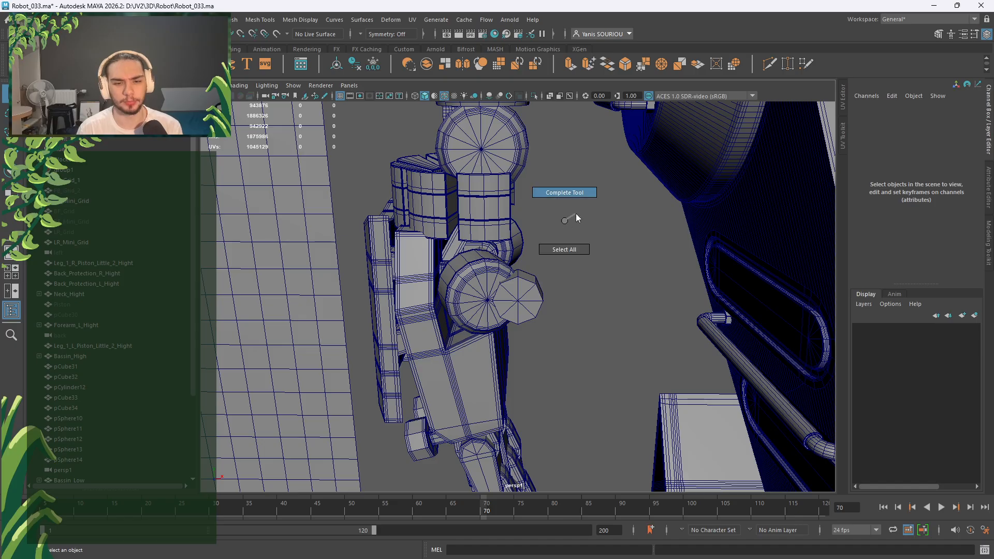
Frame the scene and orbit in on the leg to select the Leg_2_L_Low wheel disc.
key("a")
scroll(551, 227, "up", 6)
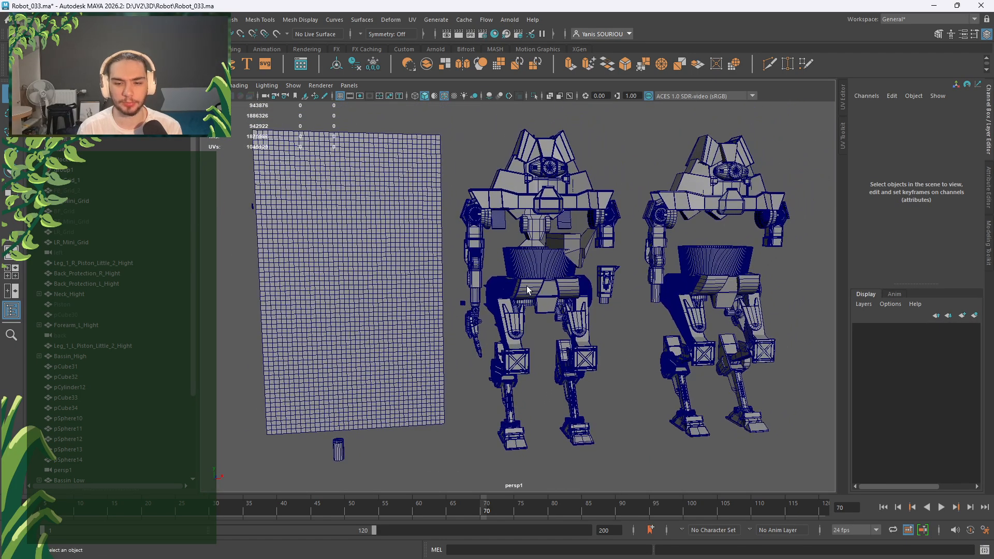
scroll(553, 269, "up", 6)
scroll(548, 281, "up", 8)
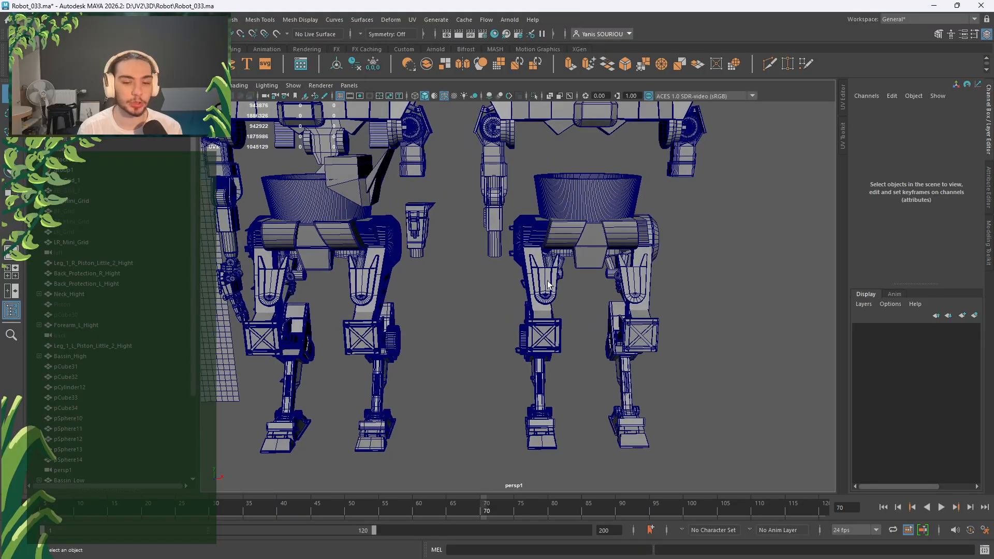
left_click(640, 339)
left_click_drag(641, 340, 496, 332, "alt")
left_click(500, 216)
left_click_drag(564, 251, 777, 296, "alt")
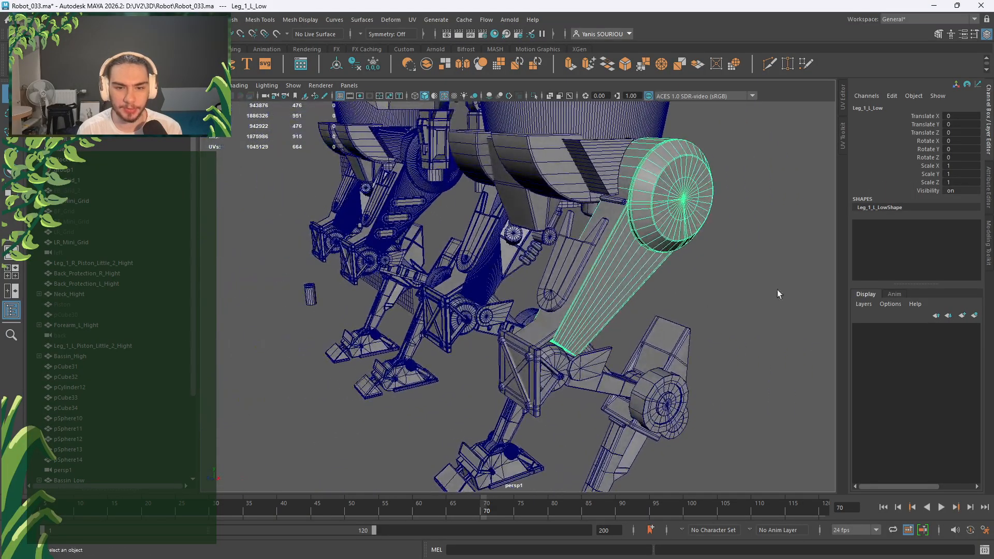
left_click_drag(626, 466, 462, 322, "alt")
scroll(479, 326, "up", 10)
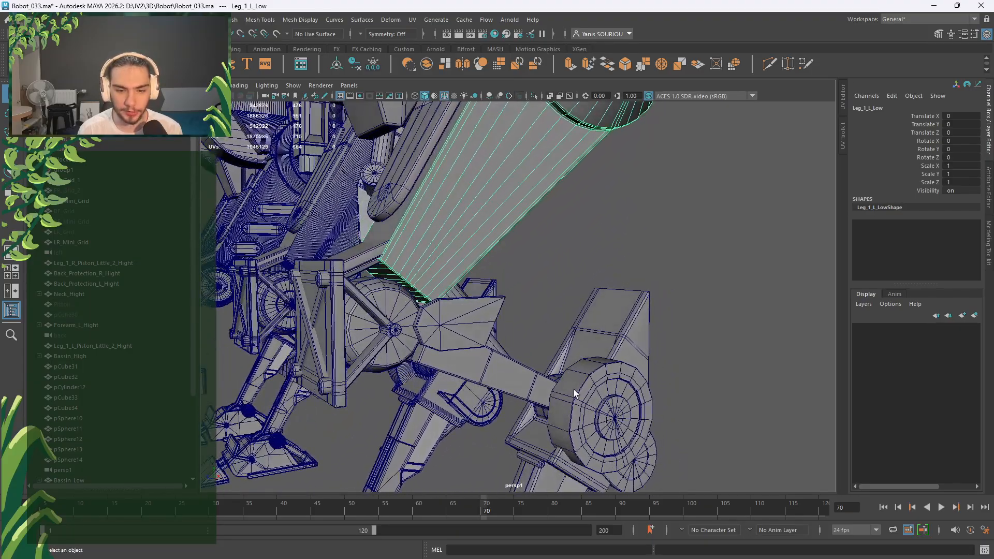
middle_click_drag(574, 389, 497, 259, "alt")
scroll(496, 260, "up", 4)
left_click_drag(496, 260, 437, 273, "alt")
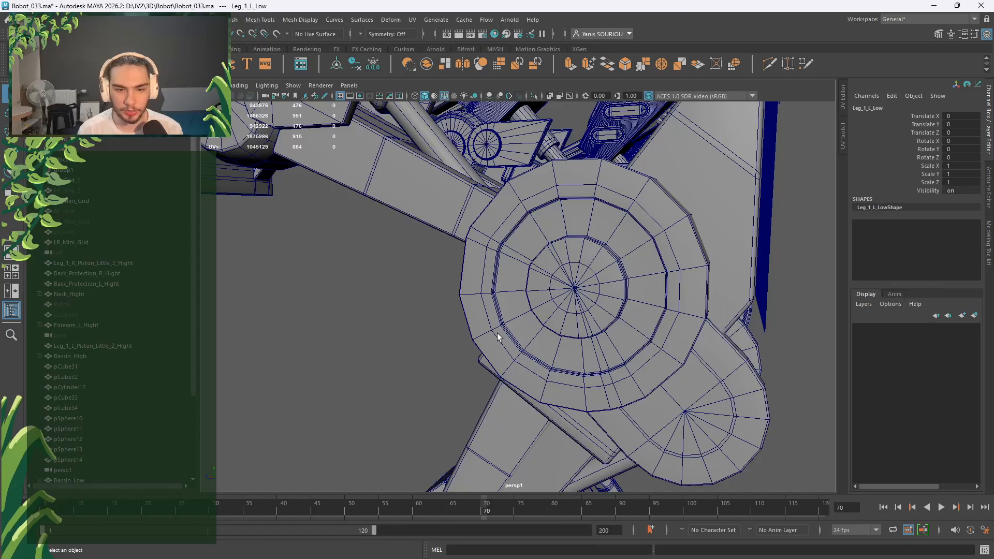
left_click_drag(539, 306, 664, 321, "alt")
scroll(438, 243, "up", 3)
left_click_drag(436, 244, 412, 243, "alt")
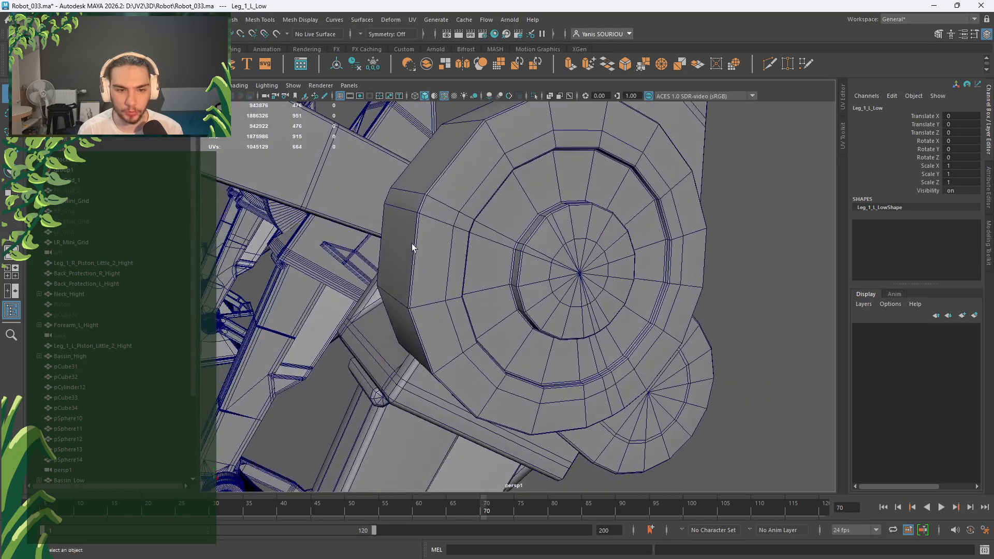
left_click(406, 193)
scroll(400, 210, "down", 8)
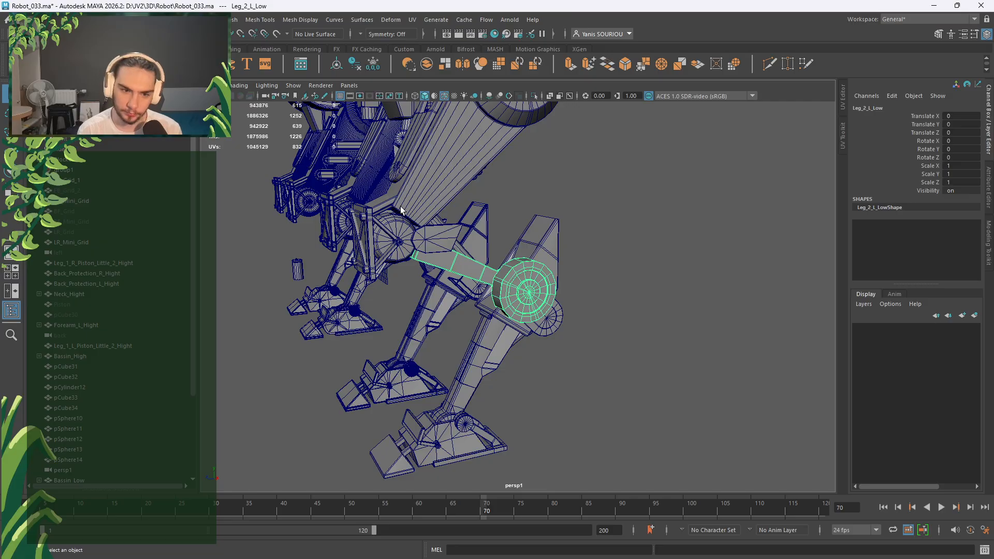
Turn the view to face the Leg_2_L_Low disc and switch it to edge mode.
left_click(633, 251)
scroll(632, 252, "down", 4)
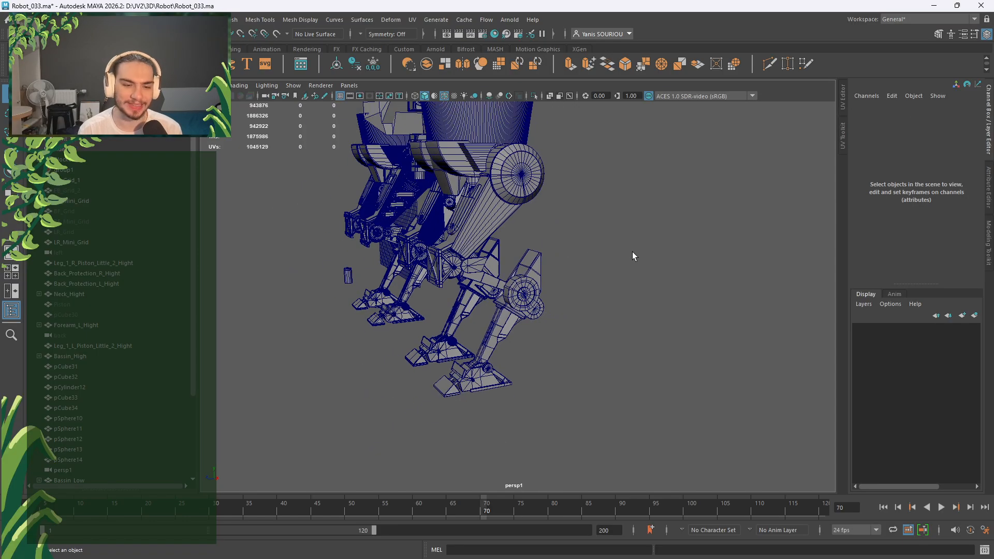
left_click_drag(633, 252, 576, 254, "alt")
scroll(576, 255, "up", 5)
scroll(576, 255, "up", 6)
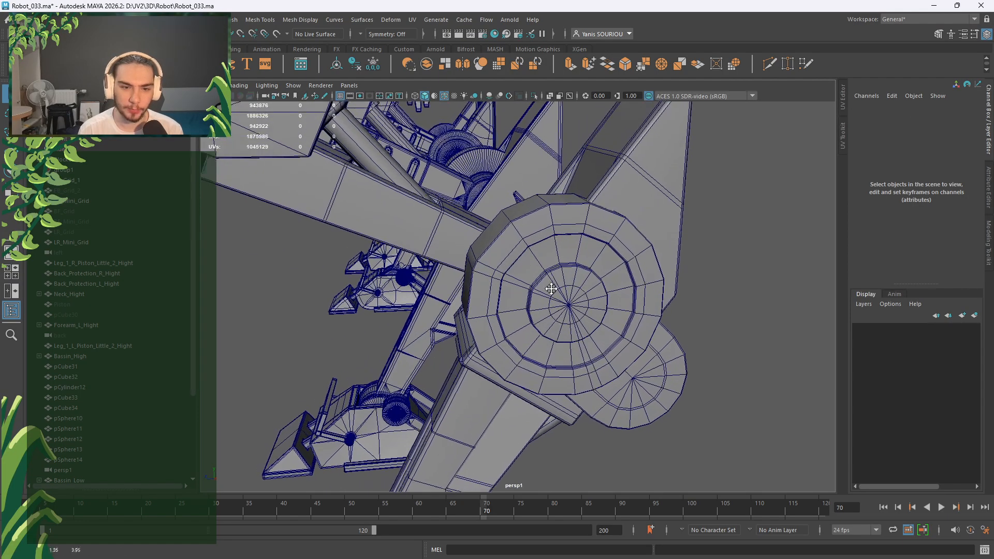
left_click_drag(508, 301, 495, 307, "alt")
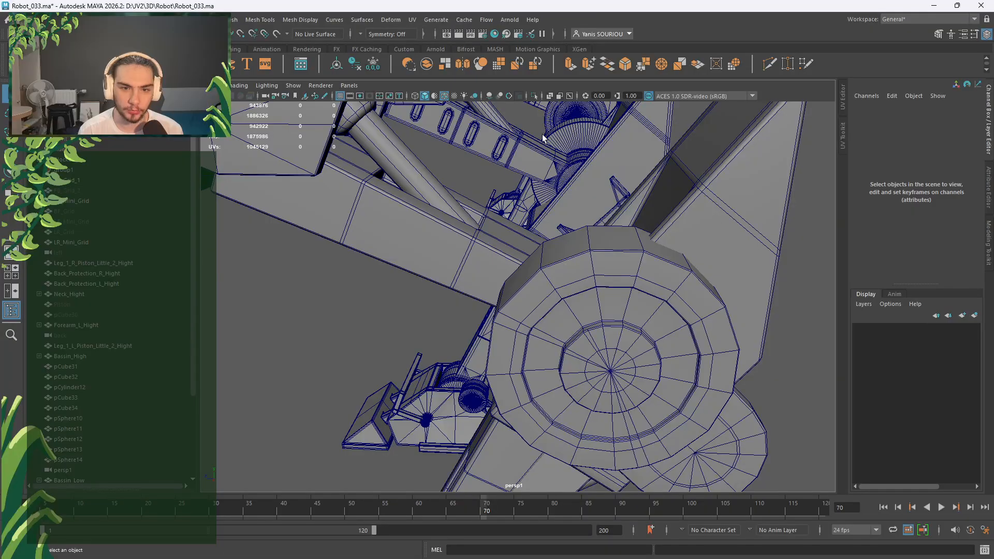
left_click_drag(572, 133, 573, 231, "alt")
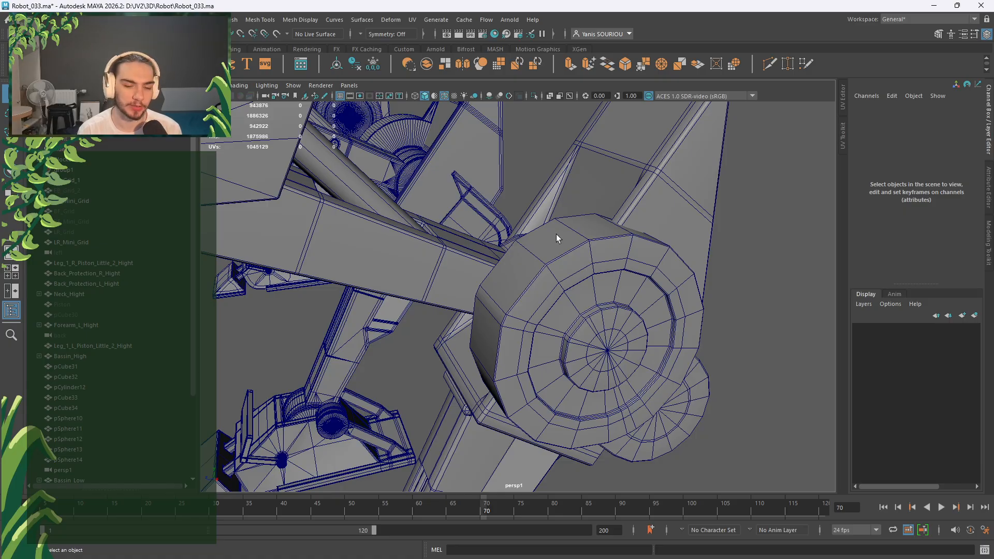
left_click_drag(557, 234, 555, 293, "alt")
left_click_drag(616, 323, 534, 339, "alt")
right_click_drag(533, 339, 657, 338, "alt")
left_click_drag(657, 339, 554, 281, "alt")
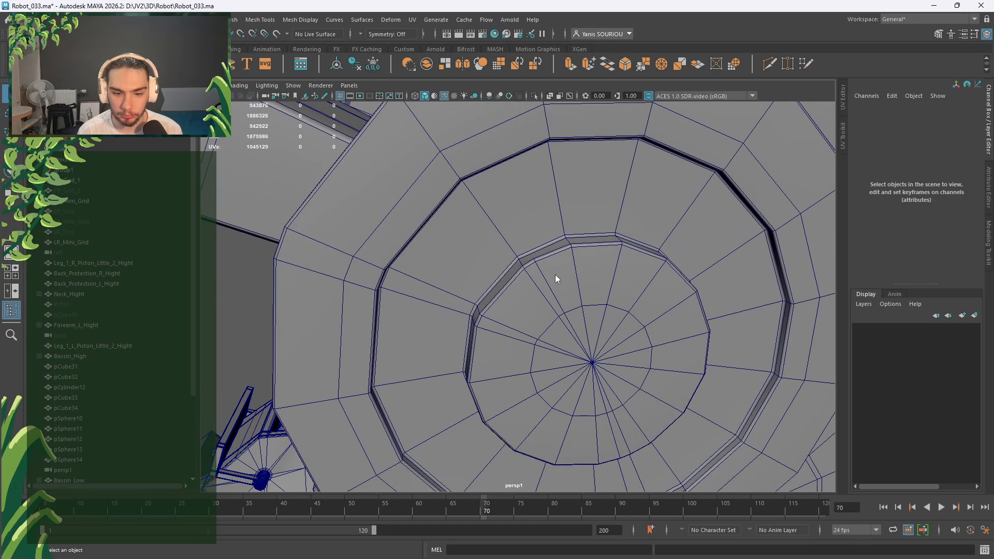
right_click_drag(555, 275, 582, 300)
scroll(542, 266, "up", 3)
Select and delete the disc's unnecessary inner edges.
left_click(562, 260)
left_click(605, 338)
scroll(582, 300, "down", 1)
left_click_drag(582, 300, 586, 303, "alt")
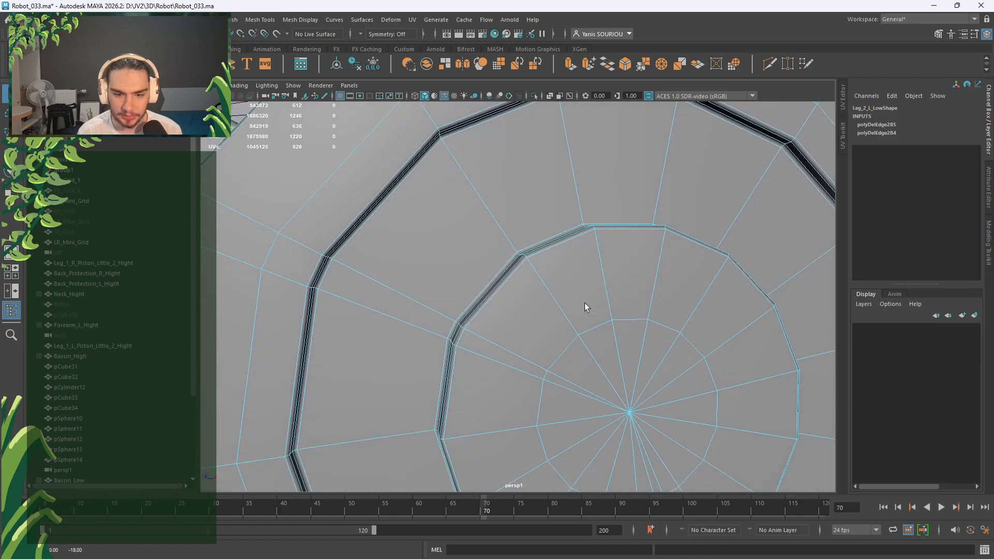
scroll(585, 303, "down", 4)
middle_click_drag(585, 298, 553, 217, "alt")
scroll(569, 222, "down", 3)
left_click_drag(554, 220, 580, 153, "alt")
left_click_drag(628, 382, 531, 299, "alt")
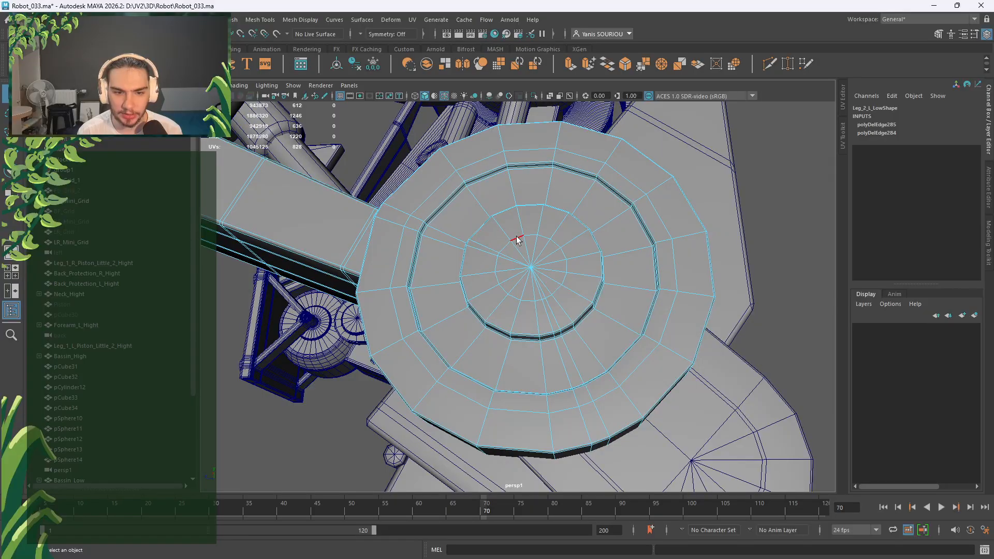
mouse_move(517, 236)
left_mouse_down("alt")
mouse_move(500, 214)
mouse_move(506, 241)
left_mouse_up("alt")
Return the disc to Object Mode and clear the selection.
right_click_drag(506, 221, 555, 196)
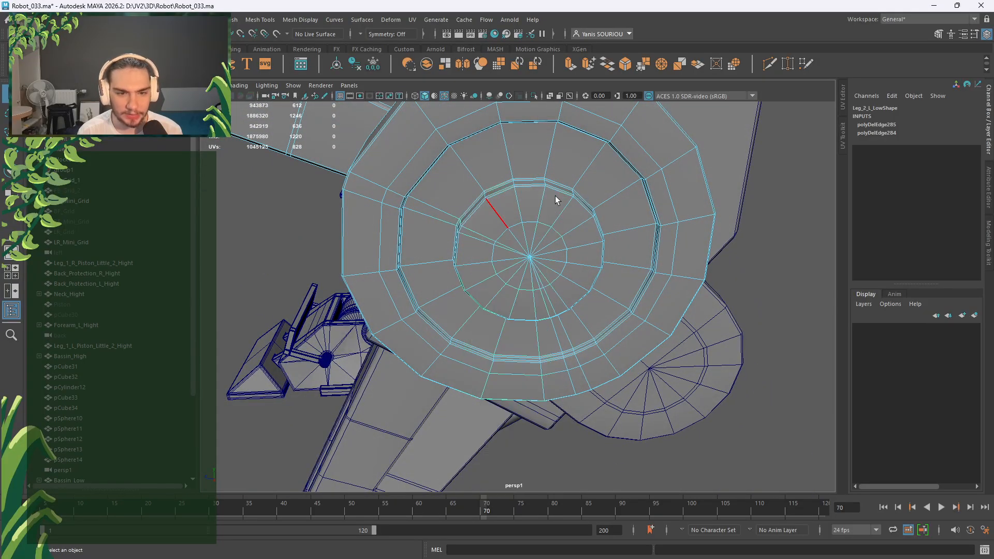
scroll(555, 196, "down", 8)
left_click(606, 247)
scroll(607, 247, "down", 3)
left_click_drag(607, 247, 455, 280, "alt")
scroll(525, 337, "up", 3)
Inspect the knee by selecting Knee_1_L_High and its Knee_1_L_Decal_High strip, then deselect.
middle_click_drag(505, 357, 660, 290, "alt")
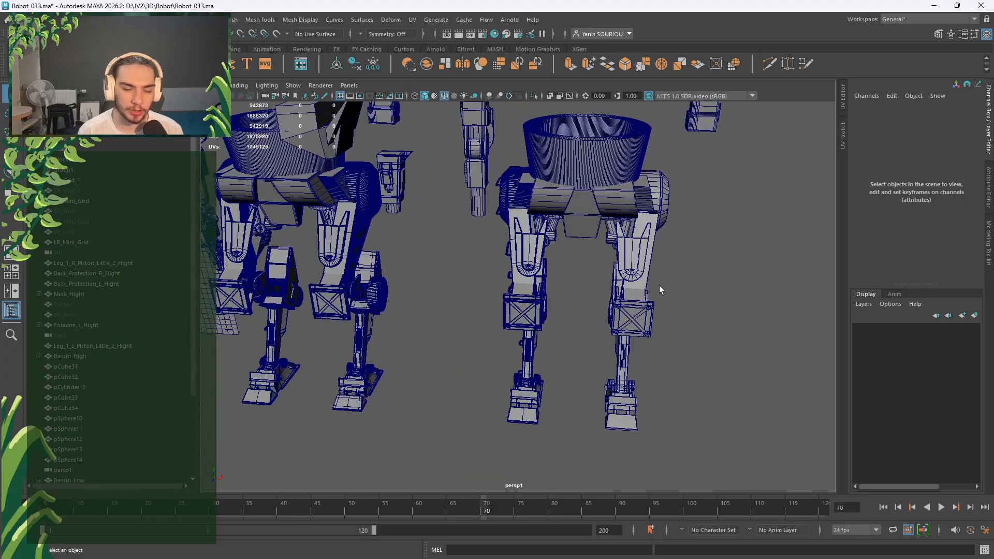
scroll(489, 266, "down", 2)
scroll(644, 315, "down", 3)
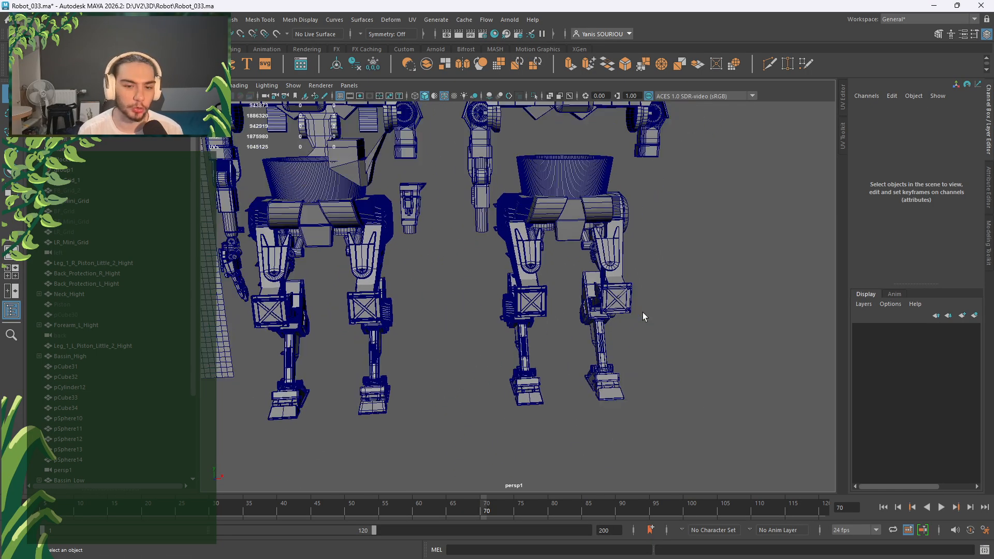
left_click_drag(438, 300, 460, 289, "alt")
right_click_drag(461, 289, 491, 310, "alt")
left_click_drag(491, 310, 519, 318, "alt")
right_click_drag(519, 317, 560, 326, "alt")
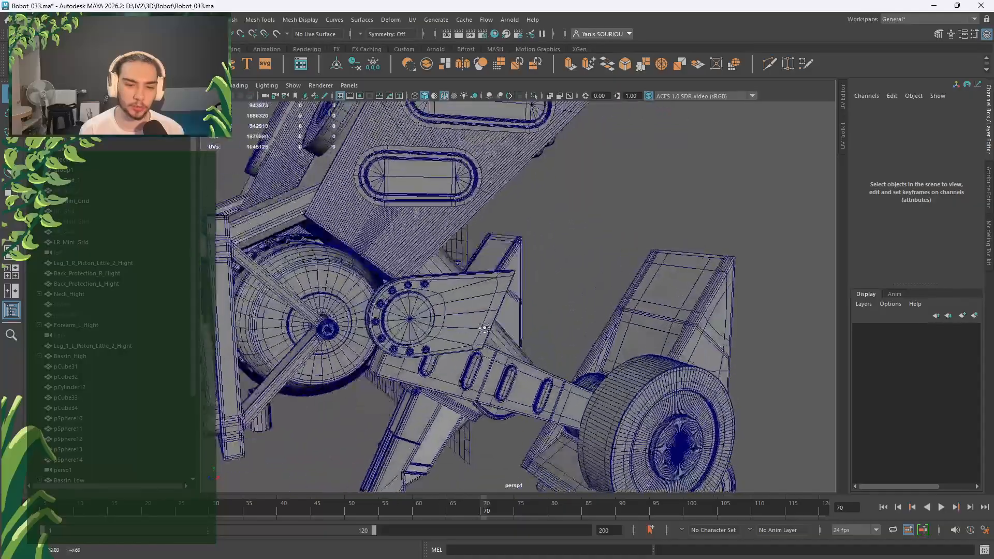
left_click_drag(332, 285, 293, 294, "alt")
left_click(300, 290)
right_click_drag(489, 302, 559, 315, "alt")
left_click_drag(300, 306, 524, 224, "alt")
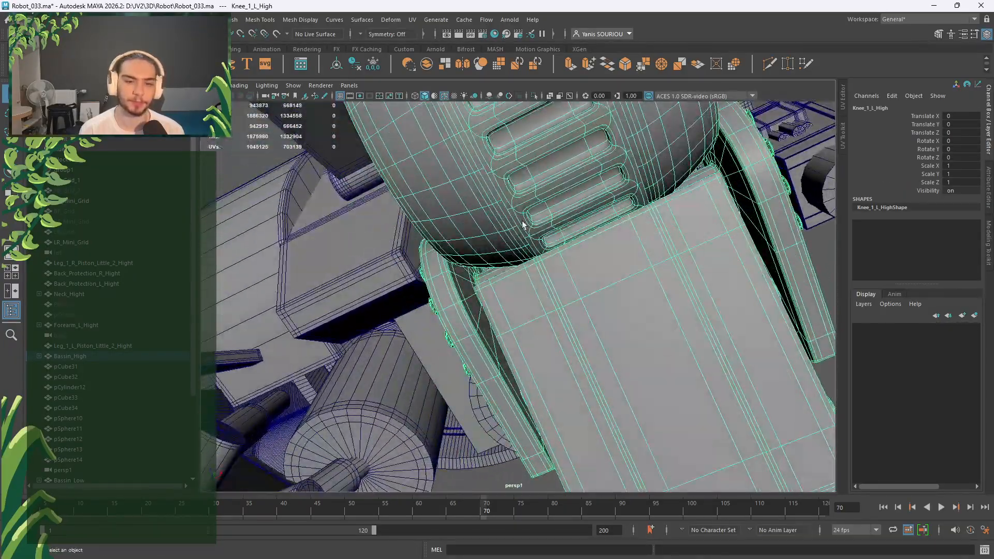
middle_click_drag(536, 179, 525, 313, "alt")
left_click(438, 300)
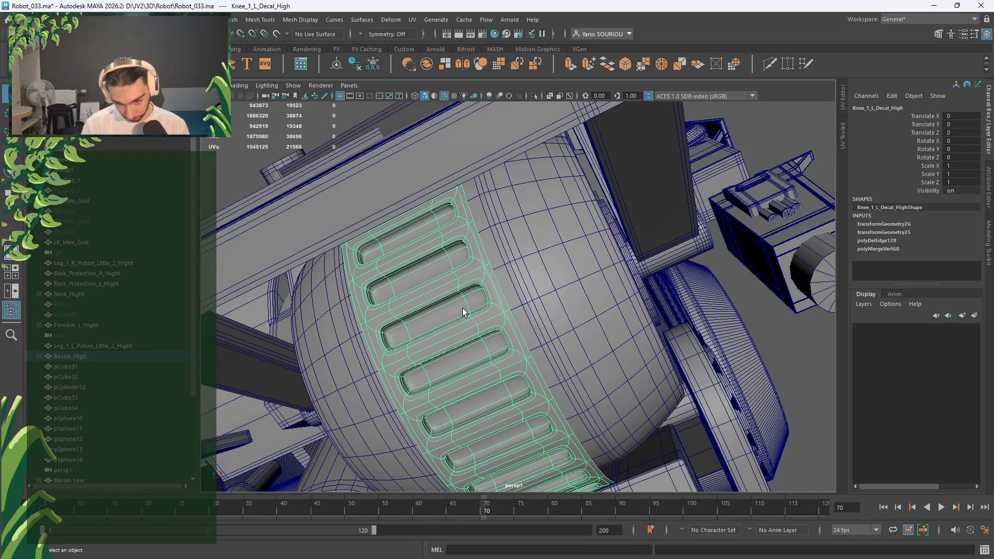
scroll(462, 312, "down", 2)
left_click(528, 296)
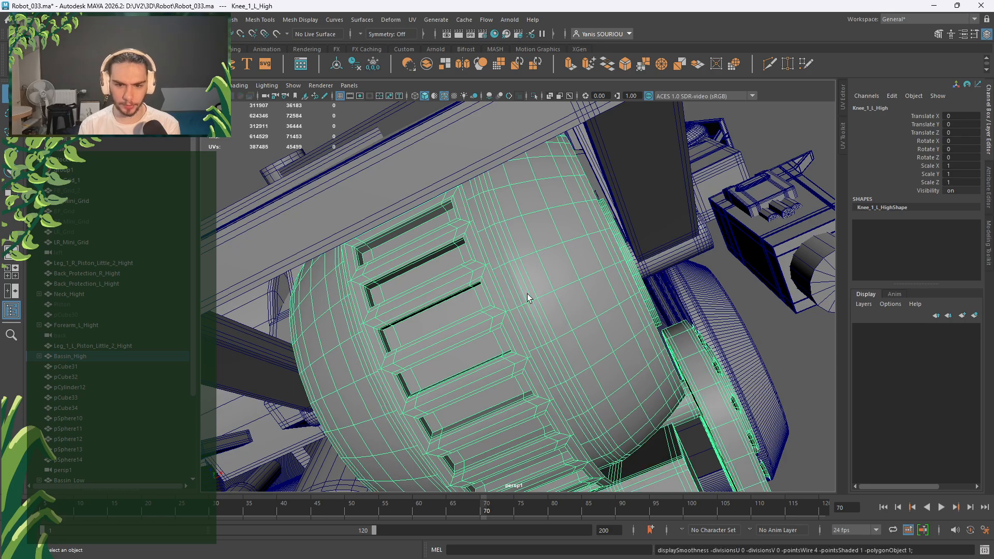
scroll(529, 298, "down", 5)
left_click(692, 367)
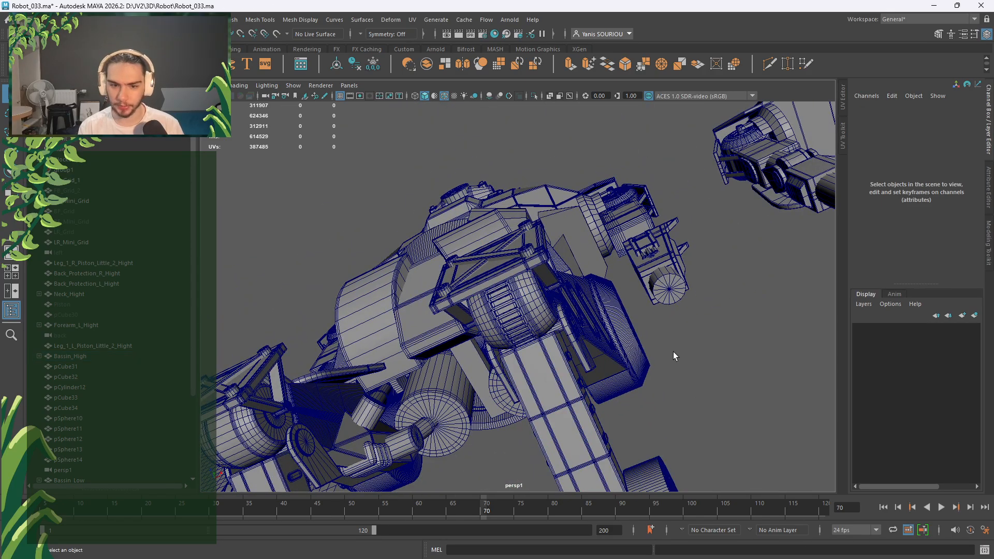
Orbit past the pelvis ring and legs up to the small cylinder at the robot's hand.
left_click_drag(674, 356, 501, 365, "alt")
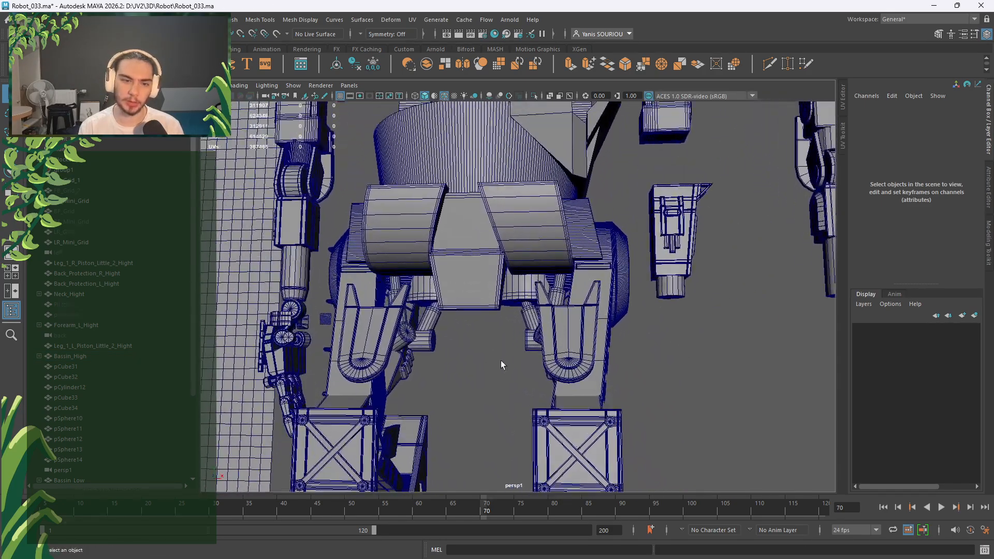
scroll(501, 365, "down", 4)
scroll(616, 275, "up", 2)
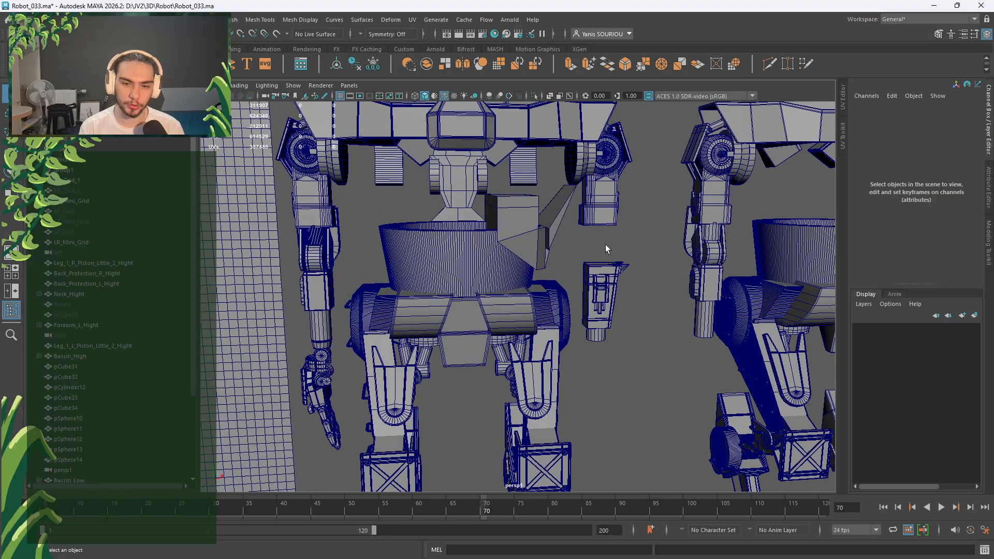
scroll(606, 249, "up", 1)
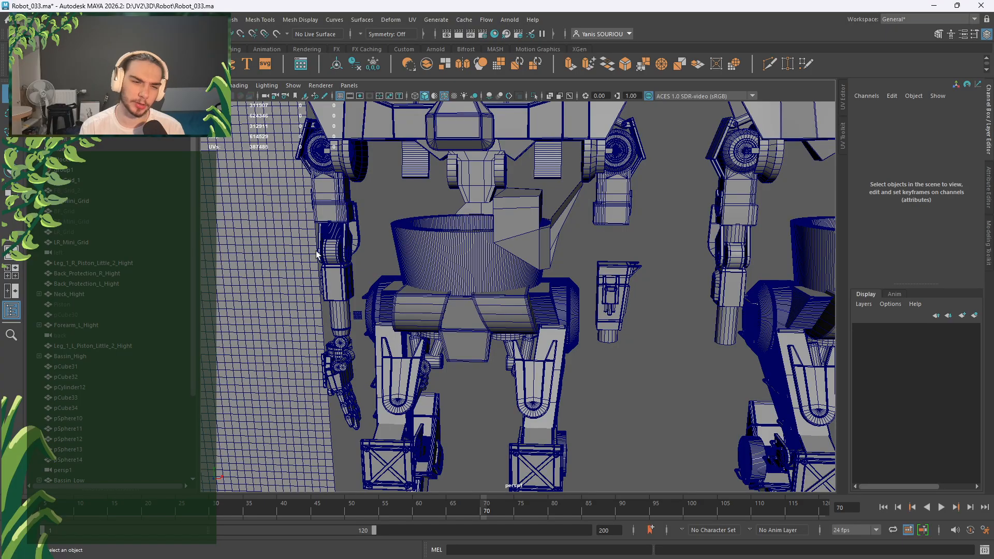
left_click_drag(640, 250, 483, 278, "alt")
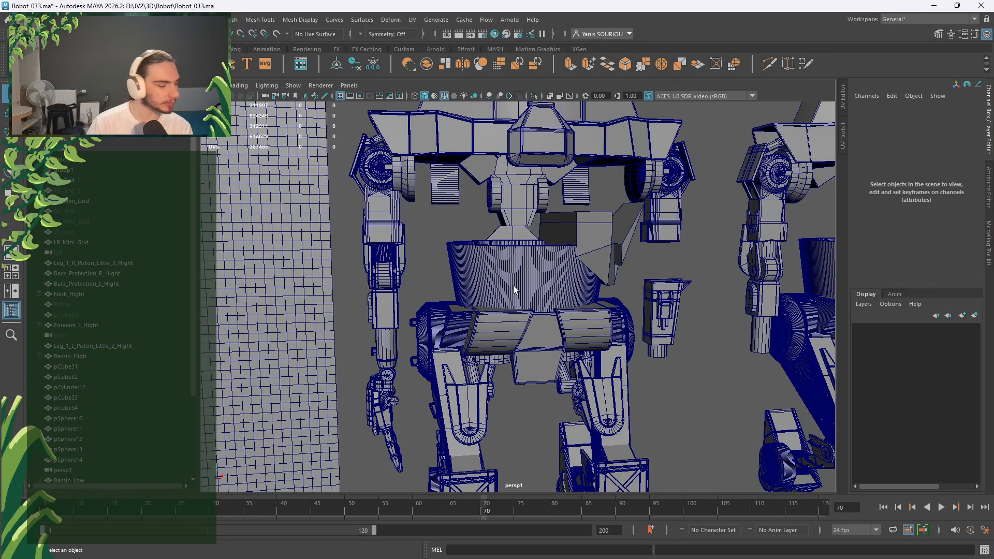
left_click_drag(537, 297, 544, 339, "alt")
right_click_drag(544, 338, 595, 372, "alt")
left_click_drag(585, 326, 507, 352, "alt")
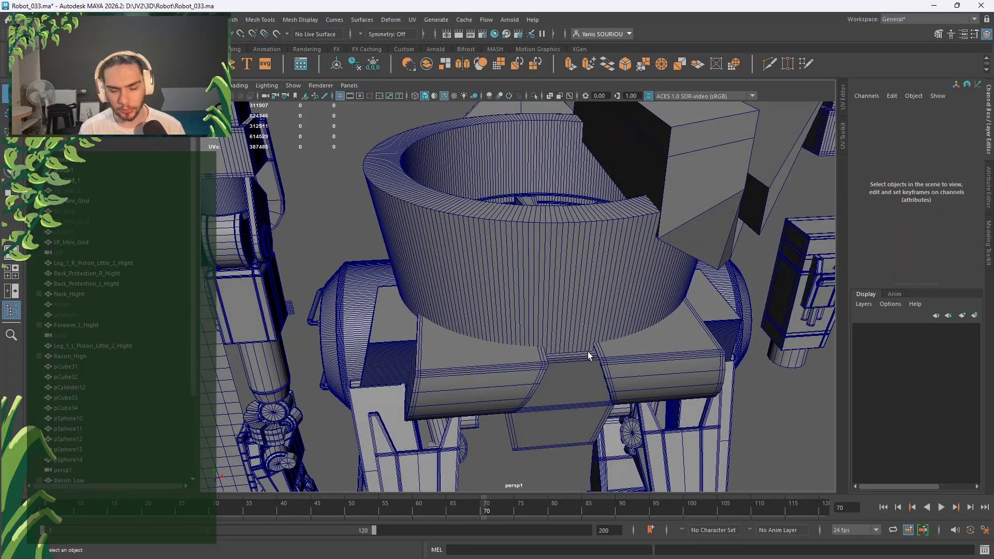
left_click_drag(591, 355, 553, 337, "alt")
left_click_drag(477, 238, 613, 273, "alt")
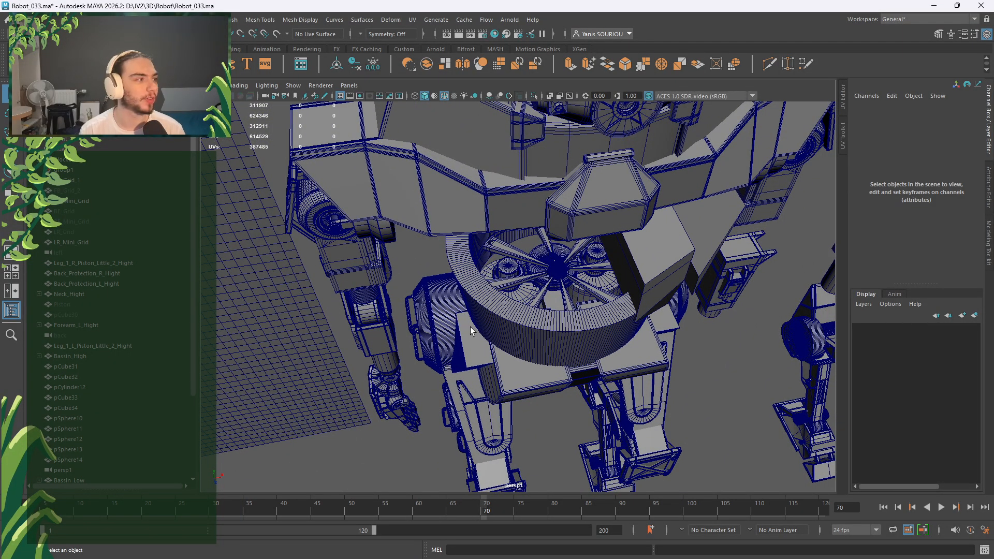
left_click_drag(470, 328, 550, 227, "alt")
scroll(533, 274, "up", 3)
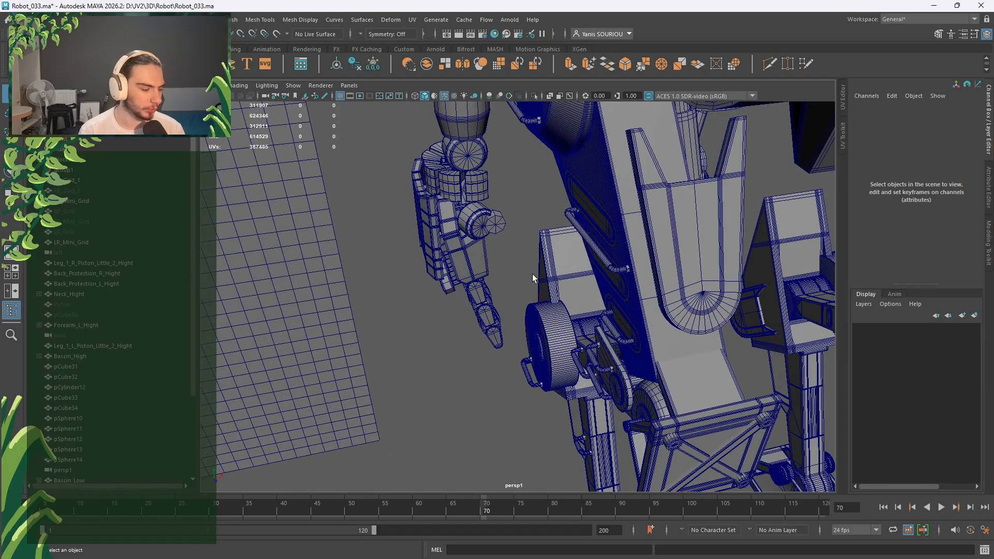
scroll(533, 275, "up", 3)
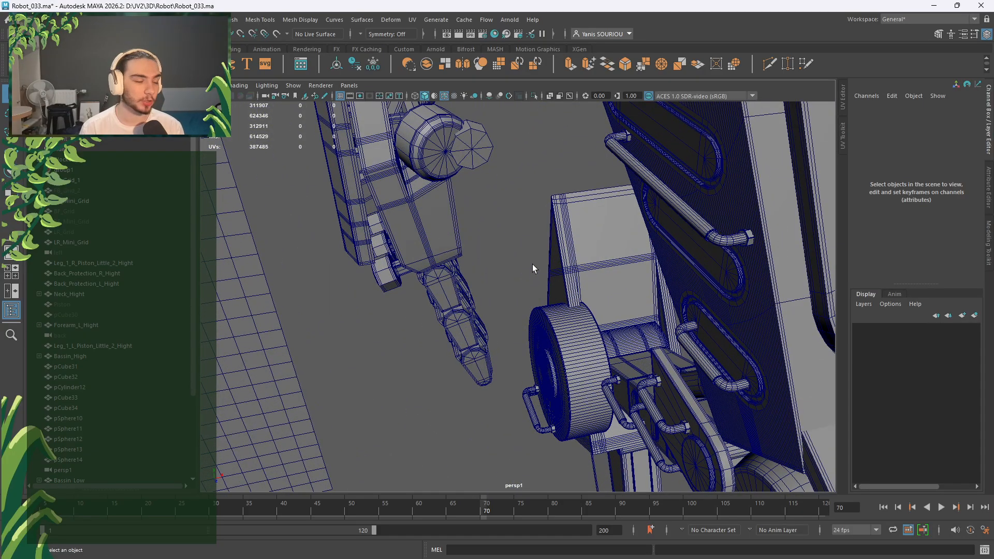
left_click_drag(533, 264, 498, 232, "alt")
Set pCylinder14's polyCylinder44 Subdivisions Axis to 16.
left_click(499, 232)
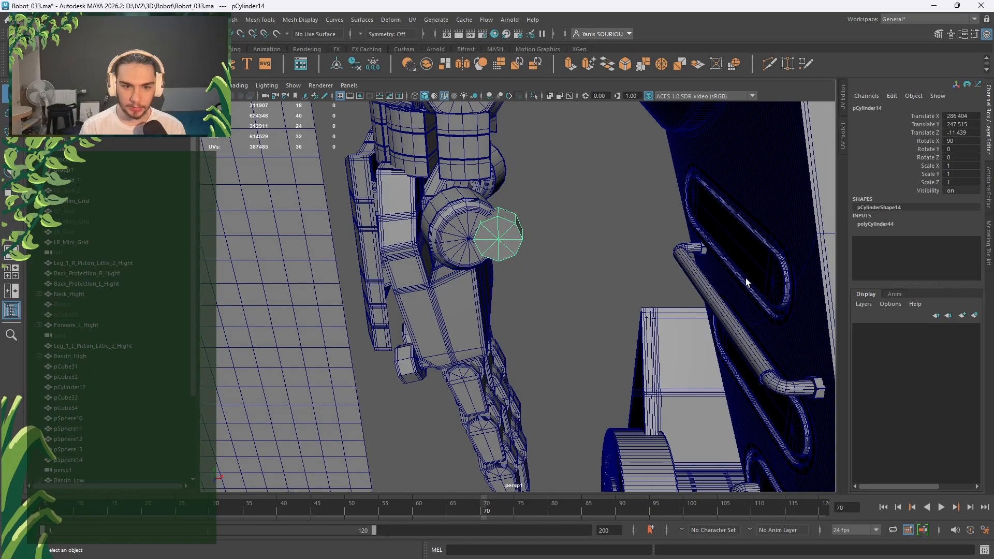
left_click(898, 223)
left_click(950, 256)
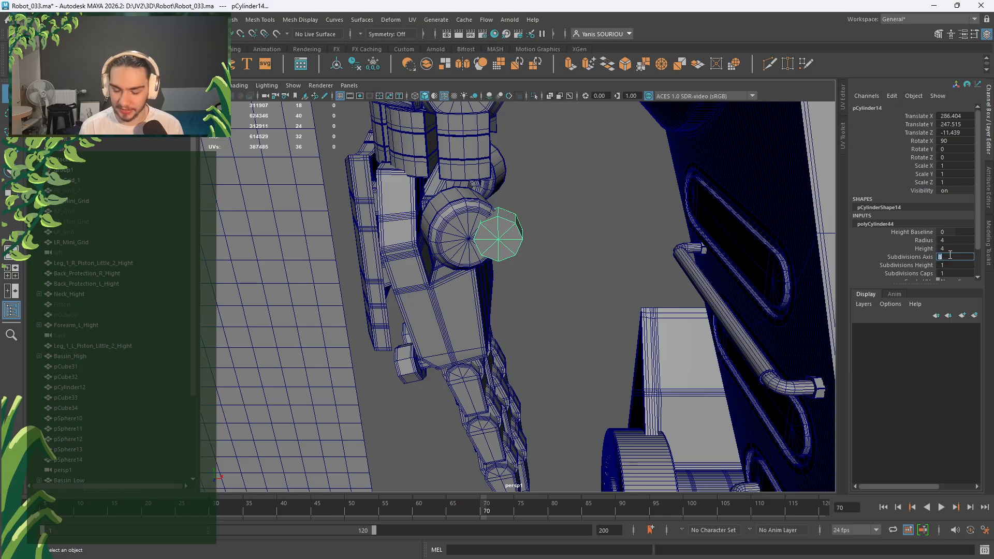
type("16")
key("Return")
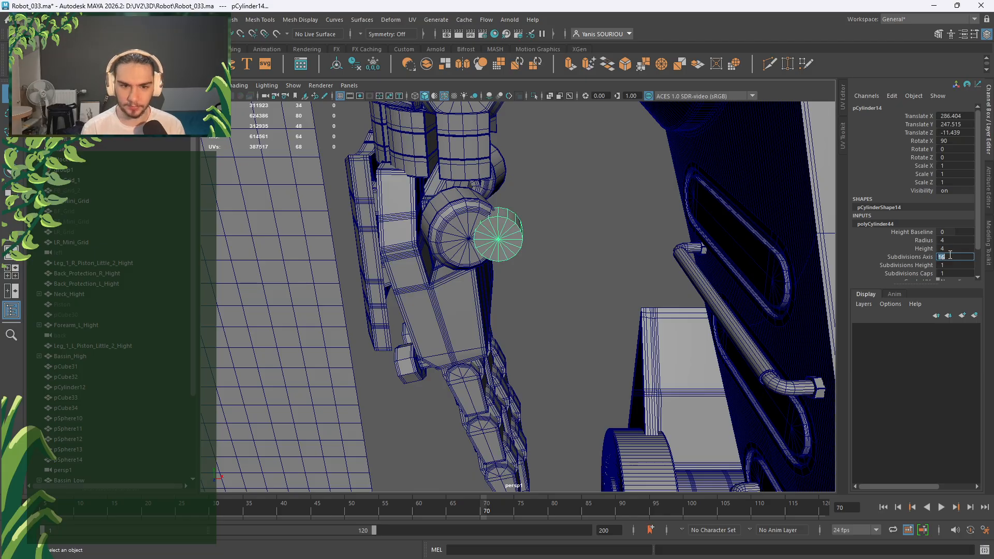
Reselect the cylinder and duplicate it as pCylinder15 with the Move tool active.
left_click(568, 225)
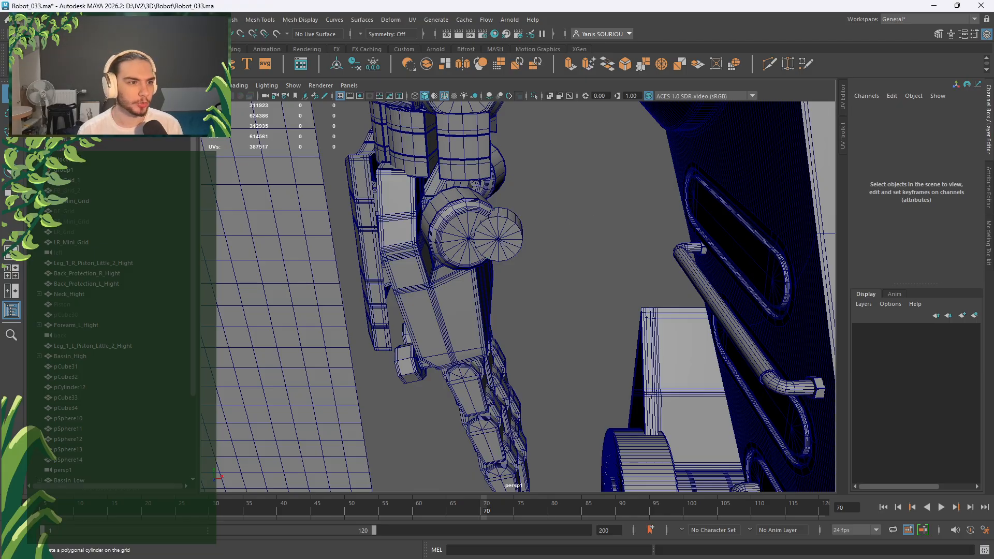
left_click(504, 245)
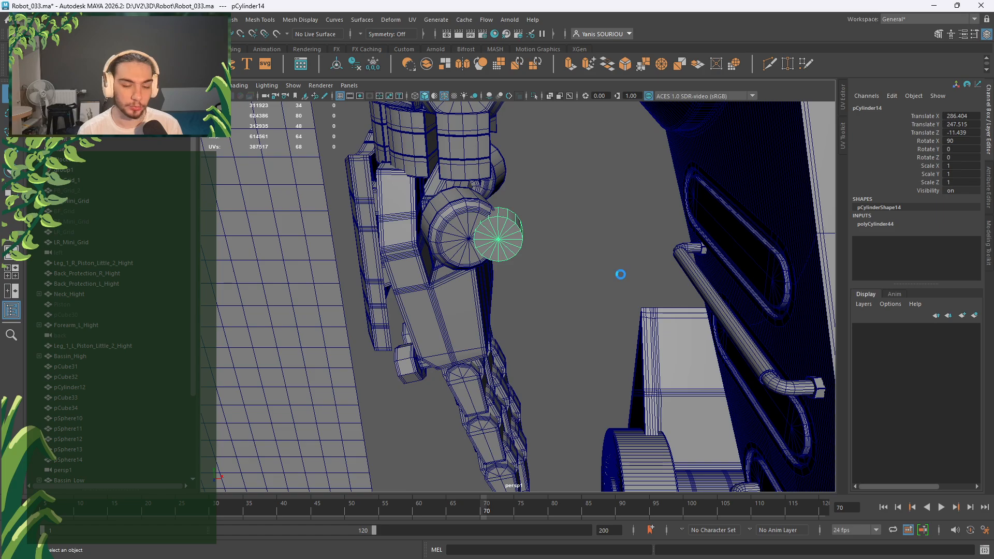
key("ctrl+d")
key("w")
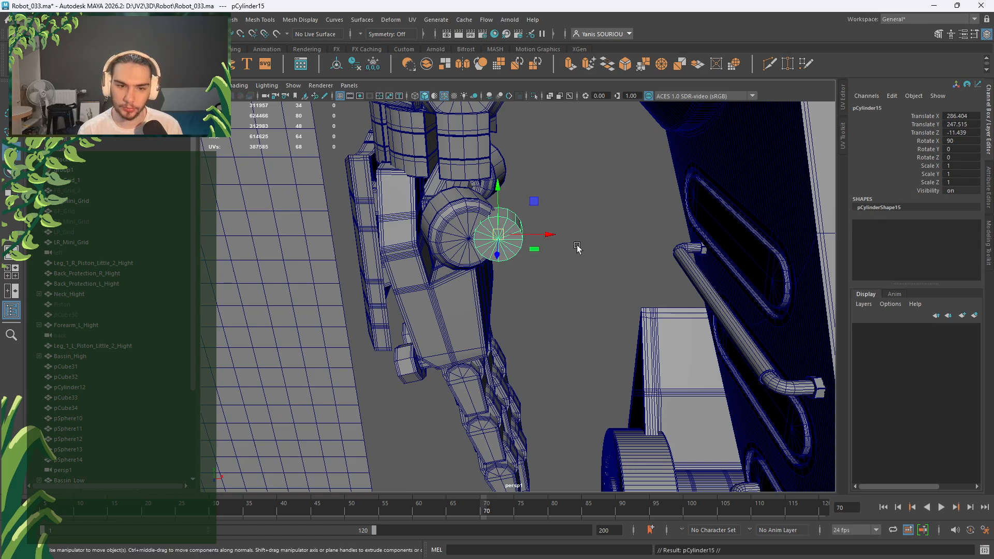
Rename group2 to 'Low' in the Outliner.
scroll(67, 336, "down", 5)
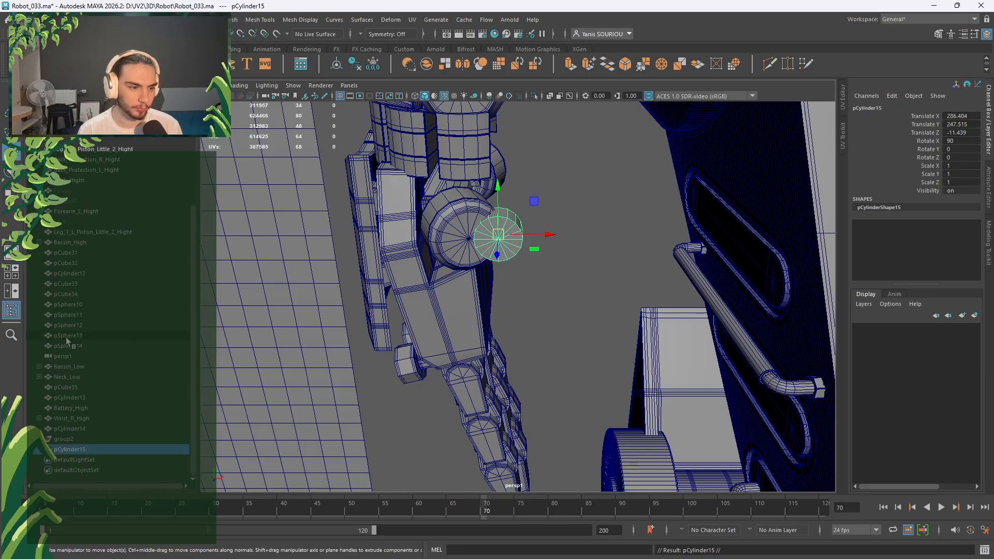
left_click(87, 440)
scroll(545, 369, "down", 12)
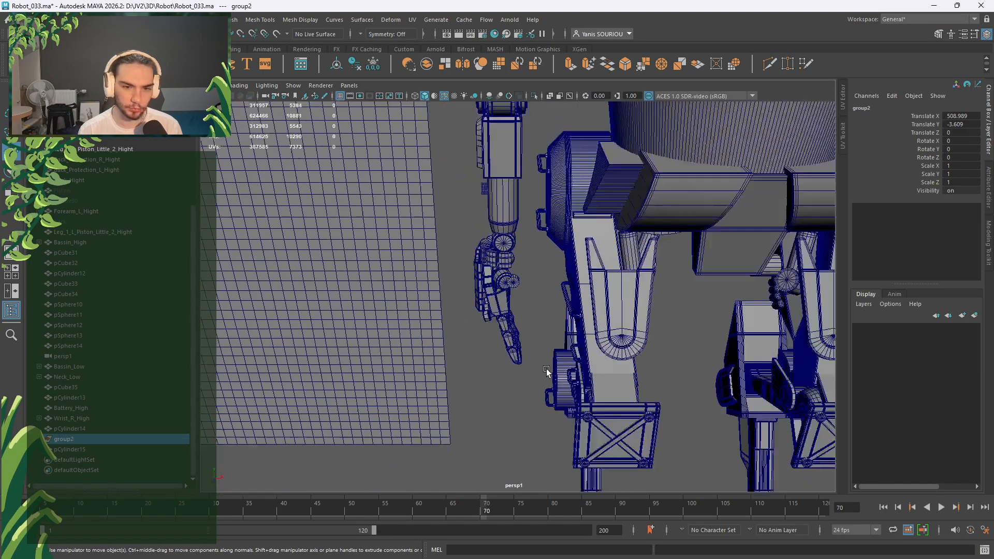
scroll(546, 368, "up", 5)
scroll(546, 369, "up", 2)
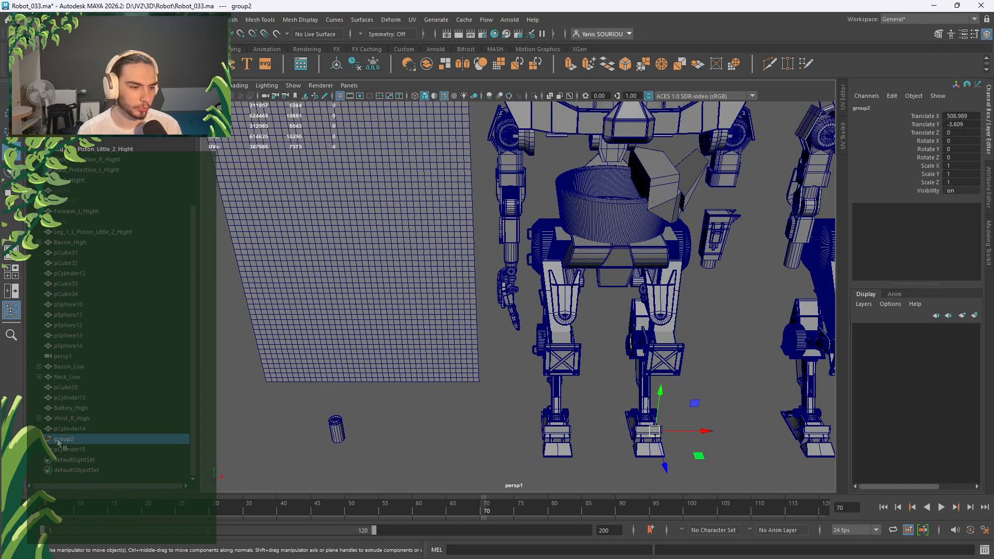
double_click(57, 439)
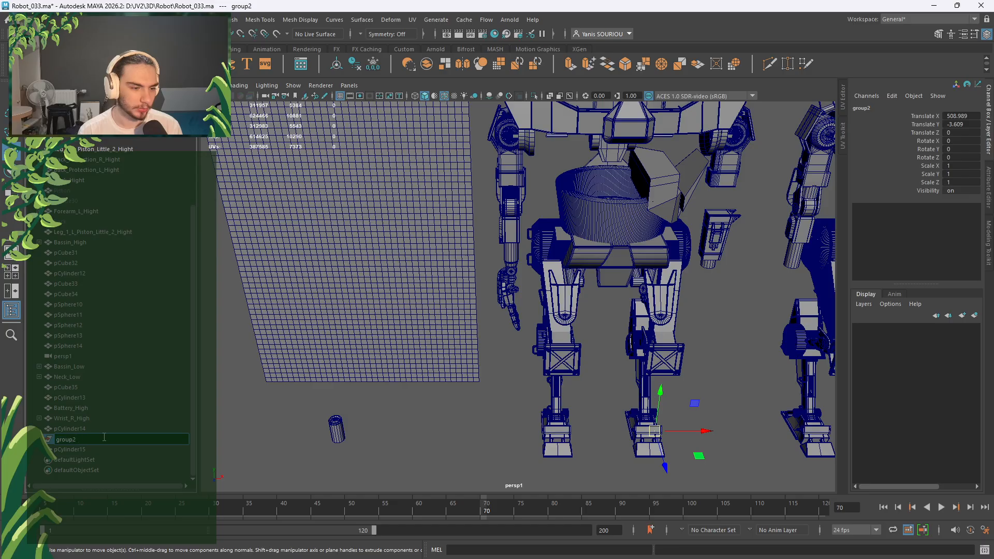
type("Low")
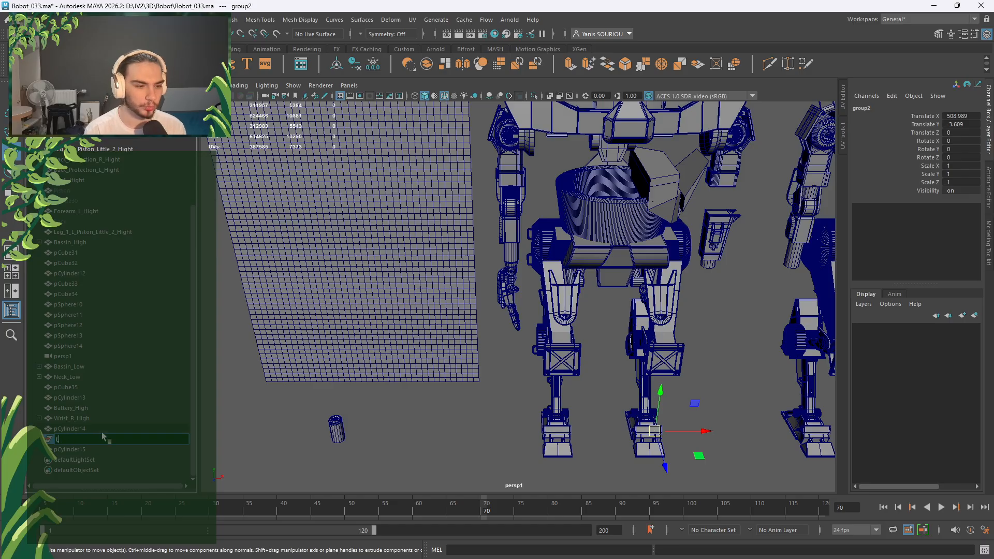
key("Return")
Reorder pCylinder14 to sit directly below the Low group.
left_click(99, 430)
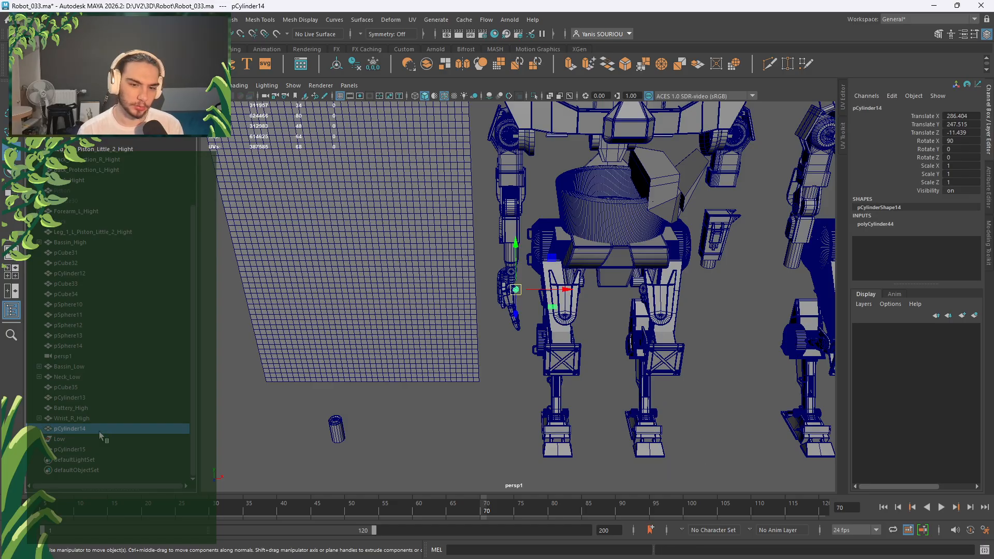
left_click_drag(83, 447, 87, 443)
middle_click_drag(752, 358, 612, 382, "alt")
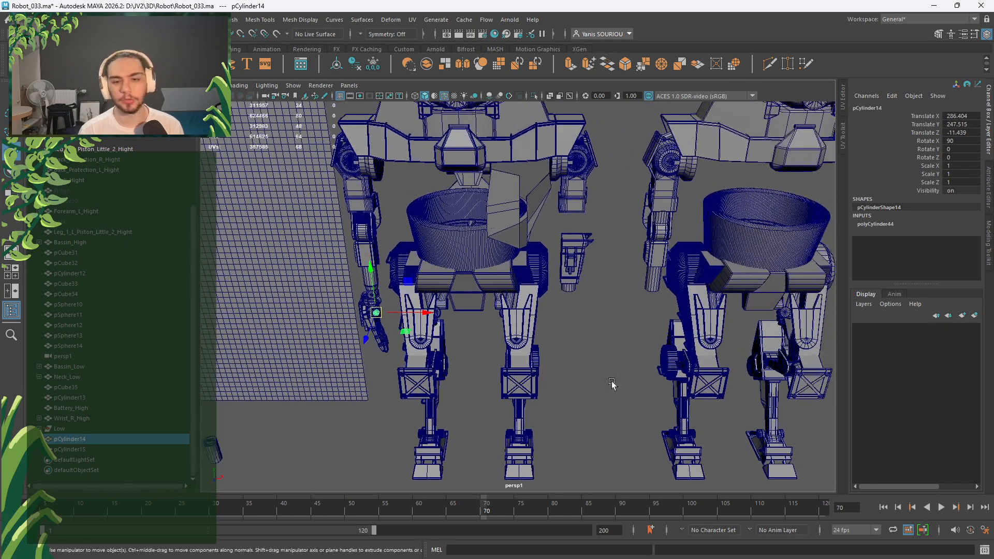
middle_click_drag(545, 385, 393, 369, "alt")
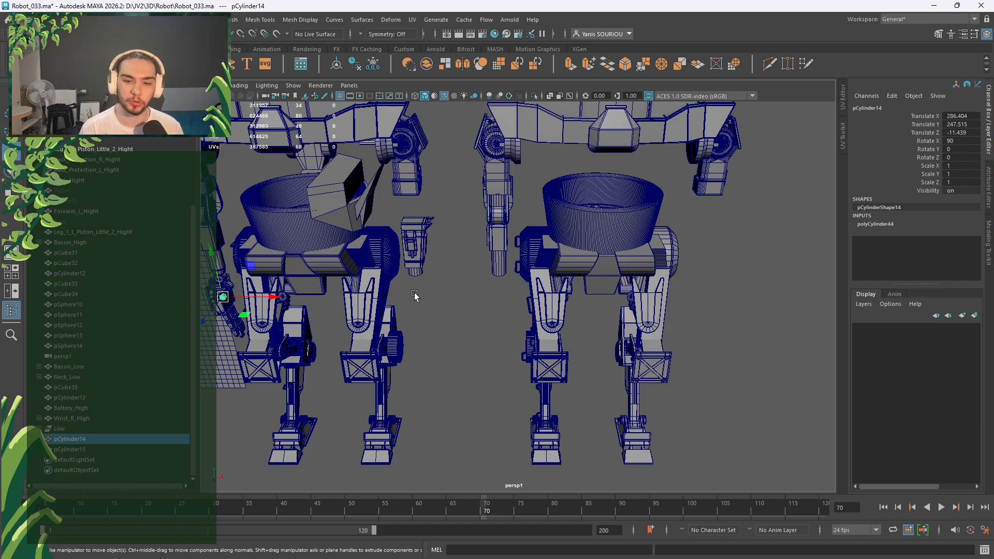
Expand and collapse Neck_Low and Low to inspect their contents.
left_click(85, 429)
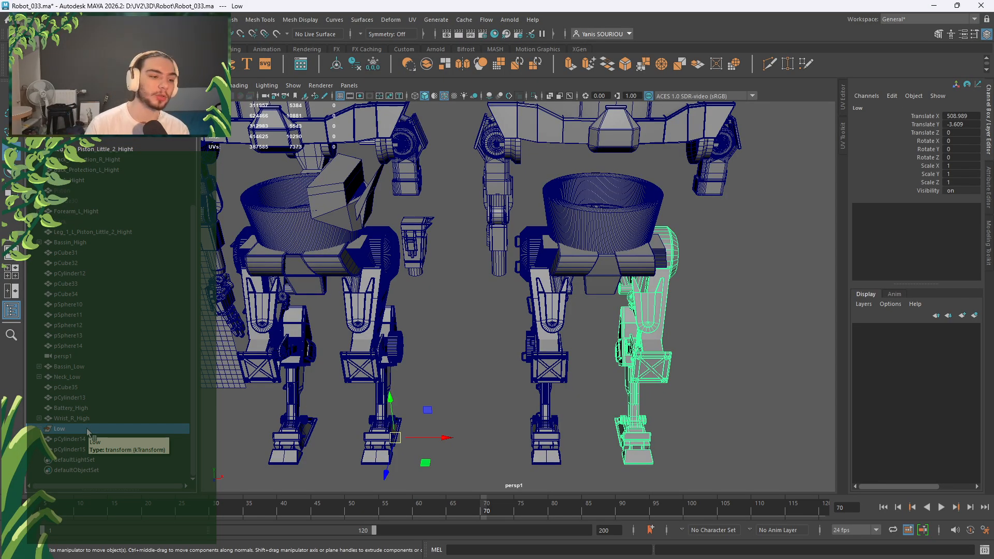
left_click(39, 377)
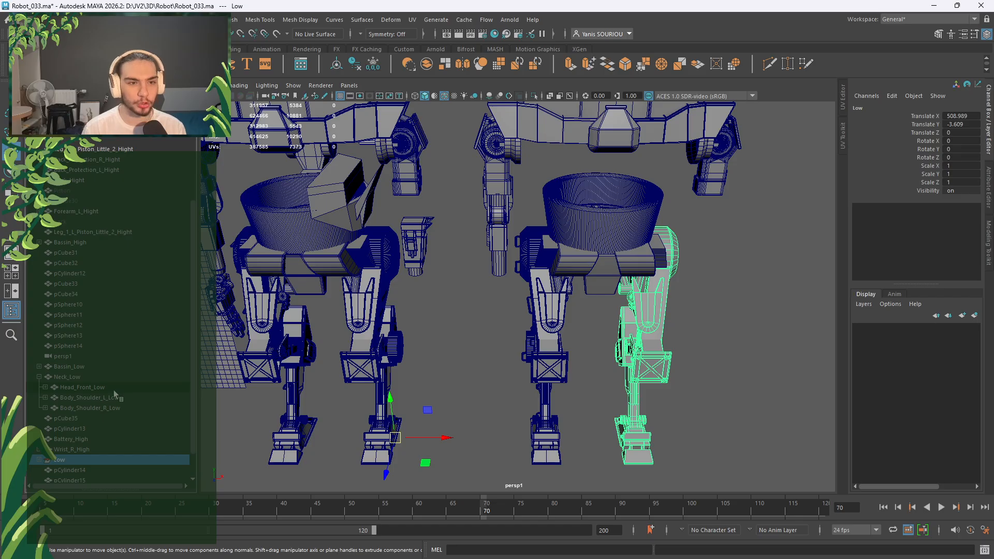
left_click(38, 378)
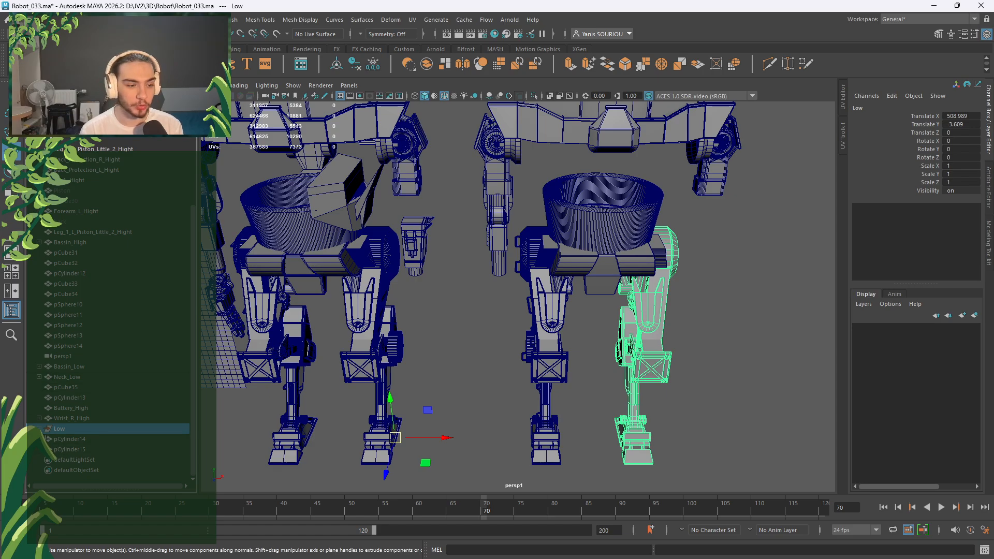
left_click(38, 430)
scroll(64, 429, "down", 12)
scroll(64, 429, "up", 13)
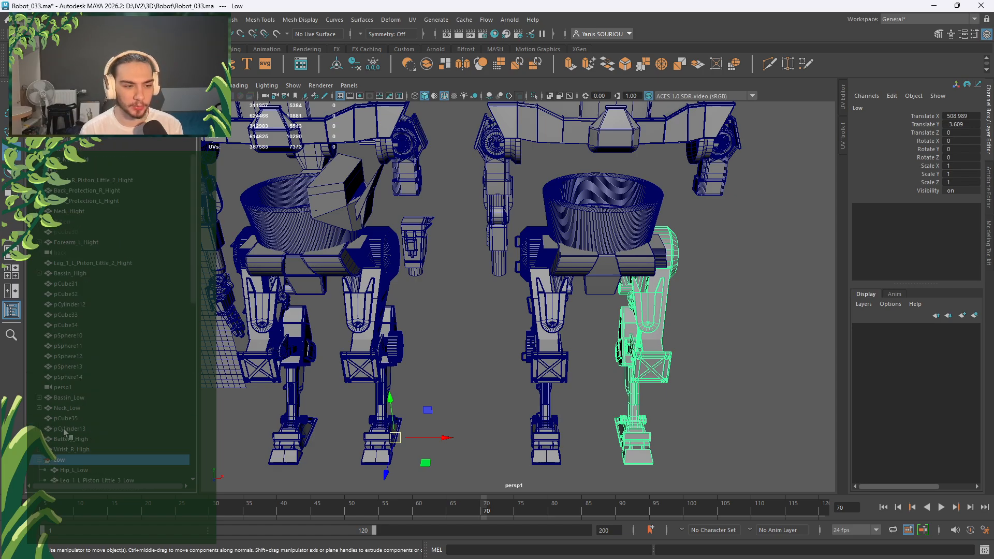
left_click(40, 460)
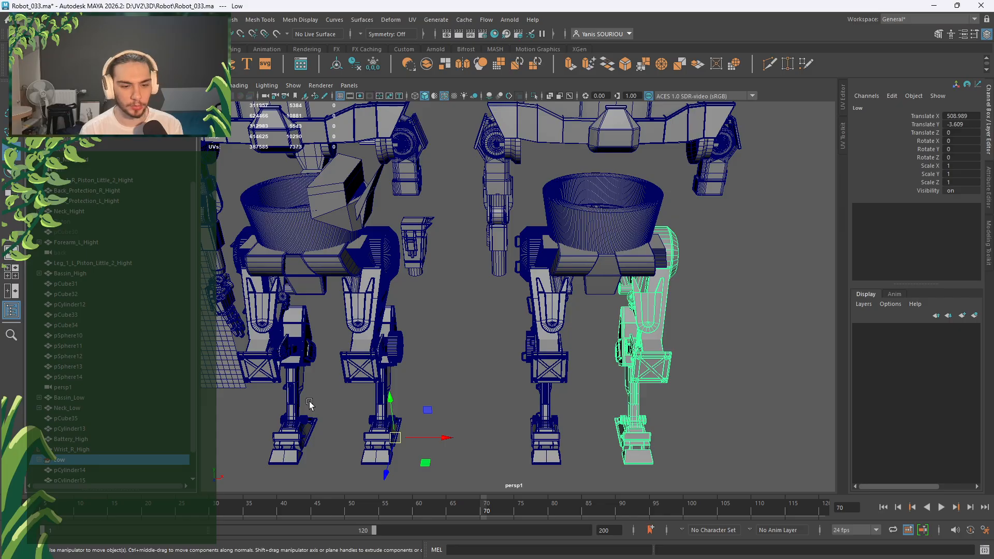
Orbit and zoom the view toward the left robot's leg.
middle_click_drag(310, 404, 475, 408, "alt")
scroll(466, 407, "up", 5)
left_click_drag(389, 401, 424, 366, "alt")
middle_click_drag(424, 366, 598, 326, "alt")
scroll(598, 326, "up", 4)
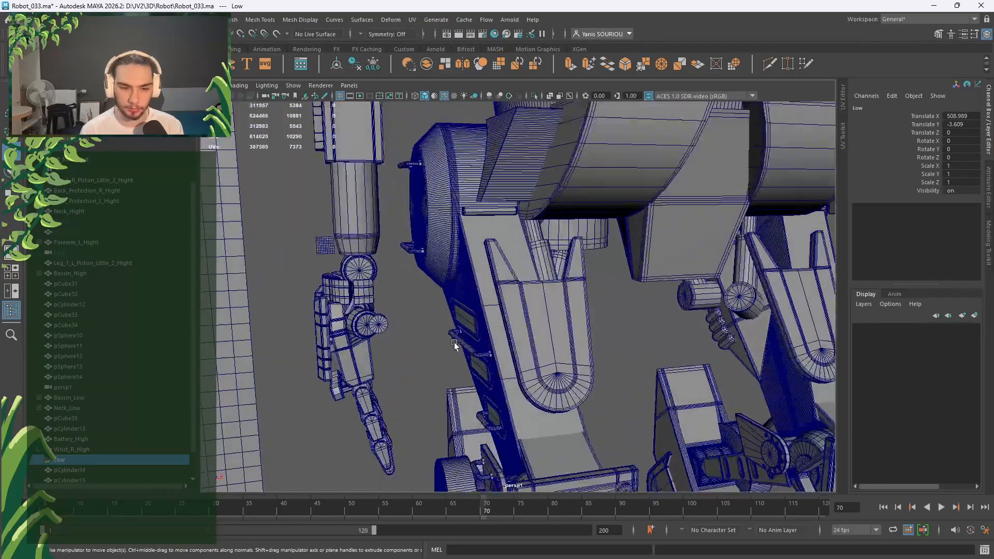
middle_click_drag(455, 343, 550, 268, "alt")
scroll(550, 268, "up", 3)
Select pCylinder14 and reposition it along X beside the hand joint.
scroll(131, 427, "down", 2)
left_click(85, 439)
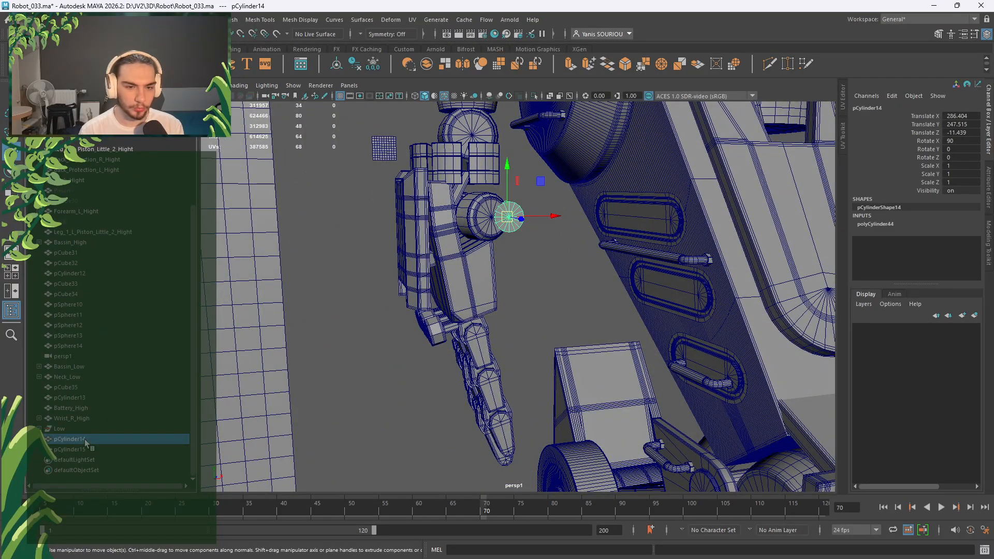
left_click(899, 226)
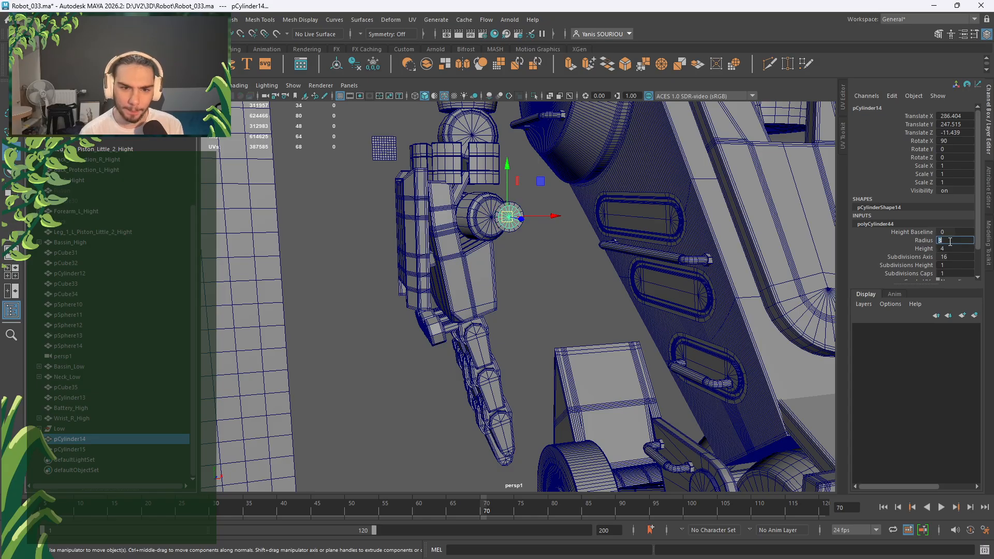
left_click_drag(681, 259, 591, 277, "alt")
scroll(564, 264, "up", 4)
middle_click_drag(550, 255, 560, 283, "alt")
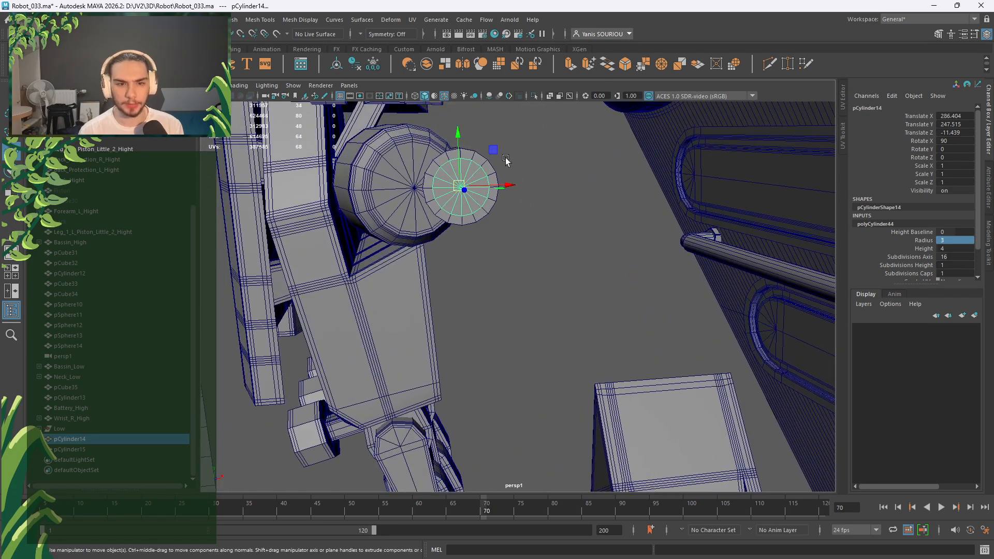
left_click_drag(494, 153, 552, 123)
key("ctrl+z")
key("ctrl+z")
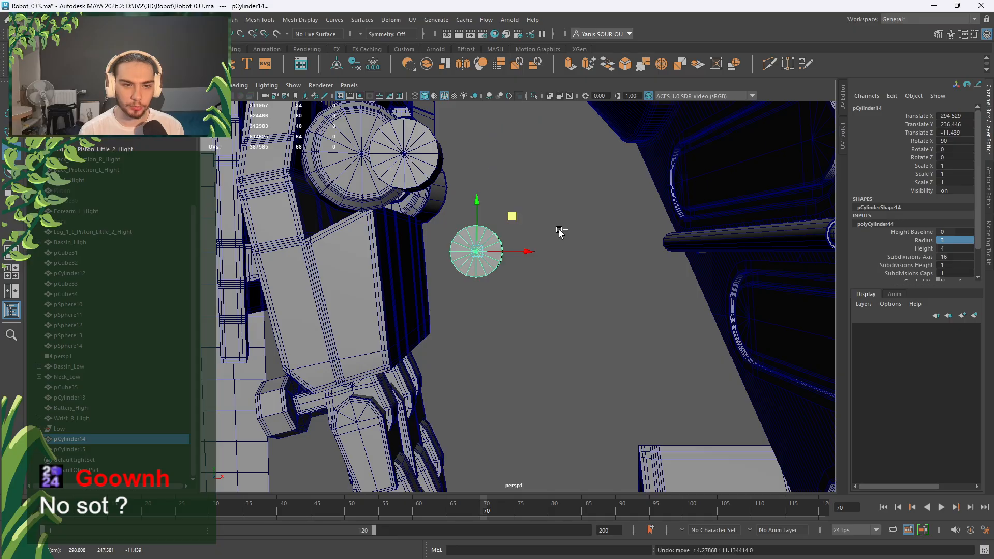
left_click_drag(558, 229, 600, 248, "alt")
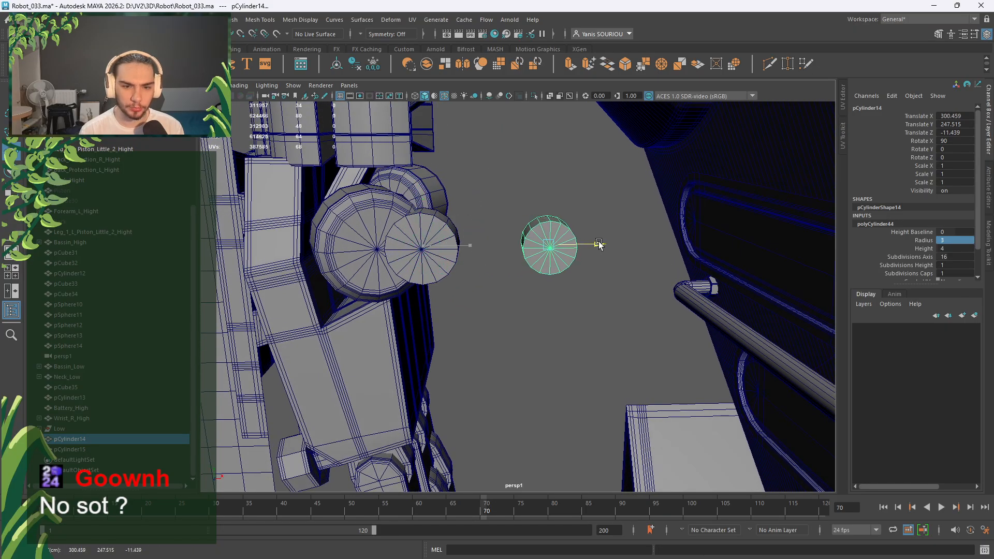
key("[")
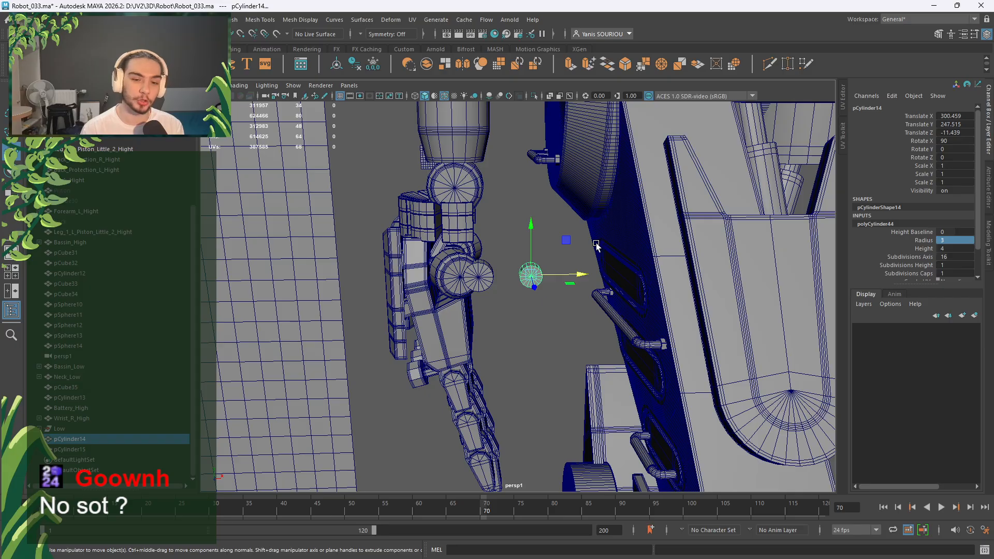
scroll(597, 246, "up", 5)
left_click_drag(618, 221, 610, 290)
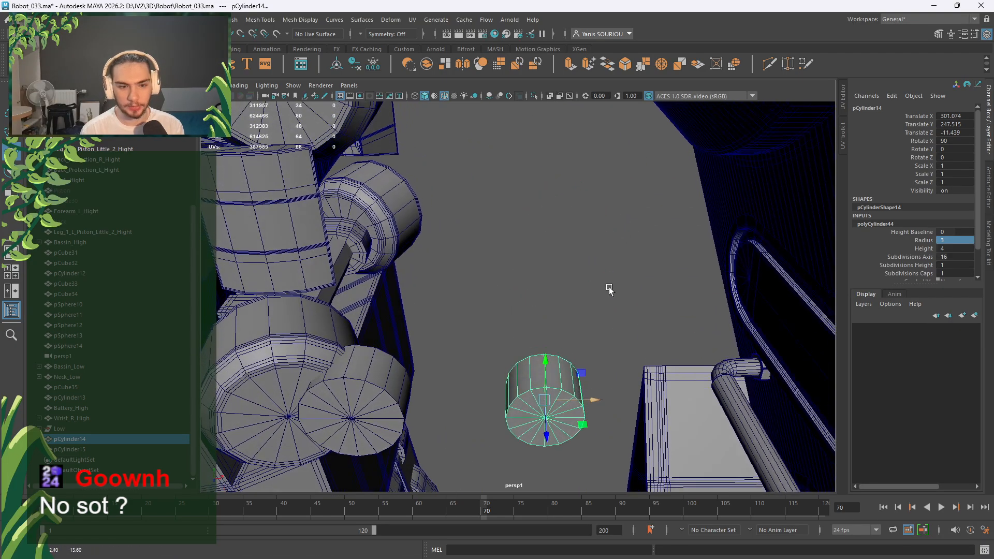
middle_click_drag(610, 290, 602, 214, "alt")
scroll(602, 213, "down", 2)
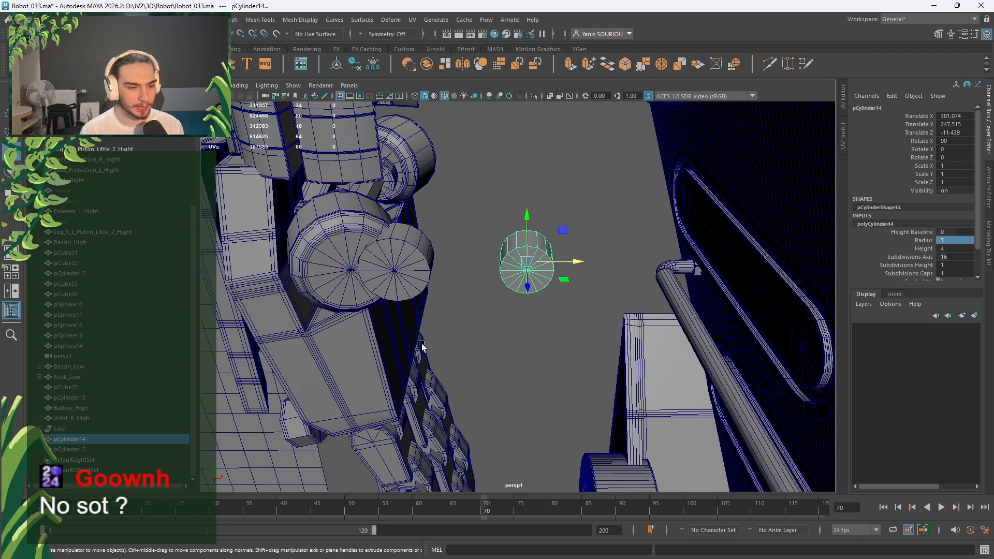
Duplicate the small cylinder with Ctrl+D and slide the copy right along X.
key("ctrl+d")
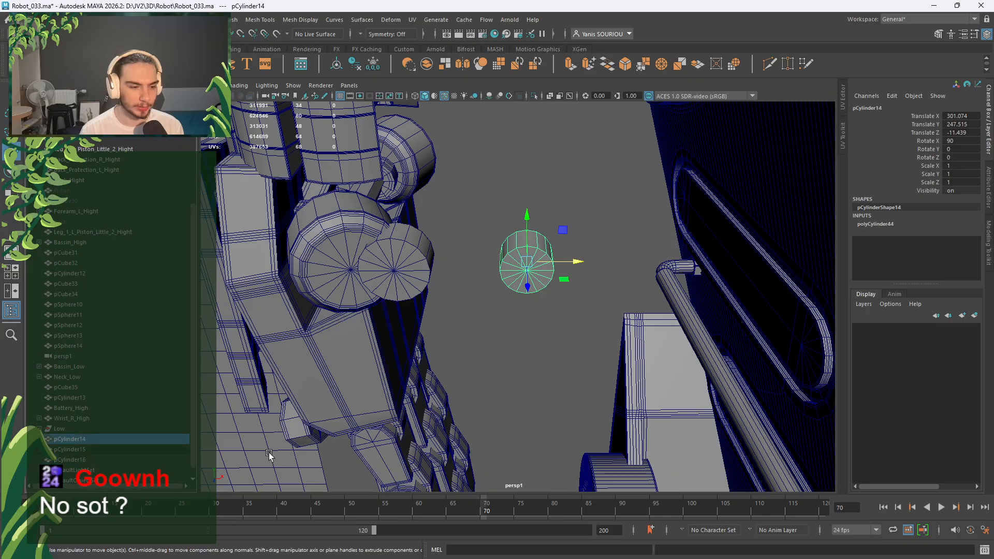
left_click(906, 224)
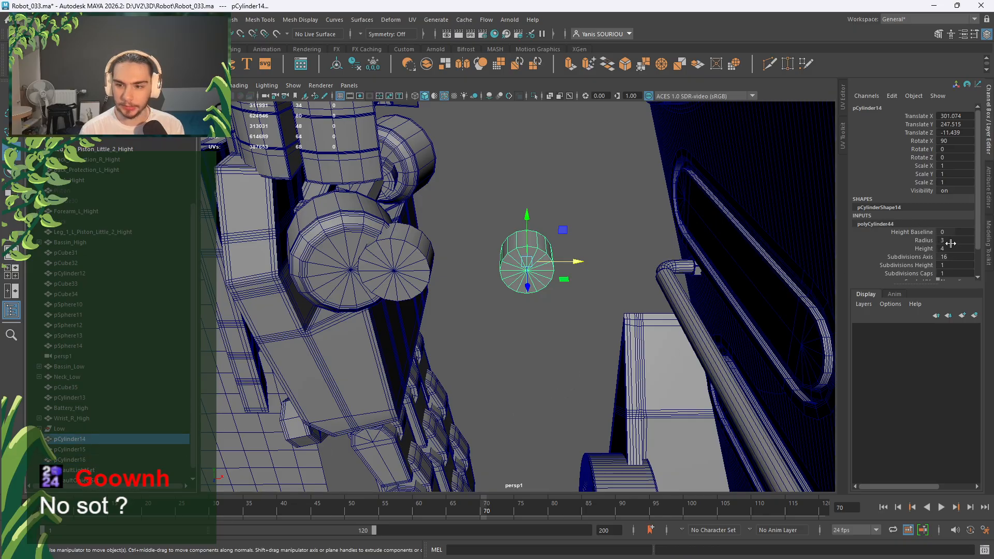
left_click_drag(584, 264, 695, 261)
left_click_drag(627, 309, 509, 254, "alt")
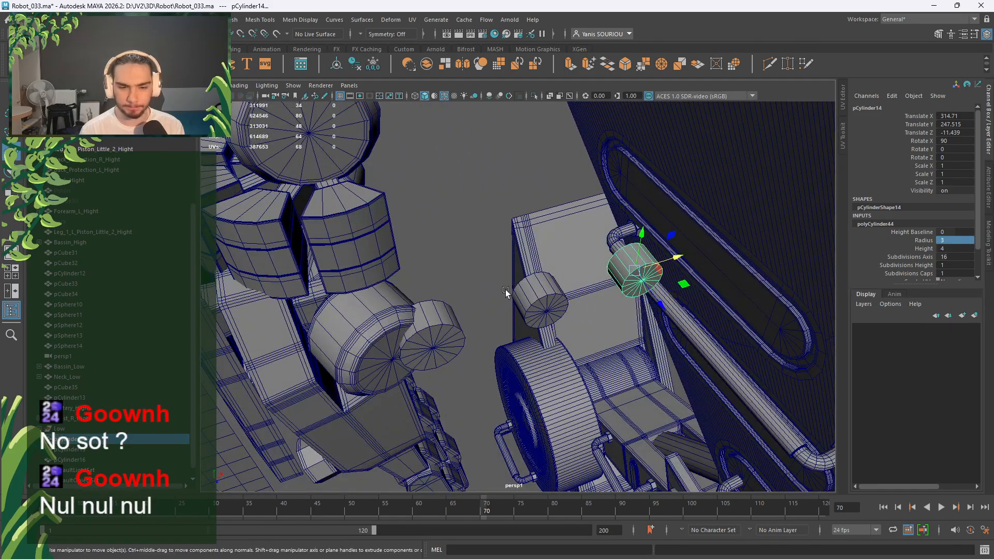
left_click_drag(473, 288, 460, 288, "alt")
scroll(449, 290, "up", 3)
middle_click_drag(435, 291, 533, 290, "alt")
Check the row of cylinders, selecting pCylinder15 and pCylinder16 in turn.
left_click(438, 309)
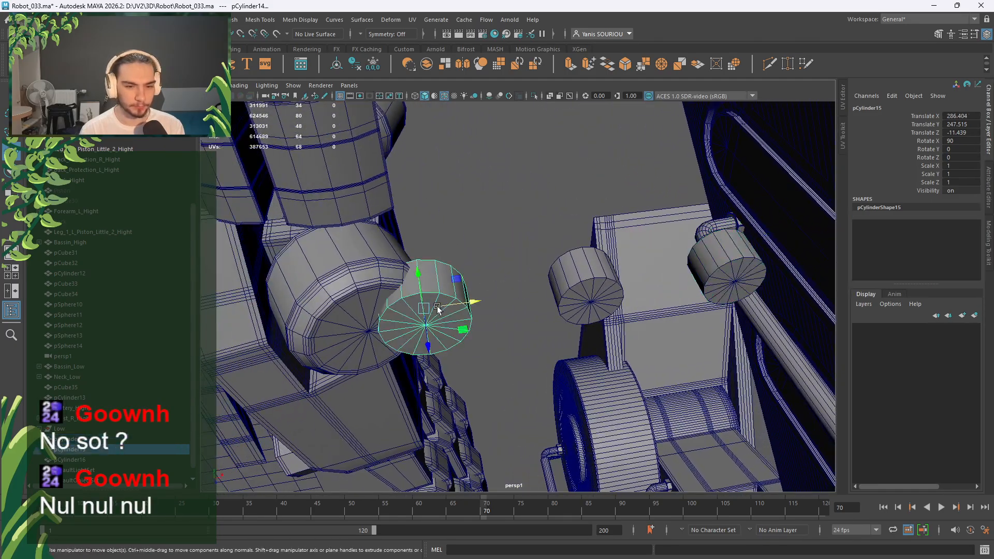
left_click_drag(520, 331, 516, 306, "alt")
middle_click_drag(492, 227, 488, 280, "alt")
left_click(540, 237)
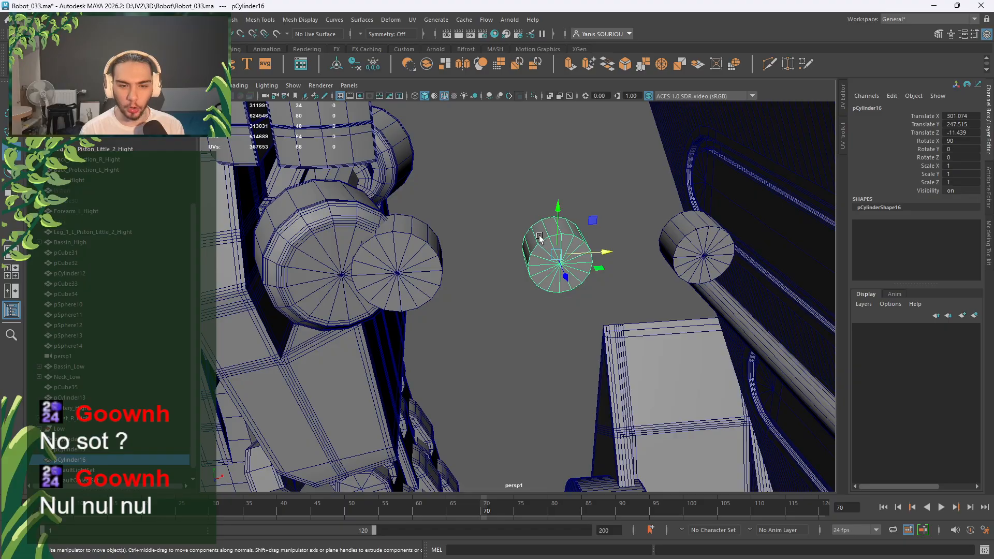
left_click_drag(539, 238, 528, 222, "alt")
middle_click_drag(528, 223, 523, 280, "alt")
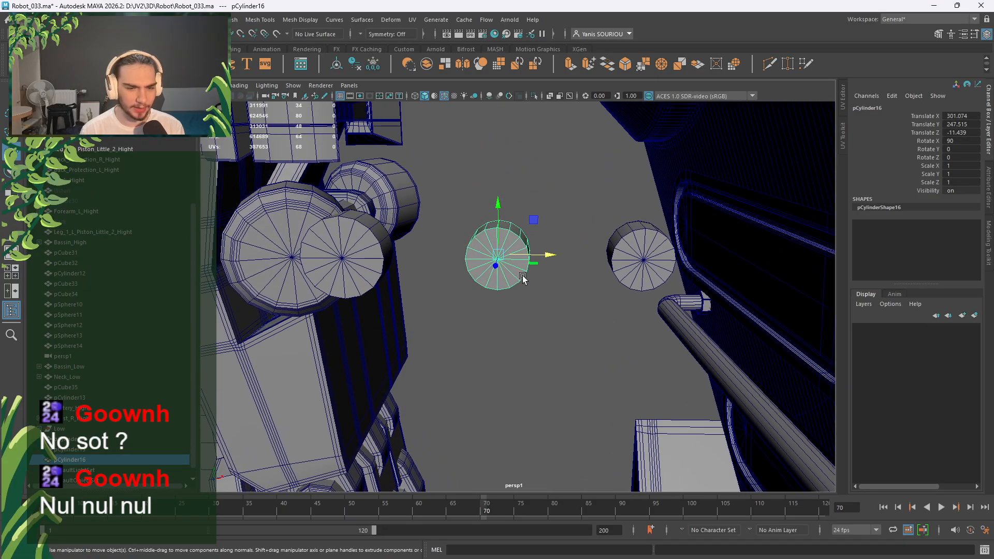
left_click_drag(522, 278, 513, 254, "alt")
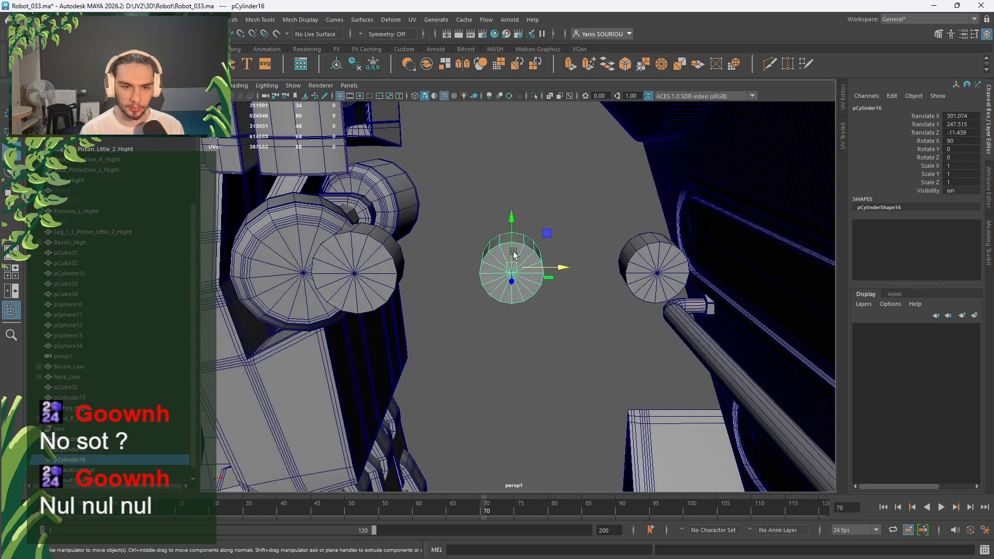
In the maximised front view, delete the left half of pCylinder16's faces.
key("space")
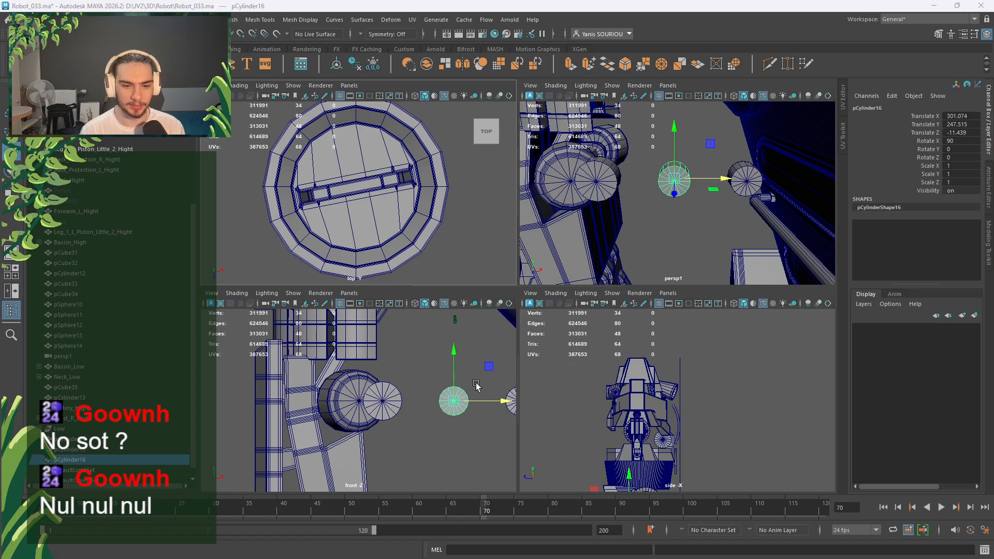
key("space")
middle_click_drag(516, 306, 430, 312, "alt")
middle_click_drag(582, 285, 484, 272, "alt")
right_click_drag(507, 216, 511, 235)
left_click_drag(516, 240, 476, 346)
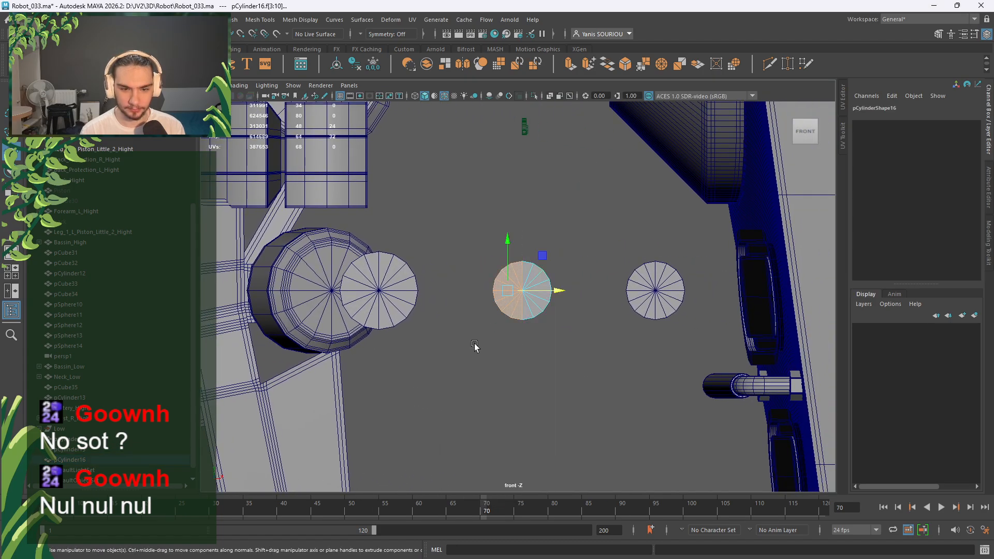
key("Delete")
Extrude the half disc's open border edges leftward into a long strip.
scroll(476, 336, "up", 3)
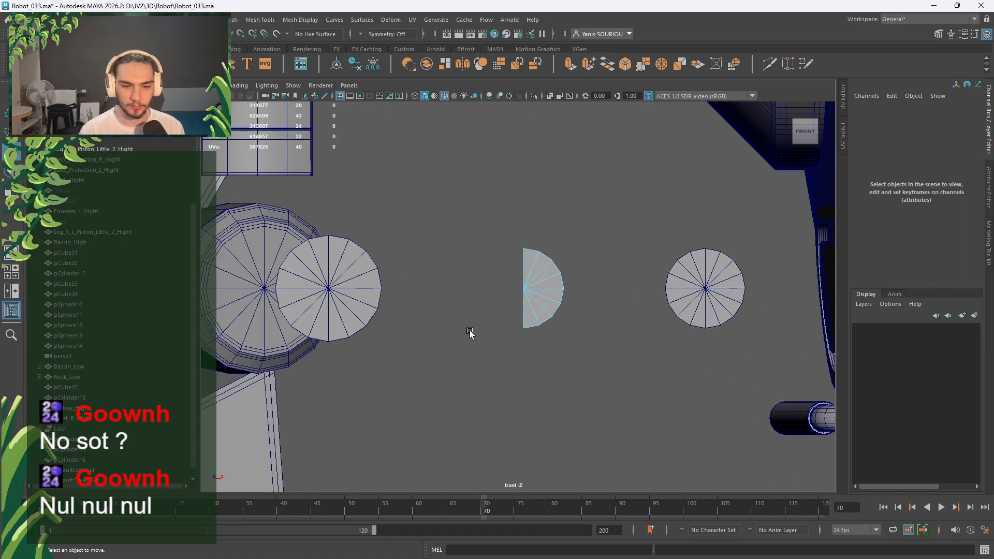
middle_click_drag(634, 232, 574, 238, "alt")
right_click_drag(546, 228, 551, 201)
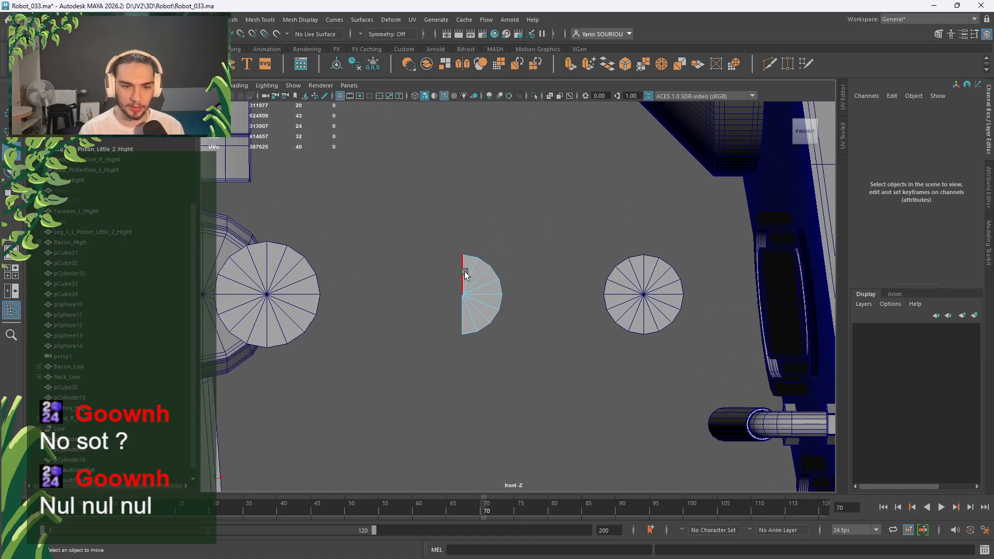
double_click(464, 272)
left_click_drag(507, 292, 374, 295, "shift")
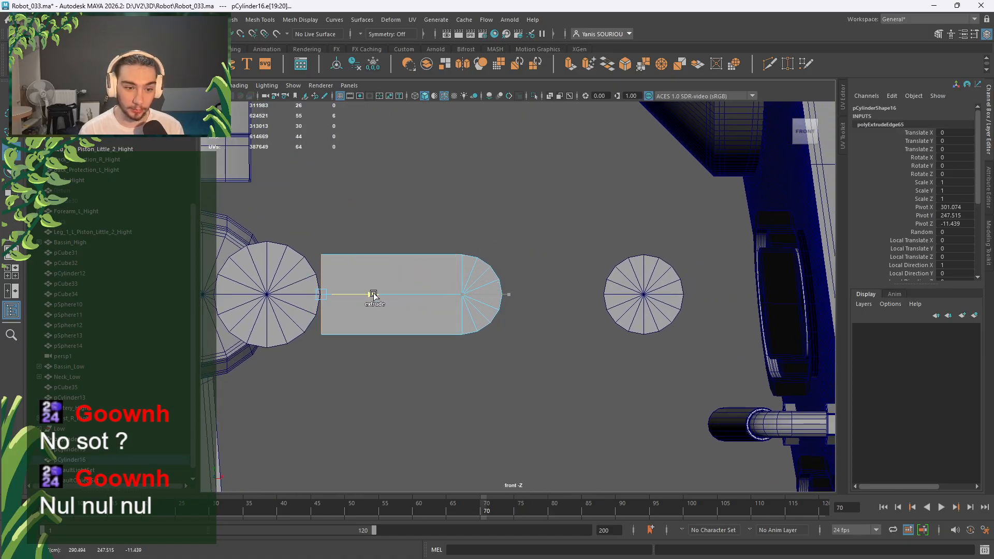
middle_click_drag(477, 318, 644, 333, "alt")
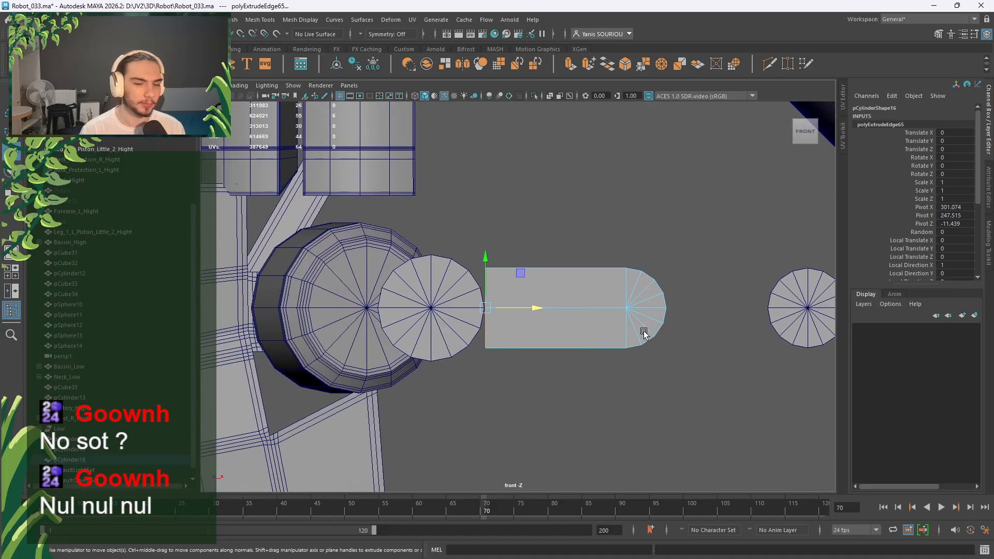
In the perspective view, drop the top border edge from the edge selection.
key("space")
key("space")
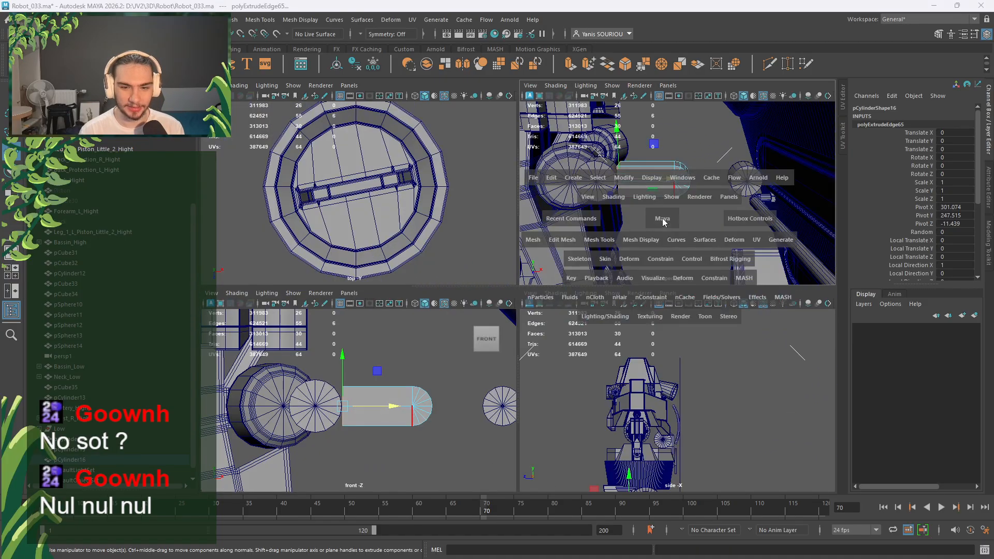
left_click_drag(569, 300, 574, 300, "alt")
scroll(574, 299, "up", 5)
scroll(573, 298, "up", 4)
left_click_drag(588, 265, 559, 303, "alt")
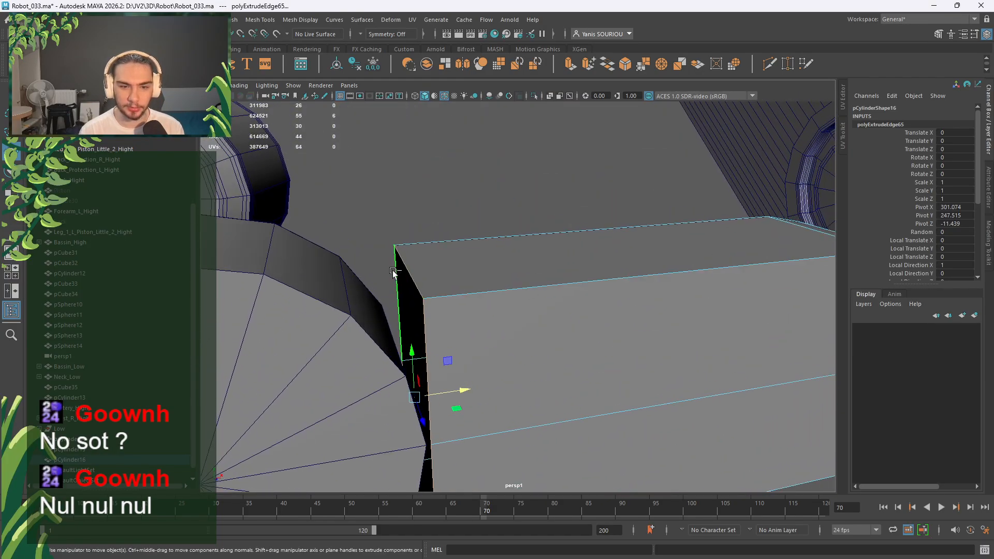
left_click(410, 273, "ctrl")
left_click_drag(499, 386, 553, 312, "alt")
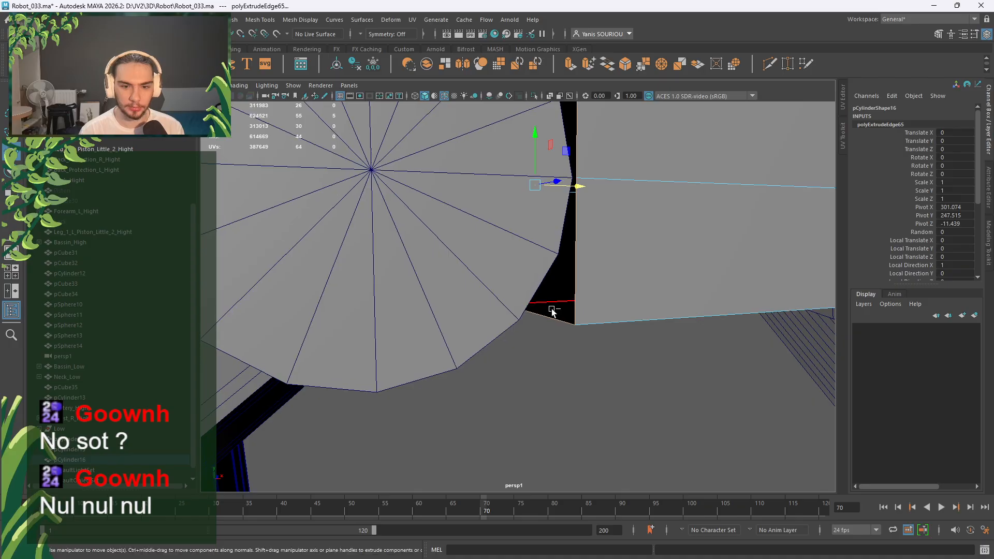
Bridge the extruded piece's open gap shut and clear the selection.
right_click_drag(554, 319, 531, 440, "shift")
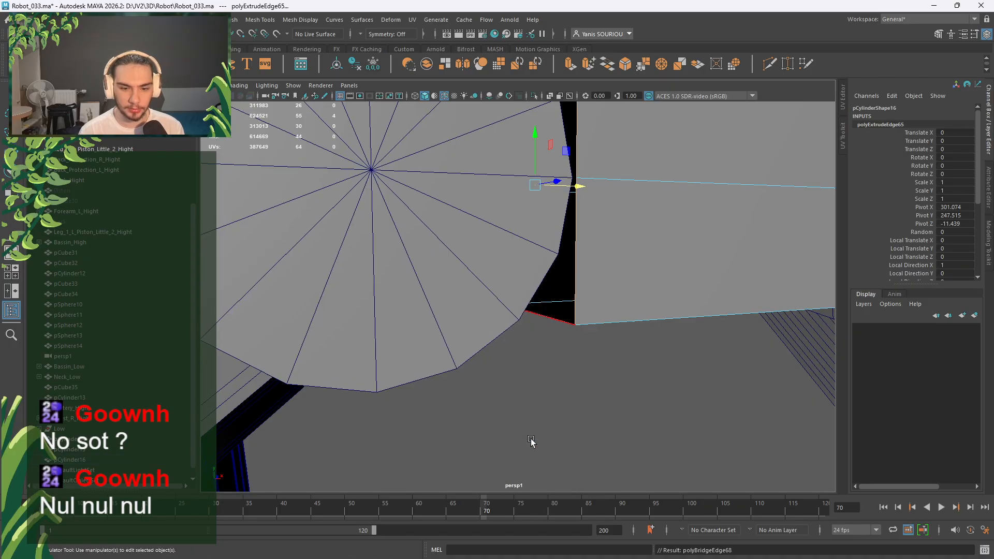
key("ctrl+z")
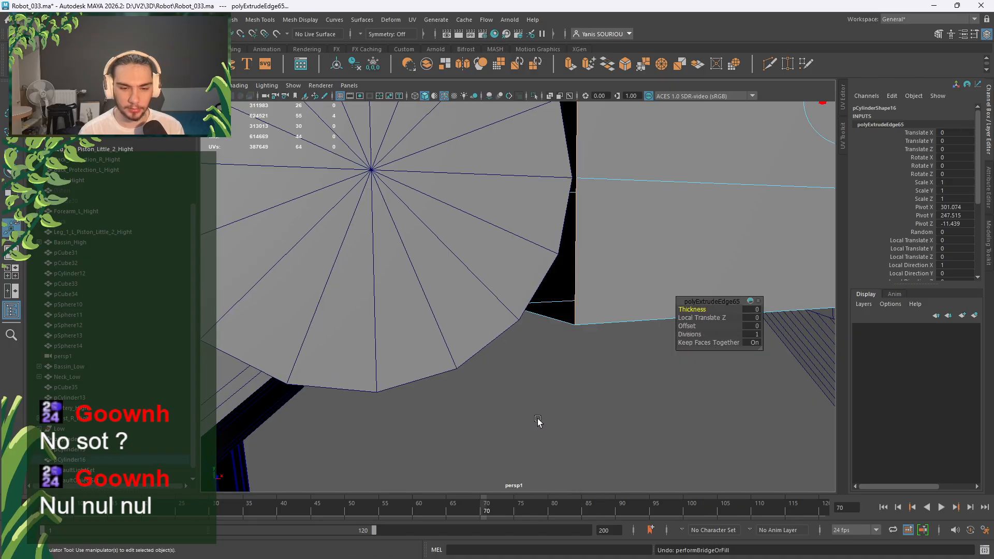
right_click_drag(577, 357, 558, 481, "shift")
scroll(562, 383, "down", 8)
left_click(562, 384)
left_click_drag(562, 384, 501, 362, "alt")
middle_click_drag(414, 361, 503, 336, "alt")
scroll(503, 336, "up", 5)
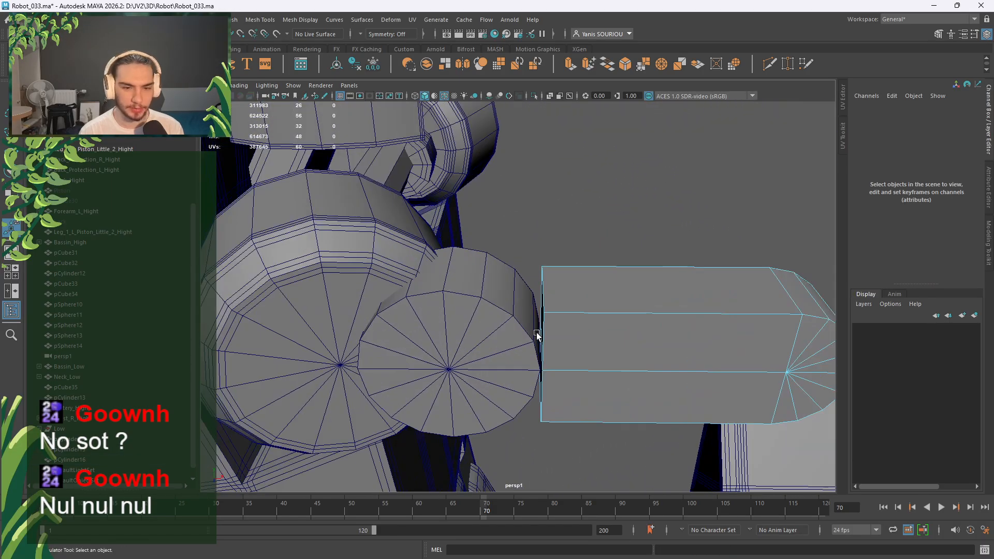
Select four adjacent side faces on pCylinder15's rim.
left_click(504, 335)
left_click_drag(521, 315, 526, 310, "alt")
middle_click_drag(527, 311, 492, 314, "alt")
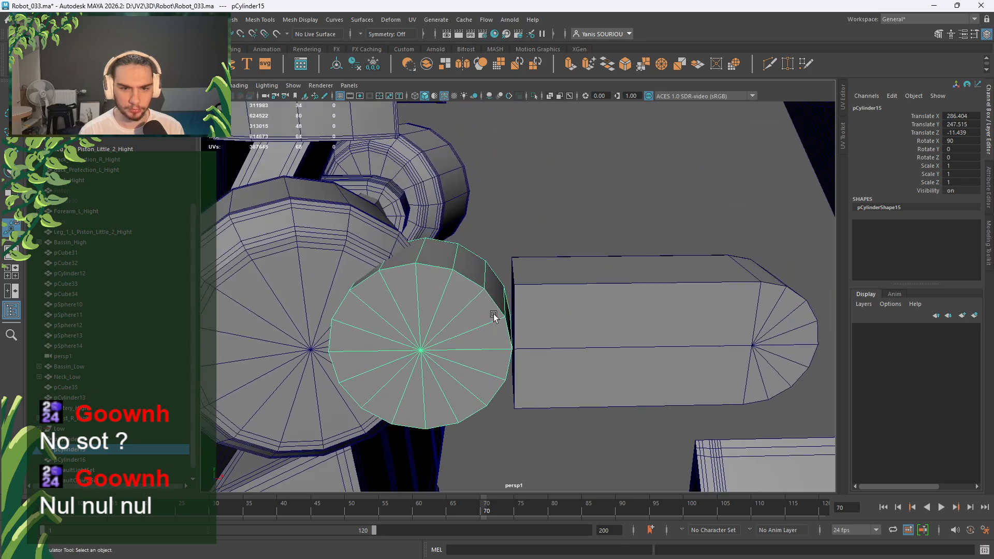
right_click_drag(475, 261, 482, 291)
left_click(489, 286)
left_click(472, 267, "shift")
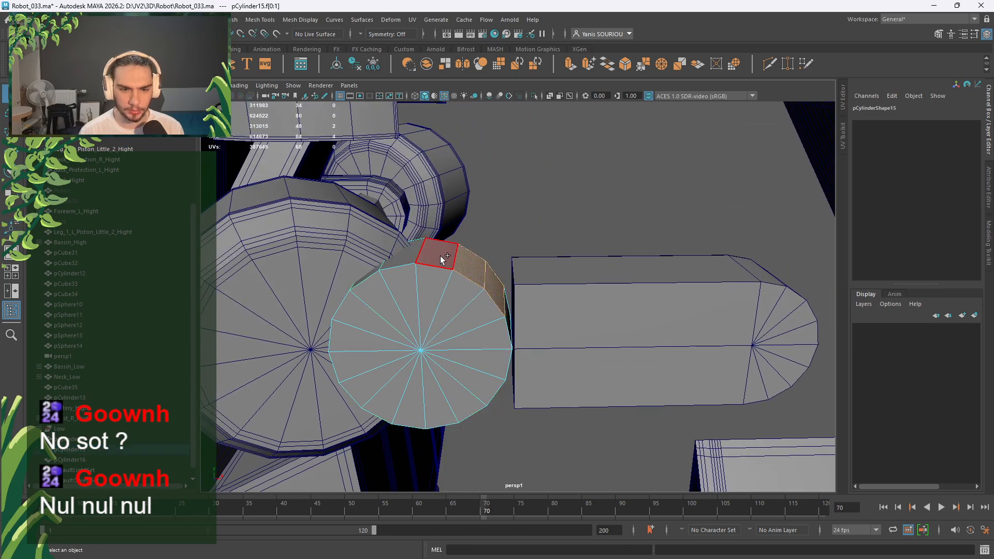
left_click(439, 256, "shift")
left_click_drag(482, 322, 442, 270, "alt")
key("w")
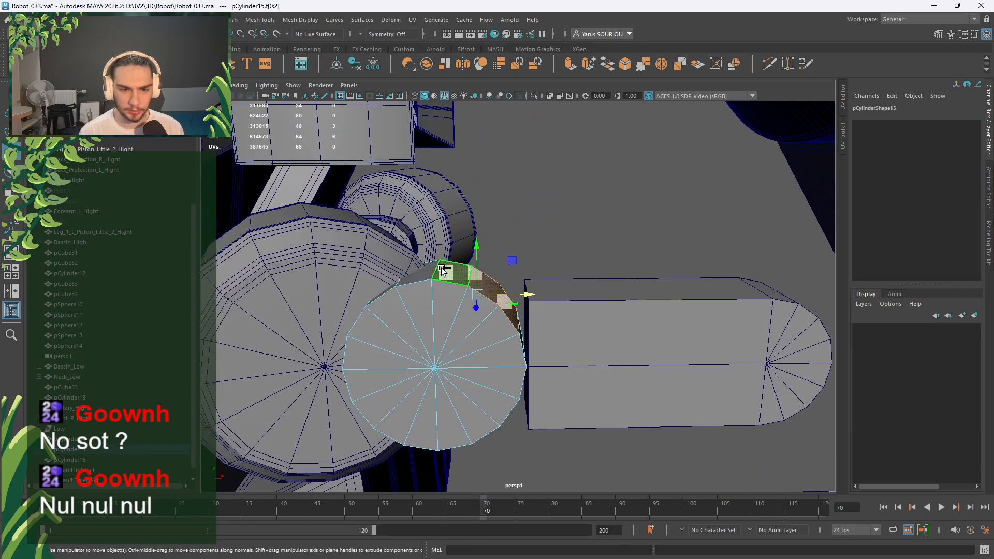
left_click(440, 278, "shift")
Extrude the selected faces and pull them up and out, flattening the top.
key("ctrl+e")
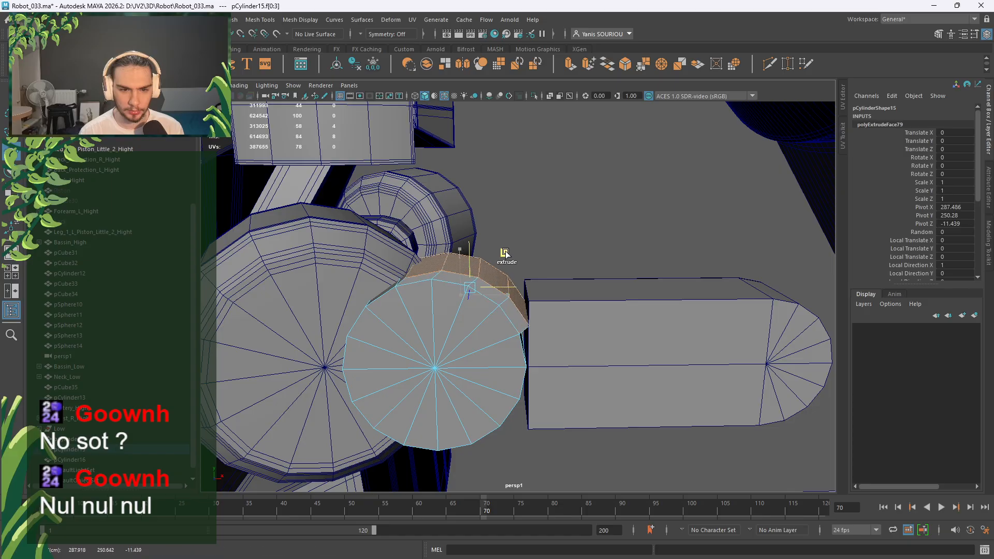
left_click_drag(516, 243, 529, 231)
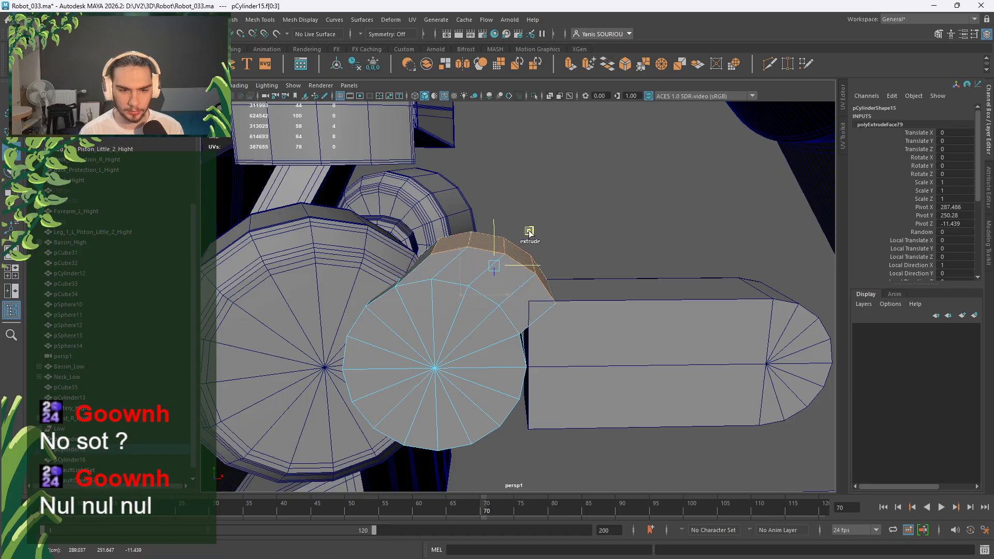
mouse_move(574, 320)
left_mouse_down("alt")
mouse_move(568, 280)
mouse_move(570, 317)
left_mouse_up("alt")
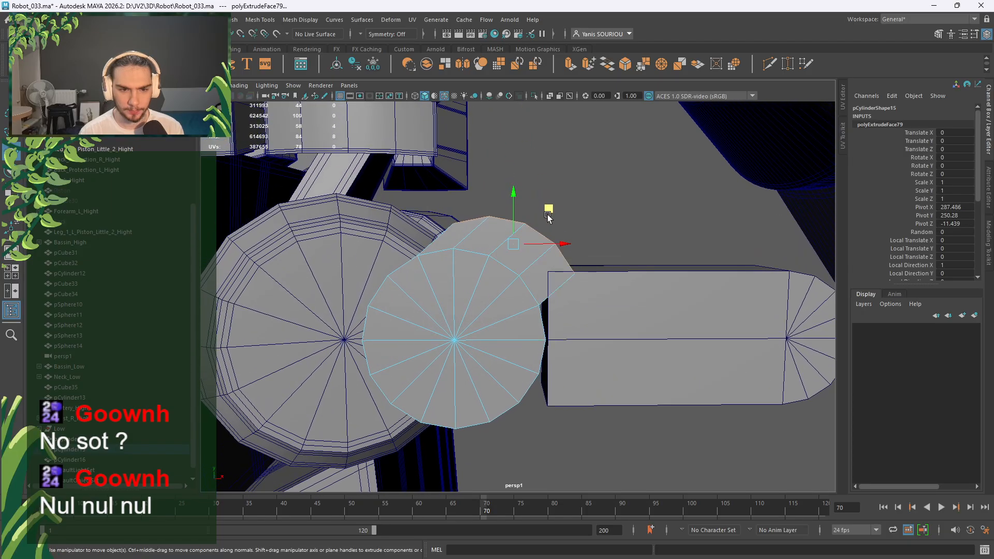
left_click_drag(548, 215, 518, 287)
key("r")
key("w")
left_click_drag(515, 222, 515, 207)
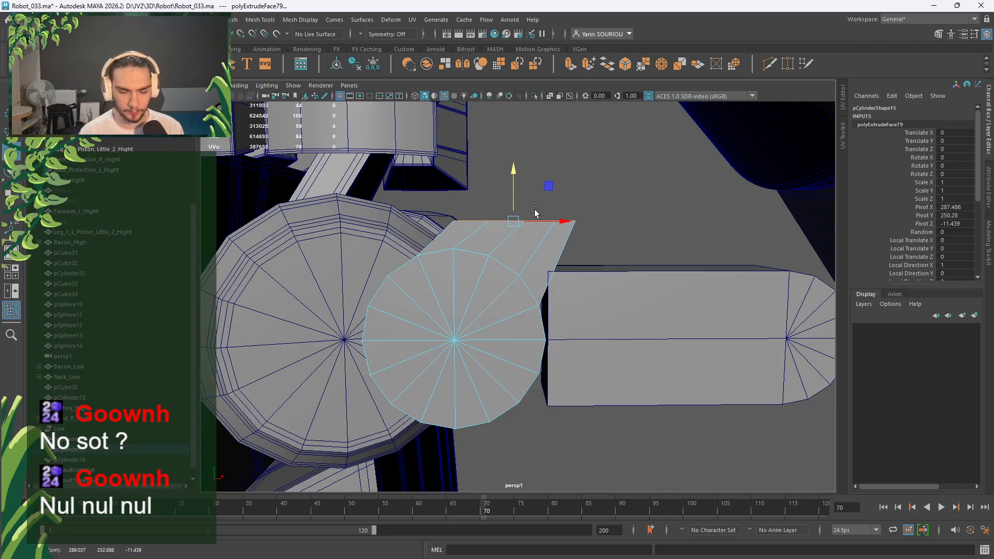
key("e")
Fine-tune the extruded tab, nudging it slightly right, and inspect it.
left_click_drag(599, 244, 470, 297, "alt")
key("r")
key("e")
key("w")
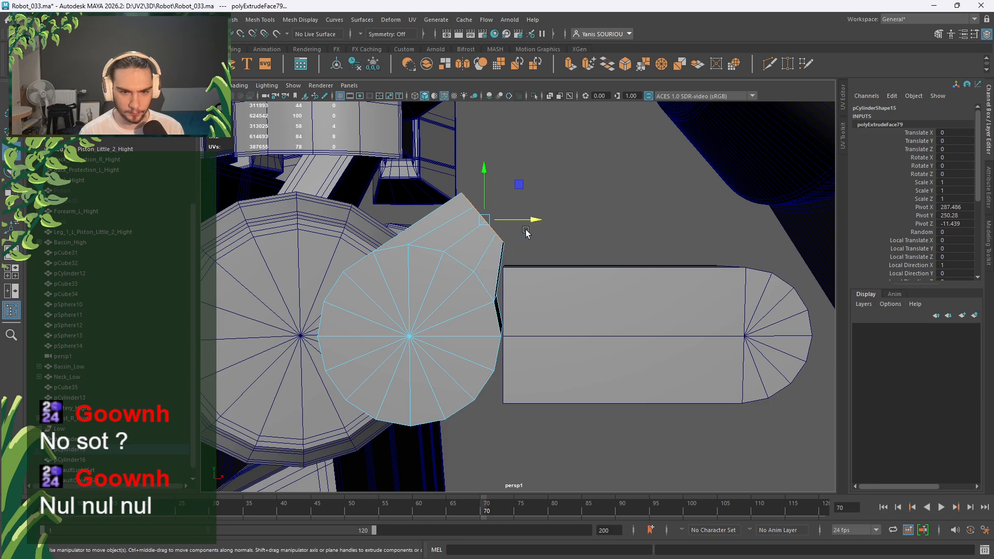
left_click_drag(528, 223, 531, 224)
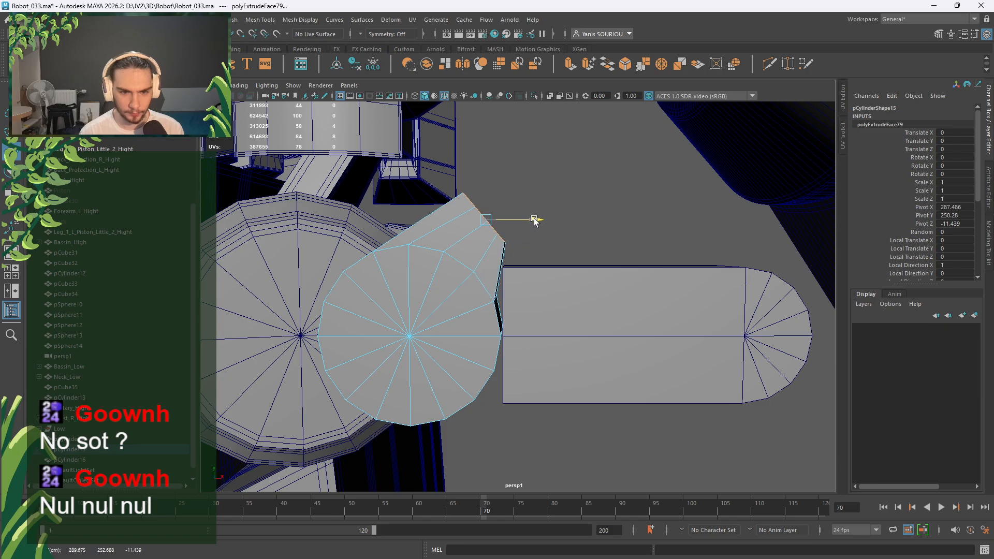
left_click_drag(537, 300, 527, 326, "alt")
scroll(533, 324, "up", 3)
scroll(526, 326, "down", 8)
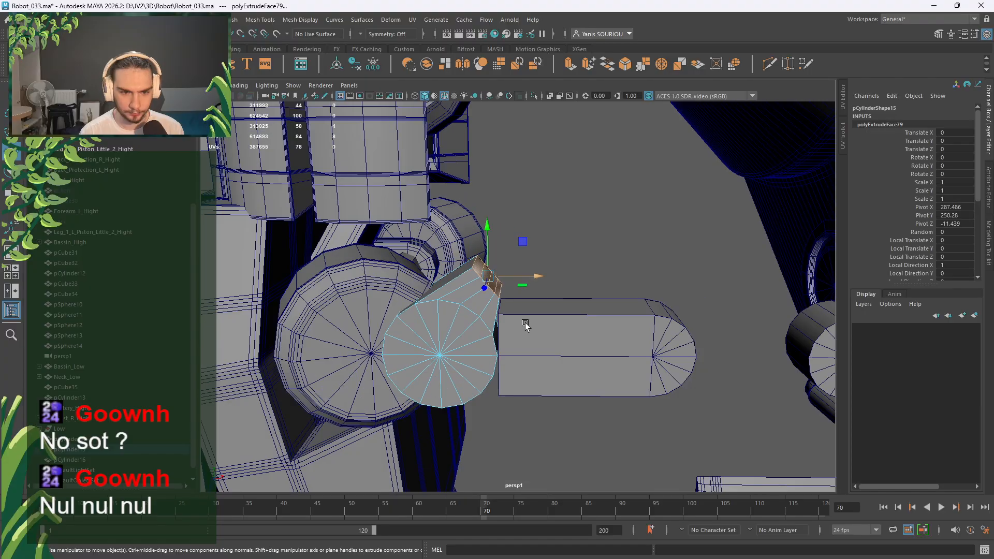
Select the small round disc pCylinder14 and frame it in the view.
middle_click_drag(557, 333, 479, 315, "alt")
left_click(481, 314)
scroll(483, 314, "up", 6)
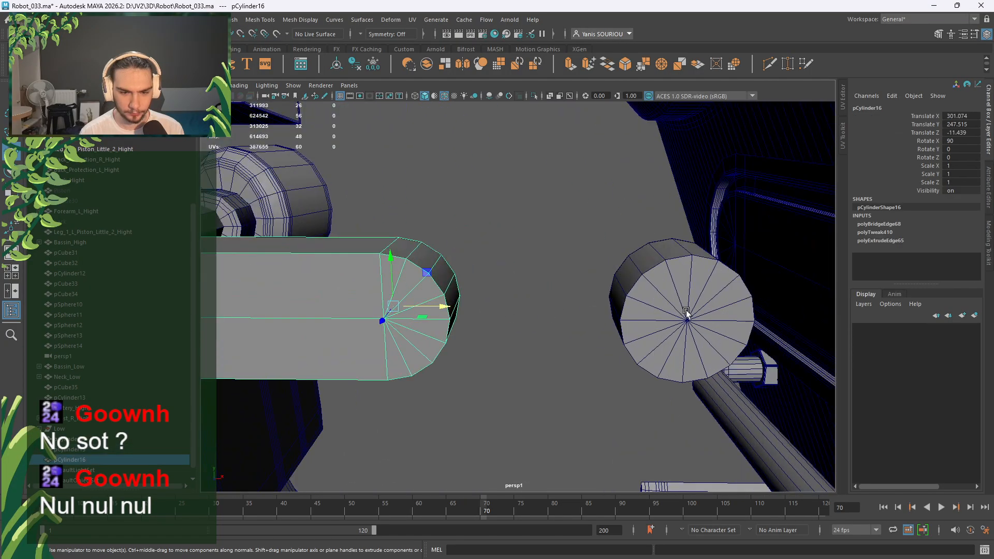
left_click(686, 312)
scroll(675, 312, "down", 5)
mouse_move(528, 285)
left_mouse_down("alt")
mouse_move(508, 281)
mouse_move(513, 273)
left_mouse_up("alt")
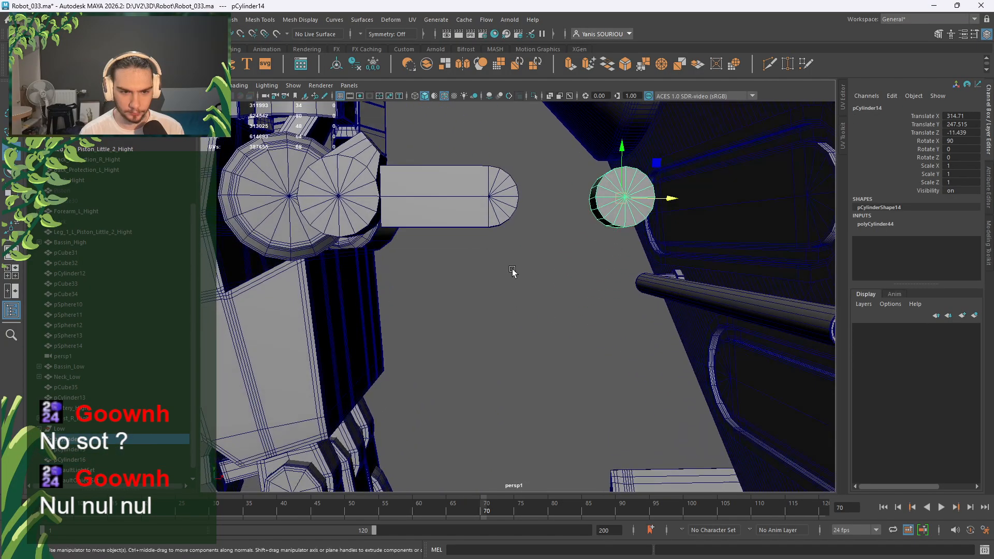
middle_click_drag(513, 273, 456, 325, "alt")
left_click_drag(550, 311, 545, 312, "alt")
scroll(540, 300, "up", 3)
scroll(539, 301, "up", 4)
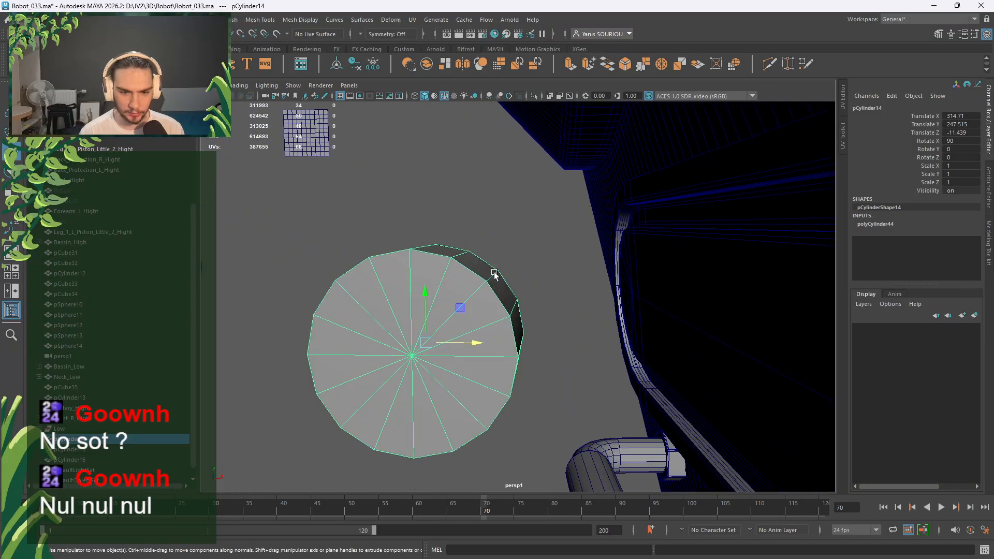
Try deleting a wedge of the disc's cap faces, then undo it.
right_click_drag(517, 314, 521, 293)
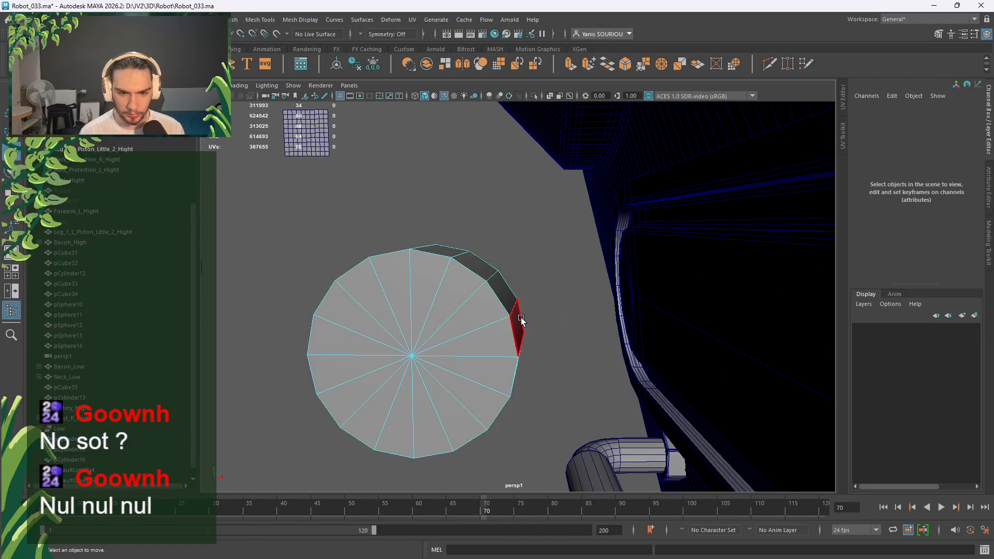
left_click_drag(523, 302, 526, 228, "alt")
middle_click_drag(527, 231, 566, 300, "alt")
left_click_drag(549, 280, 460, 388)
key("Delete")
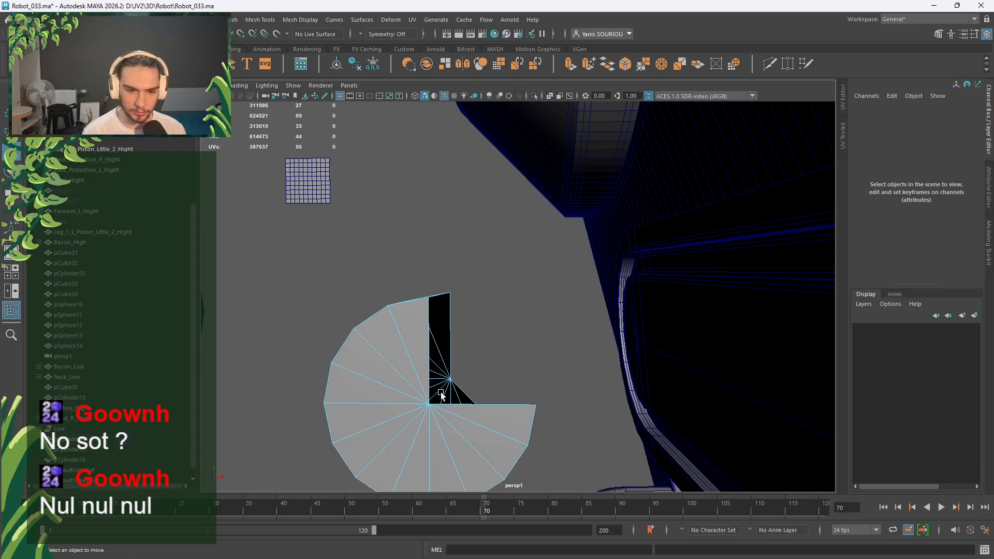
key("ctrl+z")
In the front view, delete the upper-right quarter of the disc's faces.
key("space")
key("space")
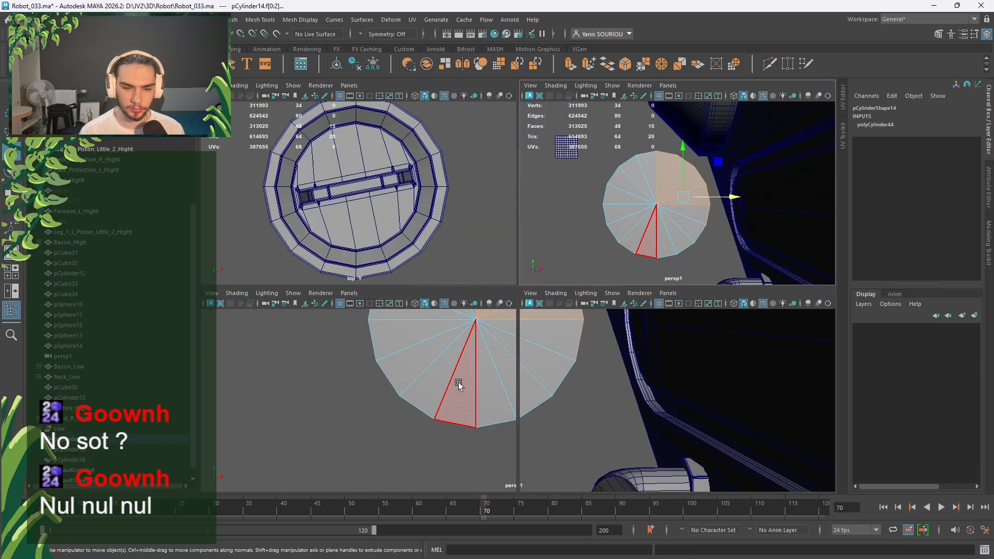
middle_click_drag(484, 388, 244, 397, "alt")
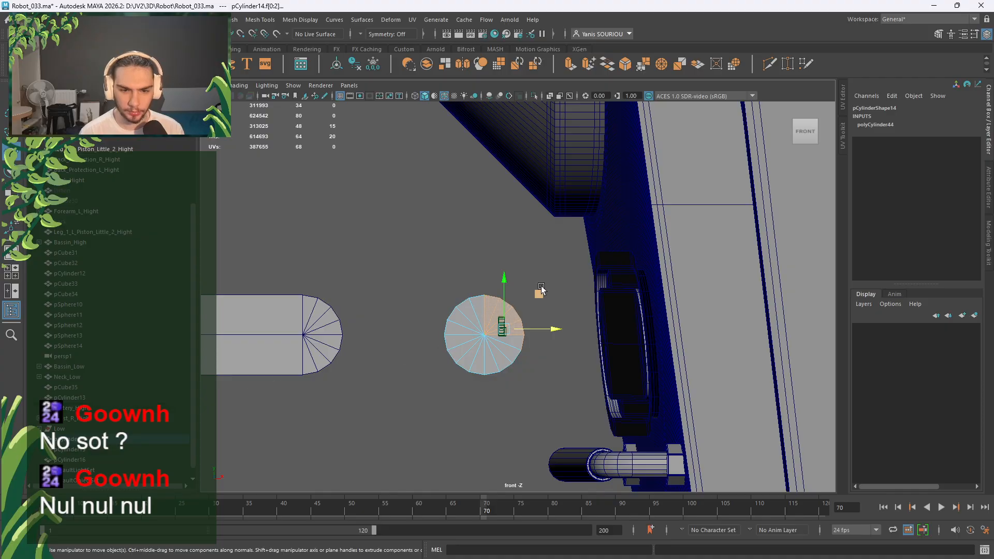
left_click_drag(540, 292, 518, 327)
key("ctrl+z")
left_click_drag(549, 264, 493, 332)
key("Delete")
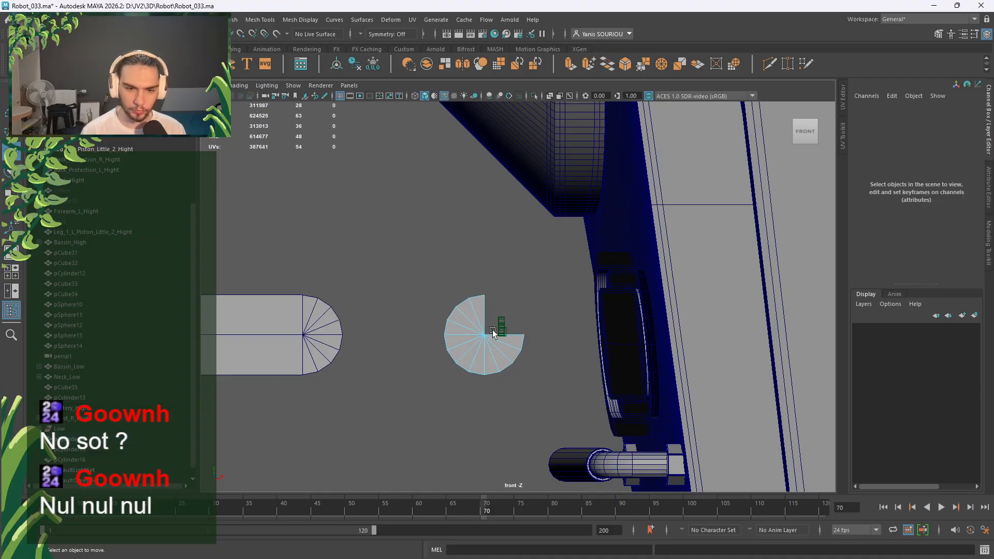
Back in perspective, select the notch's two opposite open edges.
key("space")
key("space")
scroll(618, 253, "up", 10)
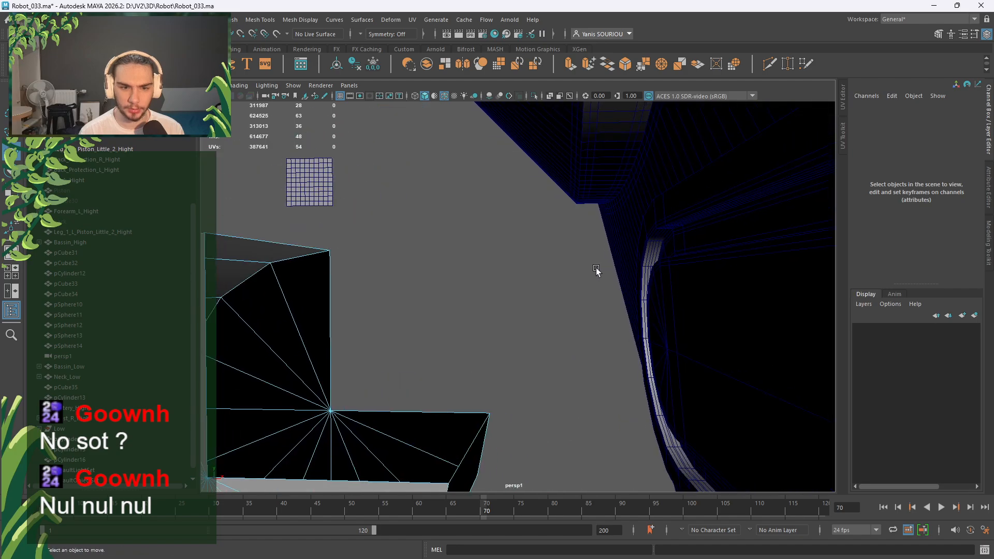
left_click_drag(400, 278, 418, 268, "alt")
right_click_drag(402, 220, 381, 199)
left_click(381, 199)
left_click(575, 395, "shift")
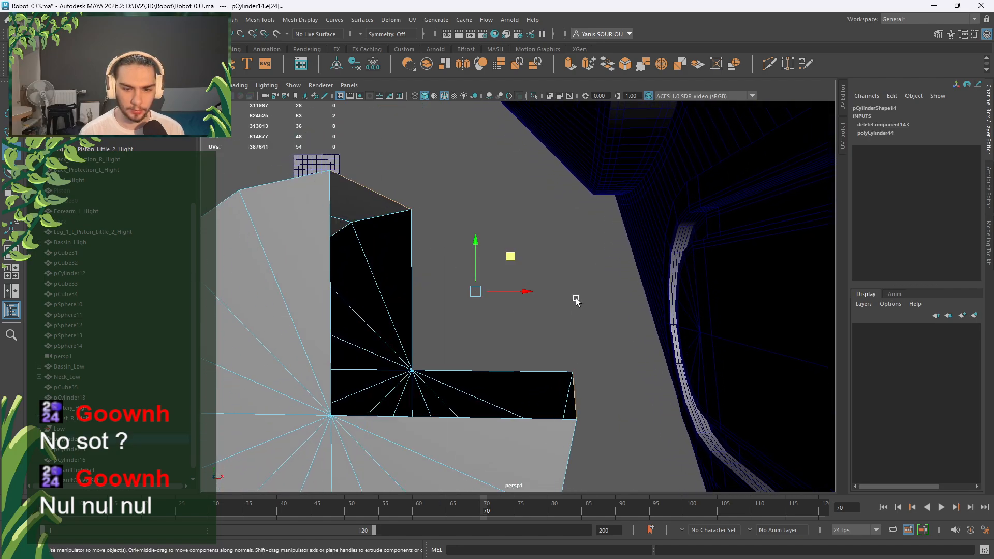
right_click_drag(577, 264, 578, 274)
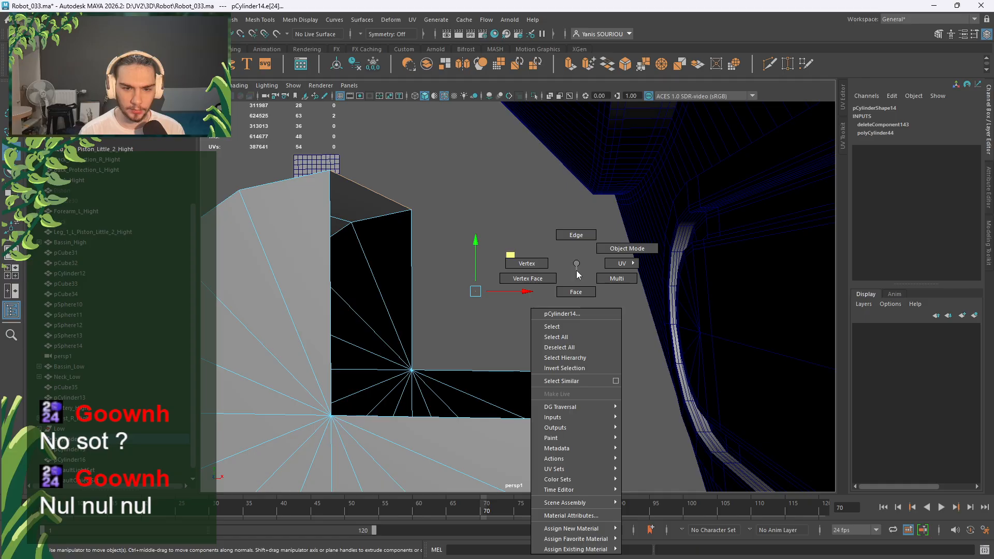
right_click_drag(581, 311, 577, 271)
Bridge the notch's two open edges and adjust the bridge divisions.
right_click(577, 269, "shift")
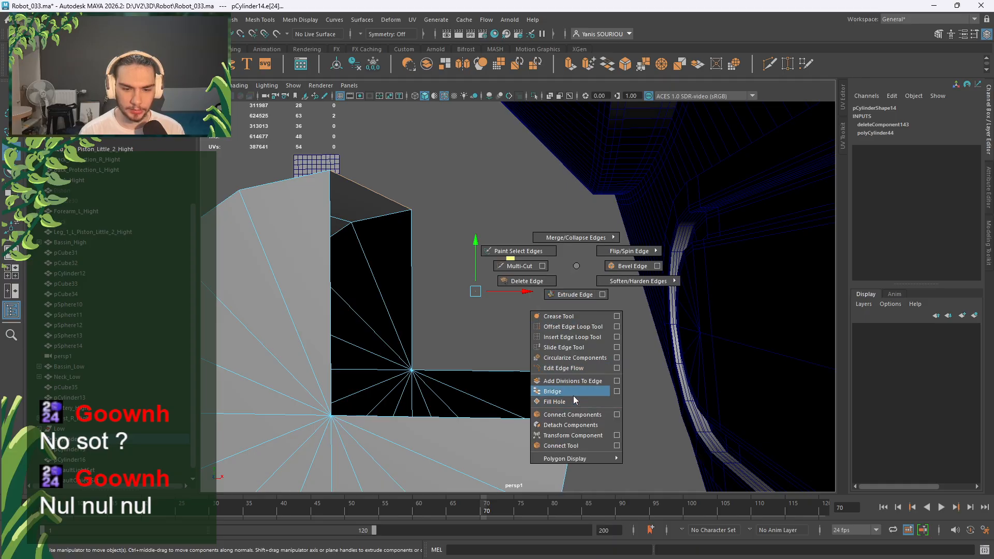
left_click(596, 391)
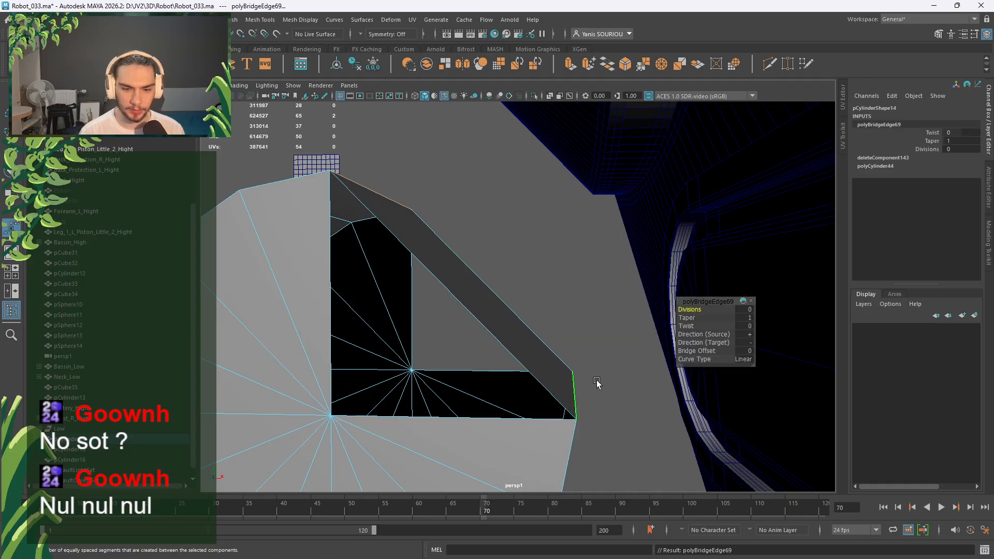
left_click(747, 309)
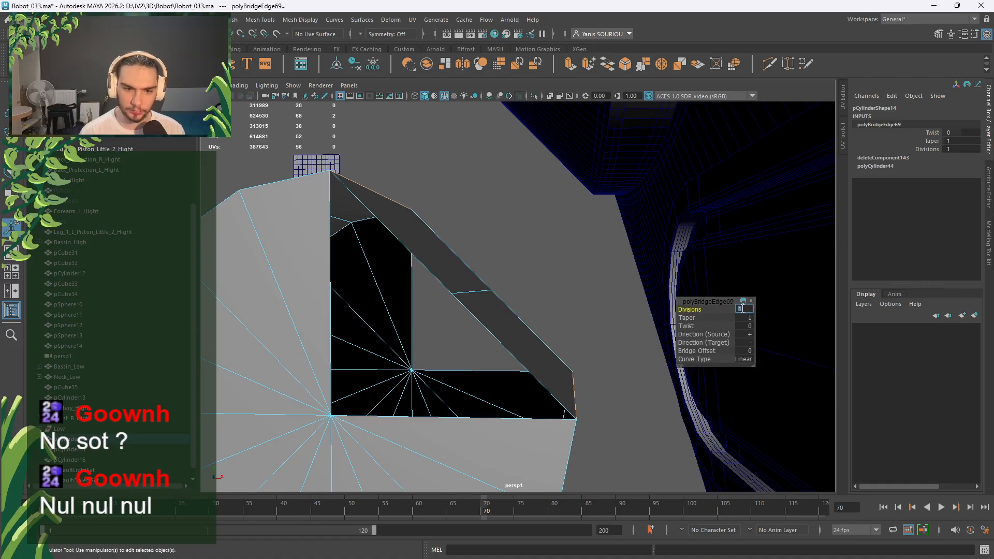
Snap the bridge's middle edge onto the corner vertex to square the notch.
left_click(480, 294)
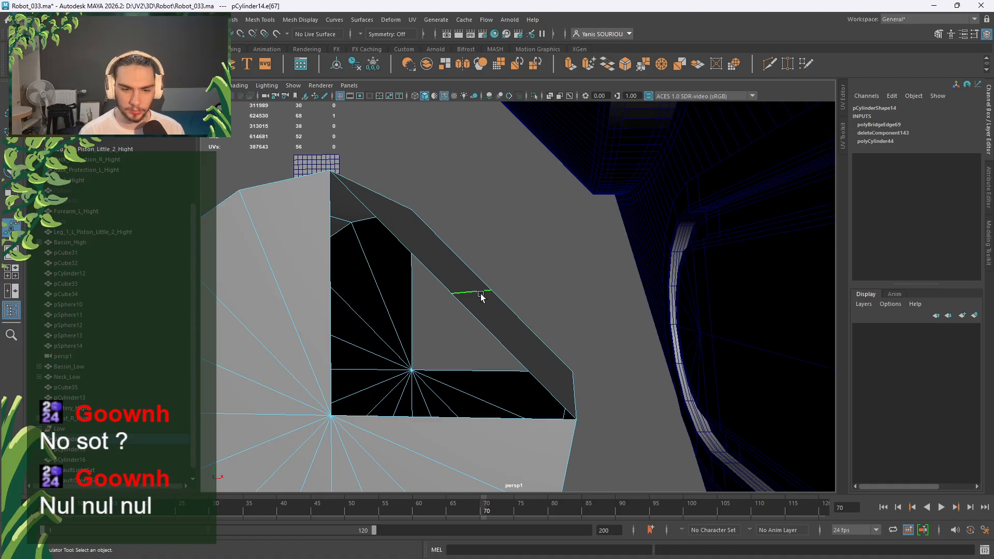
key("w")
middle_click_drag(541, 329, 596, 369)
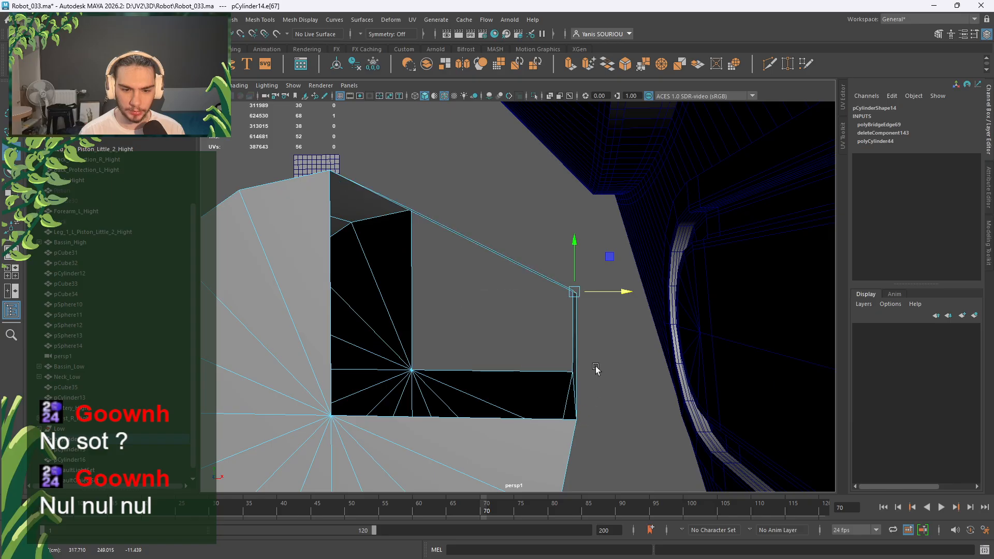
left_click(573, 254)
key("v")
middle_click_drag(334, 177, 332, 174)
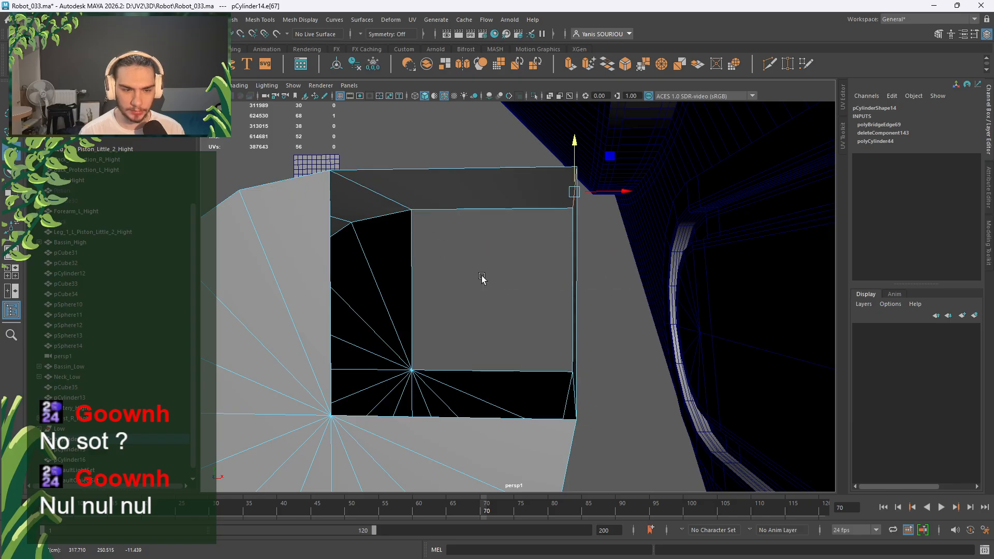
Bevel the squared corner edge at fraction 0.5.
left_click_drag(483, 280, 520, 307, "alt")
middle_click_drag(520, 307, 474, 236, "alt")
right_click_drag(471, 159, 528, 159, "shift")
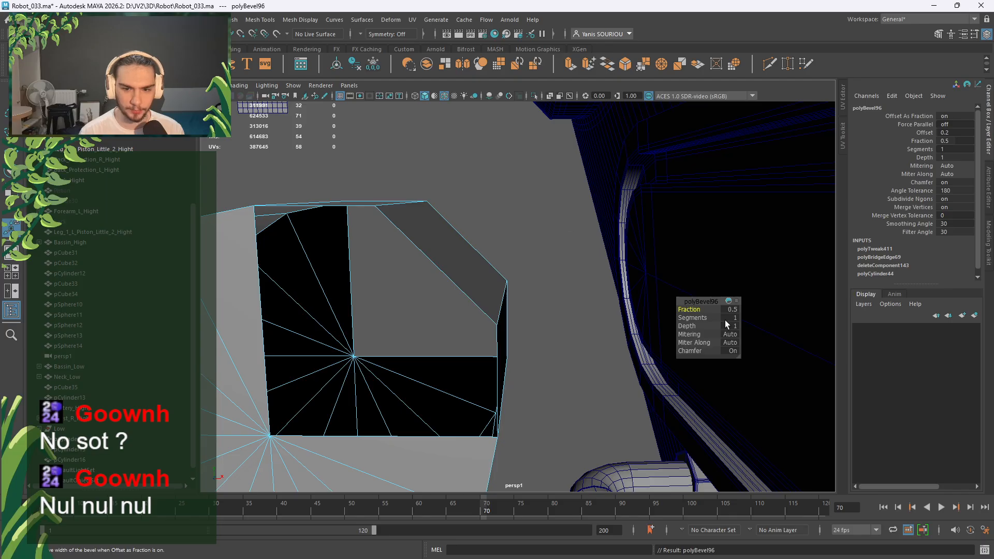
Set the notch corner bevel's Segments to 2.
left_click(730, 318)
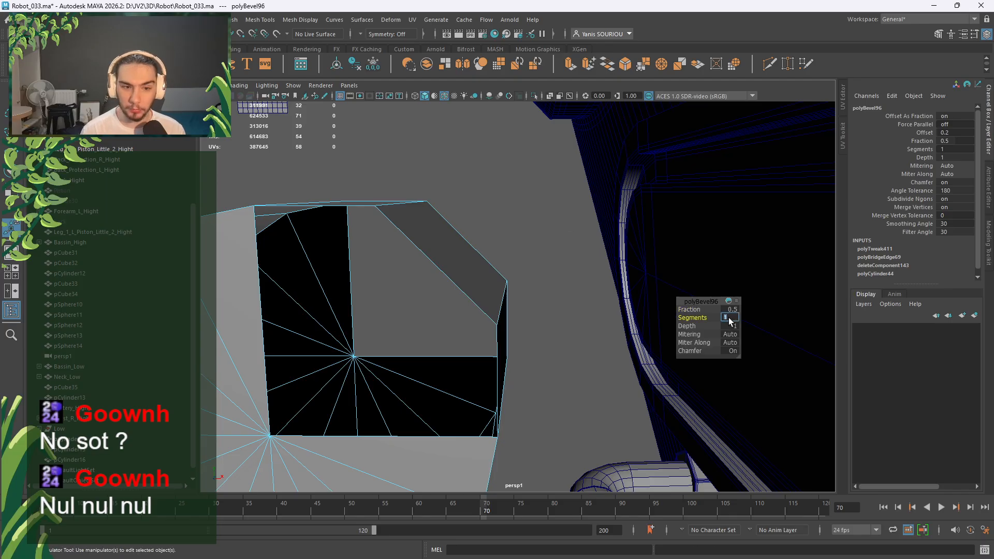
type("2")
key("Return")
Select the notch's top rim edge in Edge mode and try an inward scale-extrusion, then undo it.
left_click_drag(729, 322, 549, 300, "alt")
middle_click_drag(522, 292, 548, 304, "alt")
scroll(549, 305, "up", 3)
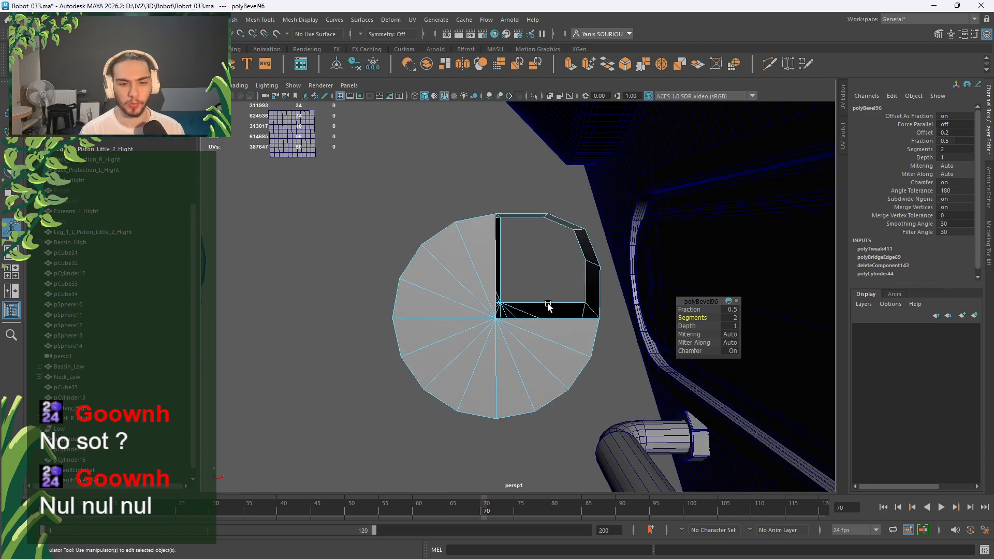
middle_click_drag(543, 269, 523, 292, "alt")
scroll(508, 303, "up", 3)
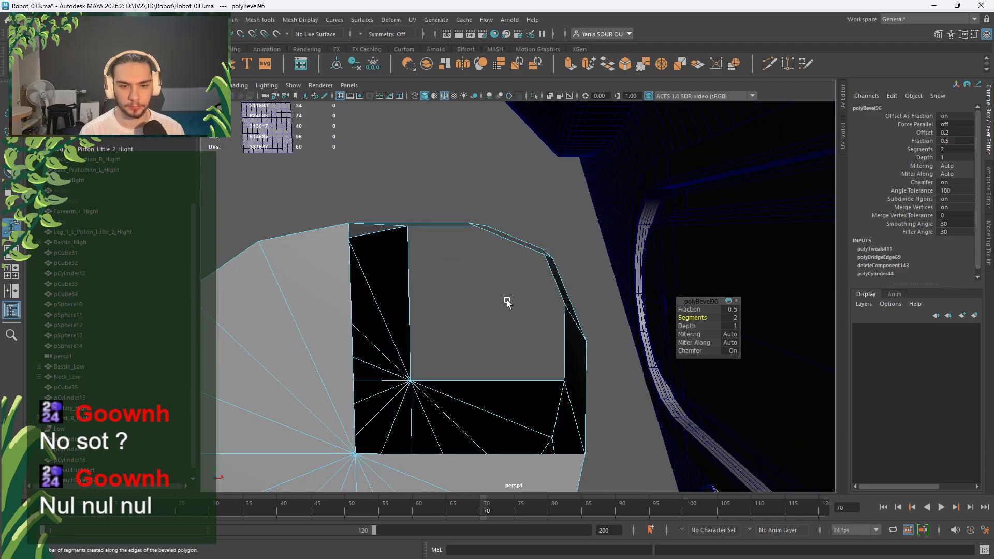
right_click_drag(503, 299, 502, 220)
scroll(500, 222, "down", 4)
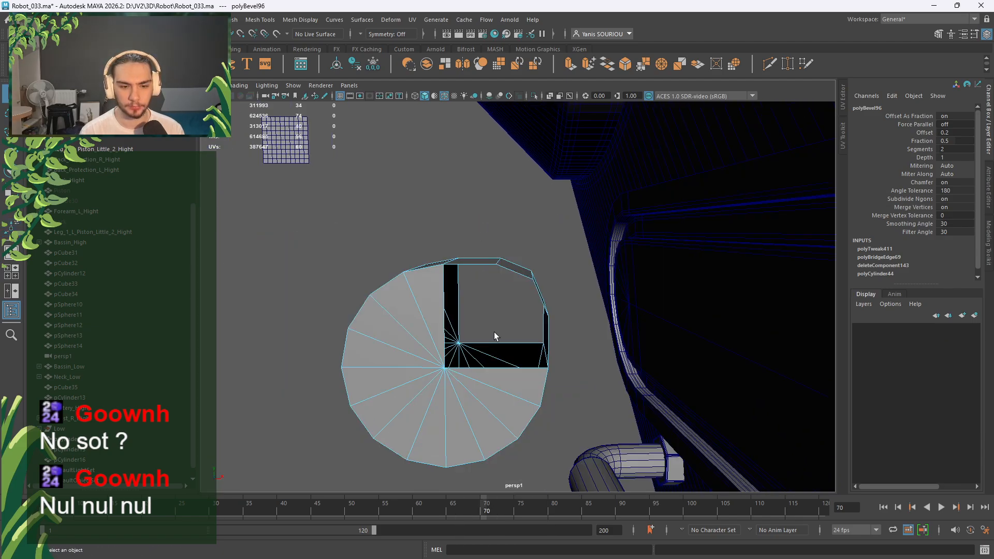
middle_click_drag(480, 263, 504, 213, "alt")
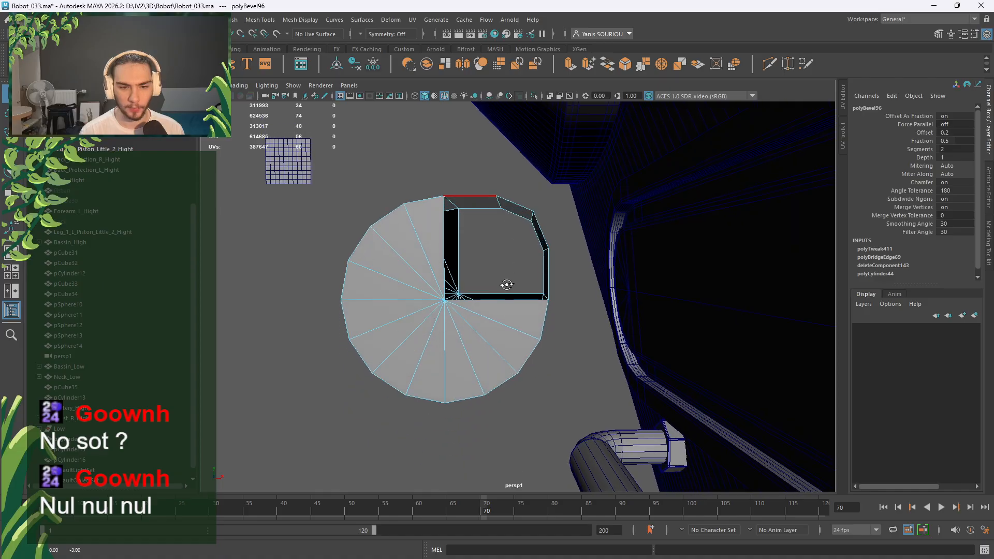
left_click(492, 201)
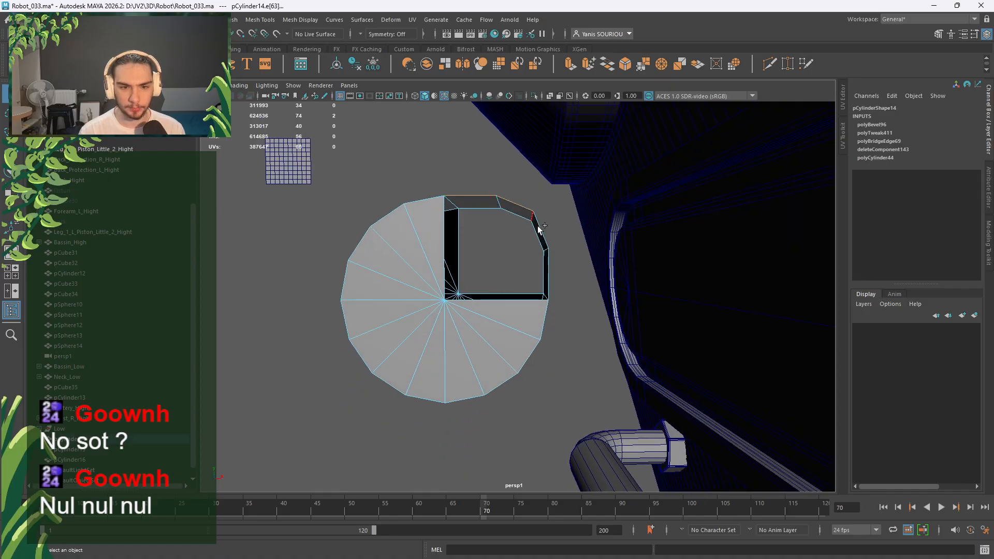
key("r")
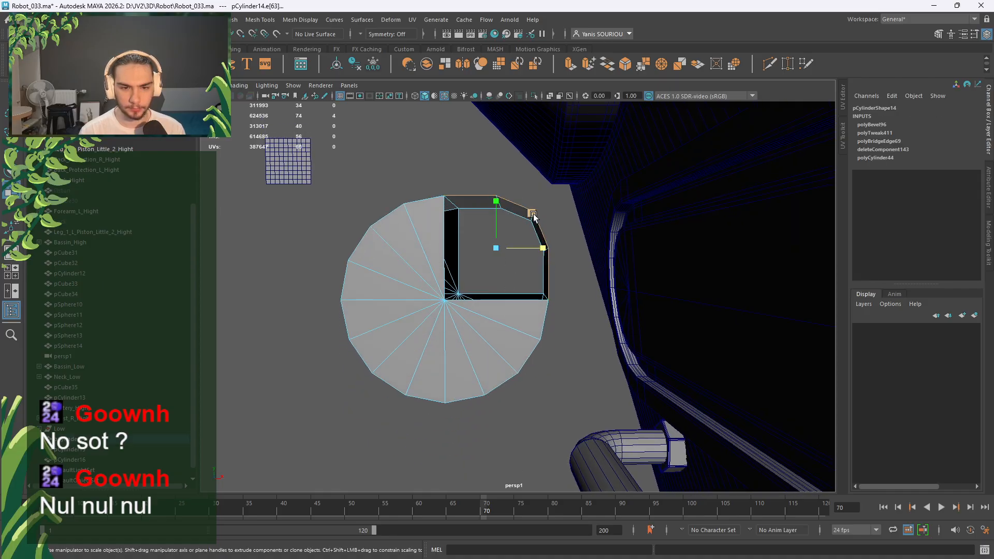
left_click_drag(534, 215, 527, 269, "shift")
key("ctrl+z")
Add the other rim edges of the notch opening to the edge selection.
left_click_drag(568, 326, 428, 311, "alt")
key("f")
left_click(428, 317, "shift")
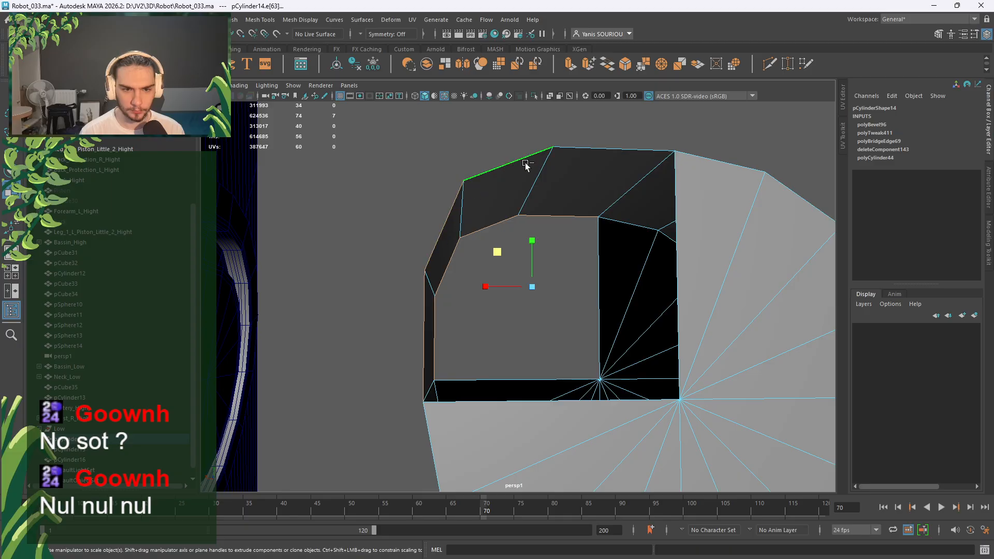
left_click(562, 150, "shift")
left_click_drag(562, 150, 312, 241, "alt")
left_click_drag(318, 237, 573, 246, "alt")
Extrude the front border edge loop and Merge Edges To Center into one vertex.
right_click(577, 236, "shift")
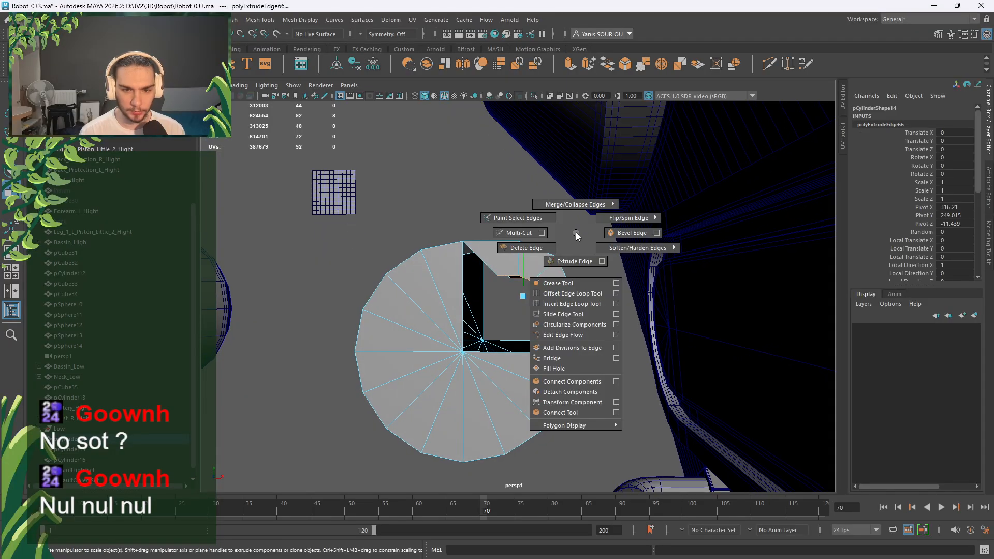
double_click(511, 275)
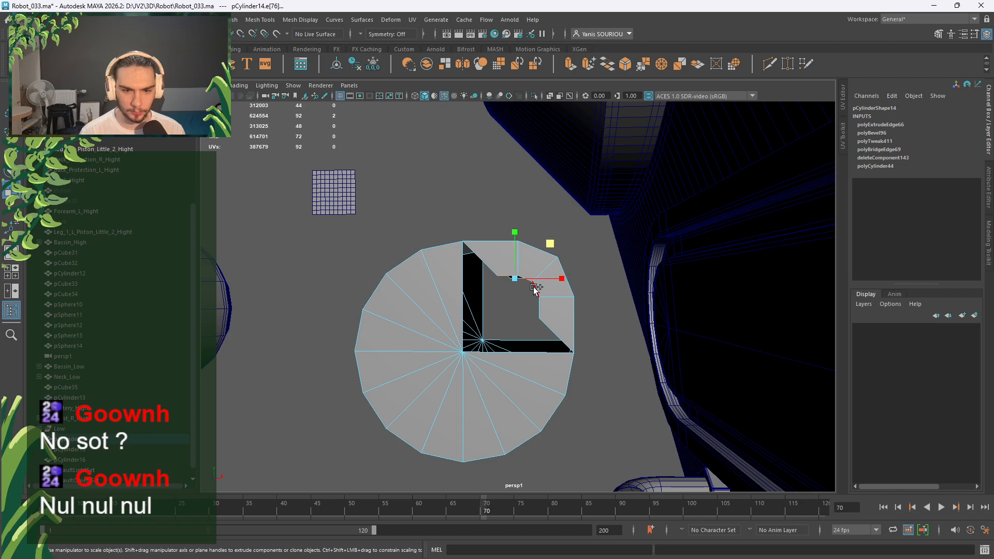
left_click_drag(531, 284, 541, 305, "shift")
right_click(594, 259, "shift")
mouse_move(596, 221)
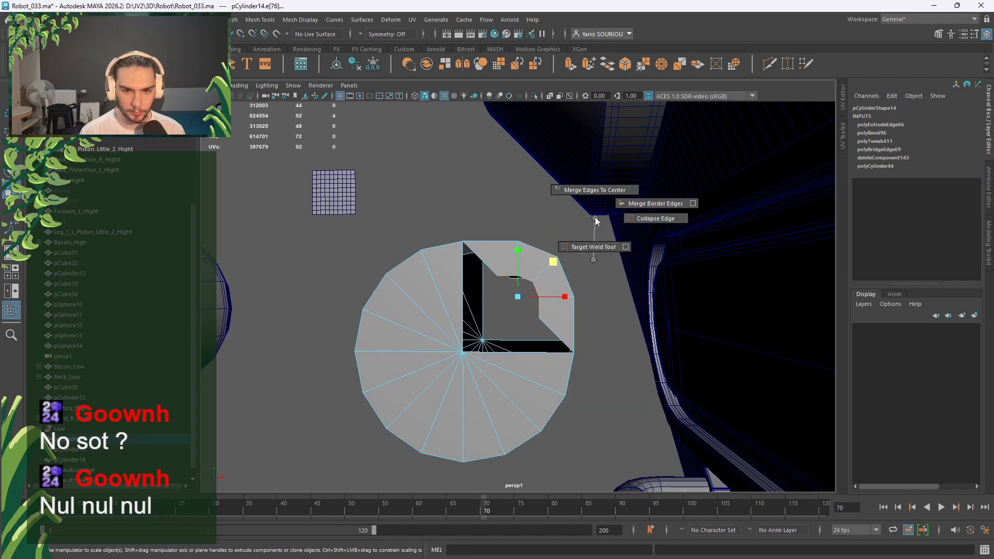
right_click_drag(596, 222, 595, 191, "shift")
Select the four inner notch edges and merge them together.
left_click_drag(556, 250, 745, 284, "alt")
left_click_drag(468, 300, 509, 285, "alt")
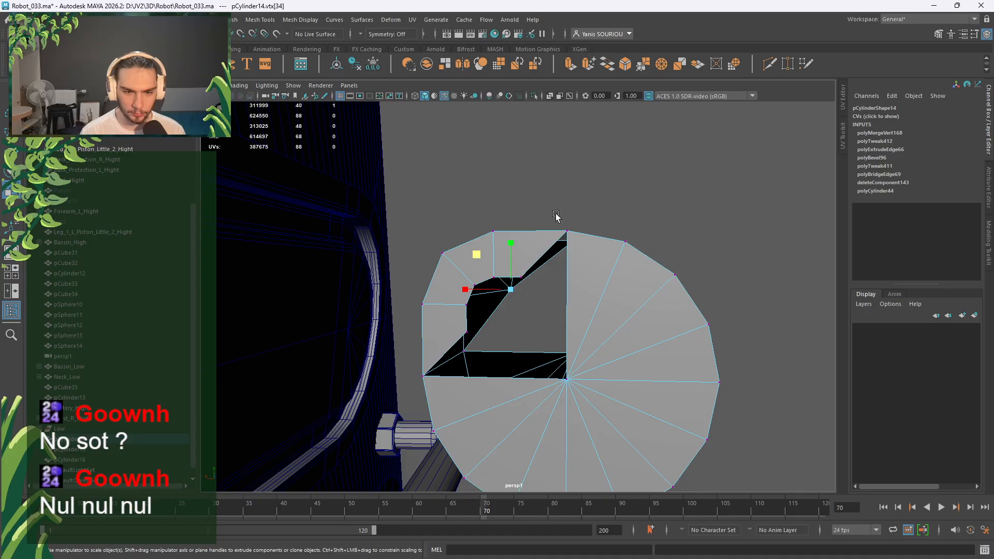
right_click_drag(557, 215, 553, 184)
scroll(513, 295, "up", 2)
left_click(503, 266)
left_click(472, 279, "shift")
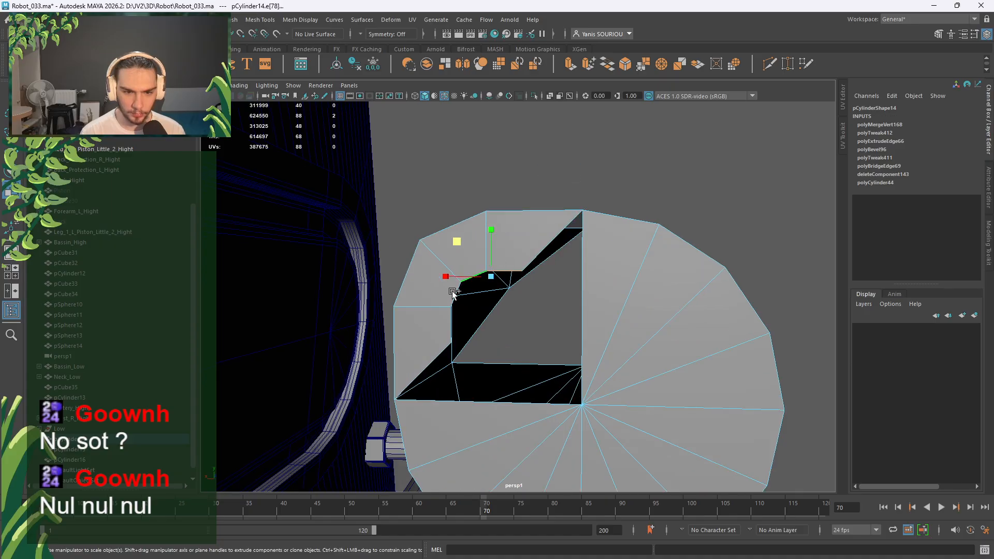
left_click(453, 293, "shift")
left_click(443, 324, "shift")
right_click_drag(566, 181, 514, 202, "shift")
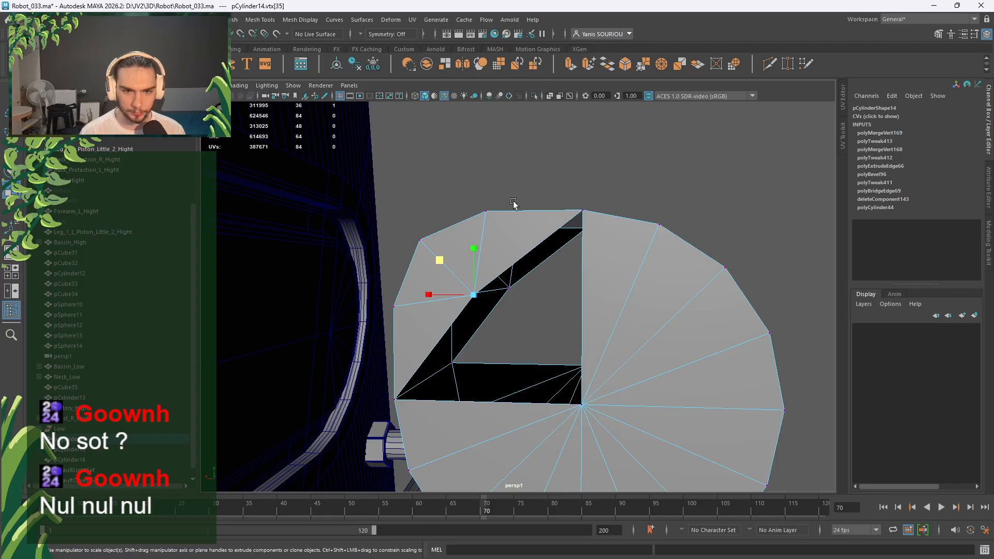
Target-weld the remaining notch vertices into the centre of each cap.
left_click(788, 64)
left_click_drag(554, 380, 586, 414)
left_click_drag(642, 343, 383, 339, "alt")
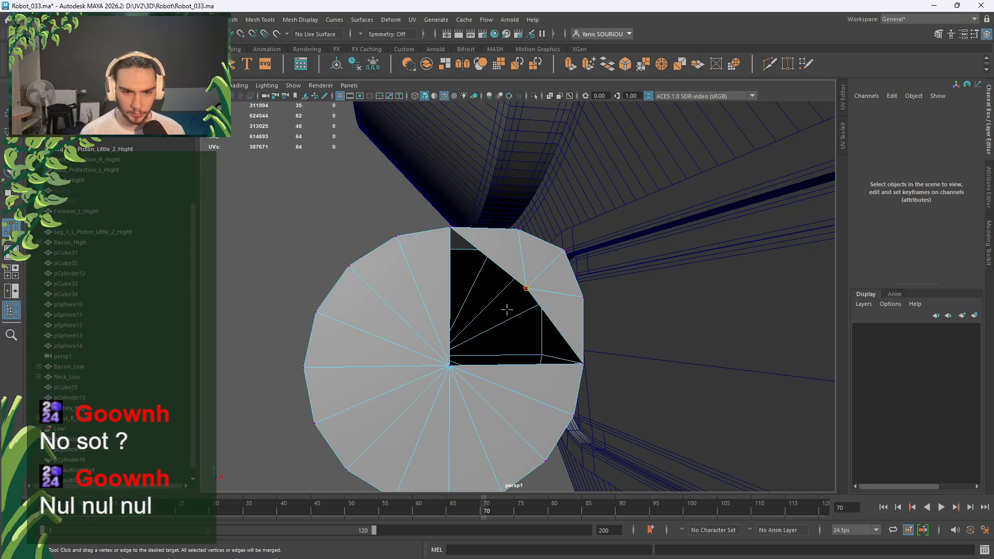
left_click_drag(507, 310, 448, 291)
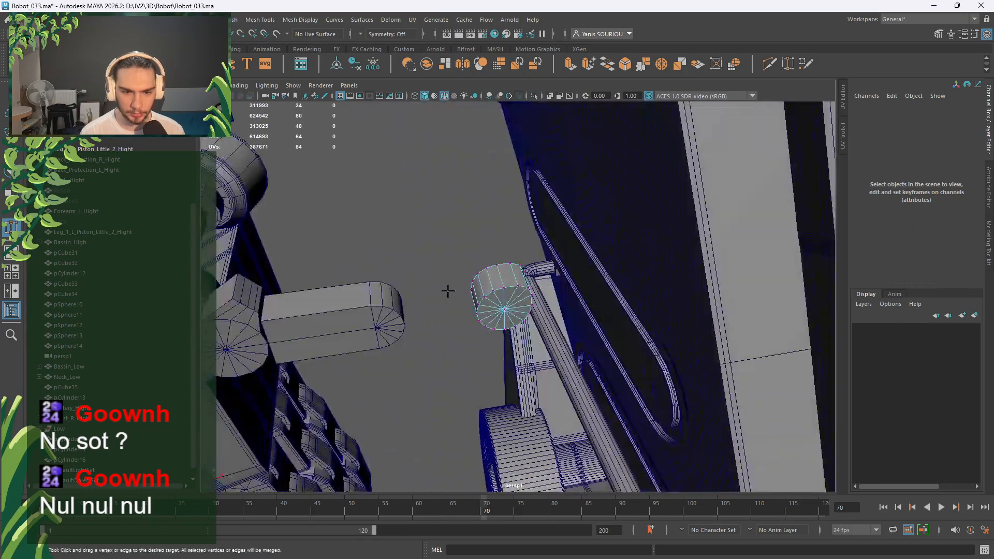
right_click_drag(430, 242, 477, 228)
In front view, delete the left half of the cylinder's cap faces.
key("space")
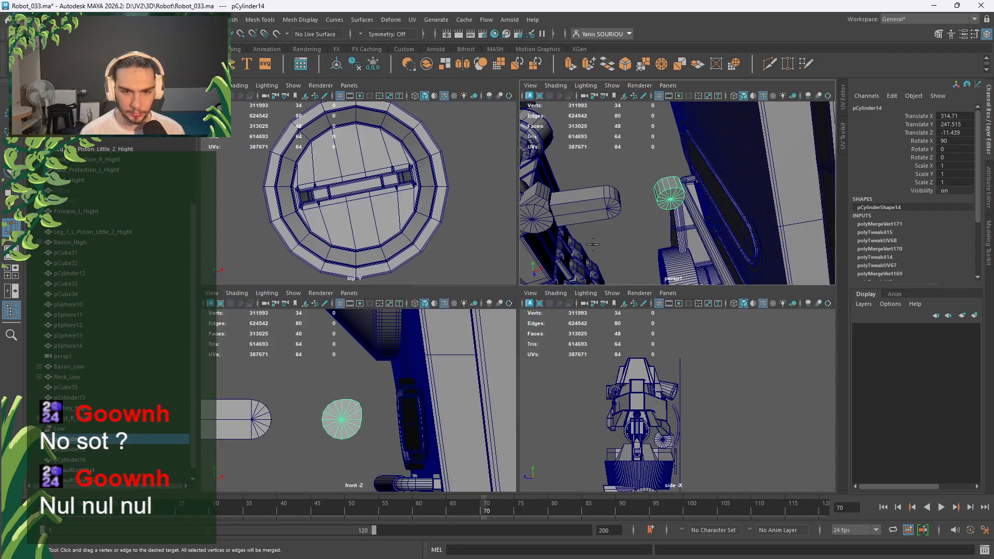
key("space")
key("w")
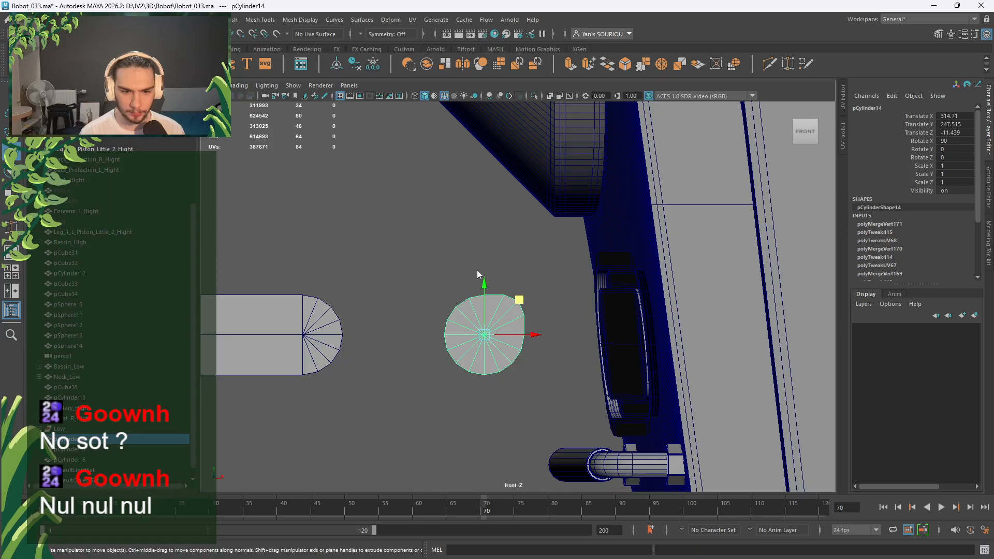
right_click(477, 274)
right_click_drag(478, 269, 477, 291)
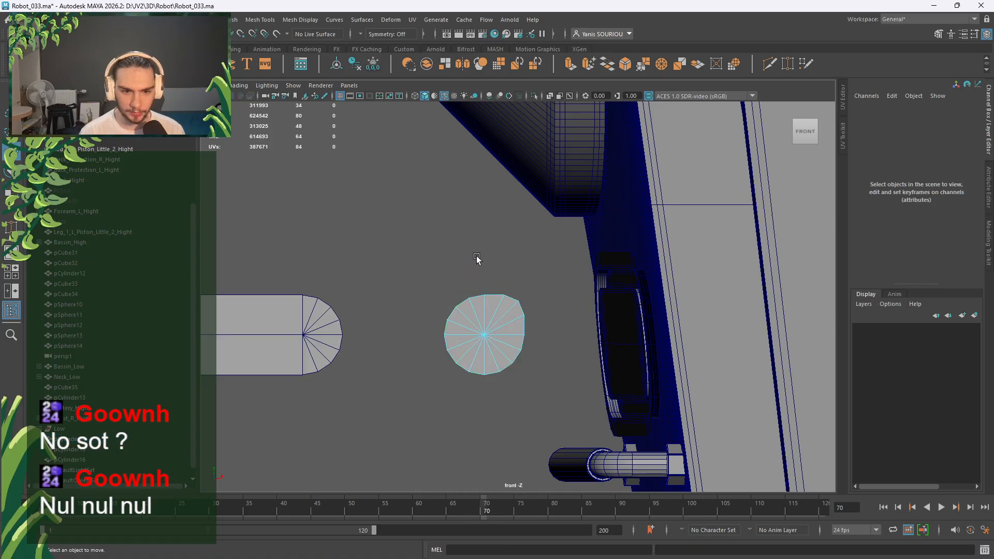
left_click_drag(479, 262, 437, 412)
key("Delete")
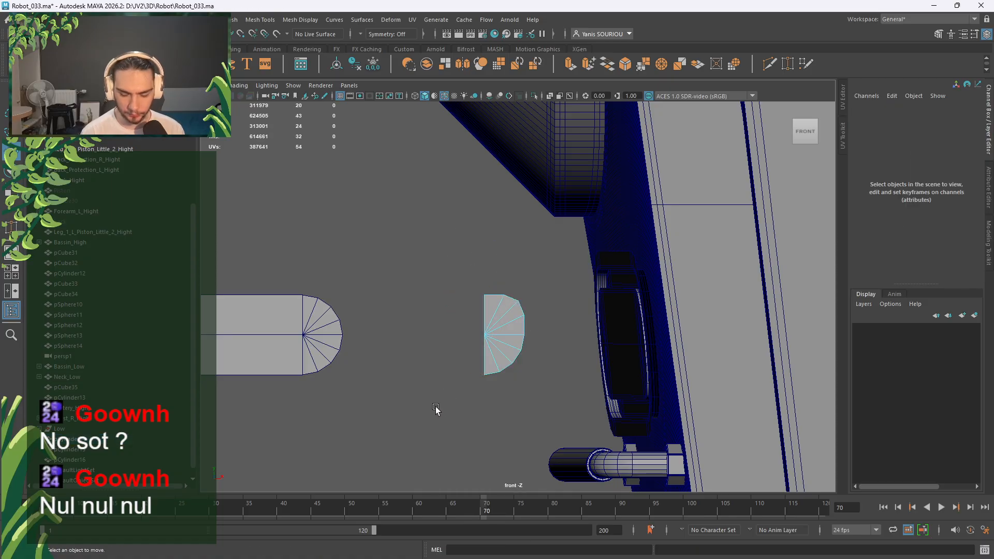
Extrude the open border edge loop toward the arm segment.
right_click_drag(424, 265, 429, 223)
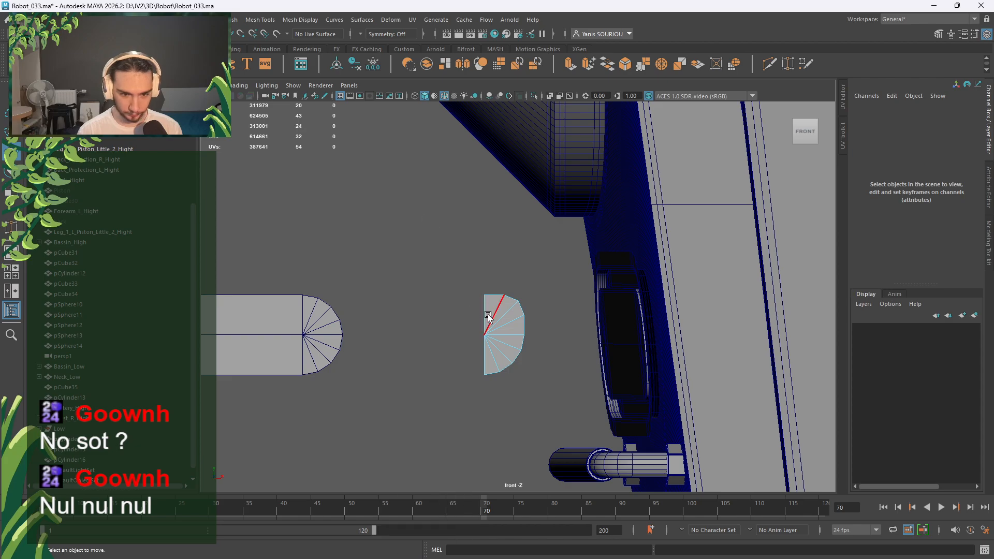
double_click(485, 316)
left_click_drag(496, 337, 372, 345, "shift")
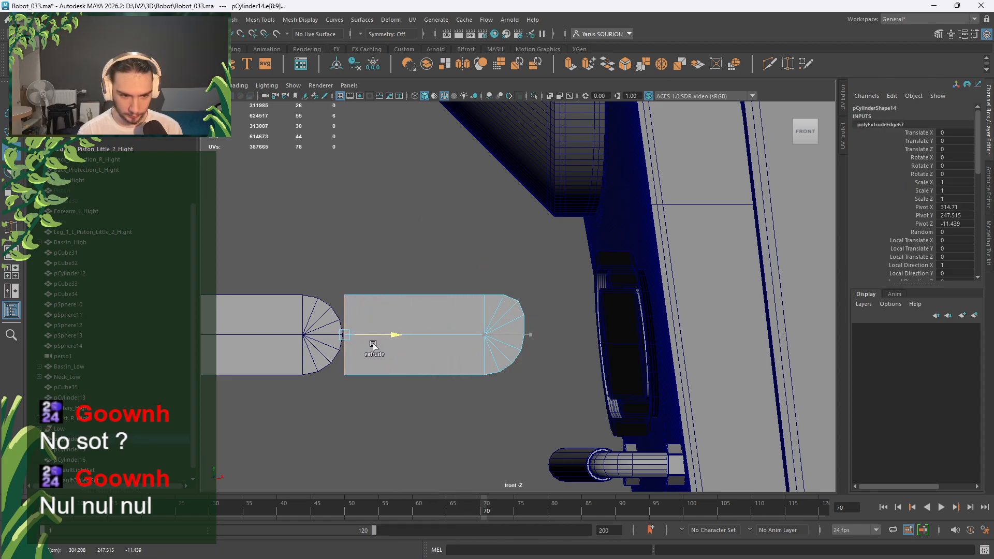
key("space")
key("space")
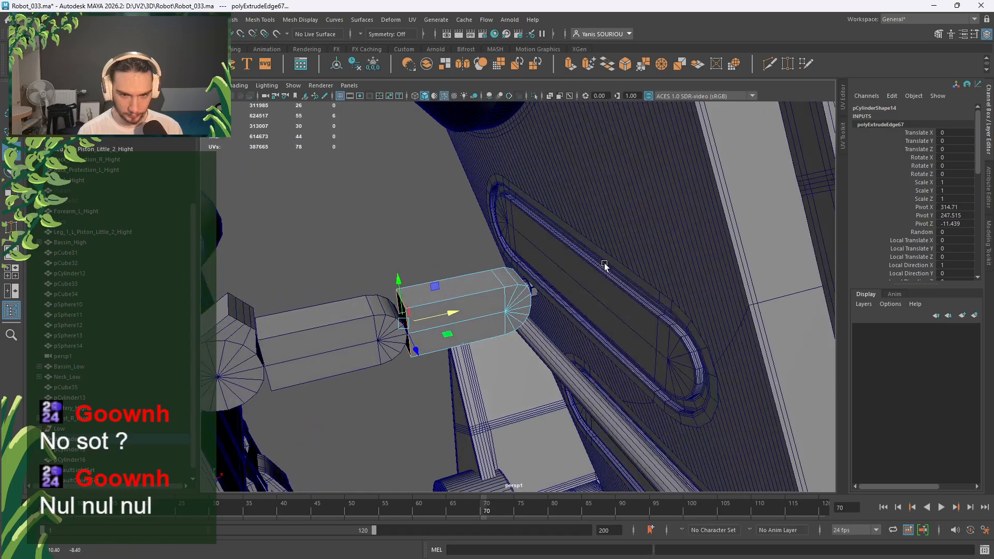
scroll(497, 279, "up", 5)
scroll(446, 309, "up", 3)
left_click_drag(496, 277, 465, 267, "alt")
Bridge the open border edges to close the segment's side.
left_click(462, 256, "shift")
scroll(487, 284, "down", 2)
key("ctrl+z")
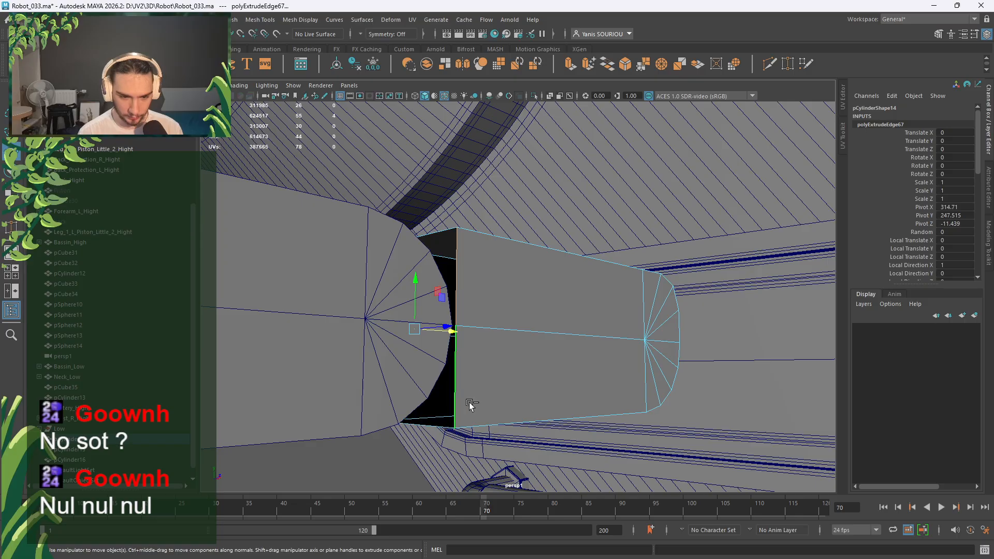
right_click_drag(515, 356, 508, 482, "shift")
left_click_drag(544, 338, 422, 328, "alt")
right_click_drag(458, 263, 469, 289)
key("space")
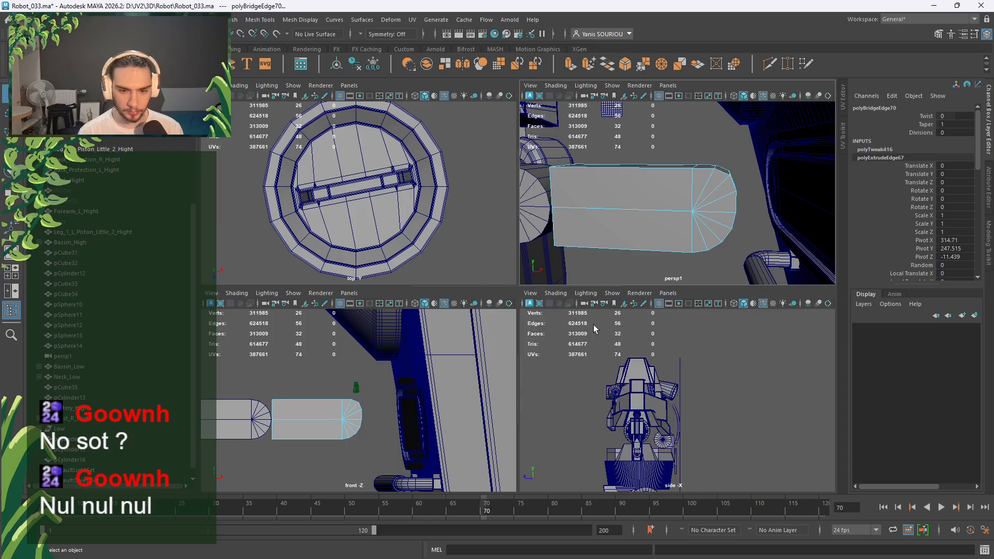
Slim the thumb segment to 0.9 scale in height and depth in the Channel Box.
key("space")
middle_click_drag(380, 316, 420, 316, "alt")
right_click_drag(427, 191, 491, 289)
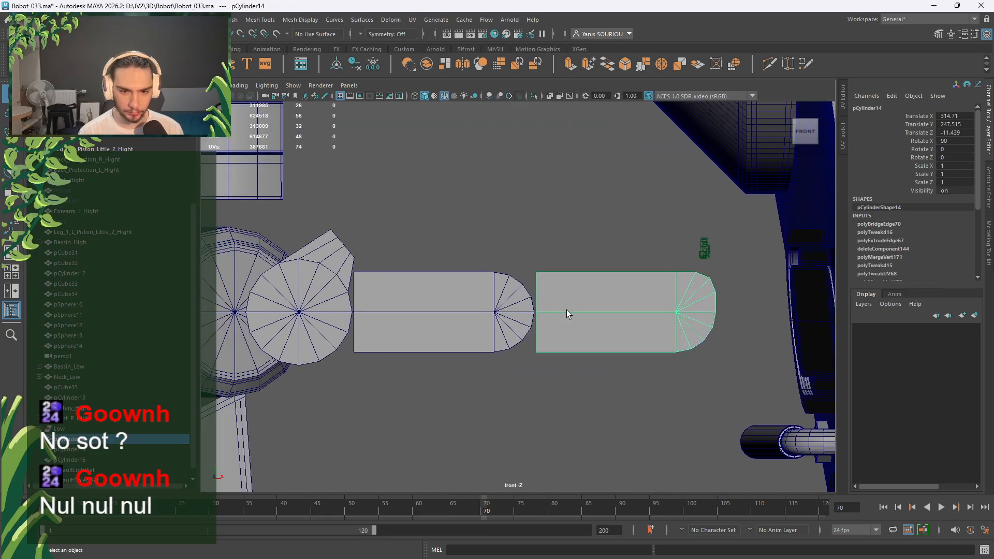
key("r")
left_click_drag(677, 269, 677, 272)
key("ctrl+z")
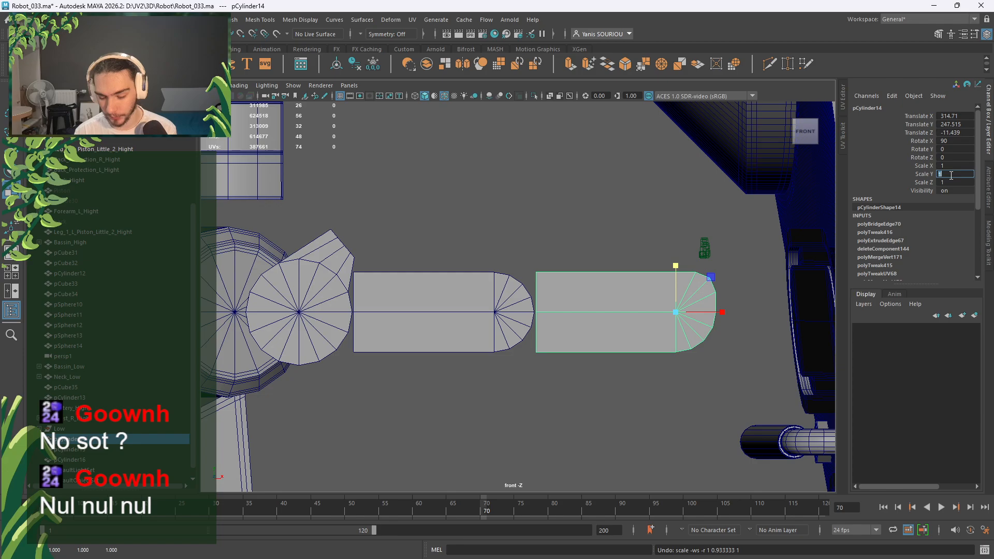
left_click(950, 182)
type(".9")
key("Return")
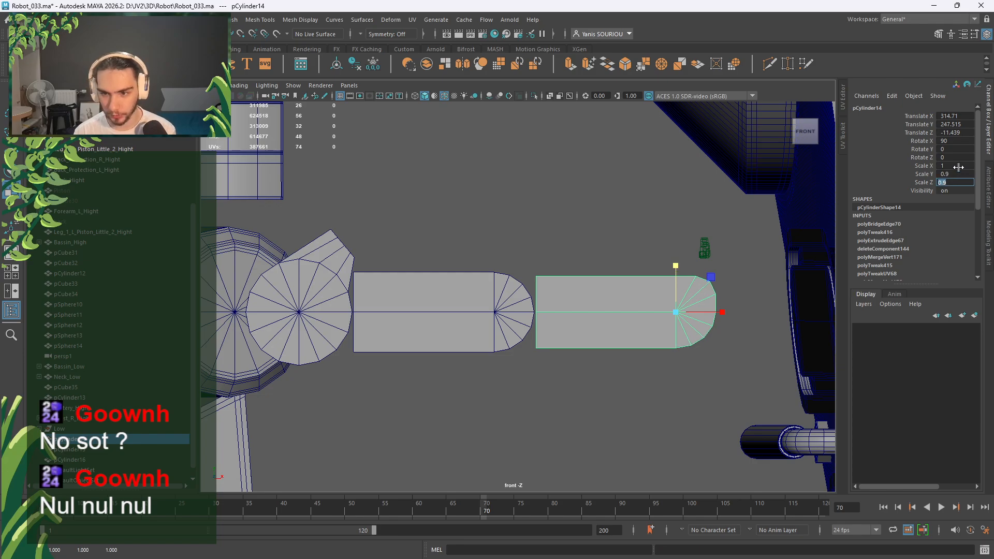
left_click(959, 166)
type(".9")
key("Return")
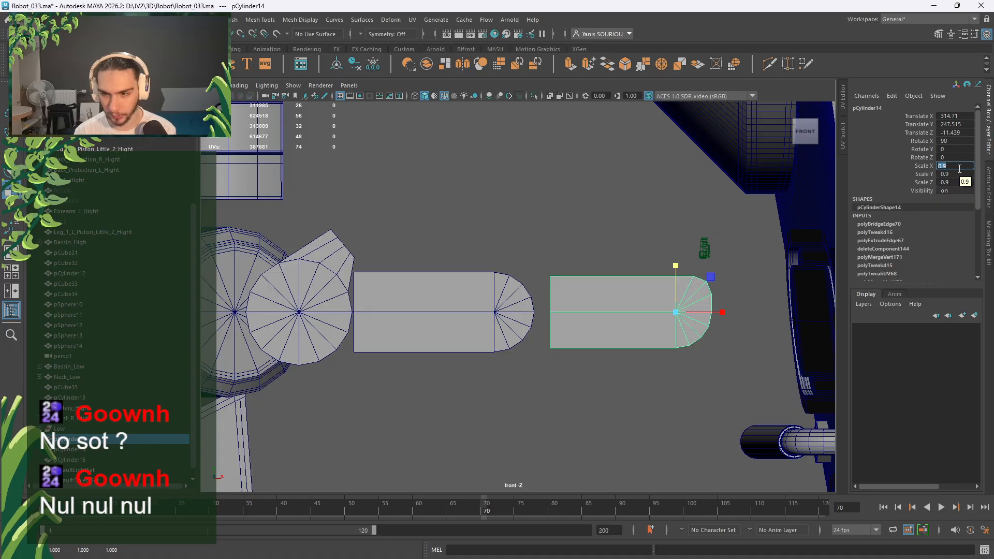
type("1")
key("Return")
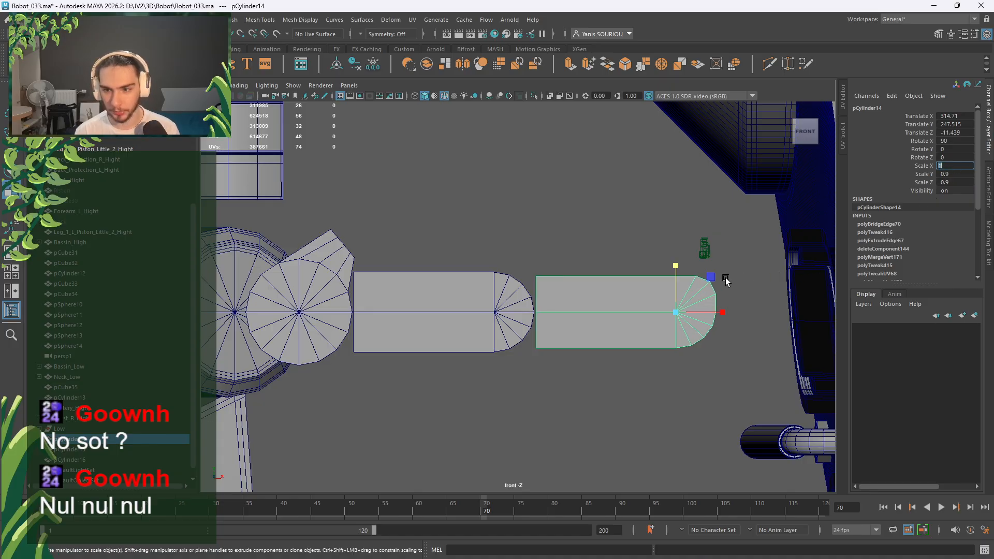
Freeze transforms, delete history, and taper the rounded tip faces to 0.8 height.
left_click(371, 66)
left_click(357, 66)
middle_click_drag(593, 226, 455, 198, "alt")
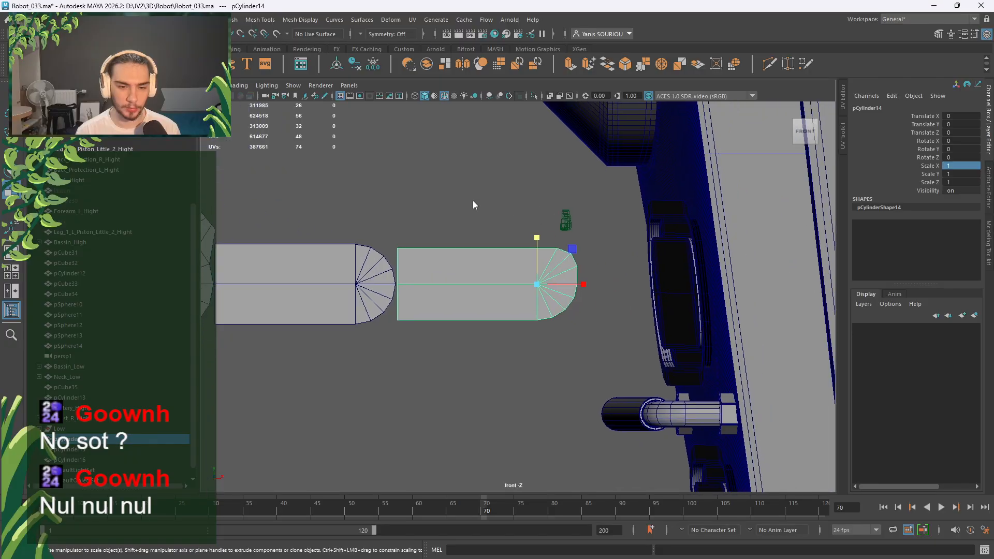
right_click_drag(473, 202, 474, 230)
left_click_drag(605, 217, 541, 332)
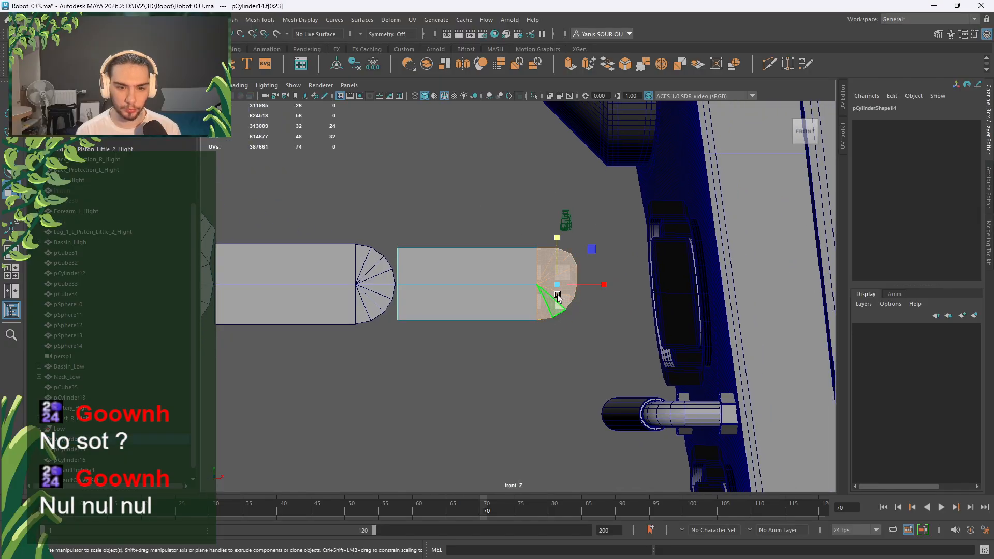
left_click_drag(560, 243, 558, 248)
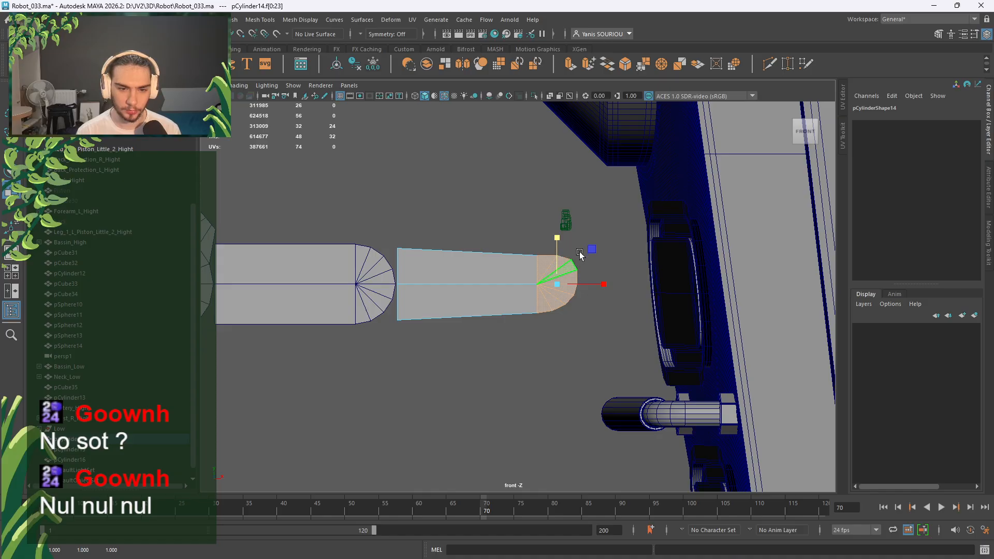
Stretch two side edges of the segment slightly taller.
key("space")
key("space")
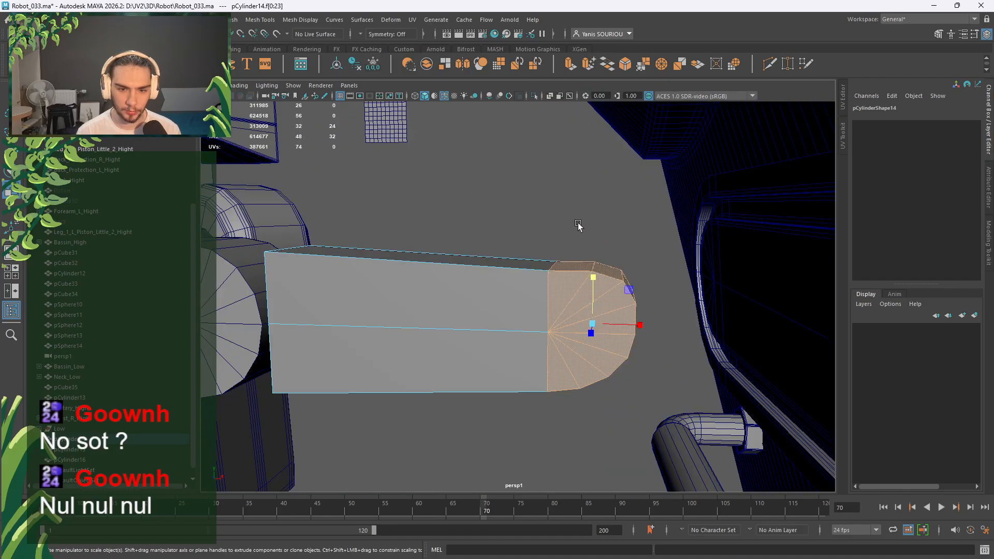
right_click_drag(579, 225, 582, 200)
left_click(554, 266)
left_click_drag(573, 375, 565, 326, "alt")
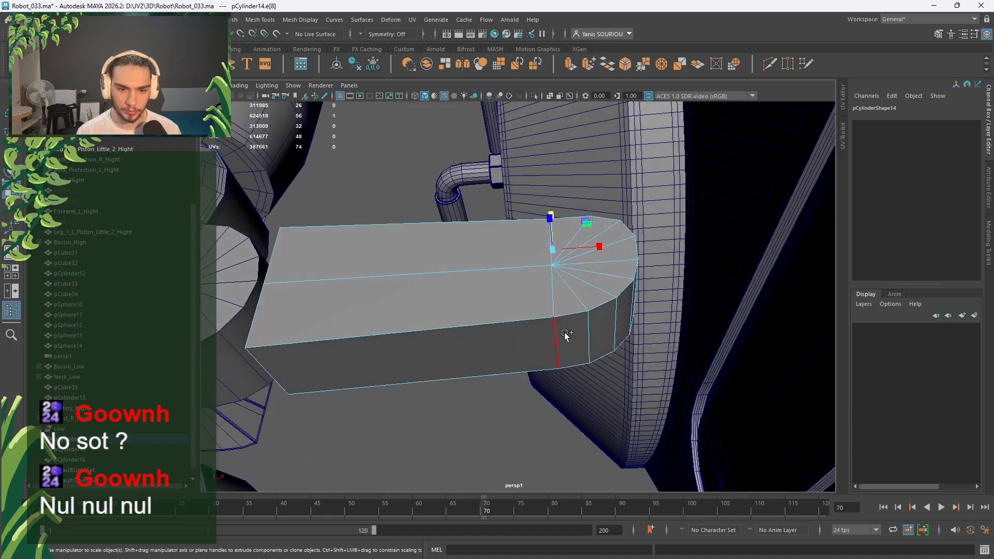
left_click(564, 333, "shift")
key("space")
key("space")
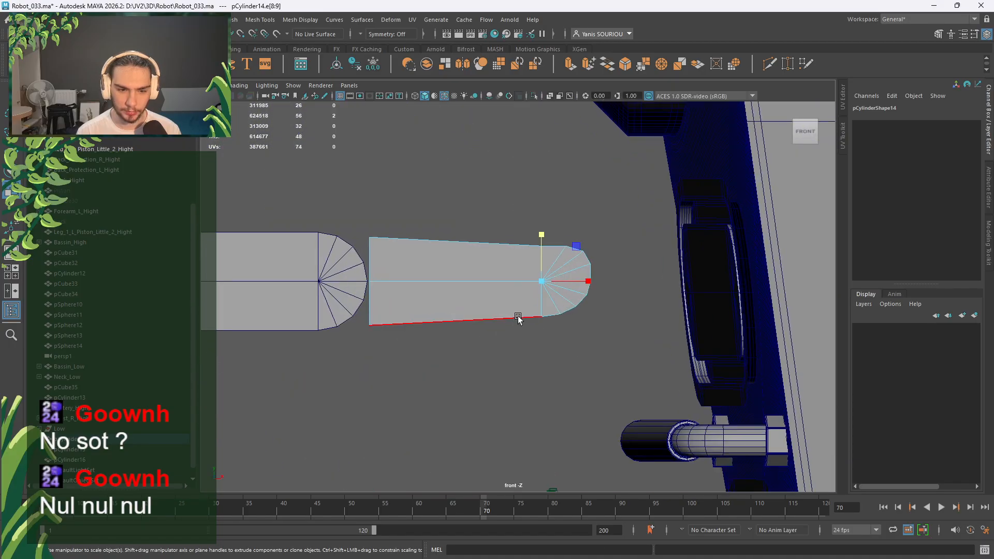
left_click_drag(540, 235, 541, 232)
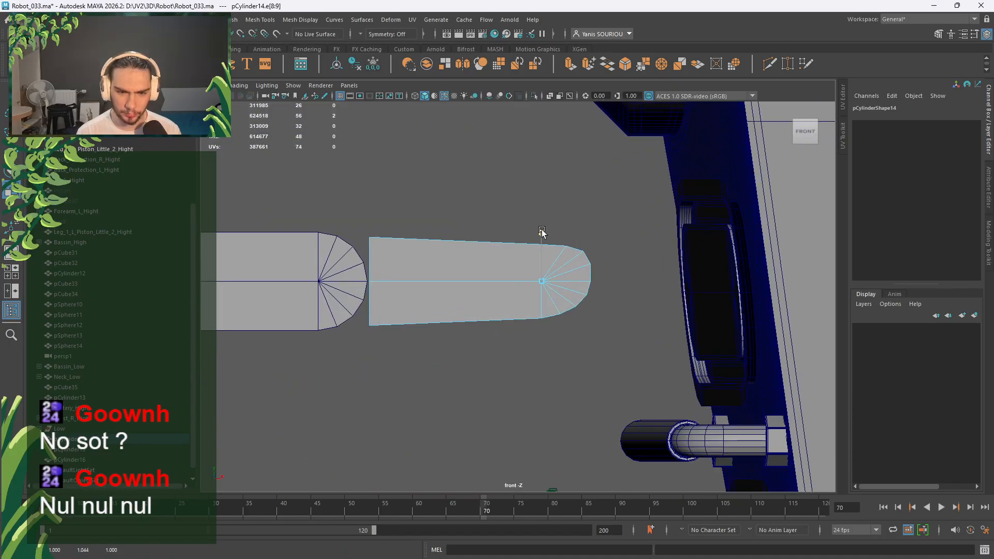
right_click_drag(489, 217, 539, 206)
Clear the selection and frame the whole arm in the perspective view.
key("space")
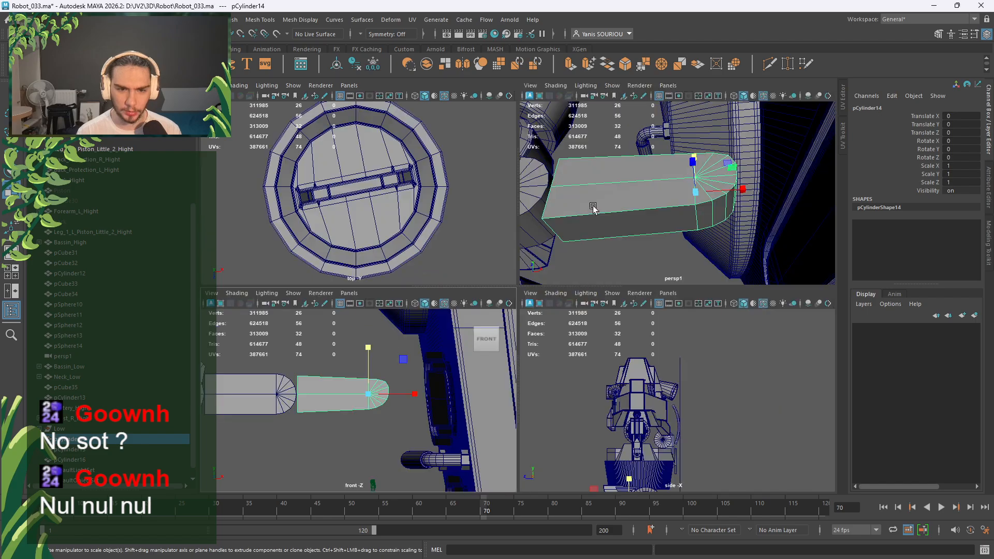
key("space")
left_click_drag(581, 254, 475, 341, "alt")
middle_click_drag(475, 342, 539, 288, "alt")
scroll(539, 289, "down", 8)
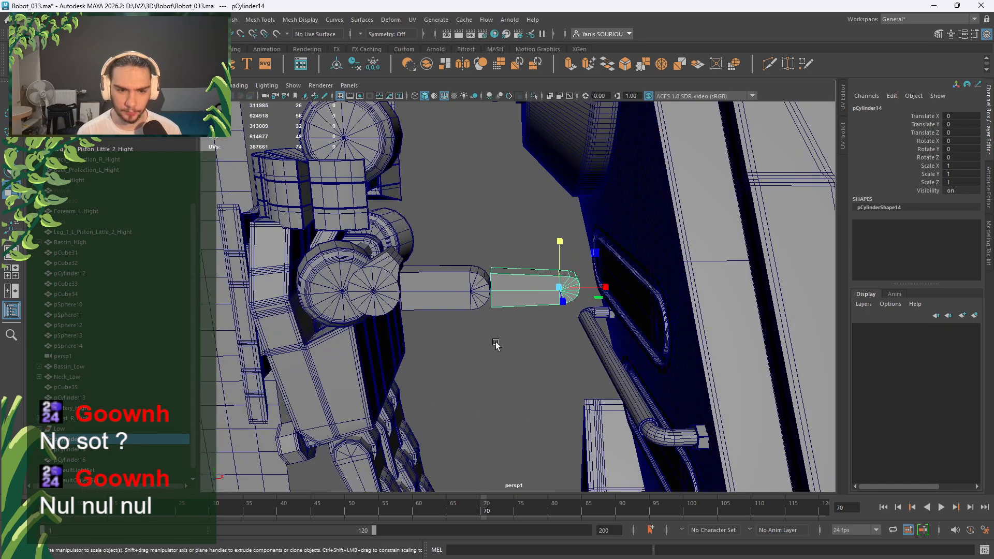
left_click(497, 344)
left_click_drag(496, 345, 498, 368, "alt")
scroll(498, 367, "down", 6)
middle_click_drag(499, 357, 526, 279, "alt")
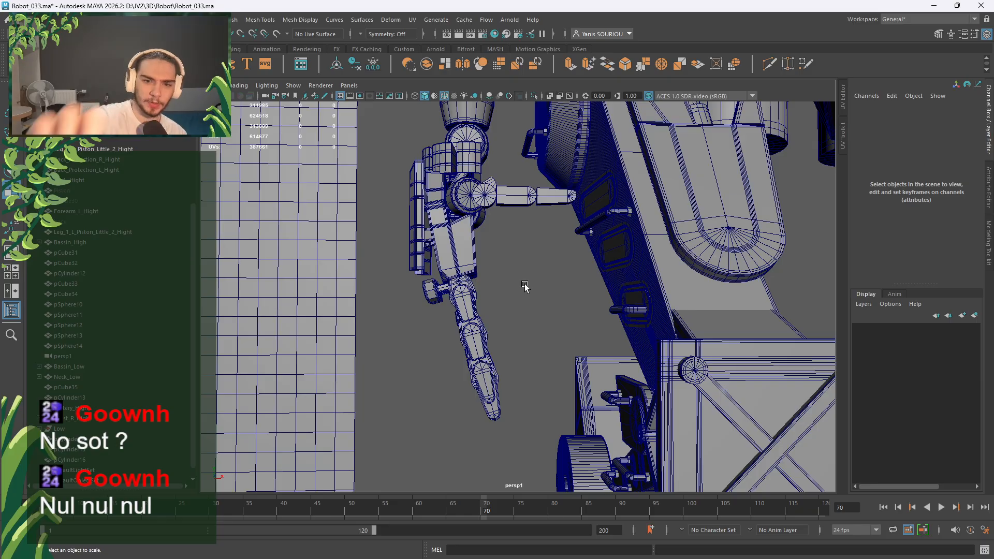
Select the inner finger cylinder, pCylinder16, in face mode.
left_click_drag(525, 285, 522, 272, "alt")
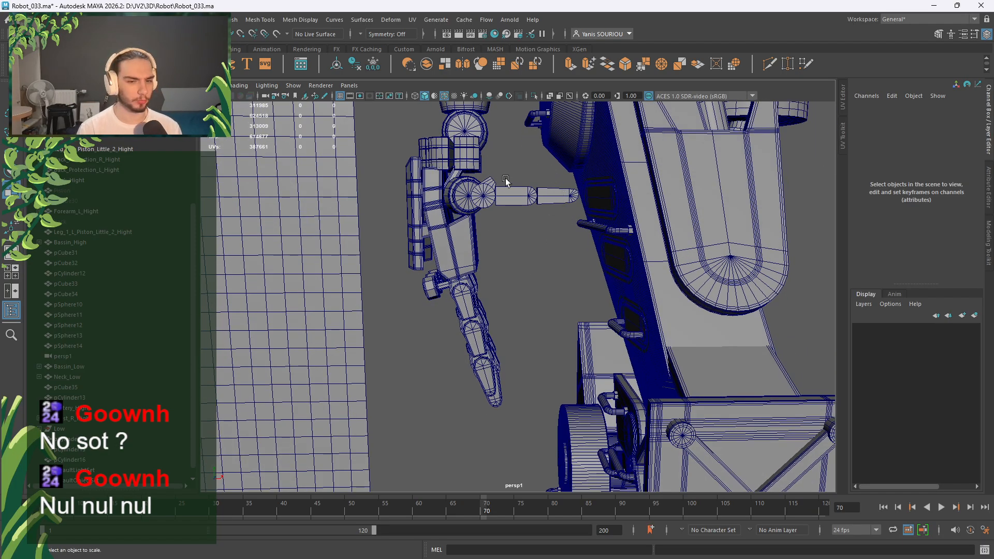
middle_click_drag(506, 182, 501, 240, "alt")
scroll(501, 240, "up", 5)
left_click_drag(516, 253, 519, 265, "alt")
scroll(519, 265, "up", 5)
middle_click_drag(519, 265, 503, 383, "alt")
left_click(506, 266)
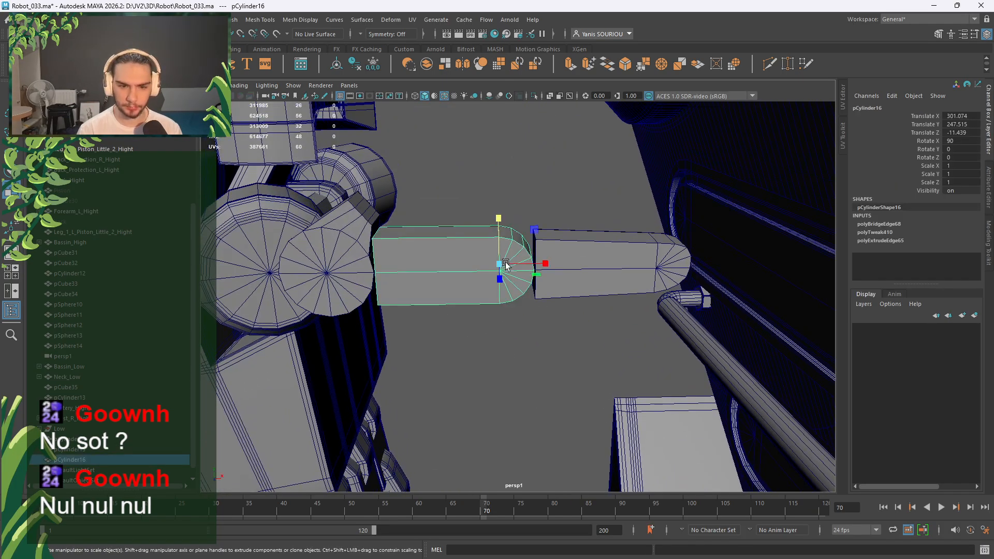
scroll(506, 266, "up", 3)
right_click_drag(514, 170, 511, 188)
middle_click_drag(511, 187, 503, 279, "alt")
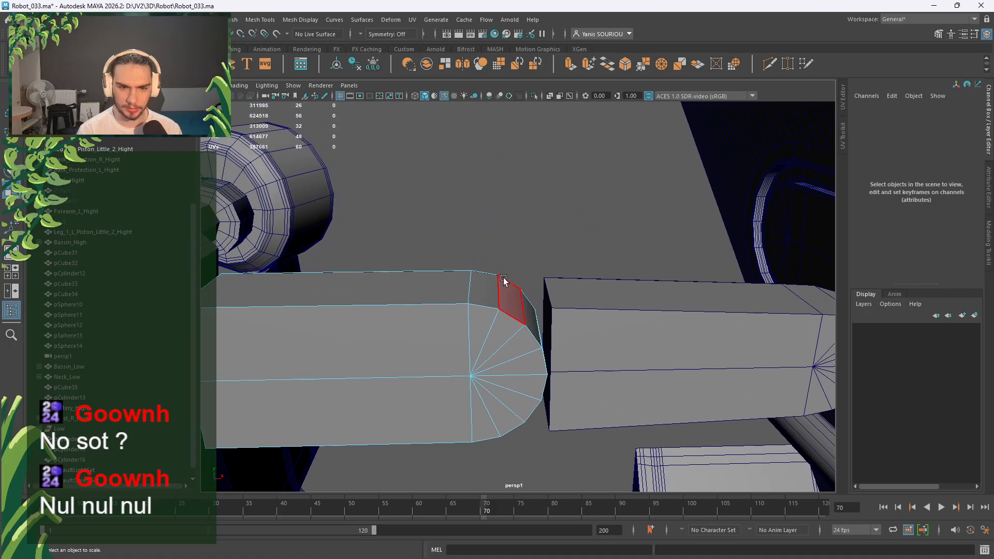
Select the three end faces at the finger's joint end.
left_click(486, 288)
left_click(510, 307, "shift")
left_click_drag(509, 307, 483, 300, "alt")
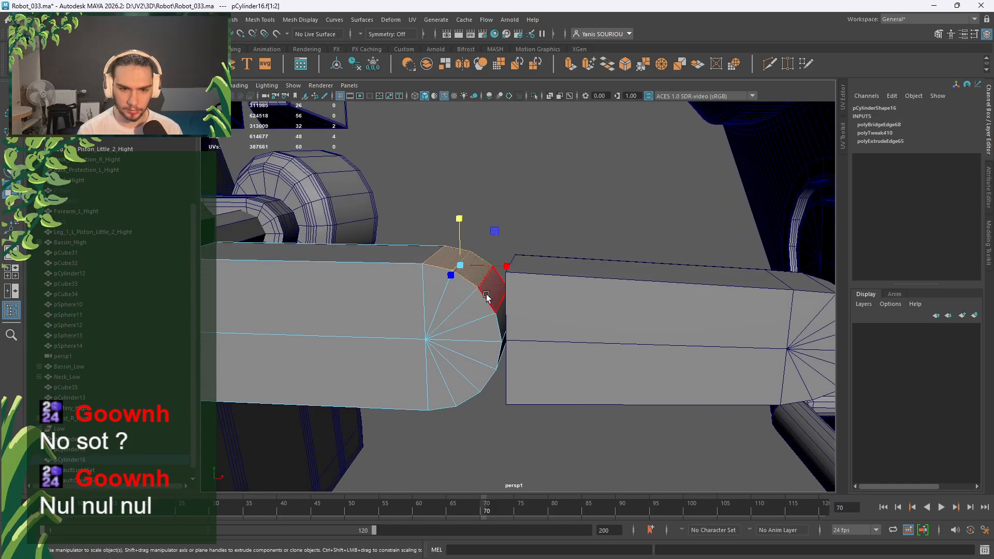
key("w")
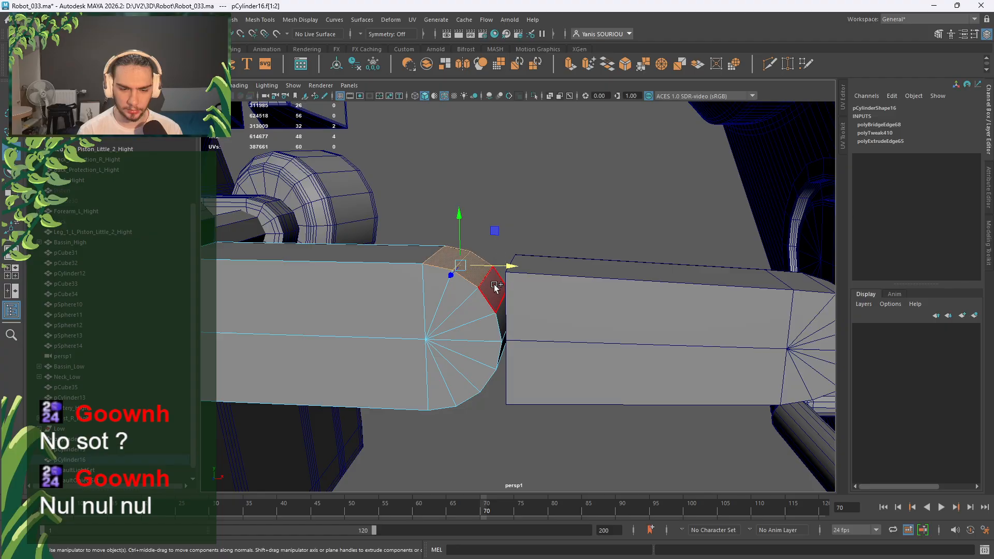
left_click(495, 287, "shift")
Extrude the three end faces, then scale, rotate and nudge them into an angled knuckle.
left_click_drag(503, 248, 487, 266, "shift")
key("r")
mouse_move(533, 231)
left_mouse_down()
mouse_move(514, 232)
mouse_move(521, 205)
mouse_move(527, 235)
left_mouse_up()
key("w")
key("e")
key("w")
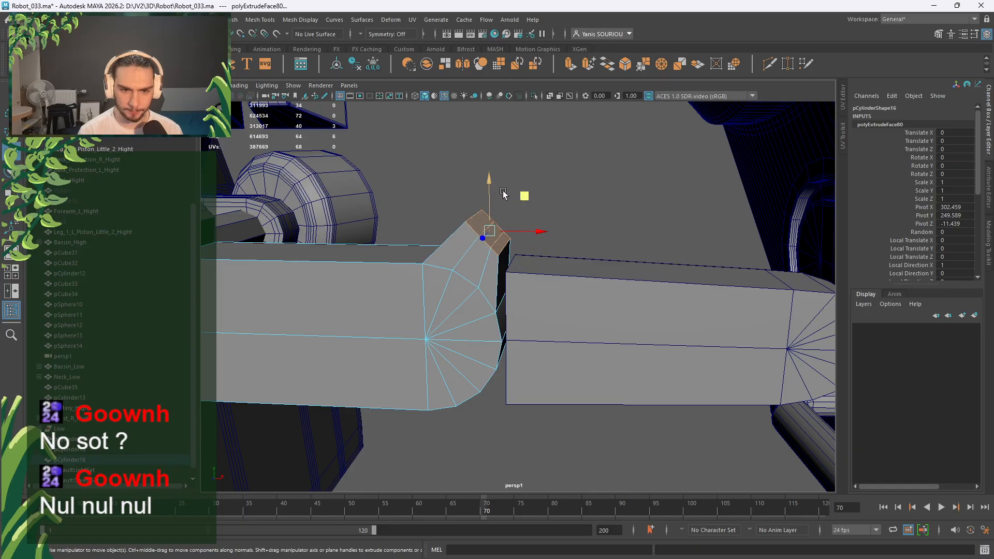
left_click_drag(525, 196, 531, 205)
Deselect and orbit around the finger to inspect the new knuckle.
left_click_drag(531, 273, 540, 250, "alt")
scroll(539, 251, "down", 4)
middle_click_drag(528, 251, 586, 240, "alt")
left_click_drag(586, 241, 589, 173, "alt")
left_click(579, 290)
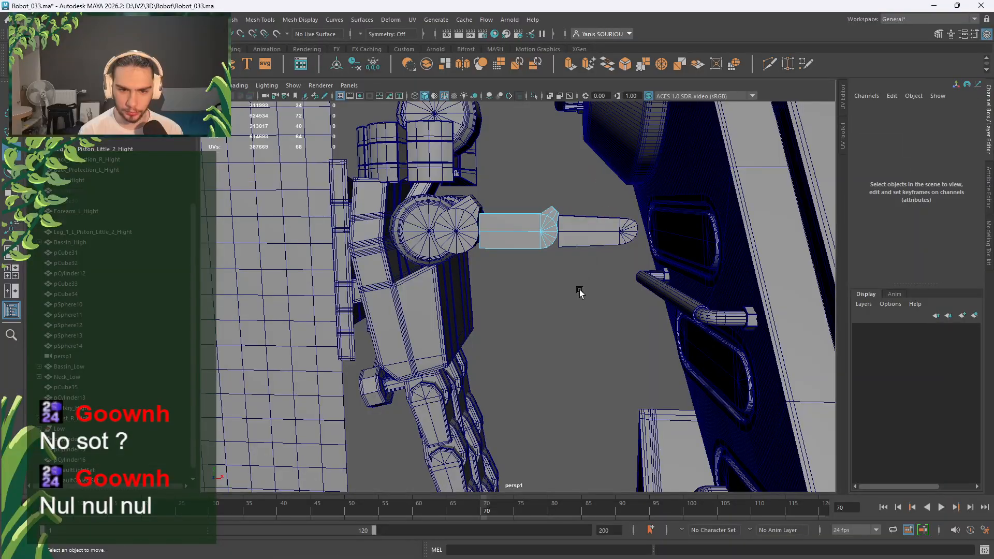
left_click_drag(579, 290, 502, 306, "alt")
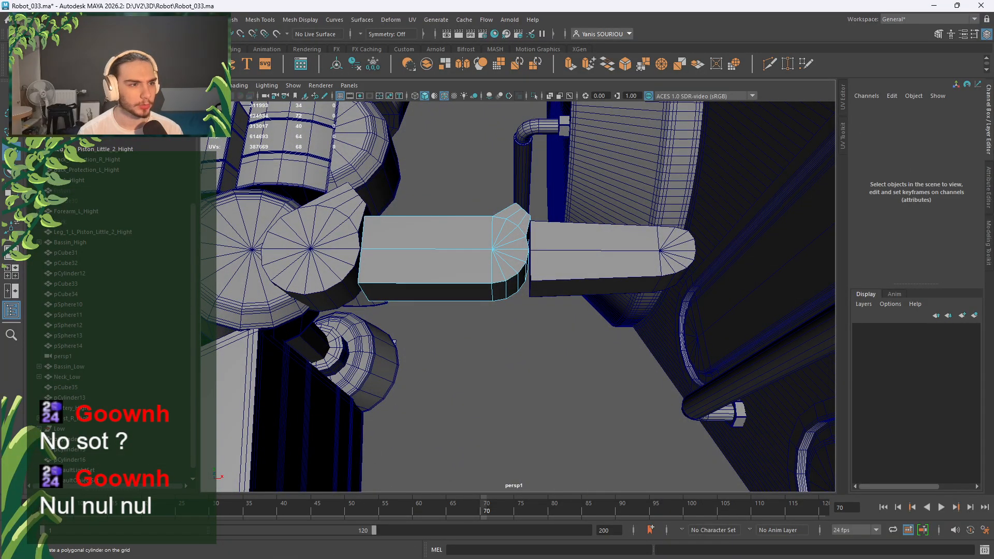
Create a new polygon cylinder and place it on the finger surface.
left_click(66, 64)
scroll(388, 223, "down", 5)
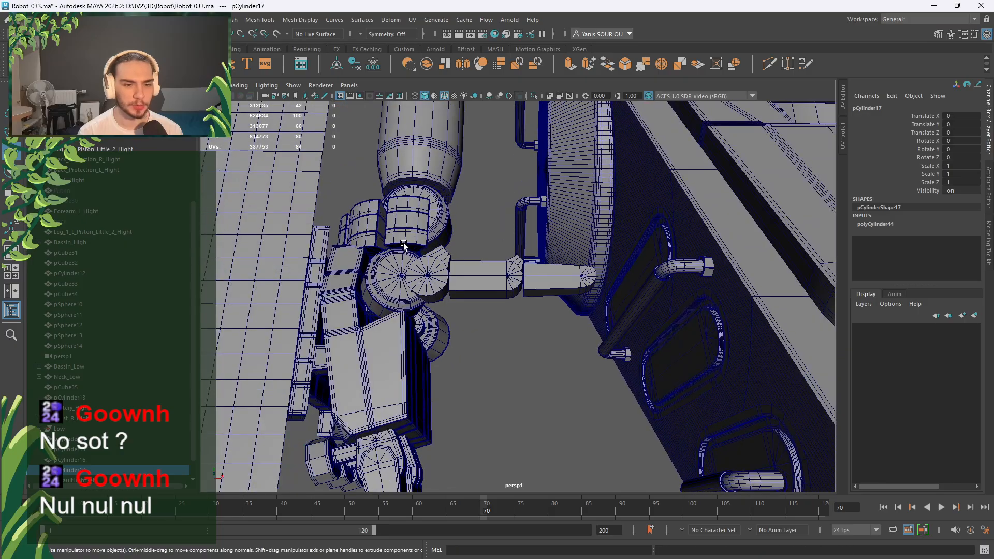
left_click_drag(407, 250, 446, 292, "alt")
scroll(446, 299, "up", 4)
scroll(486, 308, "up", 5)
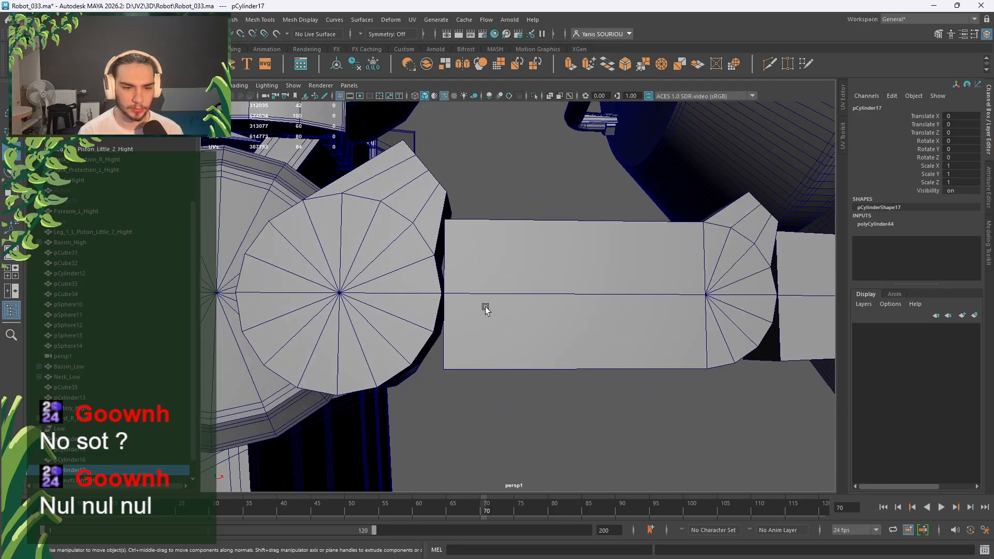
left_click(438, 302)
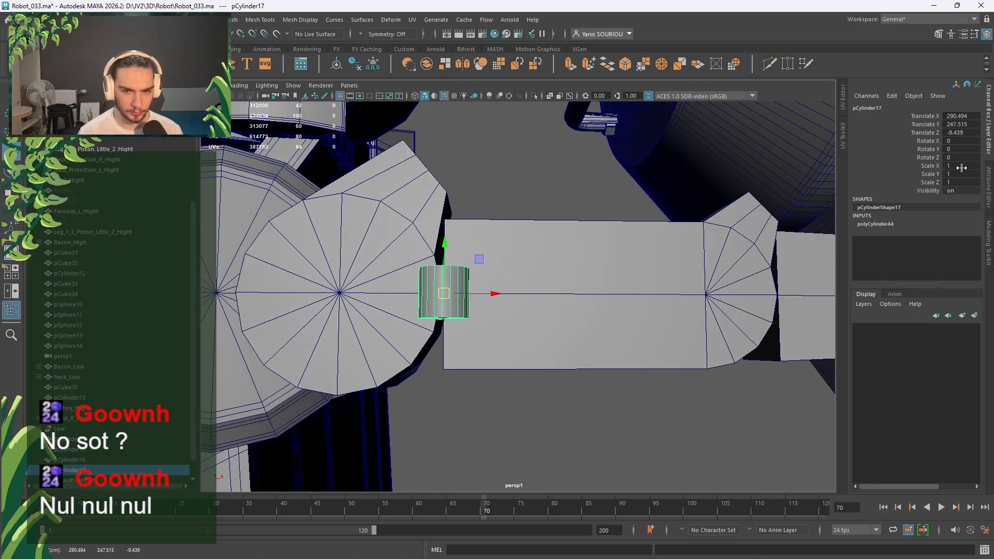
Give the cylinder radius 2.5, height 3 and 8 axis subdivisions.
left_click(881, 224)
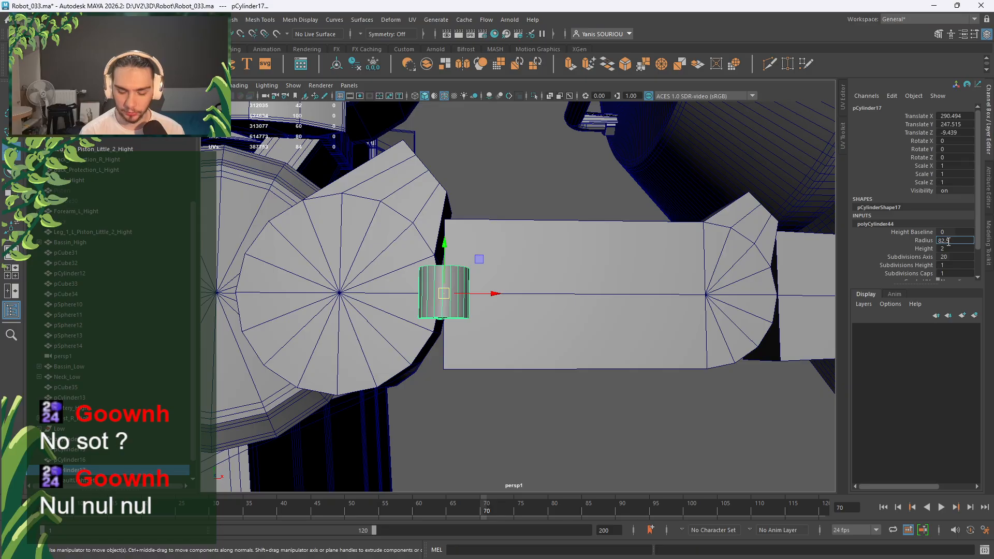
left_click(949, 242)
type("2.5")
key("Return")
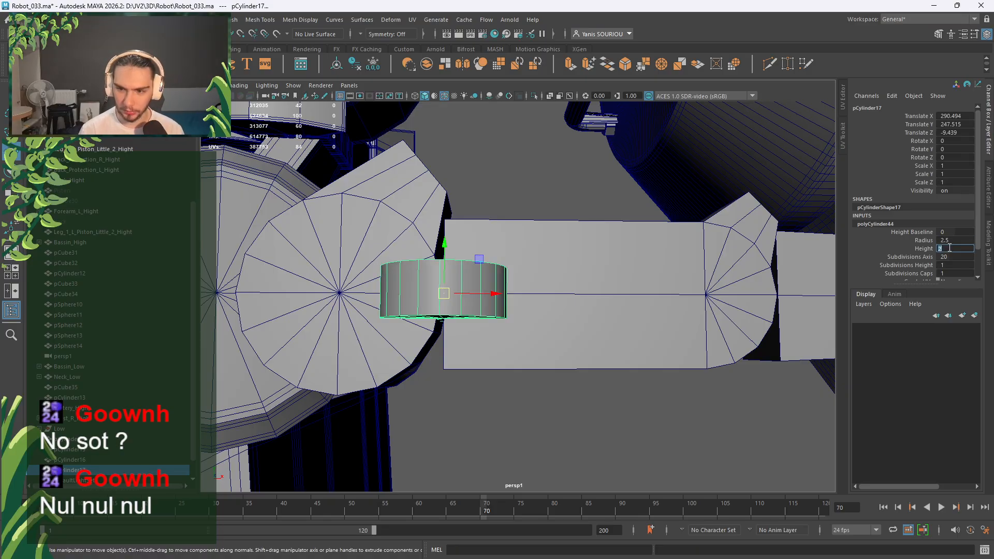
type("3")
key("Return")
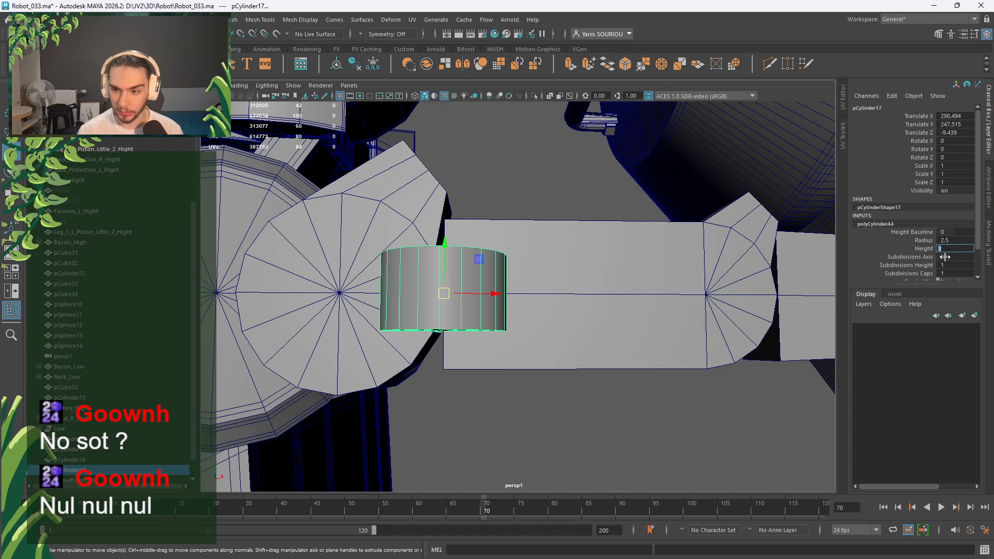
left_click(946, 257)
type("8")
key("Return")
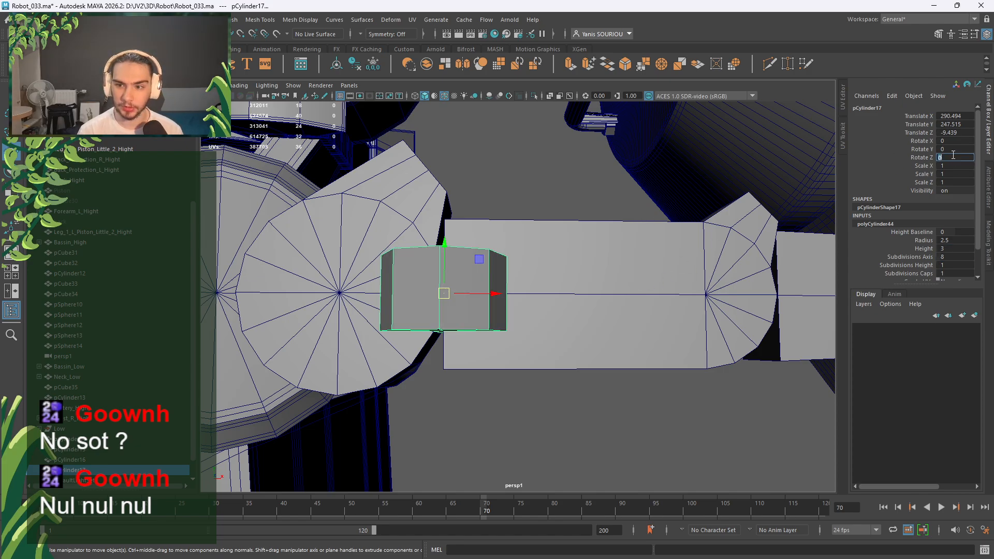
Rotate the cylinder 90° around X, resetting the mistaken Z rotation to 0.
type("90")
key("Return")
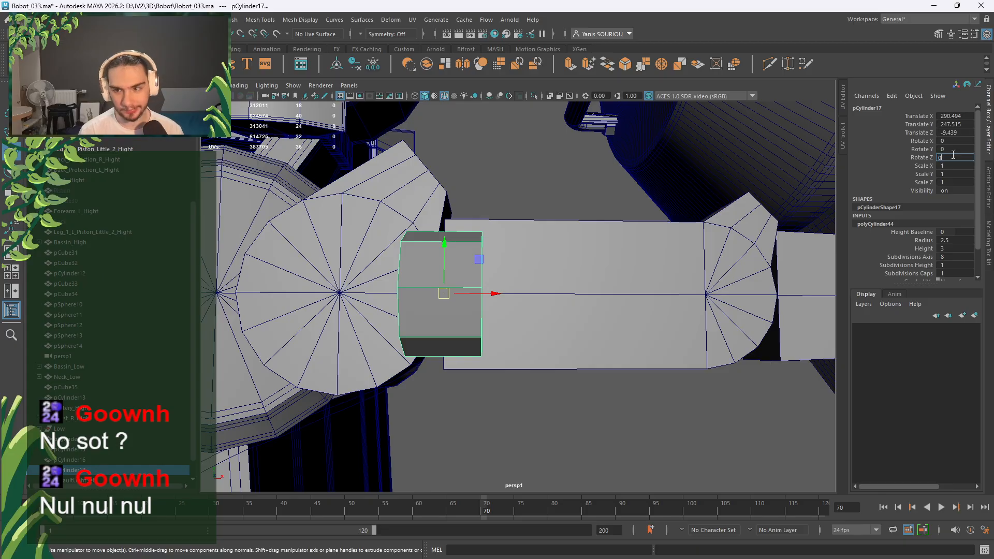
key("Return")
type("90")
key("Return")
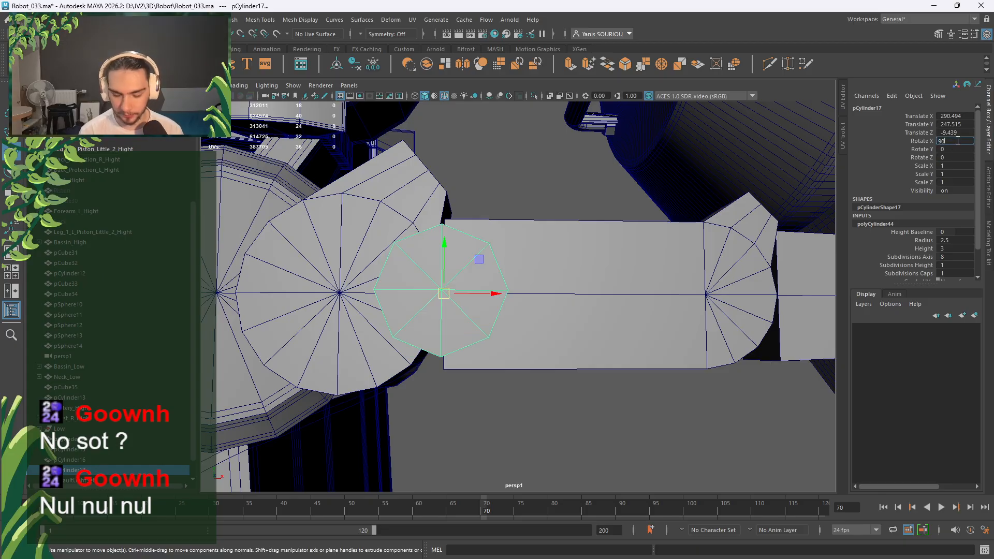
left_click_drag(566, 285, 610, 354, "alt")
left_click_drag(523, 338, 506, 391, "alt")
Cut a new edge point into the inner finger cylinder.
left_click(537, 361)
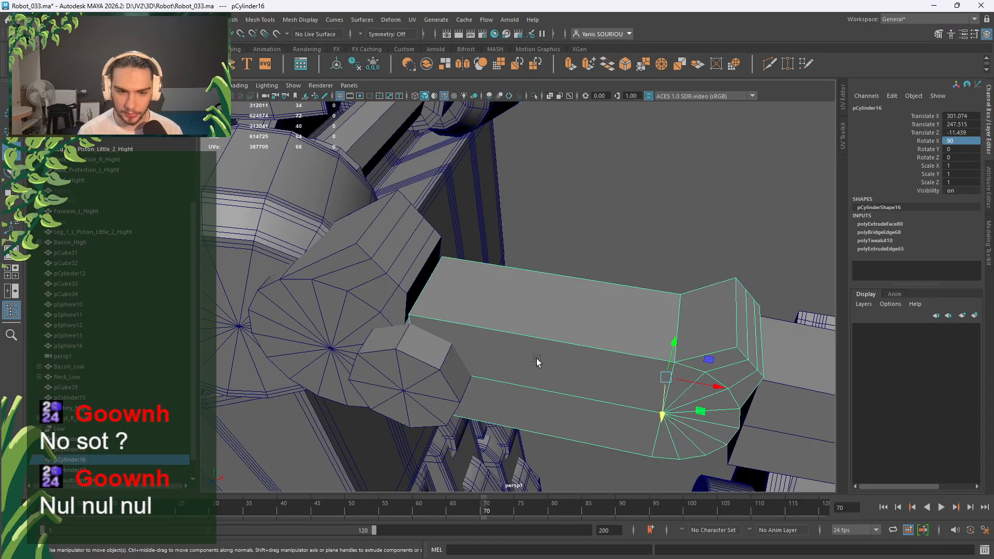
left_click(770, 65)
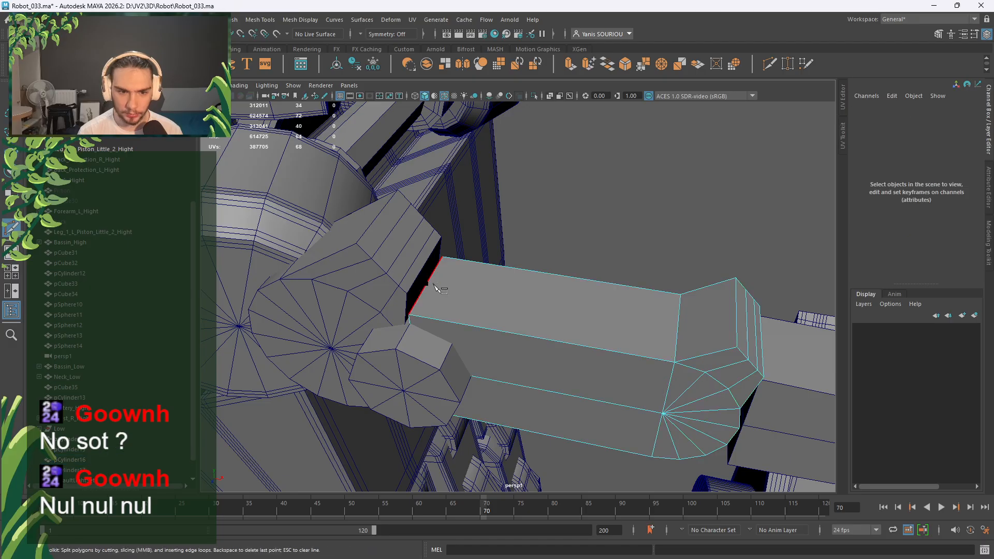
left_click(427, 285)
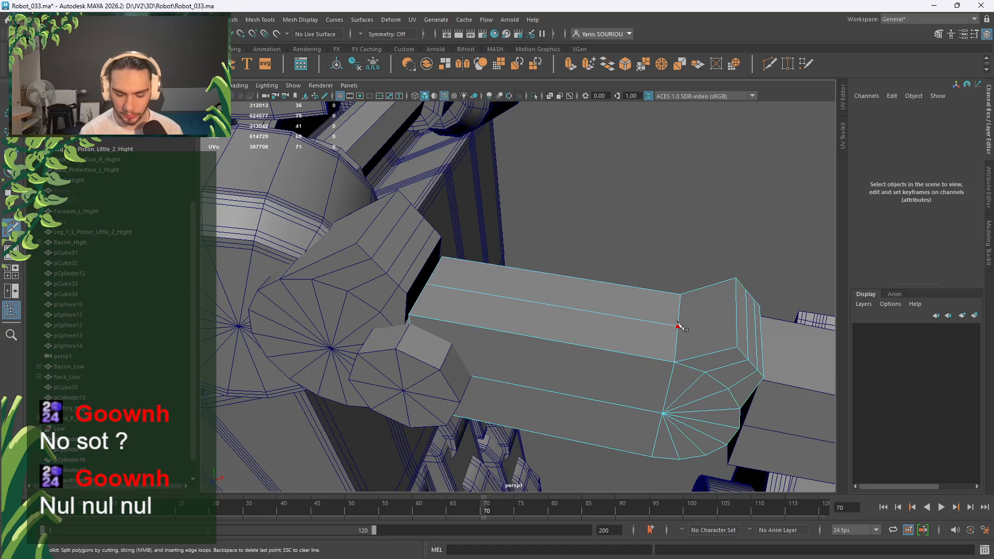
key("q")
right_click_drag(428, 383, 483, 248)
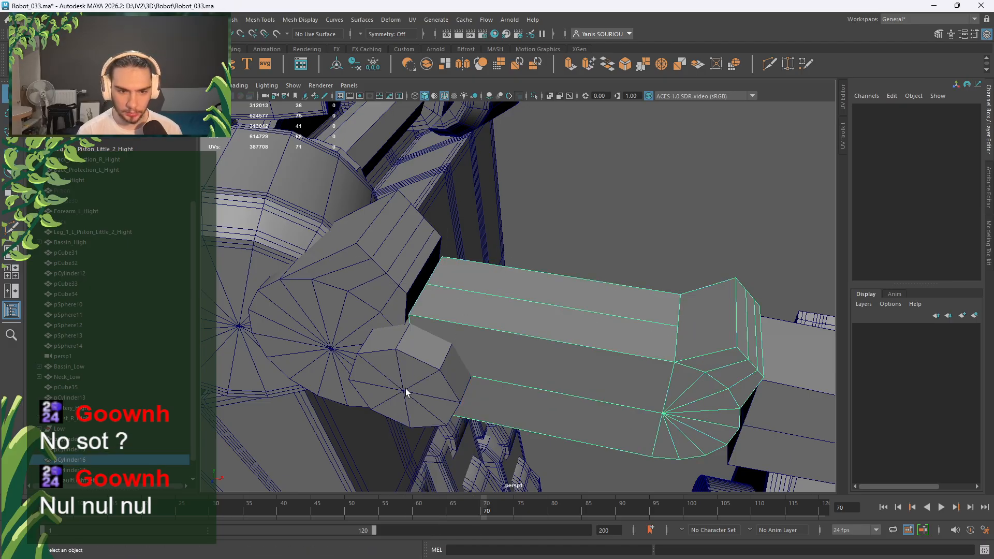
Centre the small joint cylinder on the finger at Translate Z -11.439.
left_click(406, 393)
key("w")
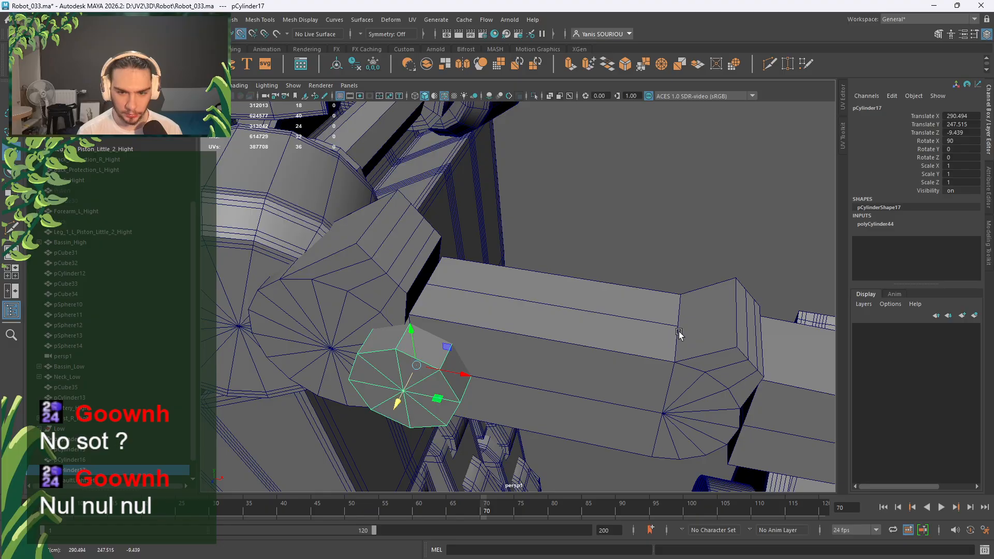
middle_click(679, 331)
right_click_drag(680, 331, 623, 365, "alt")
left_click_drag(622, 366, 642, 337, "alt")
Duplicate the joint cylinder and vertex-snap the copy onto the next finger joint.
key("ctrl+d")
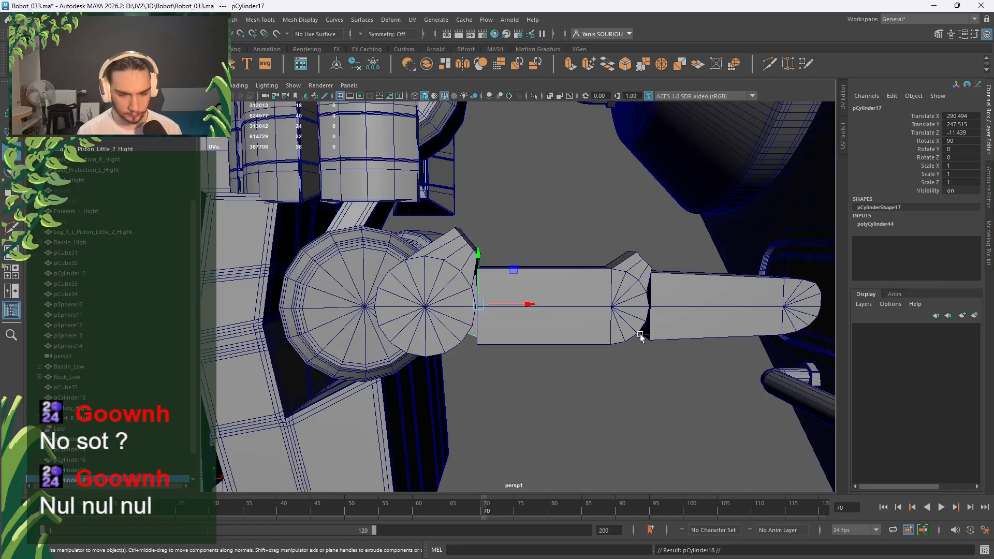
left_click_drag(532, 304, 661, 324)
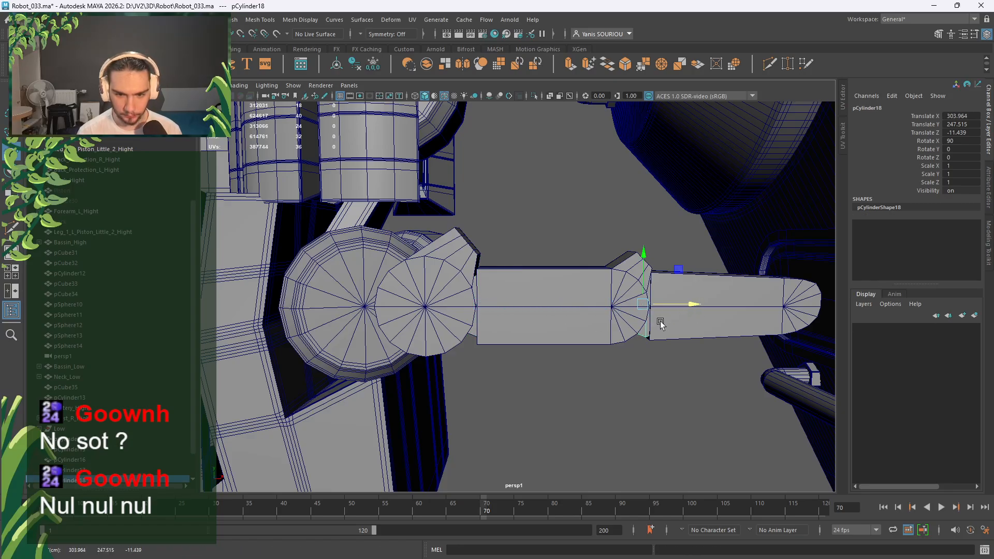
scroll(660, 324, "up", 4)
middle_click_drag(663, 331, 426, 346, "alt")
scroll(426, 348, "up", 7)
key("v")
middle_click_drag(370, 460, 376, 459)
scroll(377, 460, "down", 7)
middle_click_drag(406, 430, 583, 380, "alt")
left_click_drag(584, 381, 588, 311, "alt")
Delete the stray upper edge from the inner finger cylinder.
left_click(587, 311)
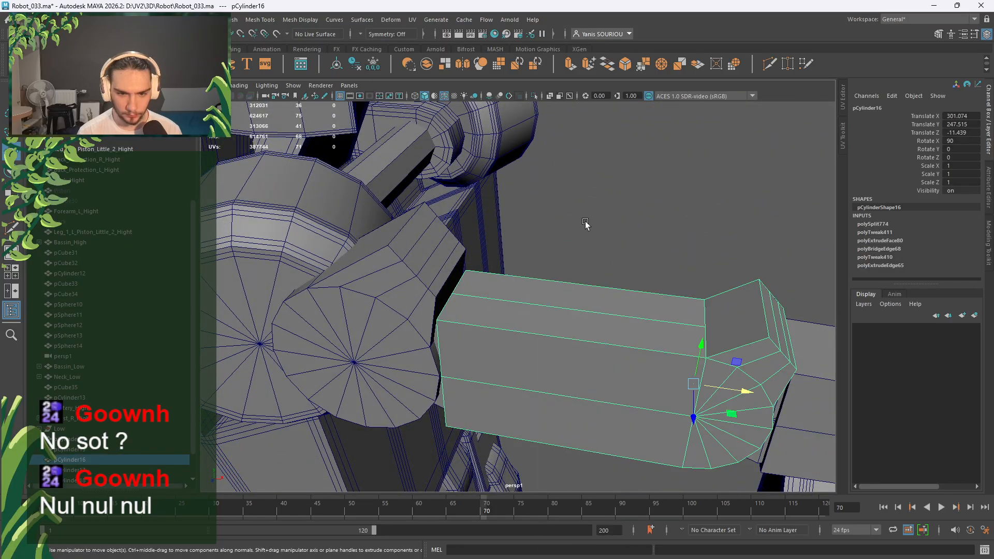
right_click_drag(586, 223, 586, 196)
left_click(572, 311)
right_click_drag(628, 223, 667, 196, "shift")
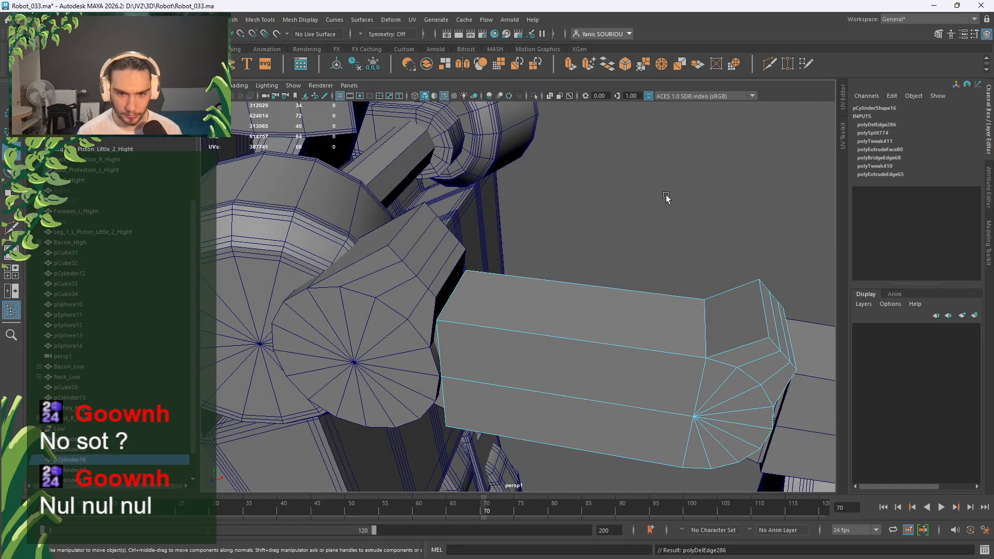
scroll(667, 195, "down", 6)
Move the finger parts down the hand to Translate Y 219.167.
left_click_drag(626, 243, 577, 219, "alt")
mouse_move(523, 299)
left_mouse_down("alt")
mouse_move(525, 360)
mouse_move(551, 304)
mouse_move(527, 303)
mouse_move(564, 284)
mouse_move(509, 227)
mouse_move(537, 333)
mouse_move(539, 310)
left_mouse_up("alt")
scroll(526, 304, "down", 5)
left_click_drag(538, 223, 555, 302)
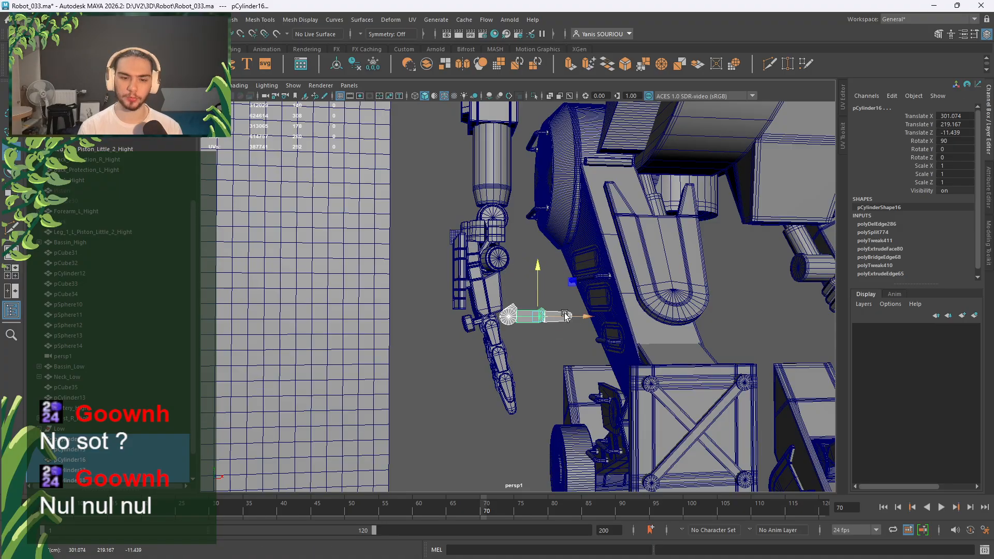
scroll(564, 313, "down", 3)
scroll(559, 315, "up", 7)
key("e")
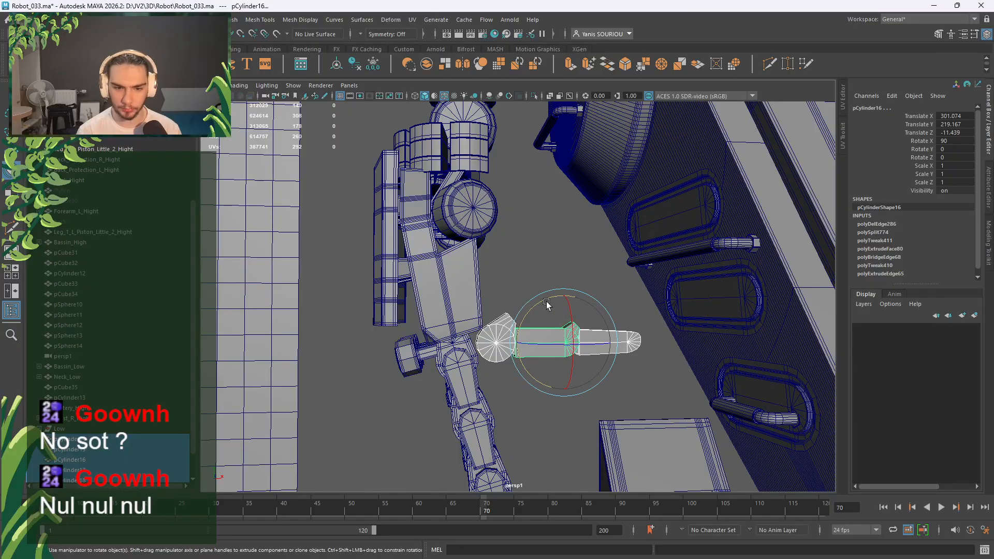
left_click_drag(547, 304, 619, 316)
key("ctrl+z")
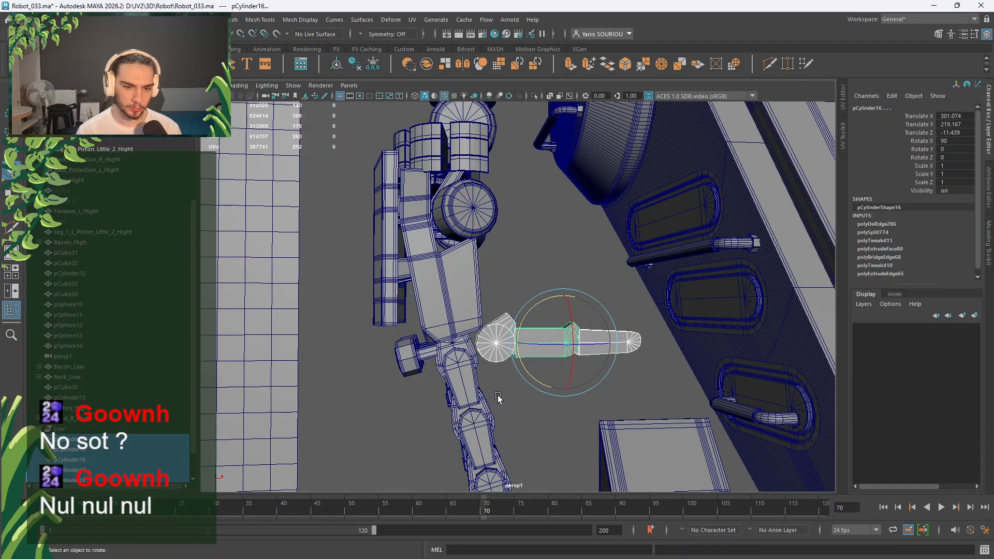
left_click(118, 450)
double_click(118, 449)
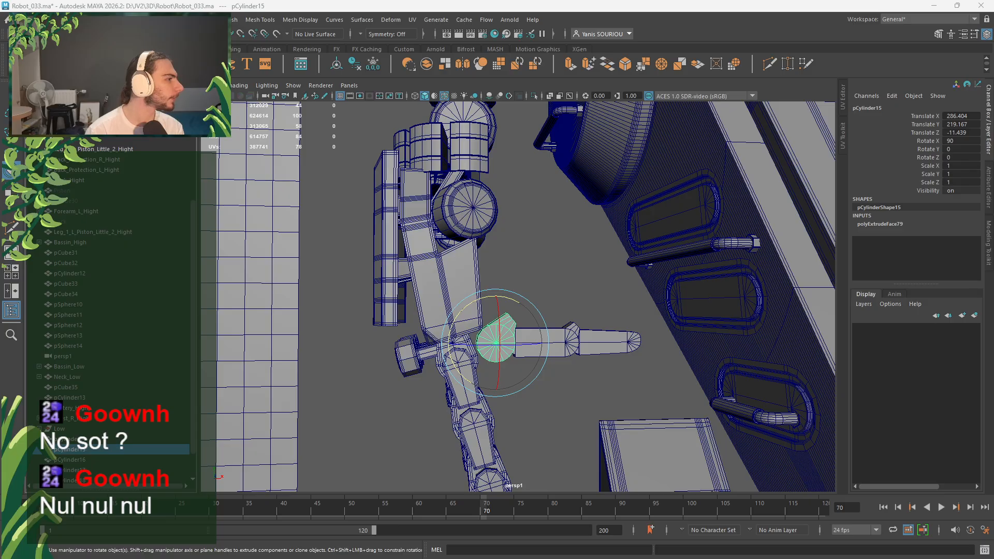
Rename pCylinder15 to Thumb_1_R_High and frame it in view.
double_click(106, 450)
type("Th")
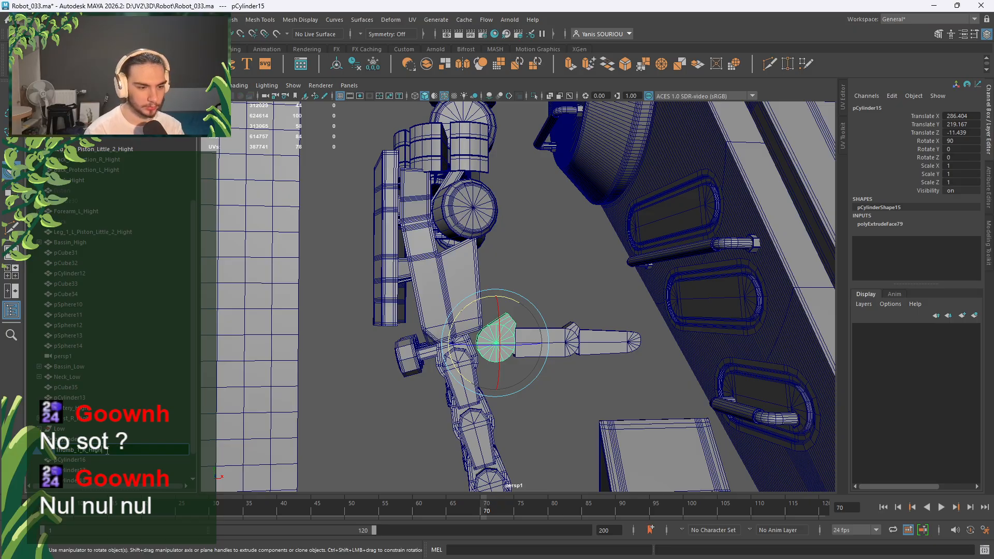
type("umb_1_R_High")
key("Return")
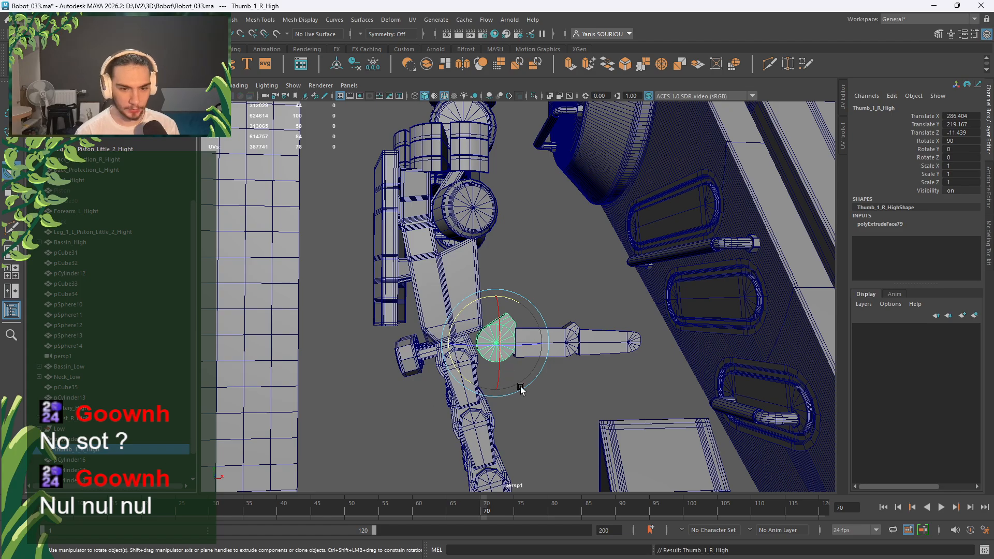
key("f")
Rename pCylinder17 to Thumb_2_R_High and parent it under Thumb_1_R_High.
left_click(536, 380)
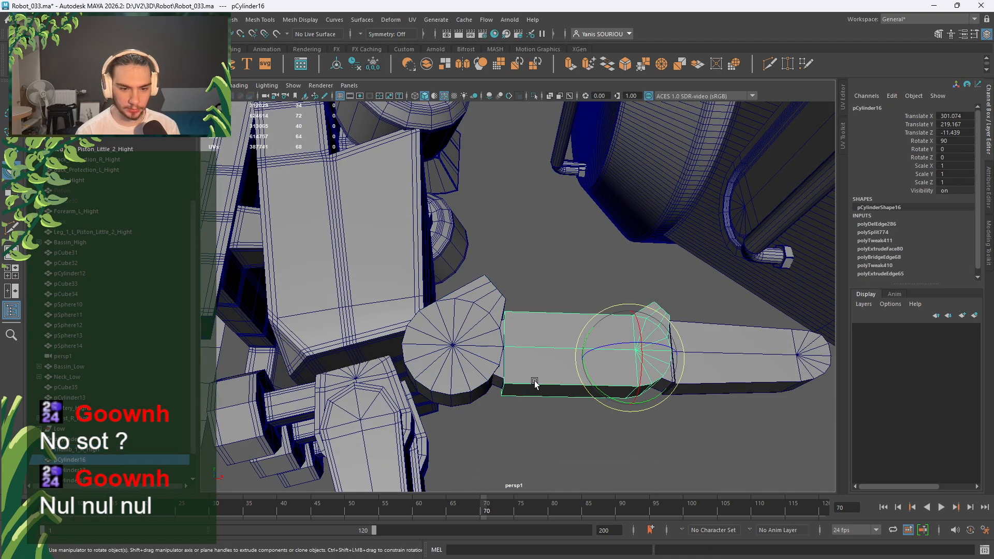
left_click(496, 384)
double_click(84, 470)
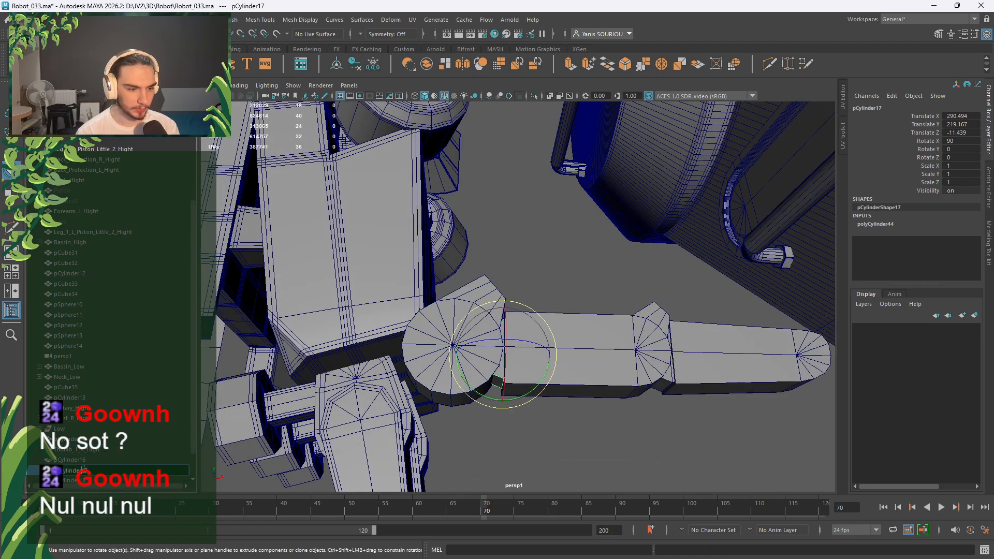
type("Thumb_2")
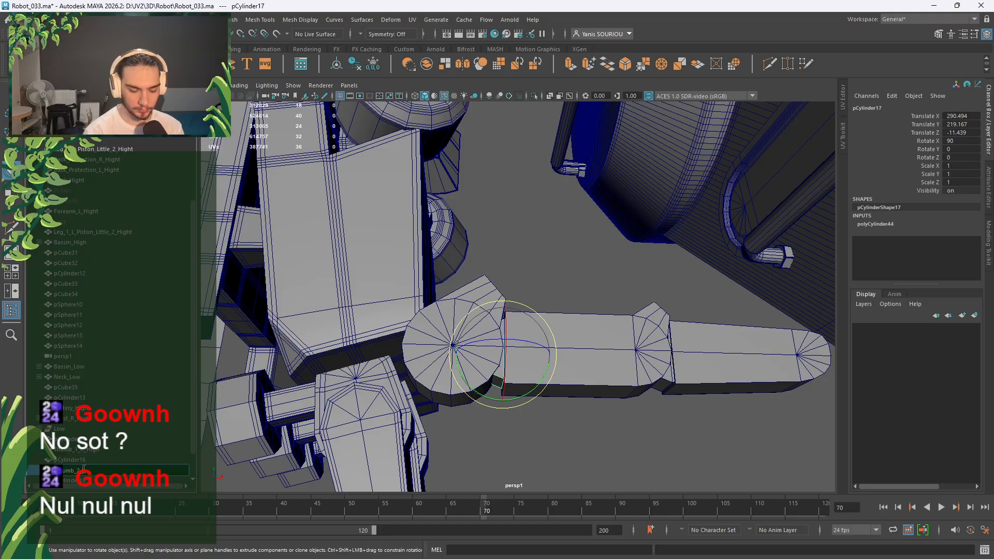
type("_R_High")
key("Return")
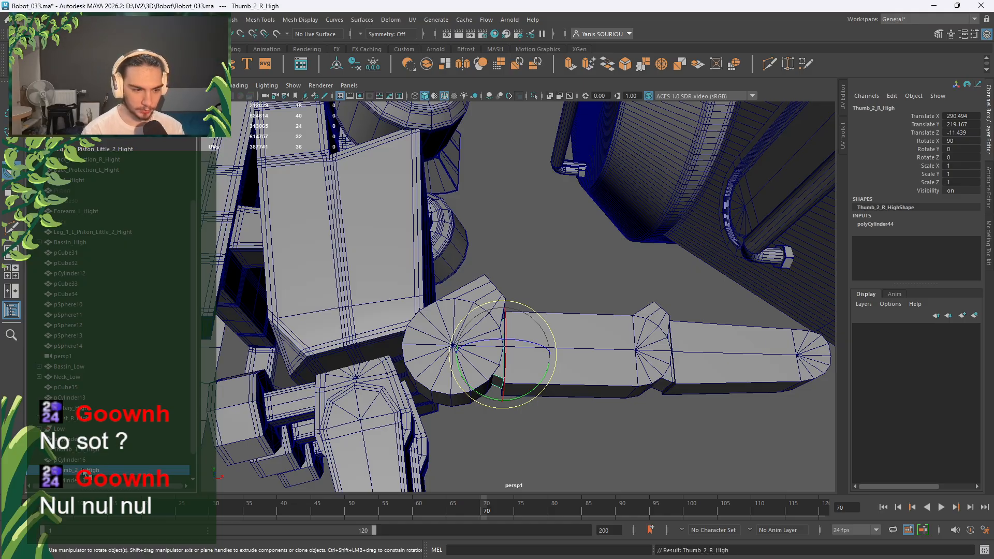
middle_click_drag(100, 454, 101, 454)
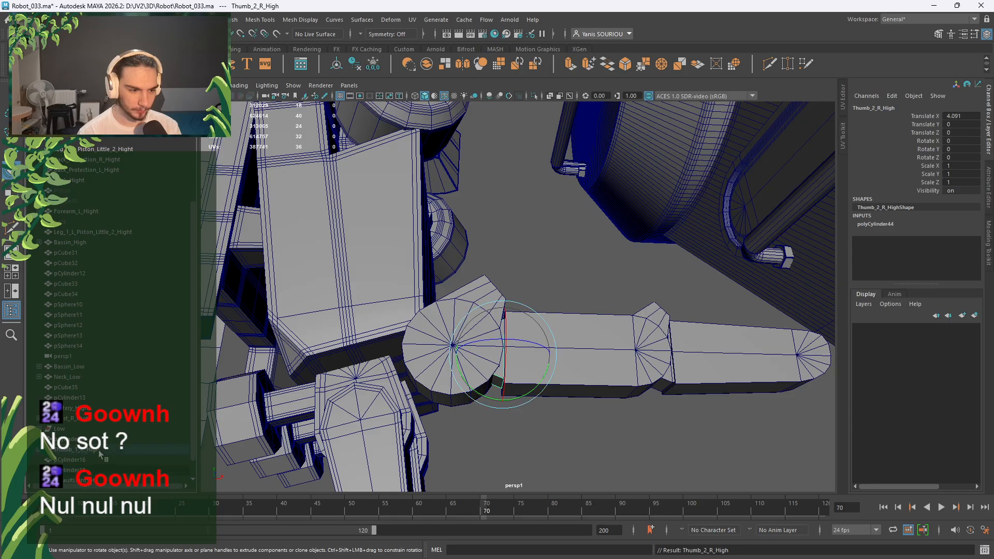
Rename pCylinder16 to Thumb_3_R_High and parent it under Thumb_2_R_High.
left_click(595, 369)
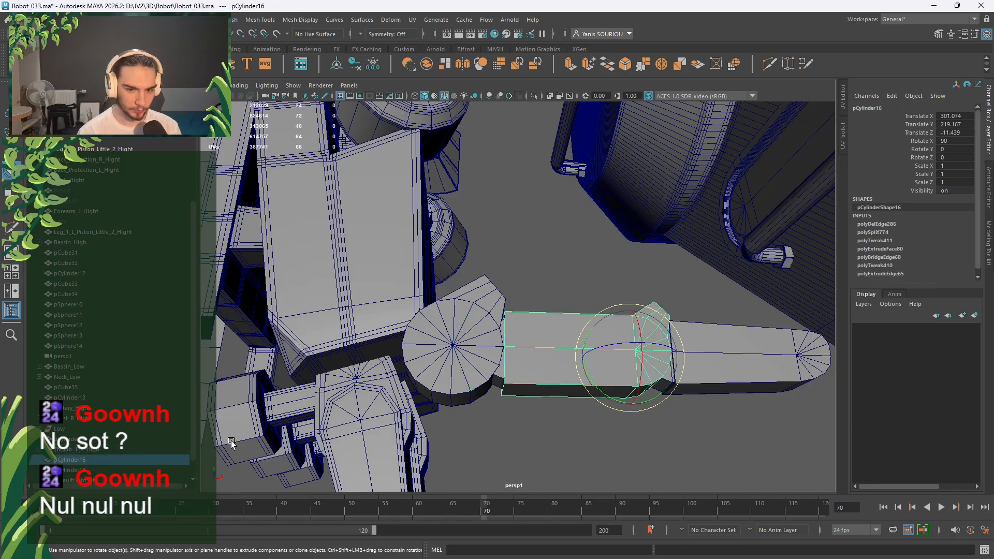
double_click(83, 460)
type("Thumb_3_R_High")
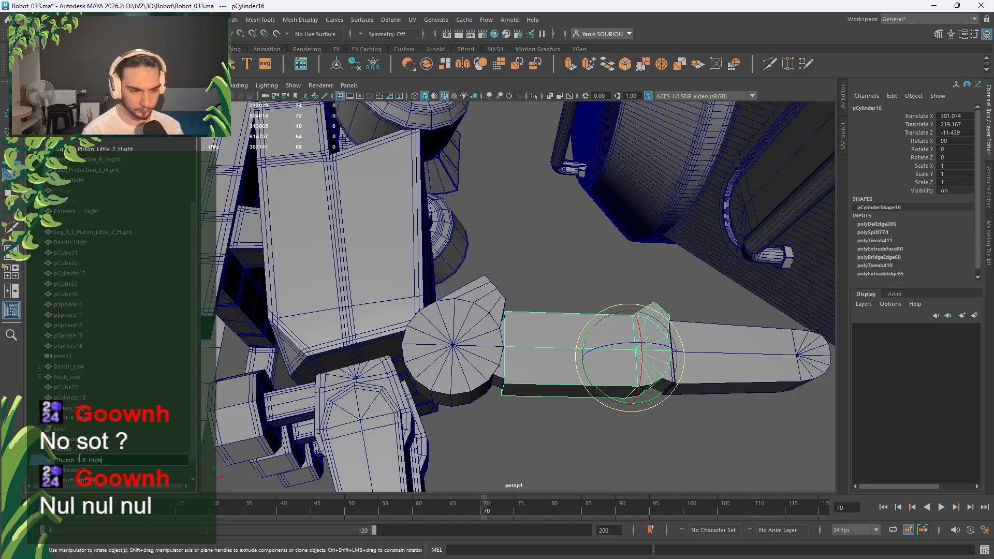
key("Return")
left_click(38, 450)
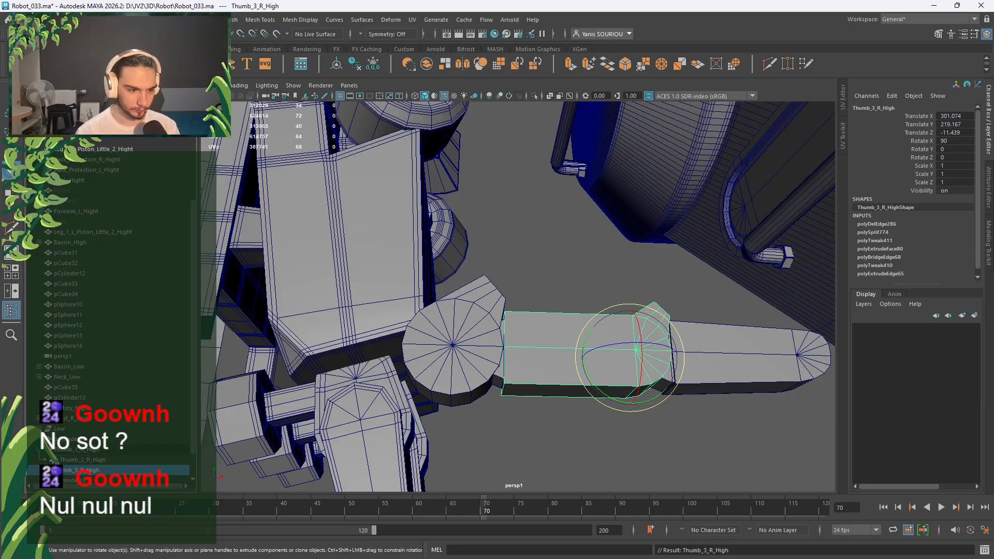
middle_click_drag(68, 470, 63, 466)
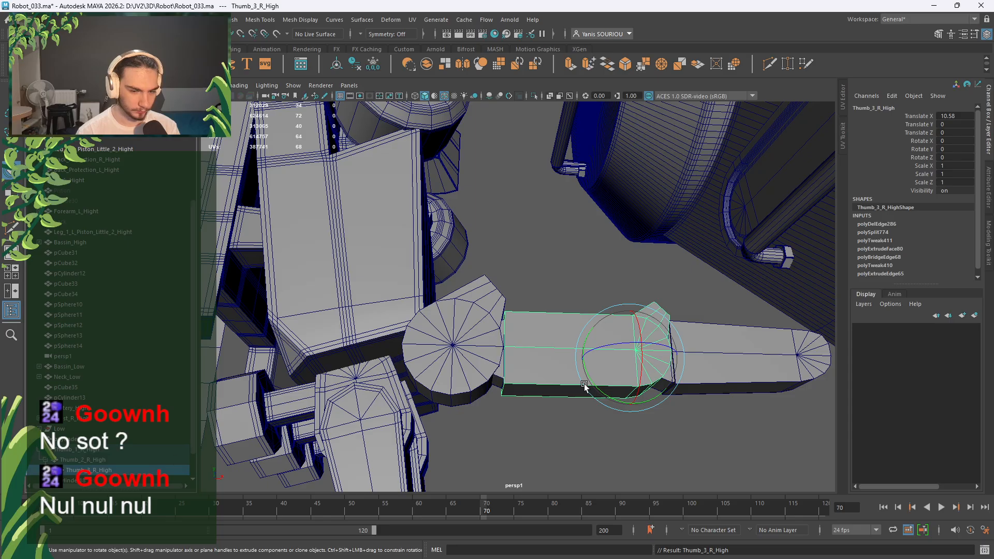
Rename pCylinder18 to Thumb_4_R_High and parent it under Thumb_3_R_High.
left_click(597, 413)
left_click(666, 385)
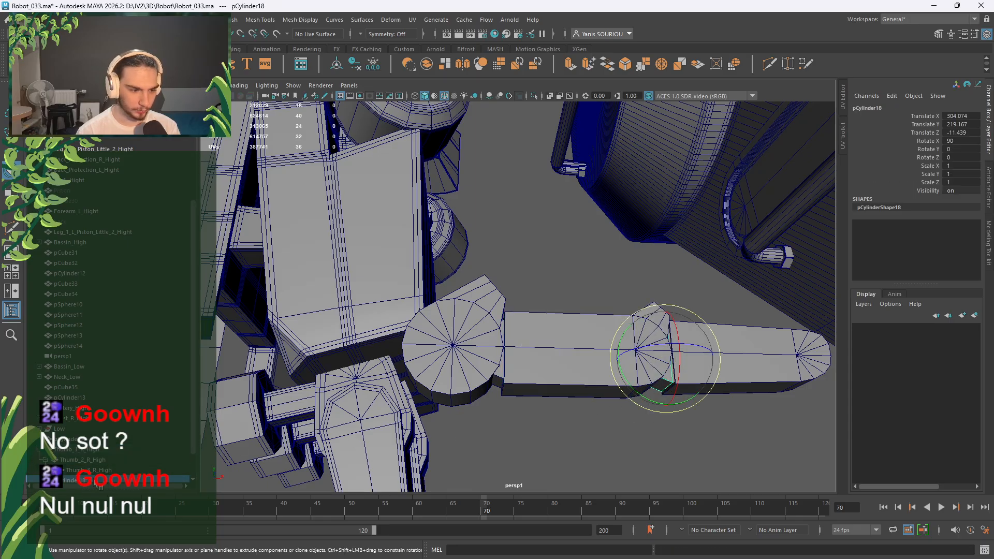
type("Thu")
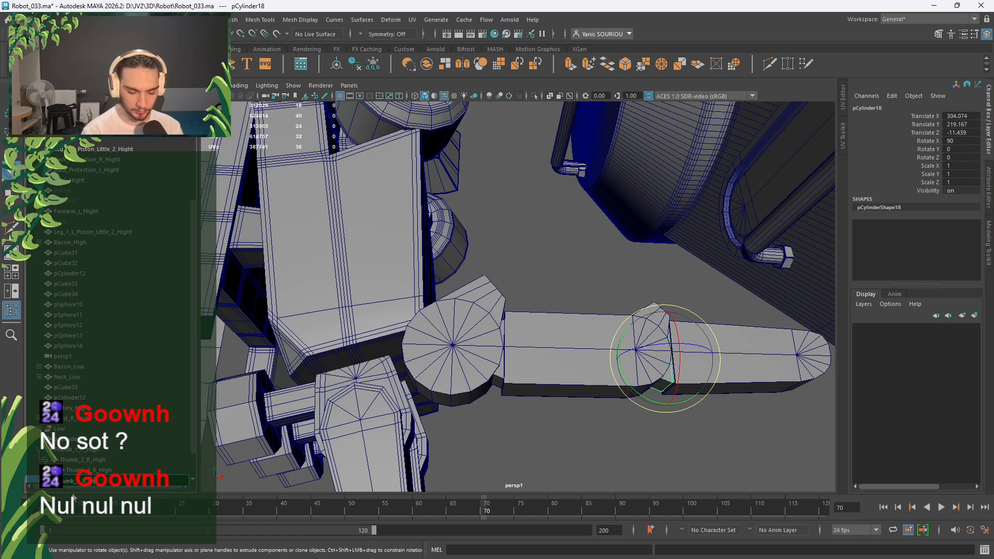
key("Return")
scroll(76, 461, "down", 1)
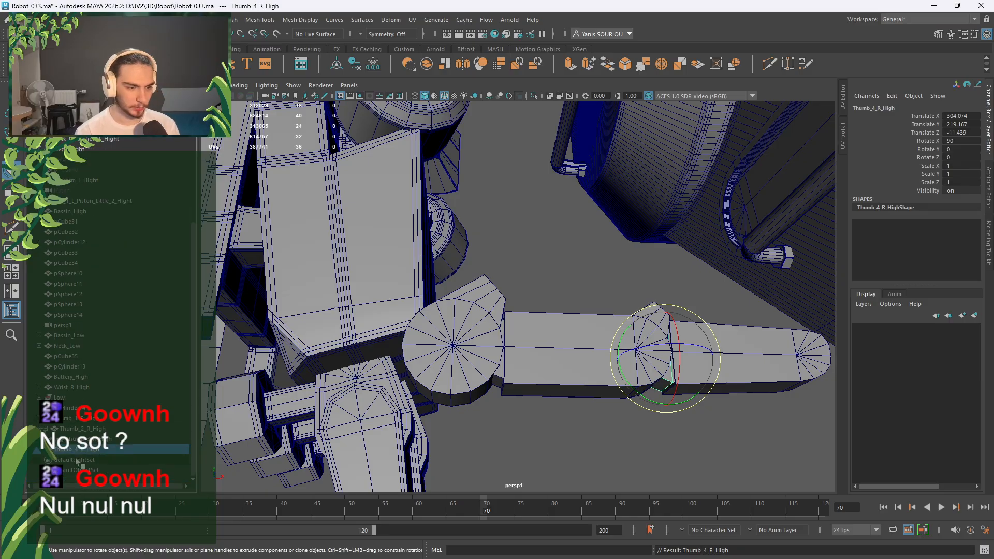
middle_click_drag(78, 450, 88, 429)
Name the tip pCylinder14 Thumb_5_R_High, parent it under Thumb_4_R_High, fixing the typo.
left_click(82, 419)
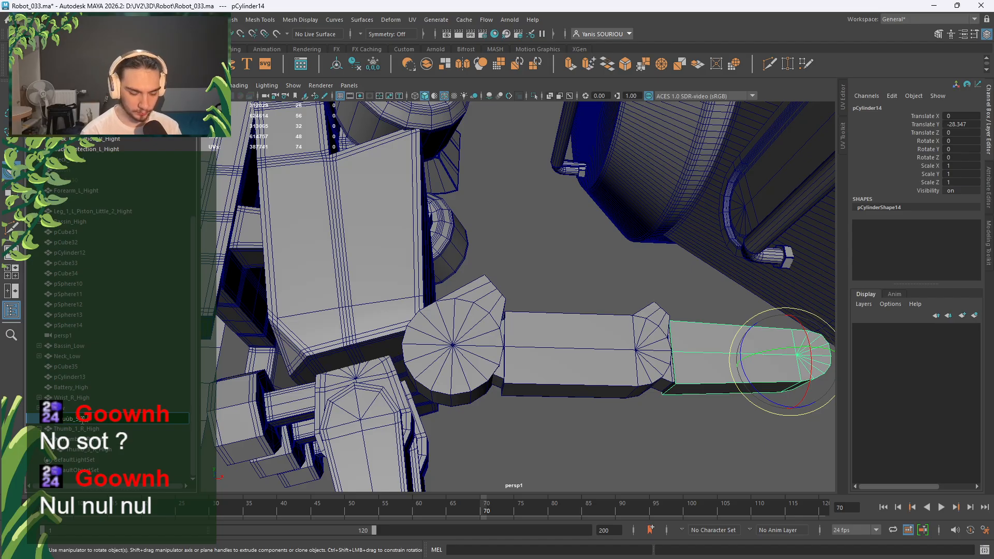
key("Return")
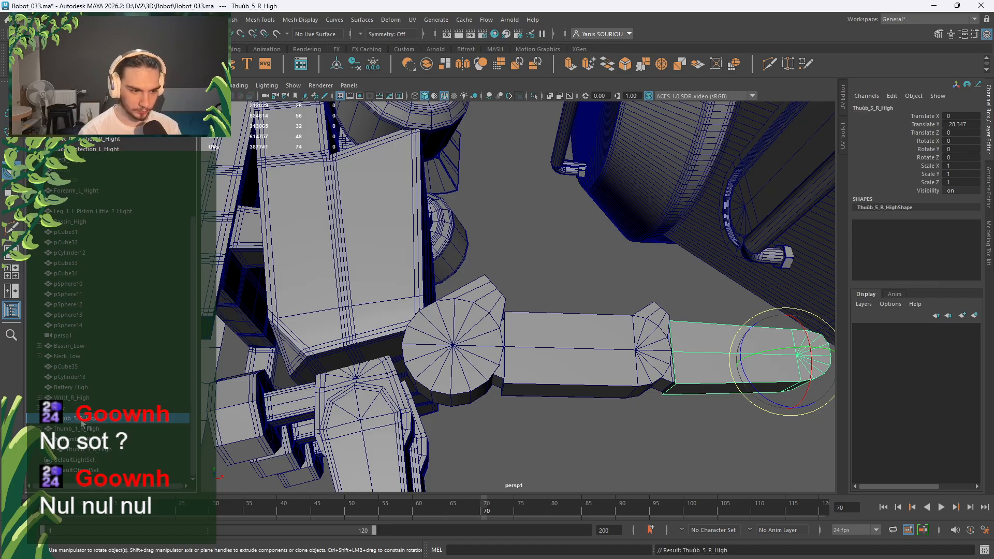
left_click(51, 450)
middle_click_drag(89, 466, 95, 463)
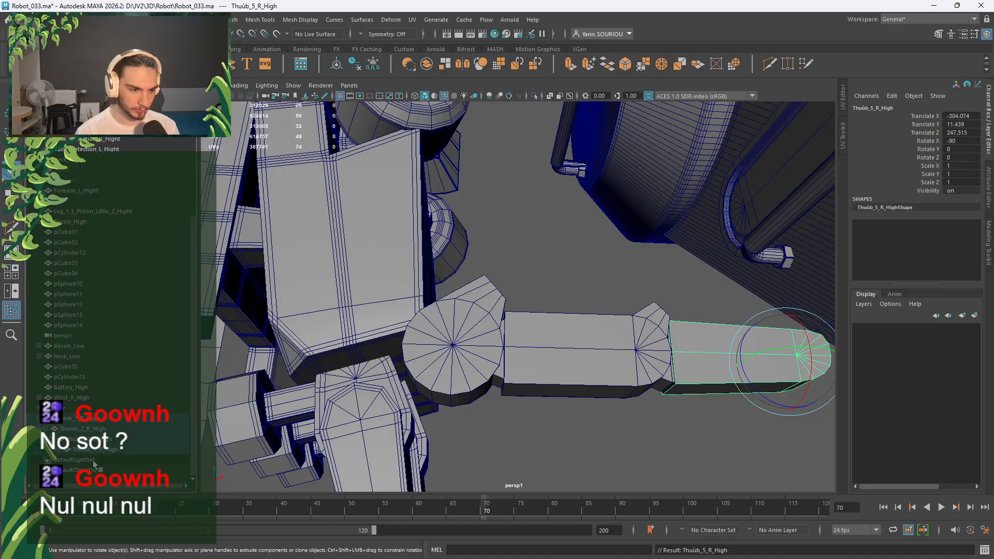
left_click(58, 450)
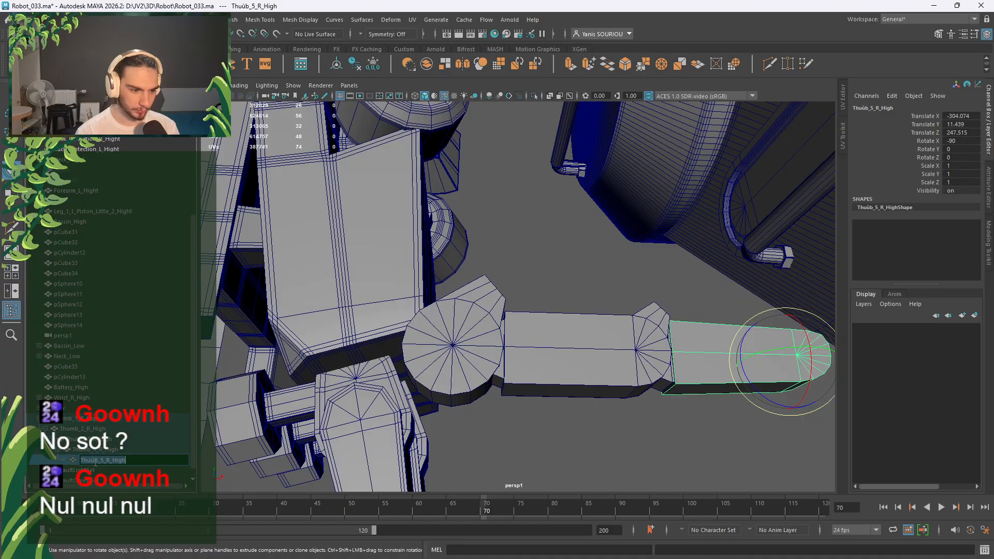
key("BackSpace")
key("BackSpace")
type("m")
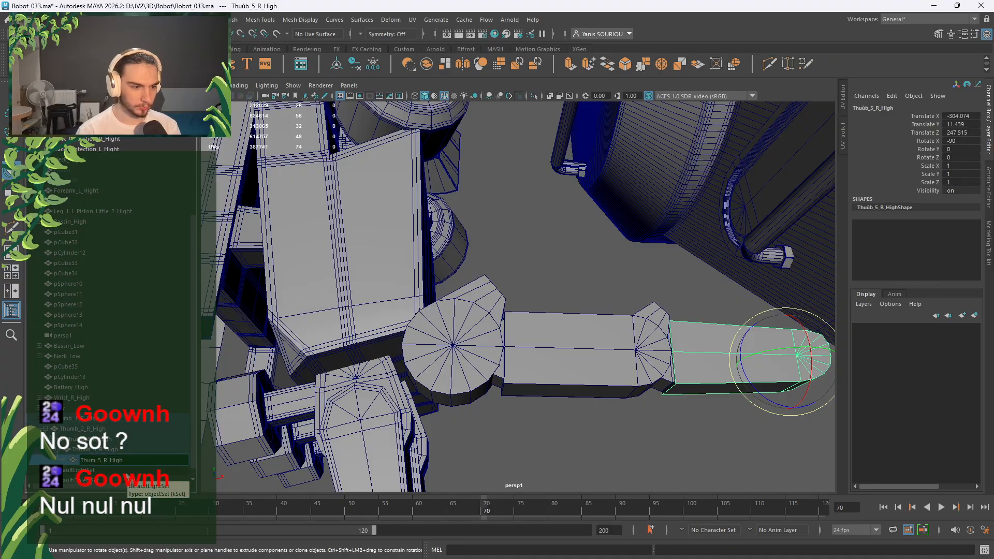
type("b")
key("Return")
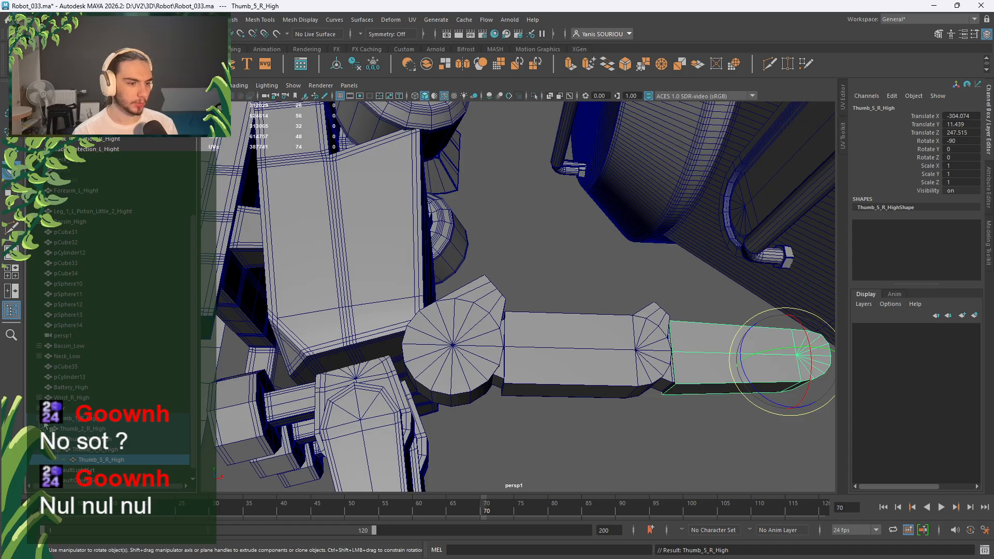
Tilt the whole thumb downward around its base, then undo that rotation.
left_click(433, 372)
left_click_drag(524, 398, 526, 417, "alt")
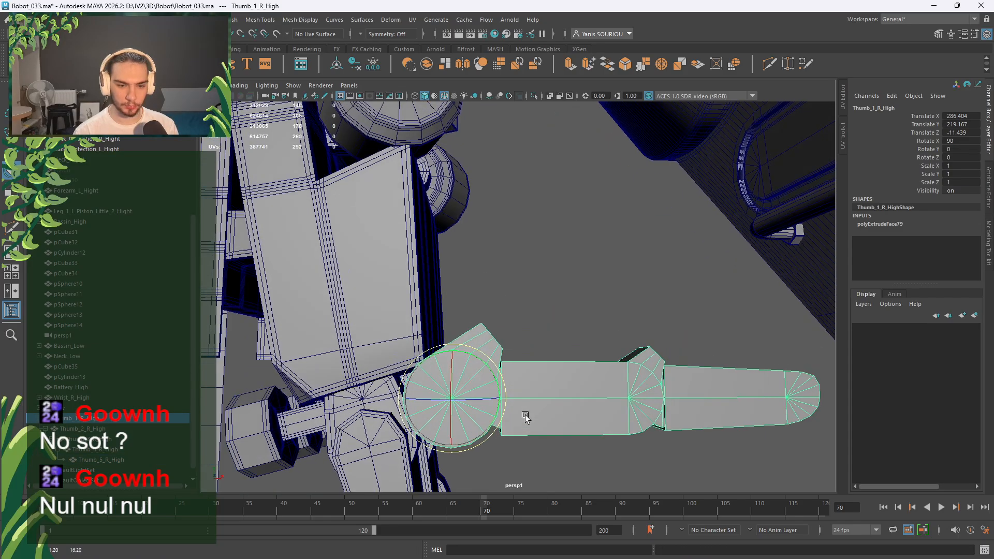
left_click_drag(484, 373, 516, 402)
middle_click_drag(515, 402, 504, 210, "alt")
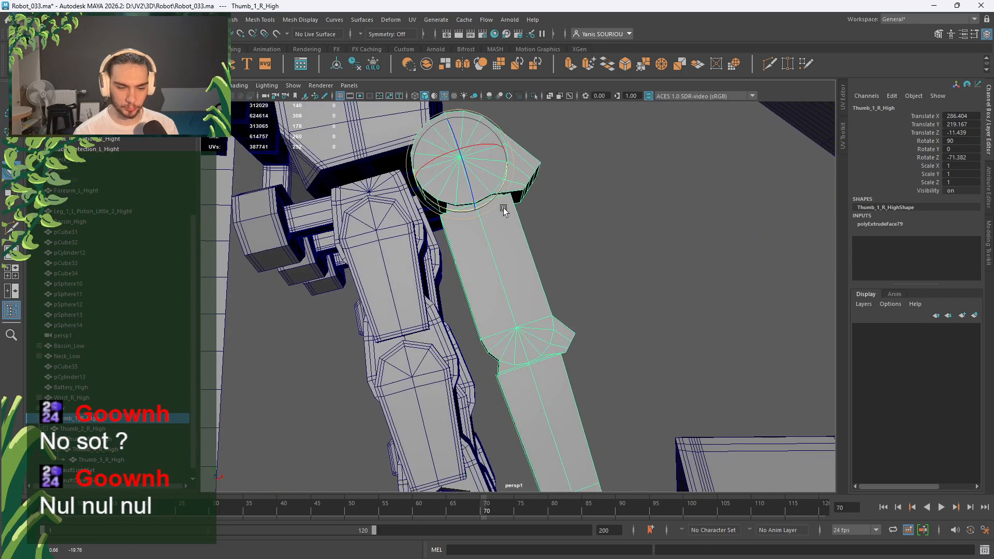
scroll(504, 210, "down", 2)
left_click_drag(521, 269, 548, 315, "alt")
scroll(533, 287, "down", 3)
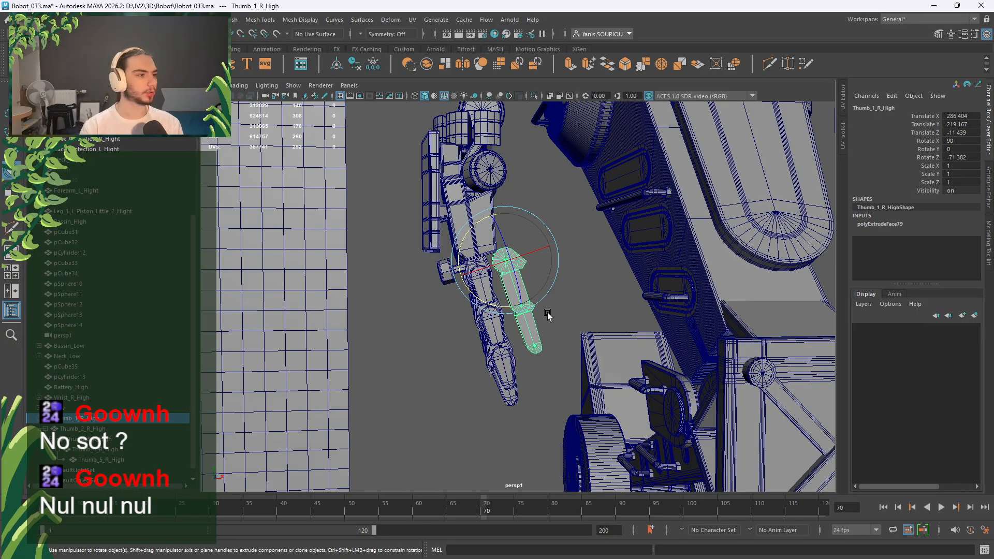
key("ctrl+z")
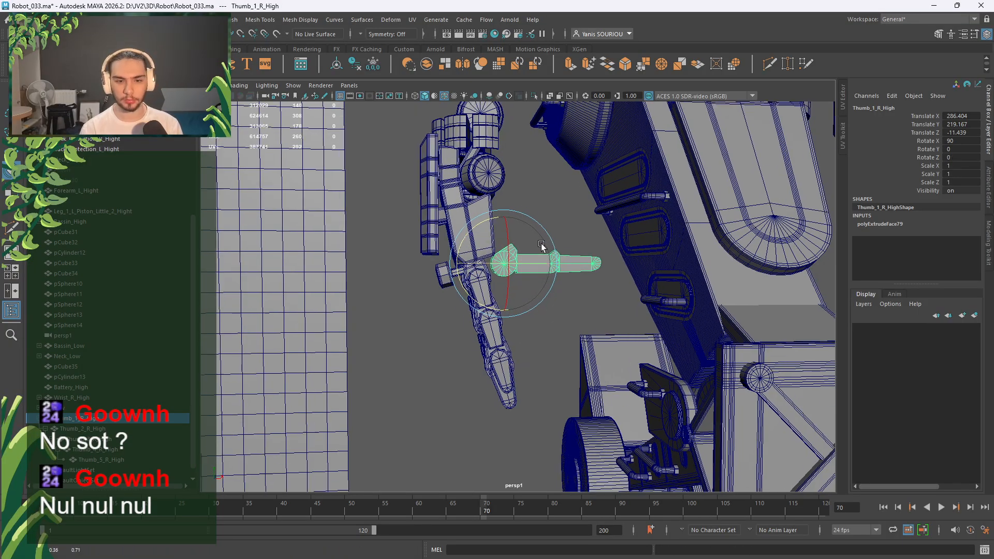
Swing the thumb slightly upward around its base with the Rotate tool.
scroll(544, 249, "up", 5)
left_click_drag(544, 249, 487, 143, "alt")
key("w")
left_click_drag(518, 218, 519, 314, "alt")
key("e")
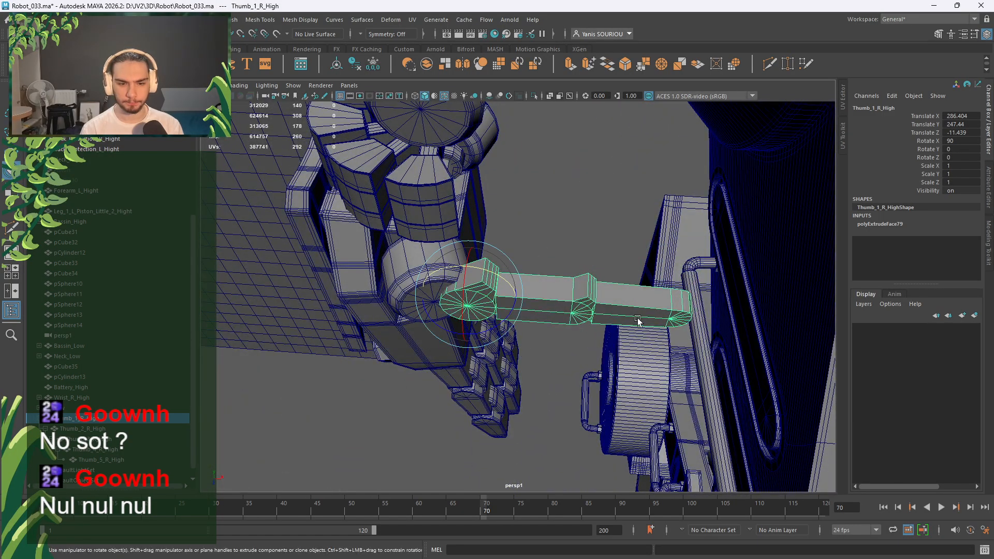
left_click_drag(505, 337, 505, 331)
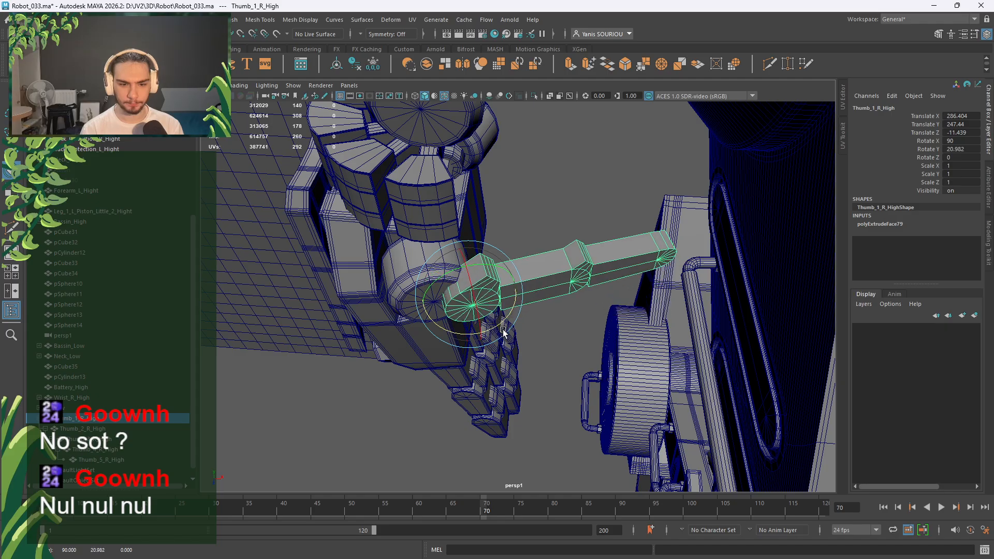
Set the thumb's Y rotation to 20, undoing a further downward swing.
left_click(956, 149)
type("20")
key("Return")
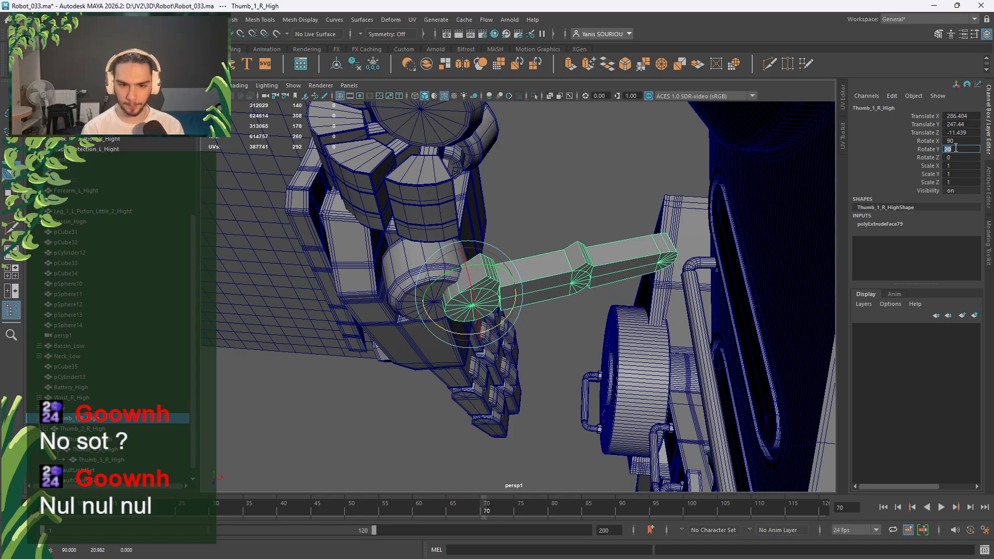
left_click_drag(475, 272, 525, 265)
key("ctrl+z")
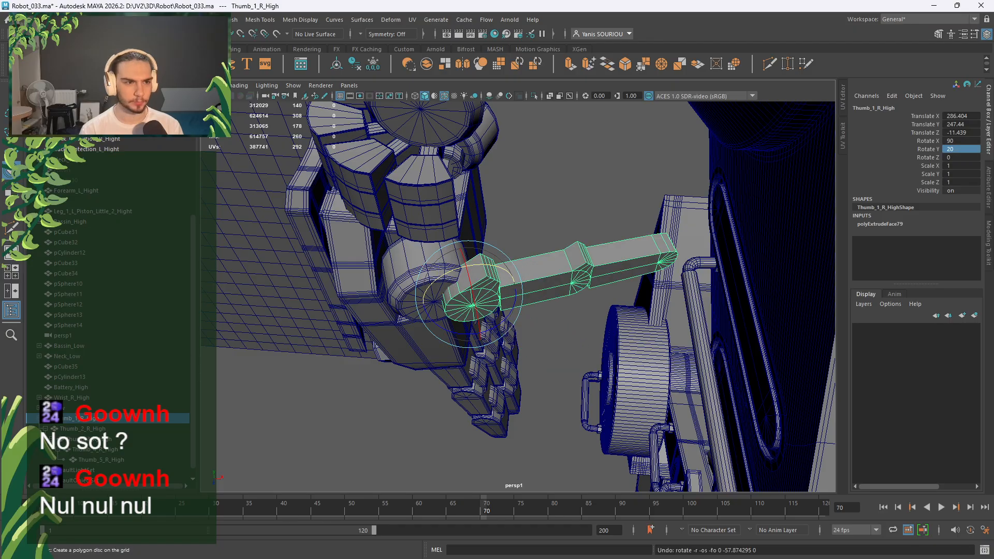
Slide the thumb along Z and X toward the hand joint.
left_click_drag(410, 242, 450, 254, "alt")
key("w")
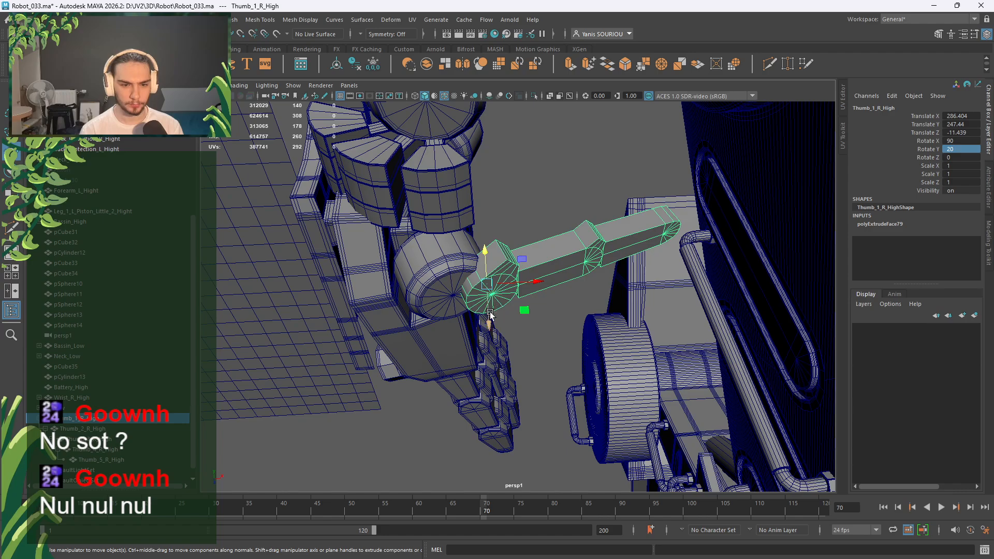
left_click_drag(489, 317, 409, 317)
scroll(486, 288, "up", 5)
left_click_drag(522, 337, 476, 368)
left_click_drag(476, 368, 590, 326, "alt")
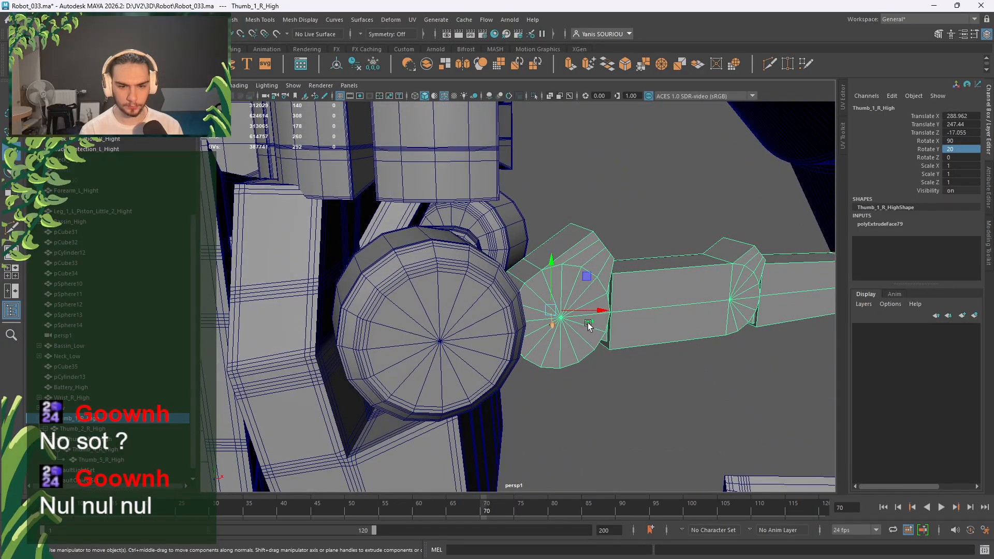
Tilt Thumb_1_R_High to rotation 72.814, 10.387, -59.76 where it meets the hand.
key("e")
left_click_drag(582, 290, 515, 338, "alt")
scroll(506, 303, "up", 4)
scroll(515, 338, "up", 3)
right_click_drag(557, 272, 577, 251)
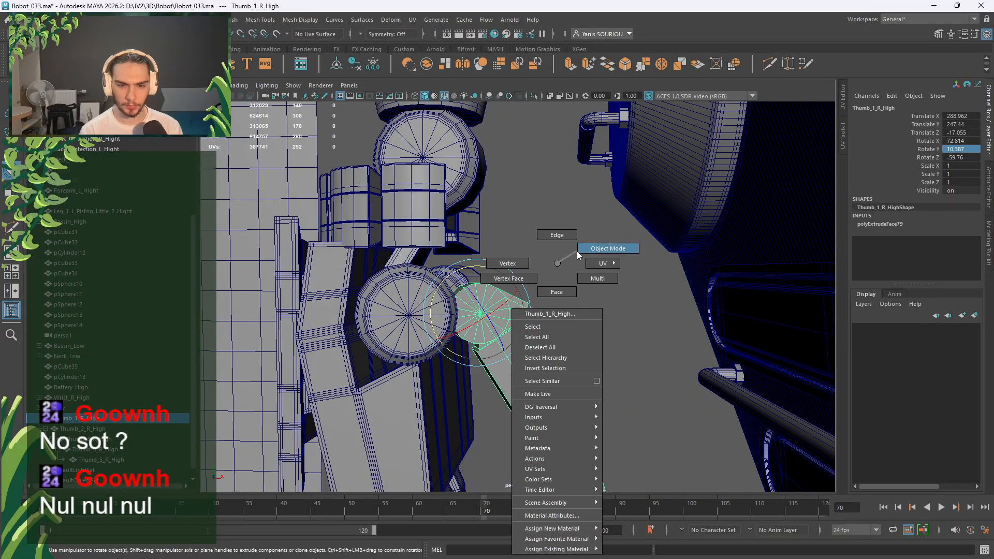
Isolate the thumb in the view and frame its tip piece, Thumb_5.
key("shift+i")
left_click(527, 157)
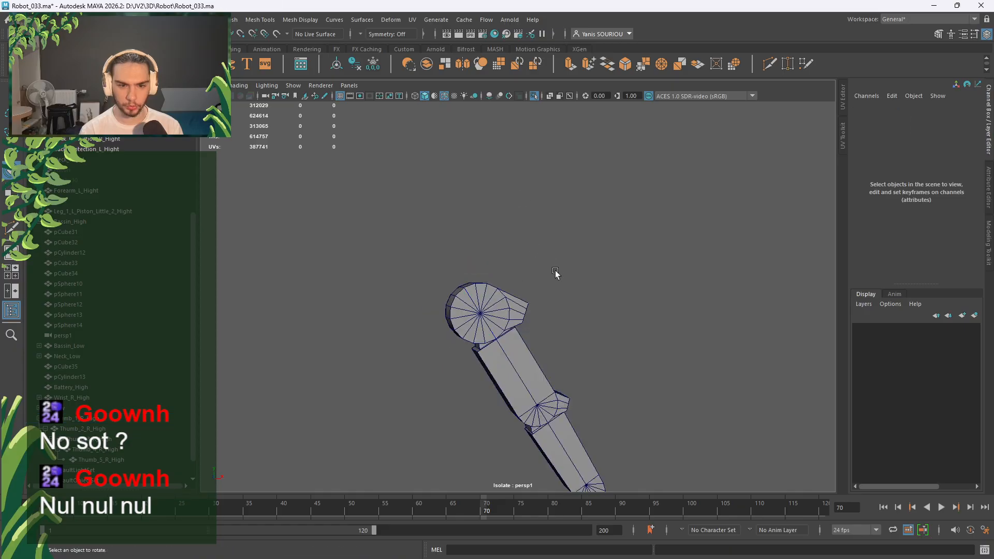
left_click_drag(554, 273, 515, 348, "alt")
scroll(548, 281, "up", 5)
left_click(489, 267)
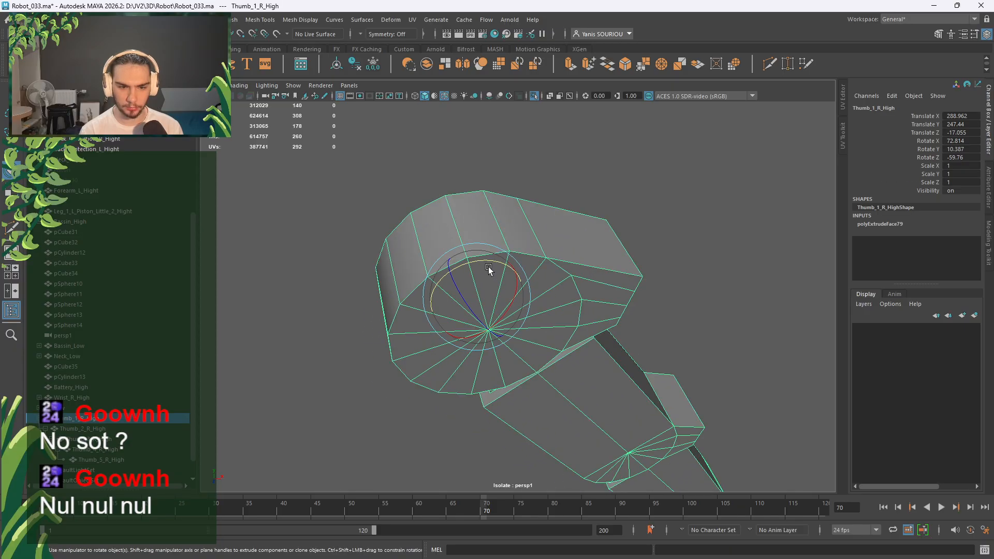
right_click_drag(544, 194, 545, 169)
middle_click_drag(730, 389, 648, 276, "alt")
mouse_move(656, 264)
right_mouse_down()
mouse_move(685, 248)
mouse_move(639, 254)
mouse_move(641, 236)
right_mouse_up()
left_click(612, 364)
key("f")
Select the tip's middle edge loop plus its front and top-rim edges.
left_click(558, 255)
left_click_drag(558, 255, 435, 337, "alt")
double_click(566, 357)
left_click_drag(566, 357, 521, 290, "alt")
left_click(581, 238, "shift")
left_click_drag(544, 243, 629, 252, "alt")
left_click(629, 233, "shift")
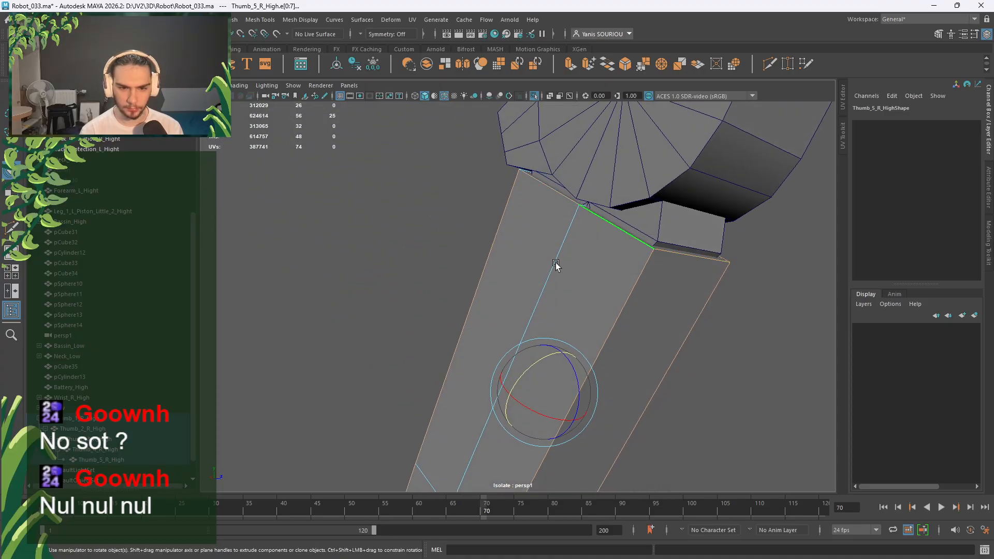
left_click_drag(557, 266, 668, 273, "alt")
left_click(481, 176, "shift")
scroll(511, 214, "down", 5)
left_click_drag(606, 288, 523, 262, "alt")
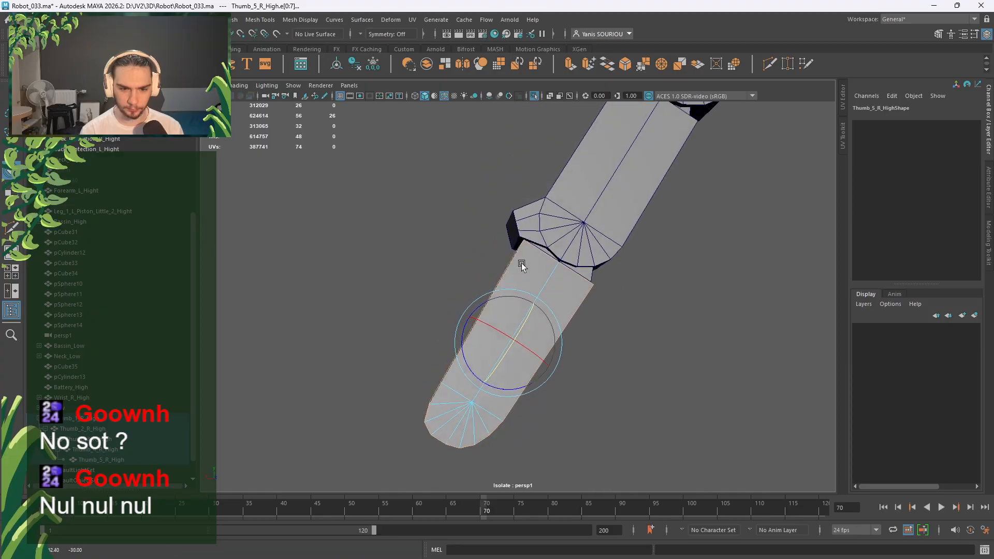
Bevel the selected tip edges with 3 segments and chamfer off.
right_click_drag(383, 238, 415, 237, "shift")
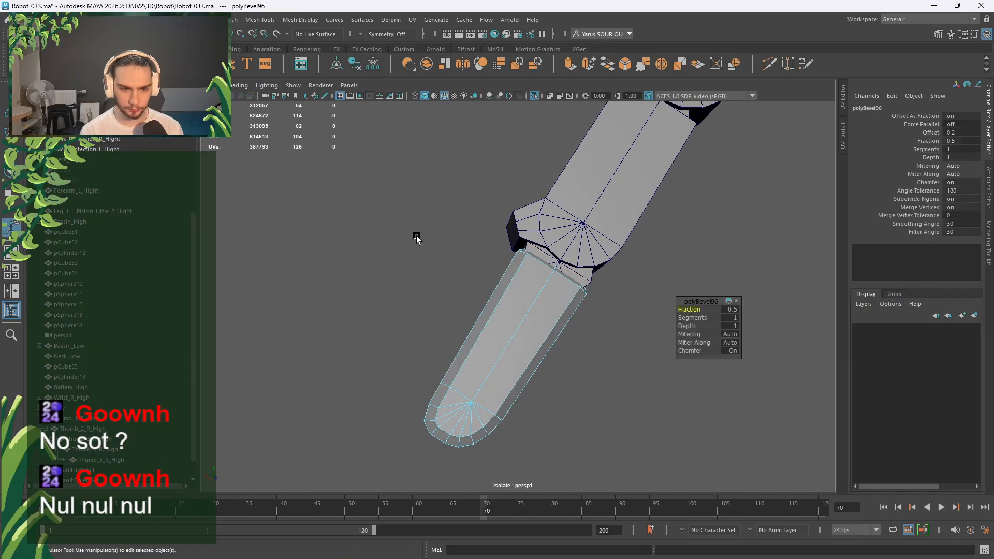
left_click(725, 318)
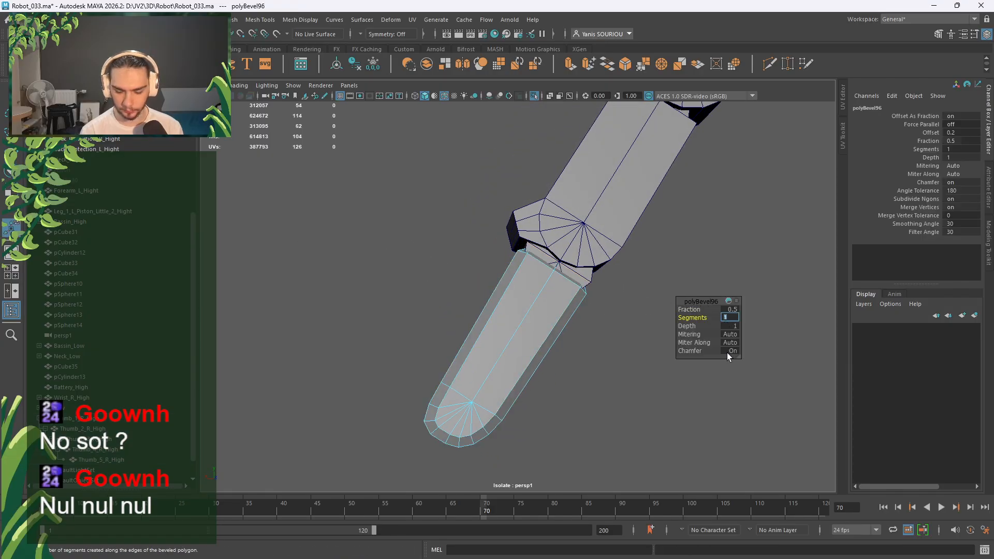
type("3")
key("Return")
left_click(730, 351)
Select the edge loop around the box of the next segment down, Thumb_4.
right_click_drag(637, 263, 687, 248)
left_click(582, 218)
right_click_drag(503, 197, 547, 251)
left_click(588, 274)
right_click_drag(625, 265, 626, 244)
scroll(637, 284, "up", 4)
left_click_drag(637, 284, 567, 244, "alt")
double_click(568, 242)
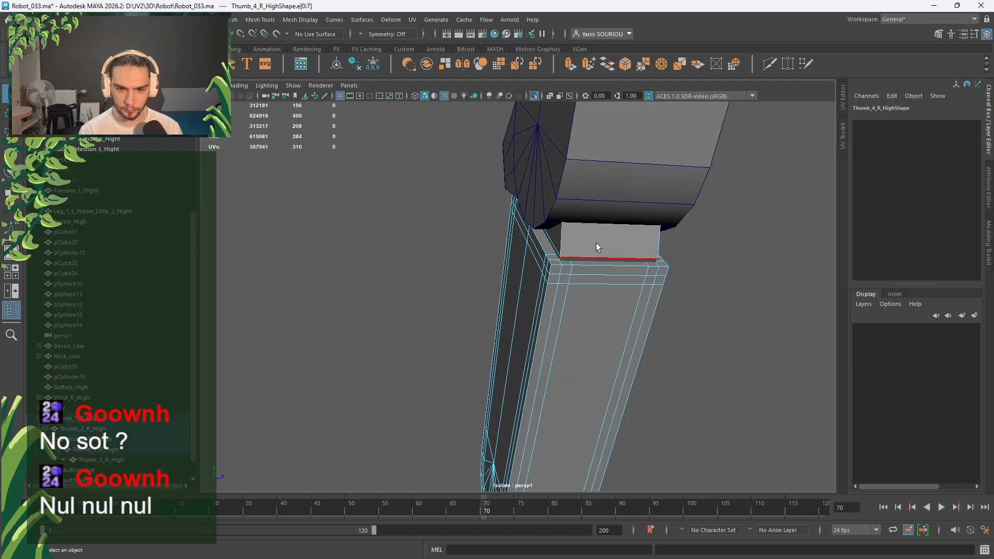
Bevel the Thumb_4 edge loop with chamfer off and 3 segments.
right_click_drag(712, 248, 762, 245, "shift")
left_click(733, 352)
left_click(732, 318)
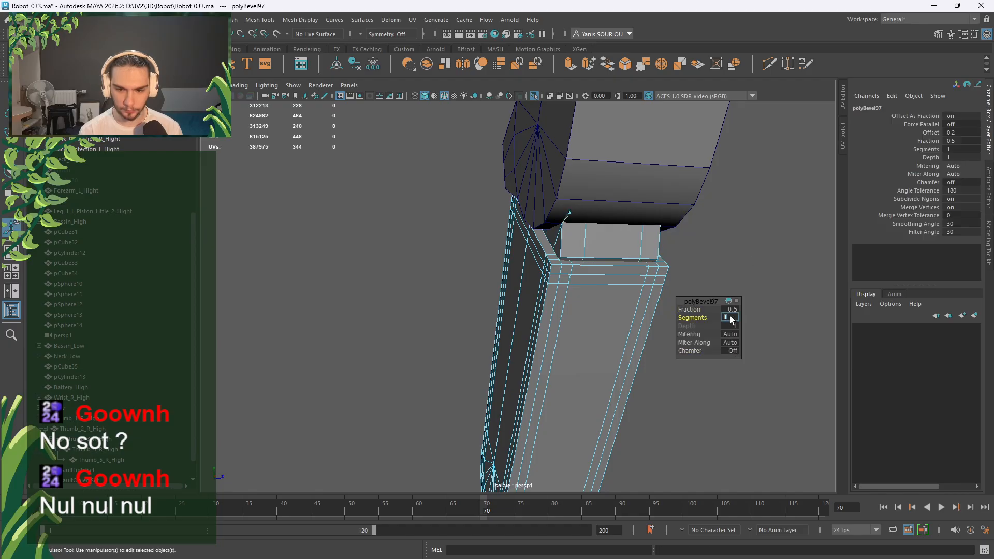
key("Return")
Select two edge loops plus upper-left and bottom edges on the middle piece, Thumb_3_R_High.
left_click(731, 264)
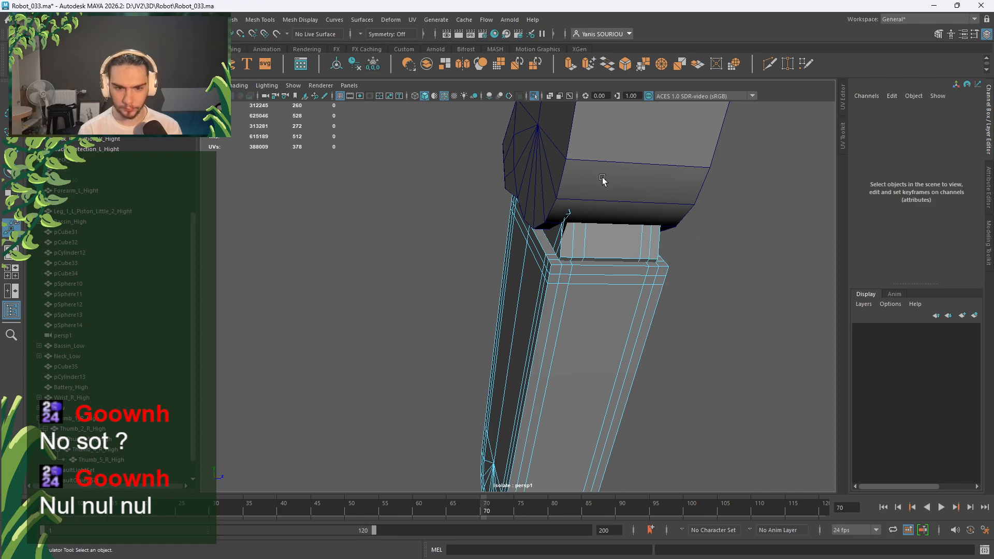
right_click_drag(451, 194, 502, 178)
middle_click_drag(604, 222, 555, 348, "alt")
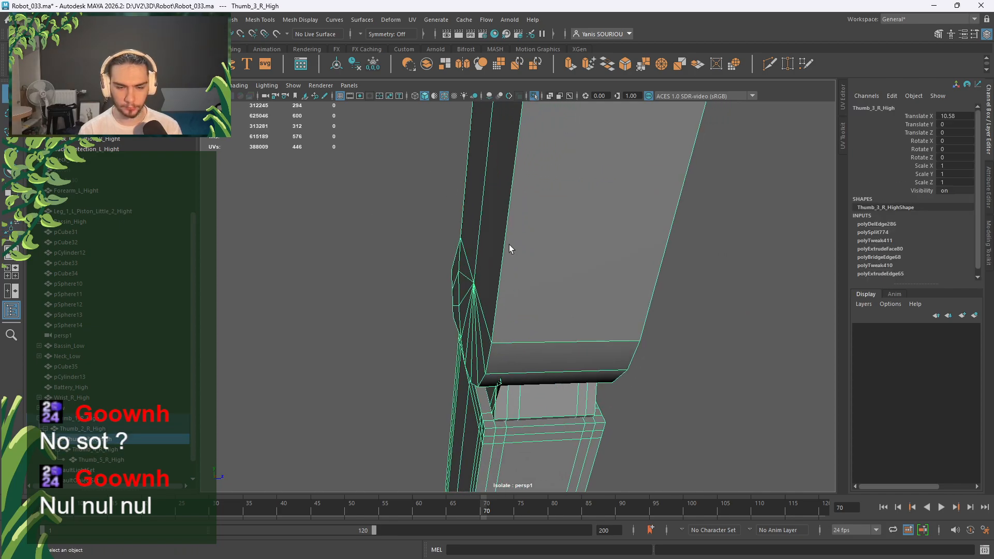
right_click_drag(509, 244, 510, 200)
double_click(508, 215)
scroll(555, 257, "down", 3)
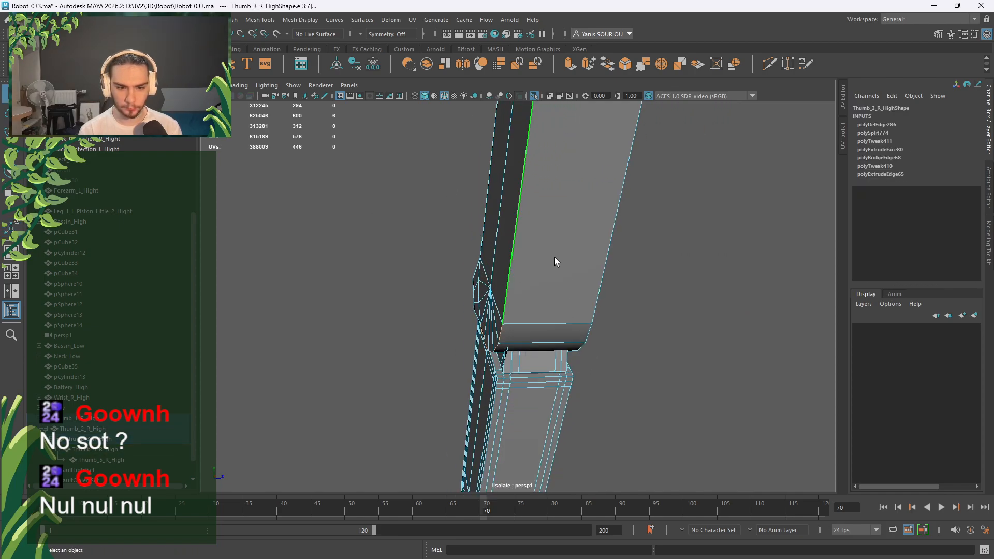
double_click(595, 269, "shift")
left_click_drag(594, 269, 686, 299, "alt")
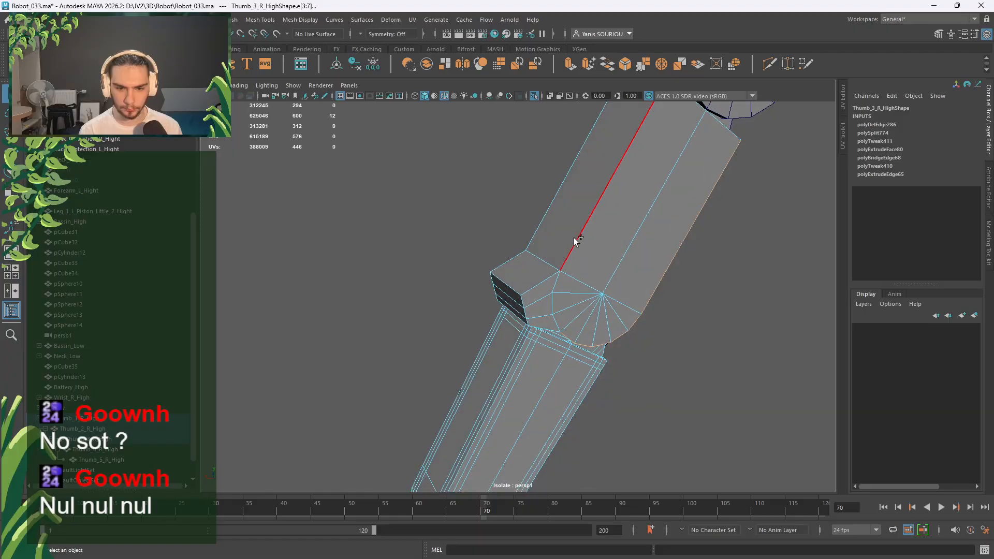
left_click(548, 213, "shift")
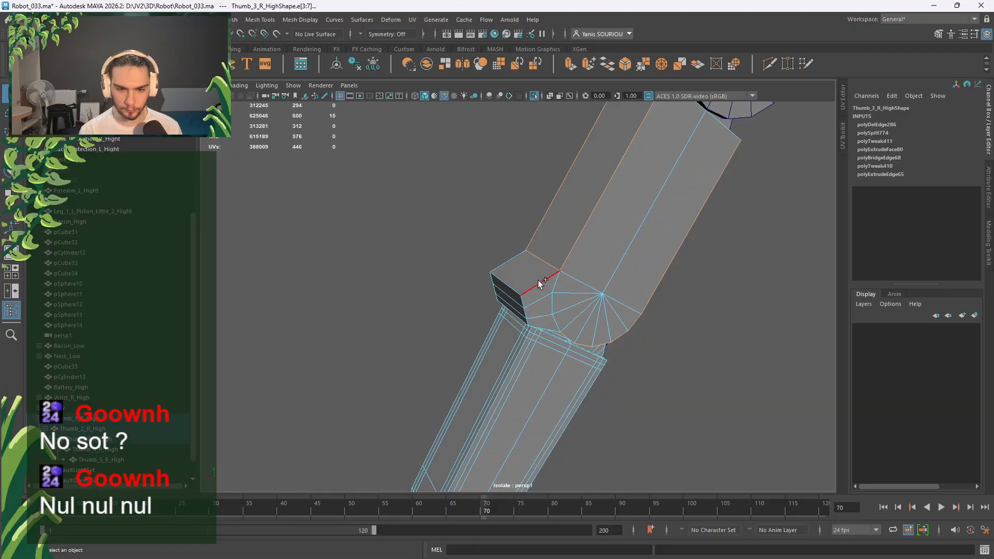
left_click(540, 324, "shift")
Add the remaining top, side and joint edges around the piece to the selection.
left_click_drag(451, 259, 617, 269, "alt")
scroll(497, 326, "up", 4)
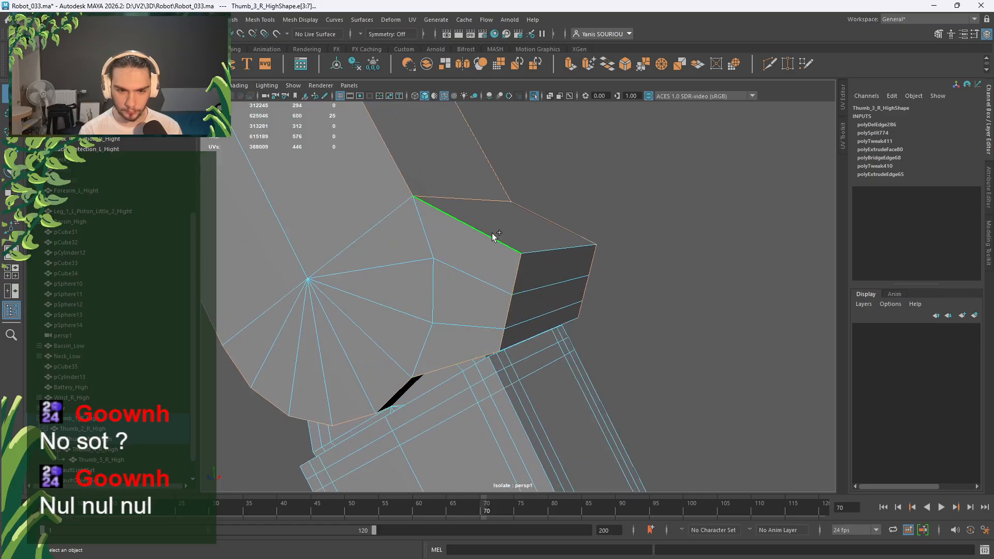
left_click_drag(441, 321, 695, 311, "alt")
left_click(579, 322, "shift")
scroll(579, 311, "down", 3)
left_click(382, 238, "shift")
left_click_drag(331, 280, 521, 281, "alt")
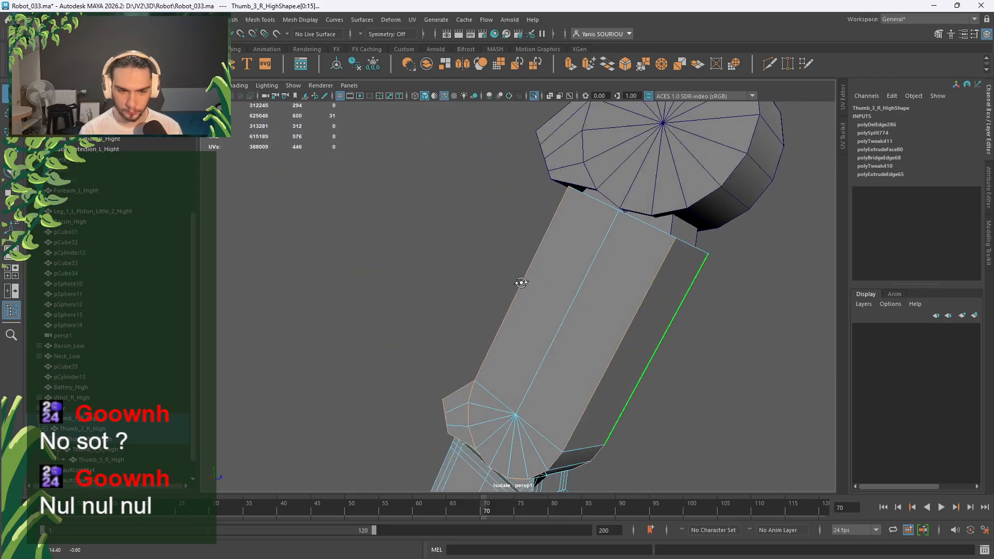
left_click(686, 250, "shift")
left_click(649, 235, "shift")
left_click_drag(568, 259, 611, 244, "alt")
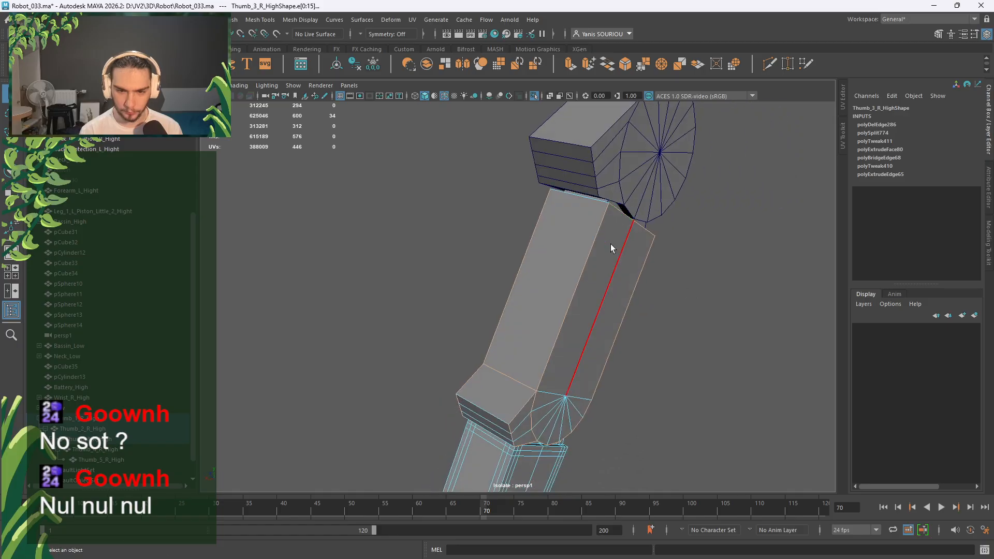
left_click(588, 207, "shift")
left_click_drag(589, 206, 644, 263, "alt")
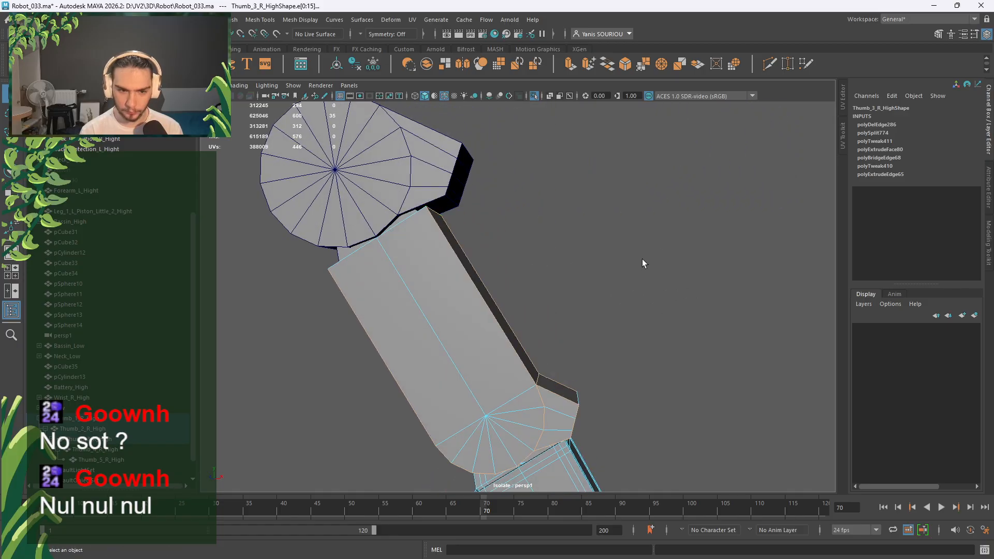
left_click(405, 237, "shift")
left_click_drag(405, 238, 580, 273, "alt")
Bevel the selected edges with chamfer off, 3 segments and fraction 1.
right_click_drag(580, 272, 620, 274, "shift")
left_click(732, 350)
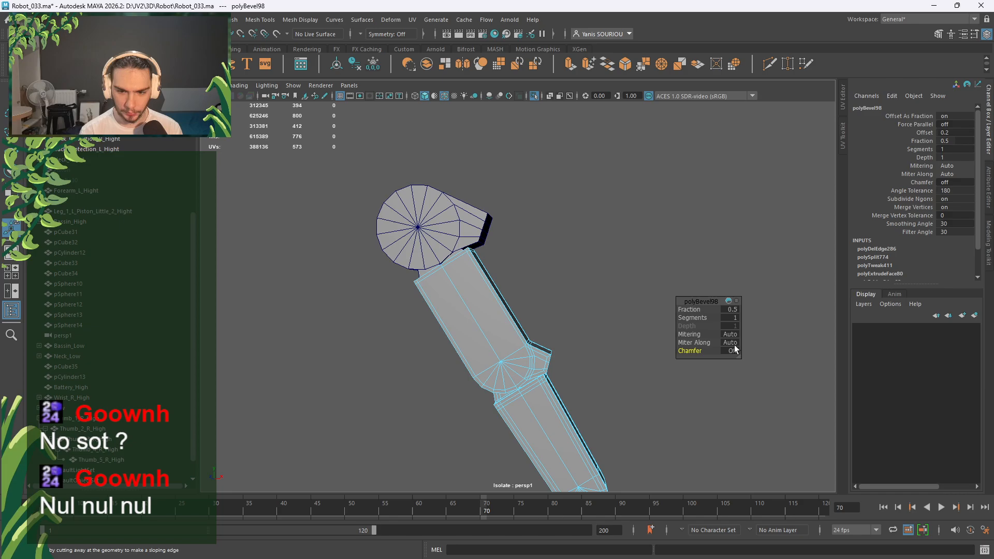
left_click(734, 317)
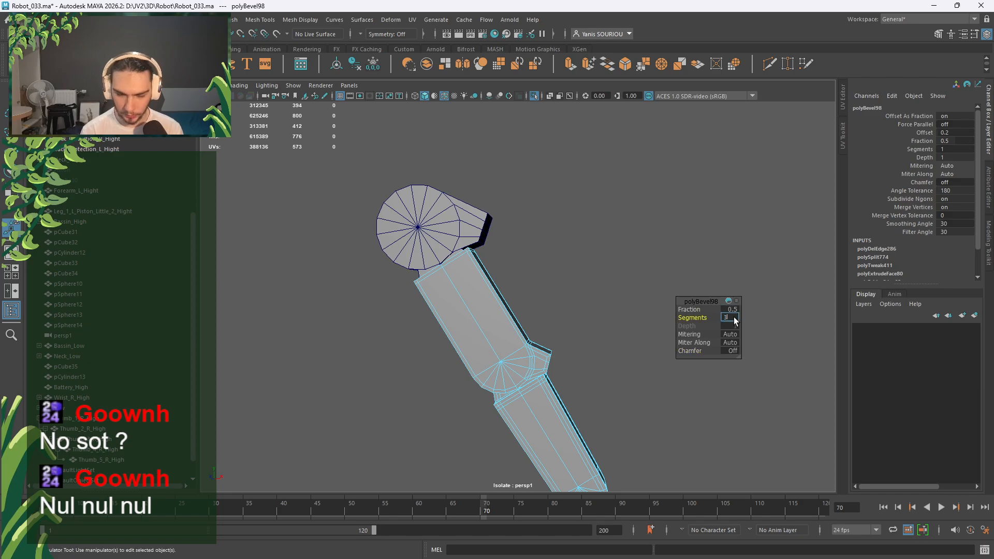
type("3")
key("Return")
scroll(559, 354, "up", 5)
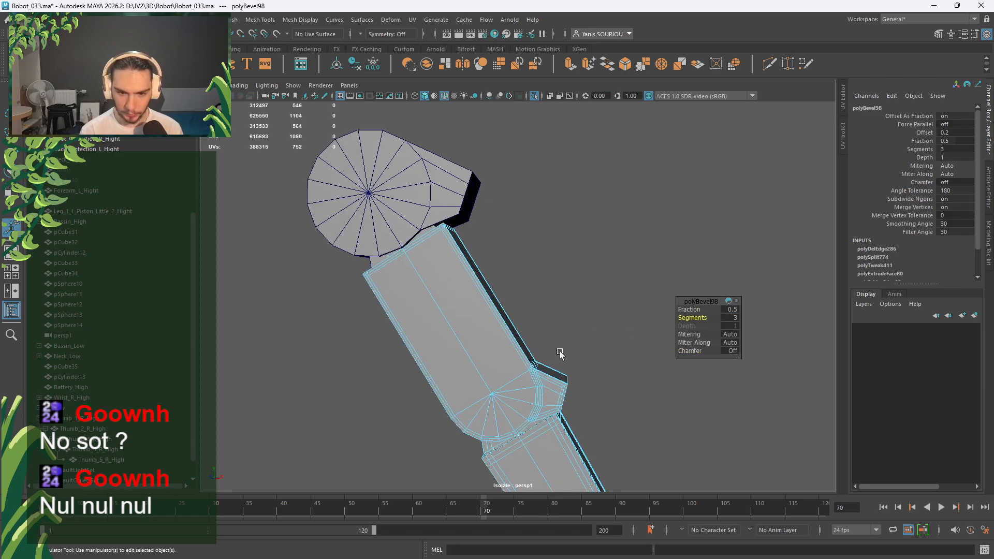
left_click_drag(538, 296, 580, 358, "alt")
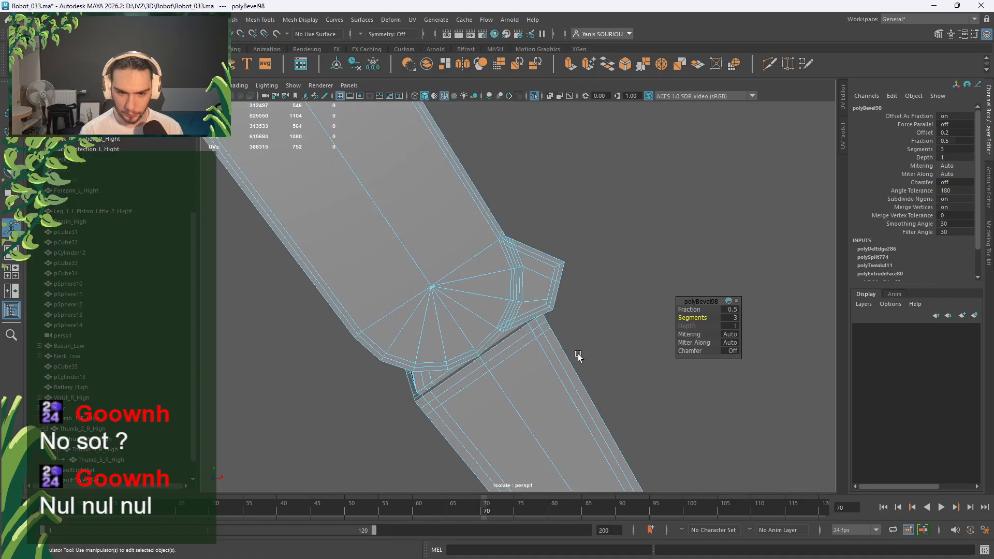
middle_click_drag(580, 357, 551, 304, "alt")
left_click_drag(694, 310, 704, 310)
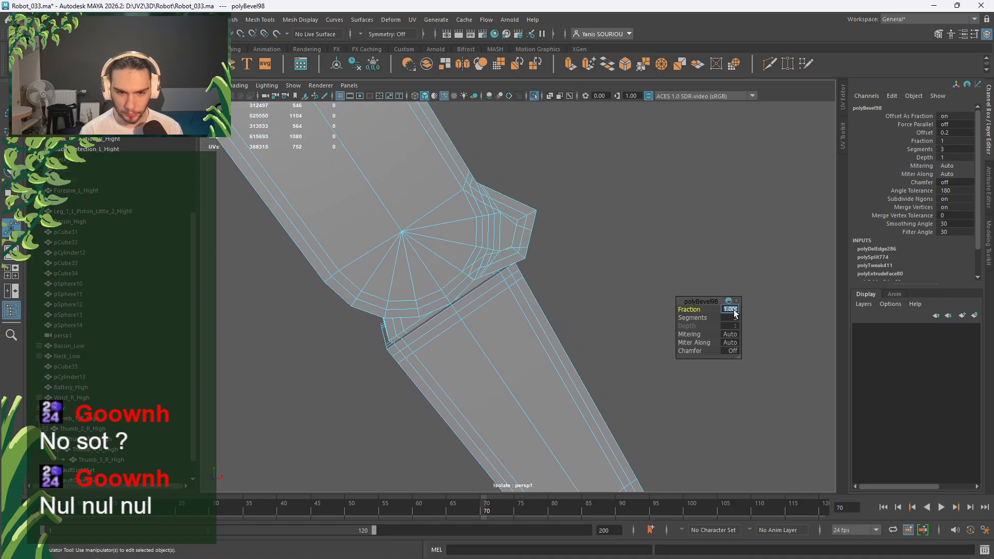
Replace the old joint bevel with a chamfer-off bevel of 3 segments at fraction 0.9.
left_click_drag(668, 275, 560, 215, "alt")
key("ctrl+z")
key("ctrl+z")
key("ctrl+z")
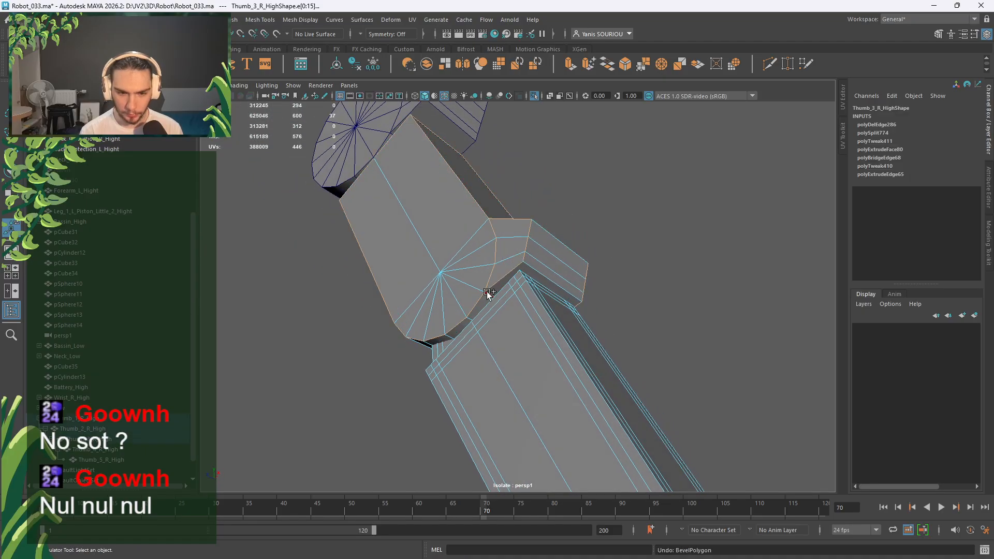
right_click_drag(655, 222, 701, 220, "shift")
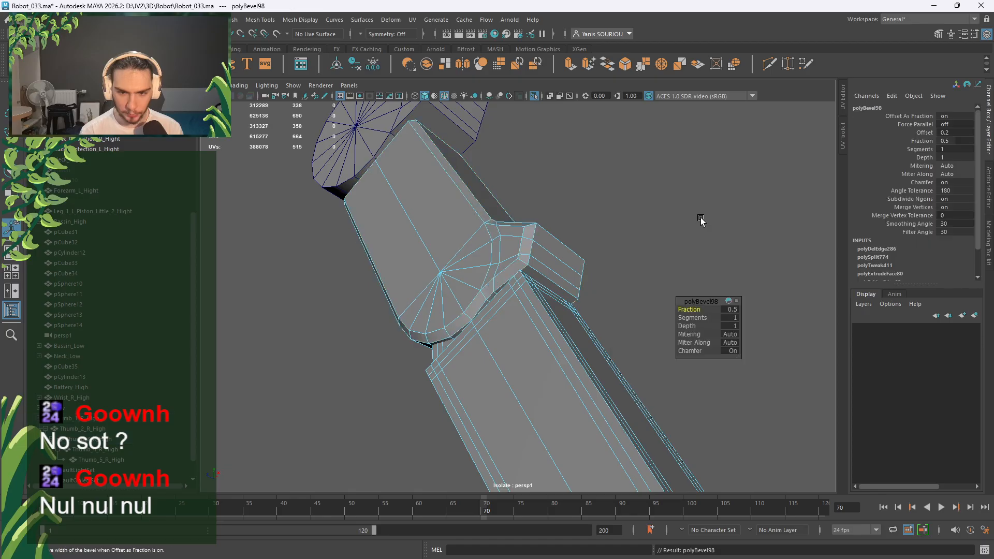
left_click(731, 350)
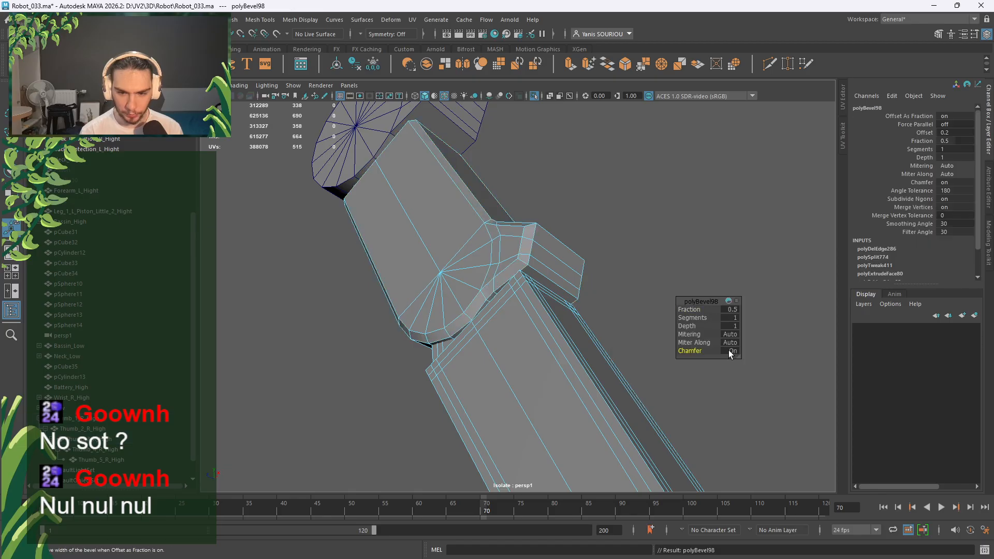
left_click(732, 318)
type("3")
key("Return")
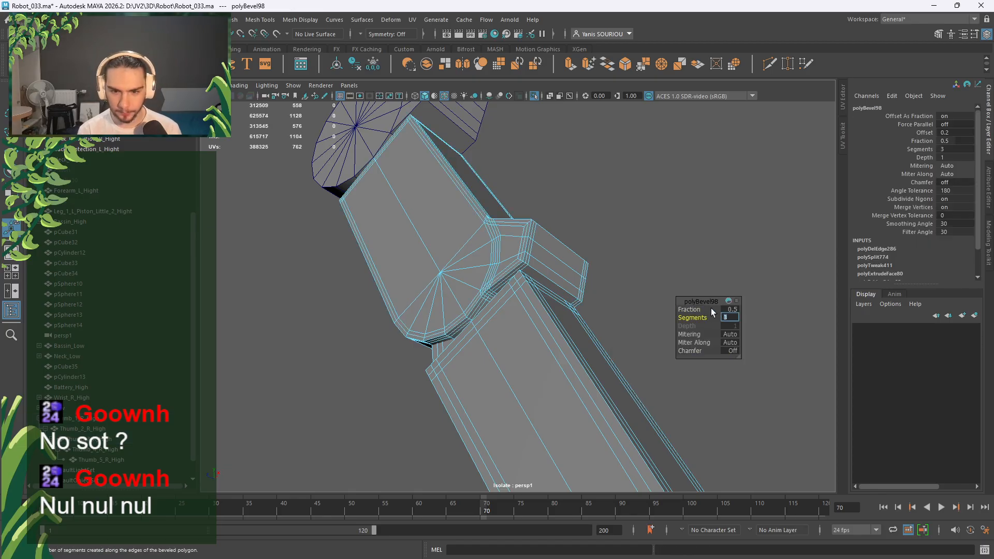
middle_click_drag(693, 310, 697, 310)
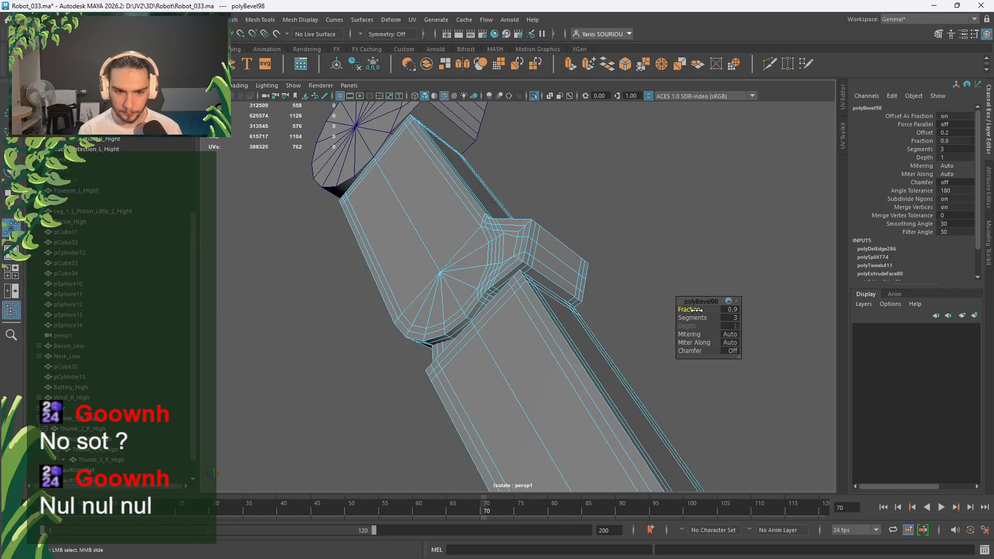
Orbit around the bevelled arm and return to edge selection mode.
left_click_drag(598, 243, 588, 262, "alt")
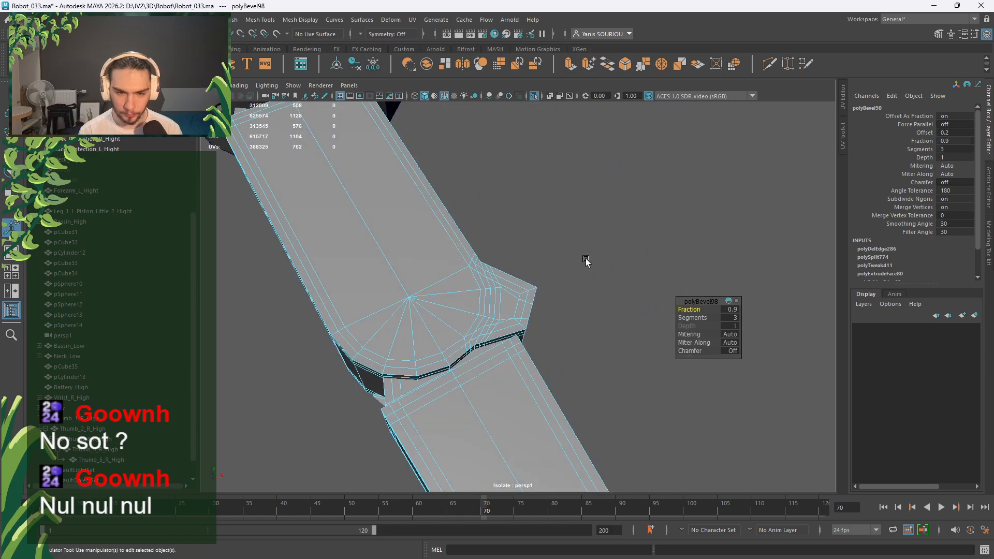
middle_click_drag(435, 192, 539, 344, "alt")
right_click_drag(539, 344, 448, 297, "alt")
left_click_drag(449, 298, 528, 227, "alt")
right_click_drag(527, 224, 567, 201)
left_click(423, 243, "shift")
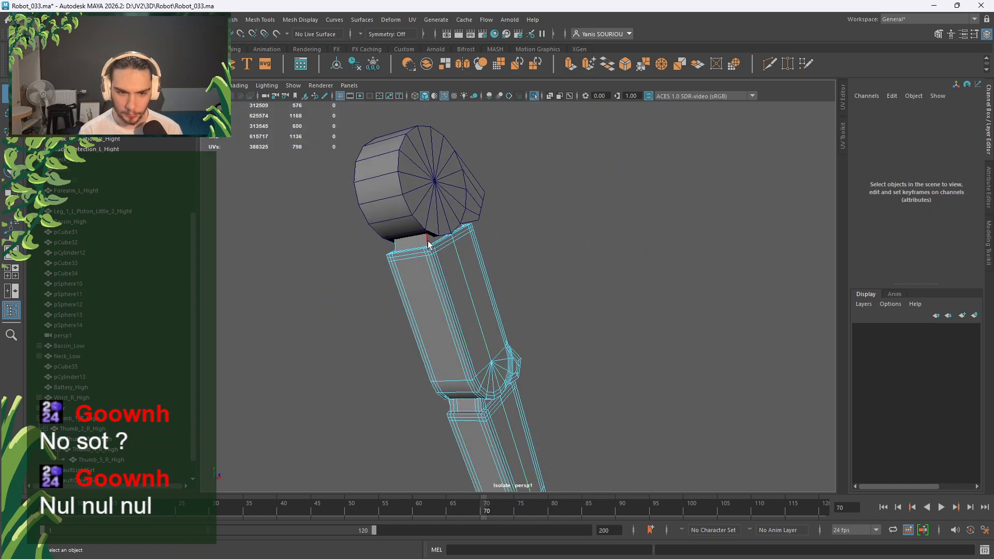
Bevel the Thumb_2_R edge loop with 2 segments and clear the selection.
double_click(406, 244)
right_click_drag(601, 238, 669, 242, "shift")
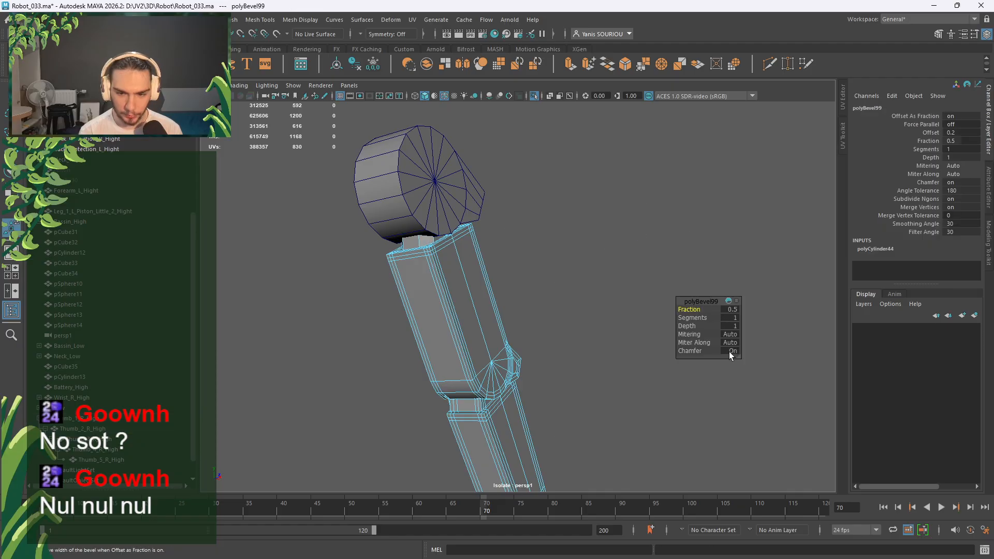
left_click(731, 318)
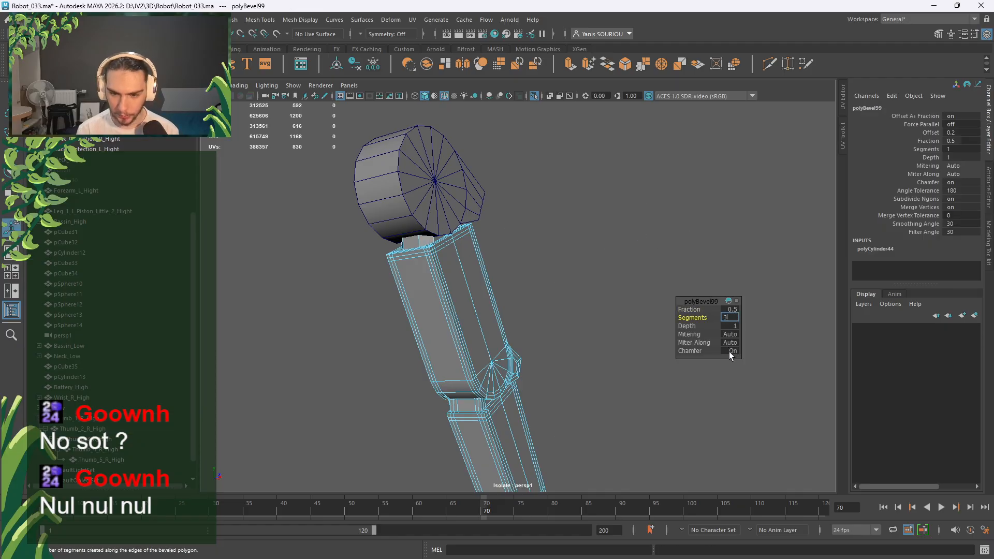
type("2")
key("Tab")
left_click(462, 203)
Select Thumb_1_R_High and the edge loop around its cap.
key("q")
right_click_drag(550, 188, 567, 156)
left_click(410, 197)
double_click(402, 191)
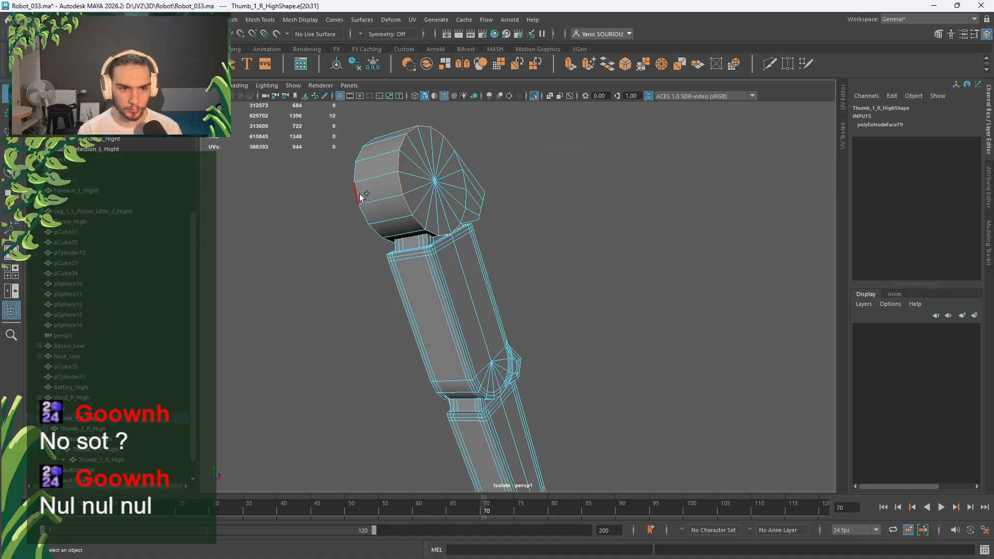
left_click_drag(525, 196, 477, 207, "alt")
scroll(477, 207, "up", 4)
middle_click_drag(477, 206, 588, 337, "alt")
scroll(588, 337, "up", 3)
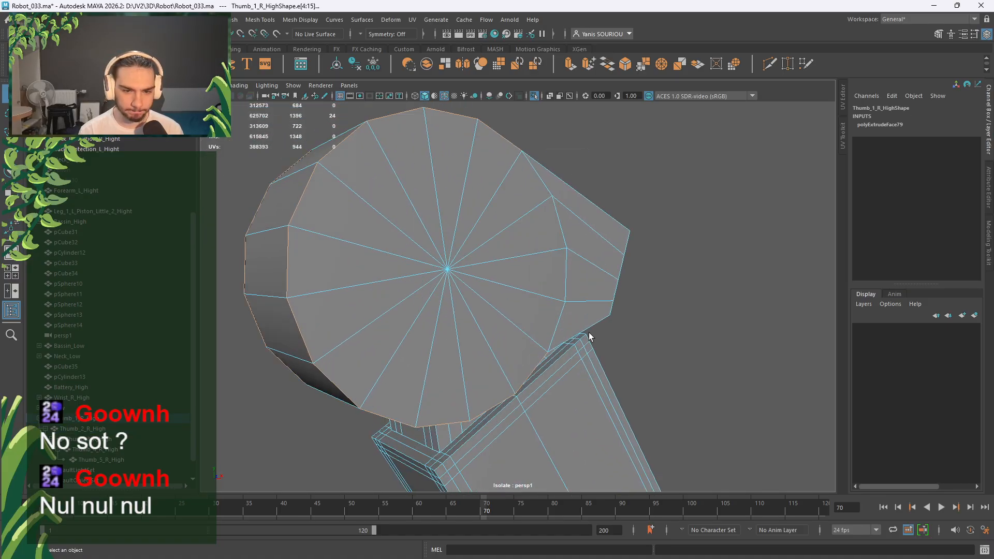
left_click_drag(588, 337, 535, 332, "alt")
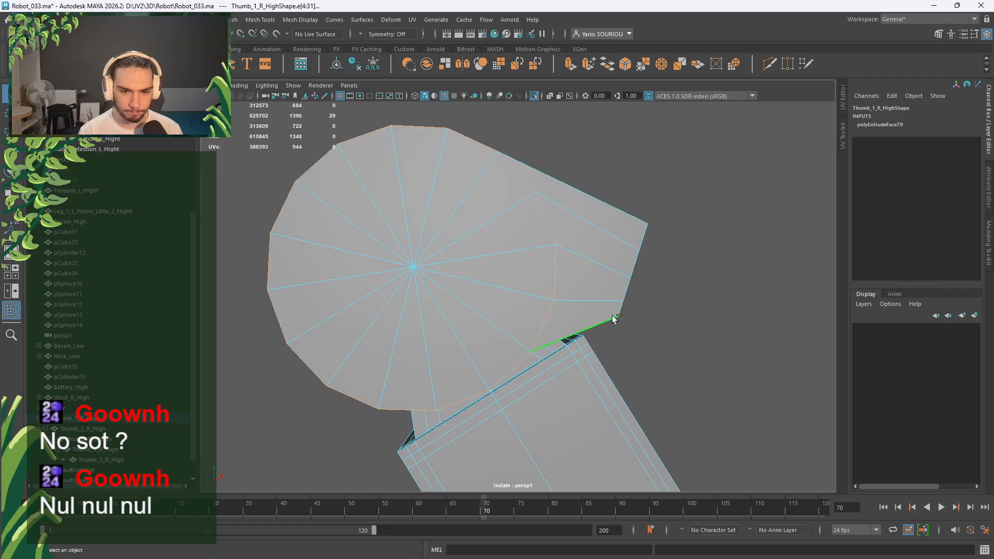
Add the top nose edge, an edge ring and the nose's front edge loop to the selection.
left_click(608, 207, "shift")
left_click_drag(642, 251, 499, 241, "alt")
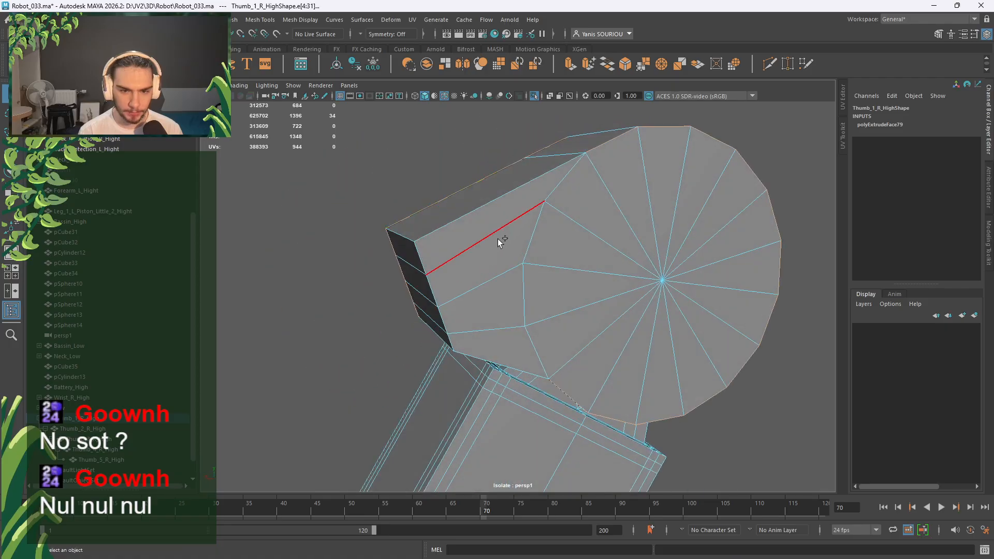
double_click(497, 206, "shift")
left_click(526, 232, "shift")
key("ctrl+z")
key("ctrl+z")
key("ctrl+z")
key("ctrl+z")
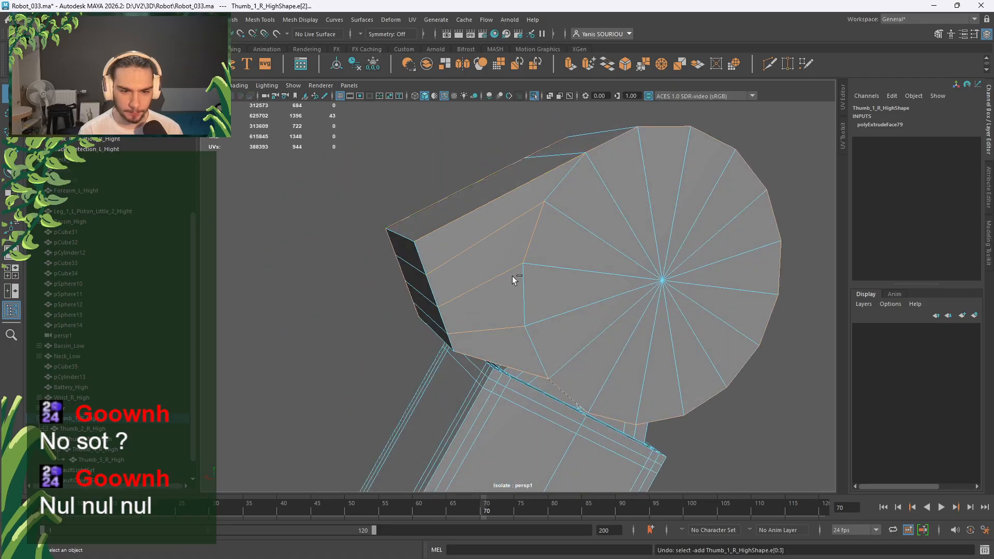
double_click(440, 286, "shift")
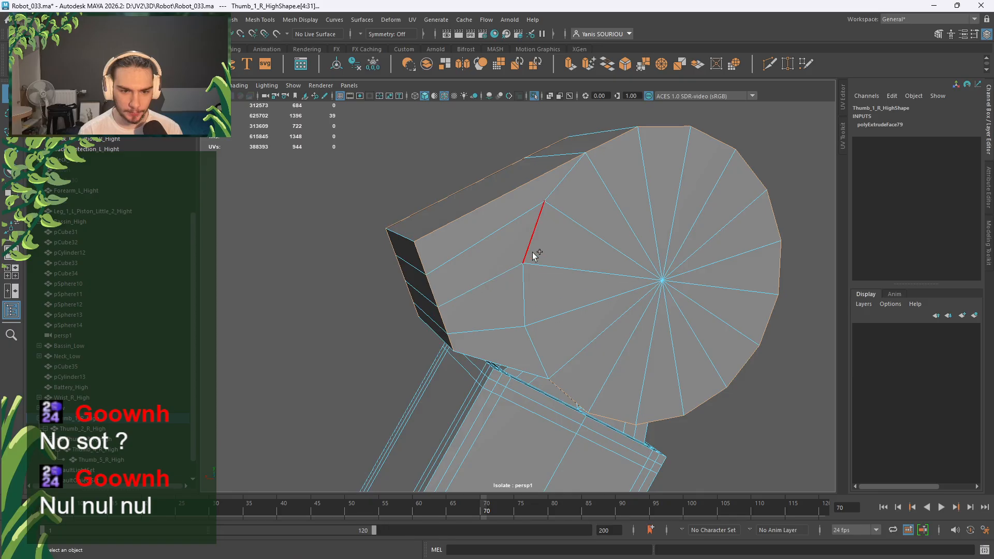
left_click(510, 362, "shift")
Add the lower edge and bevel the selected cap edges.
left_click_drag(511, 362, 521, 270, "alt")
left_click(537, 322, "shift")
left_click_drag(537, 322, 570, 220, "alt")
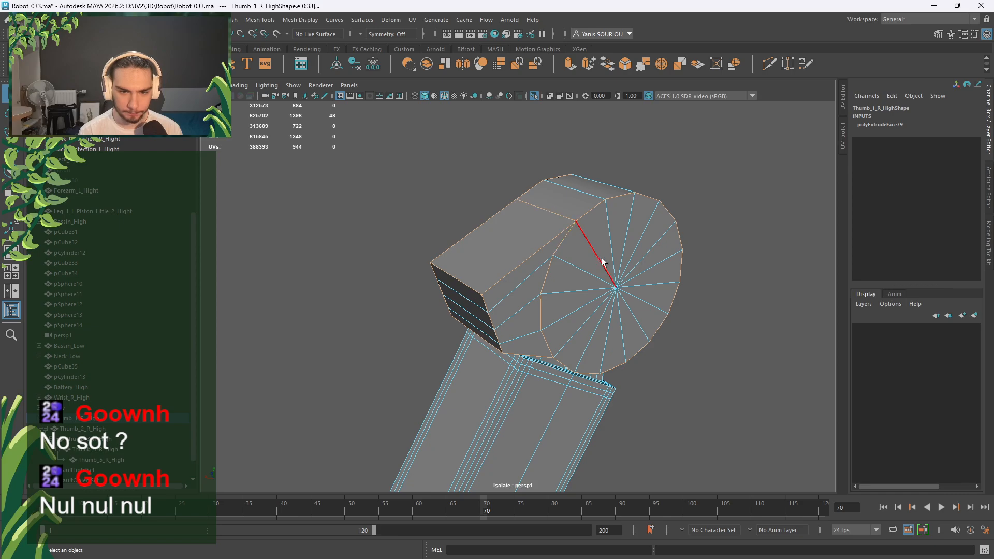
left_click_drag(603, 261, 564, 249, "alt")
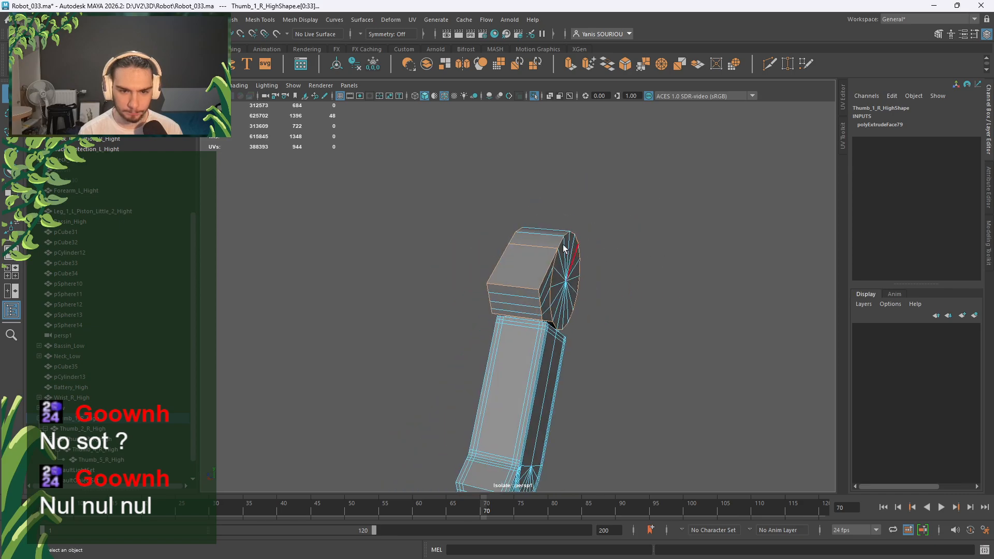
left_click_drag(628, 278, 526, 209, "alt")
right_click_drag(526, 209, 567, 209, "shift")
left_click_drag(541, 233, 562, 280, "alt")
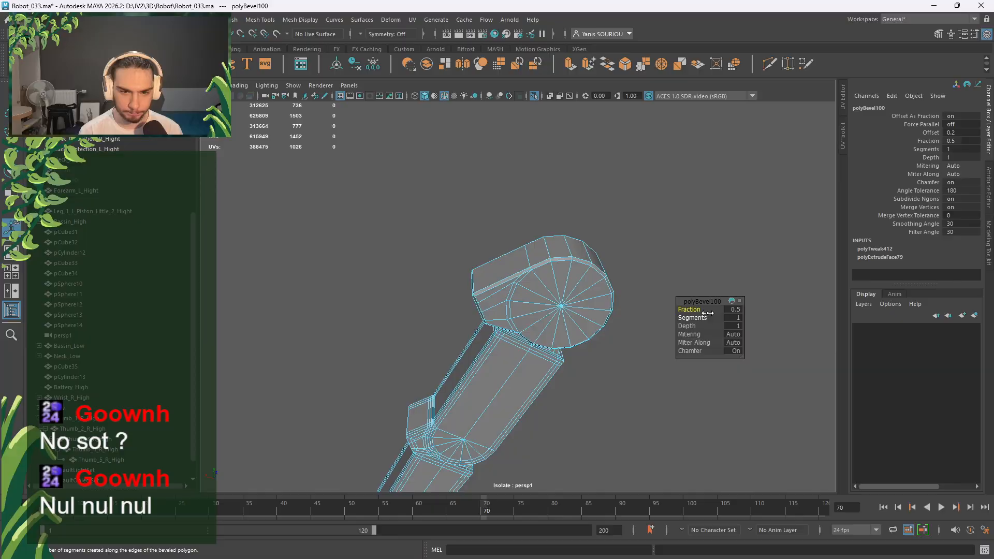
Set the cap bevel to 3 segments, chamfer off, fraction 0.9.
left_click(738, 318)
type("3")
key("Return")
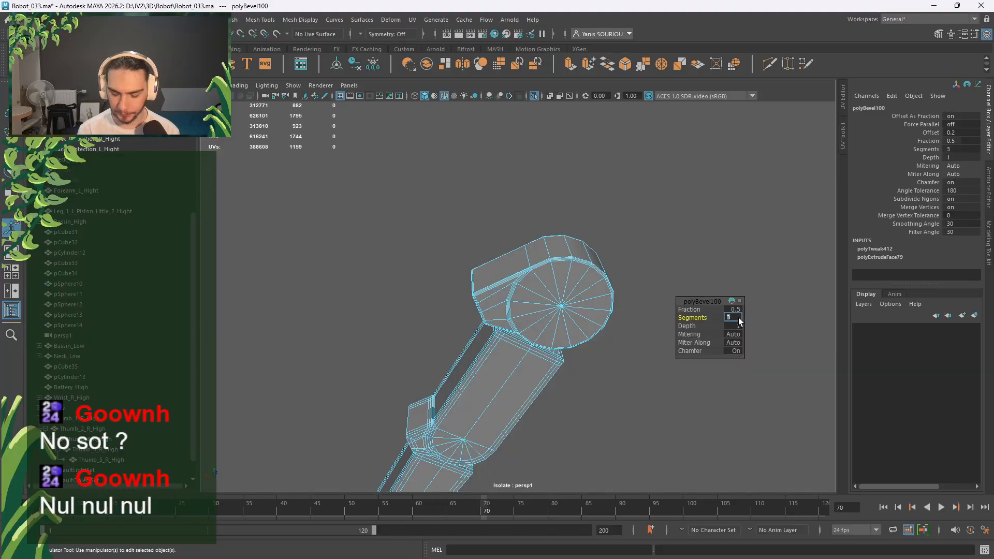
left_click(735, 350)
left_click_drag(695, 310, 706, 312)
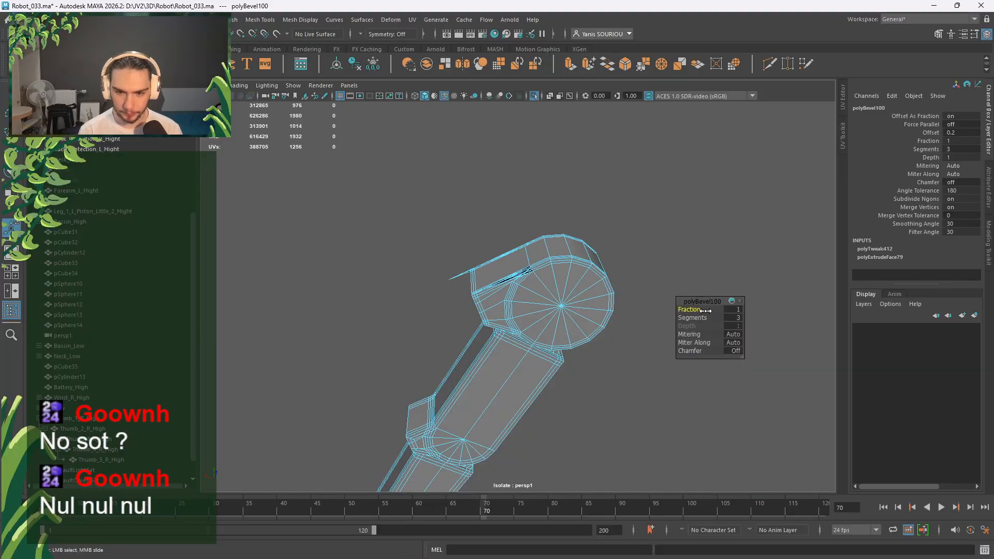
left_click(732, 310)
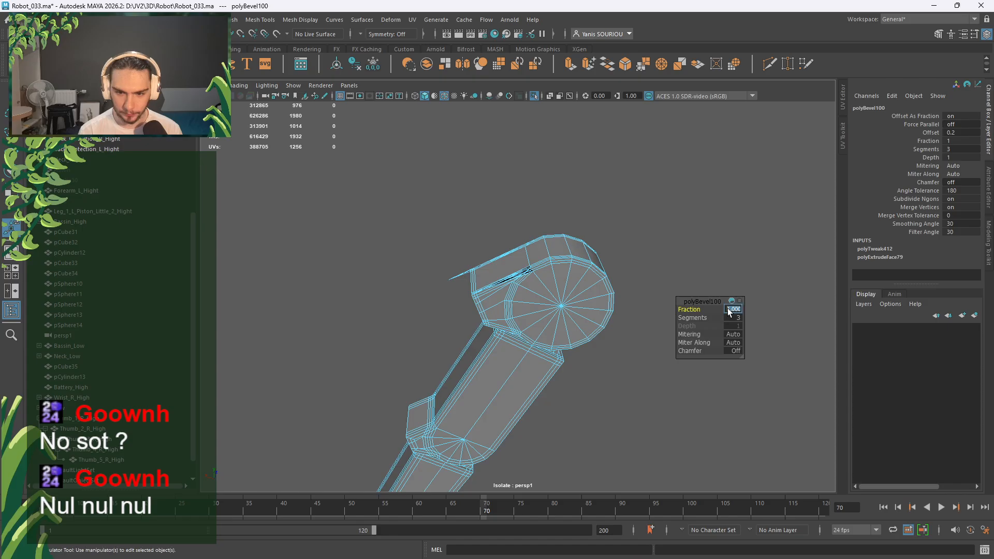
type("0.9")
Inspect the result, then undo the bevel entirely.
scroll(548, 291, "up", 5)
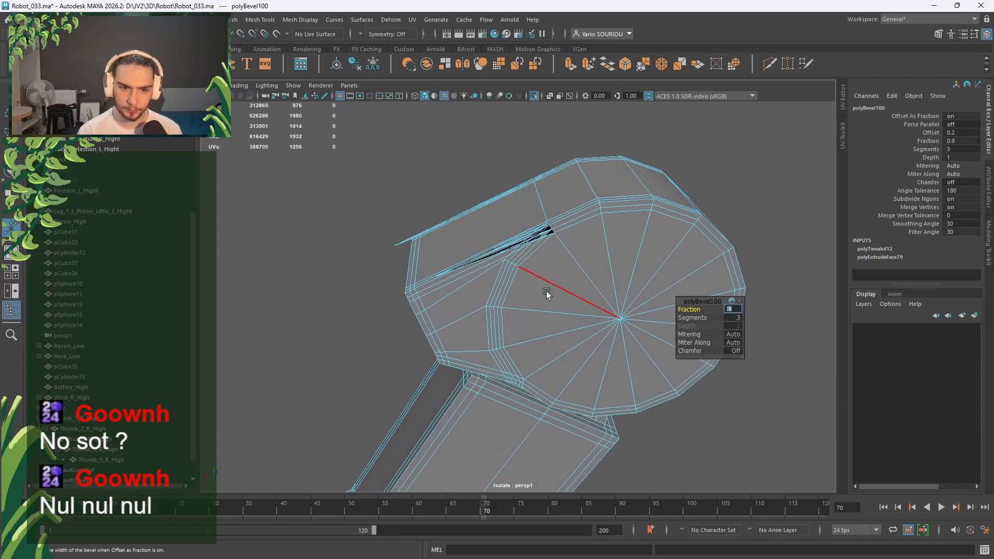
left_click_drag(548, 290, 533, 275, "alt")
scroll(534, 275, "up", 5)
key("ctrl+z")
key("ctrl+z")
key("ctrl+z")
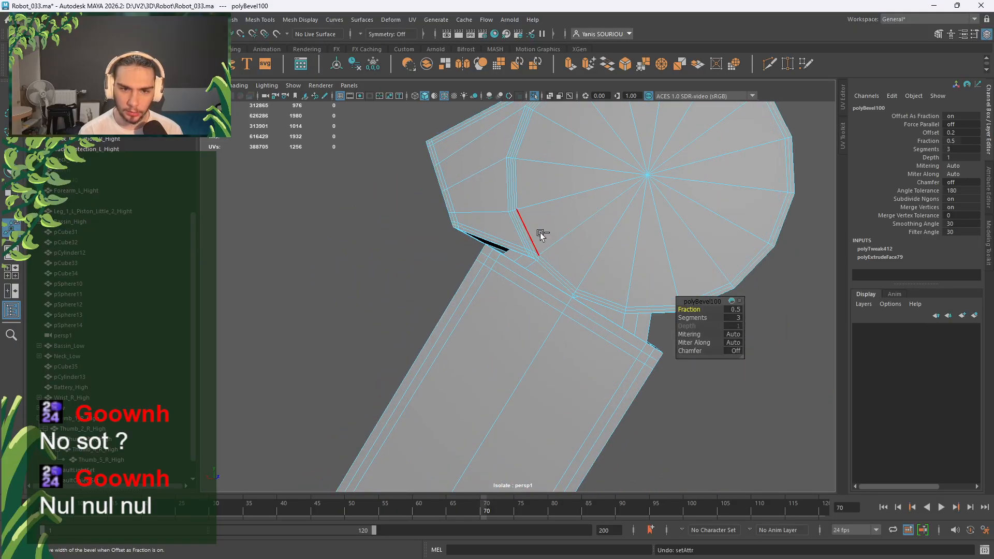
middle_click_drag(544, 197, 515, 344, "alt")
key("ctrl+z")
left_click_drag(529, 309, 557, 325, "alt")
key("ctrl+z")
Reapply the cap bevel with chamfer off, 3 segments and fraction 0.9, then select the whole Thumb_1_R_High.
right_click_drag(493, 183, 559, 184, "shift")
left_click(737, 352)
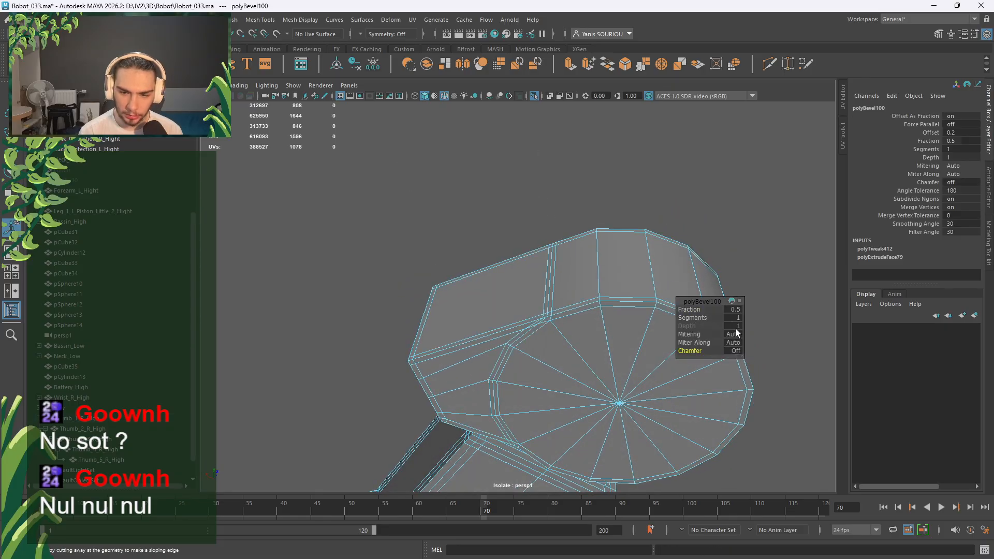
type("3")
key("Return")
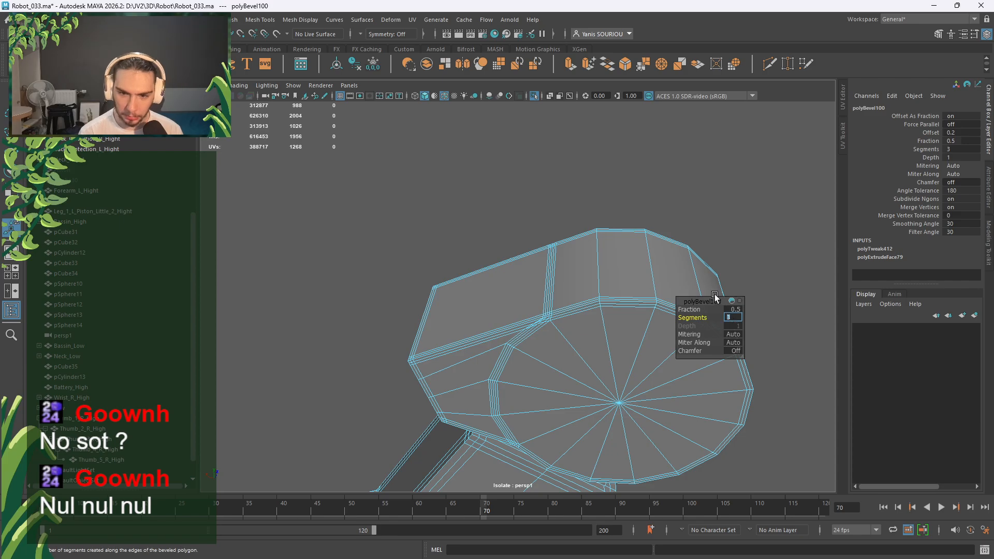
left_click_drag(700, 311, 704, 310)
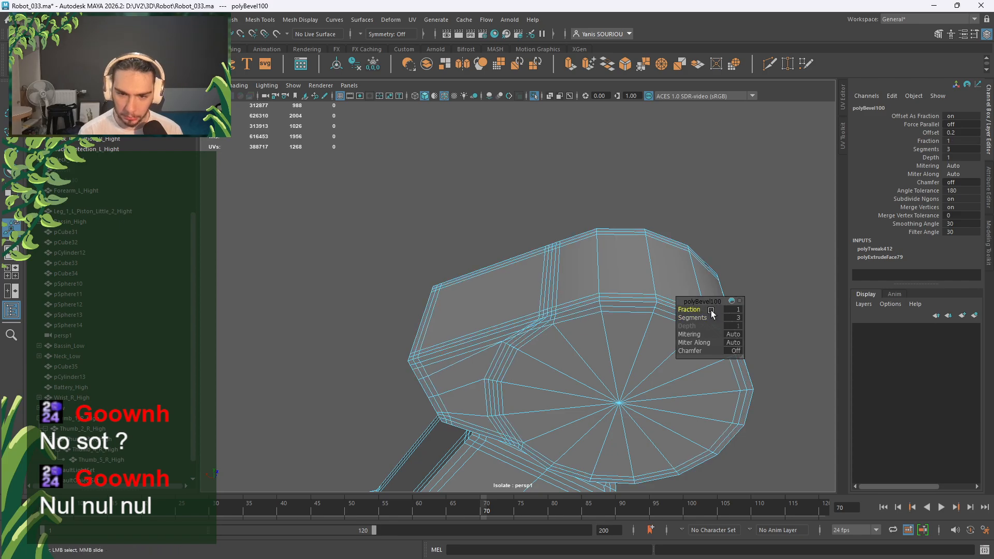
left_click(727, 310)
key("Return")
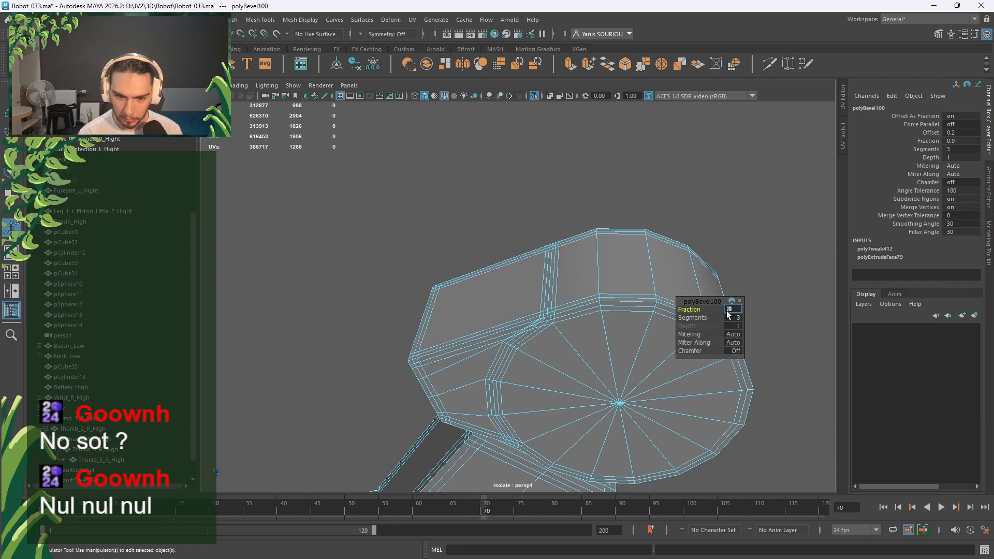
right_click_drag(524, 257, 573, 335, "alt")
left_click_drag(573, 335, 744, 339, "alt")
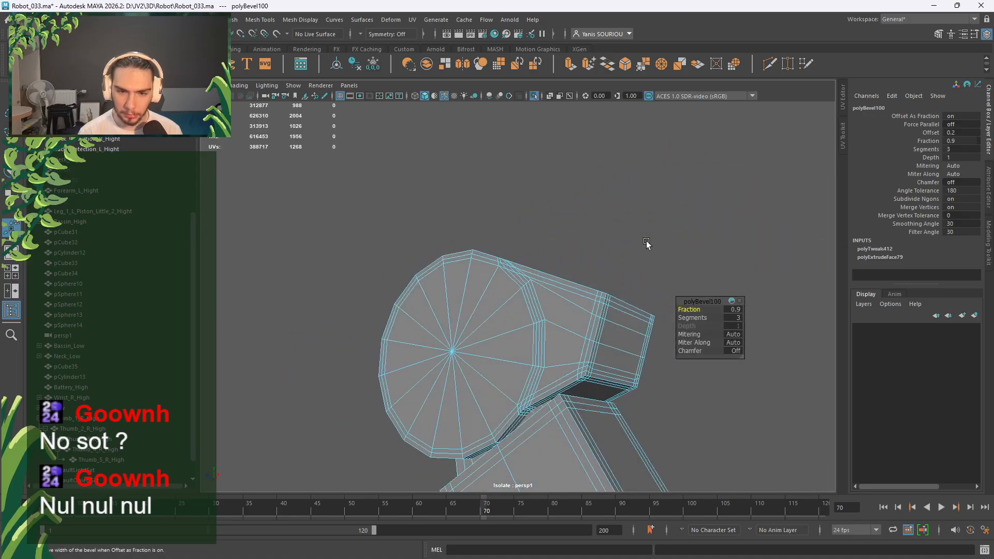
right_click_drag(646, 244, 575, 298)
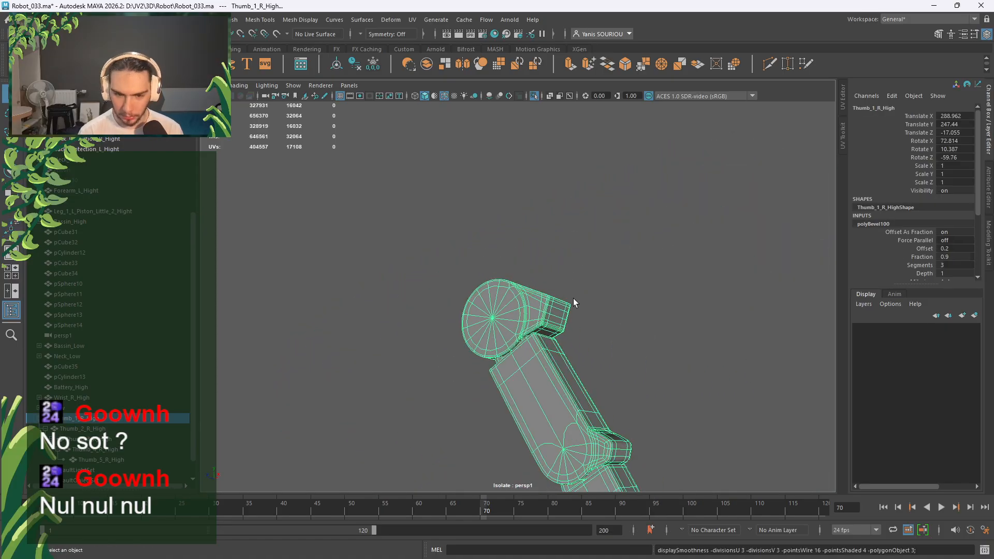
Deselect the thumb, turn off wireframe-on-shaded and exit Isolate Select to show the whole robot.
left_click(586, 363)
left_click(444, 95)
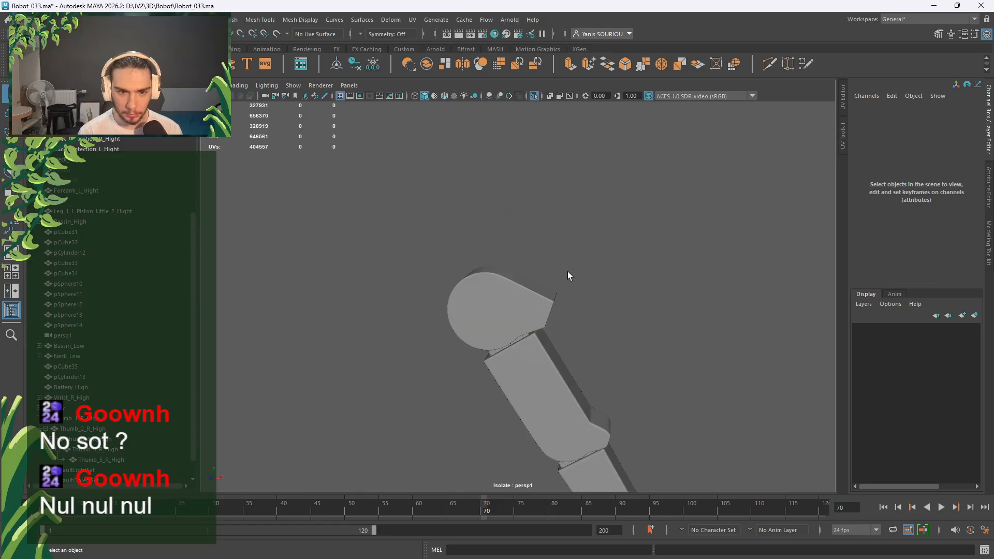
mouse_move(568, 275)
left_mouse_down("alt")
mouse_move(580, 173)
mouse_move(606, 240)
mouse_move(473, 244)
mouse_move(406, 259)
mouse_move(371, 296)
mouse_move(489, 251)
mouse_move(440, 249)
mouse_move(515, 290)
mouse_move(663, 268)
left_mouse_up("alt")
left_click(534, 96)
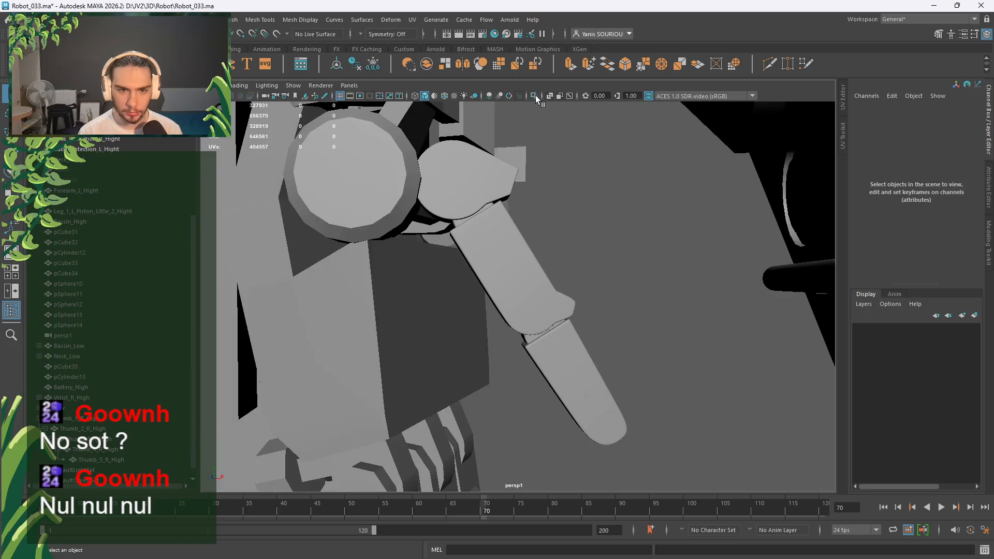
left_click_drag(539, 119, 565, 243, "alt")
Parent Thumb_1_R_High under Hand_R_Wheel_Front_High in the Outliner.
left_click(493, 215)
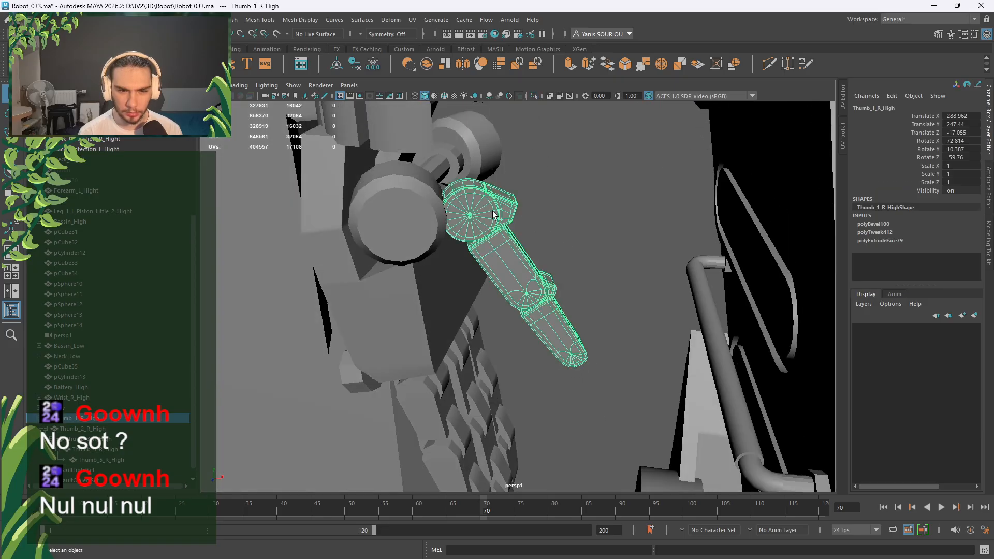
left_click(38, 420)
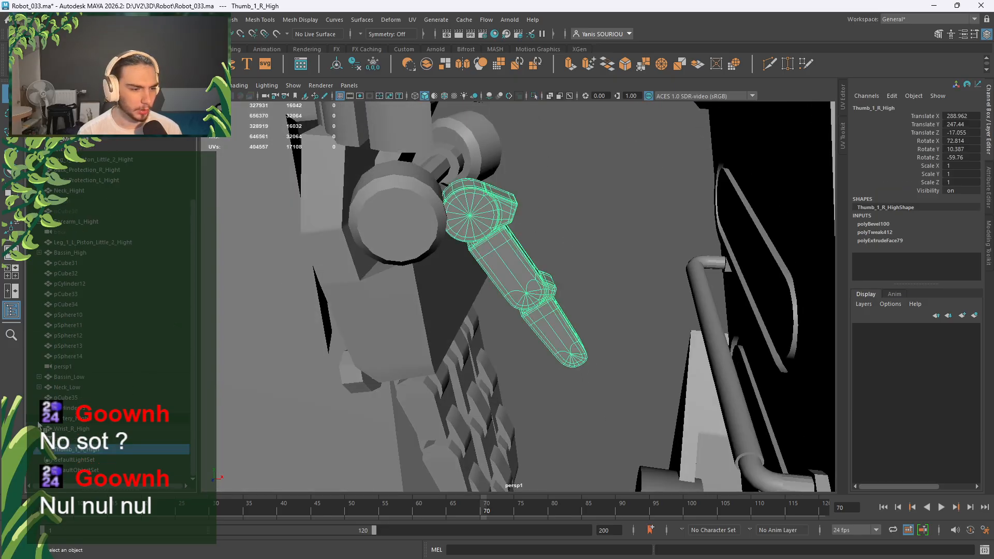
left_click(39, 429, "shift")
scroll(108, 442, "down", 10)
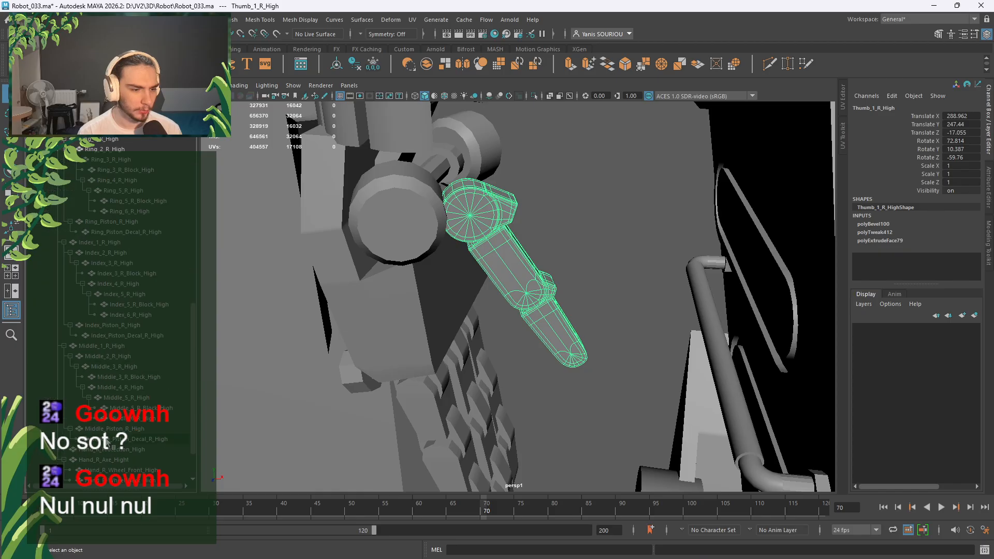
left_click(407, 228)
scroll(147, 451, "down", 2)
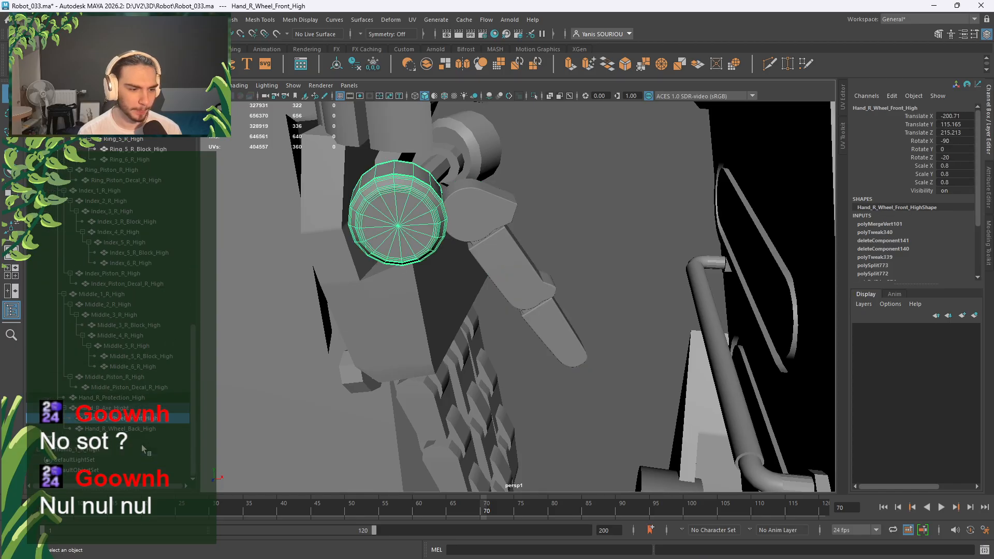
left_click(101, 451)
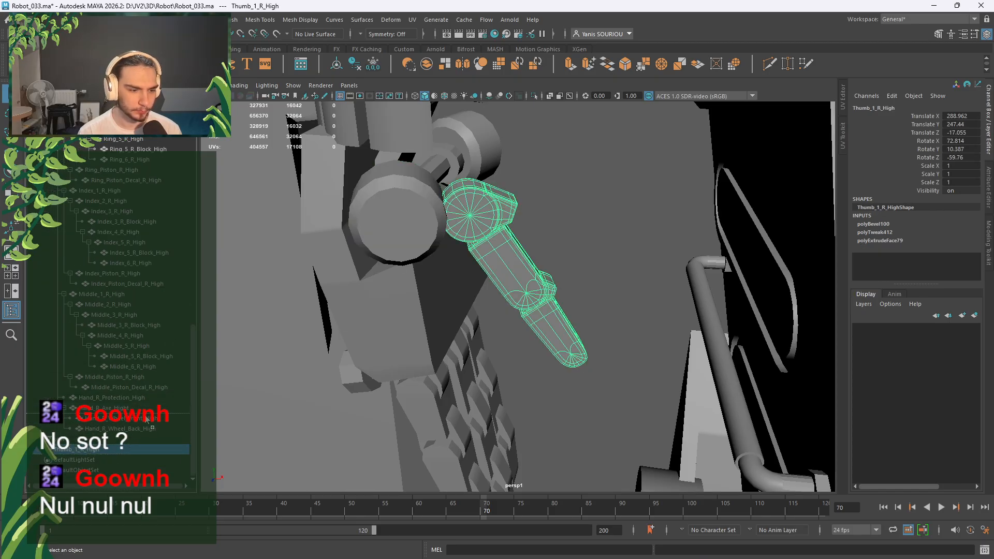
middle_click_drag(143, 422, 143, 420)
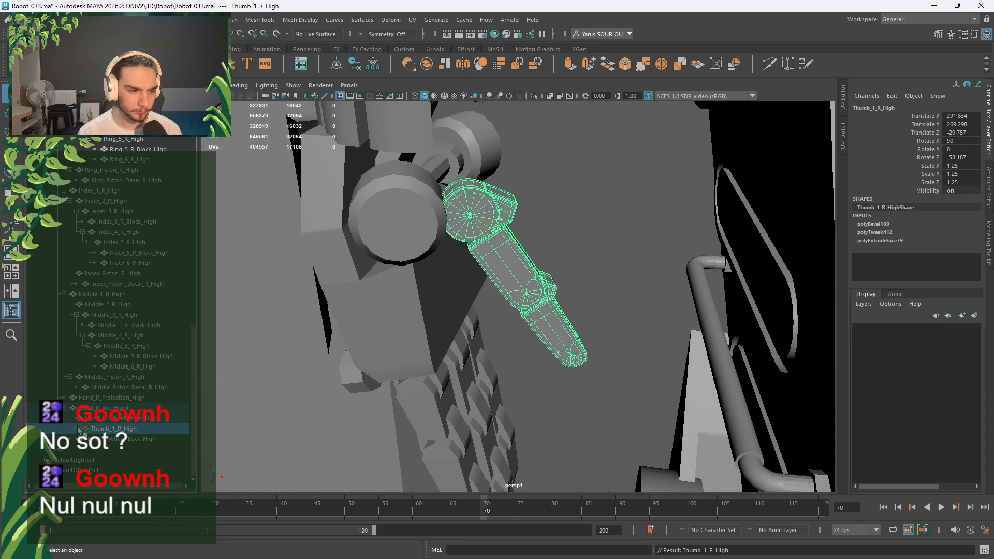
Collapse the Wrist_R_High hierarchy and reselect the thumb to check its new parent.
scroll(77, 430, "up", 6)
left_click(39, 211)
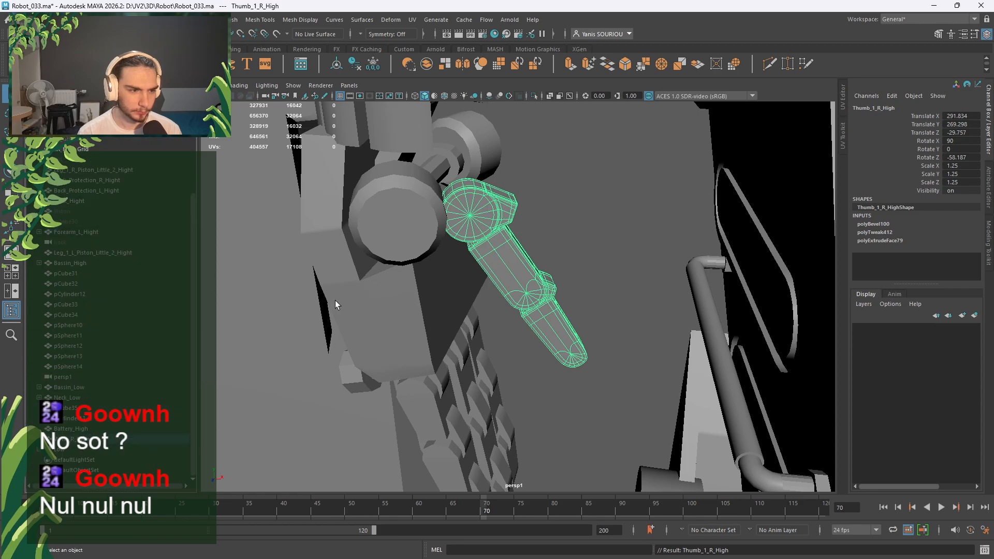
scroll(543, 240, "down", 5)
left_click(543, 238)
scroll(538, 241, "down", 3)
left_click_drag(494, 248, 532, 296, "alt")
scroll(565, 280, "down", 4)
scroll(512, 279, "up", 7)
left_click(499, 255)
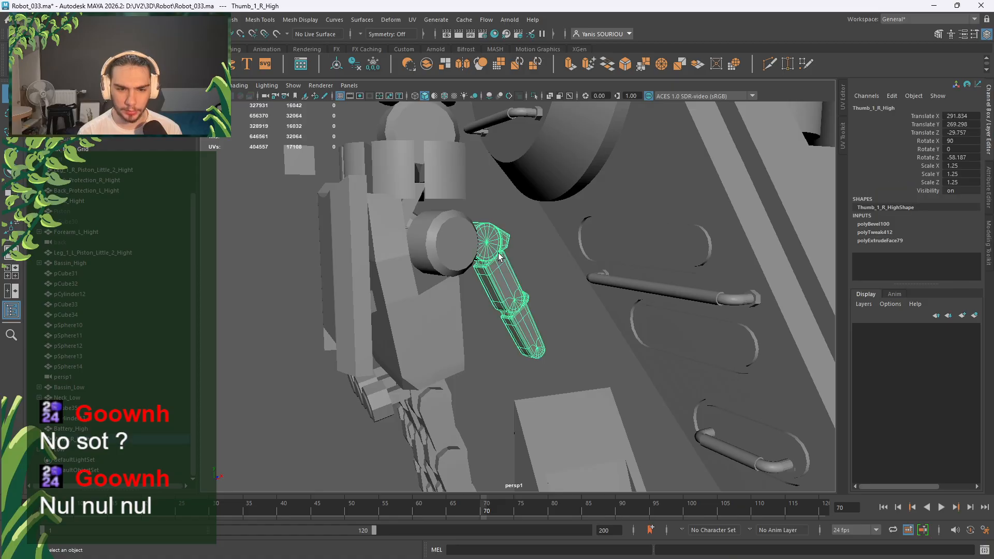
Orbit and pan around the robots to a close front view of the hips.
left_click(536, 263)
scroll(536, 263, "down", 5)
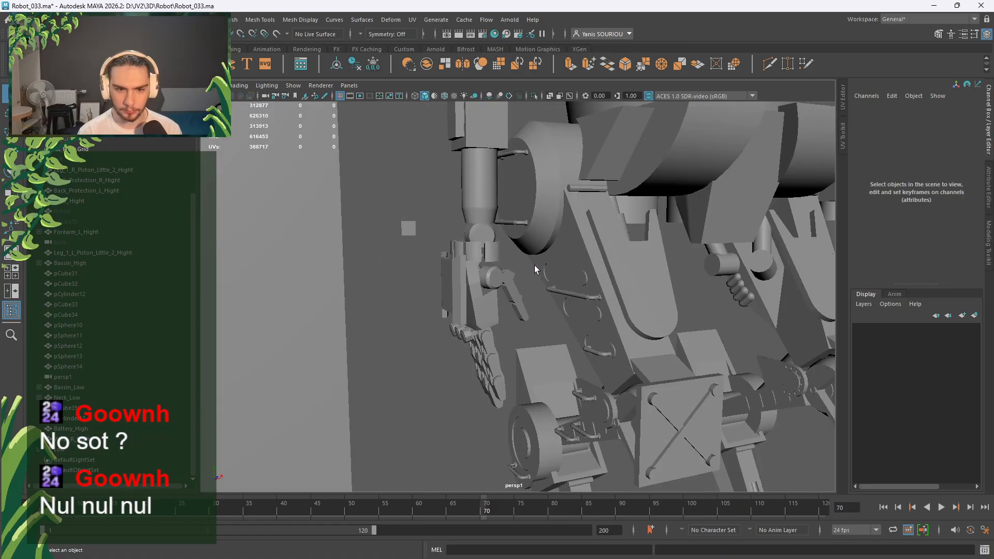
left_click_drag(536, 263, 557, 318, "alt")
scroll(482, 306, "up", 4)
scroll(520, 301, "down", 5)
scroll(558, 270, "up", 3)
left_click(367, 169)
scroll(444, 229, "down", 5)
left_click_drag(444, 228, 466, 295, "alt")
scroll(479, 282, "up", 5)
middle_click_drag(478, 282, 474, 263, "alt")
left_click_drag(474, 263, 497, 272, "alt")
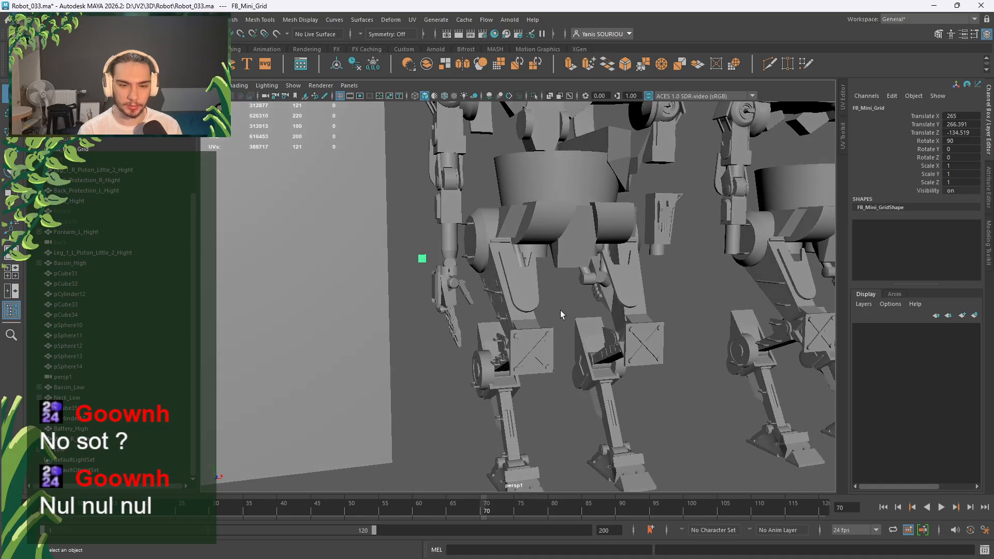
left_click(556, 313)
left_click_drag(474, 317, 583, 300, "alt")
Switch to the four-view layout, then enlarge the front view.
key("space")
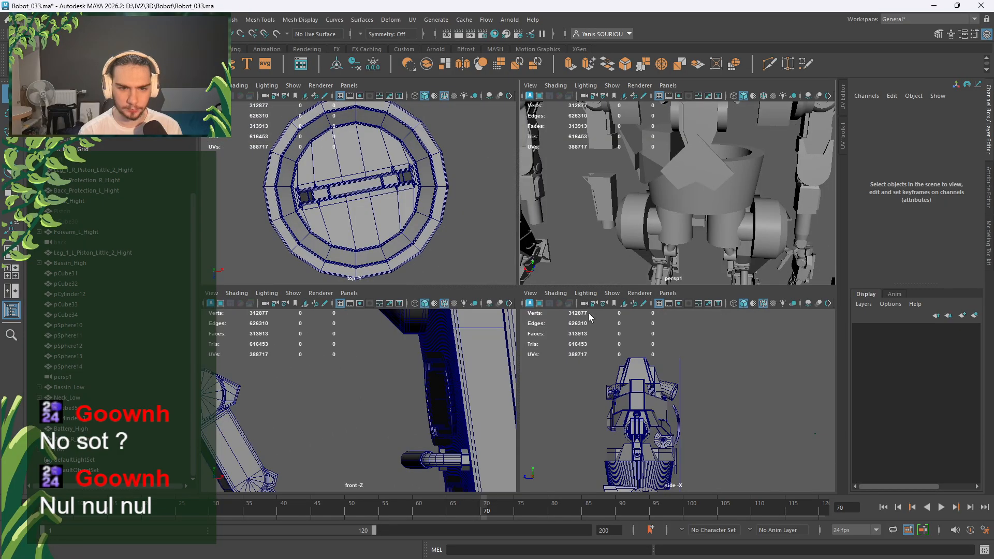
key("space")
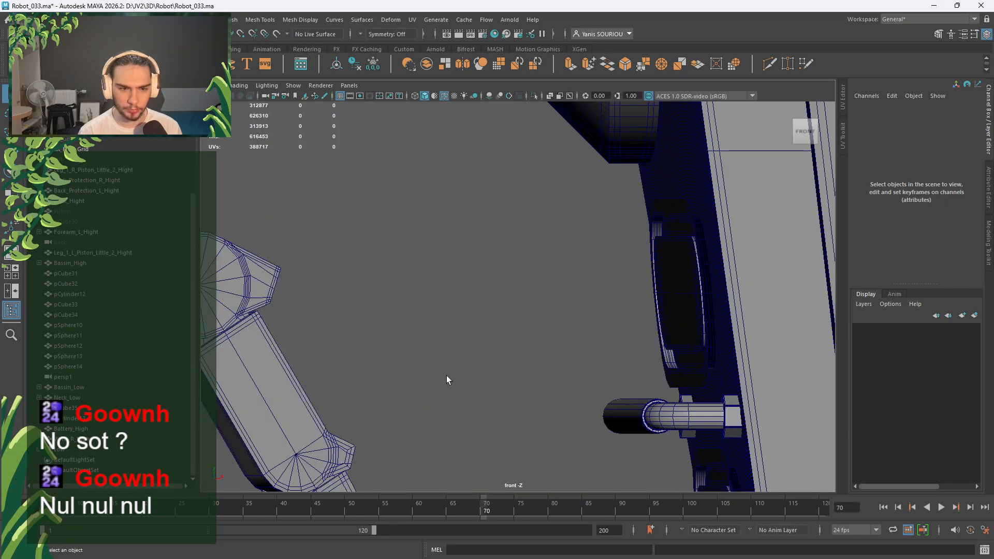
scroll(446, 375, "down", 12)
scroll(453, 336, "down", 8)
scroll(454, 329, "up", 3)
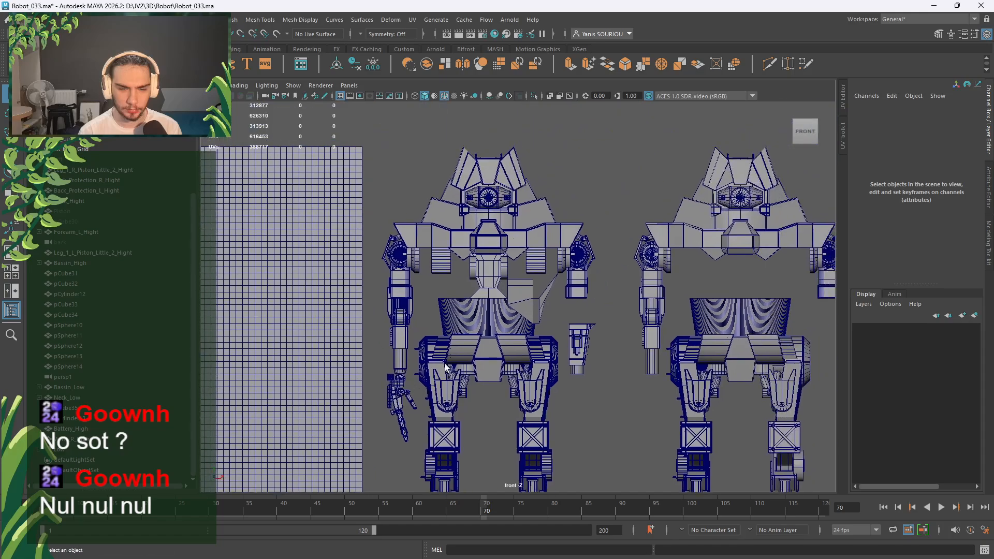
View the robot from the back and select the neck block pCube35.
key("space")
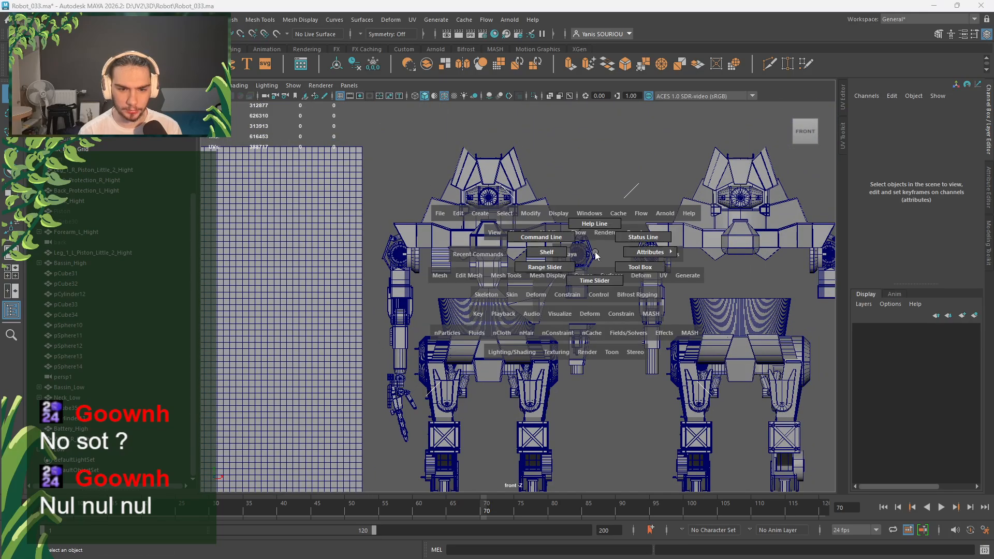
left_click_drag(570, 254, 549, 267)
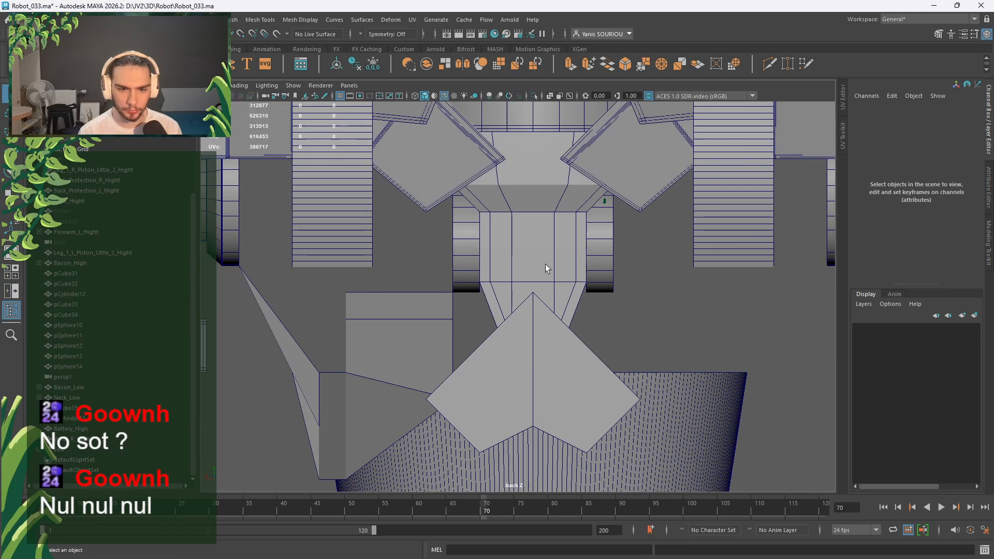
scroll(480, 296, "down", 3)
left_click(437, 317)
scroll(436, 317, "up", 3)
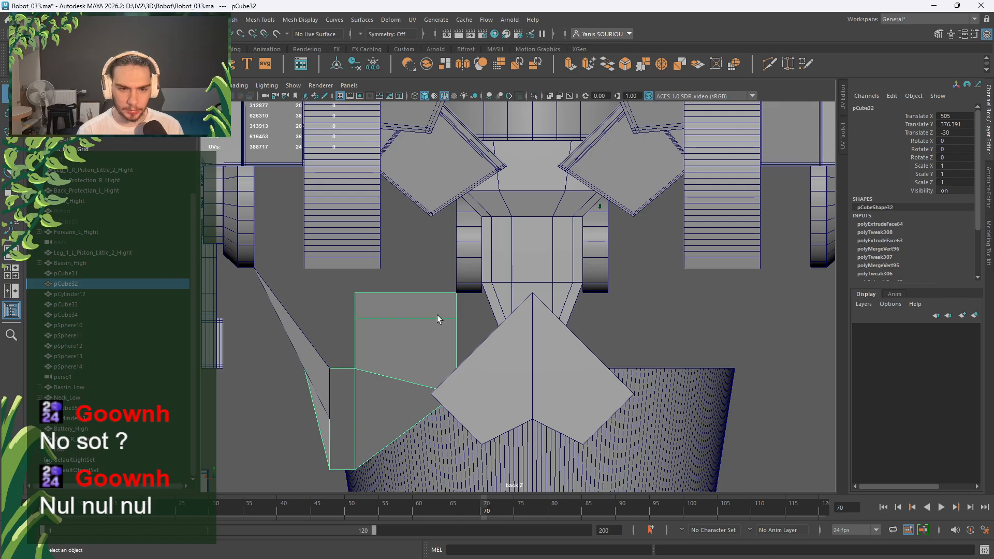
left_click(570, 256)
Maximise the perspective view, frame the neck block pCube35 and isolate it.
key("space")
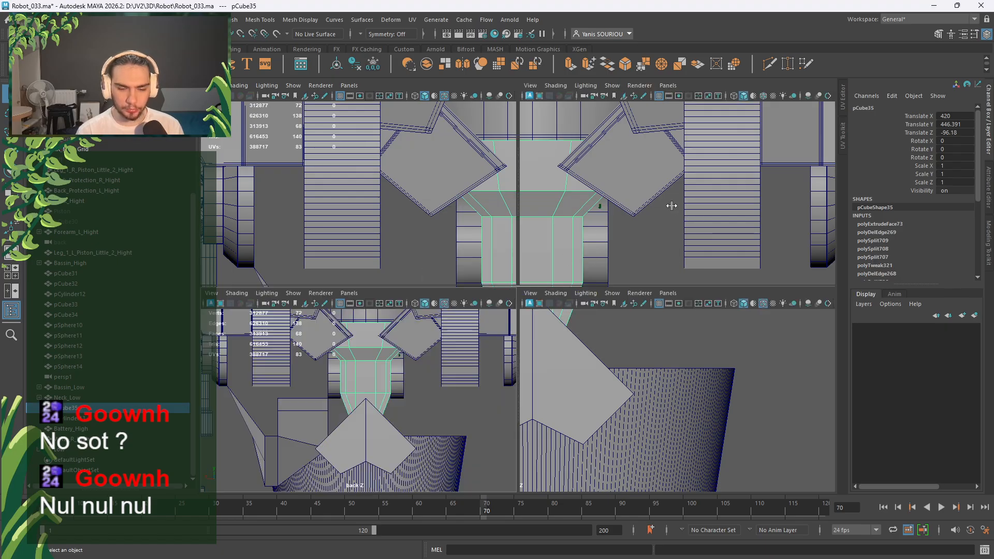
key("space")
key("f")
left_click_drag(537, 284, 512, 323, "alt")
left_click(534, 96)
left_click_drag(500, 244, 664, 234, "alt")
Switch pCube35 to edge selection and pick its left vertical edge.
right_click_drag(663, 229, 662, 200)
left_click_drag(661, 200, 524, 234, "alt")
left_click(441, 216)
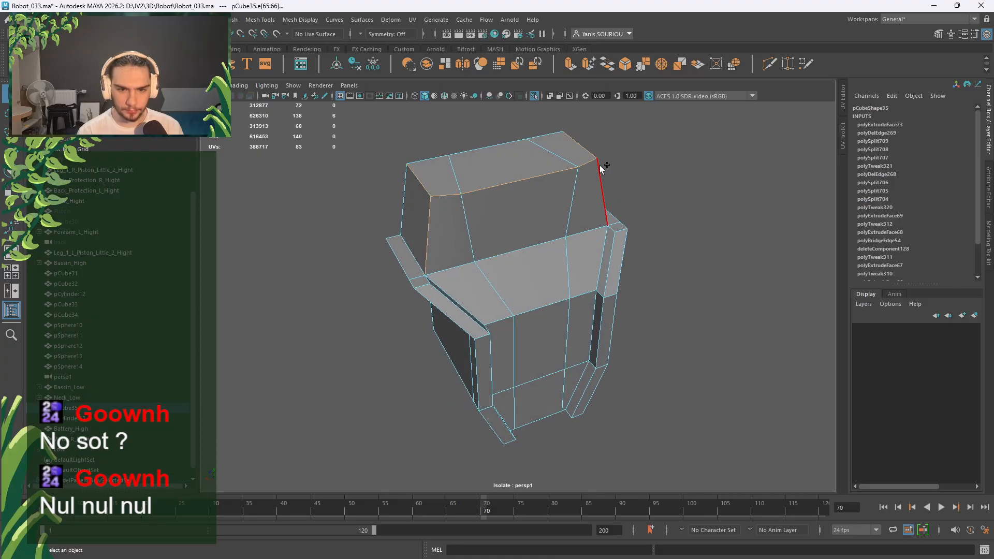
left_click_drag(668, 197, 529, 206, "alt")
right_click_drag(529, 206, 551, 226, "alt")
left_click_drag(551, 227, 638, 250, "alt")
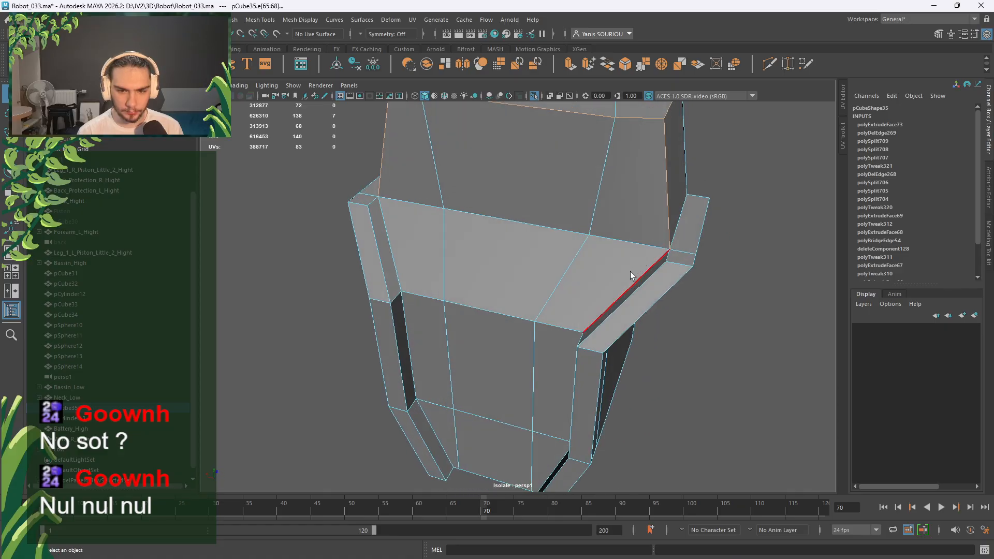
Add the left rim, front, dark strip and right bottom edges to the selection.
left_click(373, 191, "shift")
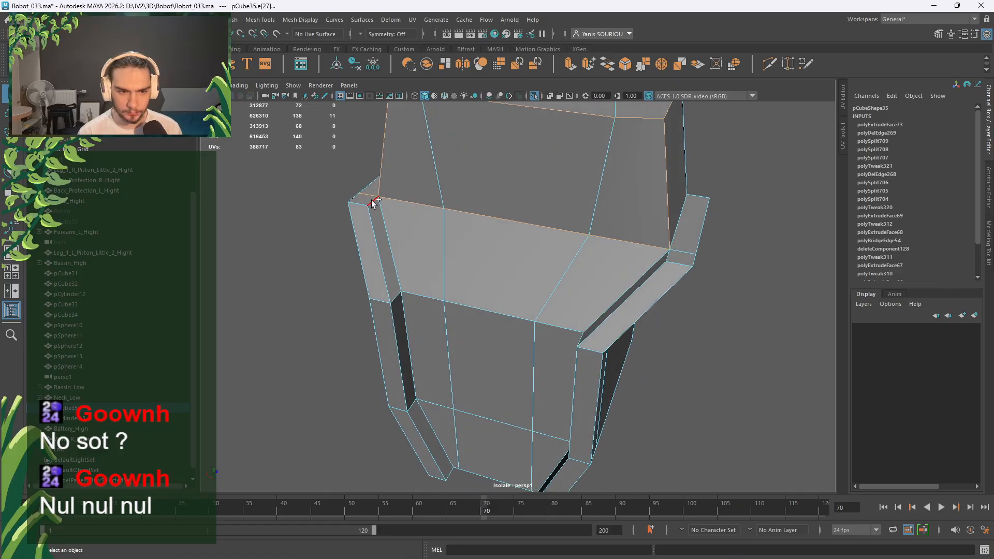
left_click(374, 201, "shift")
left_click(364, 204, "shift")
left_click(376, 223, "shift")
left_click(396, 238, "shift")
left_click(423, 293, "shift")
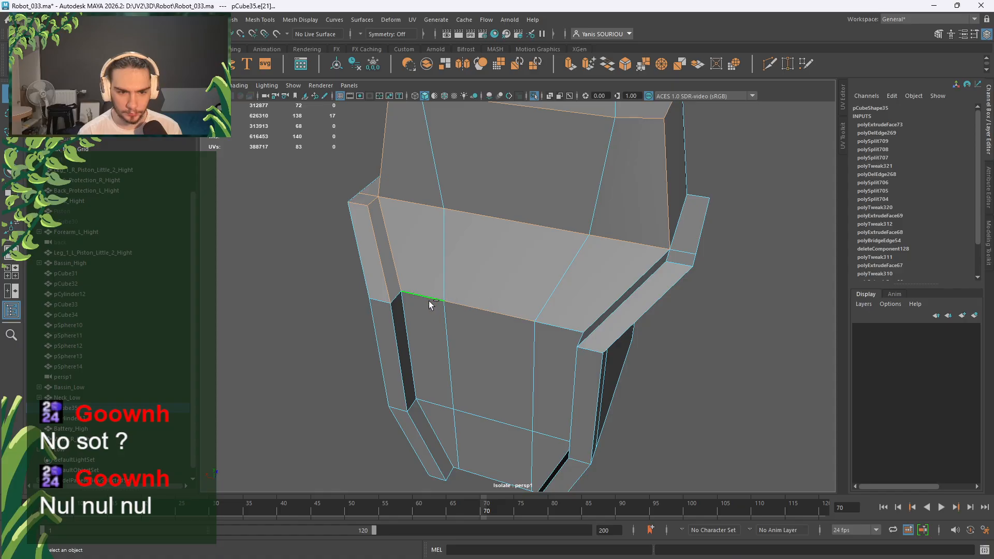
left_click(396, 296, "shift")
left_click(384, 303, "shift")
left_click(393, 314, "shift")
left_click(408, 322, "shift")
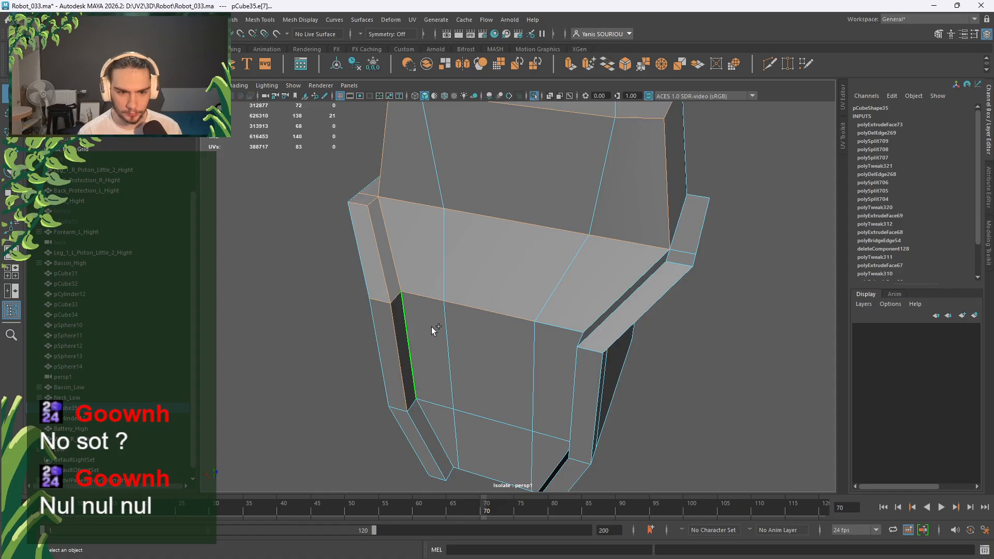
left_click(559, 346, "shift")
Add the right rim edges, top rim edges and dark strip edges to the selection.
left_click_drag(526, 333, 624, 327, "alt")
left_click(641, 267, "shift")
left_click(640, 298, "shift")
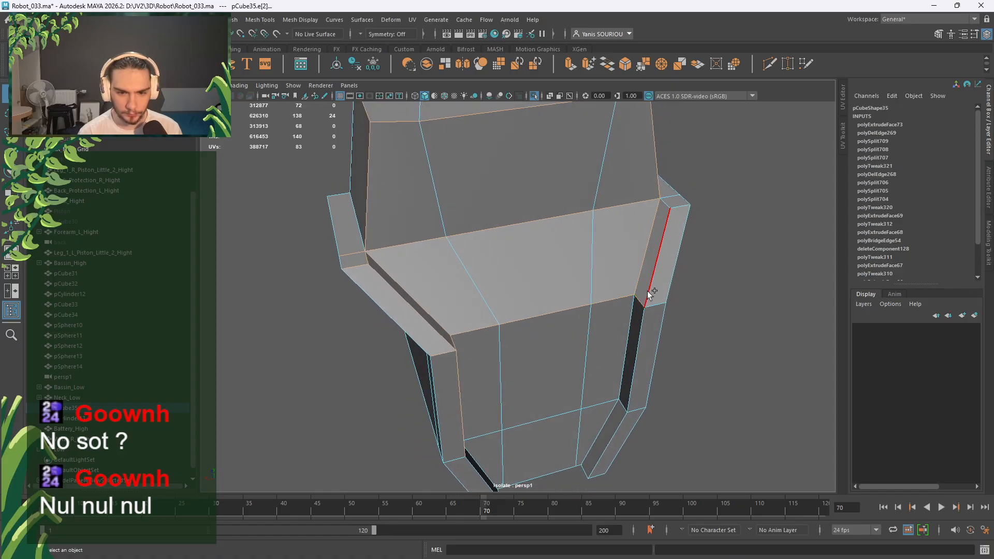
left_click(660, 283, "shift")
left_click(680, 210, "shift")
left_click(667, 203, "shift")
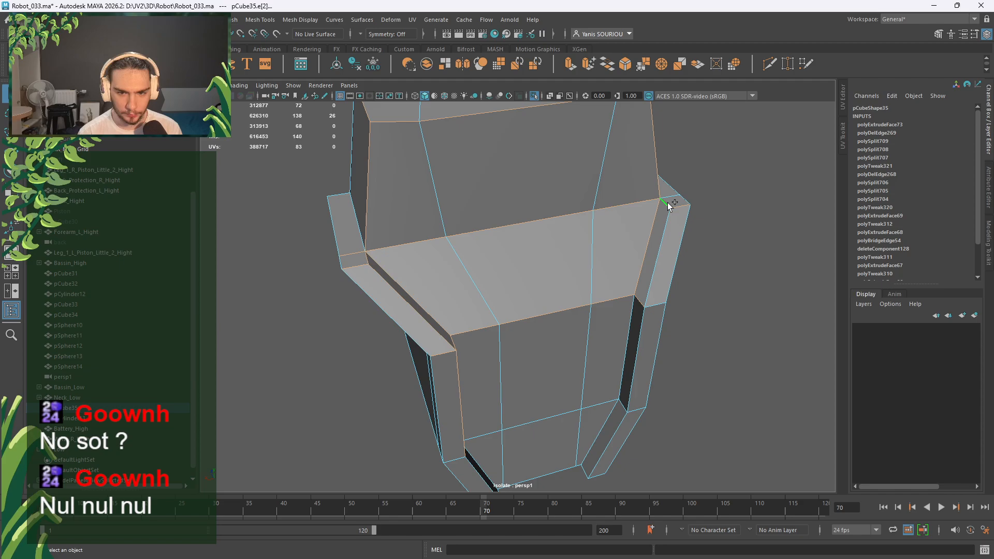
left_click(648, 308, "shift")
left_click(641, 310, "shift")
left_click(631, 324, "shift")
Add a lower edge loop, then deselect five unwanted edges from it.
left_click_drag(632, 326, 539, 364, "alt")
scroll(534, 363, "up", 4)
middle_click_drag(535, 365, 521, 223, "alt")
double_click(529, 313, "shift")
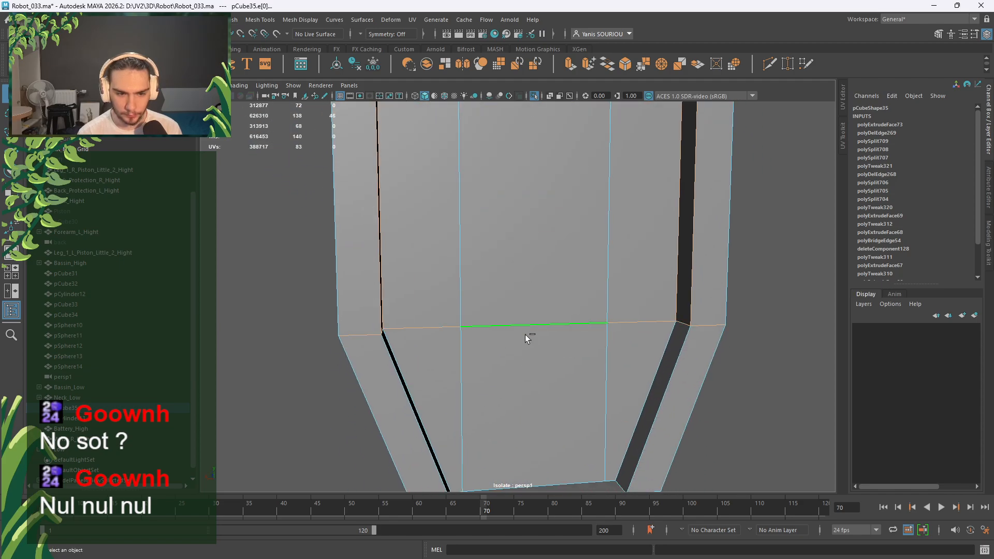
left_click_drag(527, 338, 549, 326, "alt")
left_click(520, 317, "ctrl")
left_click(641, 329, "ctrl")
left_click(557, 329, "ctrl")
left_click(466, 325, "ctrl")
left_click(366, 322, "ctrl")
Remove one more stray edge and add two horizontal edges on the side.
left_click_drag(366, 322, 518, 346, "alt")
left_click_drag(416, 343, 490, 336, "alt")
left_click(462, 334, "ctrl")
scroll(463, 334, "down", 3)
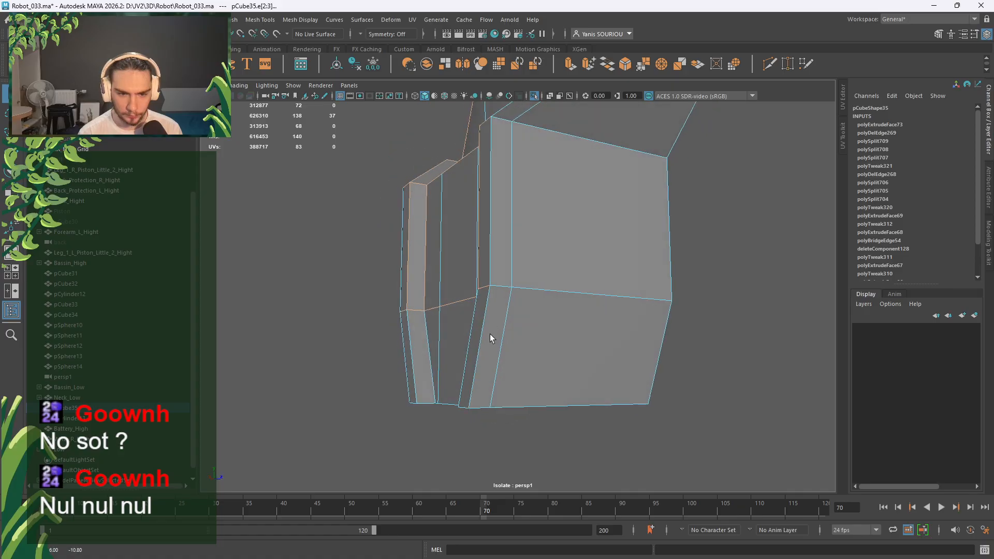
left_click(505, 288, "shift")
left_click(514, 296, "shift")
Add the remaining side, vertical and lower slanted edges on the opposite side.
left_click_drag(514, 295, 570, 313, "alt")
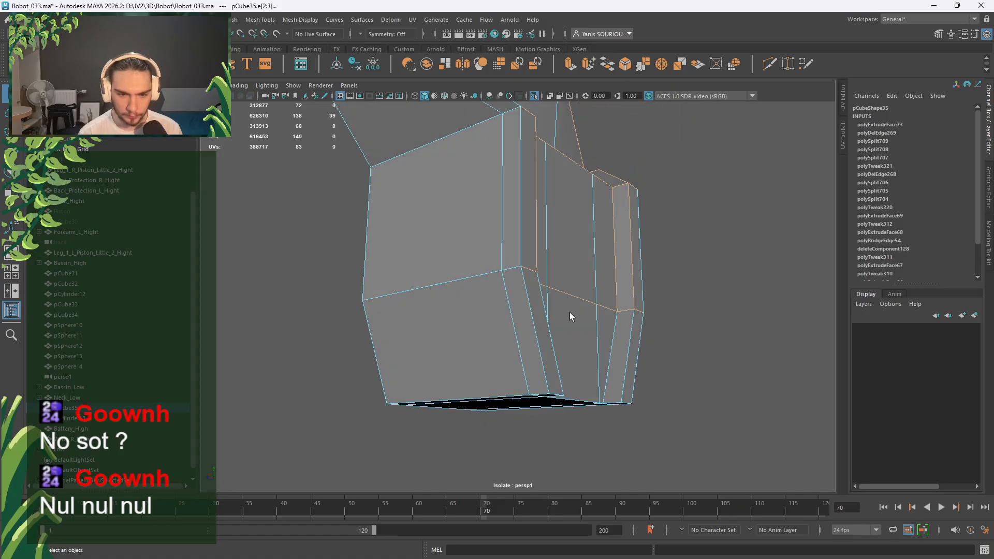
left_click(485, 273, "shift")
left_click(518, 245, "shift")
left_click(523, 285, "shift")
left_click_drag(588, 333, 548, 326, "alt")
left_click(536, 340, "shift")
left_click(553, 265, "shift")
left_click(524, 313, "shift")
left_click(603, 345, "shift")
Return to Object Mode, turn Isolate Select off, and clear the selection.
right_click_drag(546, 326, 585, 251)
left_click(534, 96)
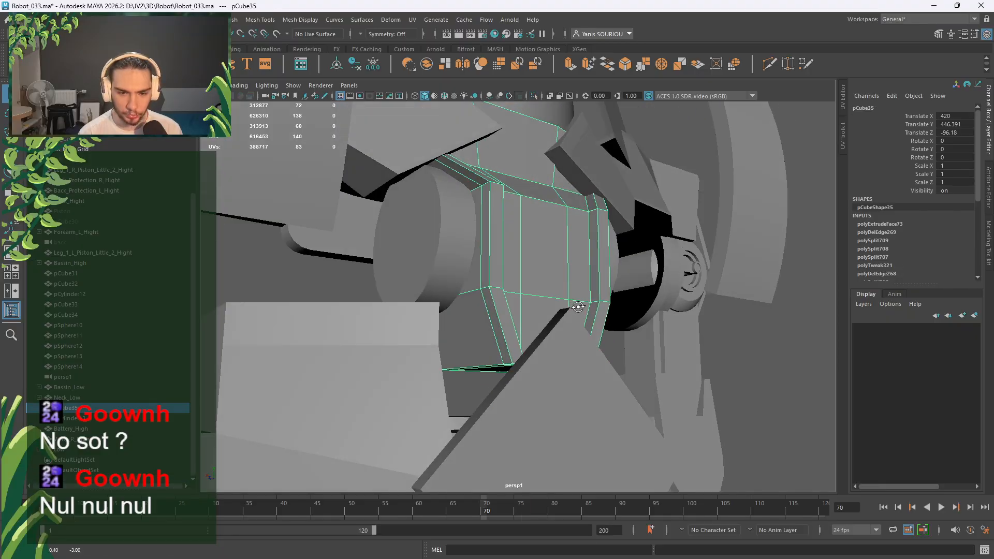
left_click_drag(581, 336, 489, 349, "alt")
scroll(465, 380, "down", 5)
left_click(728, 162)
scroll(651, 200, "down", 5)
left_click_drag(651, 203, 507, 290, "alt")
Select the forearm rotator cylinder on the robot's right arm.
middle_click_drag(507, 291, 406, 288, "alt")
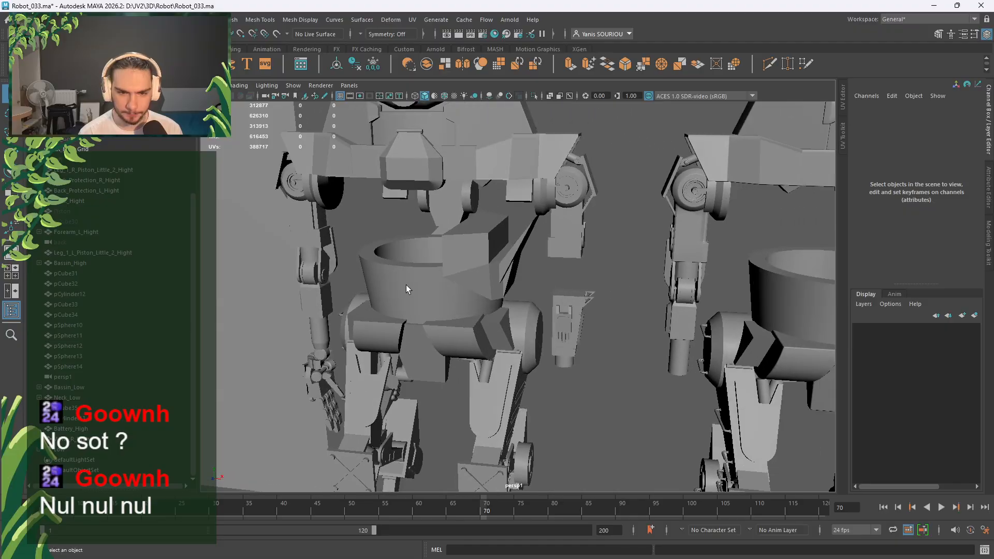
left_click_drag(406, 288, 446, 268, "alt")
middle_click_drag(466, 263, 471, 206, "alt")
left_click_drag(470, 206, 514, 270, "alt")
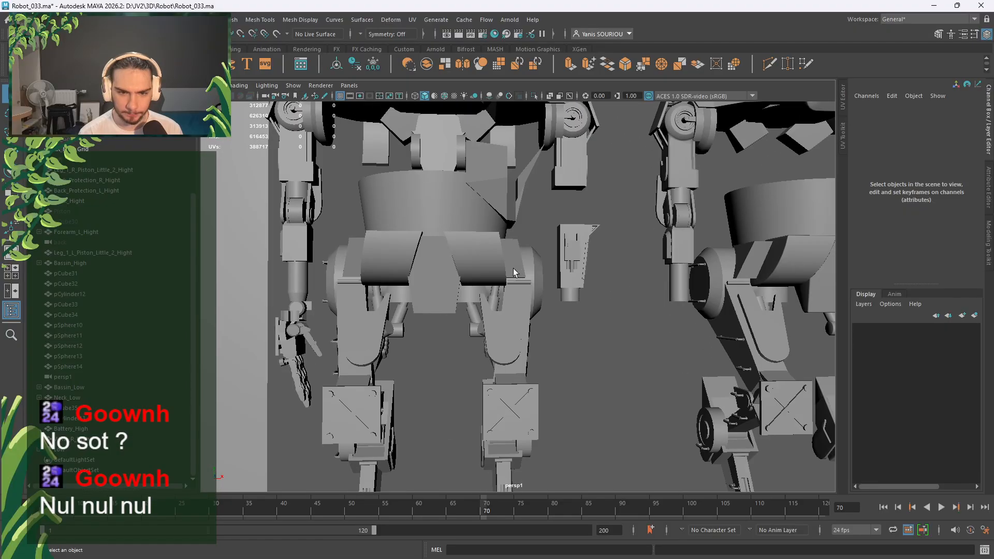
left_click(301, 304)
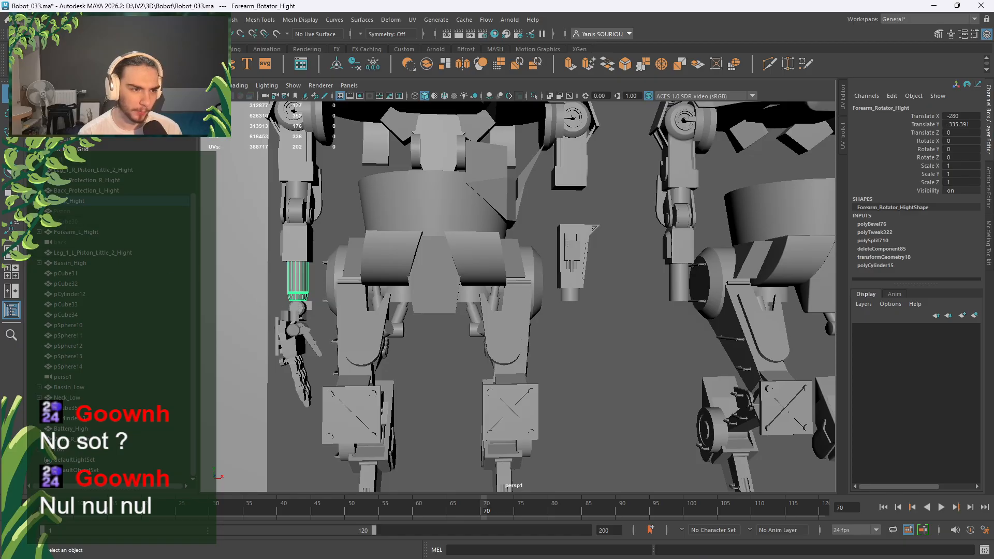
Expand the Outliner from the body group through Shoulder_R, Arm_R, Elbow_R down to Forearm_R_Hight.
left_click(46, 202)
left_click(45, 232)
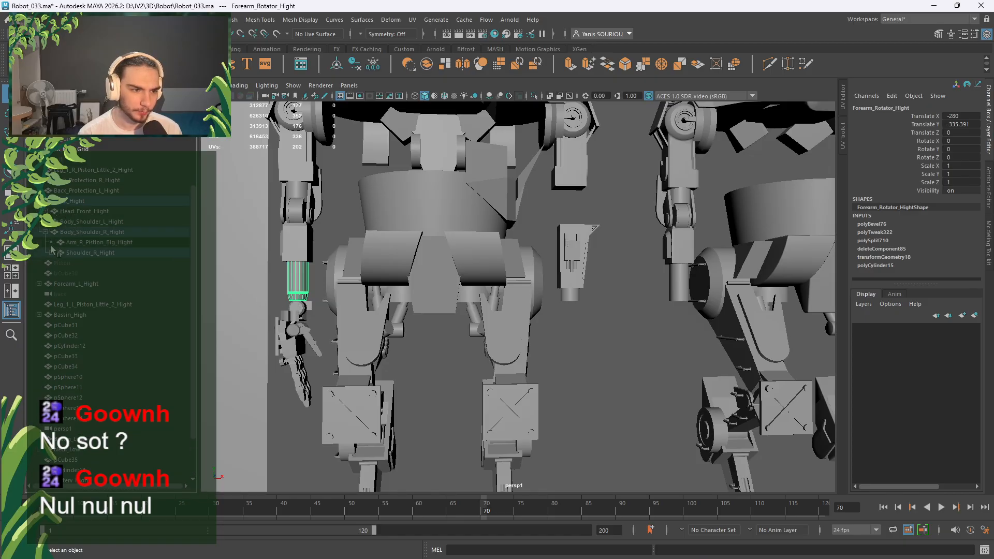
left_click(53, 252)
left_click(58, 263)
left_click(64, 274)
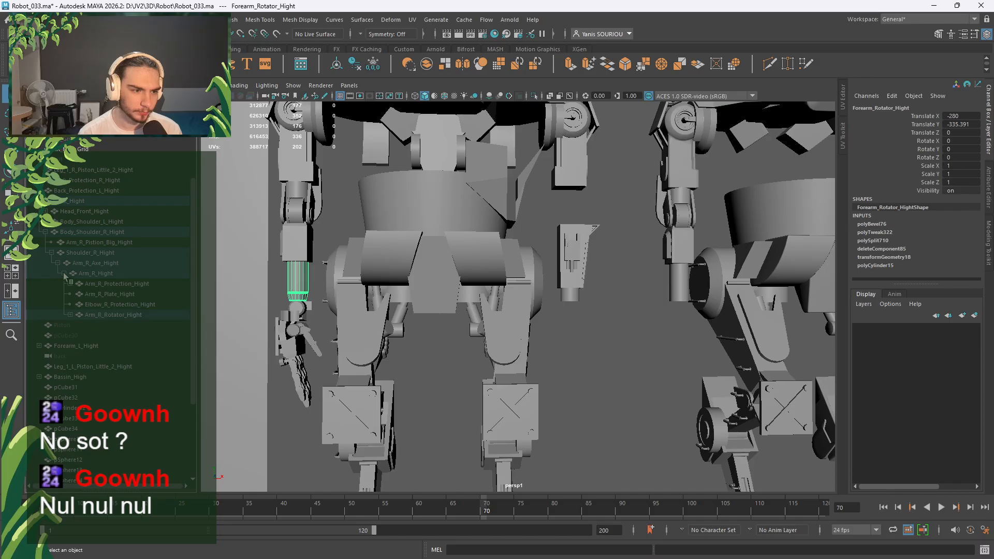
left_click(70, 314)
left_click(77, 346)
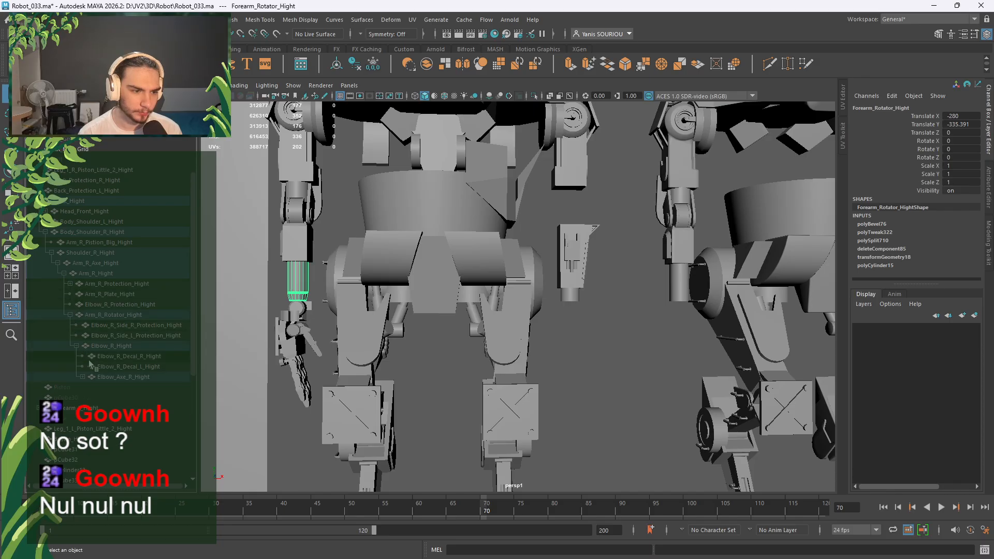
left_click(83, 377)
left_click(88, 388)
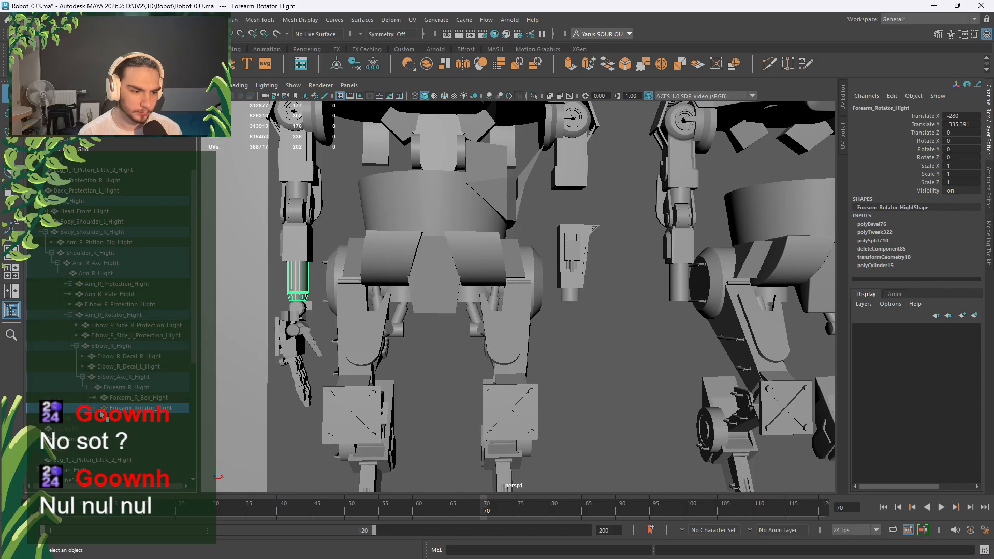
Check the wrist part and Forearm_R_Box_Hight, then reselect Forearm_Rotator_Hight.
middle_click_drag(269, 357, 345, 296, "alt")
scroll(120, 439, "down", 7)
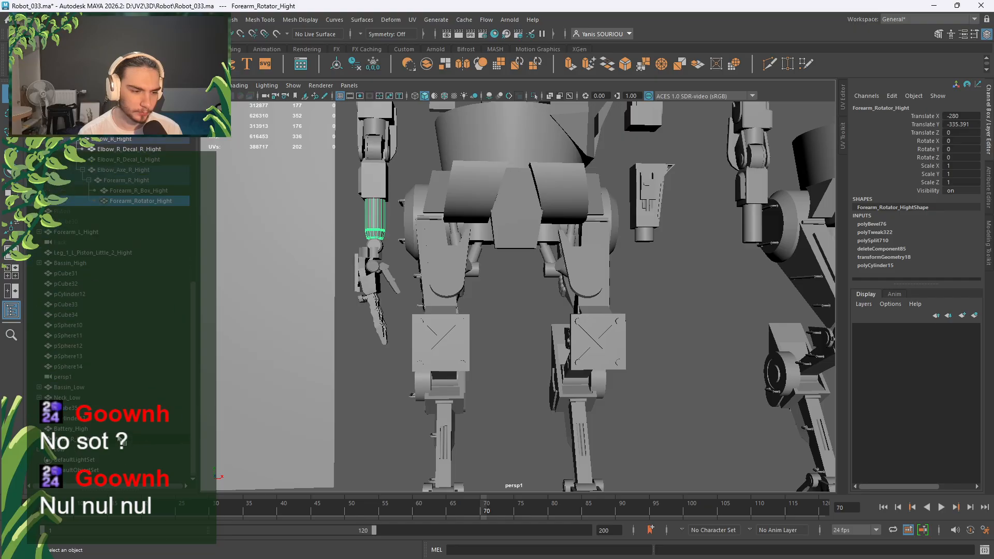
left_click(103, 440)
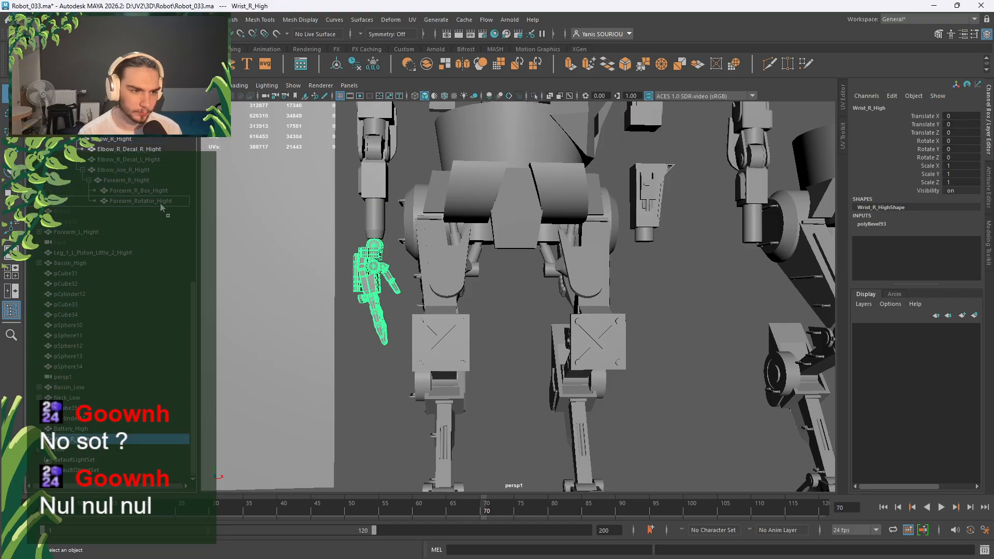
scroll(160, 203, "up", 1)
left_click(126, 203)
left_click(124, 211)
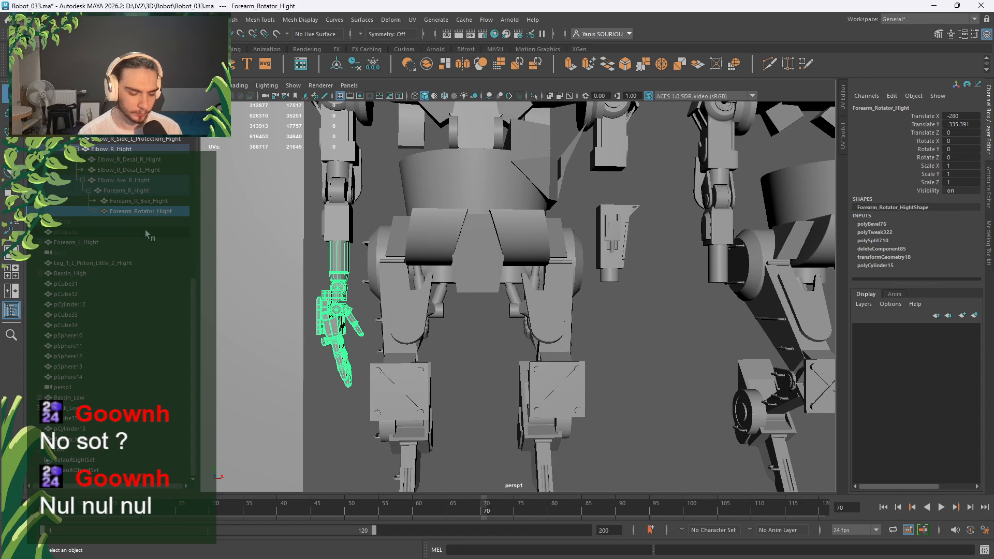
Duplicate the forearm rotator and parent the copy under Forearm_L_Hight.
key("ctrl+d")
middle_click_drag(273, 245, 260, 271, "alt")
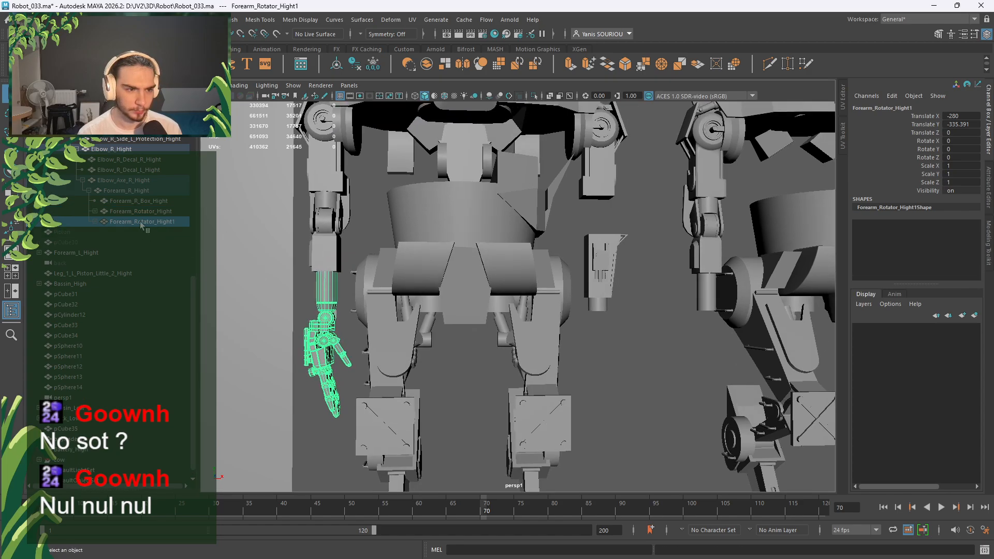
left_click(591, 300)
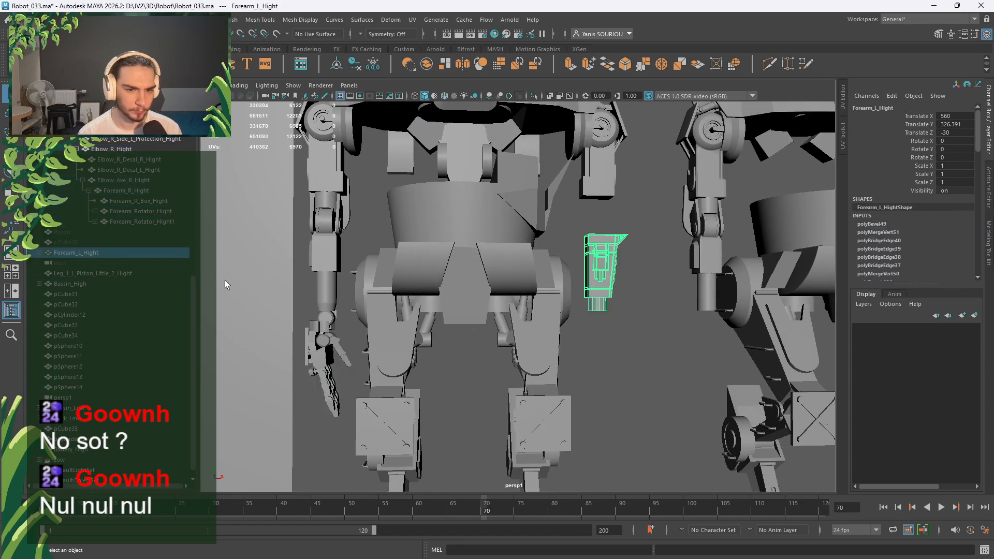
left_click(40, 253)
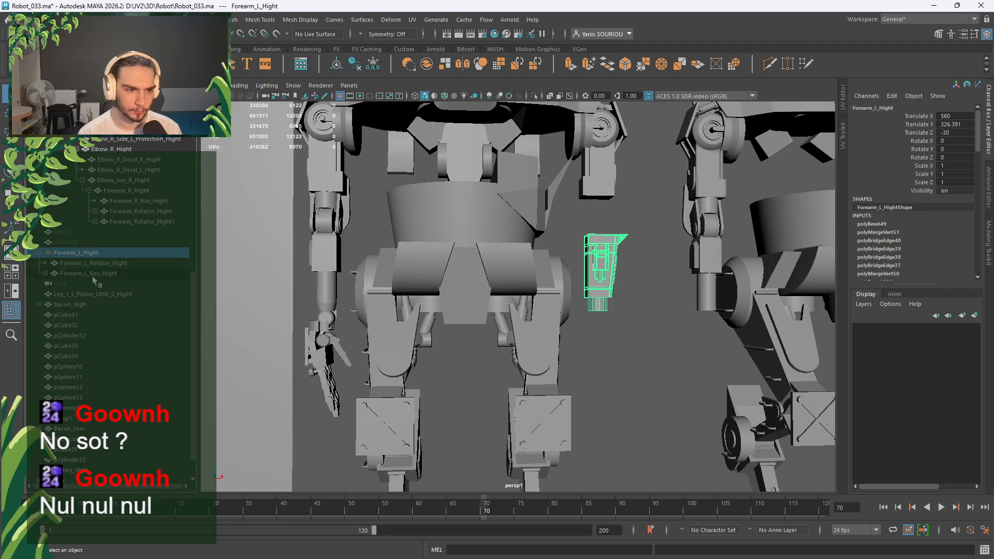
left_click(129, 222)
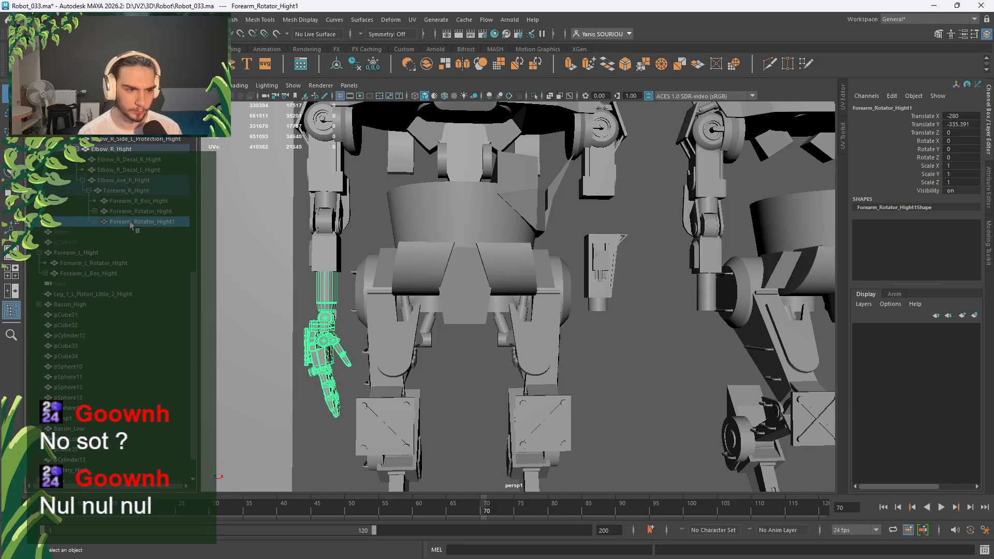
left_click(92, 264)
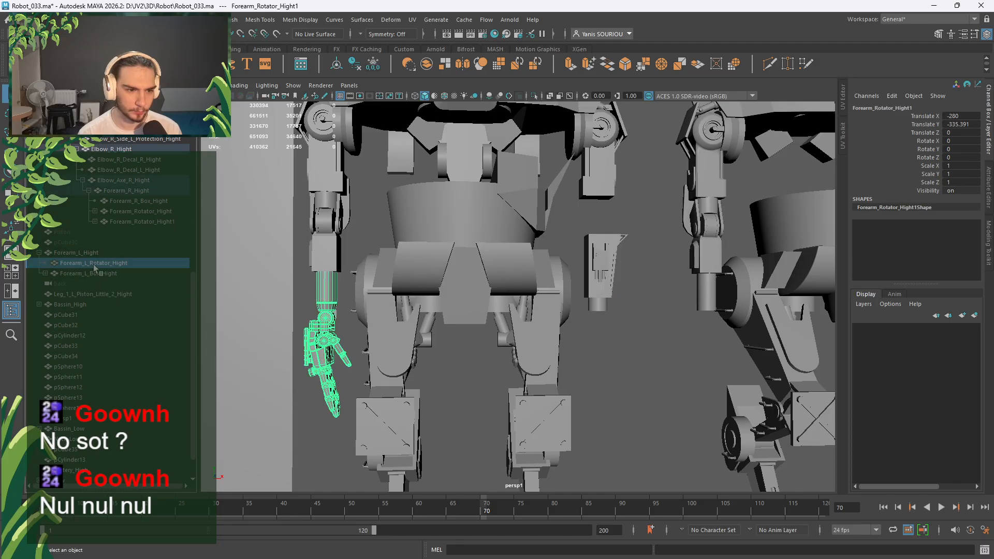
left_click(125, 222)
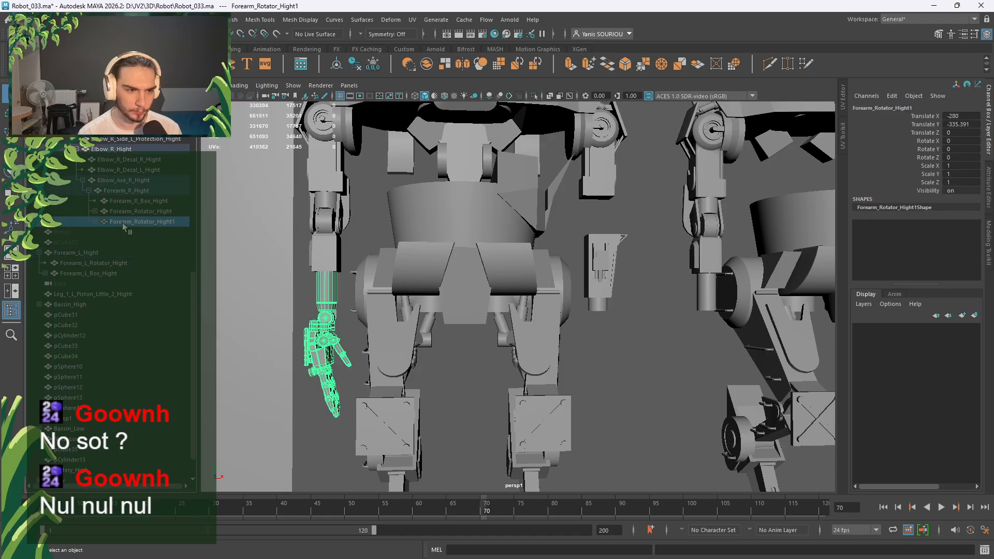
left_click_drag(98, 256, 95, 257)
left_click(109, 263)
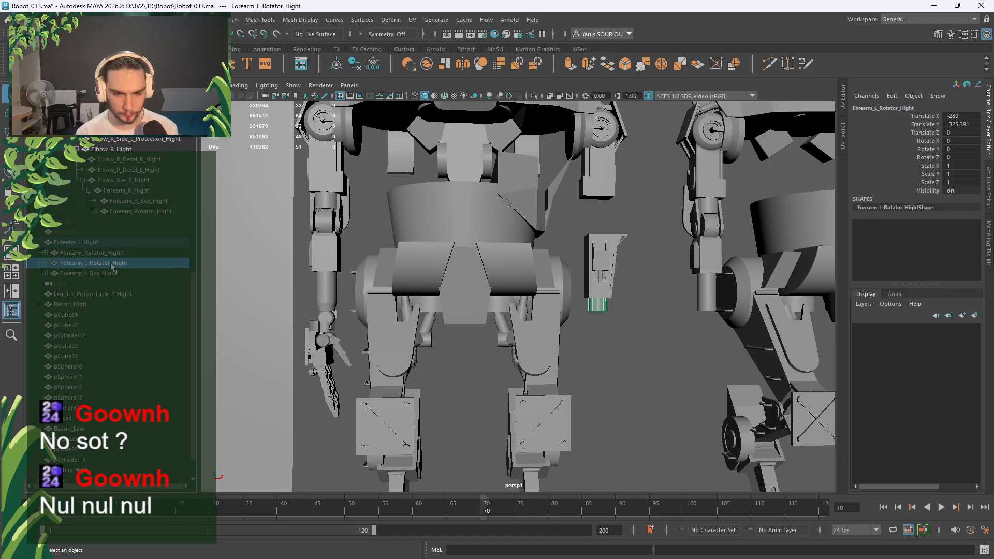
key("Delete")
key("ctrl+z")
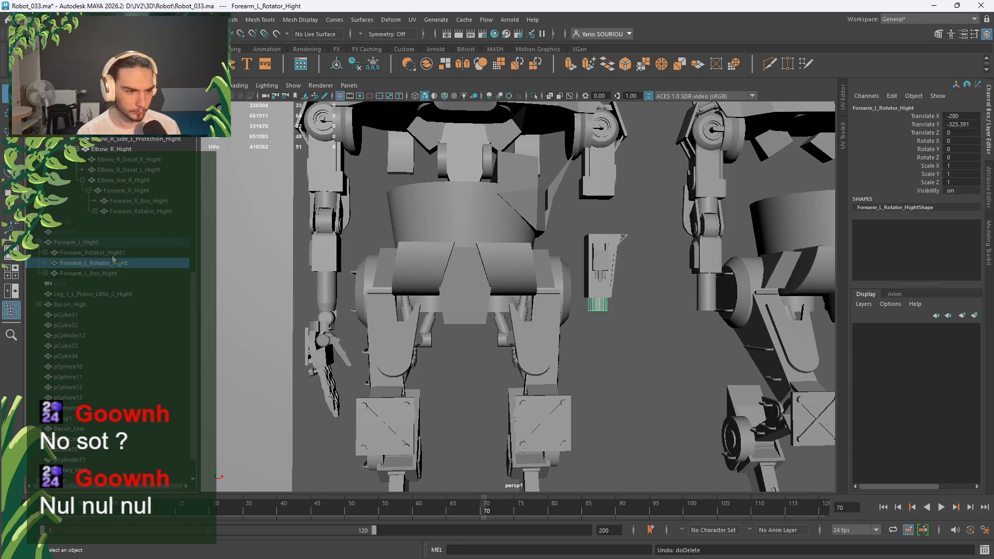
Rename the copy to Forearm_L_Rotator_Hight1 and the original to Forearm_R_Rotator_Hight.
left_click(104, 253)
double_click(103, 253)
left_click(87, 253)
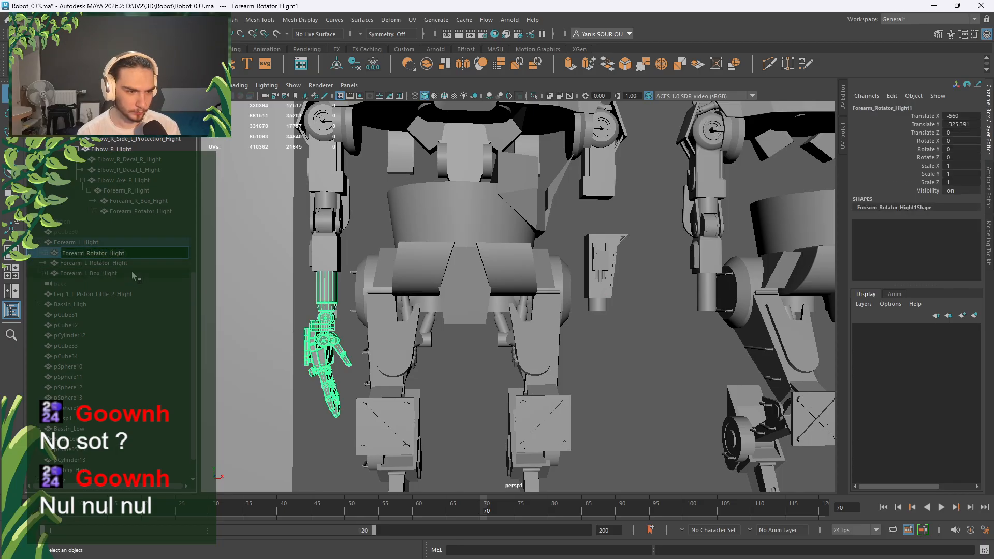
type("L_")
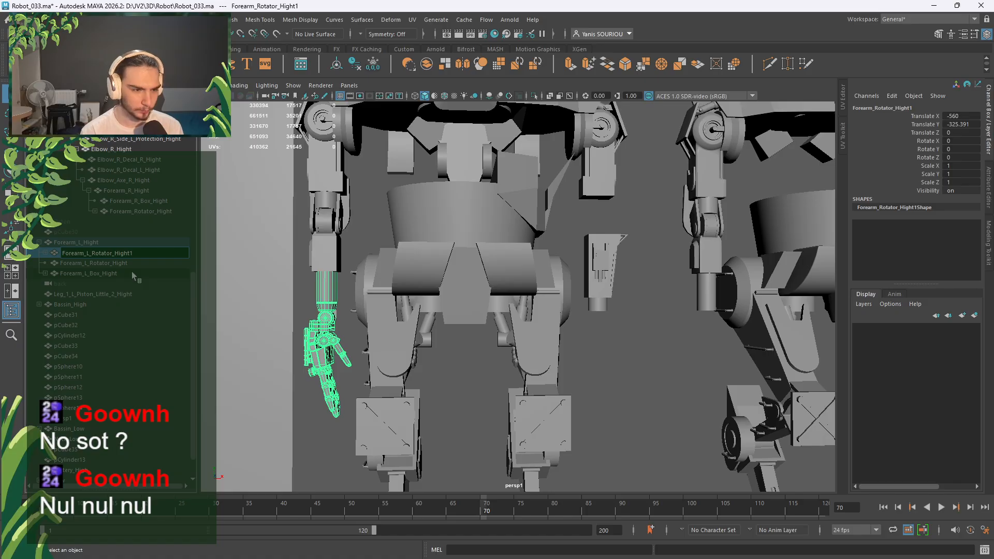
key("Right")
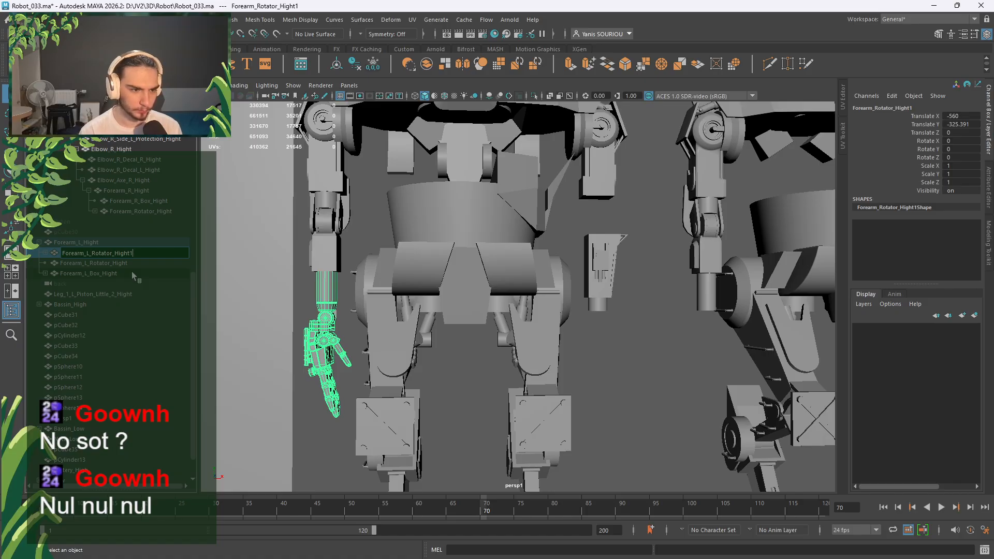
key("Return")
double_click(133, 212)
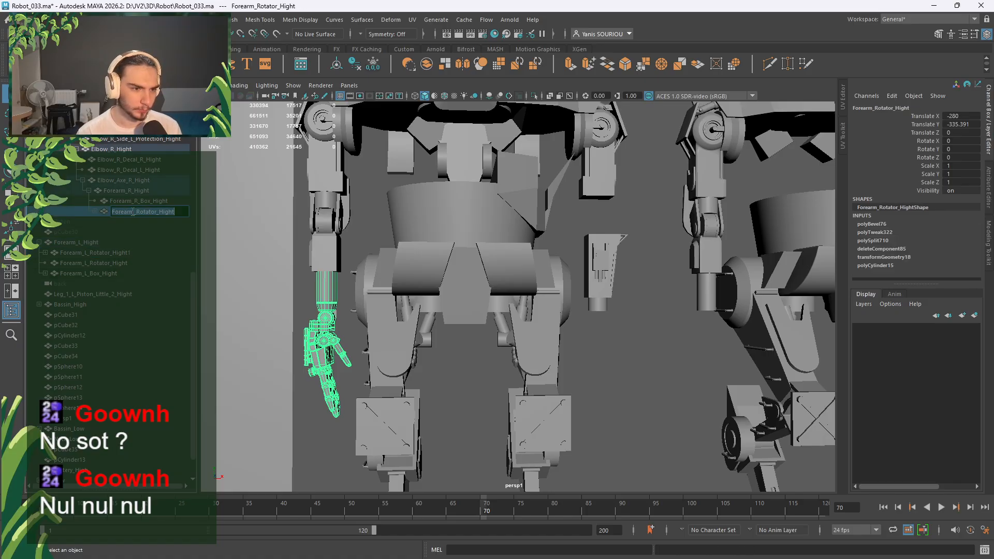
left_click(133, 212)
type("R_")
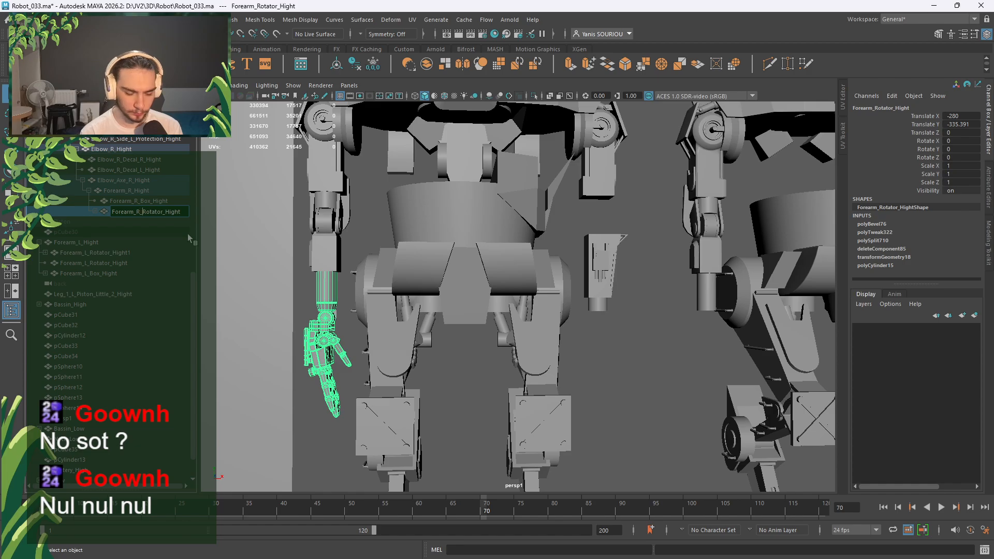
key("Return")
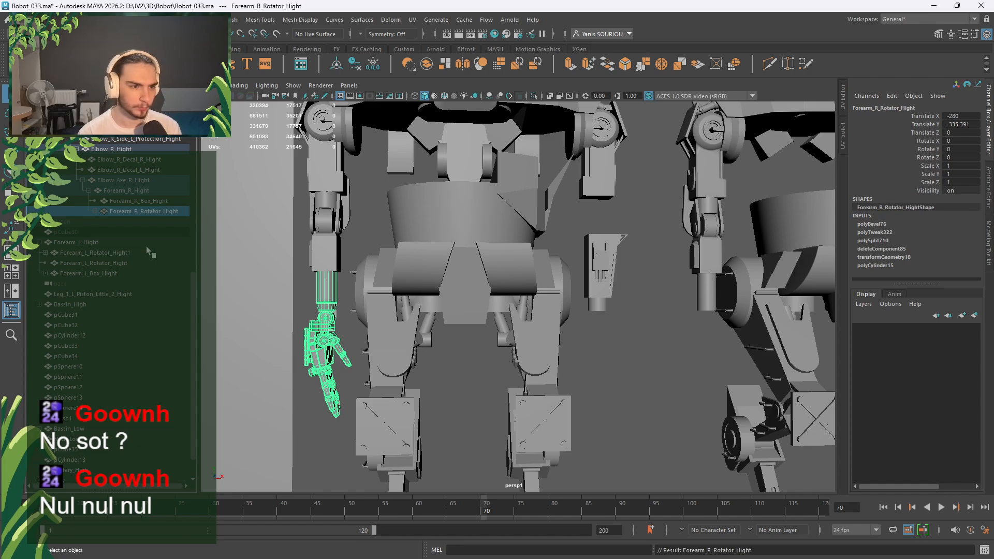
Move Forearm_L_Rotator_Hight1 into place under the left forearm.
left_click(117, 263)
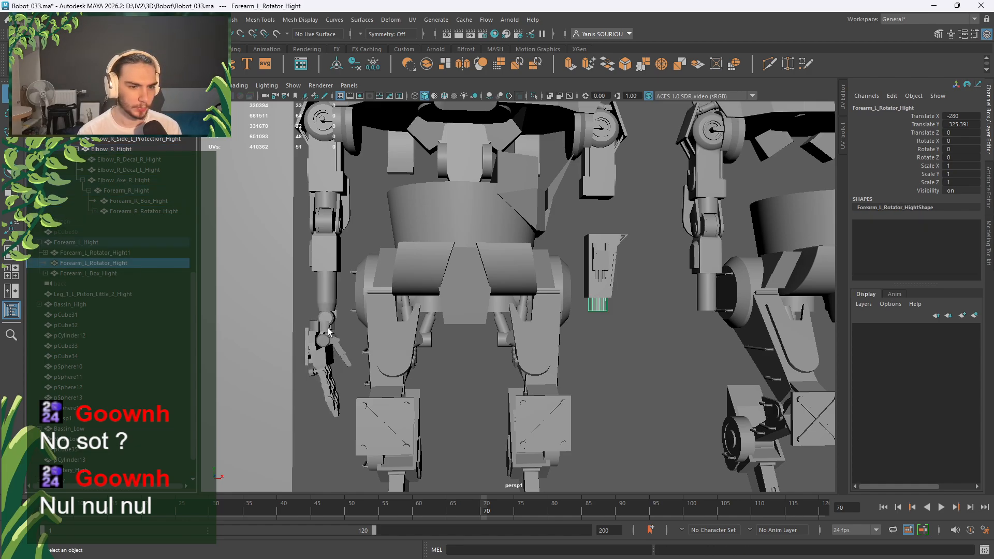
key("w")
key("a")
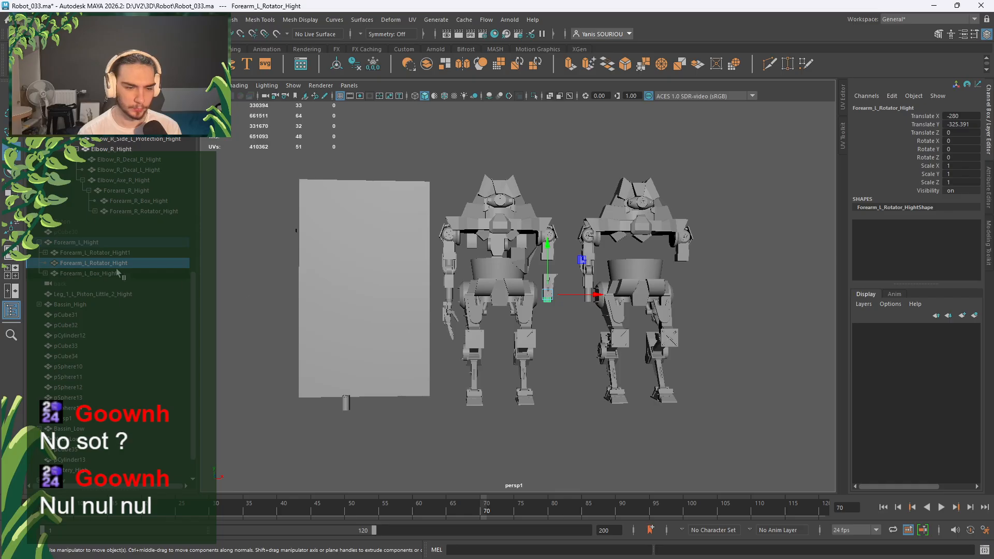
left_click(142, 256)
left_click_drag(496, 295, 579, 295)
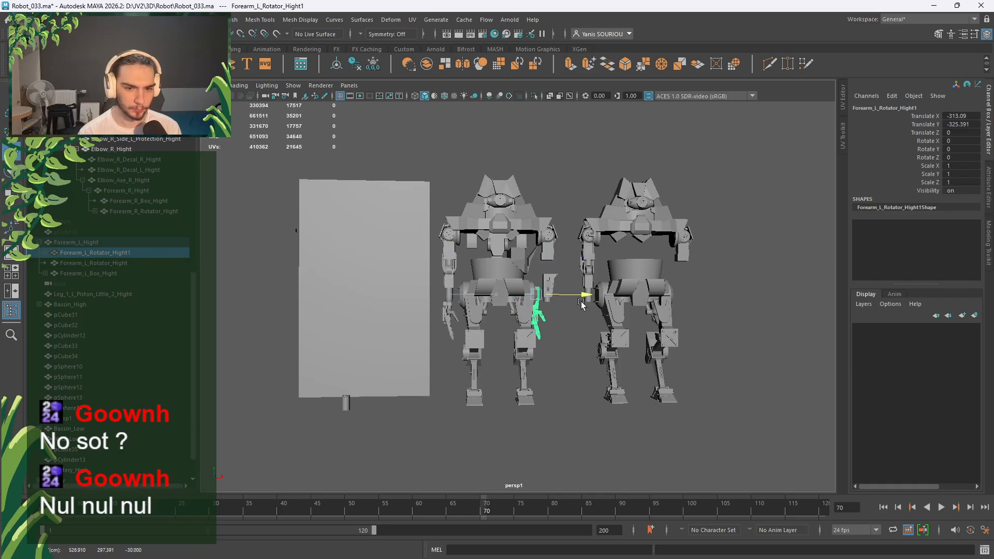
scroll(581, 304, "up", 3)
scroll(581, 304, "up", 3)
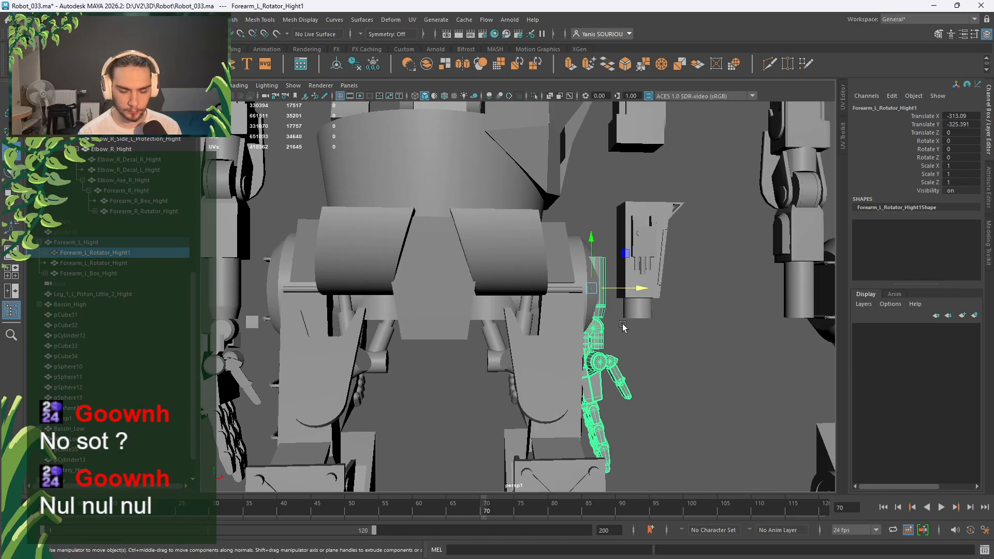
left_click_drag(623, 327, 534, 317, "alt")
middle_click(463, 272)
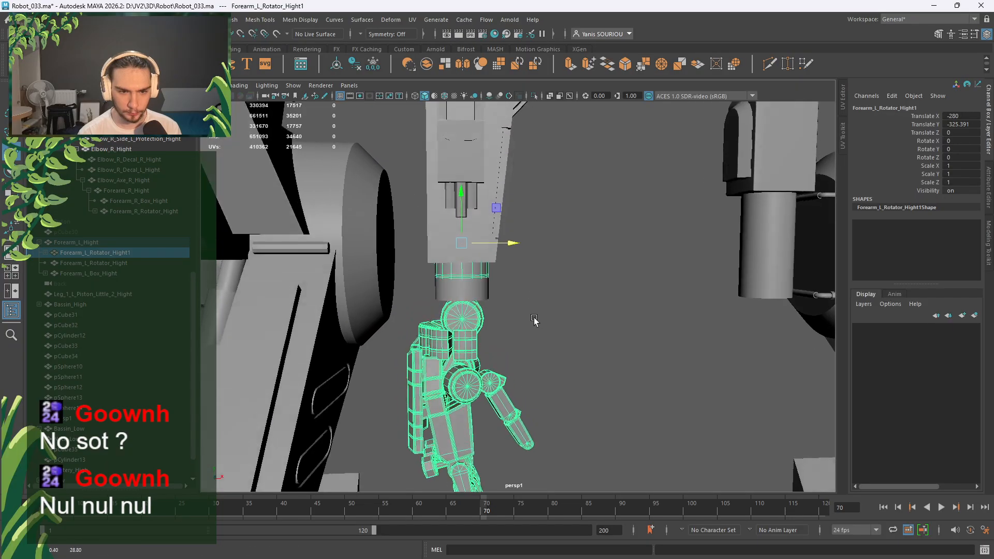
left_click(130, 262)
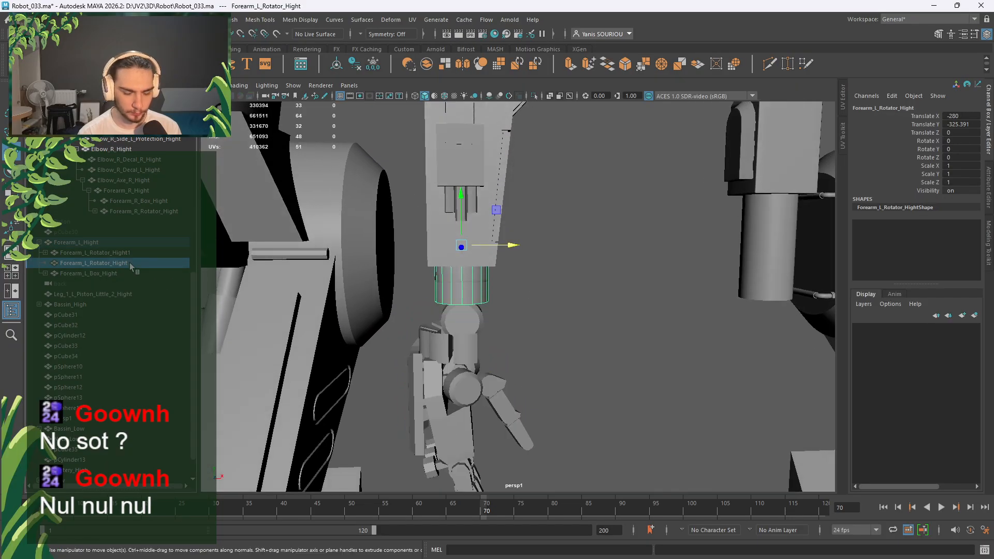
left_click(131, 254)
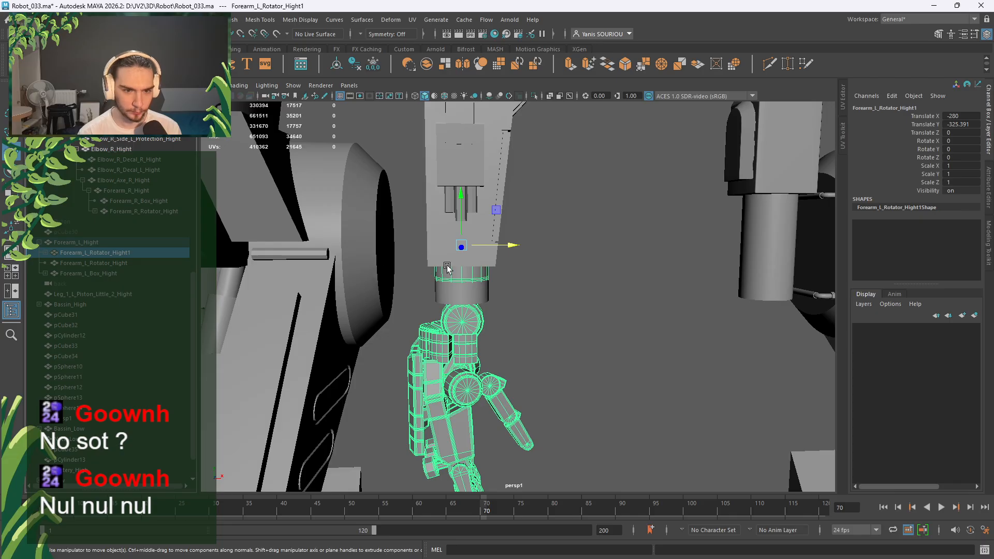
Set Forearm_L_Rotator_Hight1's Scale X to -1 and freeze its transformations.
left_click(373, 64)
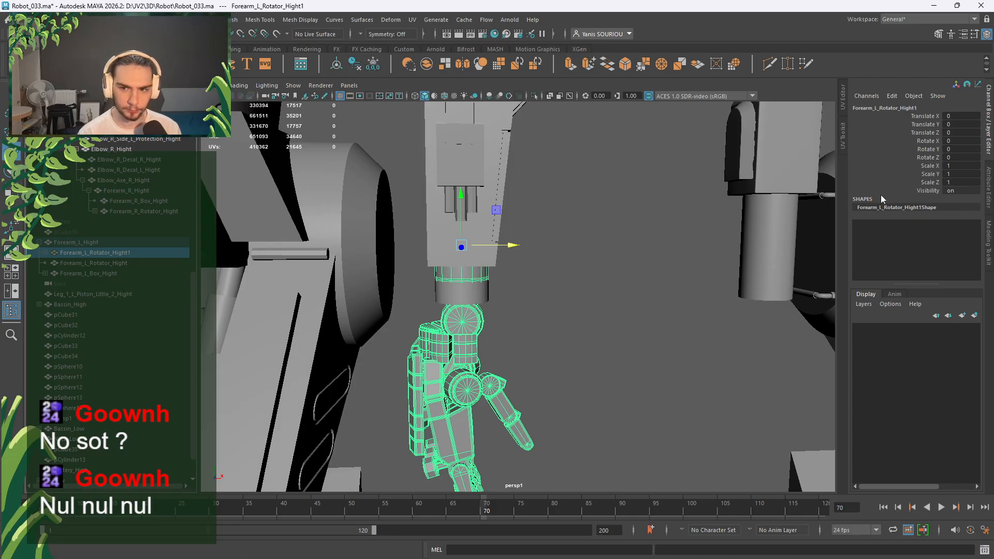
left_click(960, 166)
key("Return")
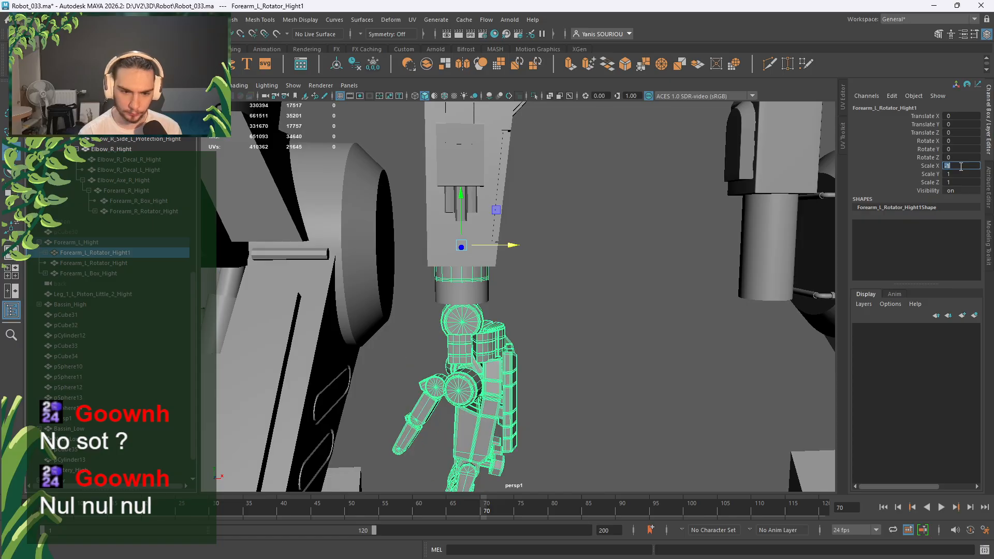
left_click_drag(589, 365, 409, 358, "alt")
left_click(374, 65)
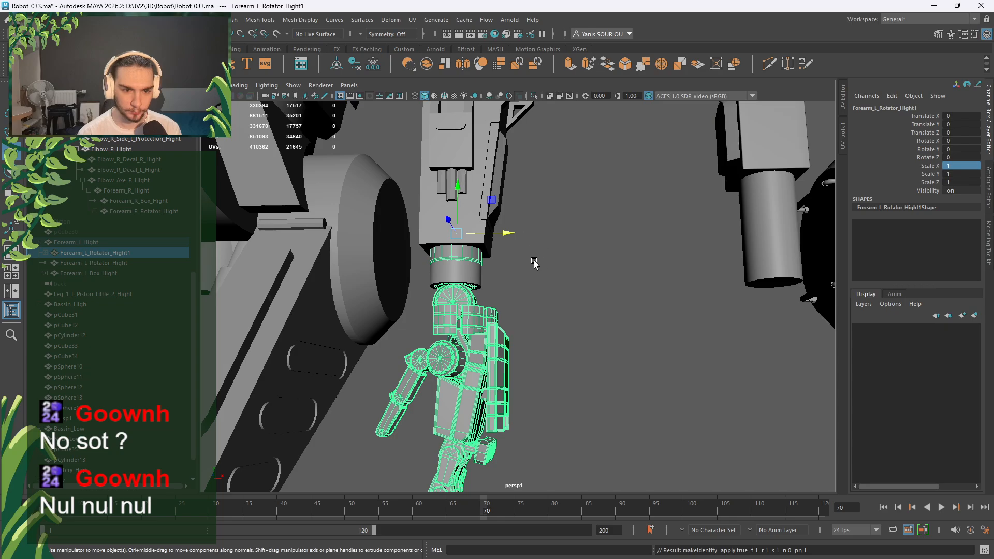
Check the forearm box, then select the original forearm rotator cylinder.
scroll(521, 266, "up", 3)
left_click(460, 135)
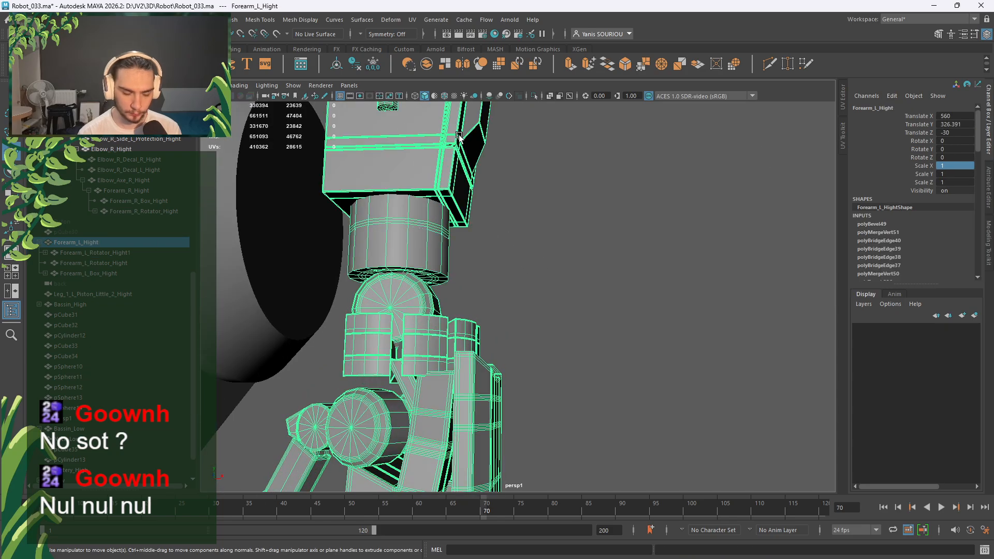
left_click(482, 226)
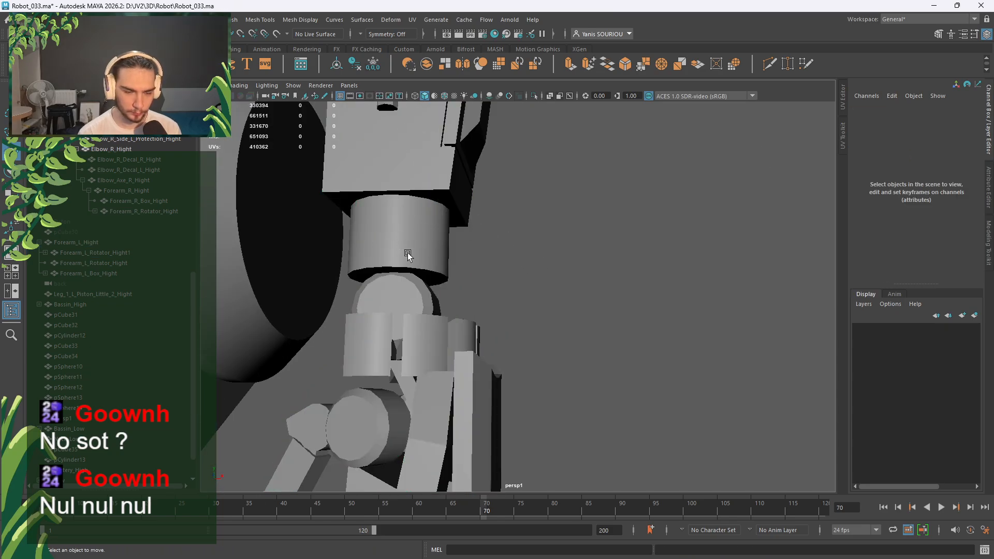
left_click(408, 254)
scroll(409, 256, "up", 3)
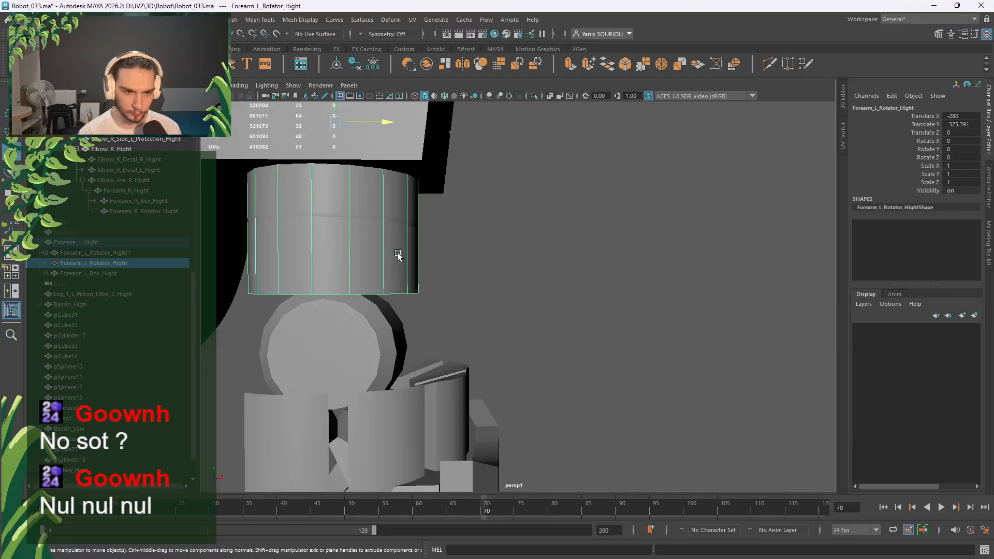
Select the duplicate rotator Forearm_L_Rotator_Hight1 and pick one of its edge loops in Edge mode.
left_click(83, 253)
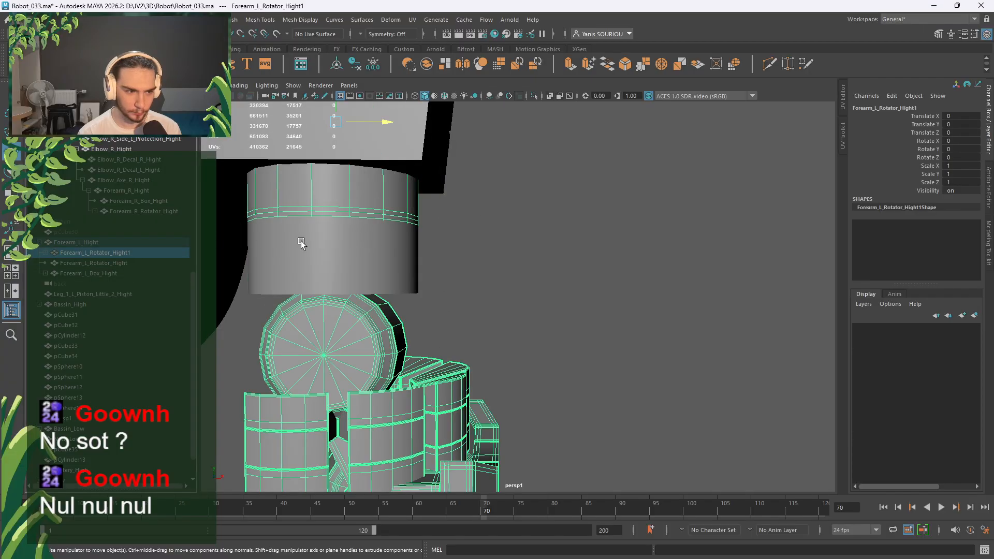
right_click_drag(488, 197, 488, 164)
middle_click_drag(488, 164, 502, 303, "alt")
scroll(503, 303, "up", 3)
scroll(503, 303, "up", 2)
left_click_drag(502, 303, 452, 310, "alt")
double_click(721, 164)
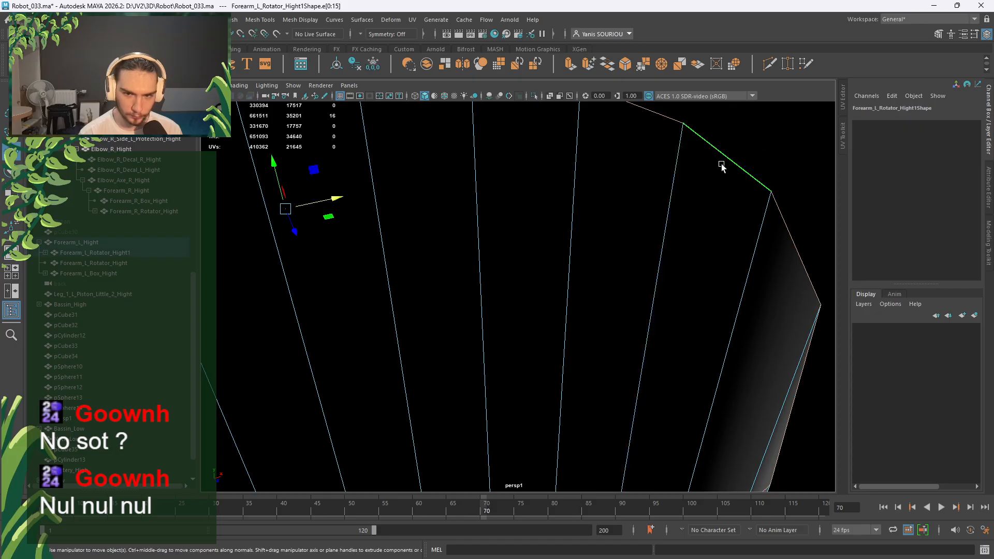
scroll(722, 164, "down", 5)
left_click_drag(721, 164, 508, 167, "alt")
Move the selected edge loop down the rotator with point snapping.
left_click_drag(428, 125, 428, 125)
left_click_drag(458, 300, 468, 262, "alt")
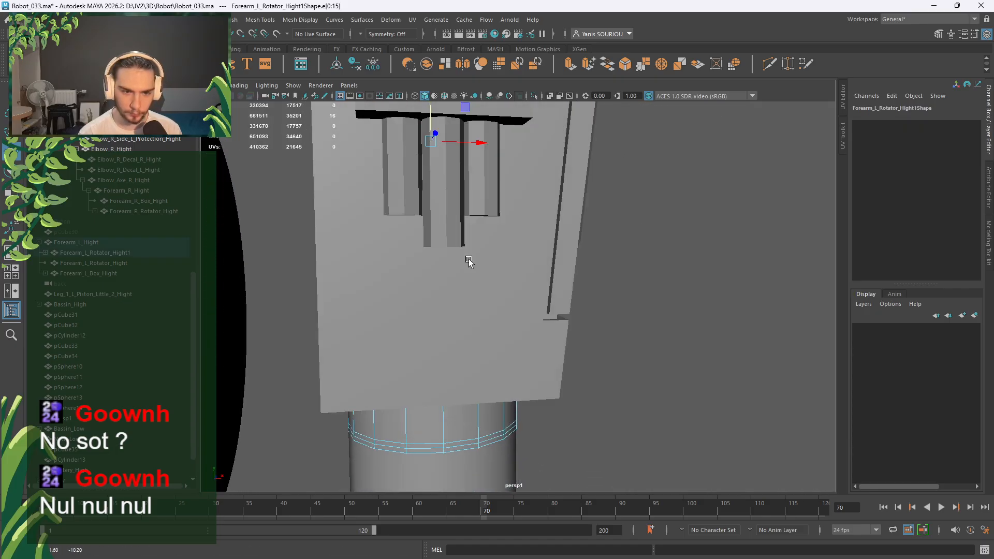
key("v")
middle_click_drag(450, 333, 444, 328)
left_click_drag(461, 339, 468, 329, "alt")
right_click_drag(468, 332, 532, 394, "alt")
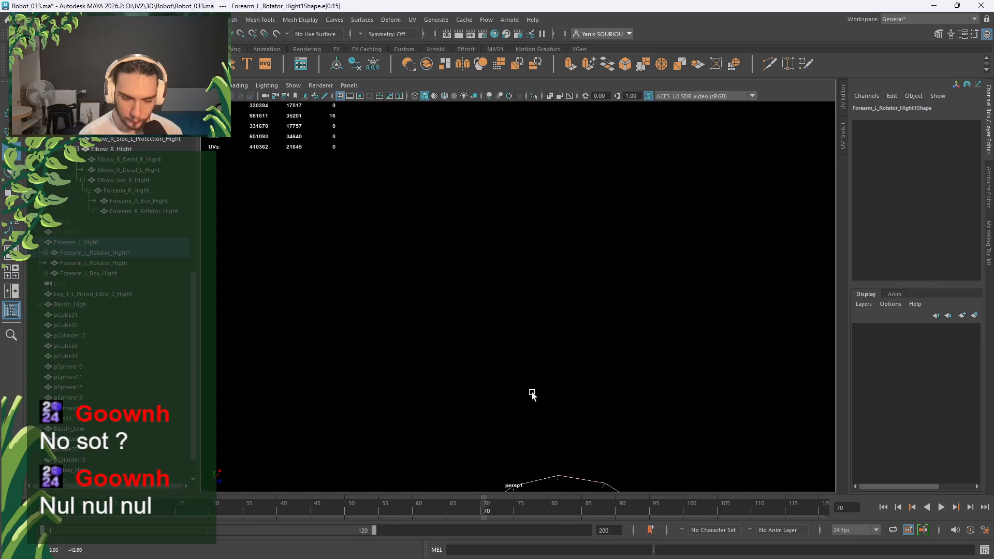
middle_click_drag(533, 394, 394, 145, "alt")
right_click_drag(395, 145, 436, 258, "alt")
Snap the edge loop lower onto a vertex using V point snapping.
key("v")
middle_click_drag(600, 172, 554, 190)
left_click_drag(331, 324, 334, 334)
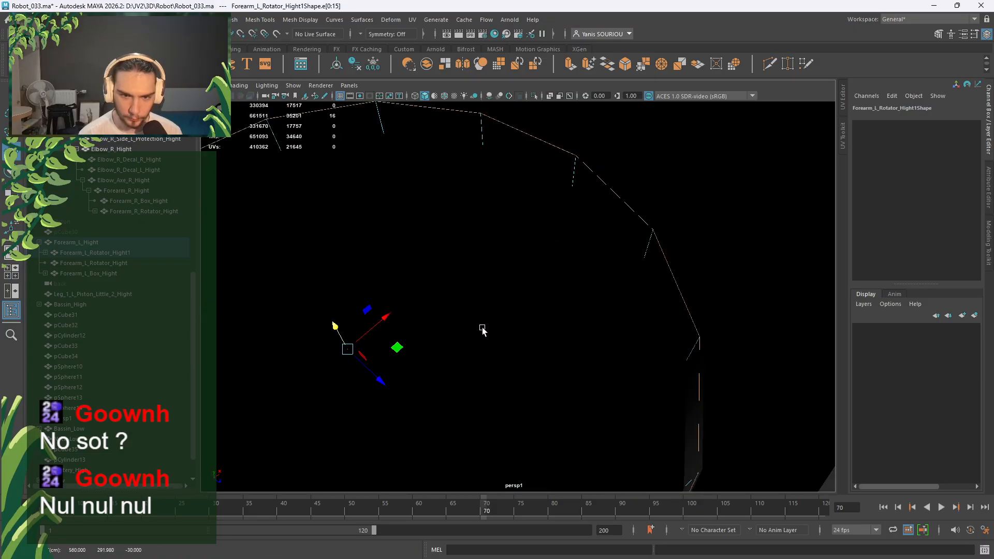
left_click_drag(483, 330, 586, 264, "alt")
key("v")
mouse_move(793, 289)
middle_mouse_down()
mouse_move(785, 281)
mouse_move(793, 286)
middle_mouse_up()
mouse_move(787, 285)
middle_mouse_down()
mouse_move(782, 275)
mouse_move(795, 276)
middle_mouse_up()
middle_click_drag(789, 278, 790, 280)
scroll(790, 281, "down", 4)
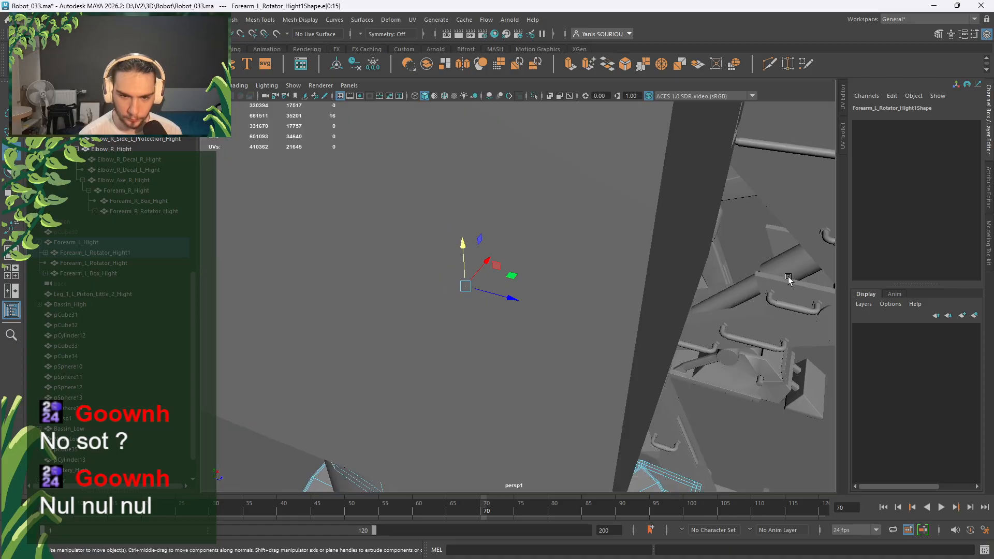
left_click_drag(791, 281, 696, 255, "alt")
scroll(694, 256, "down", 5)
Return to Object Mode and select the original Forearm_L_Rotator_Hight.
right_click_drag(610, 318, 665, 249)
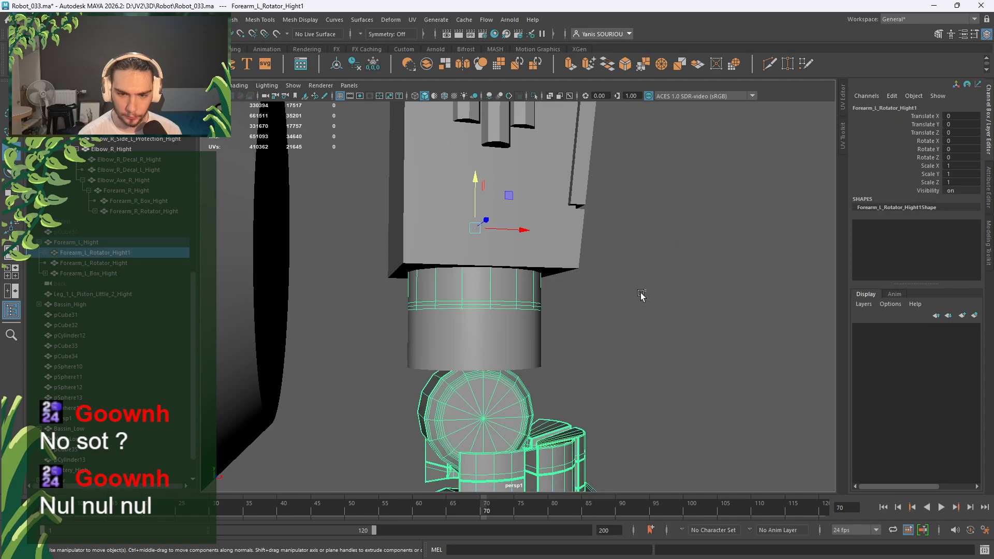
left_click(642, 294)
left_click(539, 348)
key("Delete")
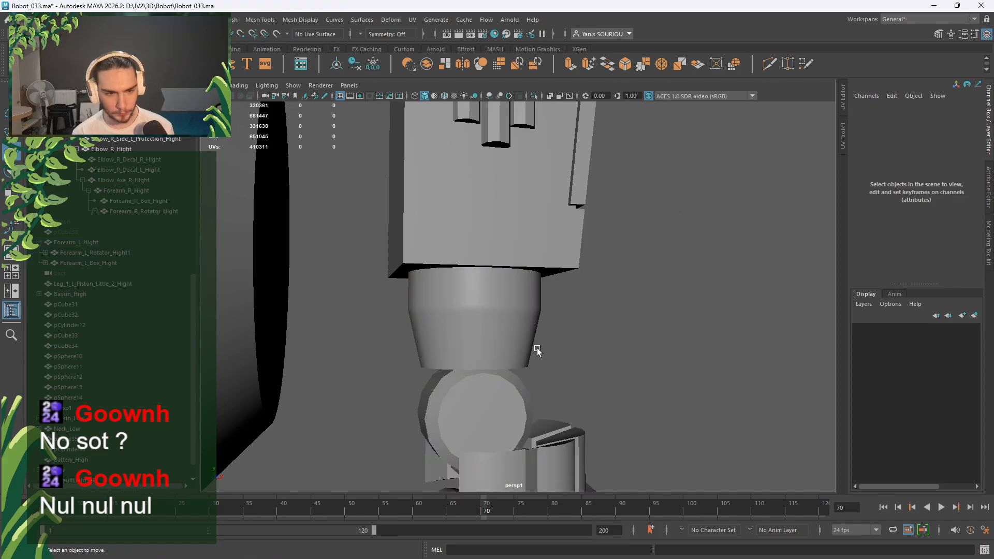
scroll(537, 351, "down", 10)
left_click_drag(512, 356, 608, 275, "alt")
scroll(530, 374, "up", 5)
scroll(549, 368, "up", 4)
scroll(509, 372, "up", 3)
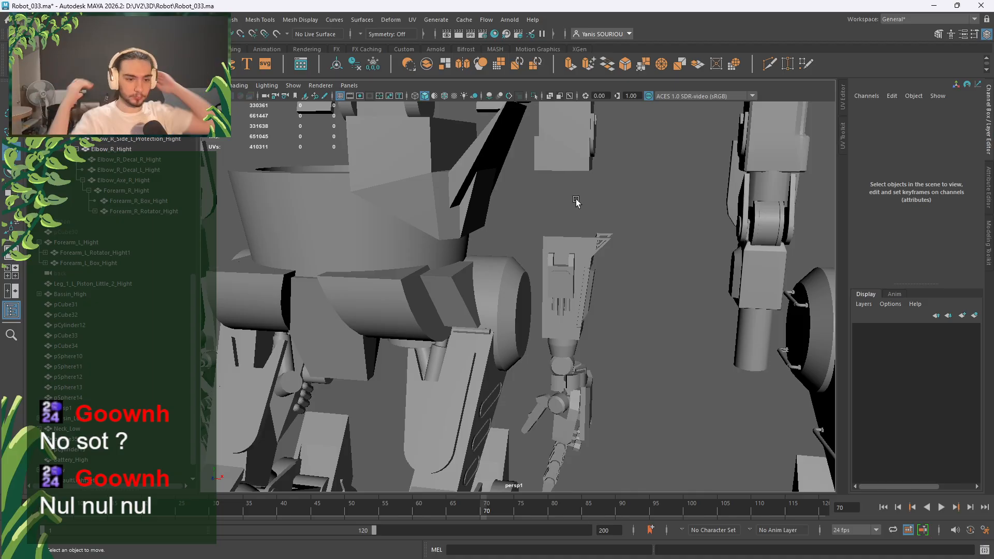
key("a")
scroll(406, 252, "up", 5)
middle_click_drag(364, 271, 622, 293, "alt")
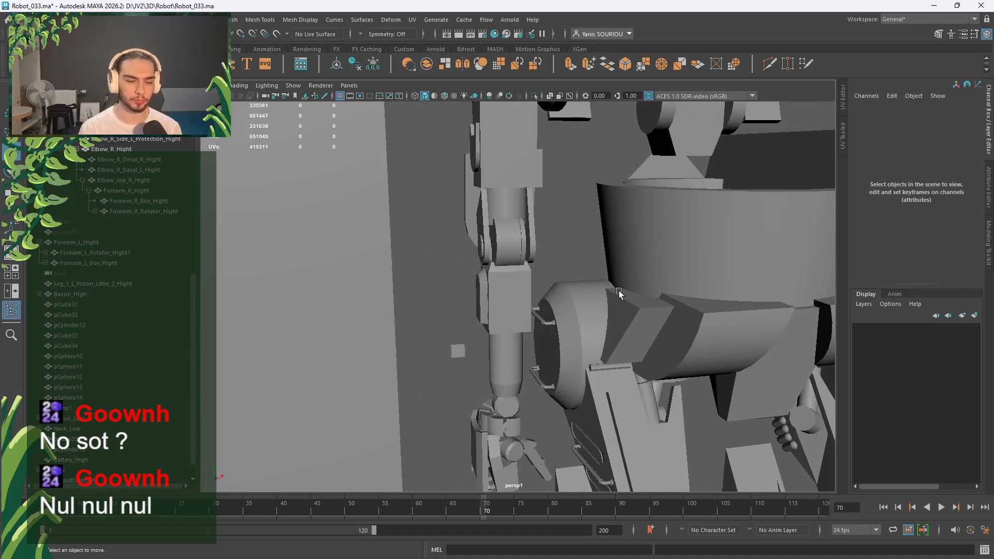
scroll(621, 293, "up", 4)
middle_click_drag(561, 251, 554, 309, "alt")
left_click(538, 315)
scroll(538, 315, "down", 4)
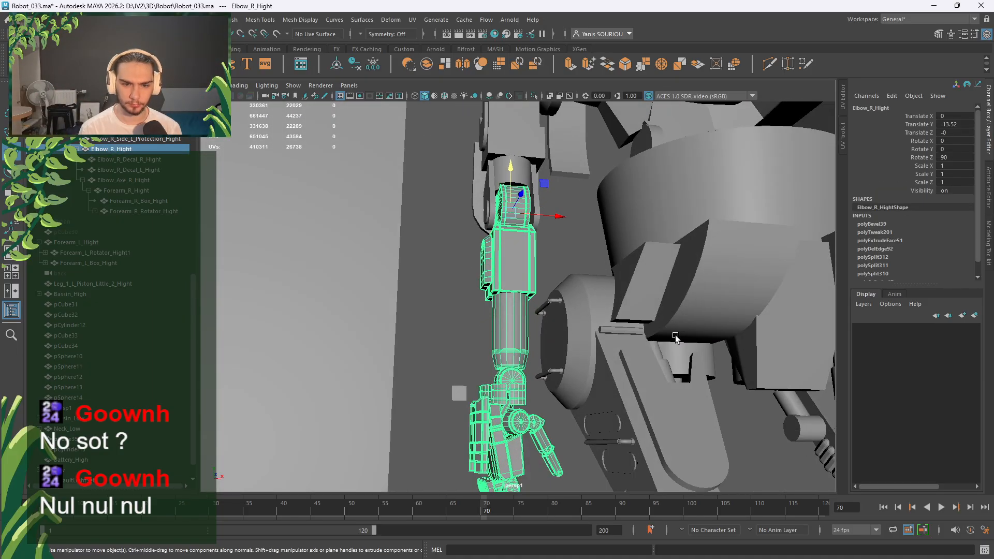
scroll(673, 342, "down", 4)
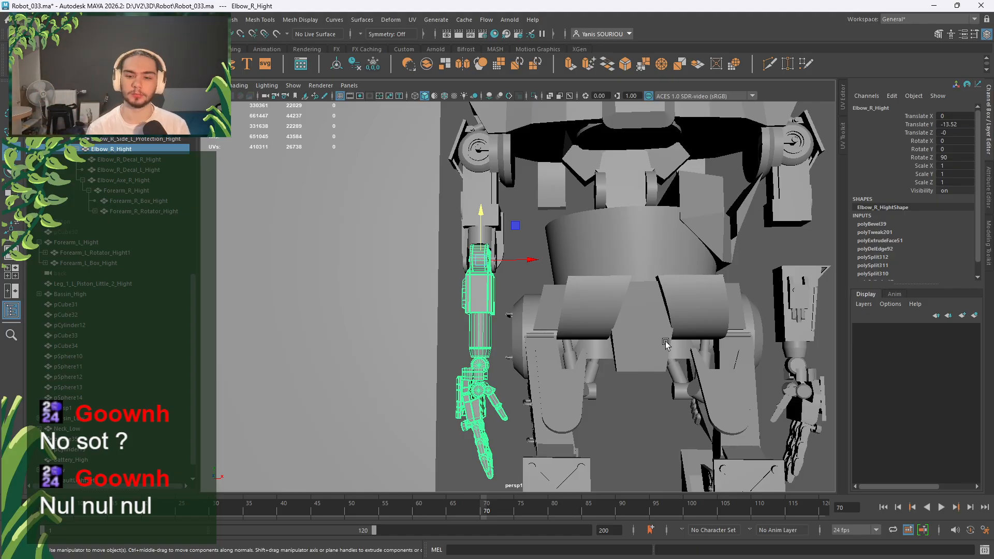
scroll(667, 345, "down", 5)
left_click_drag(667, 345, 446, 373, "alt")
scroll(445, 373, "up", 3)
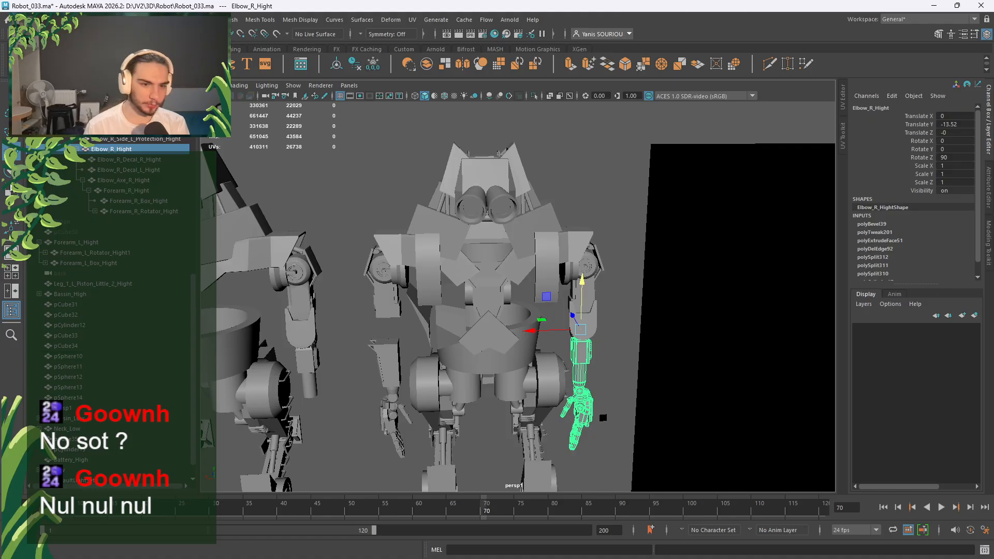
Create a polygon cylinder with radius 10, height 10 and 16 axis subdivisions.
left_click(66, 64)
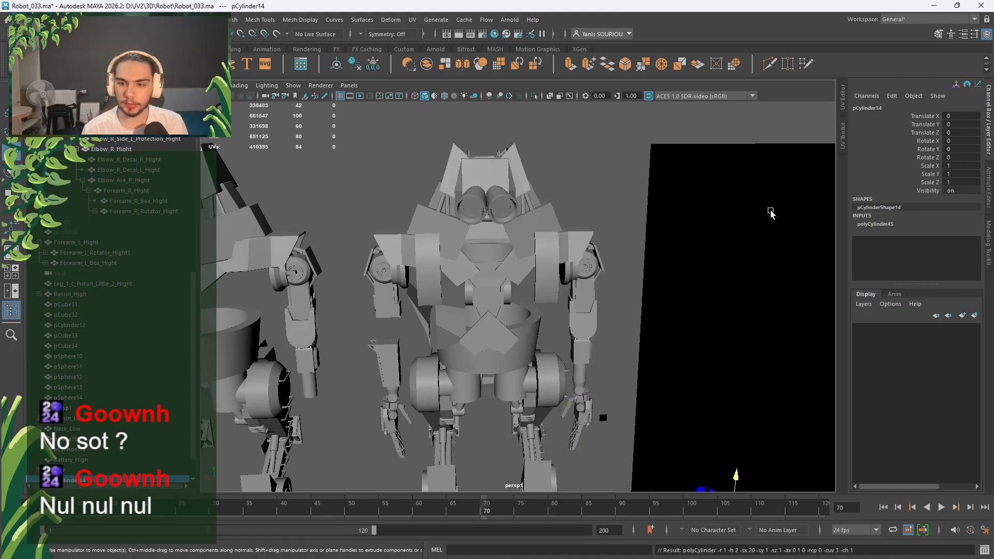
scroll(595, 259, "down", 5)
left_click_drag(500, 317, 519, 349, "alt")
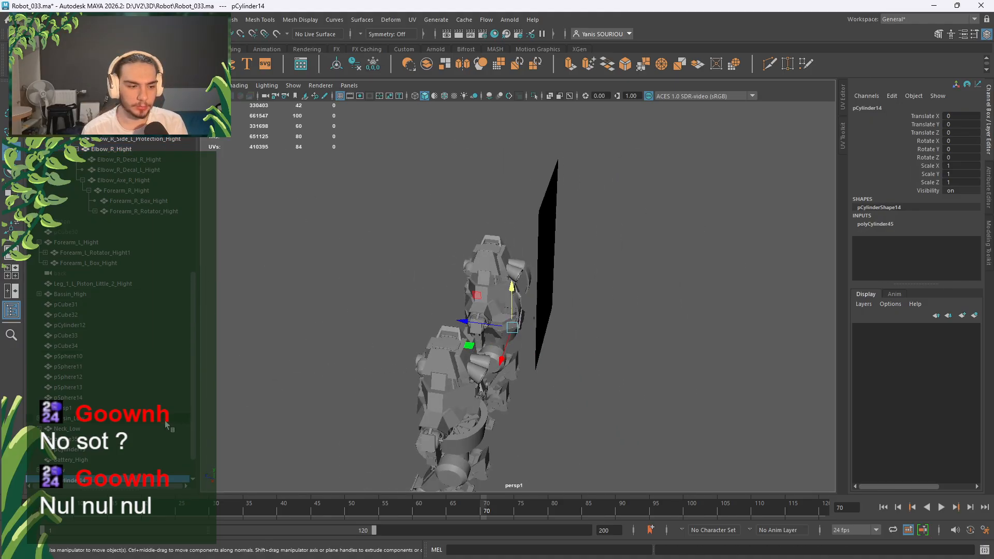
scroll(164, 421, "down", 1)
left_click_drag(342, 370, 515, 362, "alt")
scroll(455, 401, "up", 3)
middle_click_drag(473, 381, 583, 311, "alt")
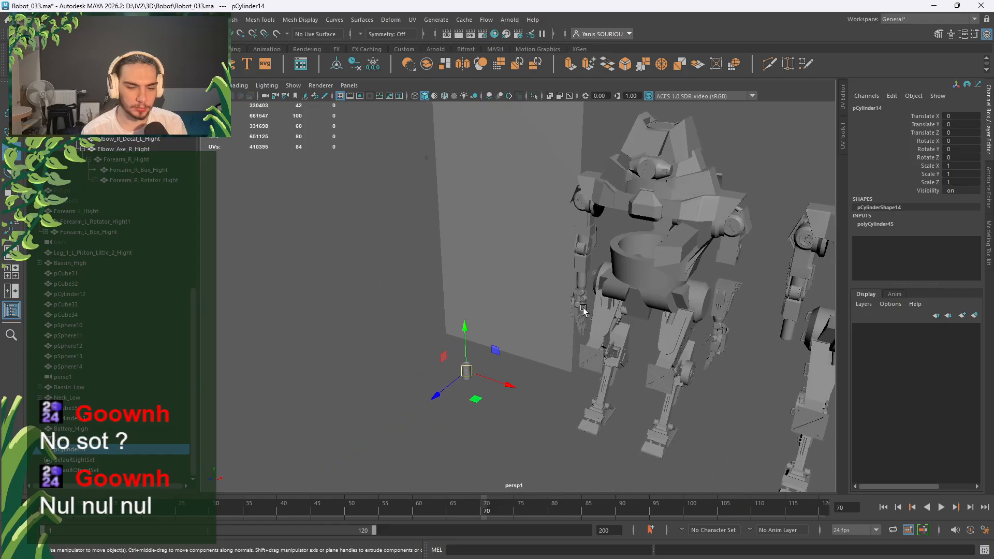
left_click(932, 223)
double_click(948, 242)
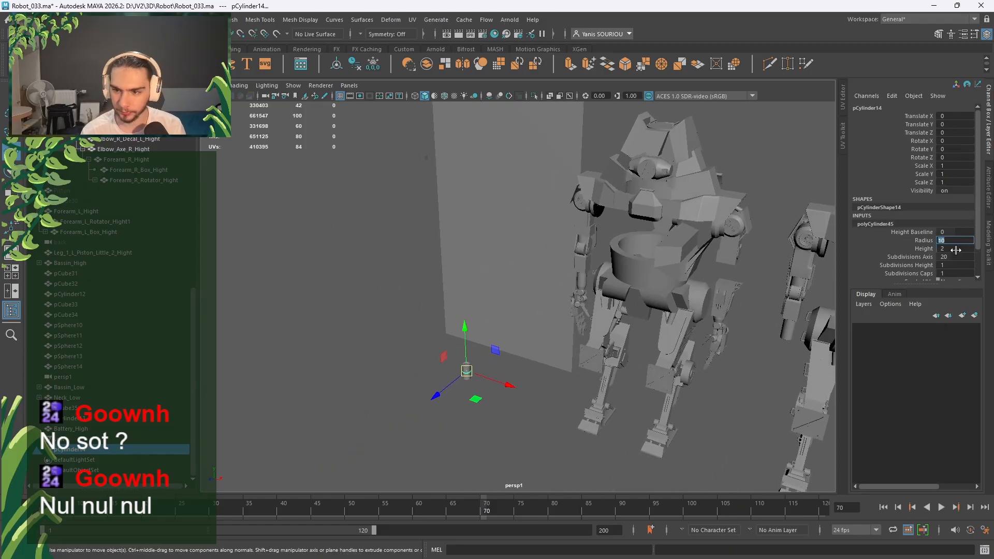
double_click(950, 250)
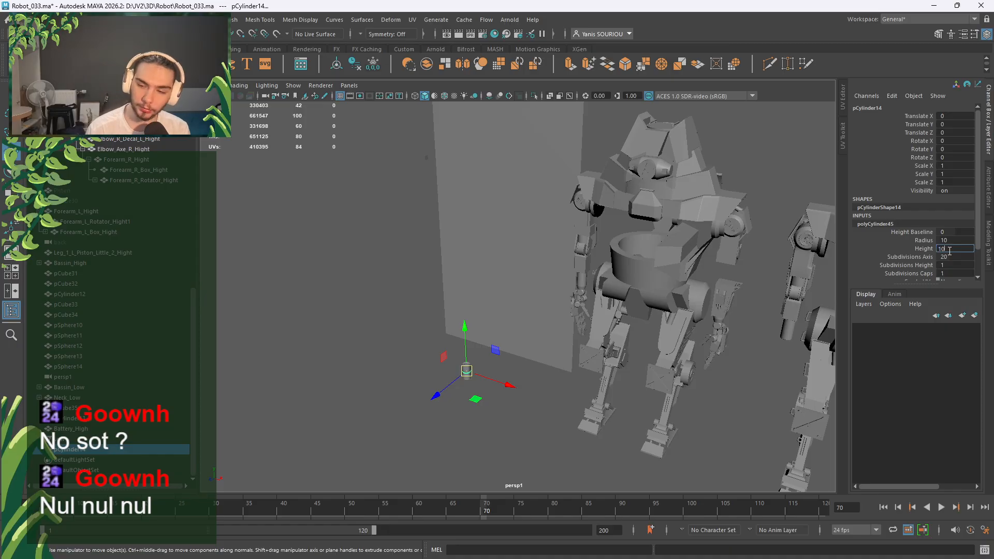
double_click(953, 257)
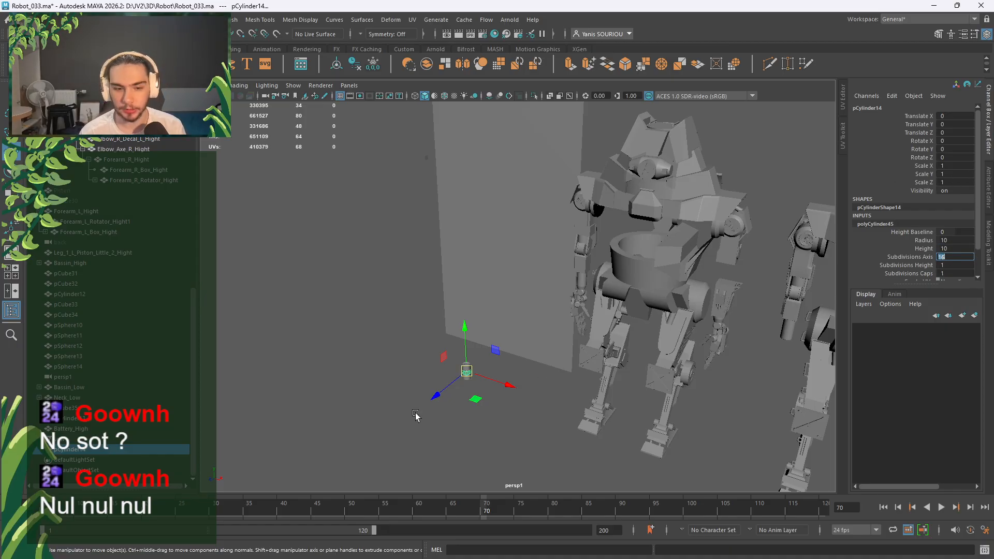
left_click(454, 385)
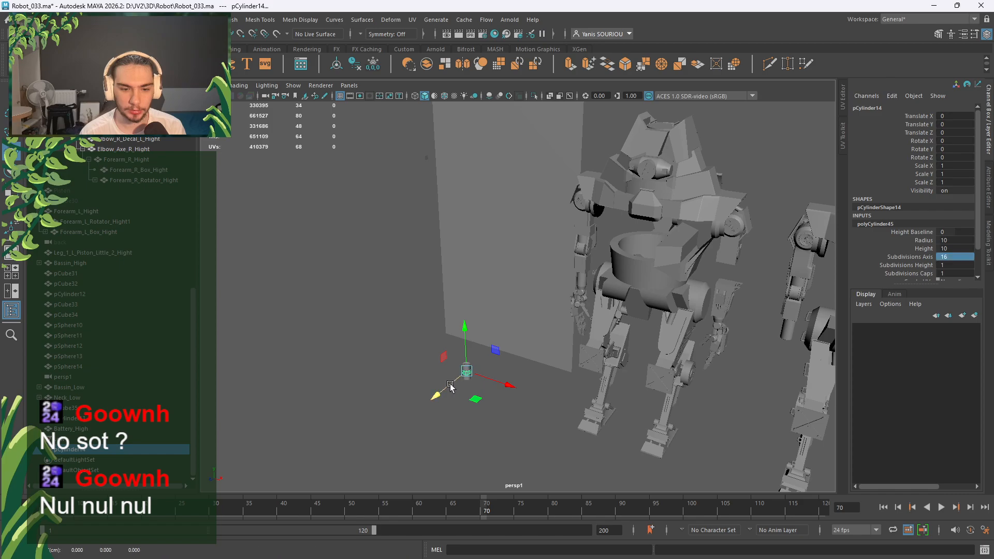
Rotate the new cylinder 90° on X.
key("e")
left_click_drag(444, 358, 442, 362)
double_click(958, 142)
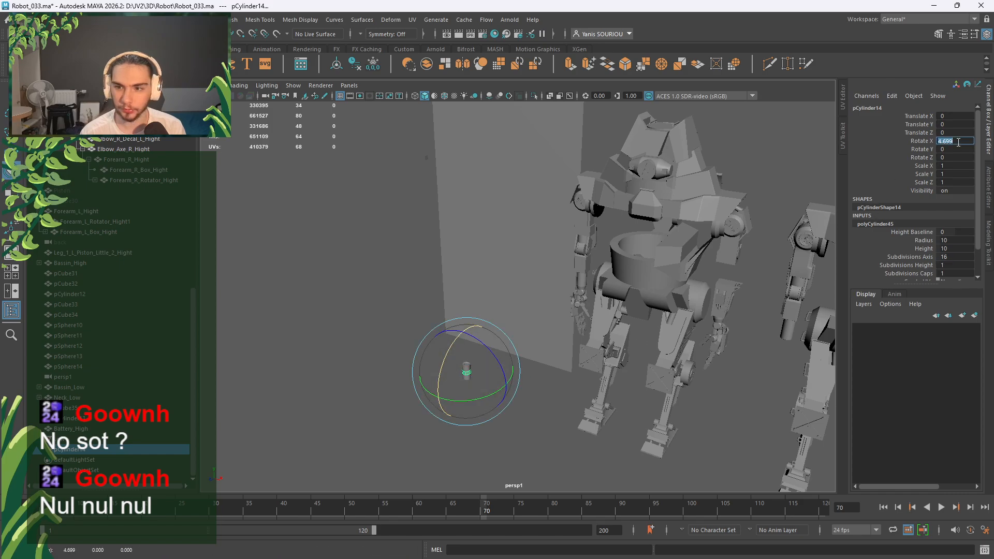
type("90")
key("Return")
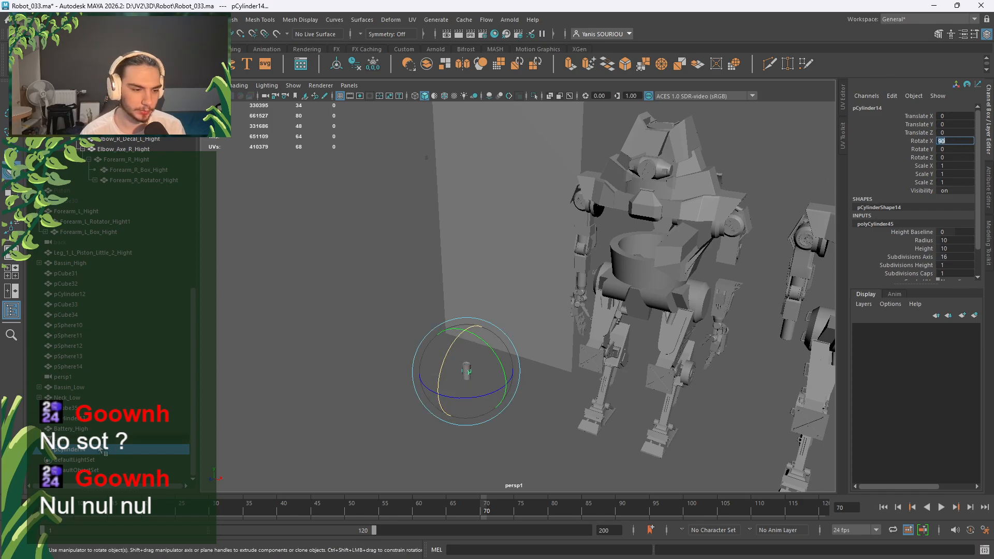
In the back view, snap pCylinder14 onto a chest vertex.
key("w")
key("space")
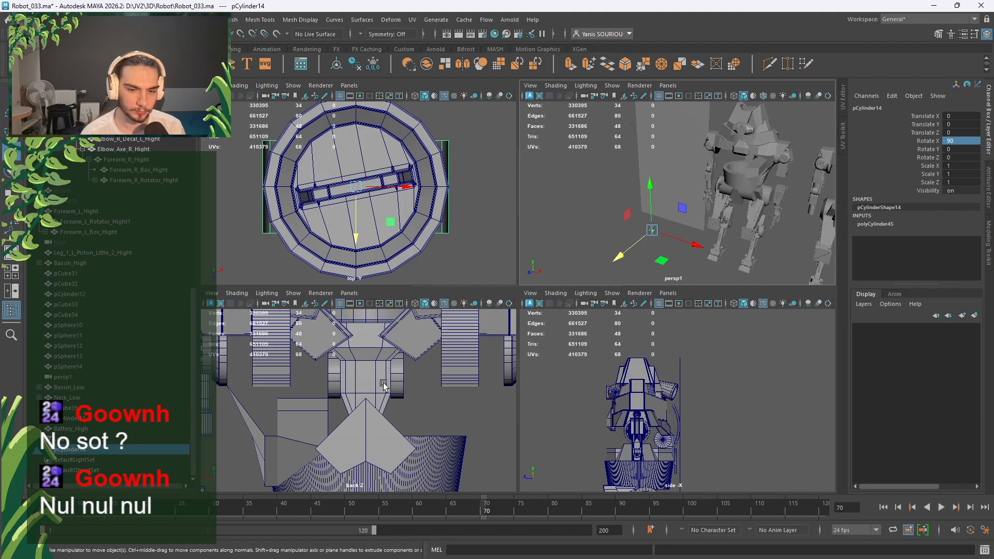
key("space")
scroll(390, 380, "down", 4)
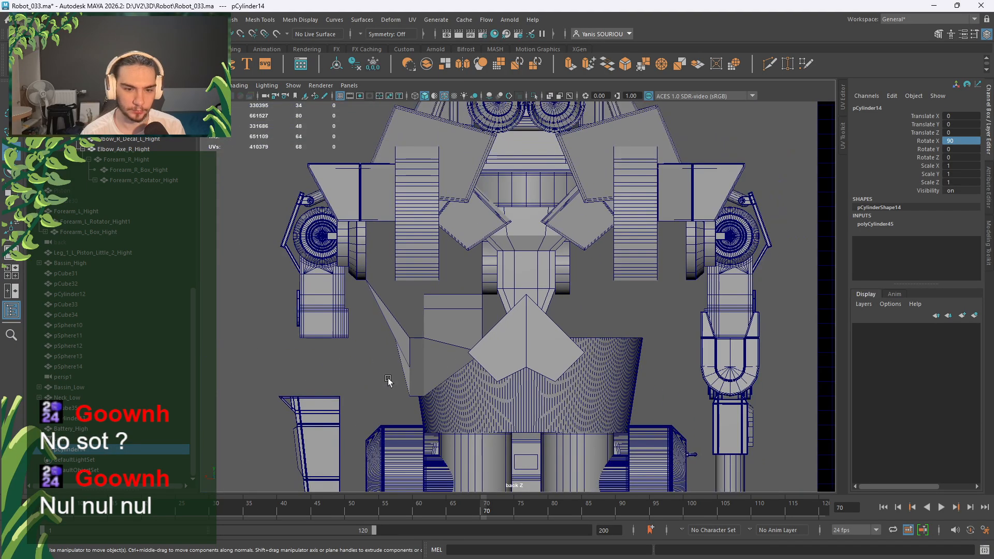
key("v")
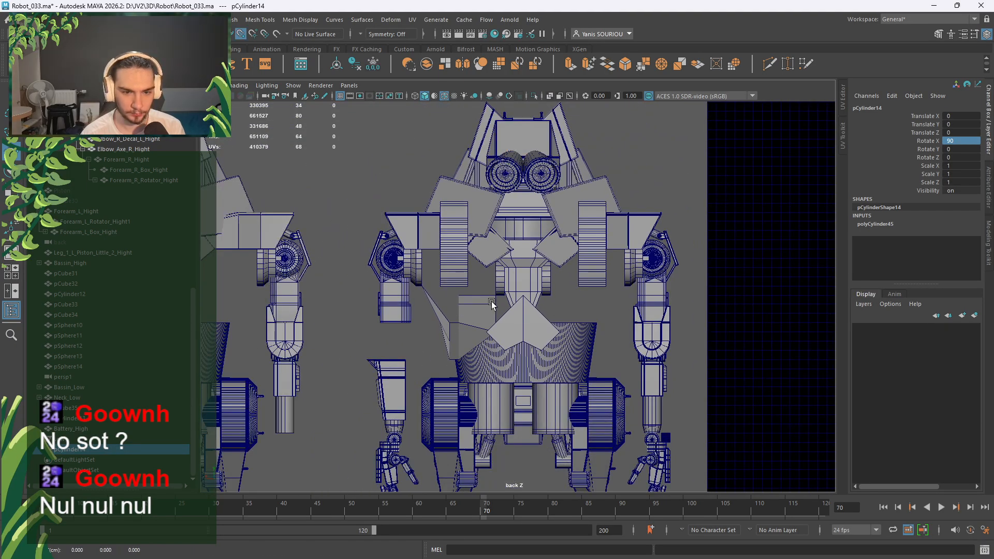
middle_click(492, 302)
Unhide the BF_Grid reference grid.
scroll(485, 322, "up", 2)
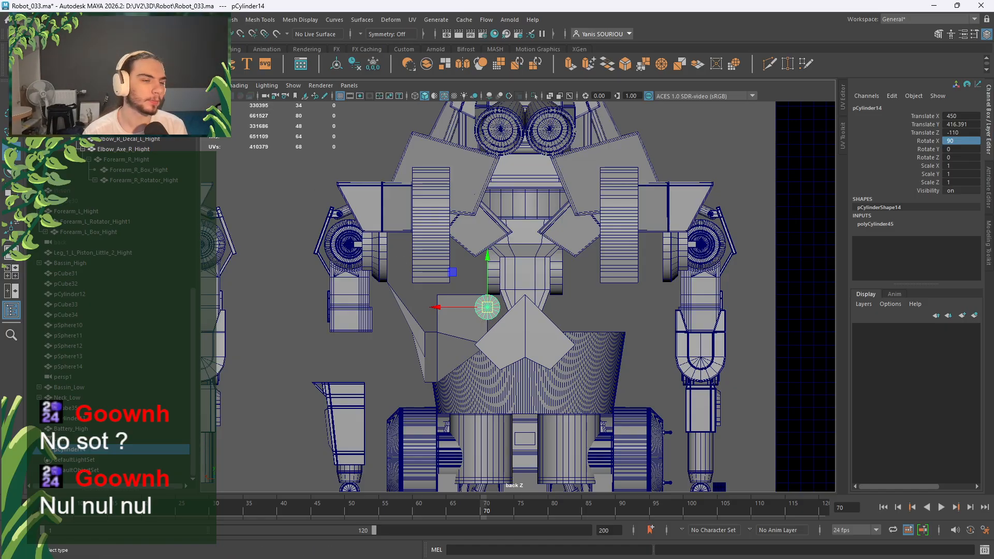
scroll(110, 230, "up", 10)
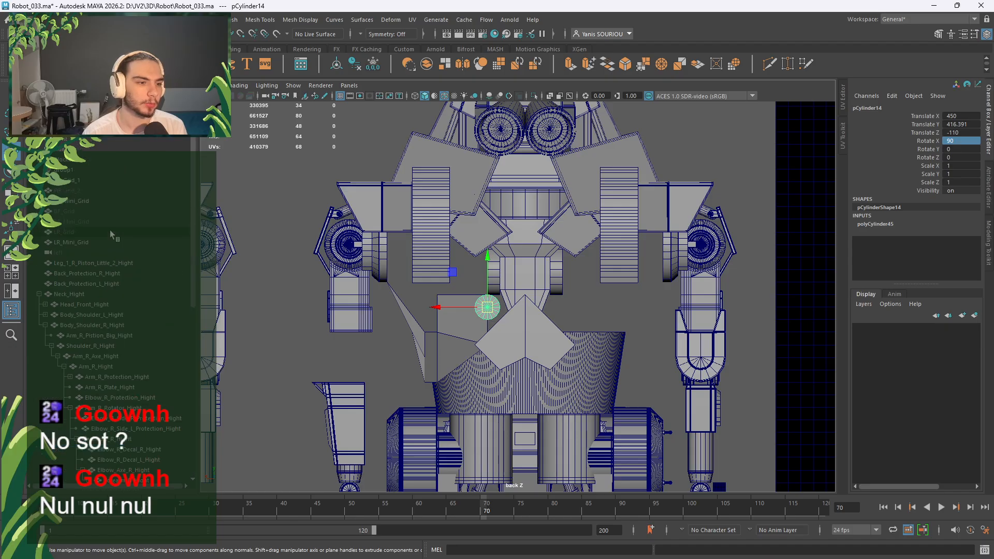
left_click(39, 295)
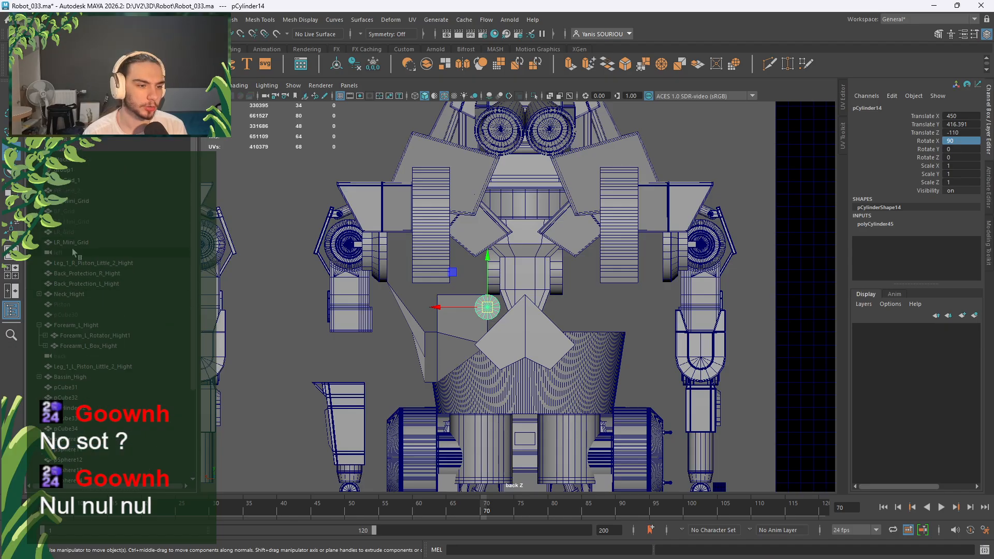
left_click(80, 212)
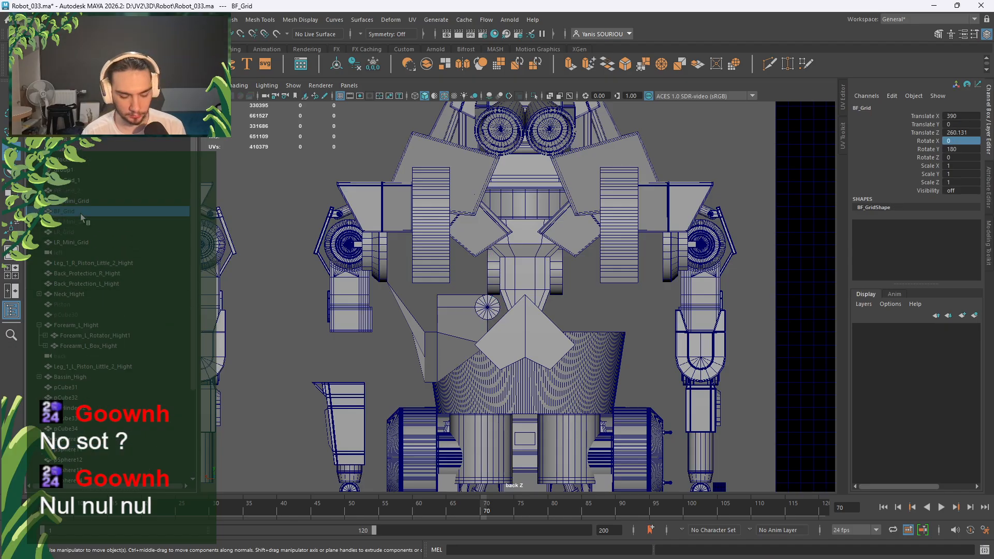
key("h")
Move the cylinder to X 370 and Y 396.391 on the chest front.
left_click(487, 305)
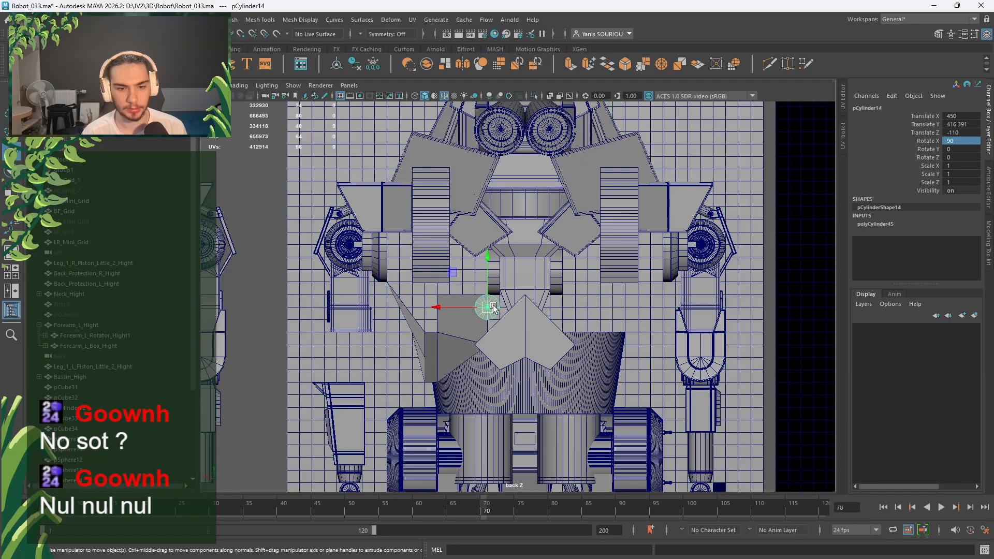
scroll(487, 305, "up", 2)
left_click(456, 310)
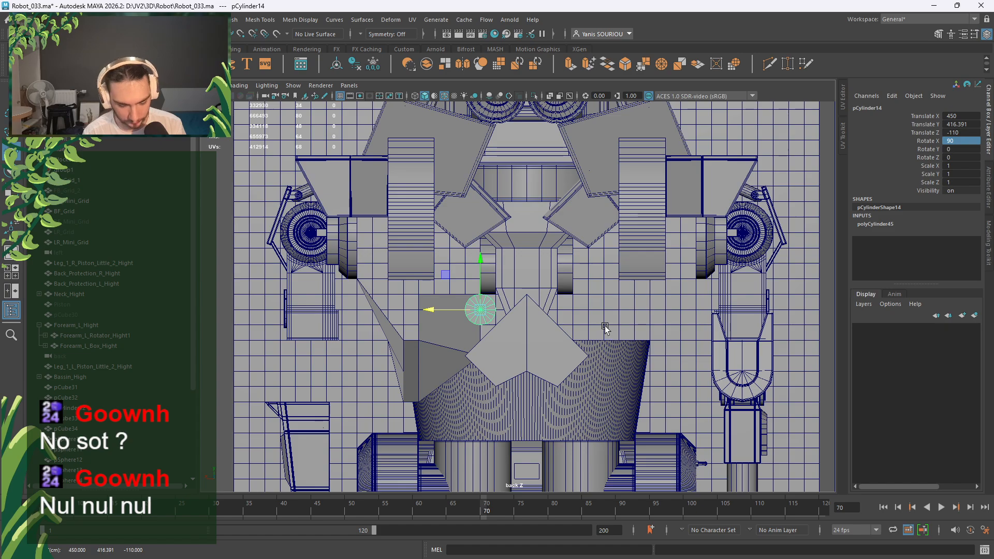
left_click_drag(482, 308, 611, 302)
left_click(603, 285)
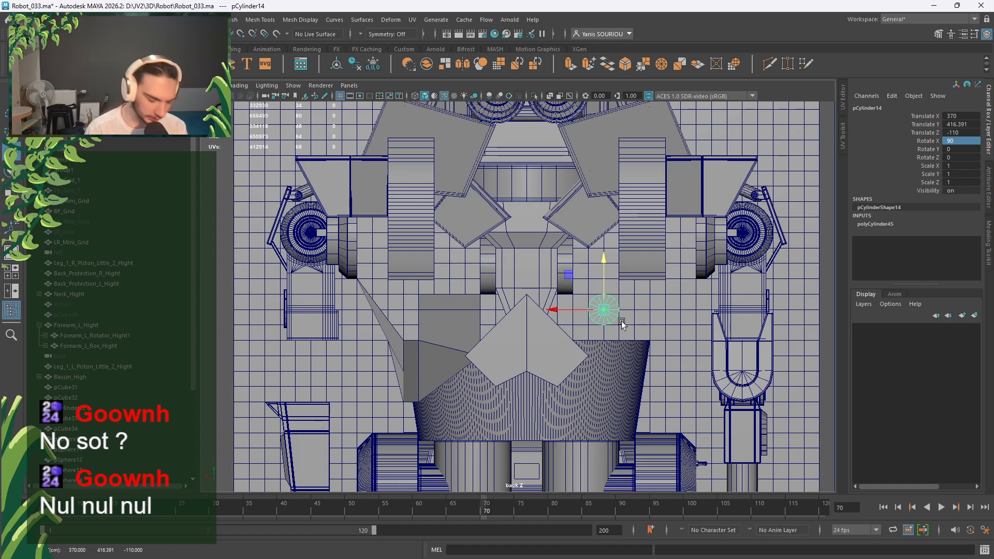
key("v")
middle_click_drag(664, 332, 676, 335)
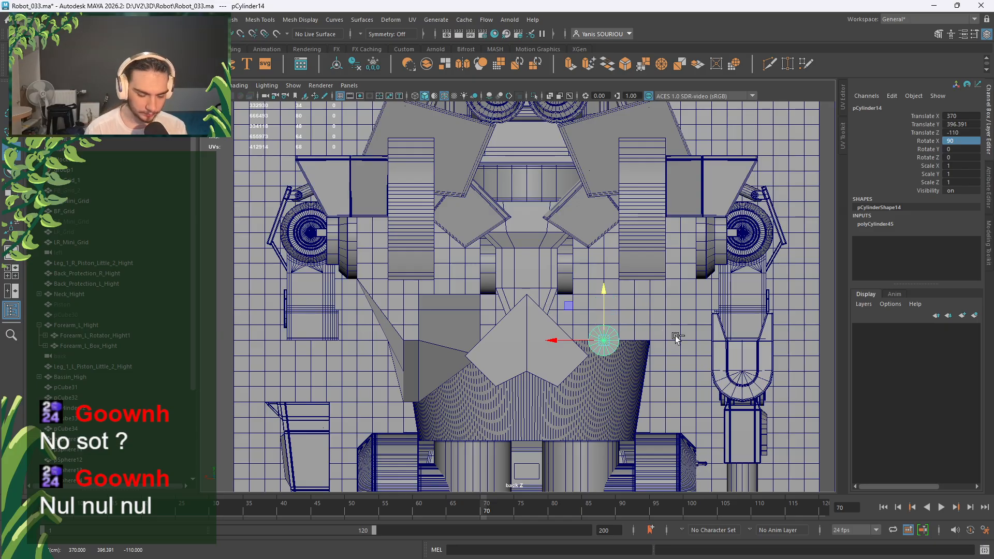
Duplicate the cylinder and move the copy across to X 470.
key("ctrl+d")
left_click(552, 340)
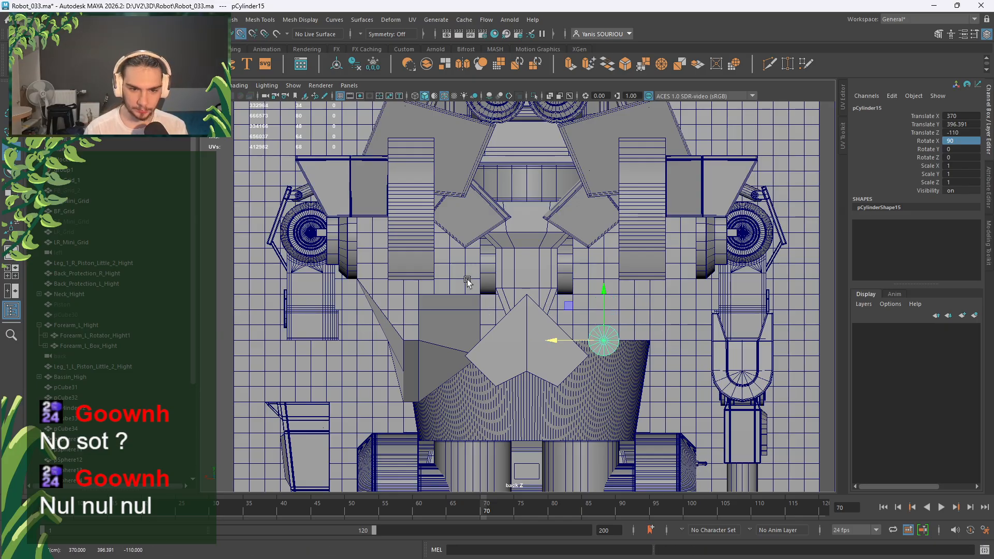
middle_click_drag(459, 282, 449, 282)
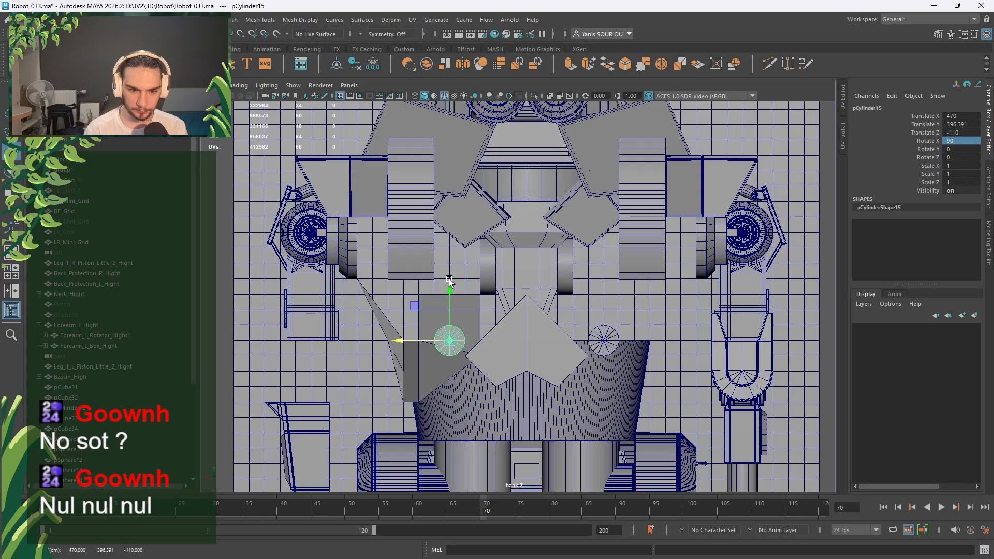
key("space")
key("space")
key("f")
left_click_drag(605, 280, 560, 329, "alt")
scroll(513, 298, "down", 10)
scroll(554, 305, "up", 5)
left_click_drag(550, 291, 476, 268, "alt")
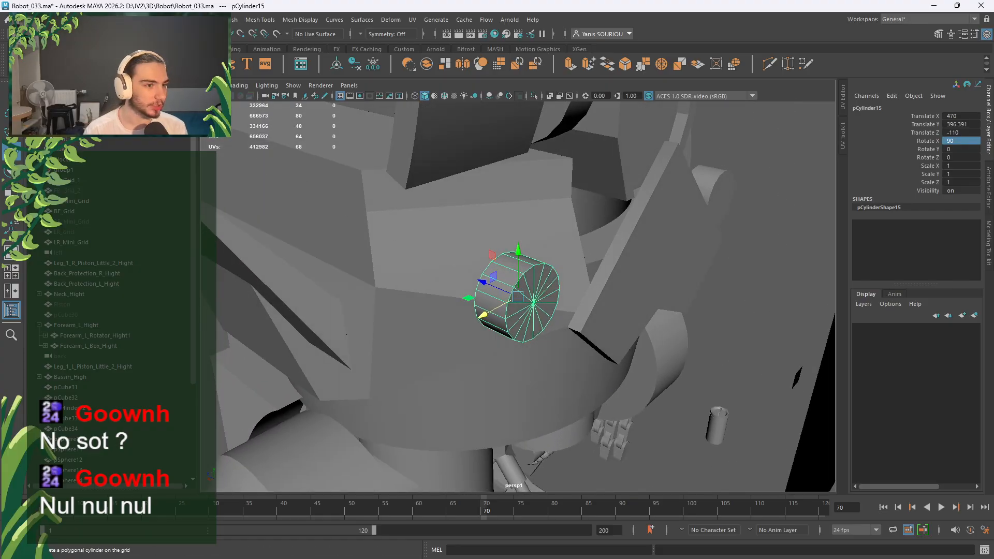
Create a cylinder snapped onto the chest with 16 axis subdivisions, radius 2 and height 100.
left_click(66, 64)
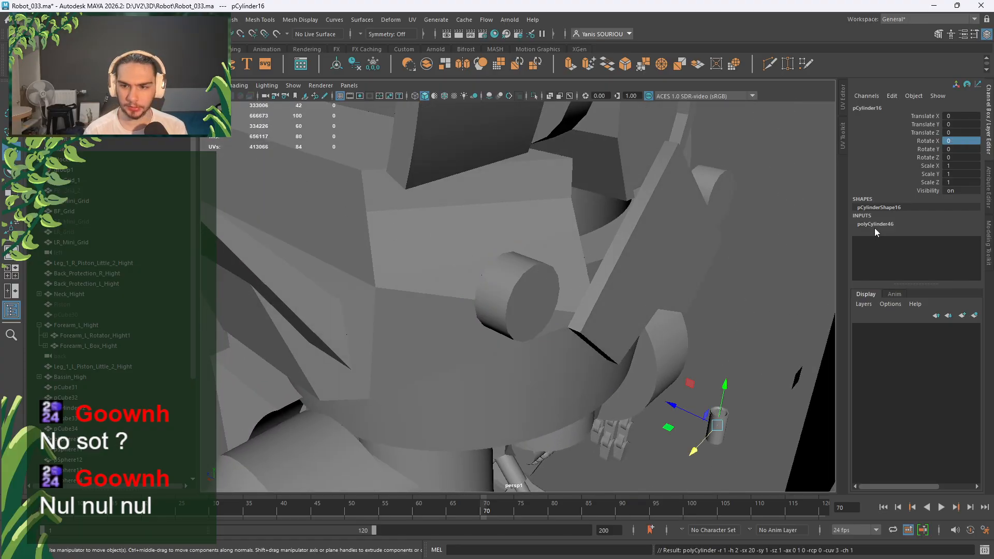
mouse_move(641, 296)
left_mouse_down("alt")
mouse_move(651, 302)
mouse_move(587, 286)
mouse_move(636, 282)
left_mouse_up("alt")
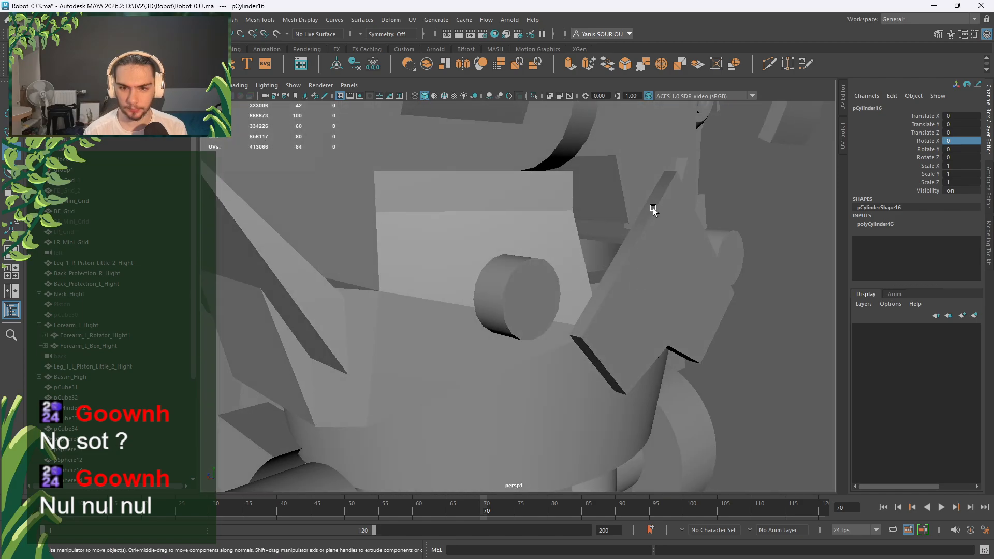
middle_click(667, 175)
left_click(875, 224)
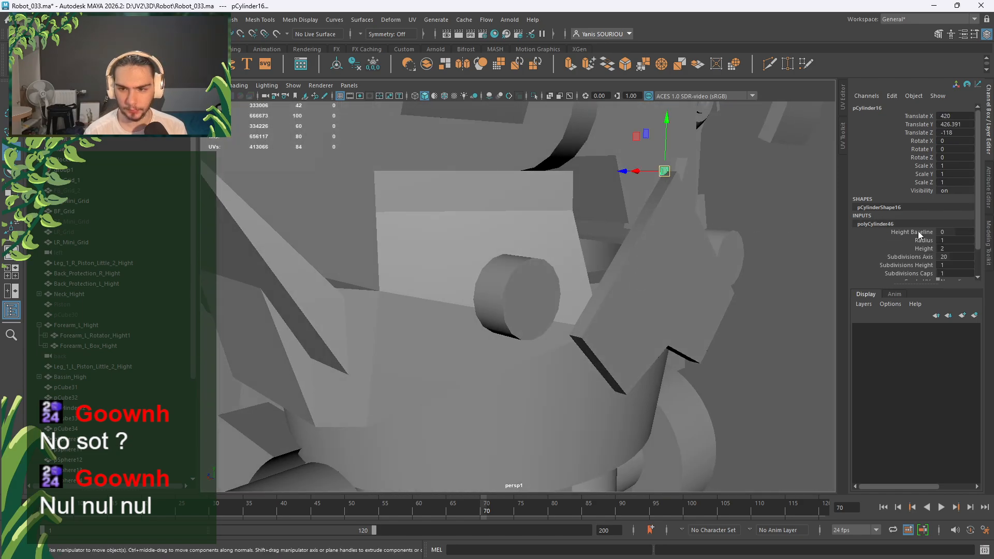
left_click(945, 257)
left_click(946, 258)
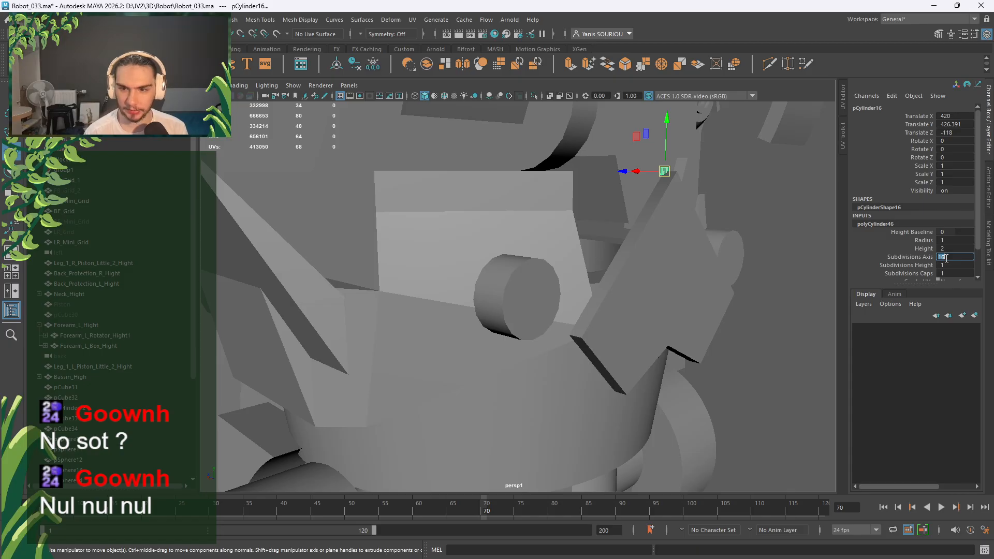
left_click(955, 241)
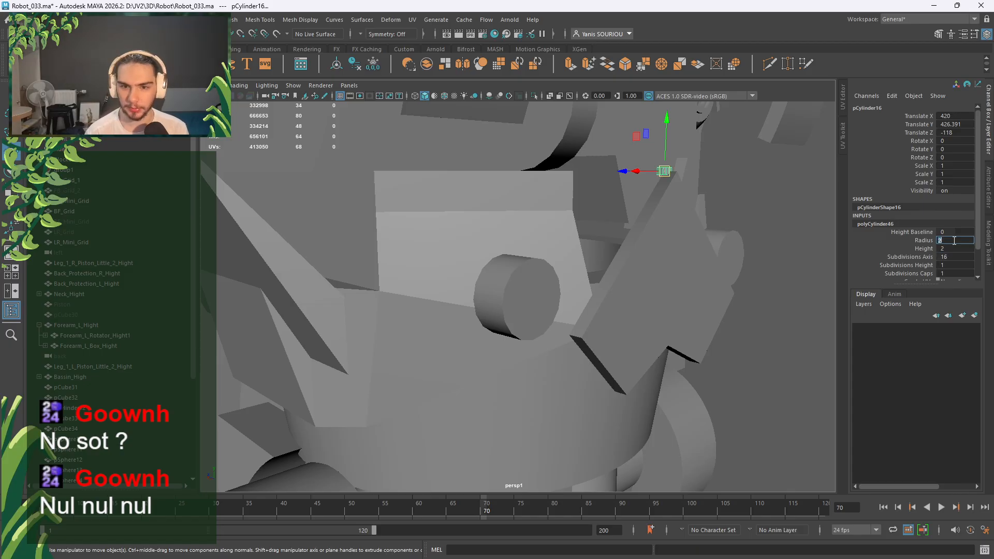
left_click(952, 247)
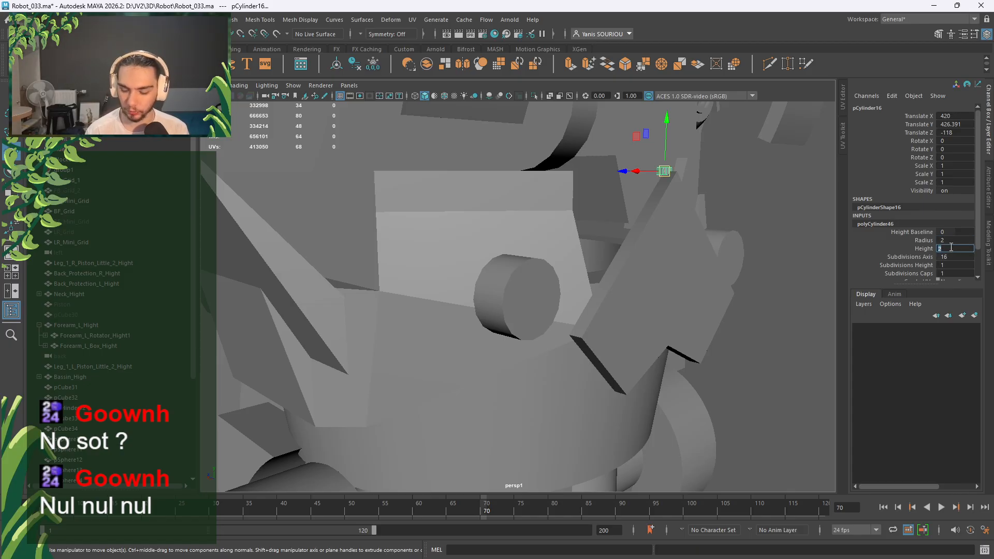
type("100")
key("Return")
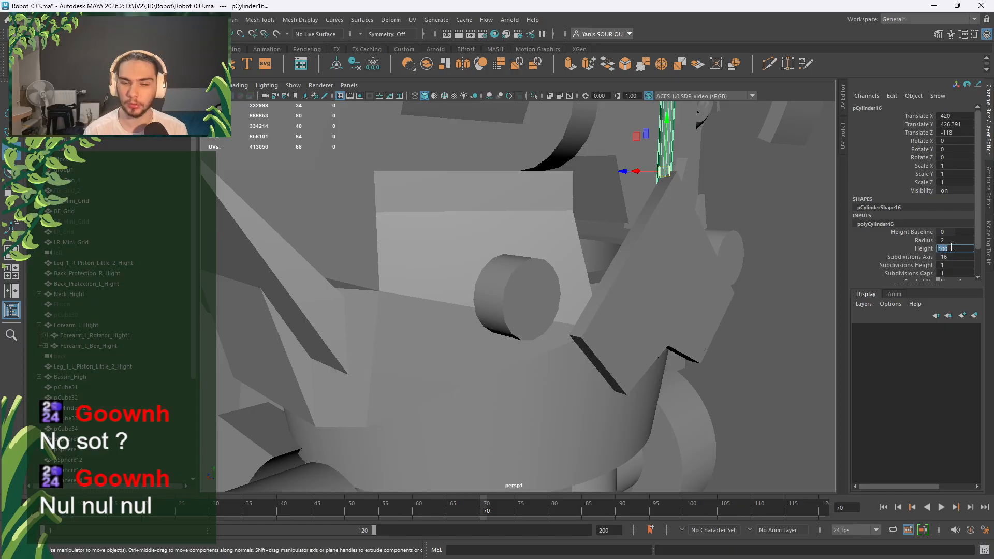
Rotate the rod 90° on Z so it lies horizontally across the chest.
left_click_drag(673, 244, 652, 248, "alt")
scroll(691, 190, "down", 3)
key("e")
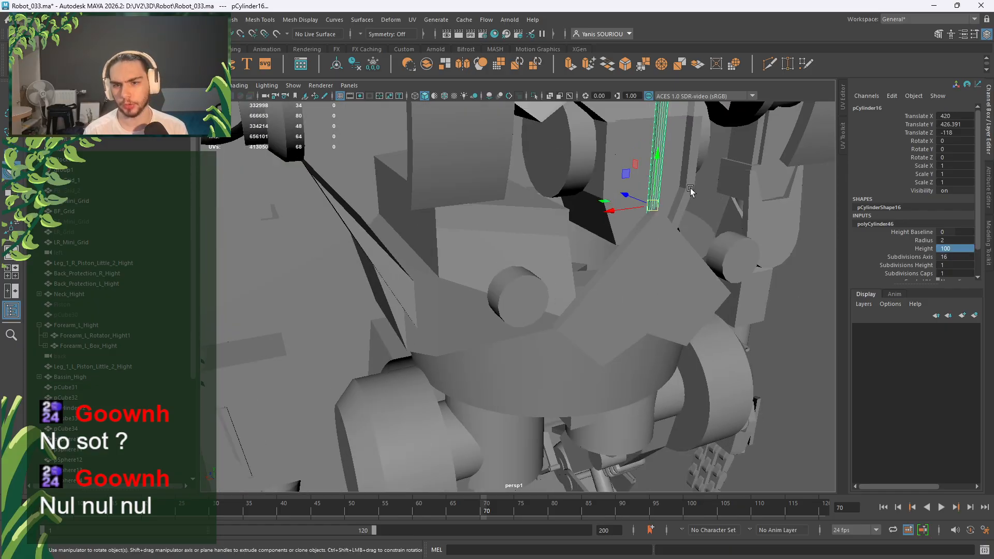
left_click_drag(691, 191, 710, 225)
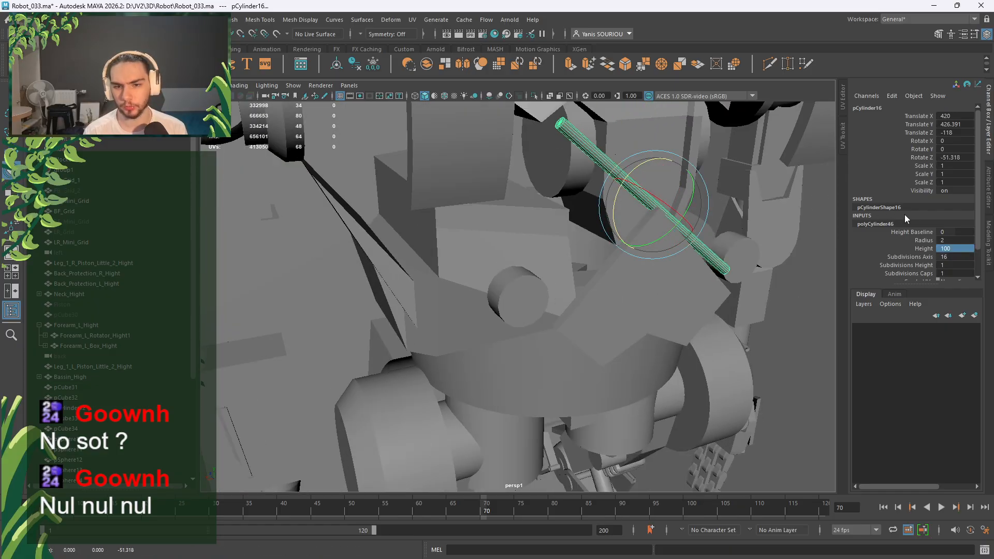
double_click(956, 158)
type("90")
key("Return")
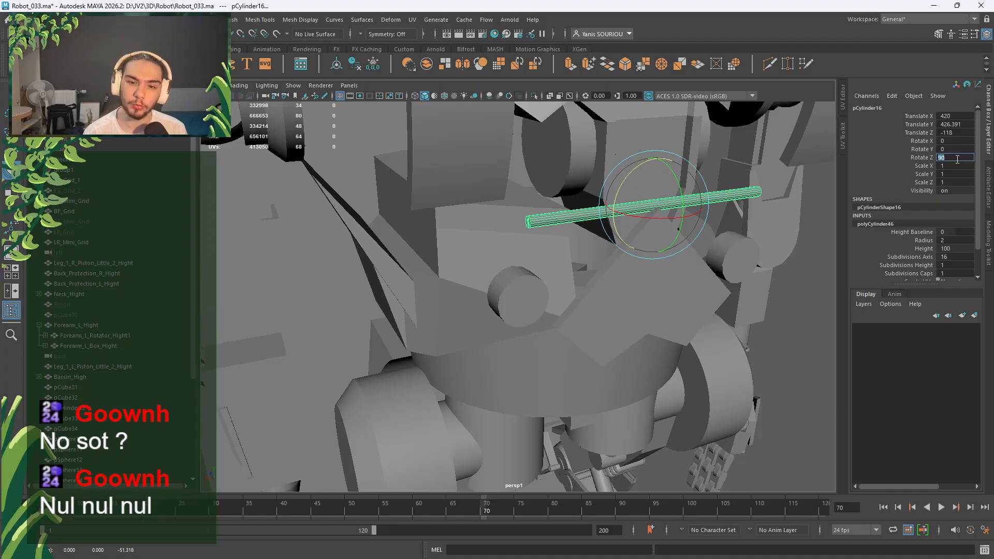
left_click(809, 301)
left_click(685, 203)
key("w")
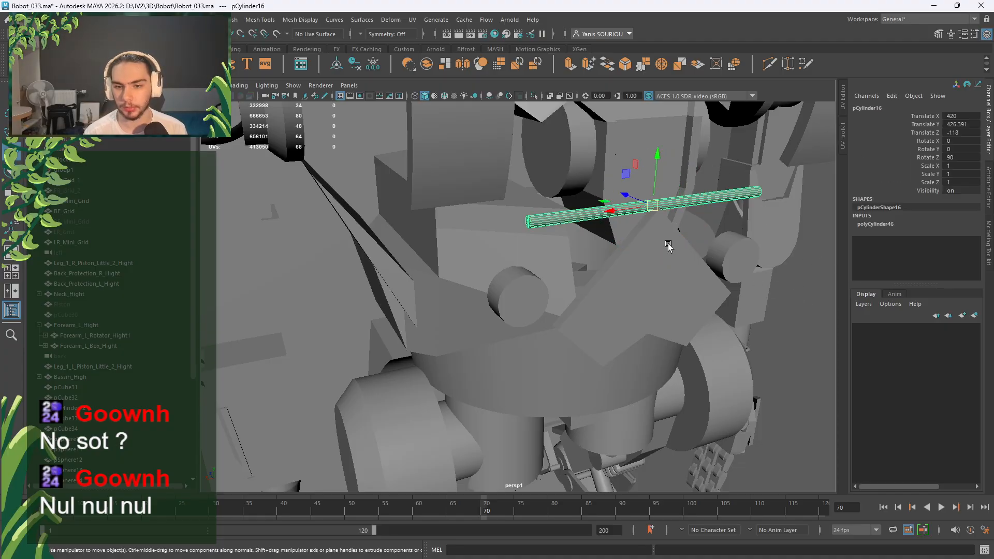
left_click_drag(668, 243, 718, 238, "alt")
scroll(694, 231, "up", 4)
left_click_drag(653, 222, 686, 206, "alt")
left_click_drag(570, 182, 552, 240, "alt")
Reposition the rod on the chest to Y 407.775 and Z -115.75.
key("space")
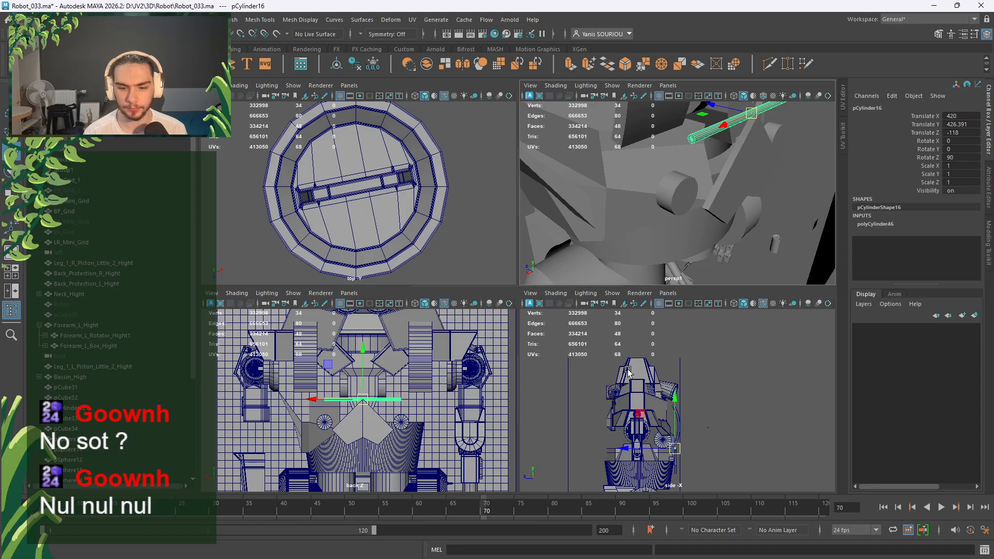
key("space")
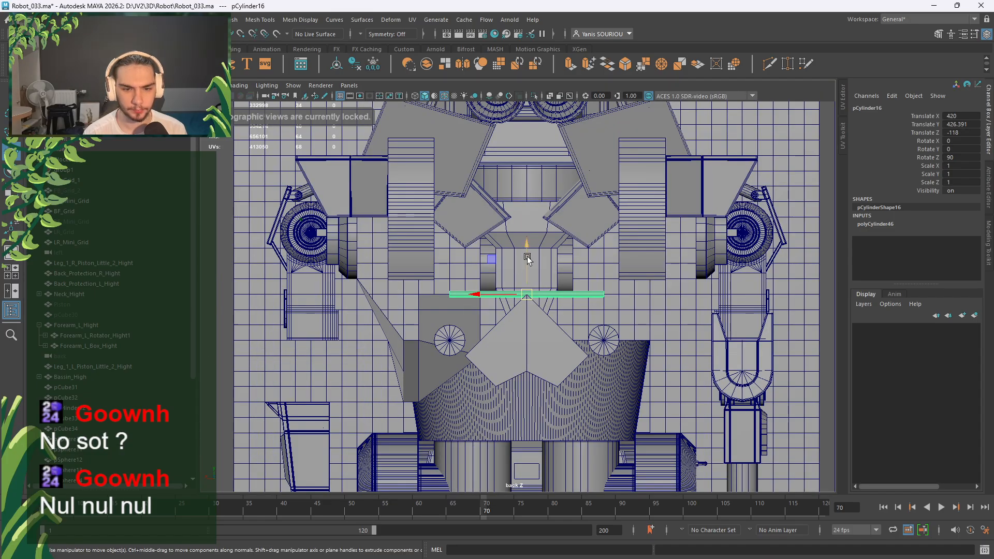
left_click(528, 257)
key("v")
middle_click_drag(644, 330, 642, 327)
key("space")
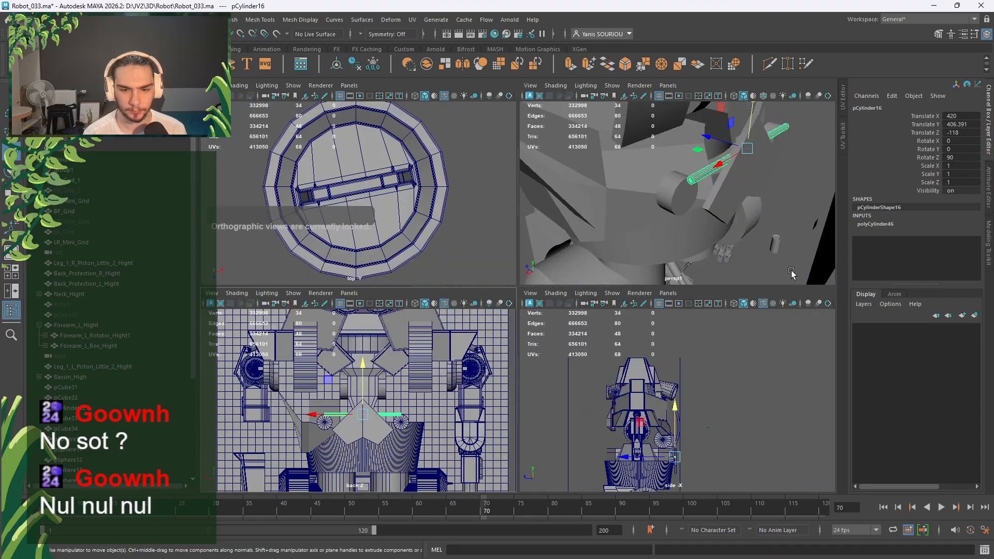
key("space")
left_click_drag(645, 250, 683, 254, "alt")
scroll(644, 254, "up", 4)
left_click_drag(604, 258, 461, 287, "alt")
left_click_drag(551, 330, 532, 309, "alt")
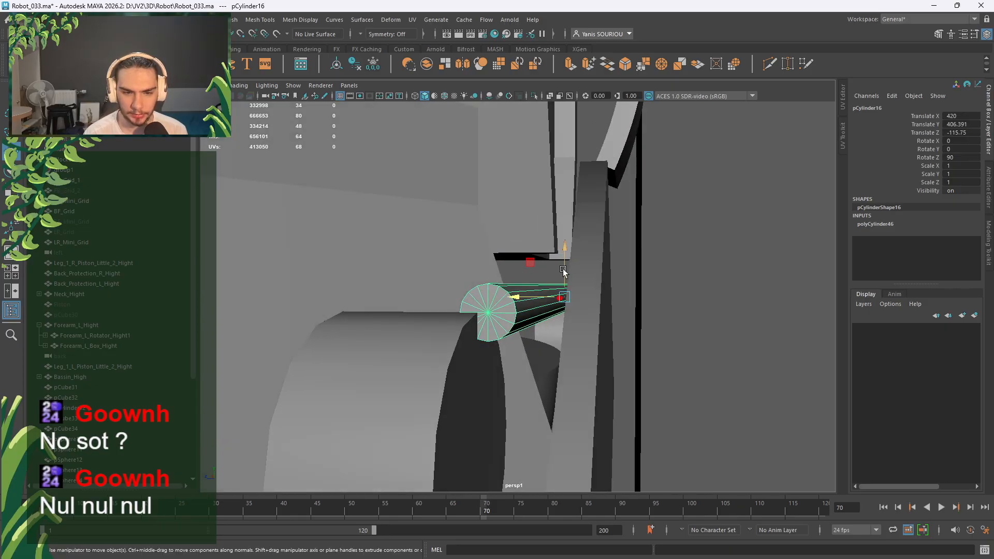
left_click_drag(564, 271, 482, 296)
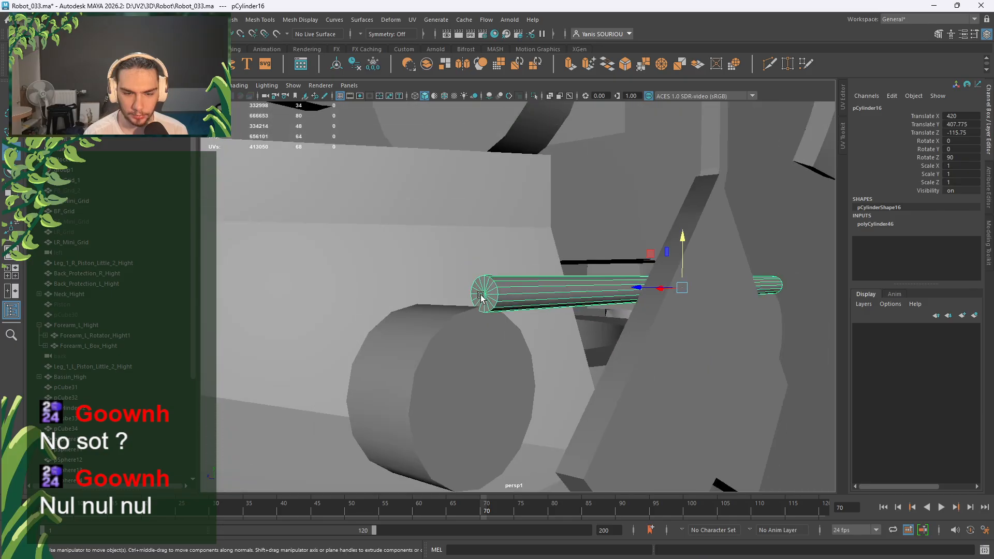
Orbit around the robot, select the side disc pCylinder15 and frame it with F.
scroll(481, 296, "down", 8)
left_click_drag(571, 326, 509, 346, "alt")
scroll(509, 346, "down", 4)
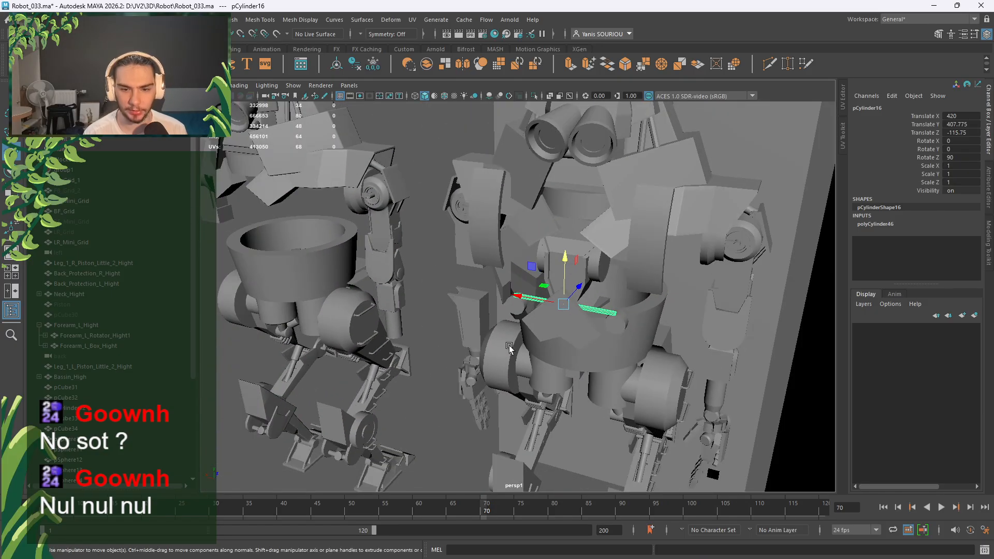
scroll(509, 346, "up", 5)
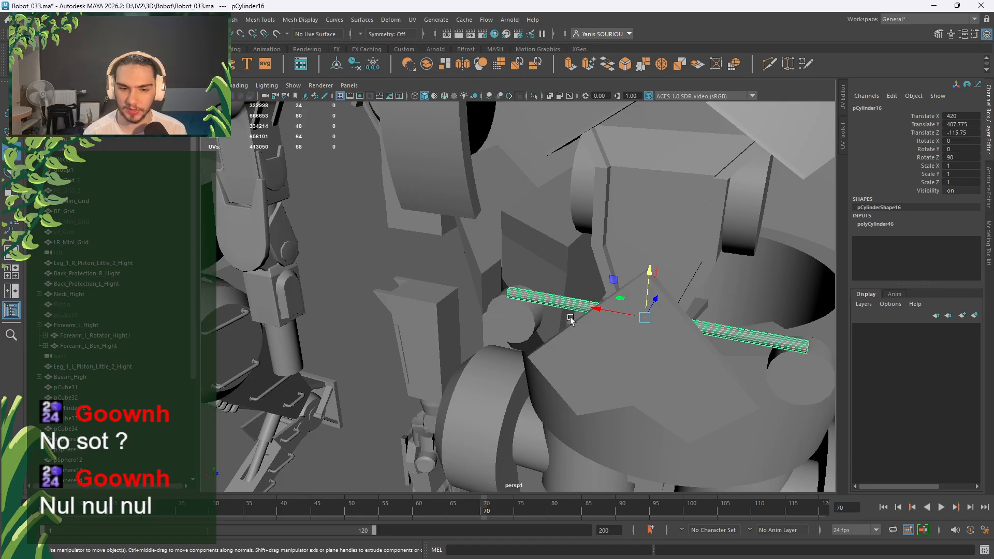
scroll(516, 340, "down", 3)
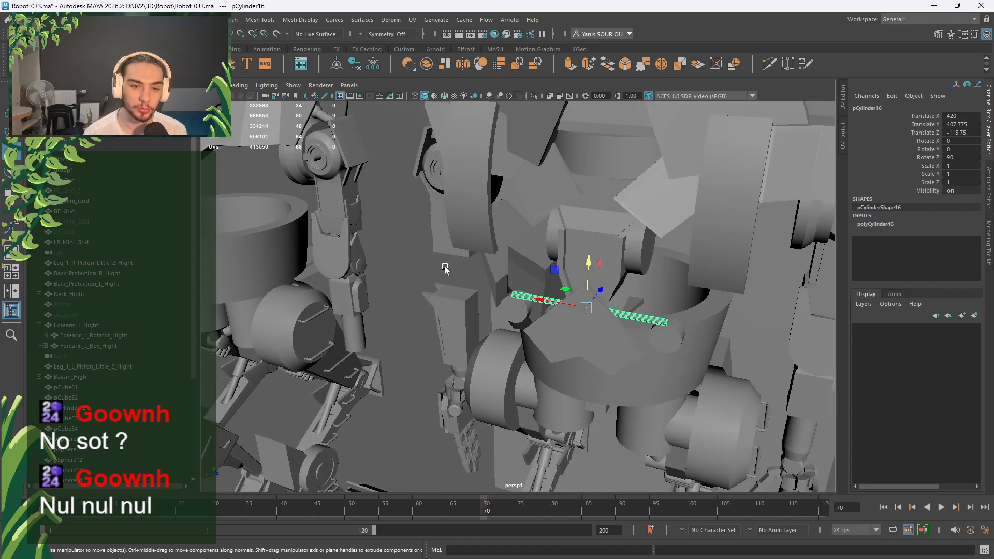
left_click_drag(445, 268, 539, 311, "alt")
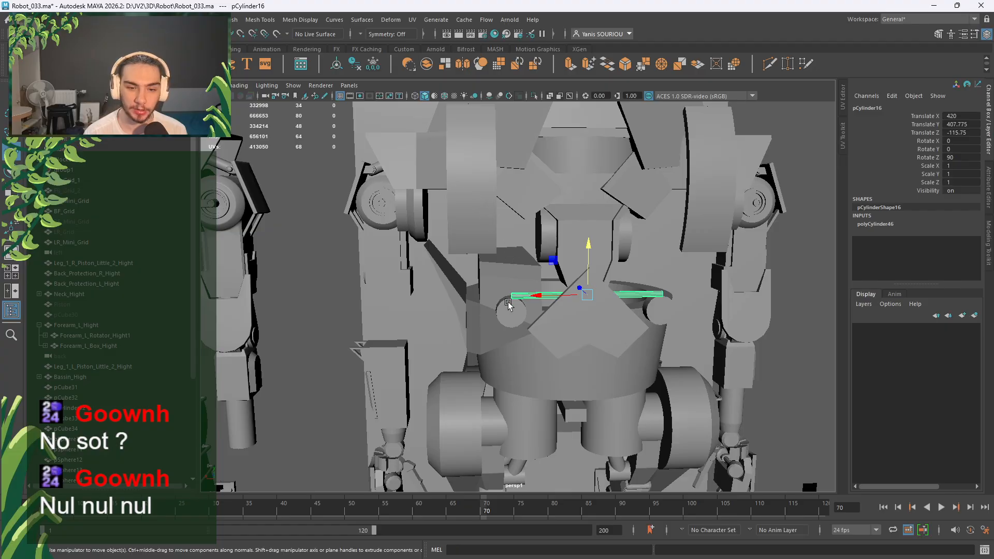
left_click_drag(526, 286, 368, 238, "alt")
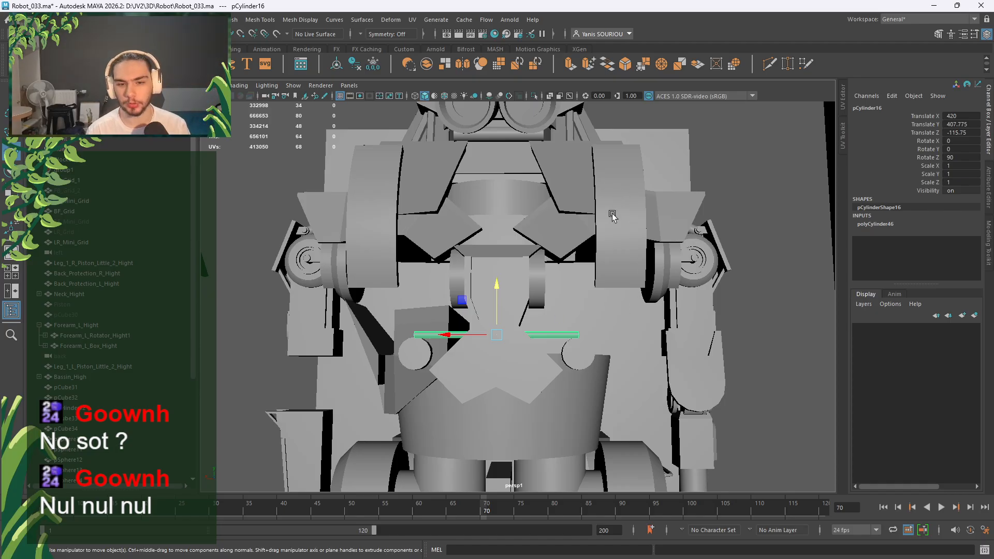
left_click_drag(627, 265, 703, 297, "alt")
left_click_drag(481, 270, 521, 363, "alt")
left_click(442, 391)
key("f")
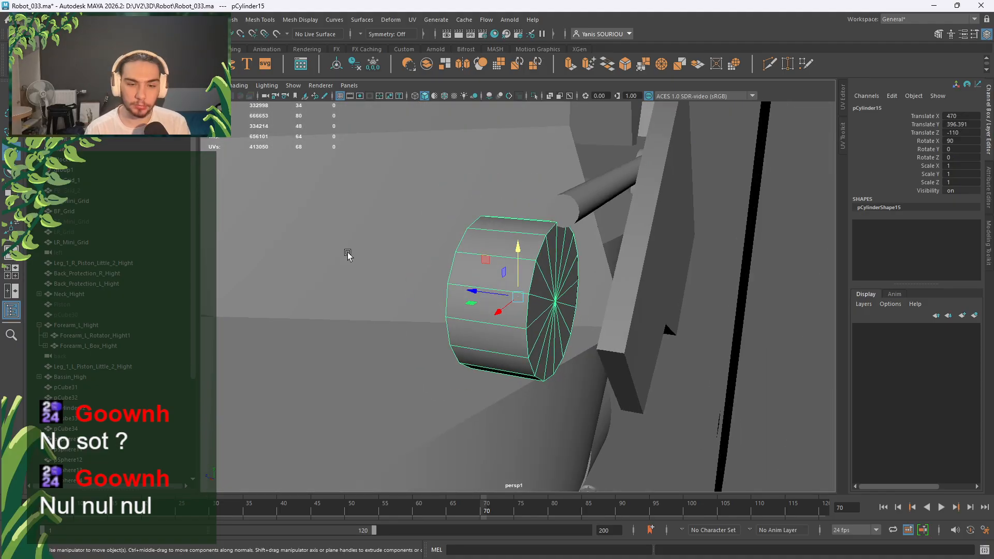
Create a polygon torus, snap it to the disc face centre and rotate it 90° in X.
left_click(104, 64)
scroll(500, 269, "down", 4)
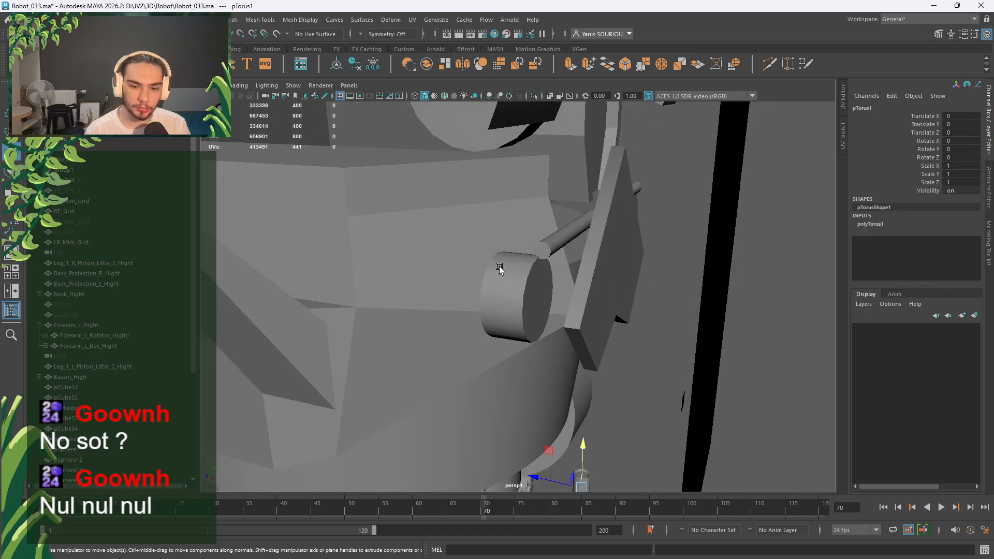
scroll(500, 269, "down", 3)
left_click_drag(567, 313, 548, 324, "alt")
key("v")
middle_click_drag(531, 303, 530, 302)
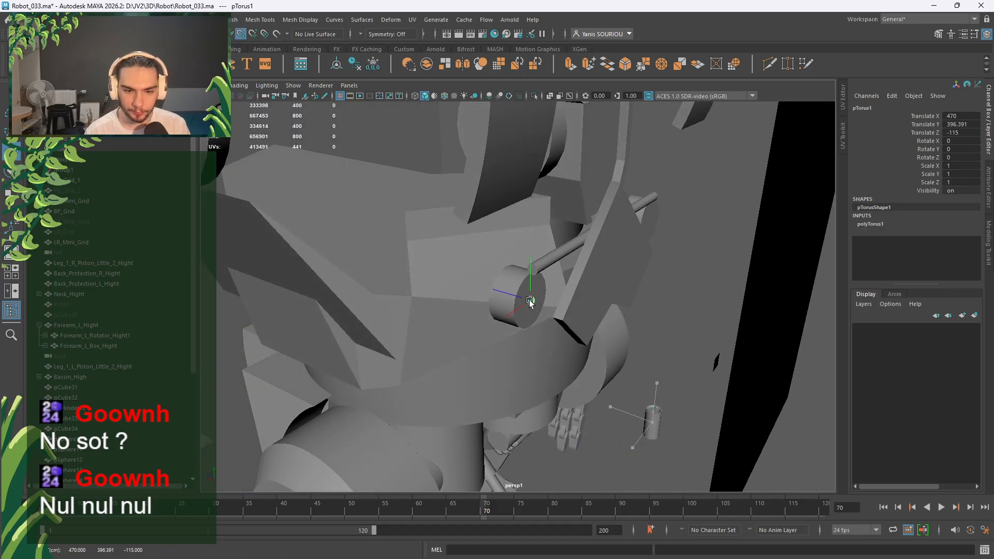
scroll(569, 326, "up", 5)
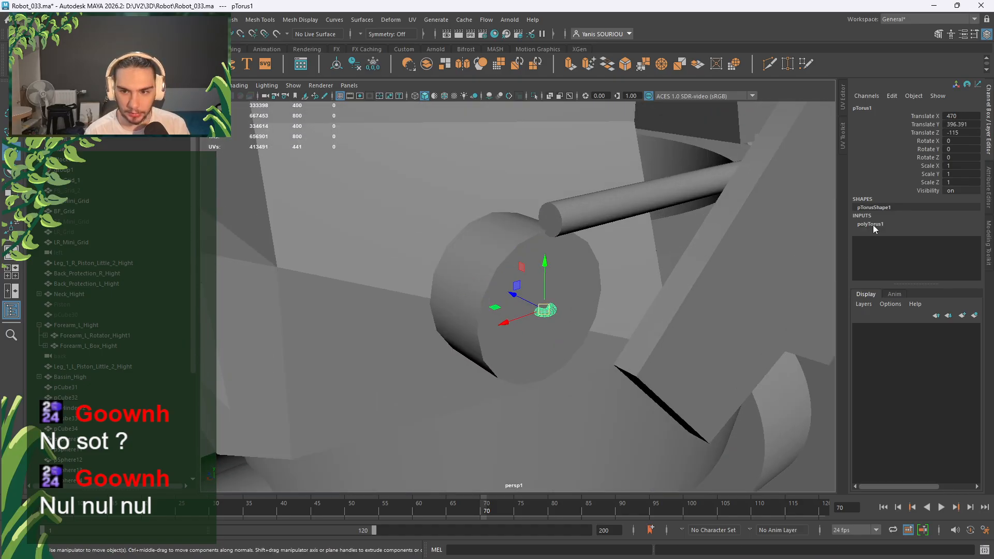
key("e")
left_click_drag(563, 280, 575, 311)
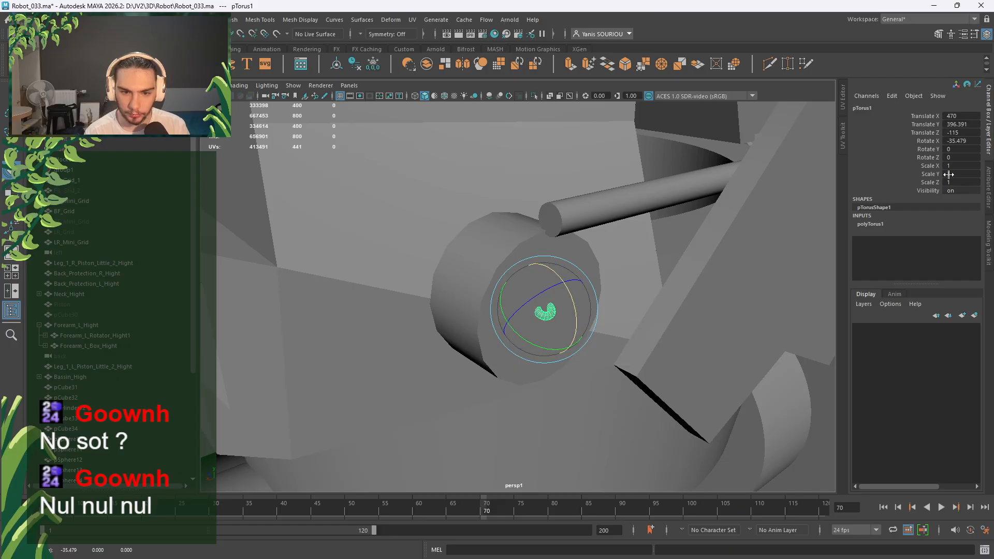
double_click(967, 141)
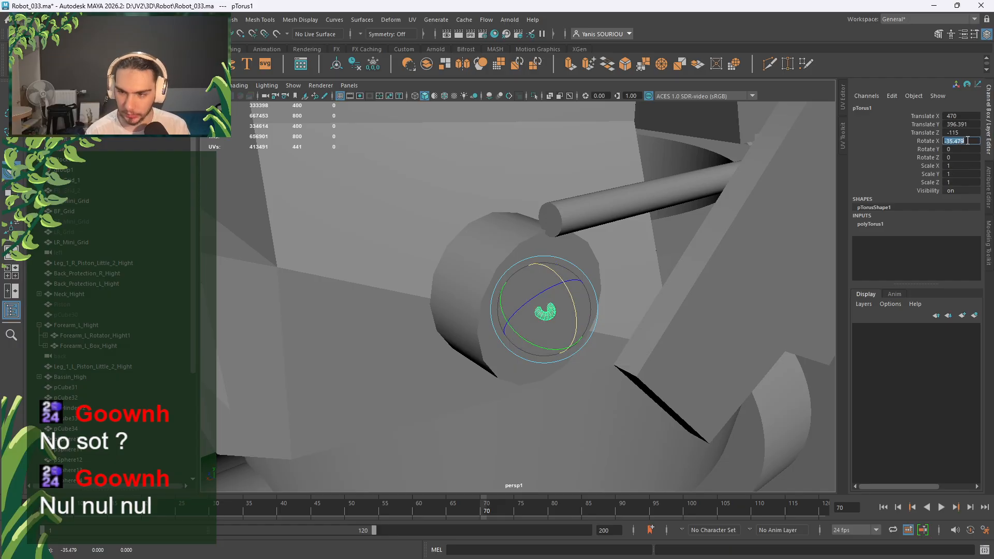
type("90")
key("Return")
Give the torus Radius 11 and Section Radius 2.
left_click(892, 224)
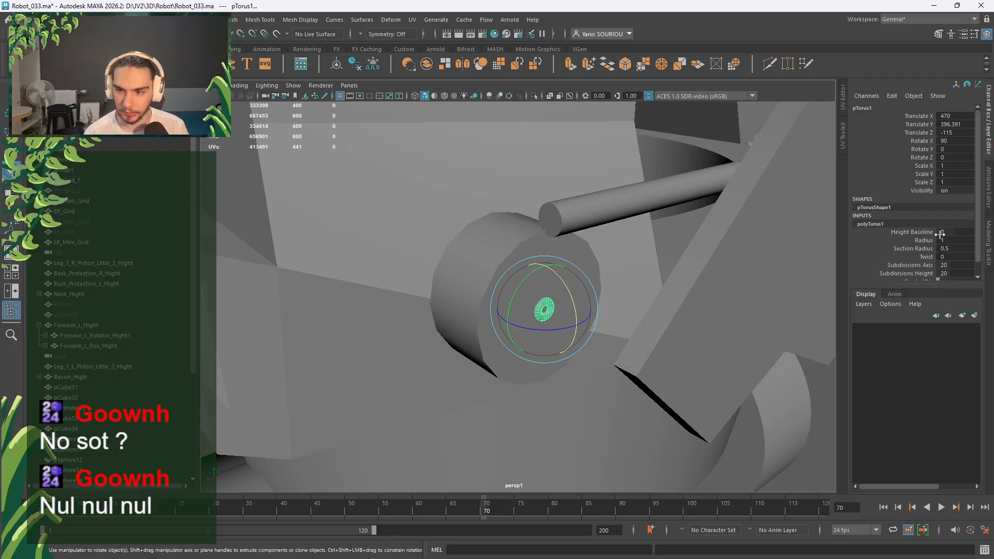
double_click(949, 239)
type("3")
key("Return")
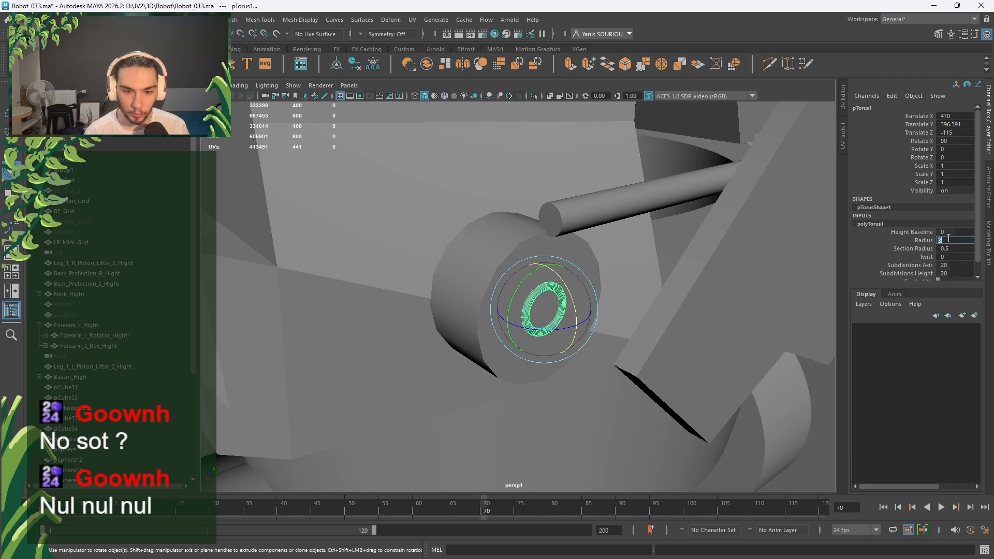
key("Return")
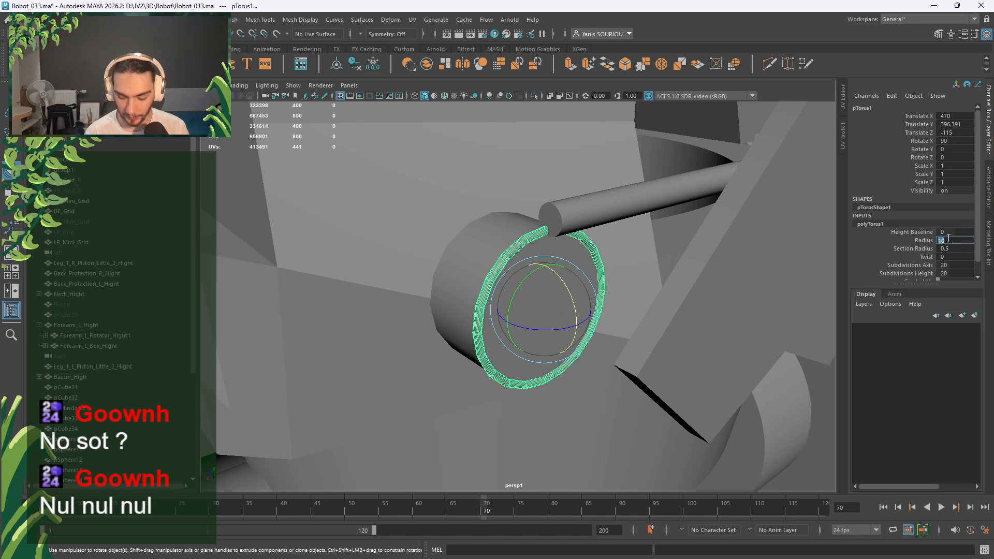
type("11")
key("Return")
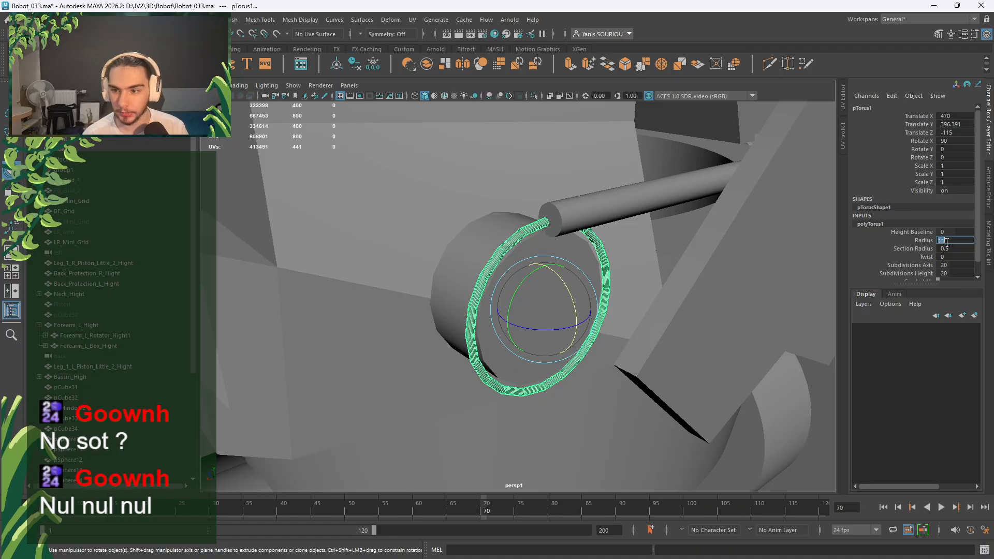
left_click(954, 249)
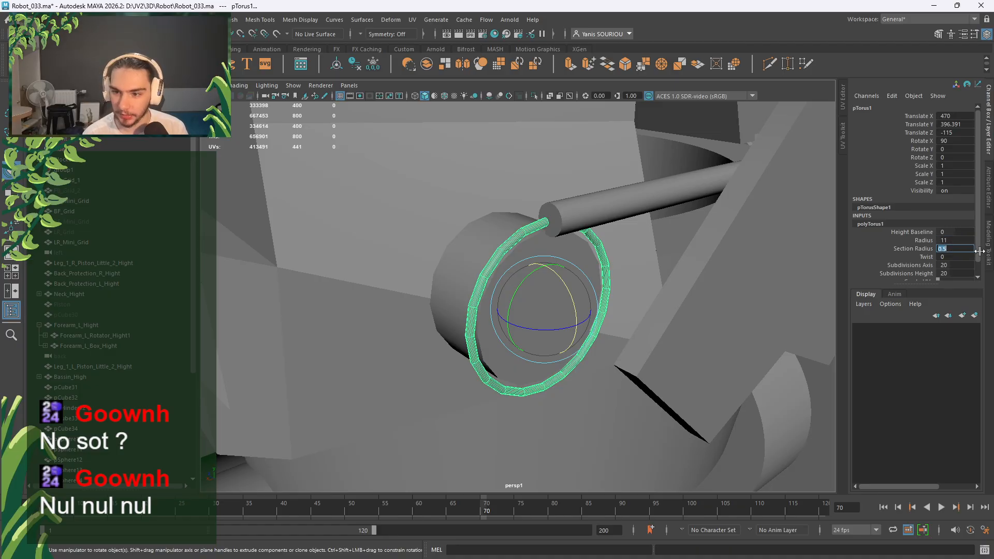
type("1")
key("Return")
type("2")
key("Return")
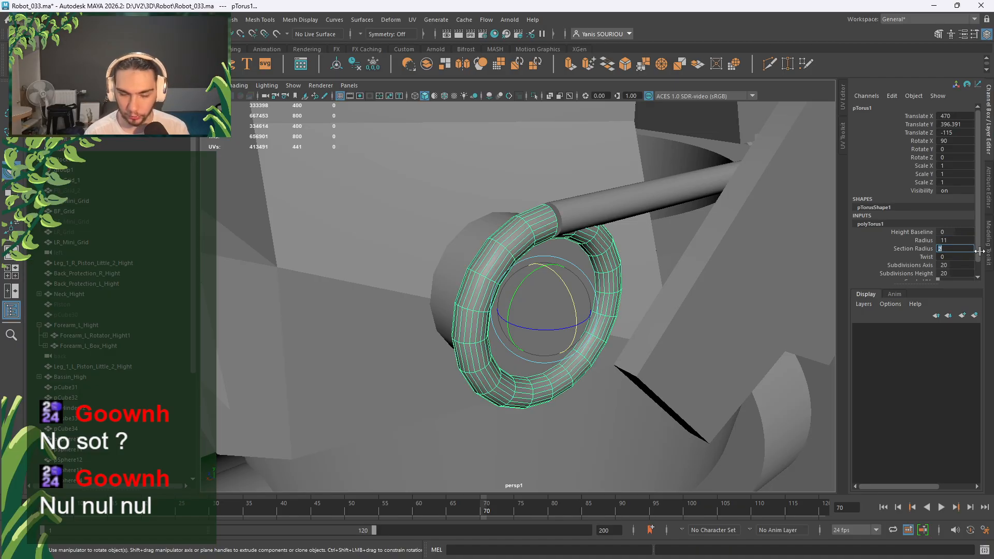
Set the torus subdivisions to 16 axis and 8 height.
left_click_drag(492, 278, 568, 270, "alt")
double_click(953, 265)
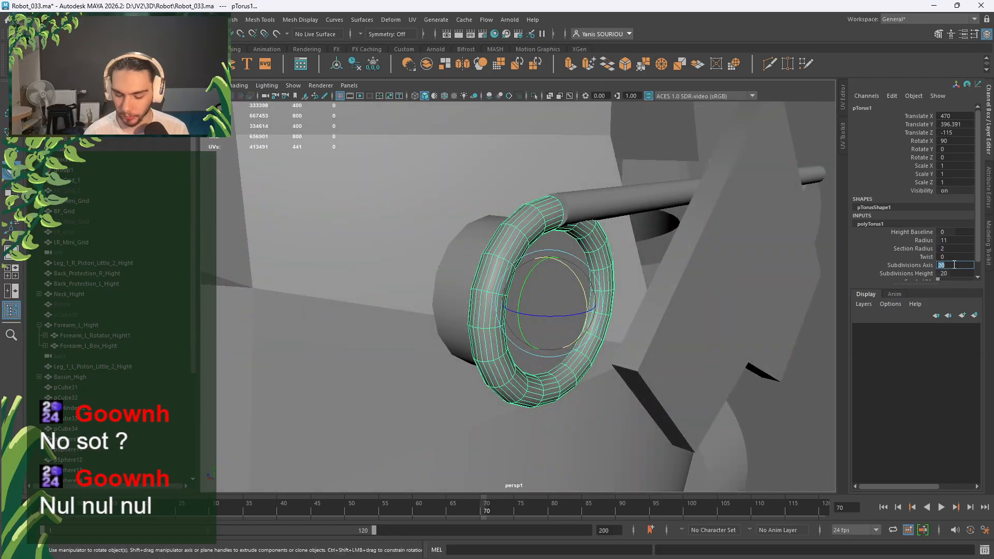
type("16")
key("Return")
double_click(952, 273)
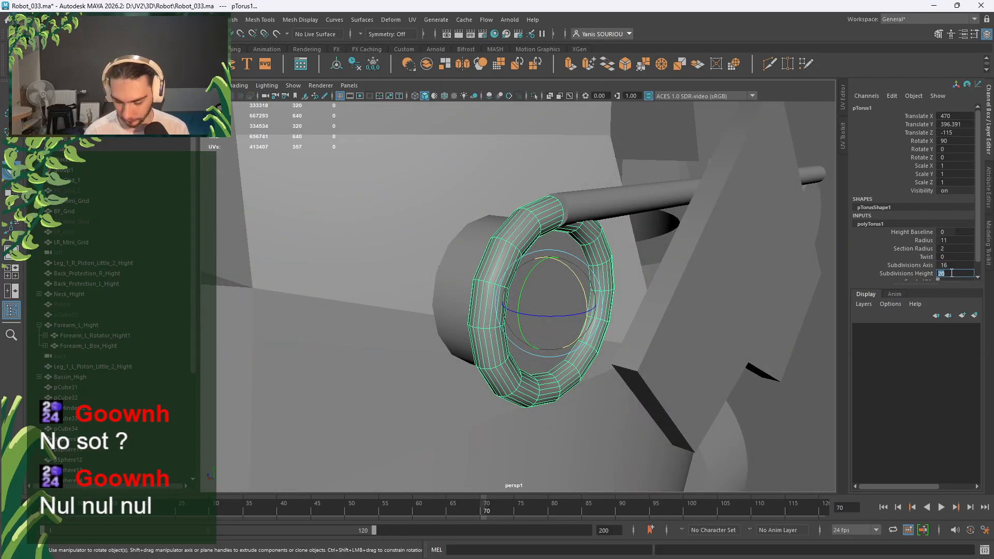
type("16")
key("Return")
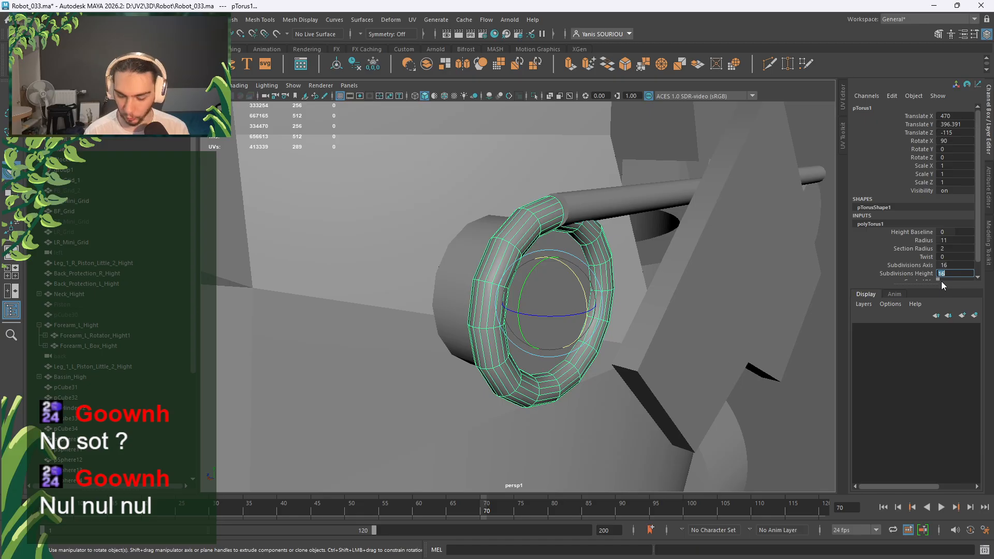
type("8")
key("Return")
left_click_drag(752, 282, 642, 307, "alt")
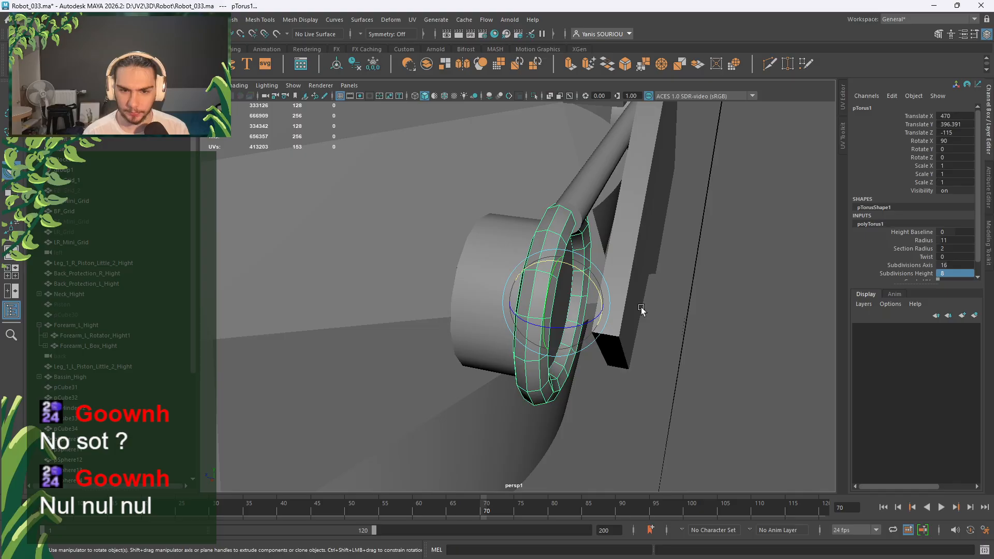
Nudge the torus along Z and duplicate it, sliding the copy along the disc.
key("w")
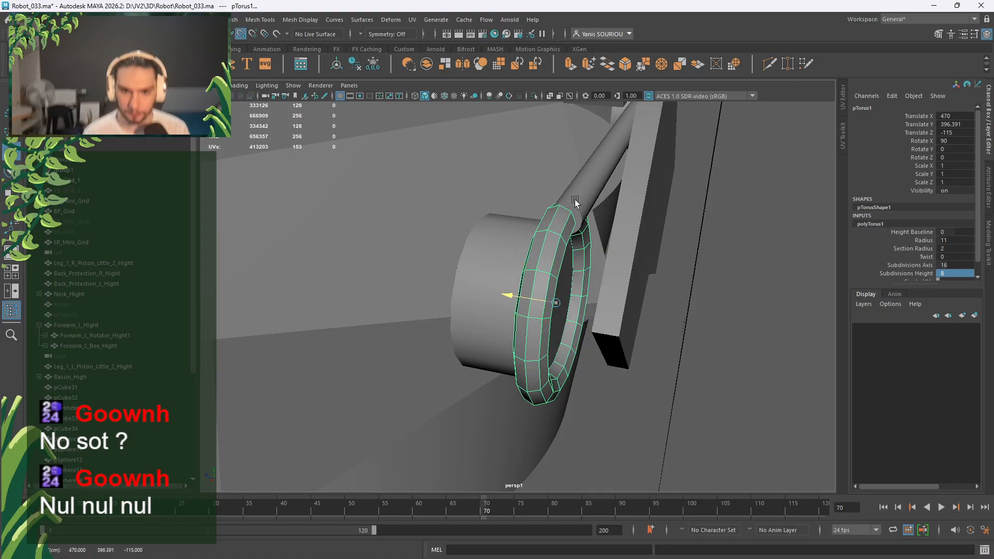
left_click_drag(574, 200, 570, 204)
left_click_drag(629, 263, 633, 297, "alt")
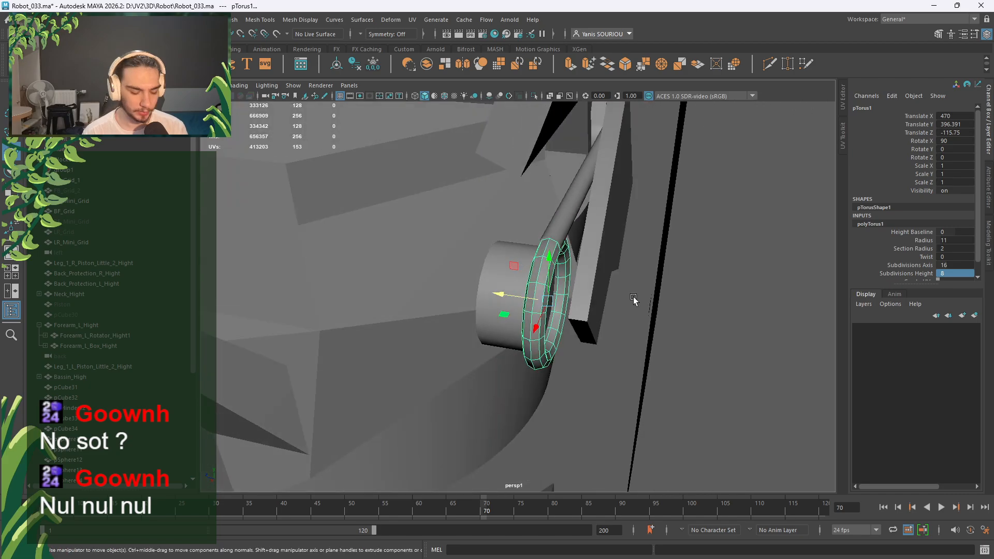
key("ctrl+d")
left_click_drag(500, 298, 545, 293, "shift")
scroll(506, 297, "up", 5)
middle_click_drag(545, 293, 524, 313, "alt")
left_click_drag(524, 312, 570, 322, "alt")
scroll(583, 334, "down", 3)
Push the outer torus band outward along Z and add another band at the stack's end.
left_click(496, 317)
left_click(504, 321)
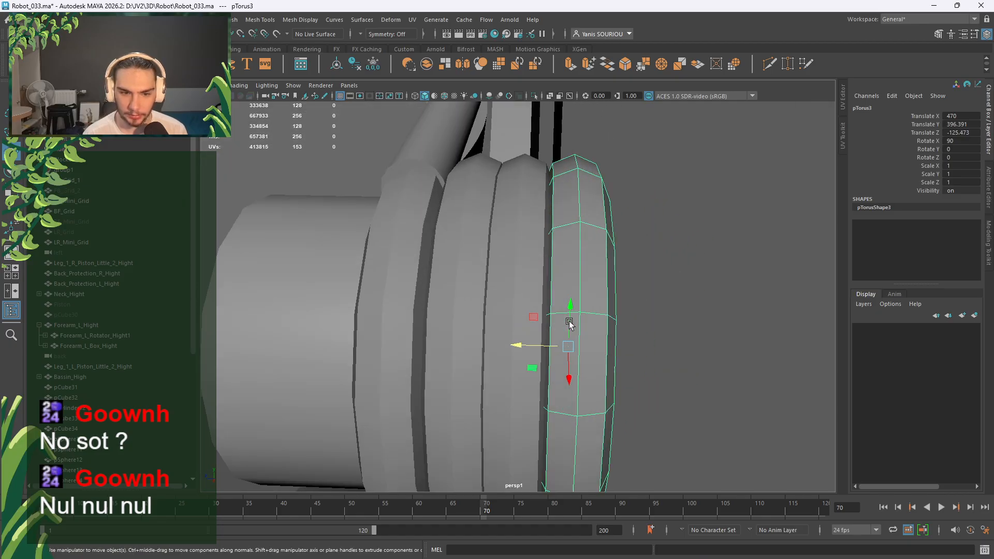
left_click(516, 269)
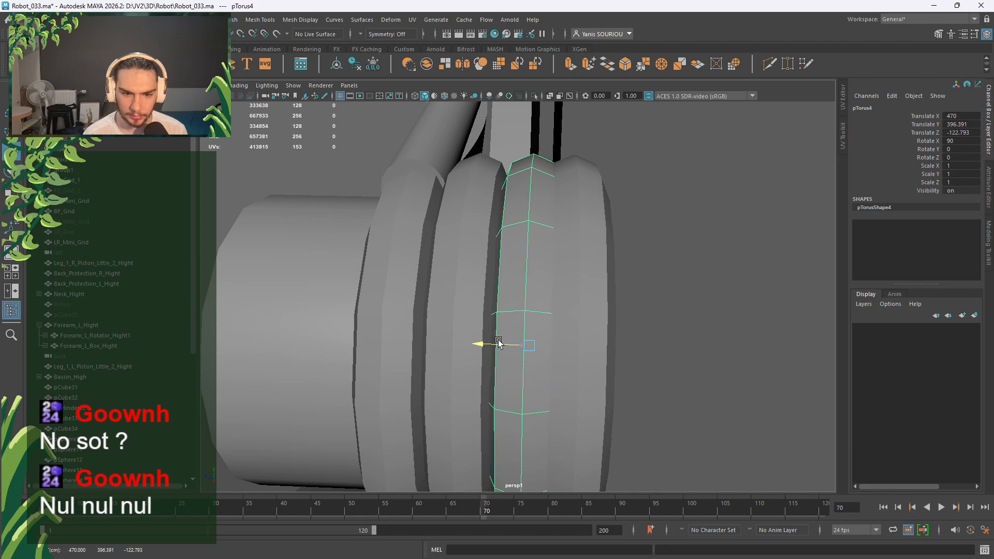
left_click(572, 328)
left_click_drag(534, 347, 667, 344)
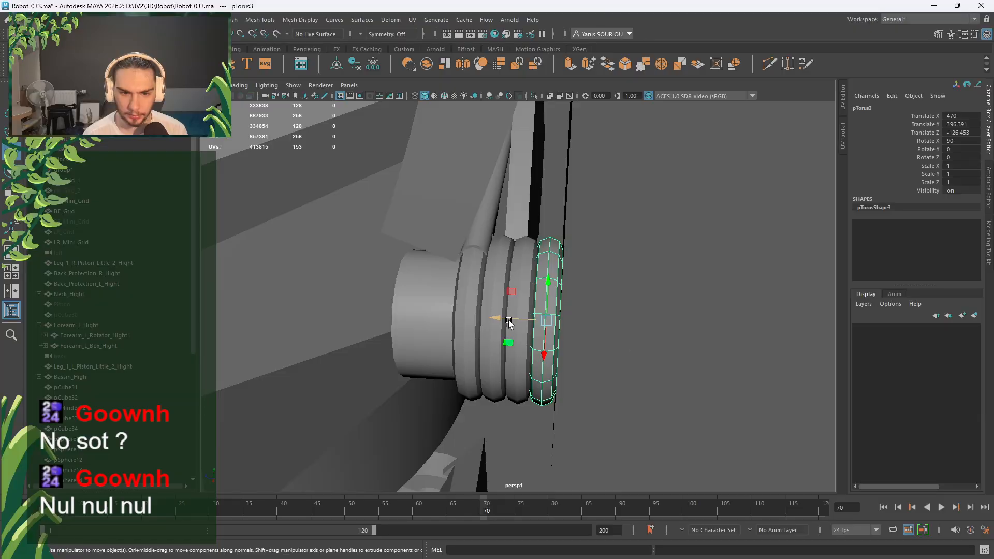
key("ctrl+d")
left_click_drag(533, 322, 615, 306)
Duplicate the disc cylinder and slide the copy along Z into the rings.
left_click(462, 315)
scroll(544, 324, "up", 4)
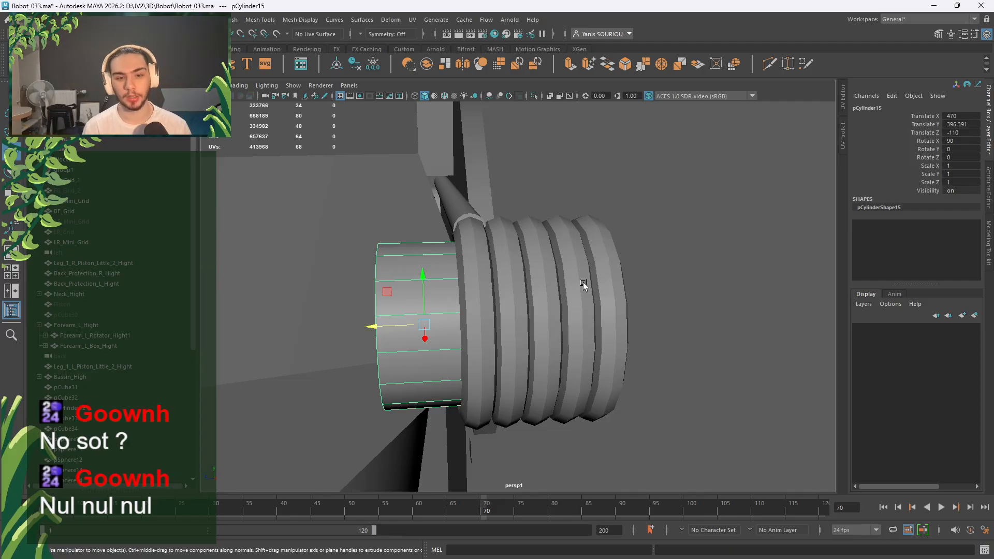
left_click_drag(583, 281, 546, 315, "alt")
scroll(475, 279, "up", 3)
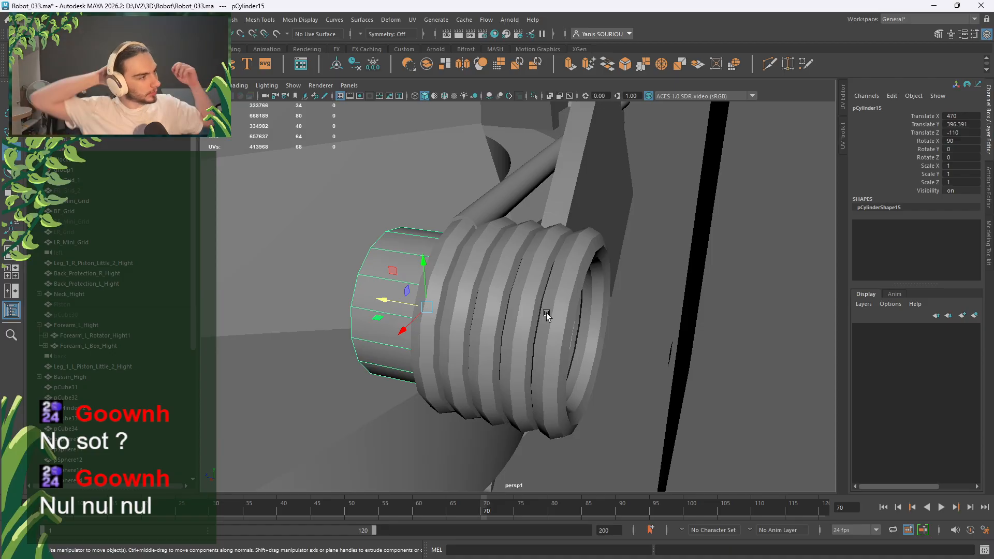
left_click_drag(546, 313, 615, 300, "alt")
left_click_drag(493, 272, 570, 265, "alt")
left_click_drag(506, 307, 482, 317, "alt")
key("ctrl+d")
left_click_drag(492, 337, 524, 331, "alt")
scroll(522, 260, "up", 3)
scroll(522, 260, "up", 2)
middle_click_drag(524, 237, 523, 238)
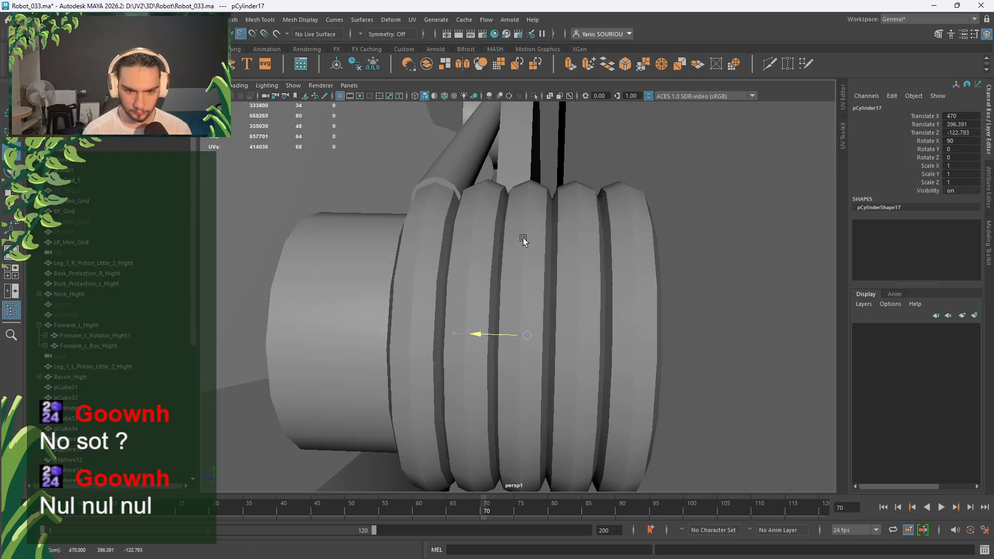
left_click_drag(596, 277, 552, 308, "alt")
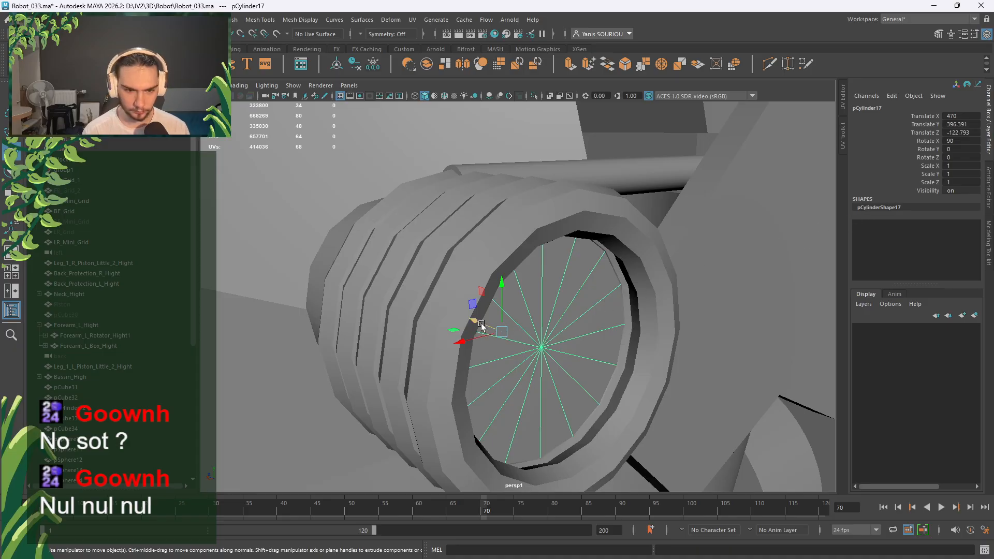
left_click_drag(481, 324, 433, 325)
scroll(419, 326, "up", 1)
left_click_drag(233, 361, 387, 344)
Move the original disc cylinder pCylinder15 to the rings' far end at Z -122.793.
left_click(384, 344)
middle_click_drag(542, 313, 542, 283)
left_click_drag(541, 282, 530, 258, "alt")
middle_click_drag(528, 243, 527, 221)
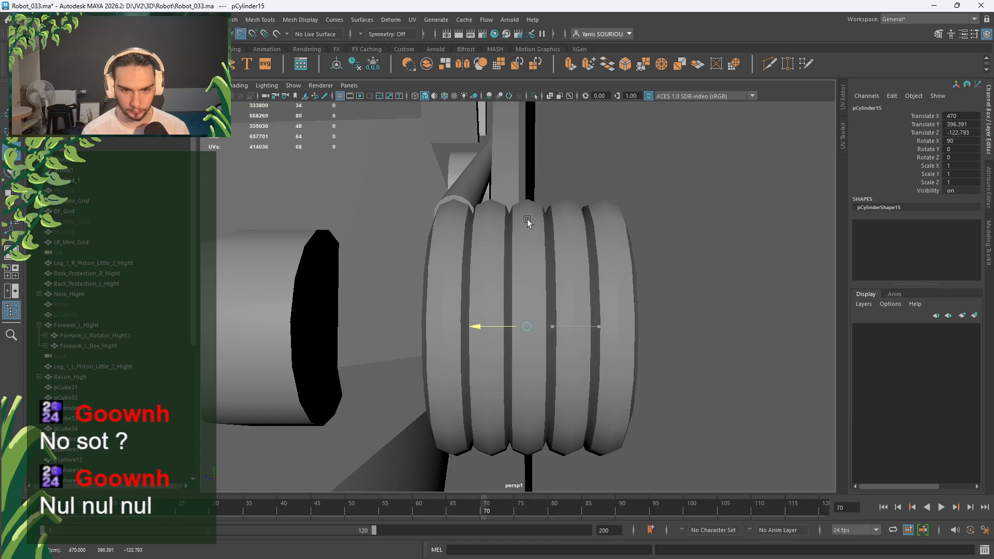
left_click_drag(605, 286, 567, 334, "alt")
scroll(631, 287, "down", 5)
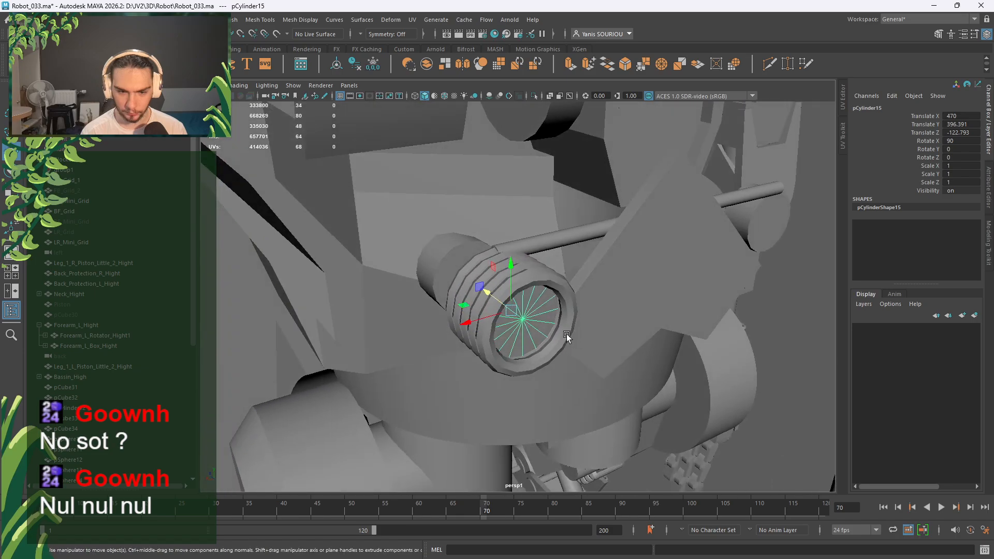
Slide pCylinder15 along the upper rod to Z -105.
left_click(476, 322)
key("v")
middle_click_drag(776, 224, 764, 226)
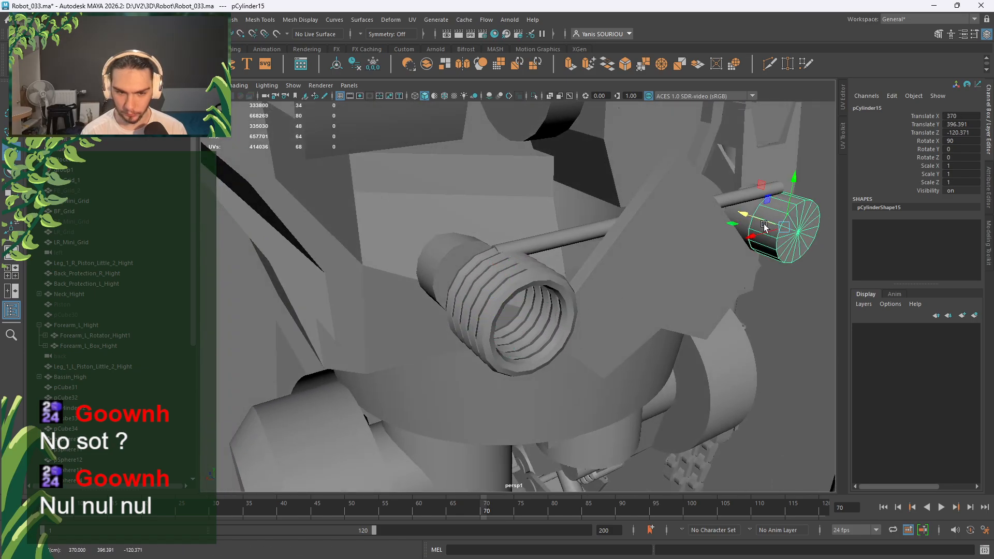
left_click_drag(764, 227, 602, 317, "alt")
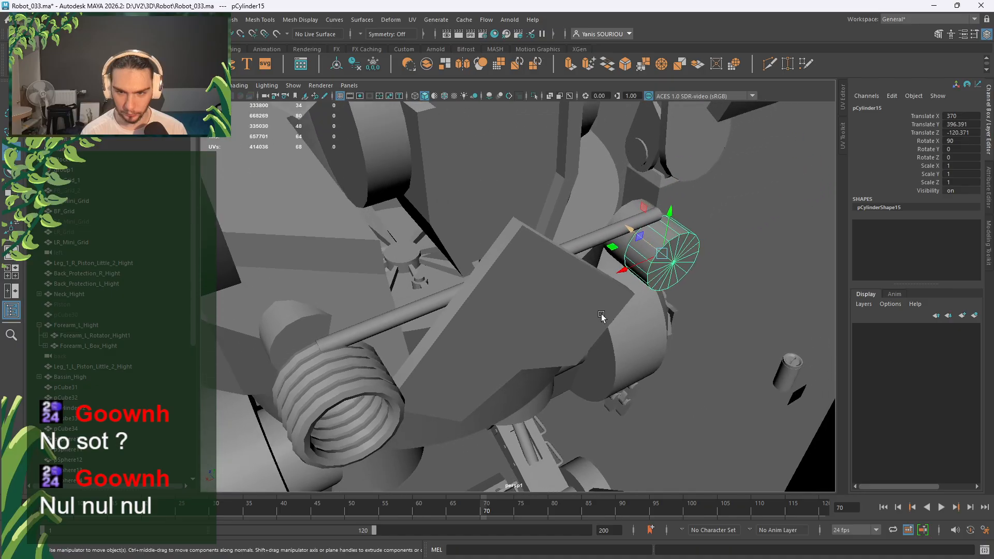
middle_click_drag(656, 217, 633, 207)
Snap pCylinder14 into the spring coil at X 470, Z -122.793, with wireframe on shaded.
left_click(282, 315)
left_click(640, 240)
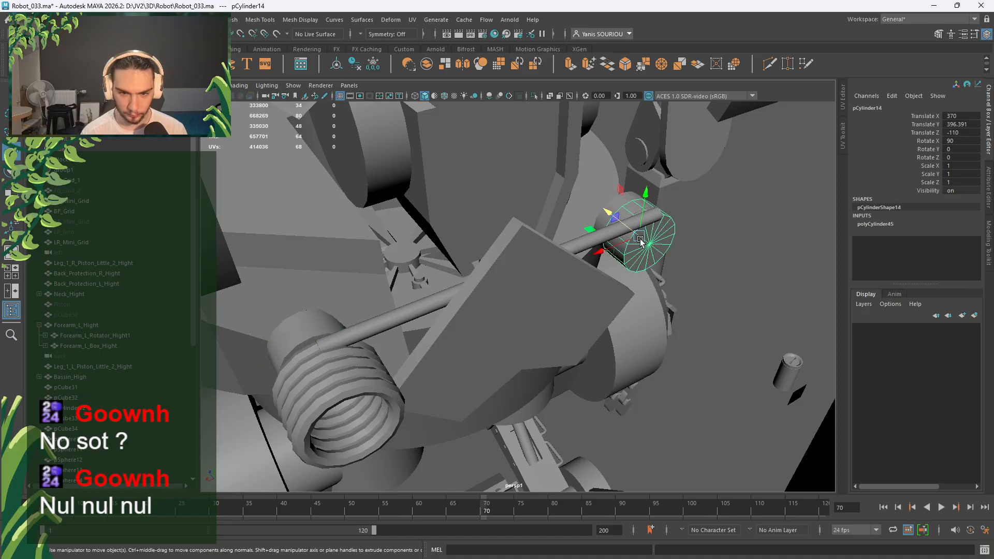
left_click(608, 251)
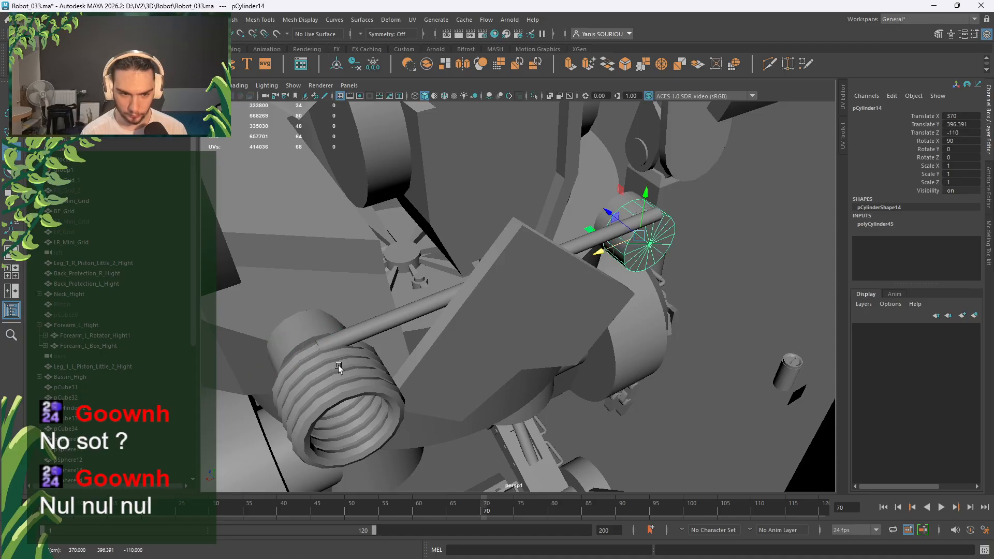
left_click_drag(303, 325, 304, 326)
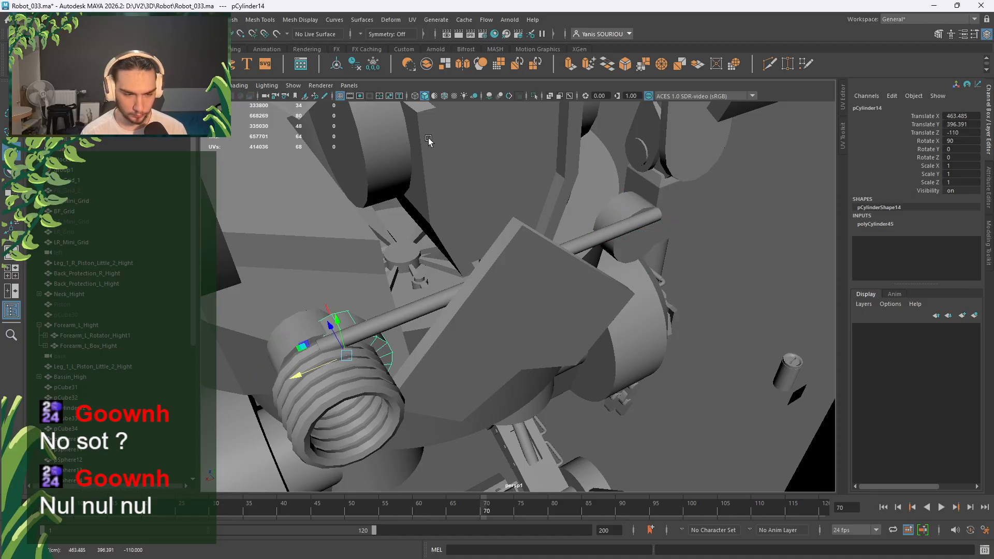
left_click(444, 97)
left_click_drag(310, 335, 312, 339)
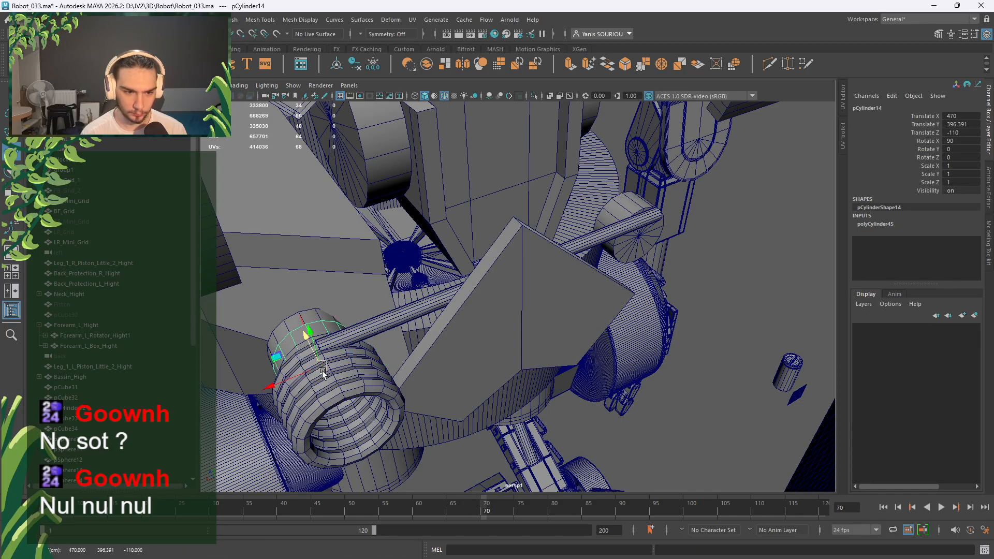
key("f")
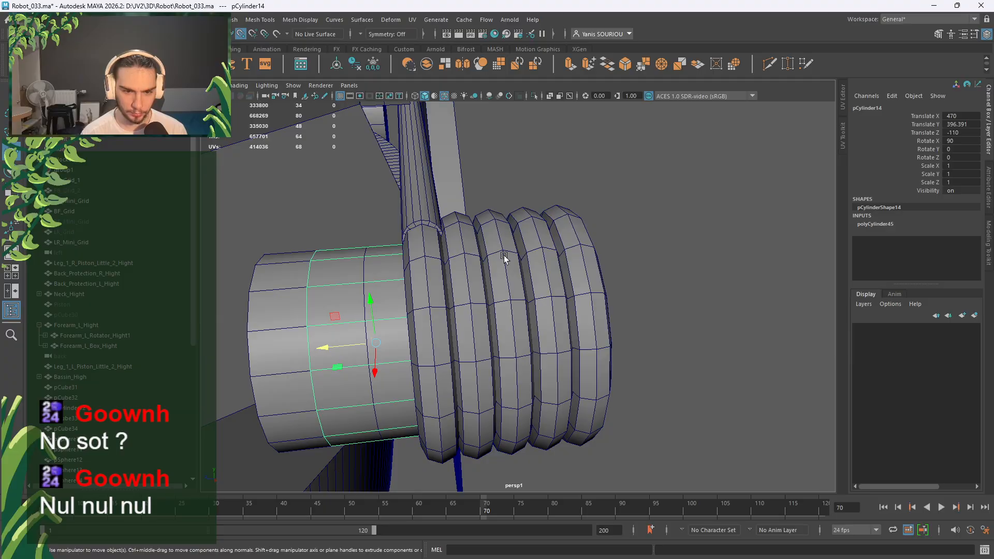
middle_click(503, 252)
left_click_drag(503, 251, 694, 281, "alt")
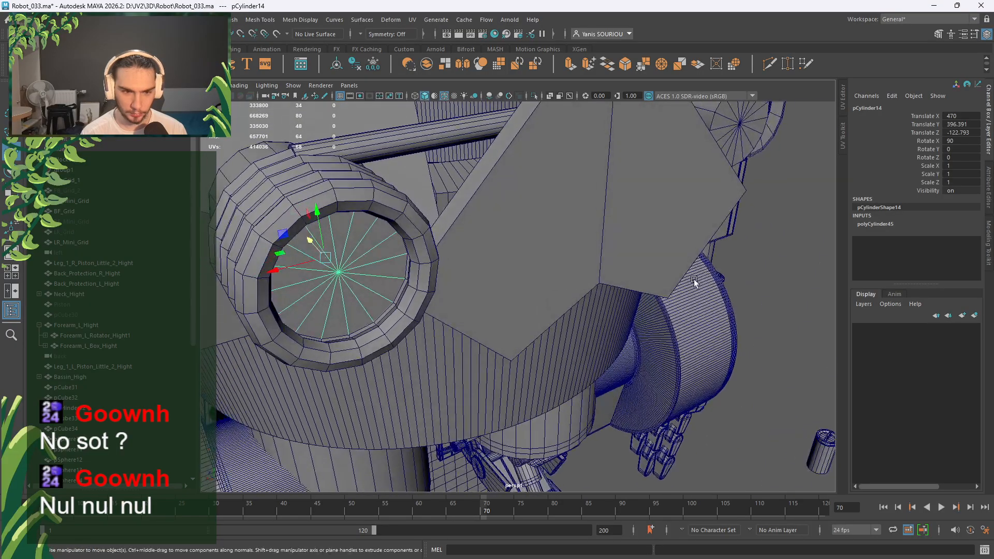
Set the spring cylinder's polyCylinder45 Height to 18 and Radius to 12.
left_click(878, 225)
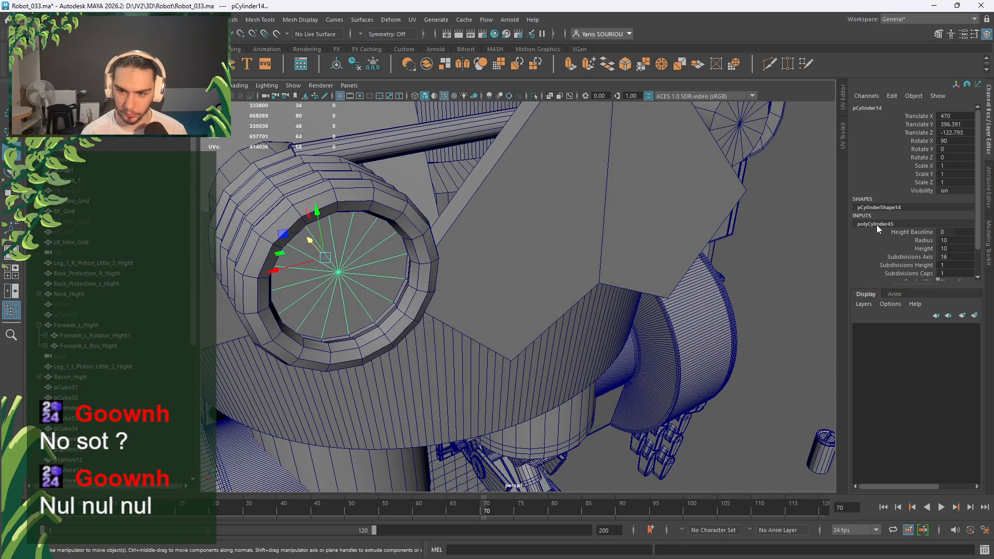
left_click(956, 249)
type("16")
key("Return")
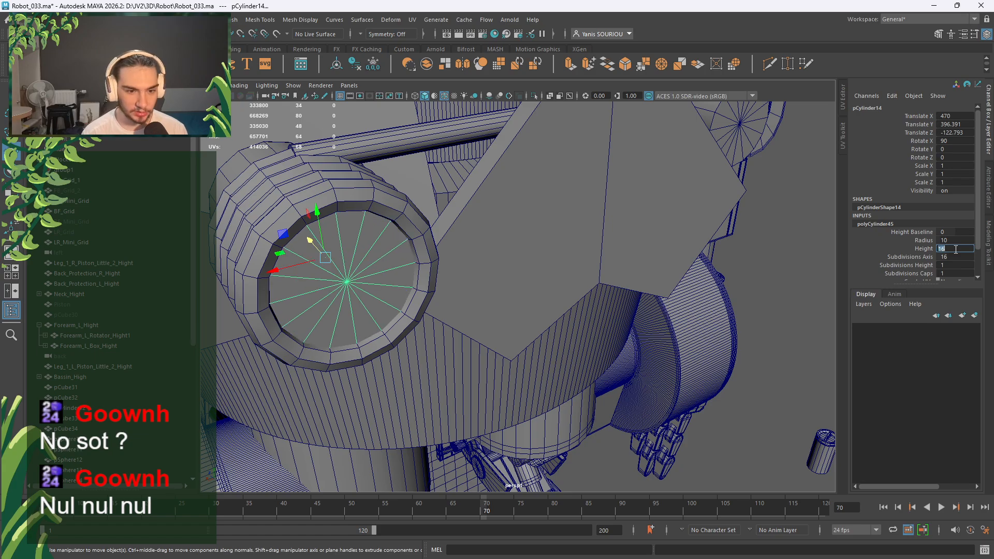
key("f")
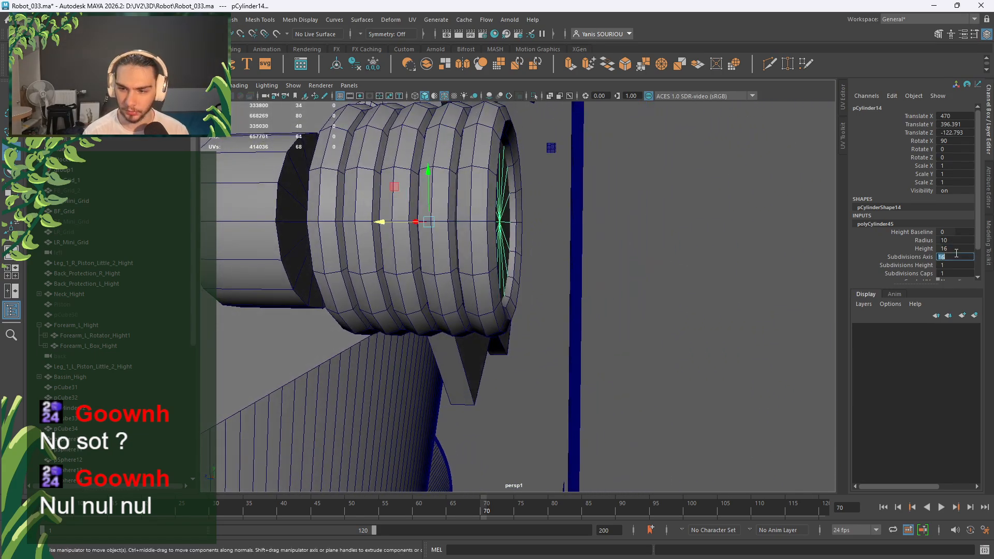
left_click(953, 249)
type("20")
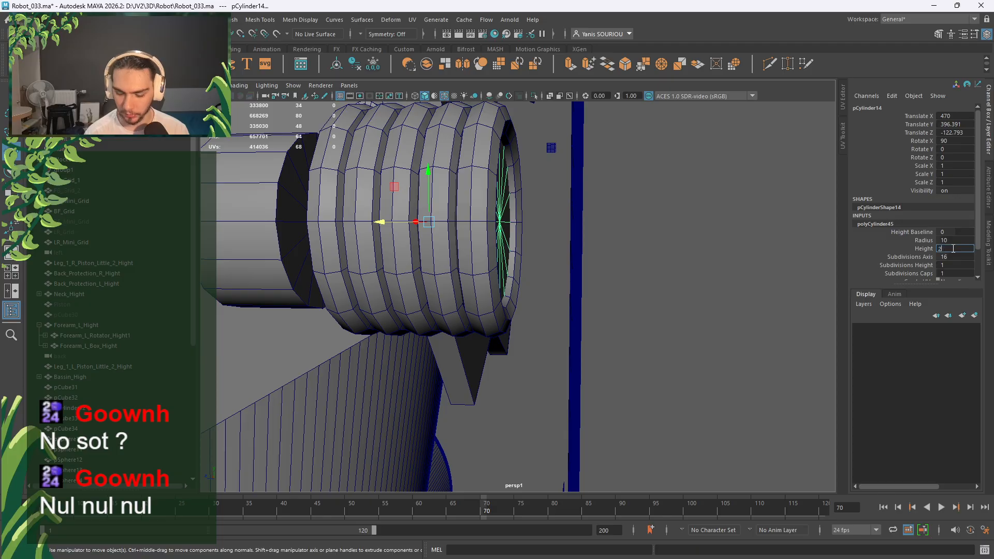
key("Return")
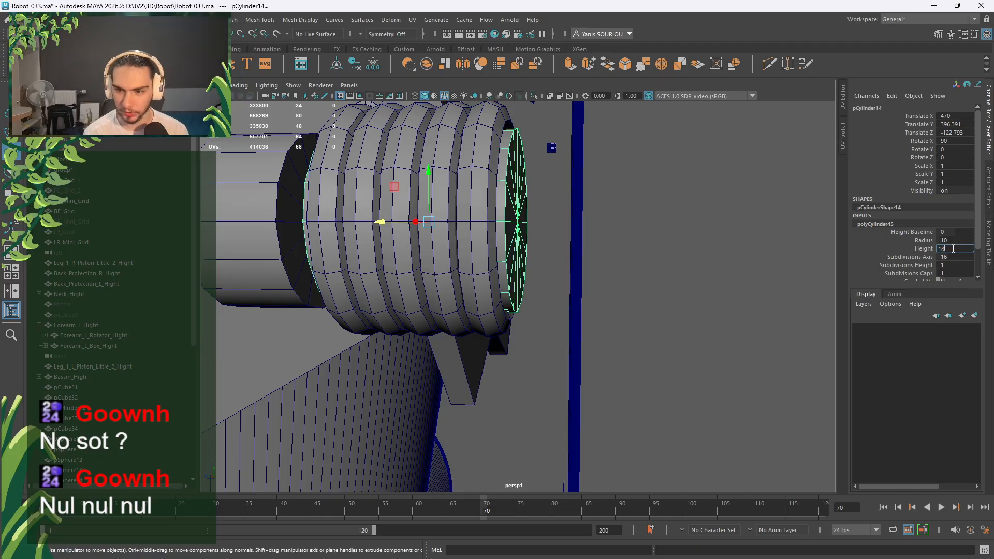
key("Return")
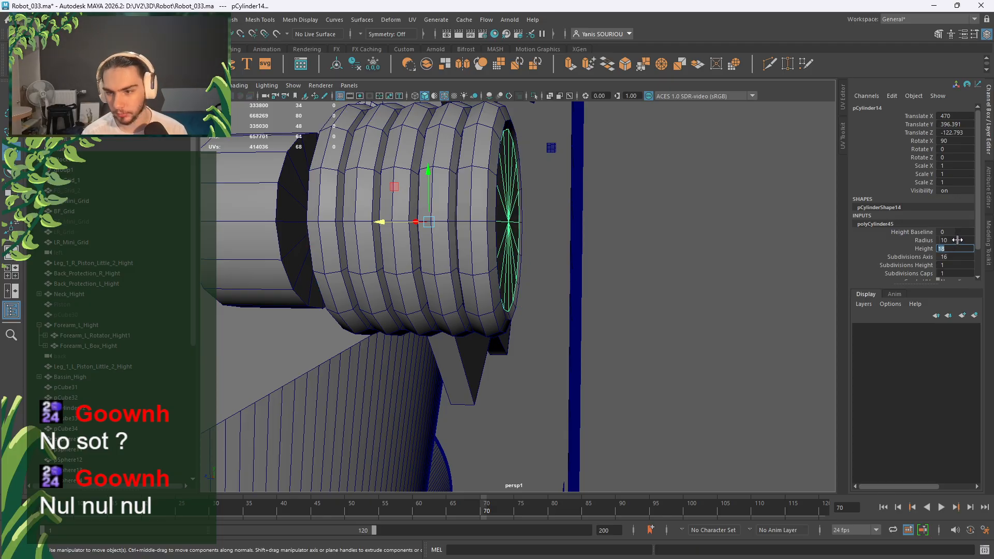
left_click(958, 240)
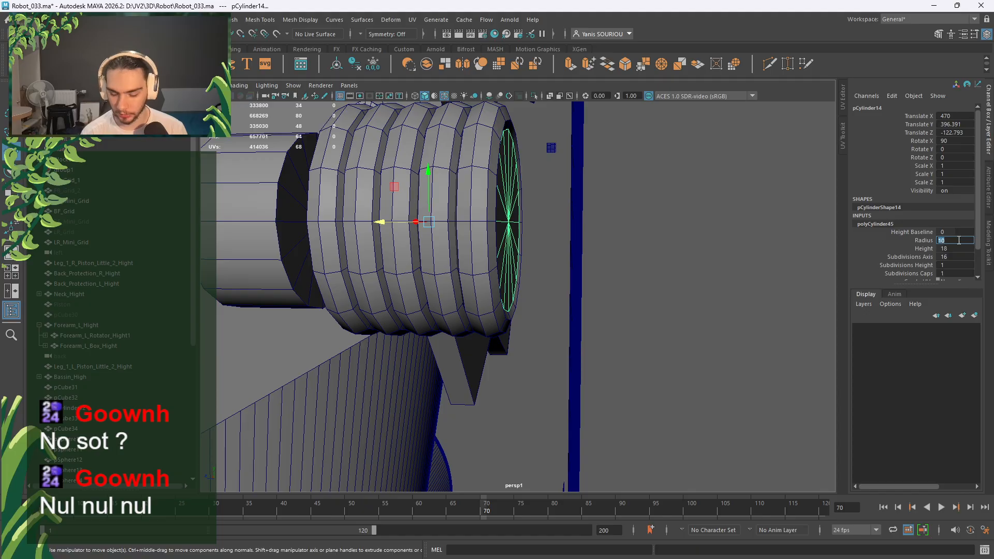
type("12")
key("Return")
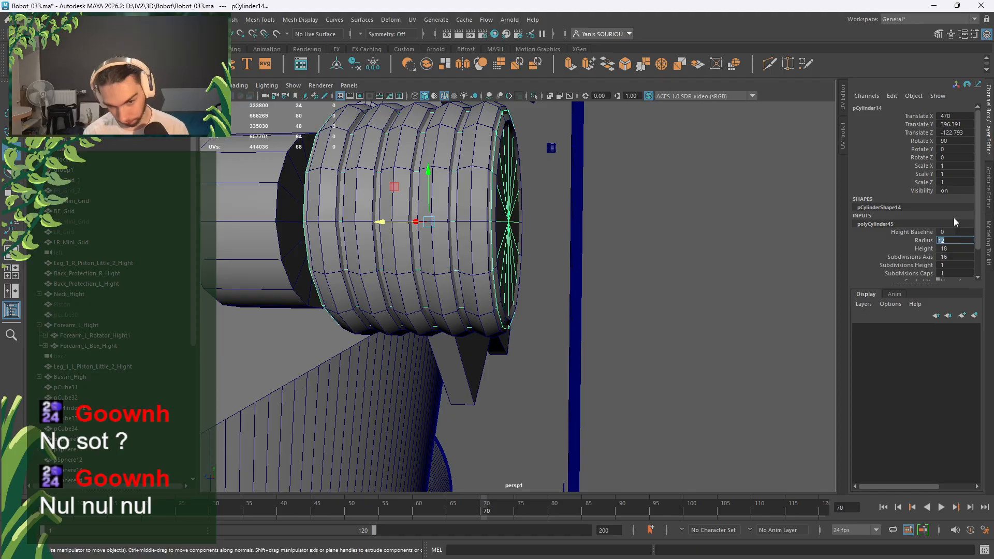
left_click_drag(603, 192, 432, 261, "alt")
Stretch pCylinder17 and pCylinder15 together and move both to Z -111.059.
left_click(359, 279)
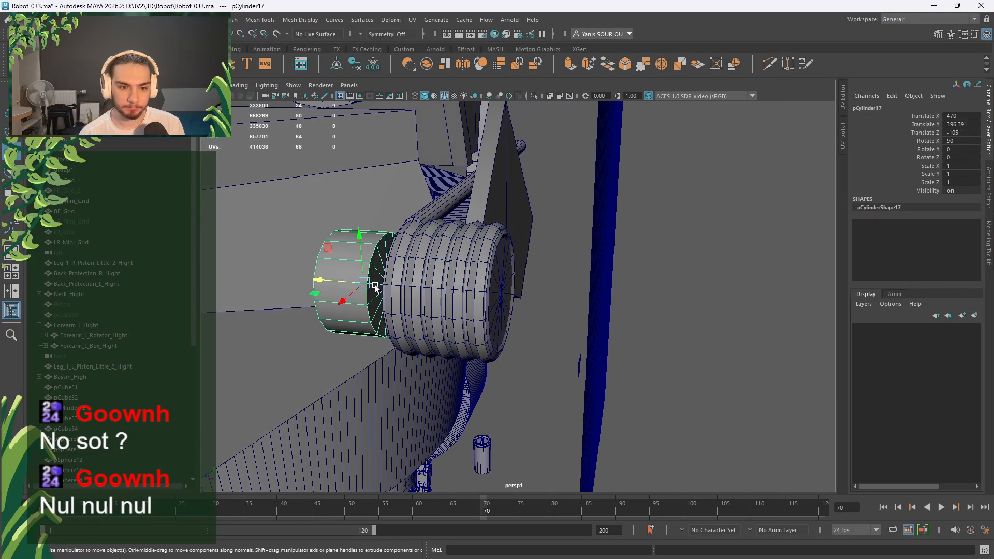
scroll(483, 302, "down", 5)
left_click_drag(483, 302, 558, 327, "alt")
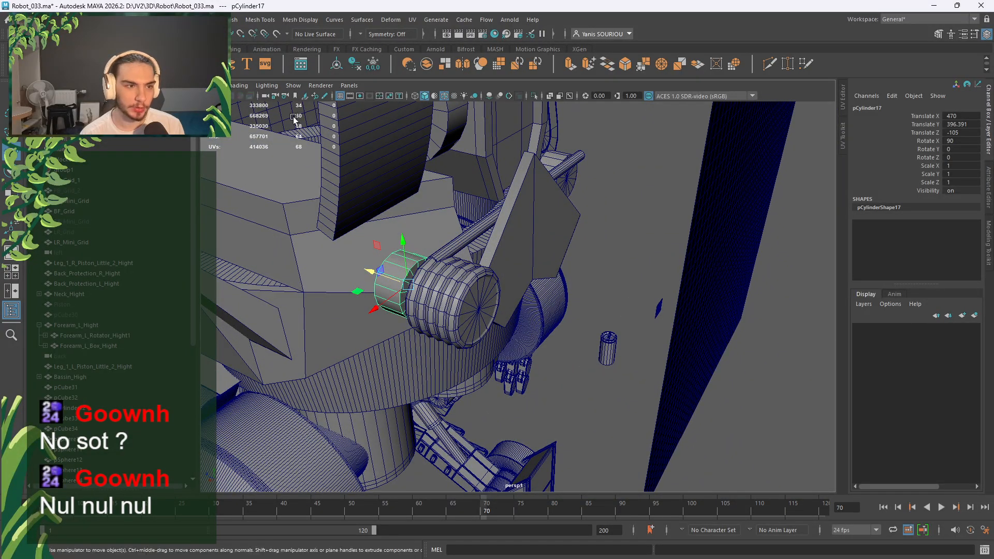
left_click(570, 186, "shift")
key("r")
left_click_drag(535, 170, 371, 195)
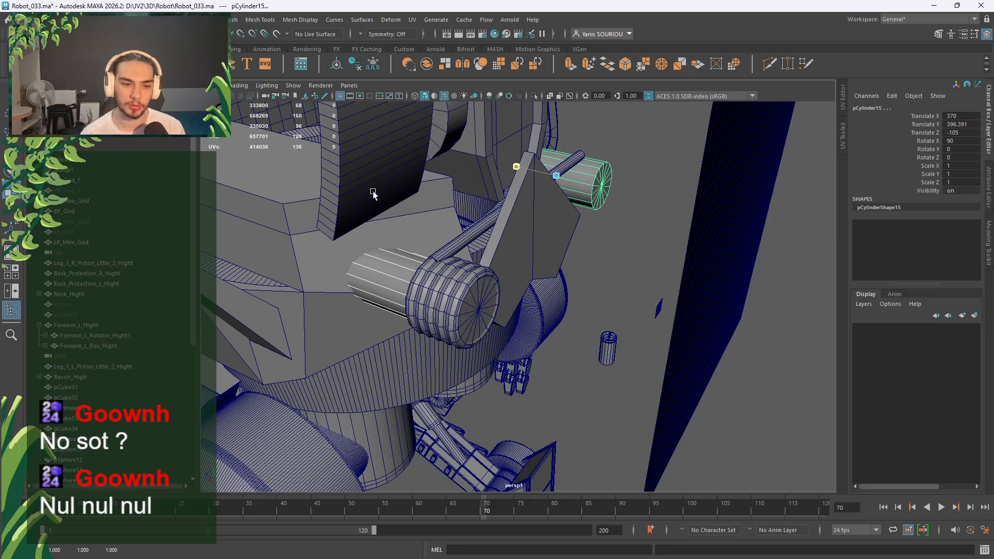
key("w")
left_click_drag(512, 166, 526, 172)
key("r")
key("w")
key("r")
left_click_drag(533, 281, 570, 267, "alt")
left_click_drag(476, 202, 475, 202)
key("w")
left_click_drag(575, 265, 711, 224, "alt")
scroll(526, 263, "down", 10)
Delete the surplus cylinder beside the spring.
left_click(585, 243)
scroll(538, 283, "up", 7)
scroll(539, 282, "up", 4)
left_click(611, 282)
key("Delete")
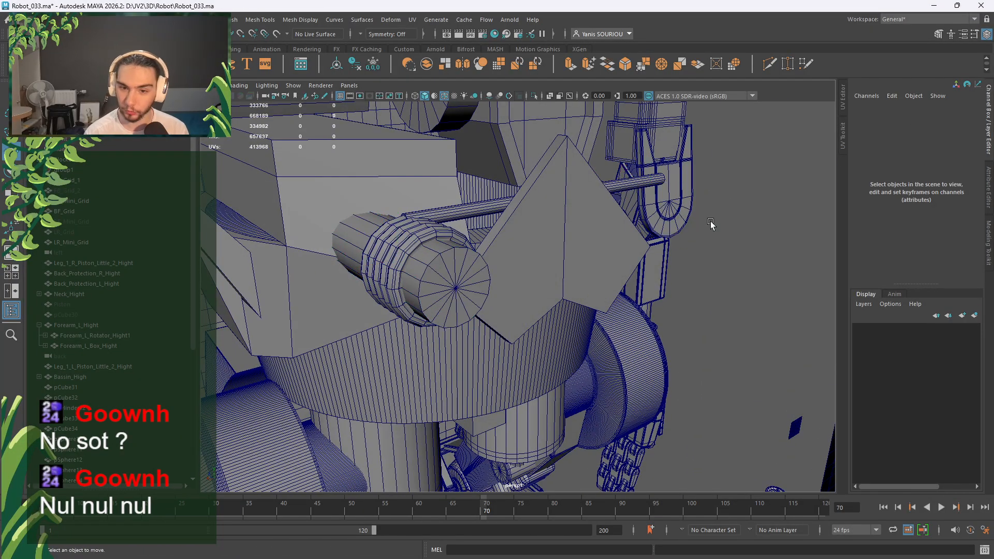
Select pCylinder17 and activate the Multi-Cut tool.
left_click(461, 284)
left_click_drag(461, 286, 519, 293, "alt")
scroll(519, 291, "up", 4)
left_click(769, 65)
scroll(536, 281, "up", 5)
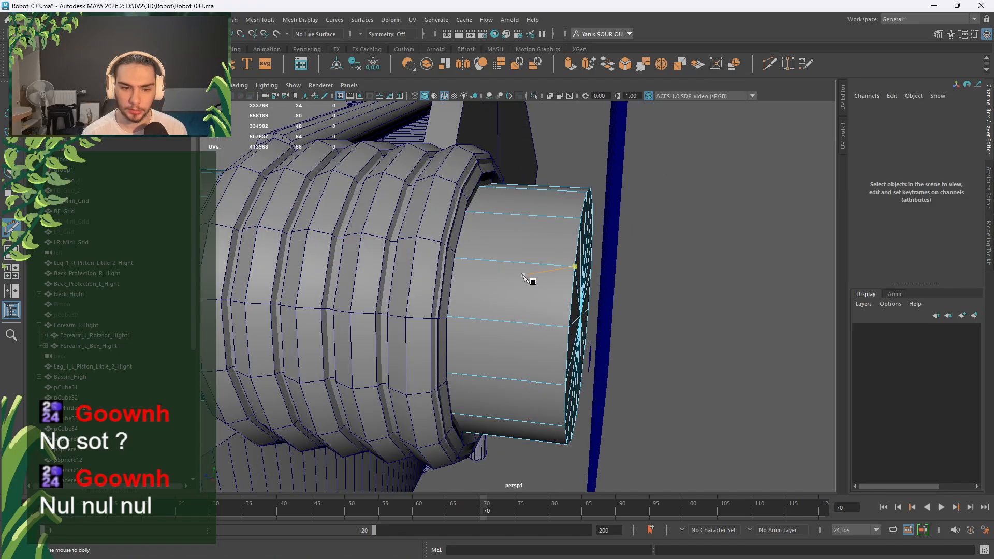
left_click_drag(508, 280, 557, 288, "alt")
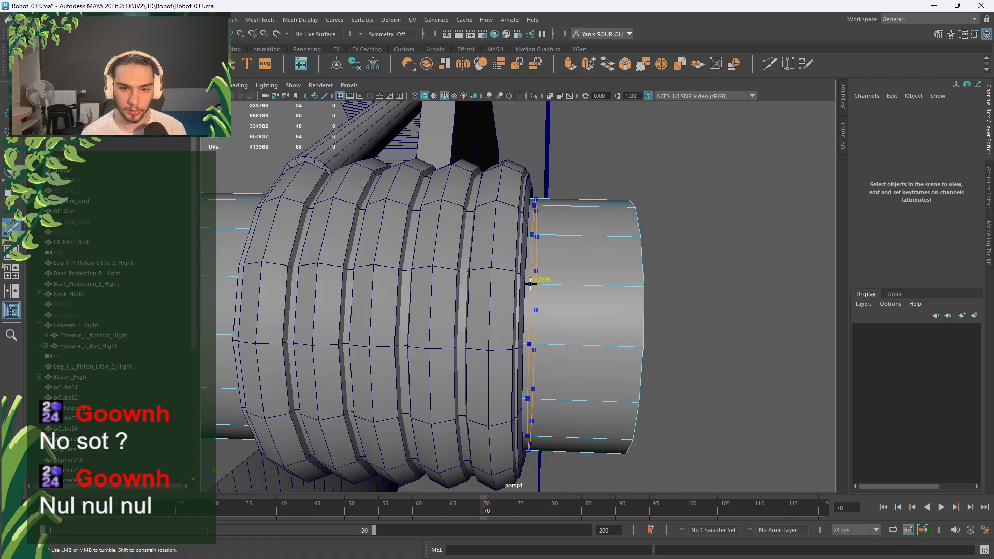
Cut an edge loop at the coil's edge, undoing misplaced attempts, and return to Object Mode.
left_click(531, 284)
key("ctrl+z")
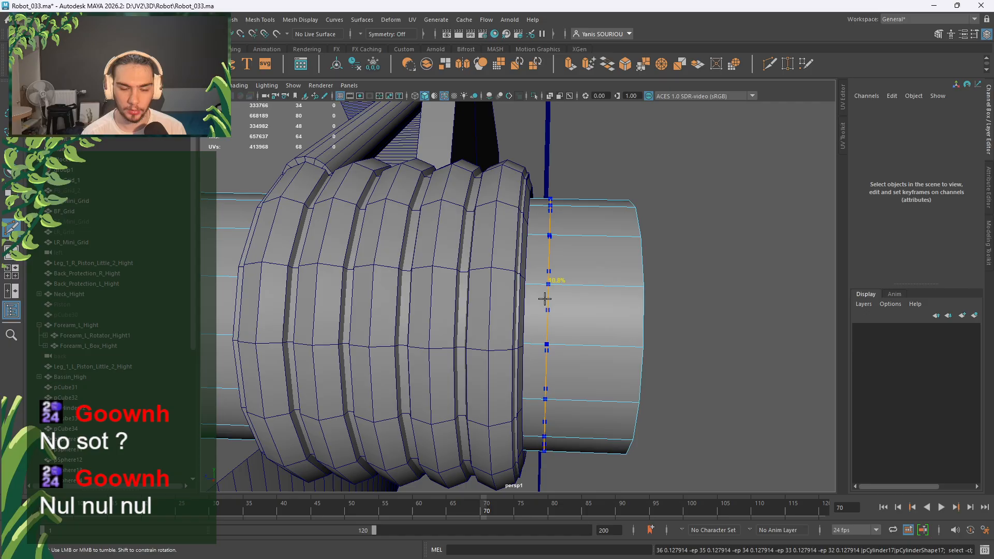
left_click(532, 275, "ctrl+shift")
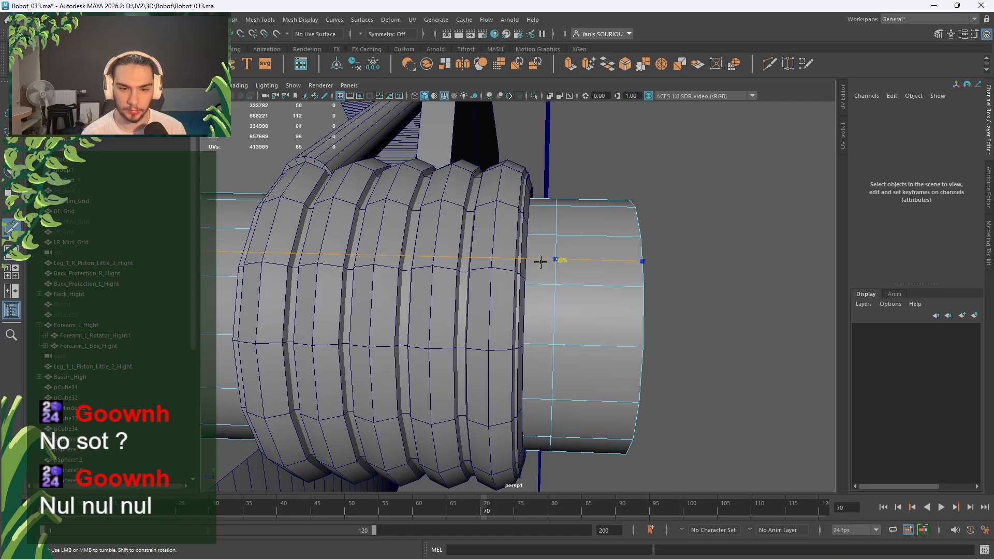
key("ctrl+z")
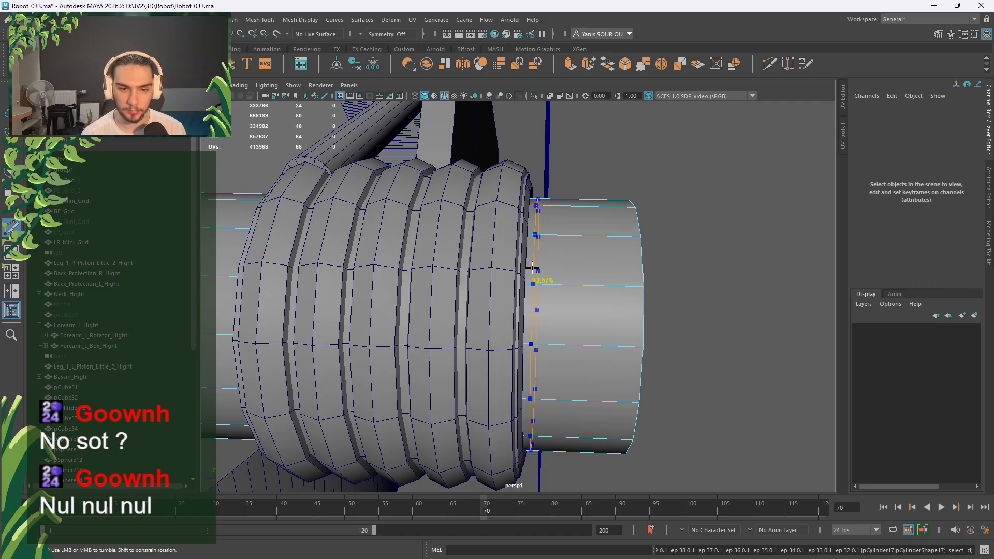
left_click(532, 269, "ctrl")
scroll(545, 274, "down", 3)
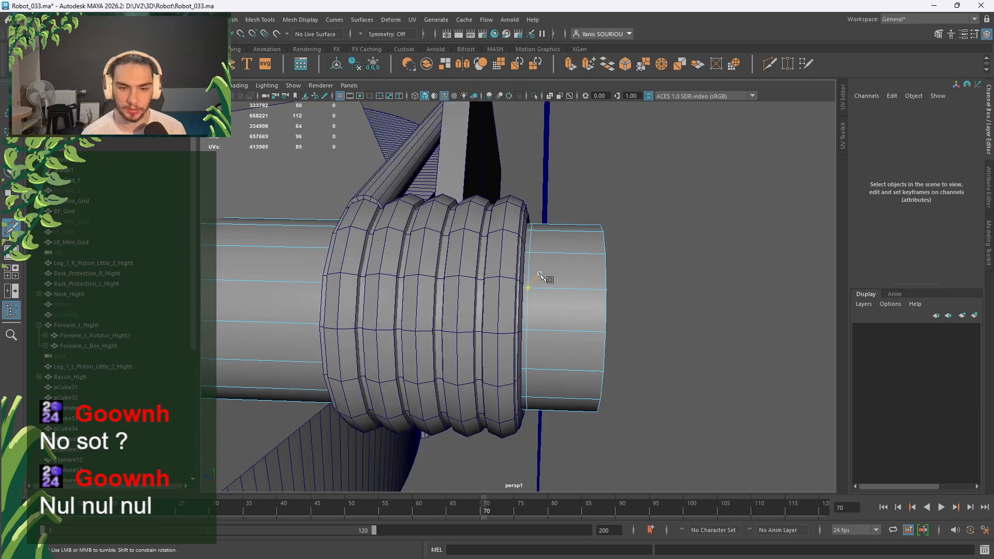
left_click_drag(545, 277, 601, 296, "alt")
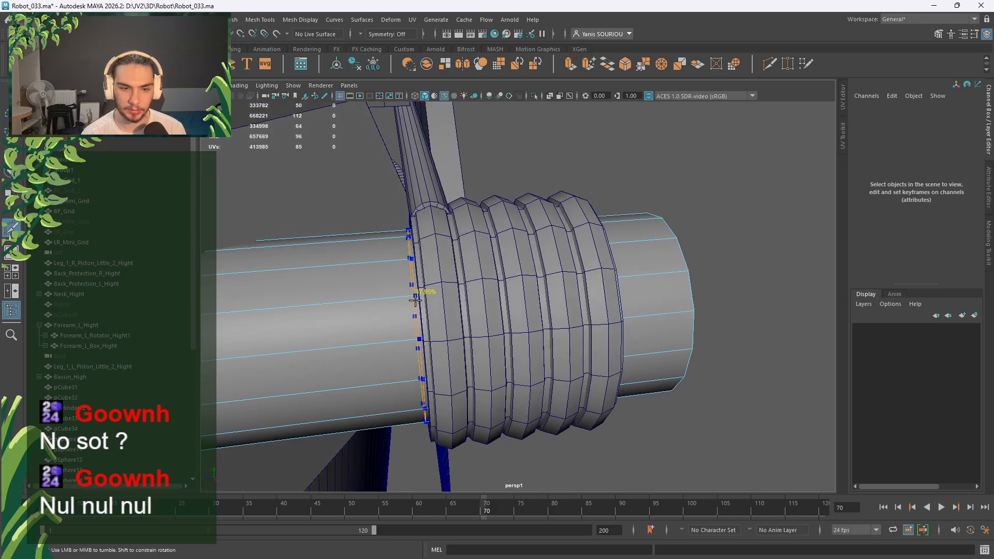
left_click_drag(418, 305, 508, 311, "alt")
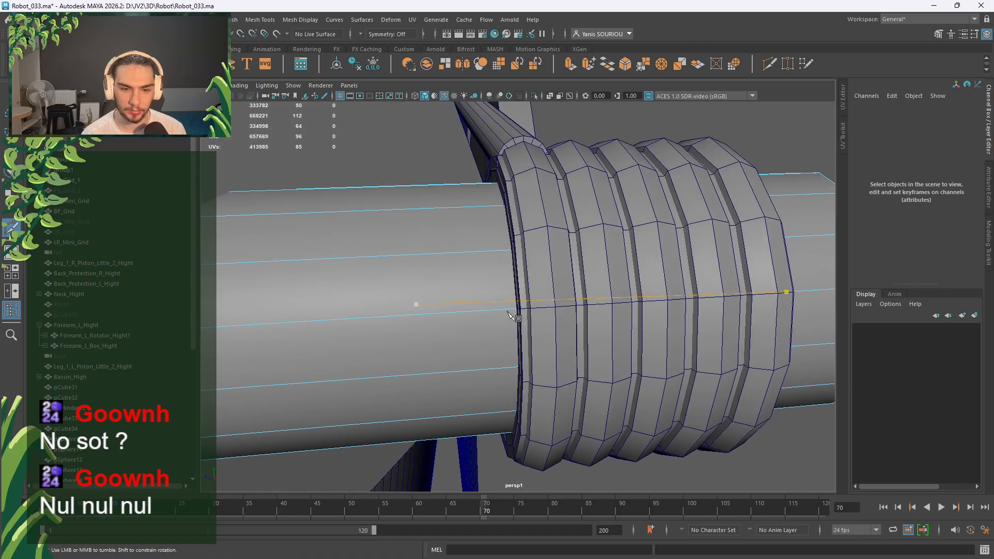
key("q")
right_click_drag(517, 263, 566, 252)
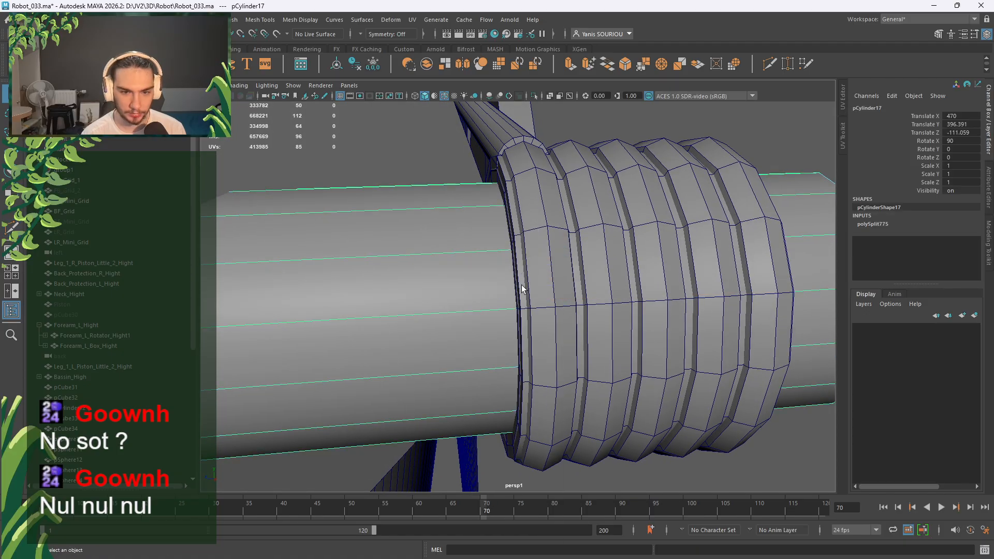
Select the band cylinder and set its Height to 17 in the Channel Box.
left_click(521, 285)
left_click(907, 225)
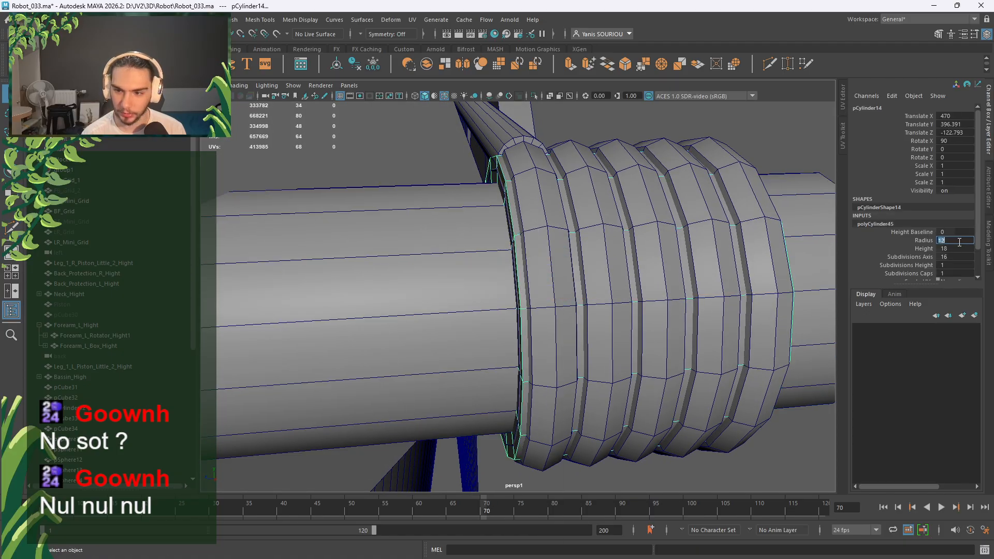
left_click(953, 249)
key("Return")
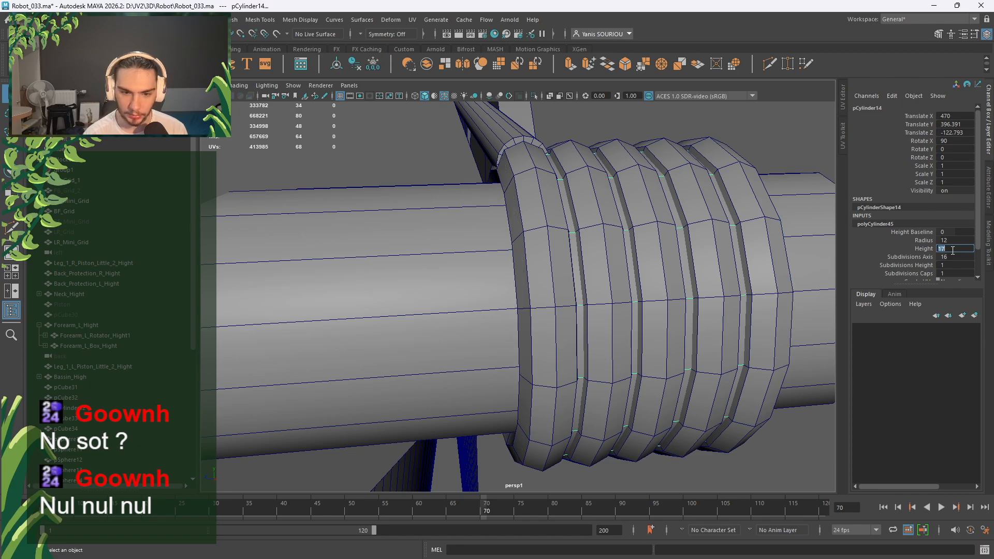
scroll(706, 284, "down", 4)
left_click_drag(706, 284, 613, 271, "alt")
scroll(608, 270, "up", 2)
Slide the band along its axis and raise its Height to 18.
key("w")
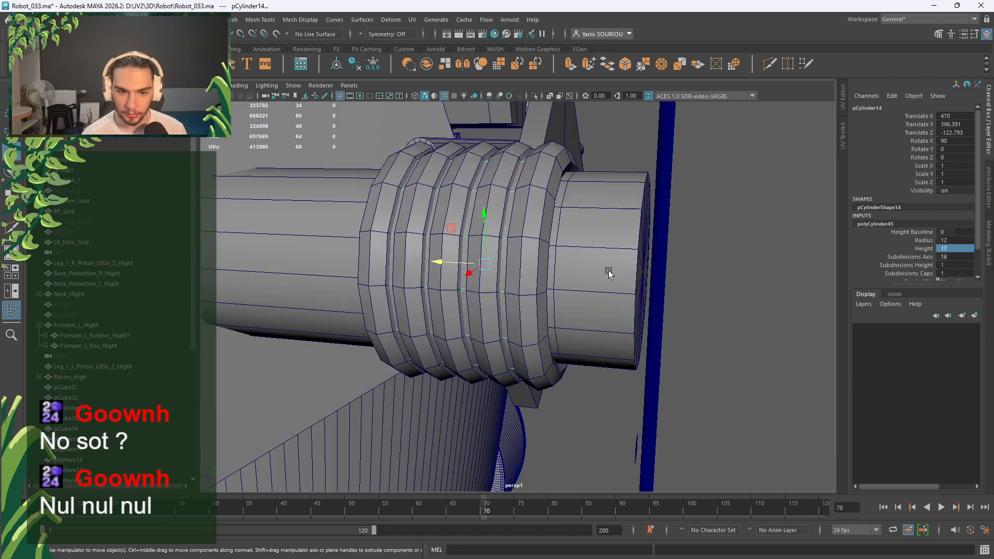
left_click_drag(464, 265, 540, 268)
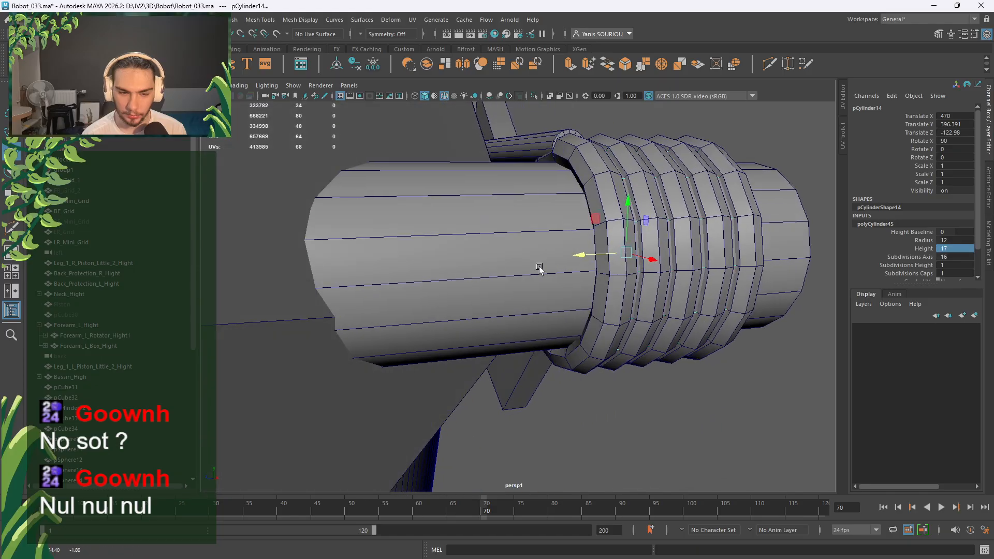
left_click_drag(601, 253, 544, 291)
double_click(965, 249)
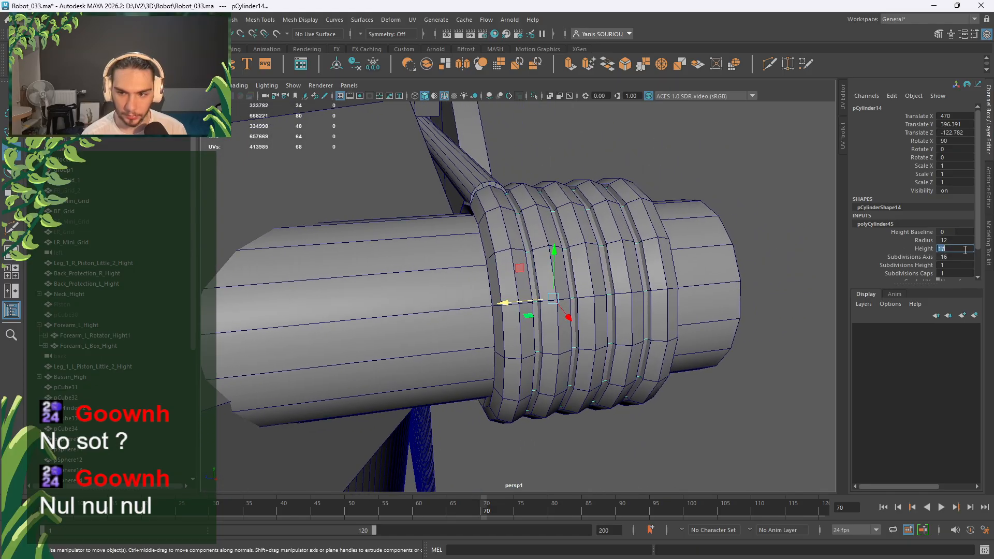
type("18")
key("Return")
Fine-tune the band along the shaft to Translate Z -122.897, then deselect it.
left_click_drag(703, 272, 651, 292, "alt")
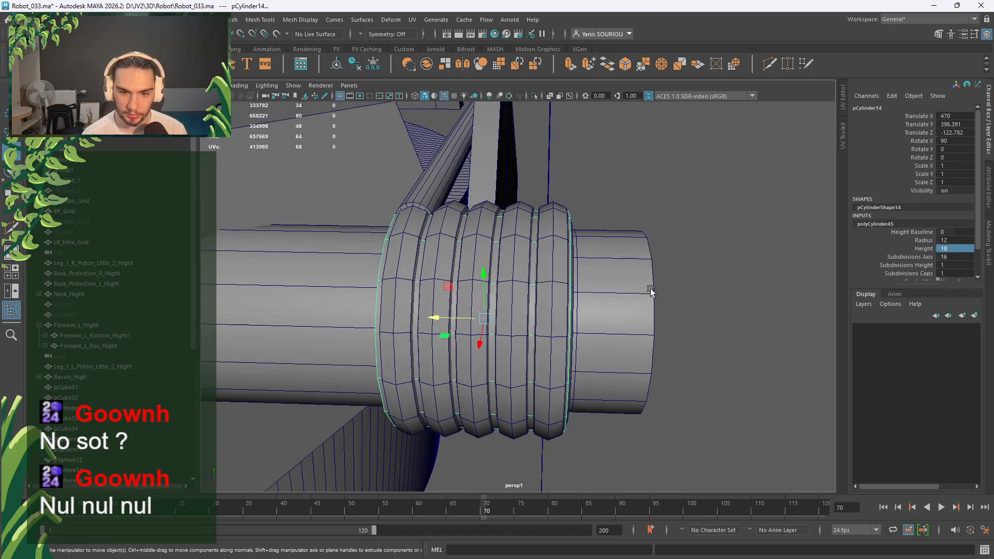
left_click_drag(449, 320, 501, 319)
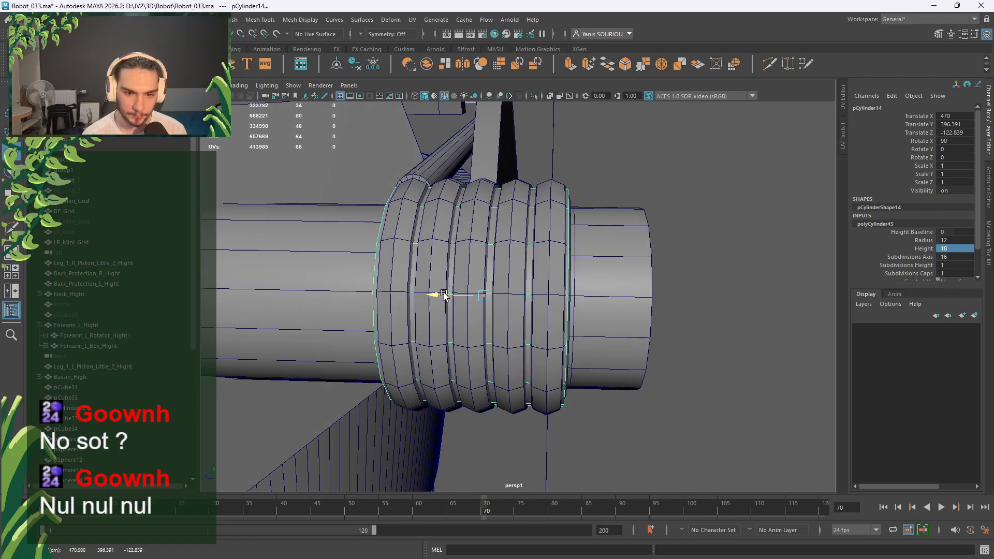
left_click_drag(445, 295, 559, 327)
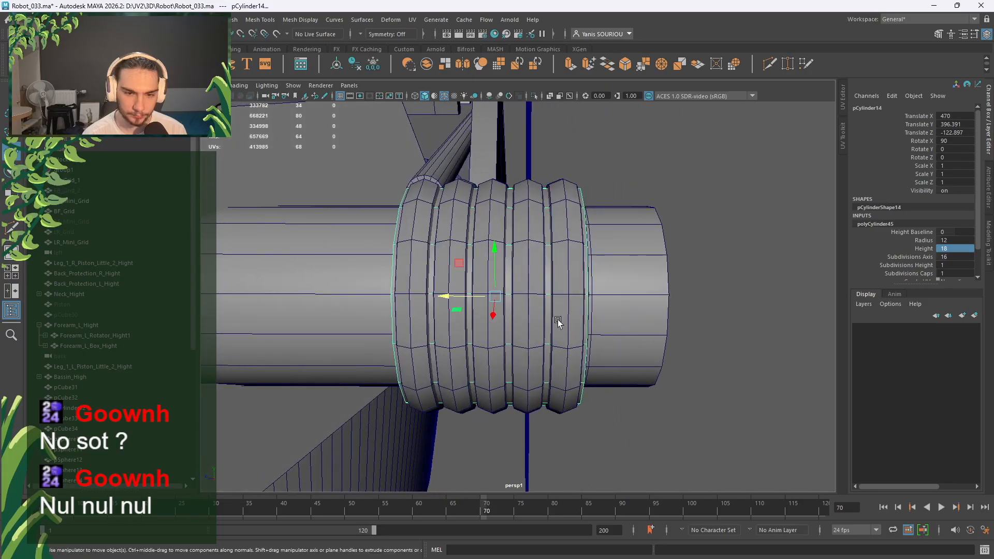
left_click(713, 266)
scroll(601, 281, "up", 5)
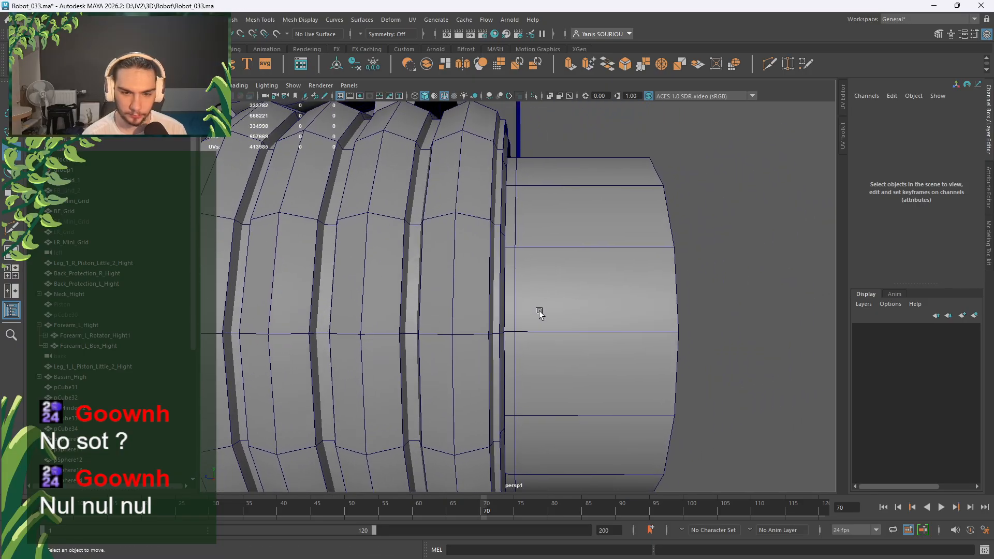
left_click(767, 69)
middle_click_drag(472, 226, 626, 206, "alt")
Select the shaft cylinder and Multi-Cut an edge loop beside the band.
key("q")
left_click(429, 276)
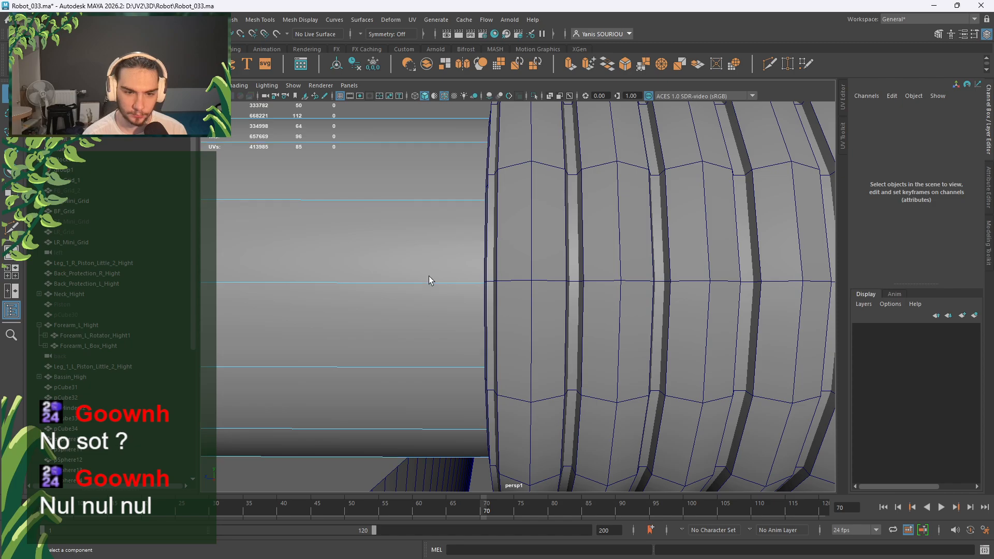
left_click(769, 65)
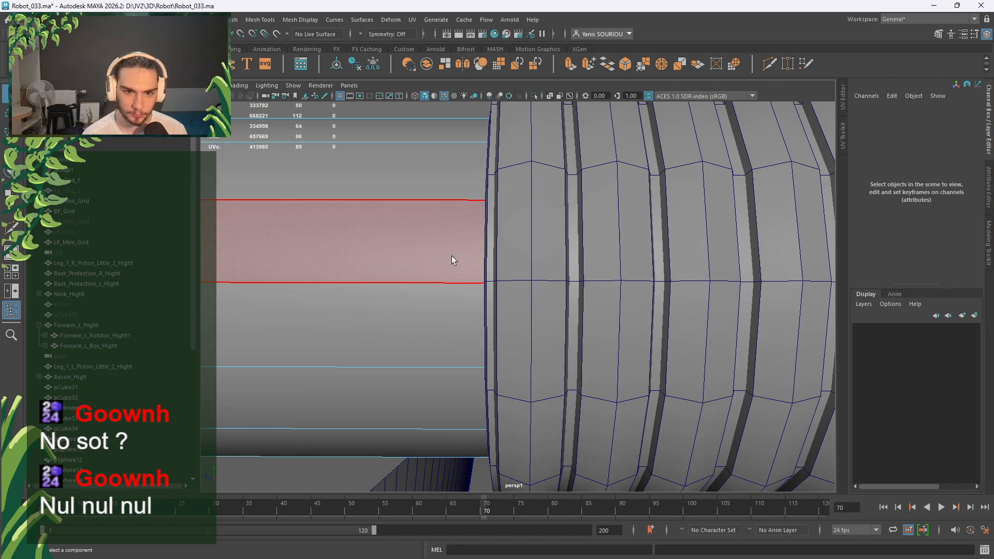
left_click(471, 278, "ctrl")
scroll(480, 283, "down", 10)
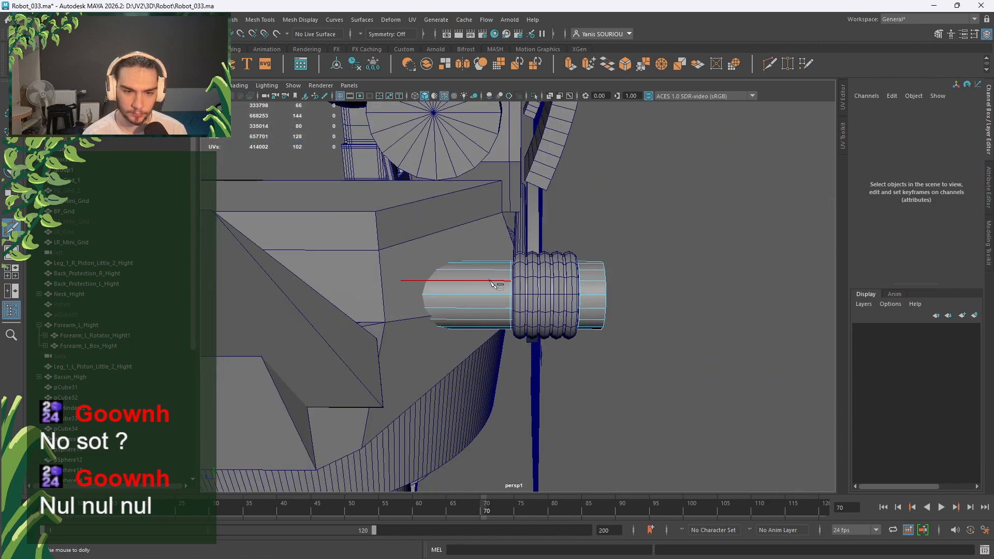
left_click_drag(622, 328, 579, 325, "alt")
scroll(579, 328, "up", 3)
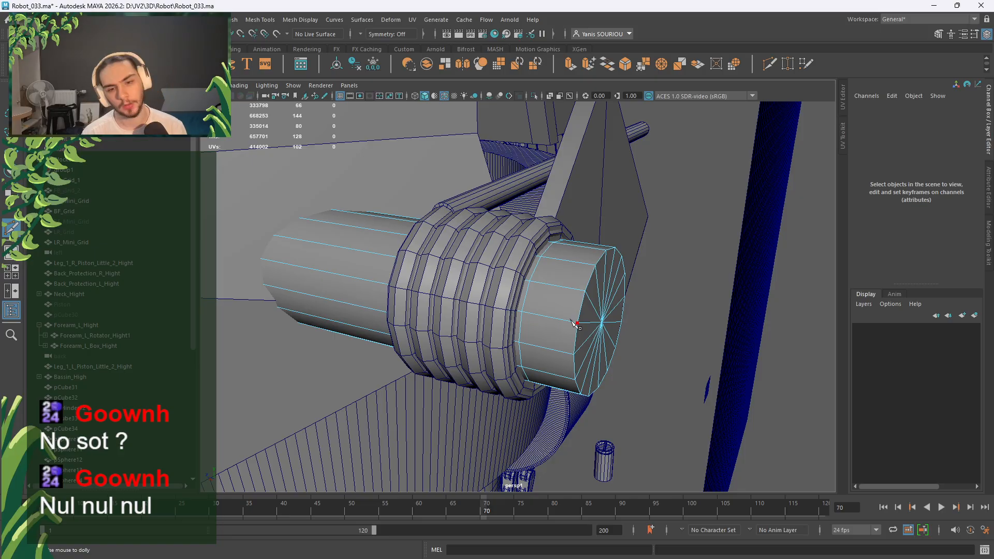
scroll(575, 323, "up", 2)
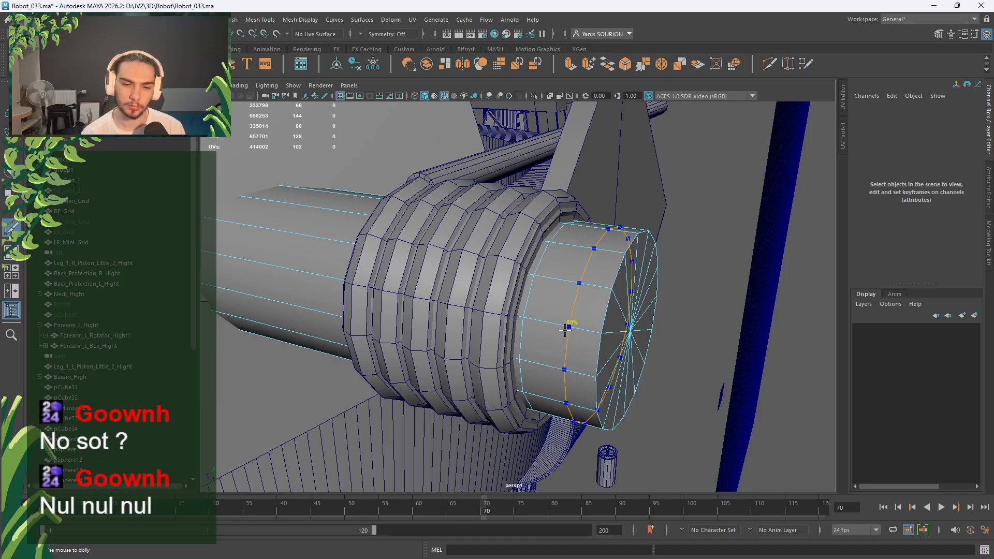
Cut two edge loops near the shaft's end and one on its left part.
left_click(565, 329, "ctrl")
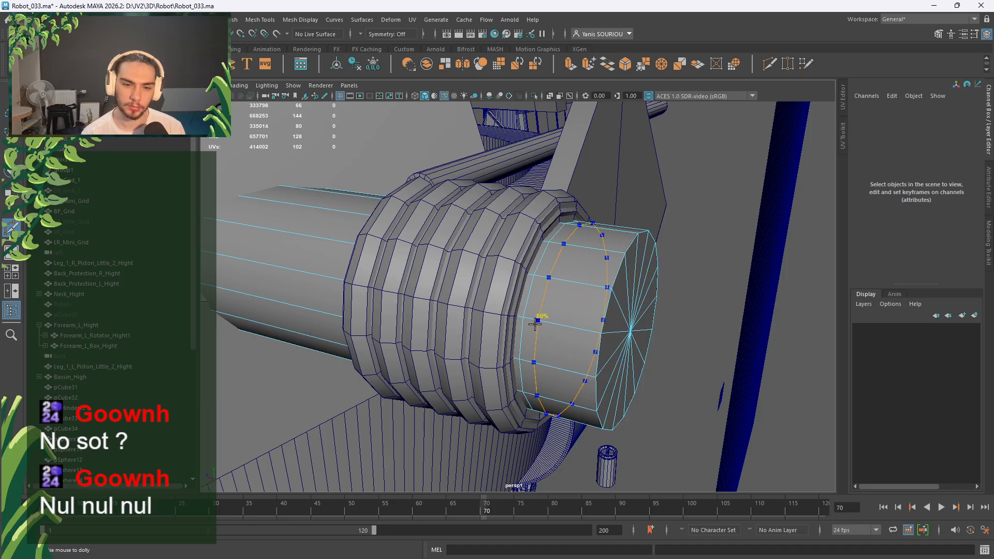
left_click(582, 329, "ctrl")
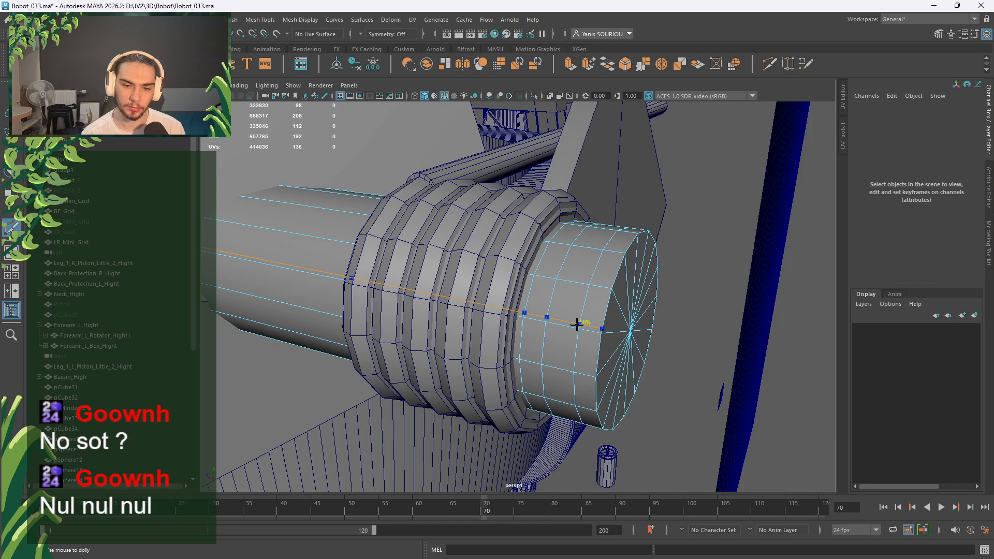
left_click_drag(452, 336, 485, 334, "alt")
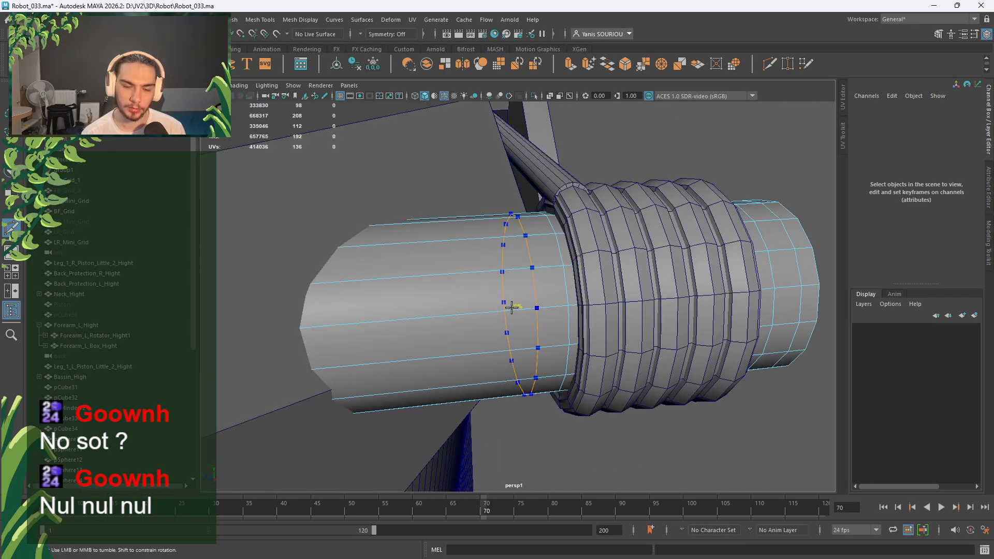
left_click_drag(511, 308, 533, 304, "alt")
scroll(515, 330, "up", 3)
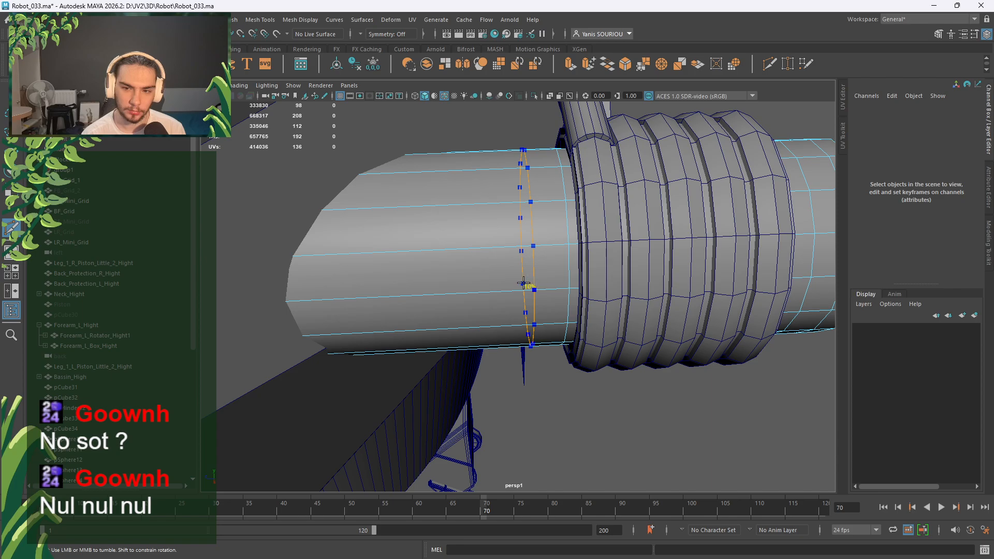
left_click(510, 285, "ctrl")
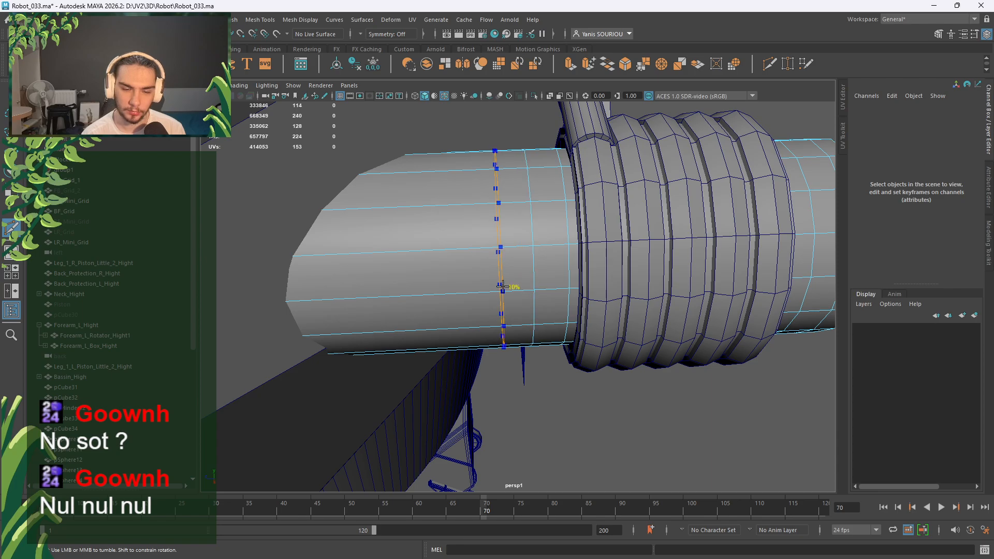
left_click_drag(401, 291, 518, 337, "alt")
scroll(498, 315, "up", 4)
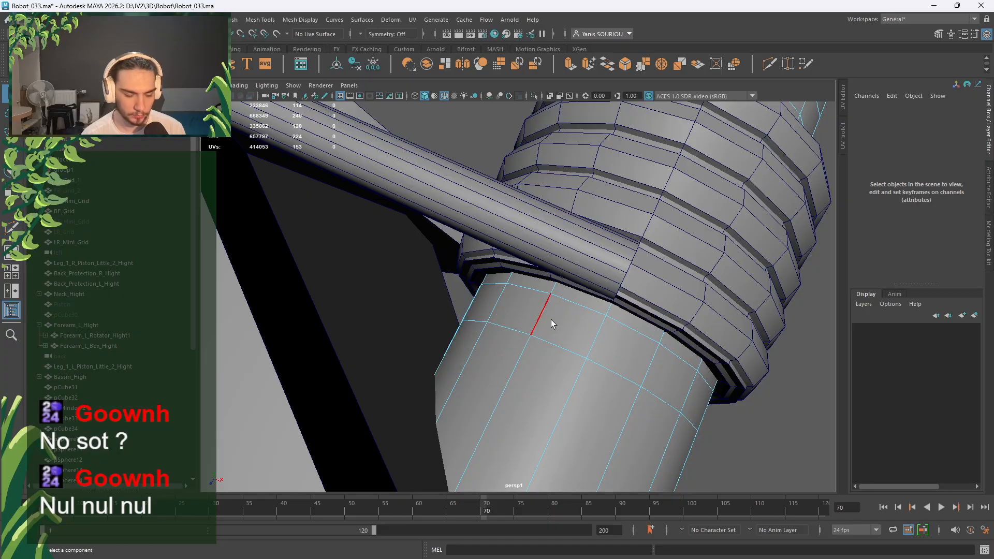
right_click_drag(561, 316, 566, 329)
Extrude a face loop on the shaft and scale it evenly into a ring.
double_click(611, 347)
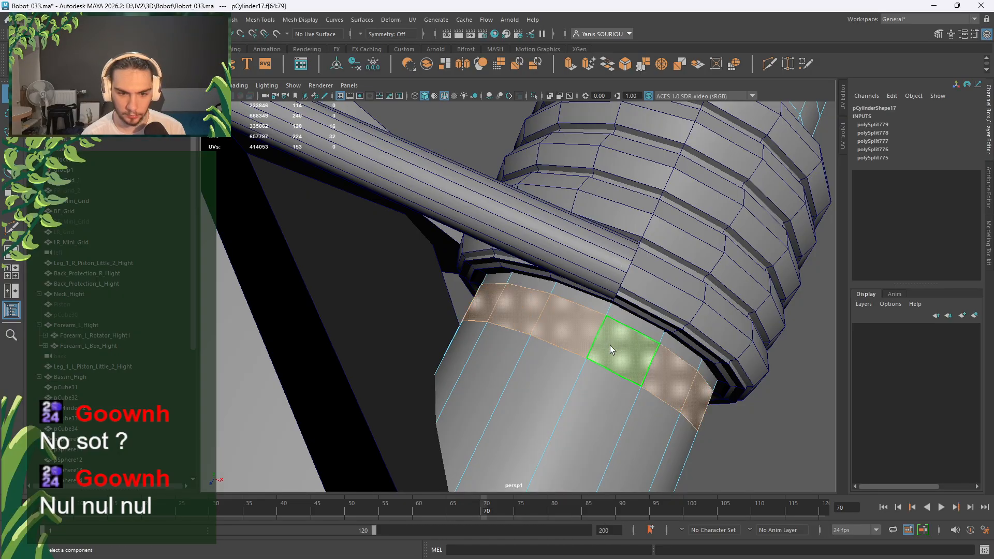
key("r")
left_click_drag(611, 352, 447, 293, "alt")
left_click(647, 311, "shift")
left_click(429, 182)
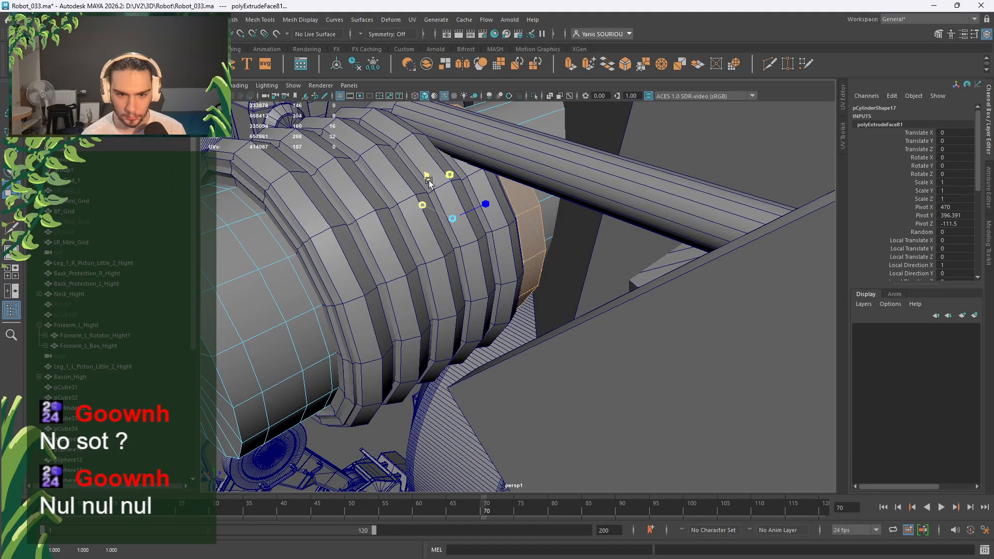
Extrude two more face loops near the shaft's end, scaling them outward into raised rings.
left_click_drag(428, 181, 389, 279, "alt")
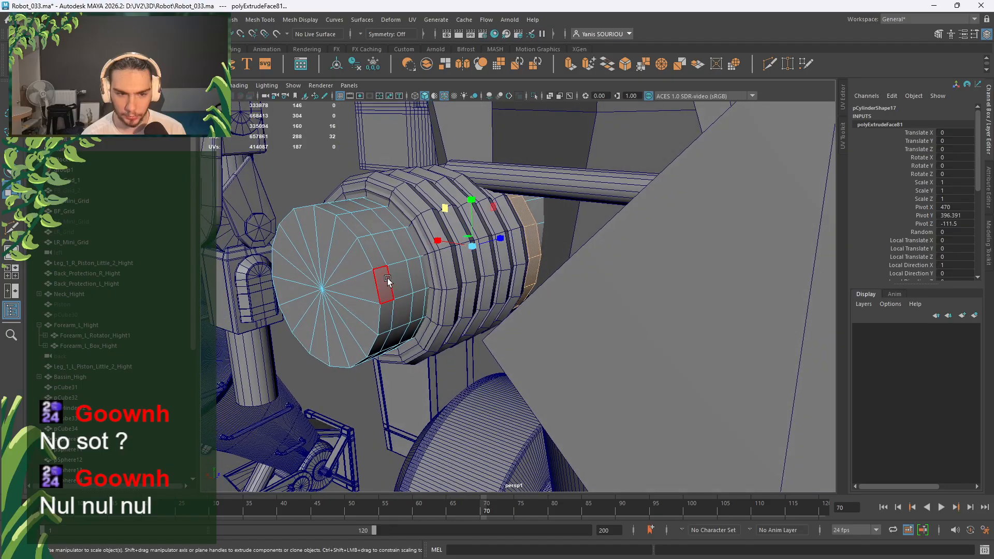
double_click(389, 279)
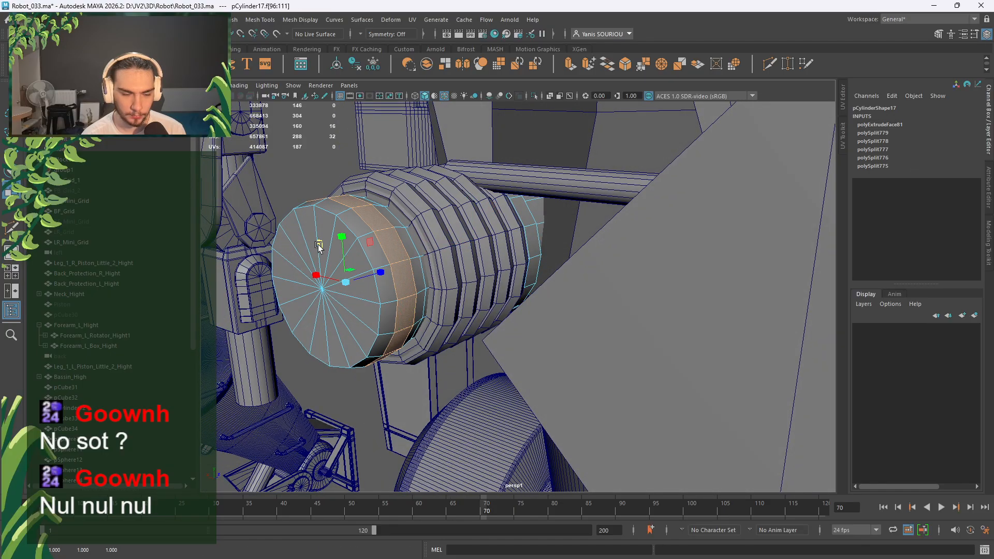
key("ctrl+e")
left_click_drag(319, 246, 317, 243, "shift")
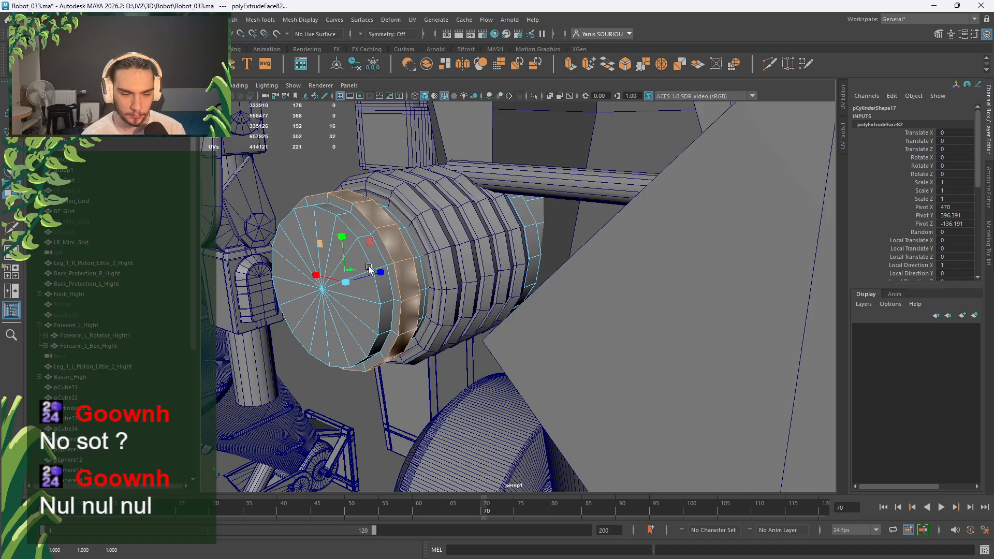
left_click_drag(421, 228, 403, 256, "alt")
left_click(404, 257)
double_click(415, 283)
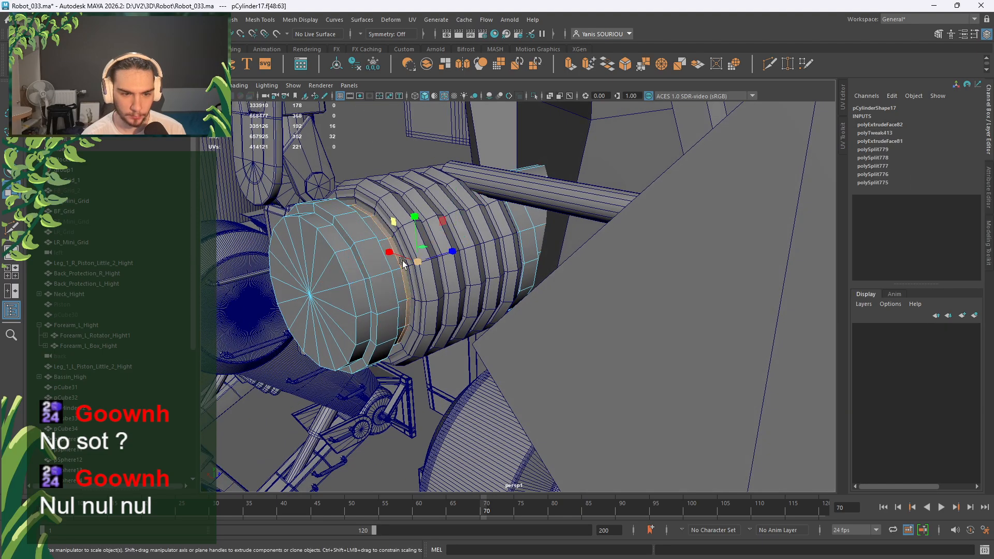
left_click_drag(394, 227, 389, 213, "shift")
right_click_drag(389, 213, 421, 197)
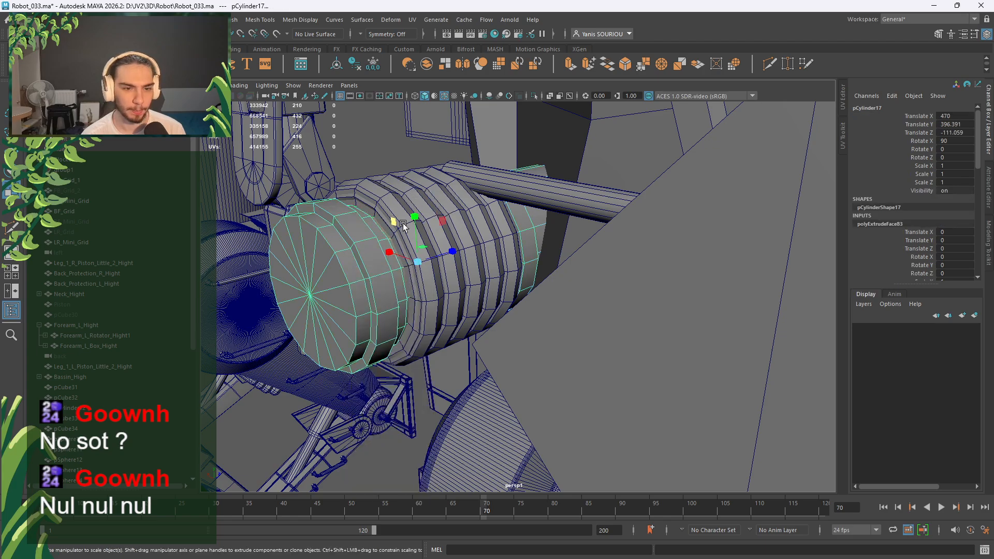
Hide the thin ring cylinder pCylinder14 and frame the shaft's faces.
left_click(385, 228)
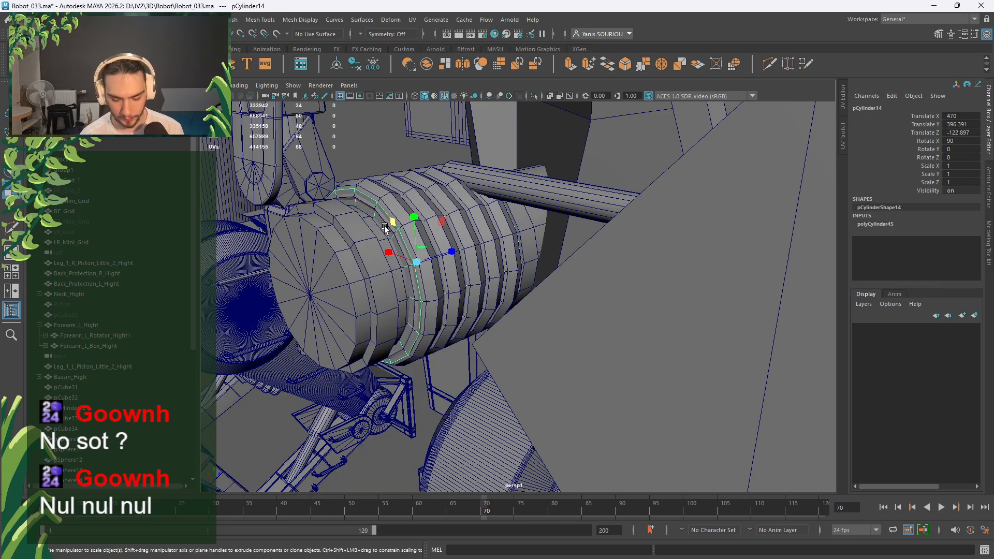
key("h")
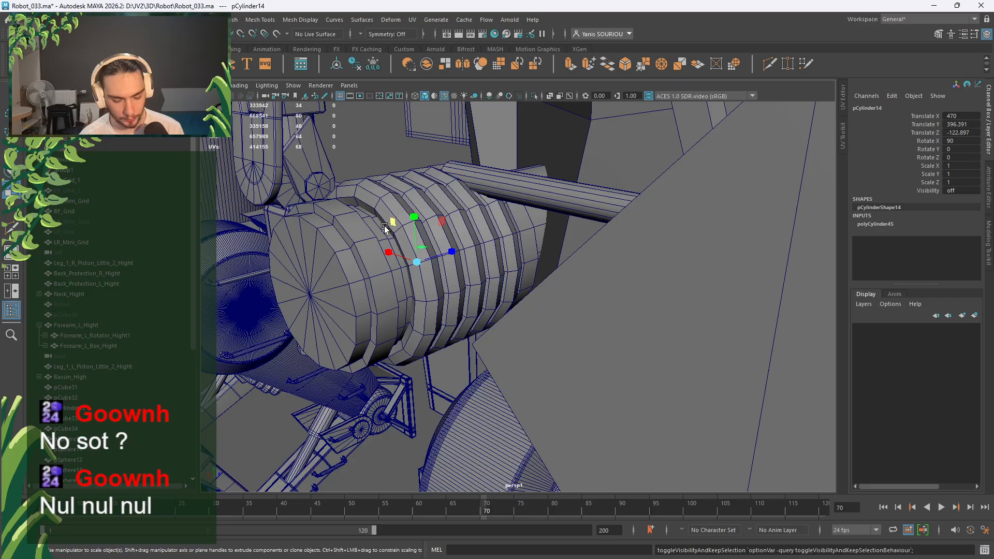
left_click(406, 278)
right_click_drag(377, 263, 382, 291)
key("f")
left_click_drag(449, 280, 415, 285, "alt")
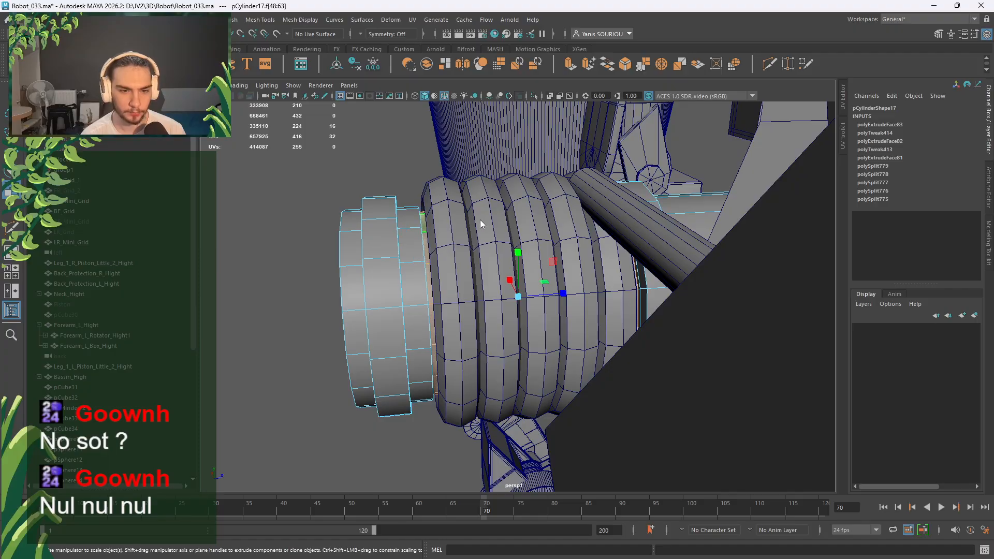
Hide the six banded pTorus rings around the chest cylinder one by one.
right_click_drag(483, 223, 523, 202)
left_click(459, 267)
key("h")
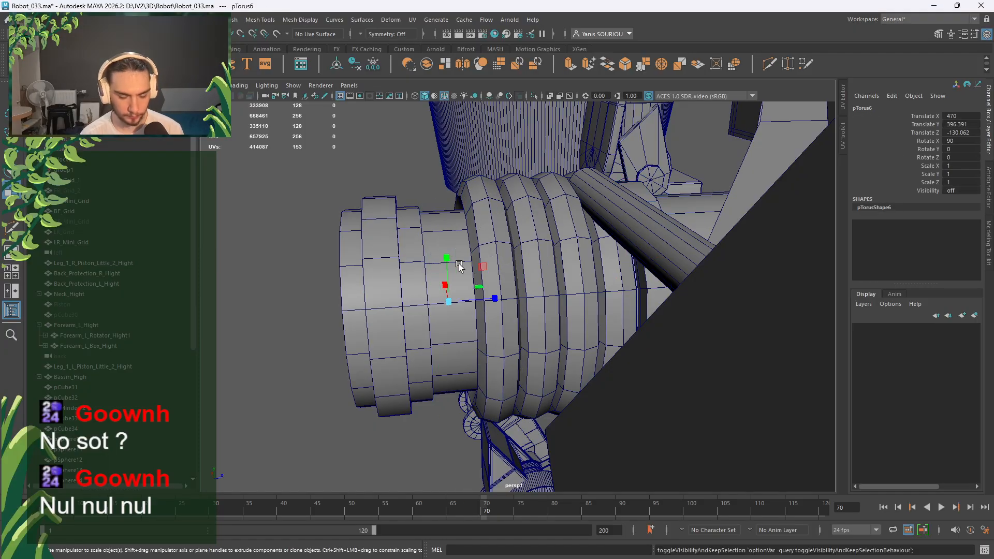
key("h")
left_click_drag(483, 266, 516, 266)
key("h")
left_click(507, 266)
key("h")
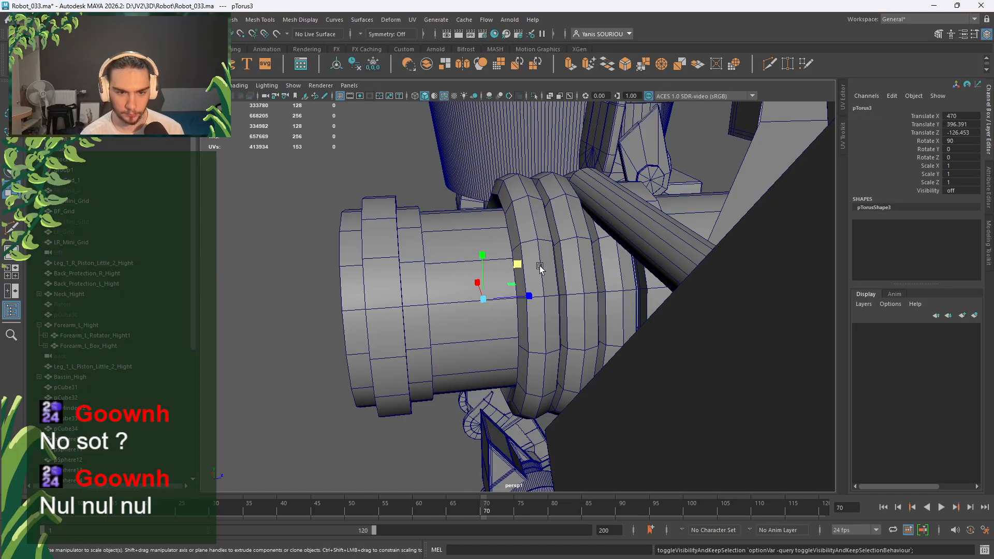
left_click(538, 266)
key("h")
left_click(567, 267)
key("h")
left_click(612, 269)
key("h")
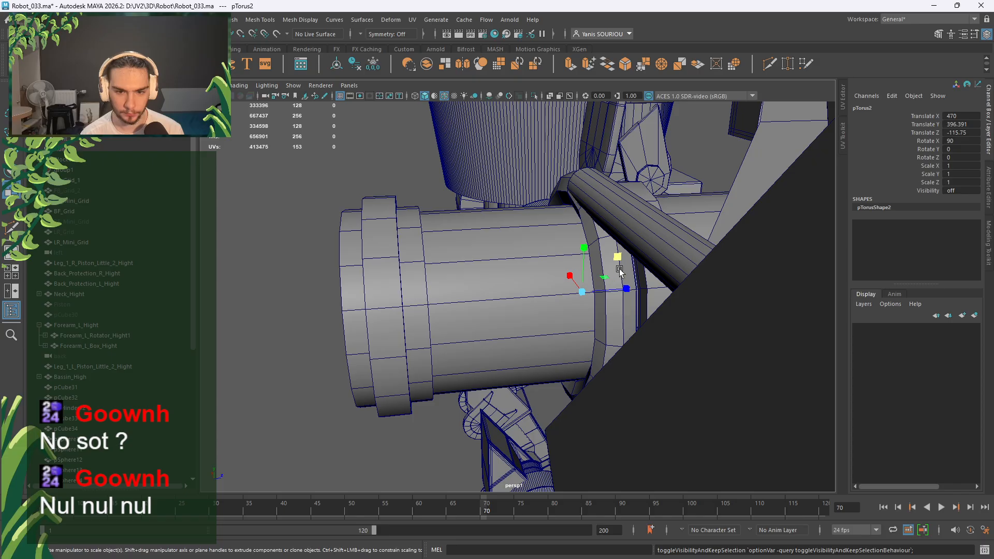
left_click(620, 271)
key("h")
Select an edge loop on pCylinder17 in Edge mode for deletion.
key("w")
left_click_drag(620, 272, 540, 284, "alt")
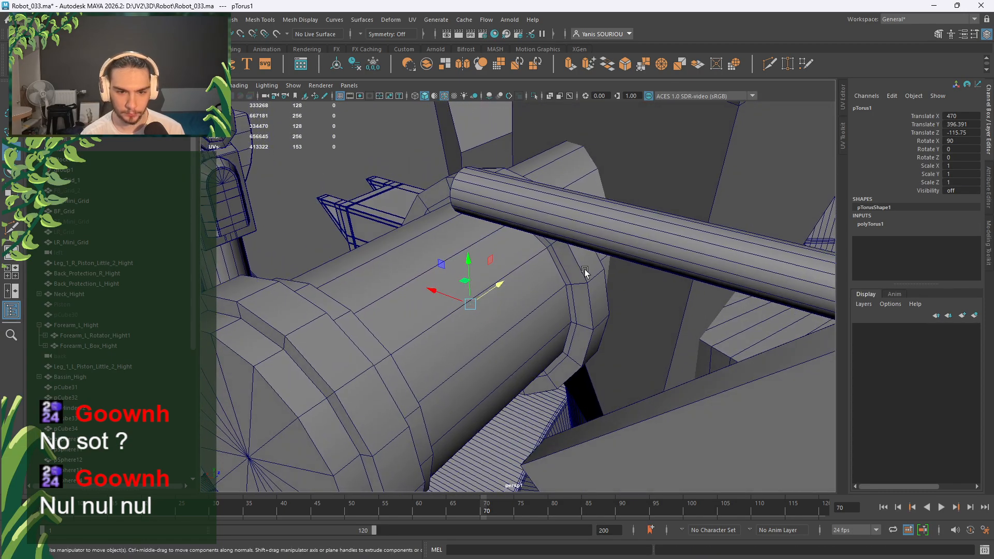
left_click(558, 263)
mouse_move(558, 263)
right_mouse_down()
mouse_move(557, 236)
mouse_move(546, 272)
right_mouse_up()
double_click(564, 263)
scroll(546, 269, "down", 3)
left_click_drag(546, 269, 595, 267, "alt")
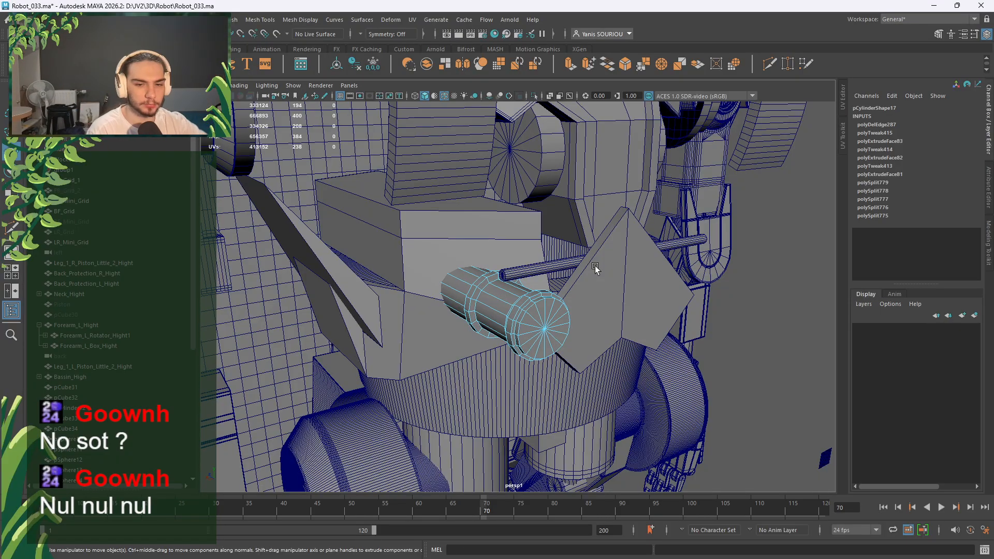
Duplicate pCylinder17 and move the copy along X to 370 on the chest's opposite side.
scroll(589, 262, "down", 6)
left_click_drag(540, 275, 613, 298, "alt")
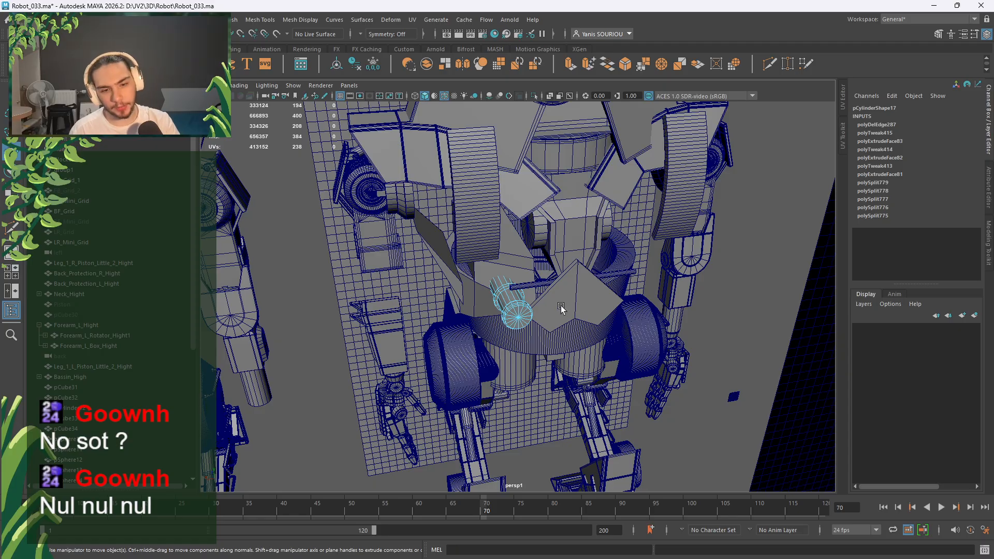
right_click_drag(511, 290, 534, 244)
scroll(538, 274, "up", 4)
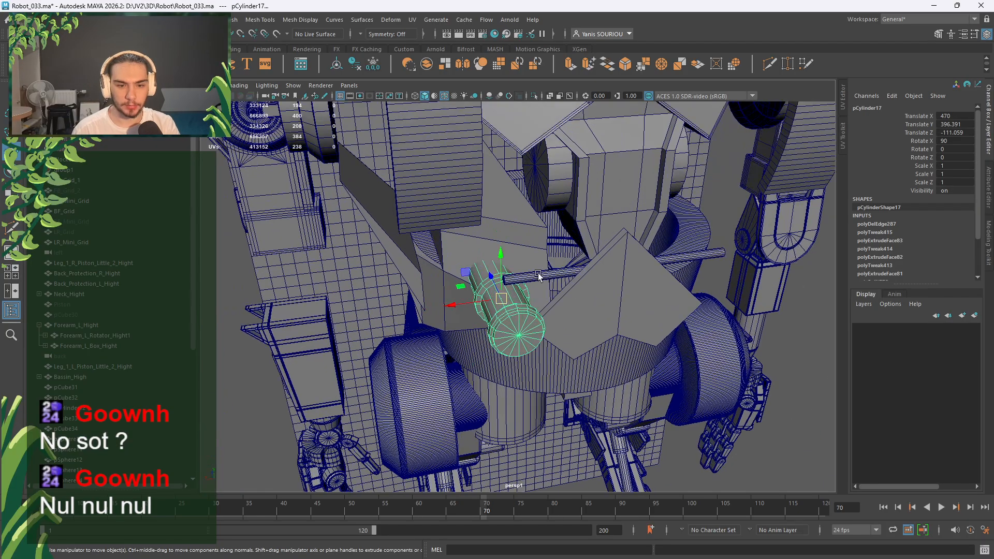
left_click_drag(538, 274, 528, 267, "alt")
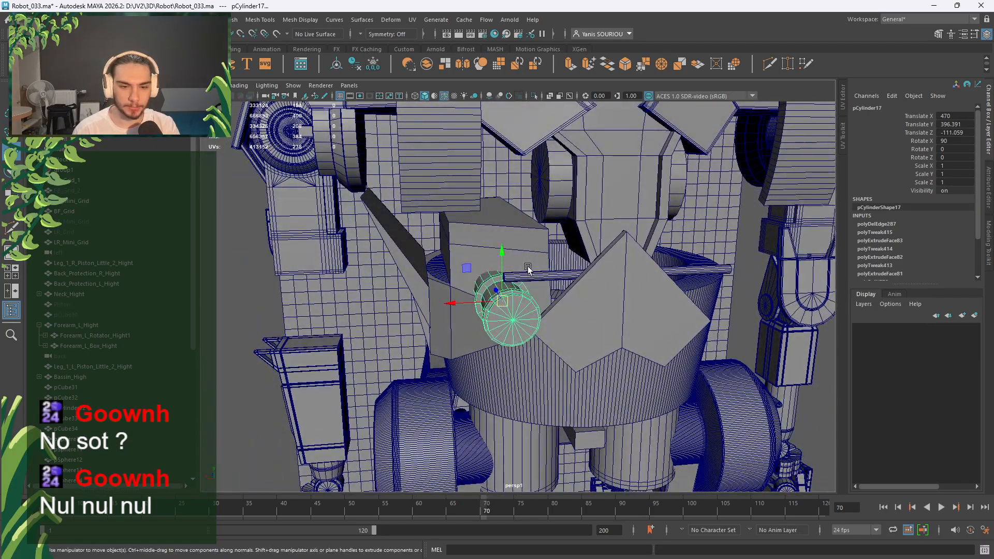
key("ctrl+d")
key("space")
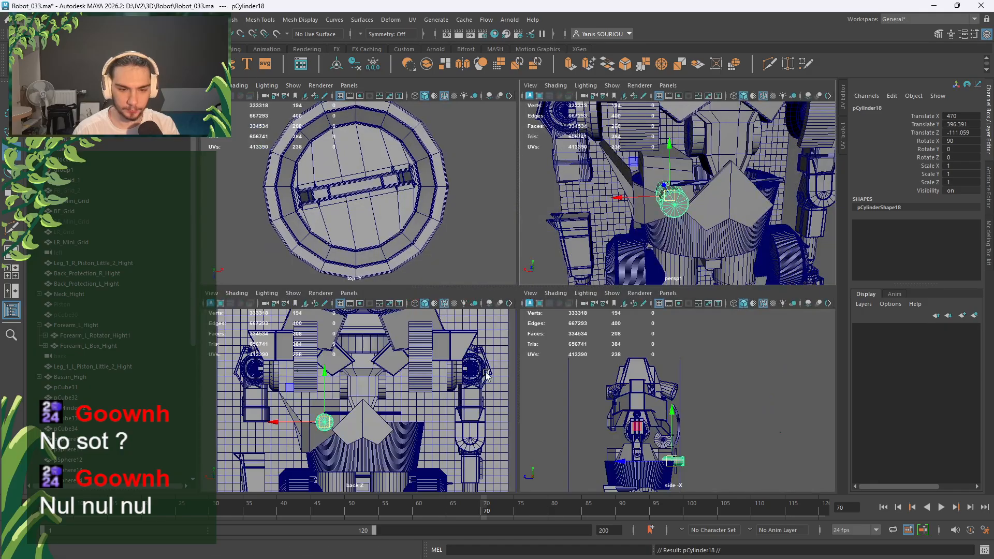
key("space")
left_click(417, 342)
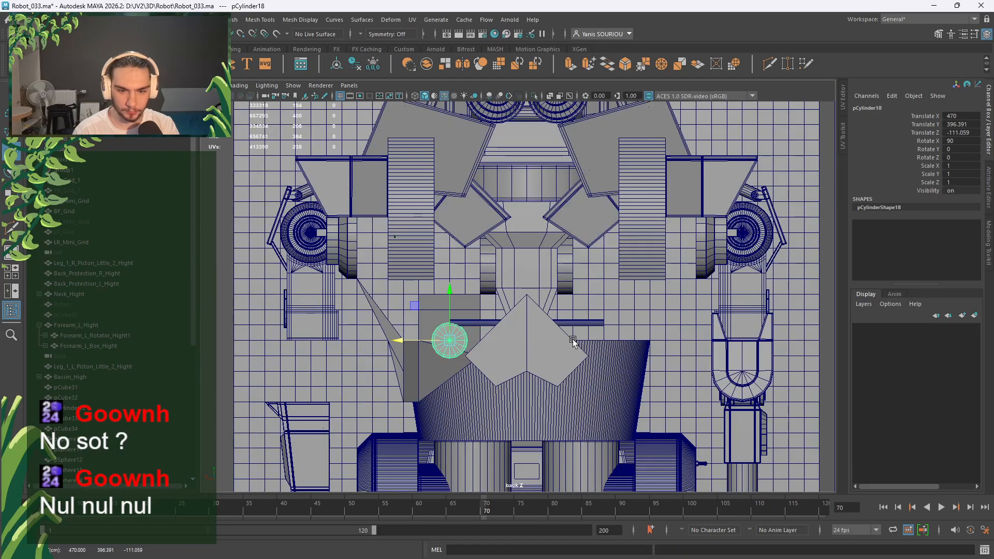
middle_click_drag(601, 323, 606, 308)
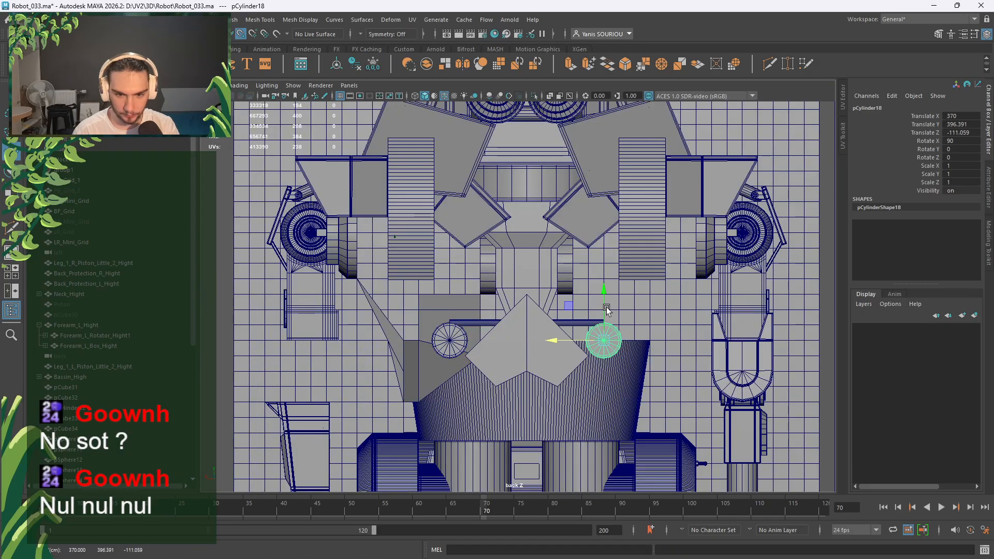
left_click(576, 320)
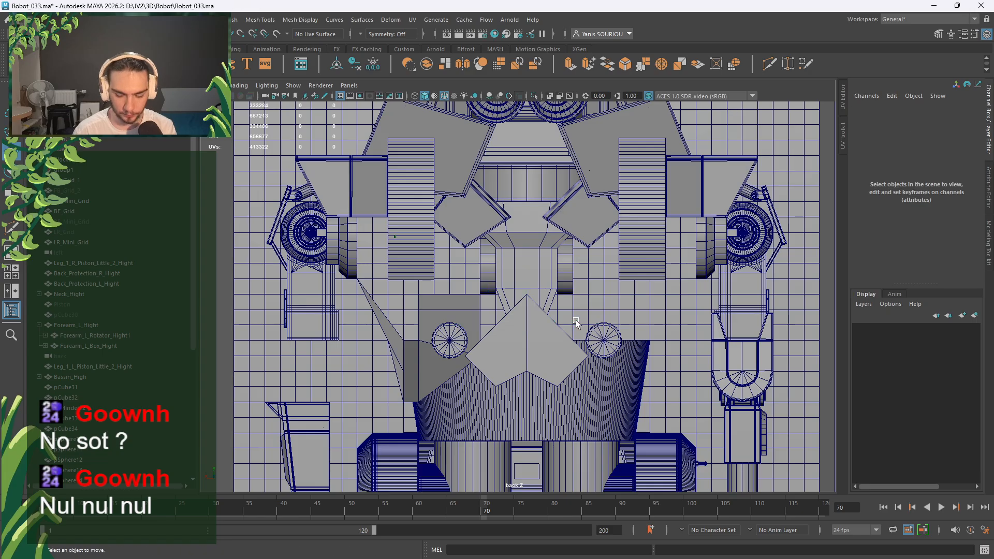
key("space")
key("space")
left_click_drag(602, 269, 629, 269, "alt")
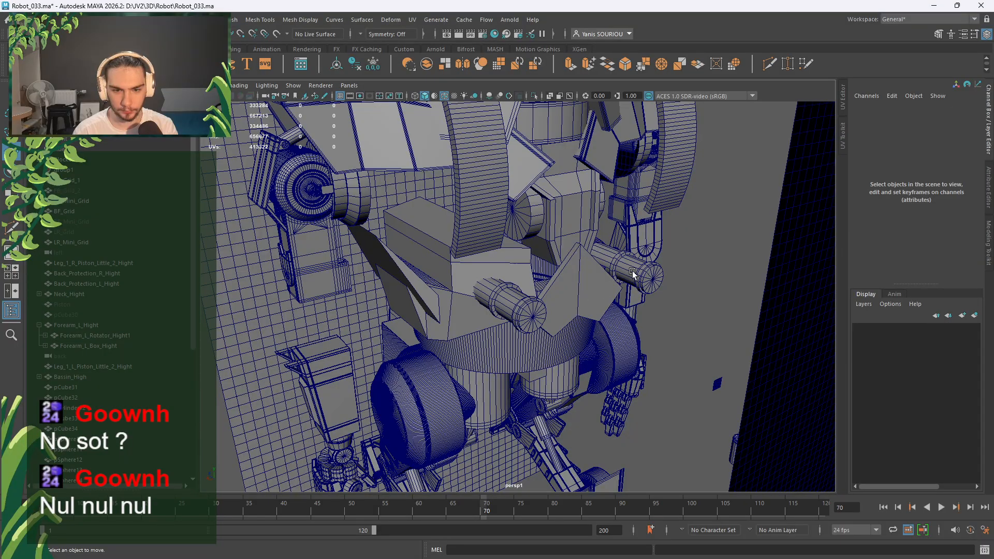
Duplicate pCylinder18 and set its Scale X and Scale Z to 0.5.
left_click(633, 271)
key("ctrl+d")
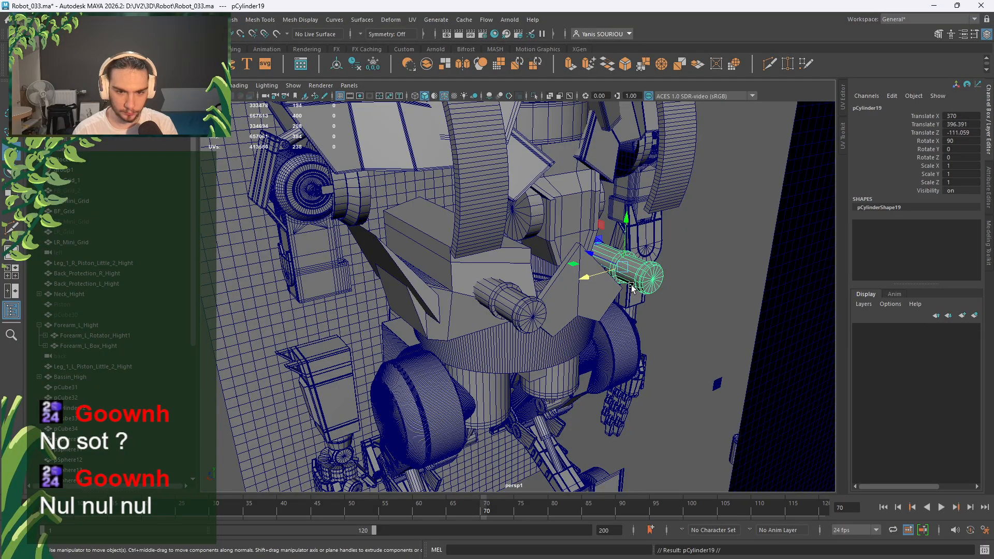
key("r")
left_click_drag(632, 288, 631, 264, "alt")
key("ctrl+z")
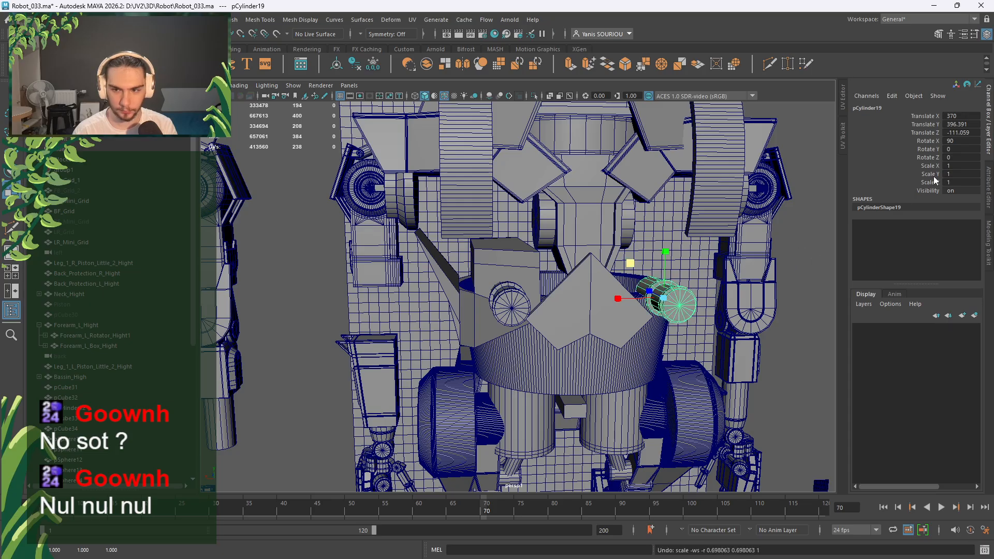
left_click(949, 166)
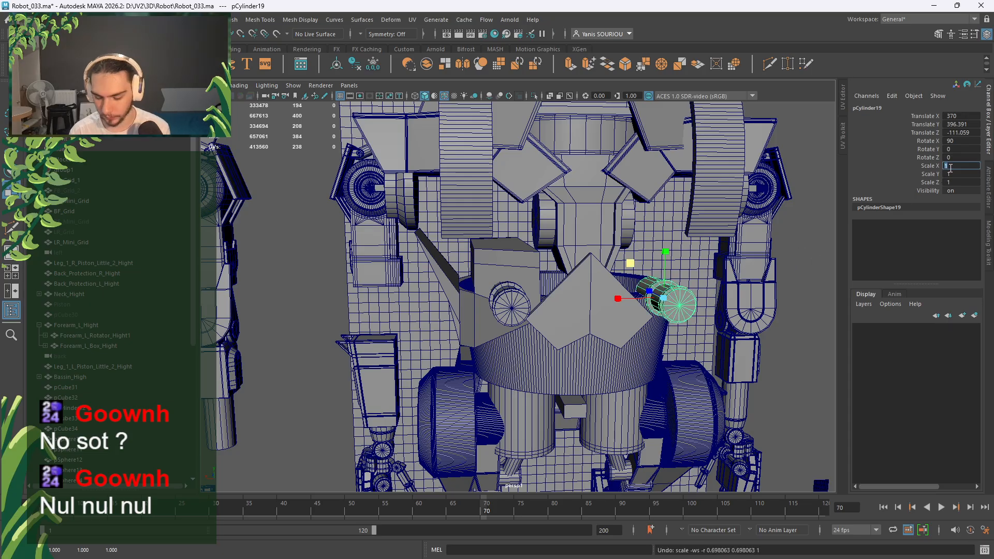
type("0.5")
key("Return")
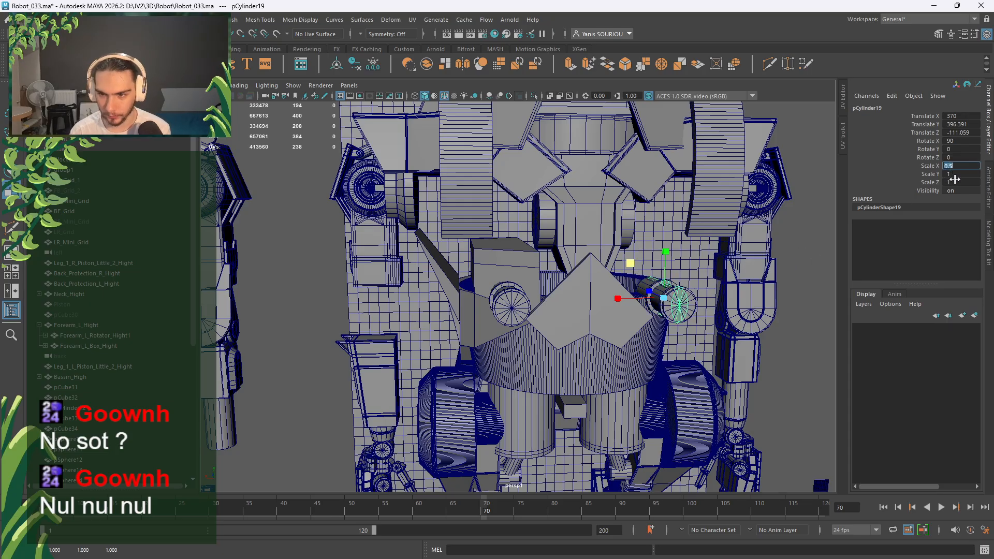
left_click(955, 182)
key("Return")
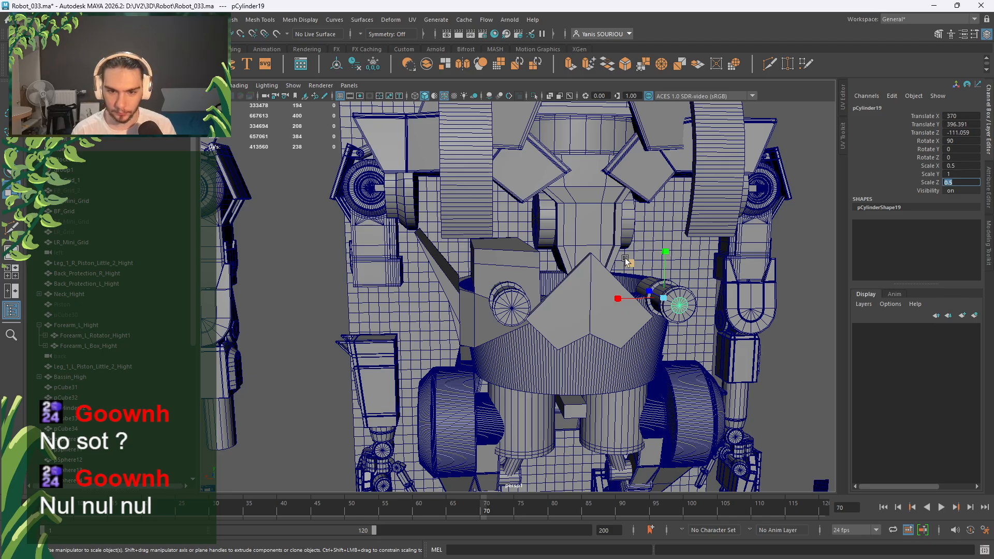
In the back view, snap the thin copy onto the left cylinder, then higher in Y.
key("w")
key("space")
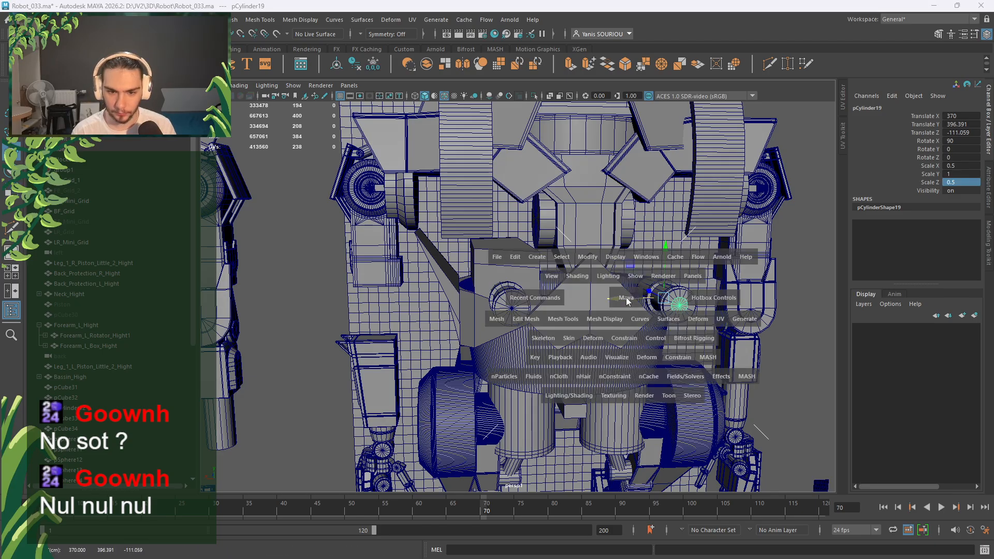
key("space")
key("v")
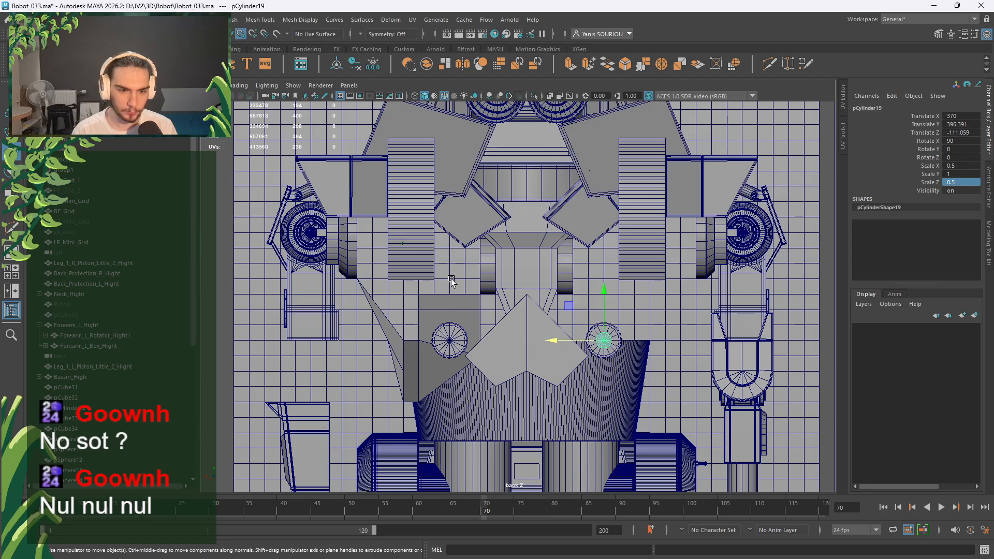
middle_click(452, 279)
left_click(450, 312)
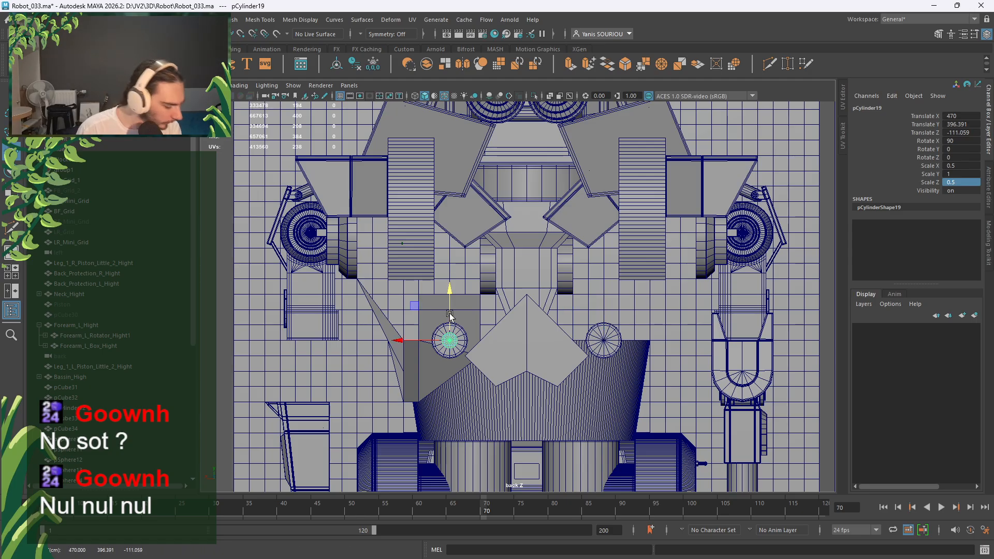
key("v")
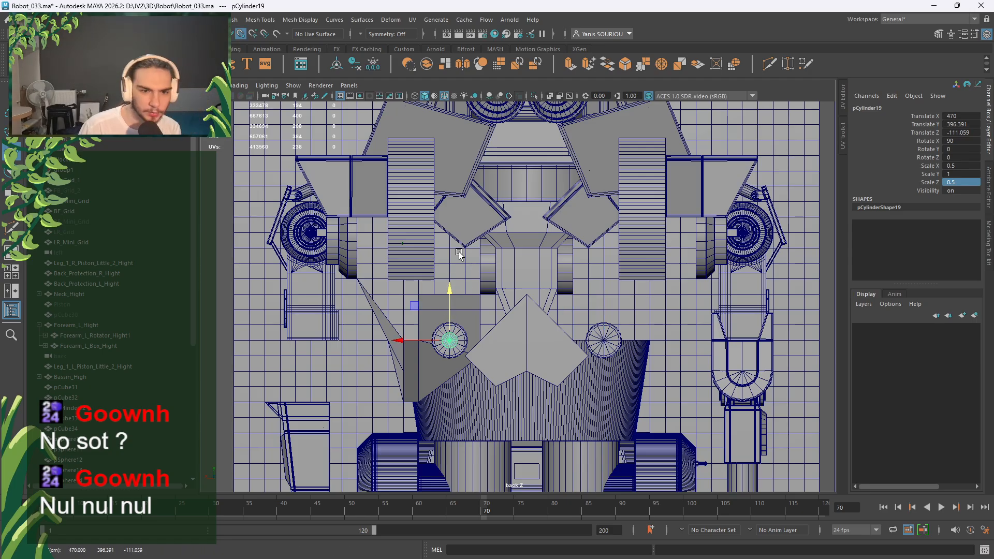
middle_click(443, 251)
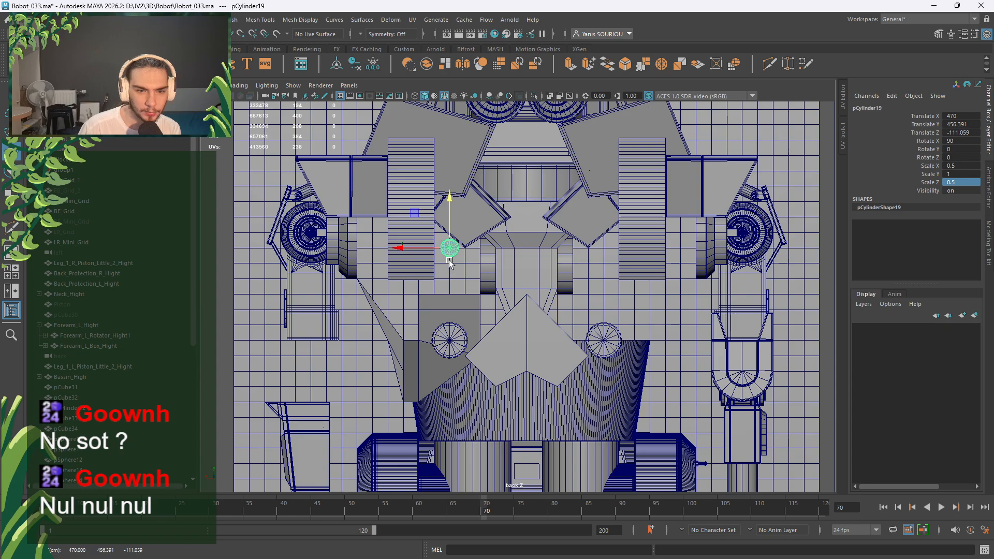
left_click(439, 251)
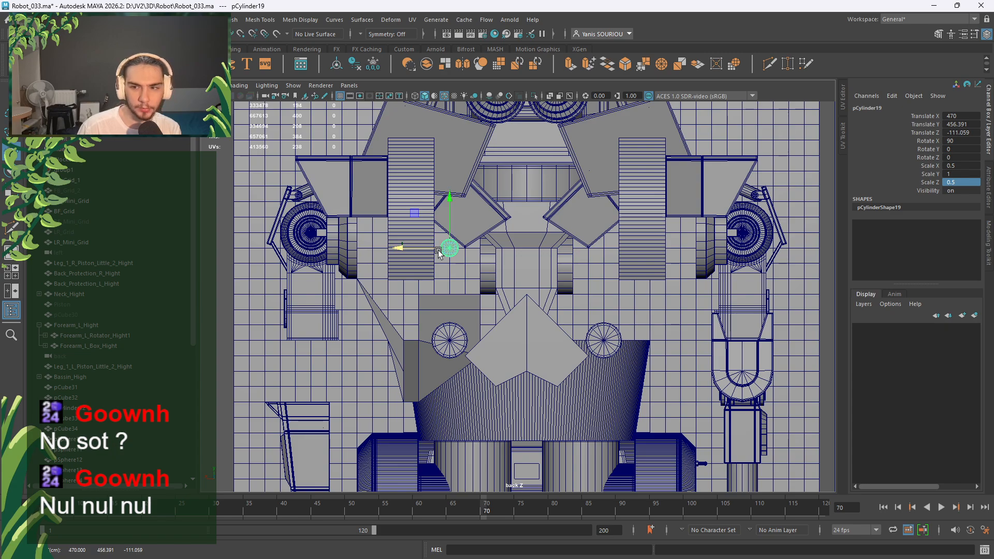
Freeze the thin cylinder's transformations, set Translate X to 5, and deselect it.
left_click(373, 65)
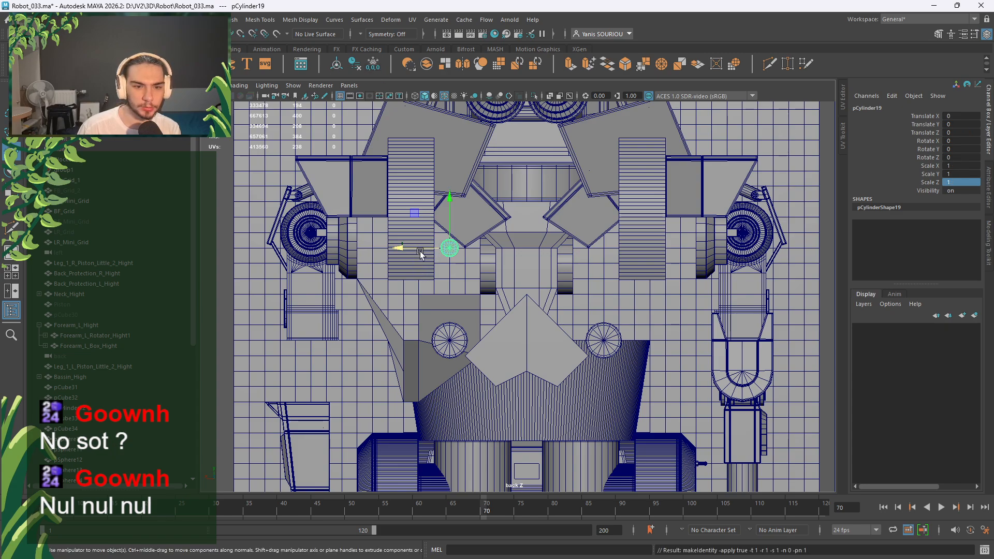
left_click_drag(421, 253, 414, 253)
left_click(965, 117)
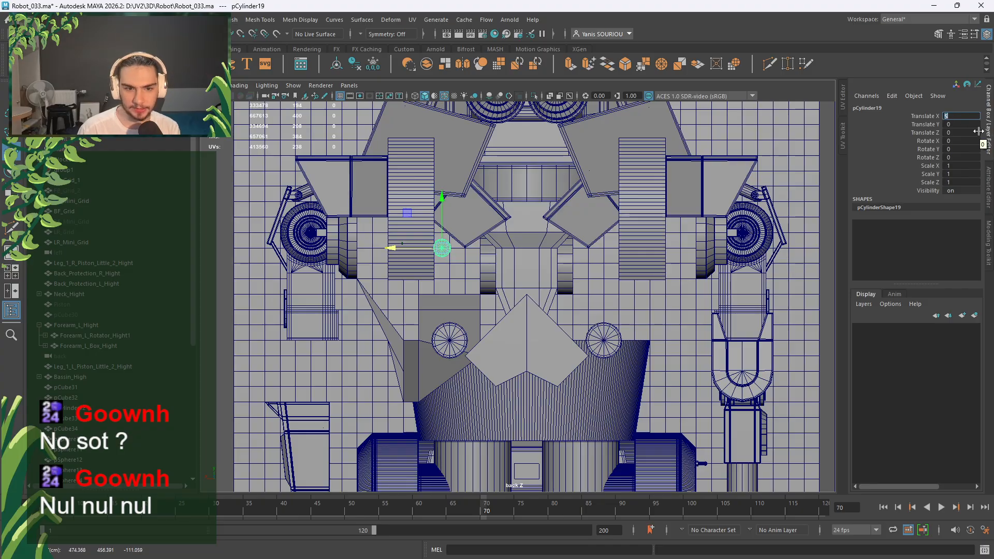
scroll(392, 269, "up", 5)
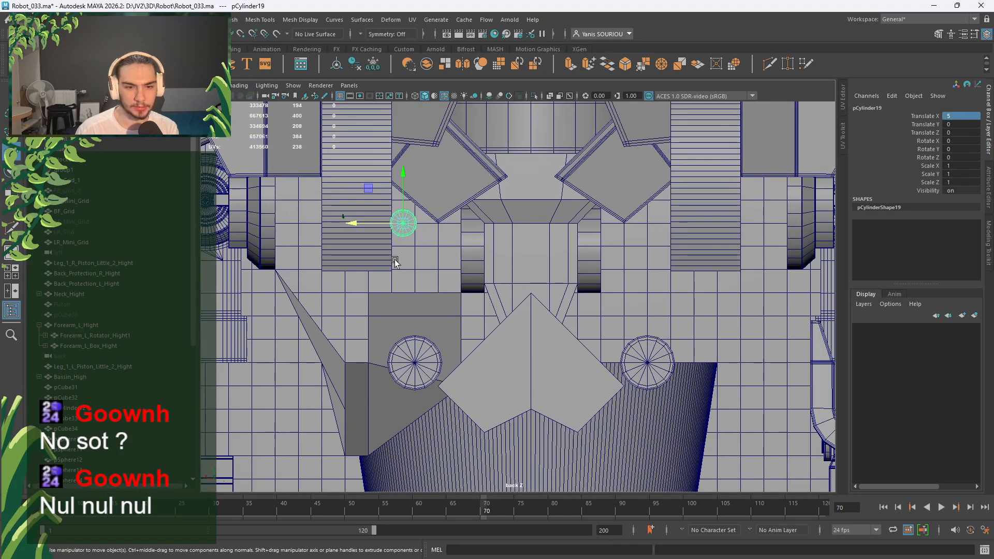
middle_click_drag(392, 253, 462, 288, "alt")
scroll(456, 268, "down", 10)
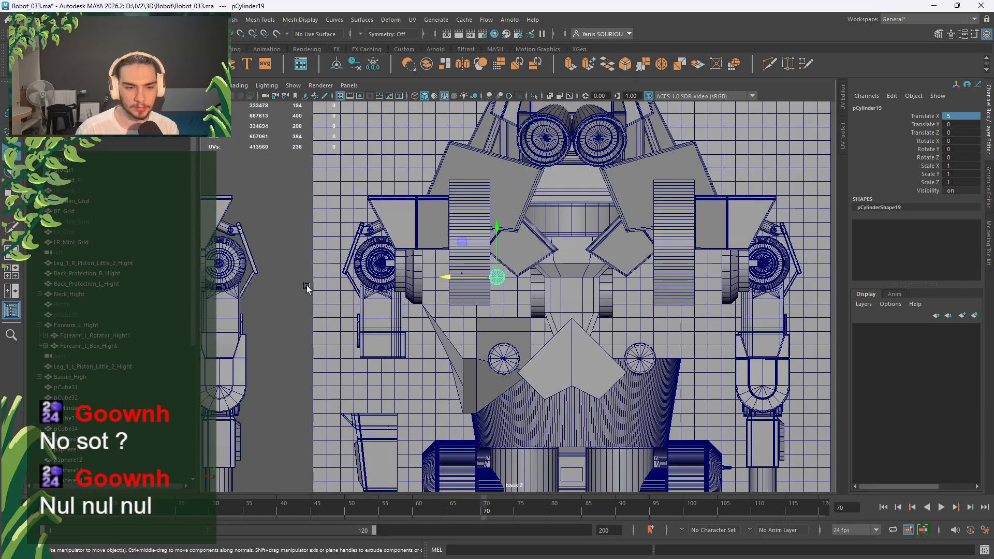
left_click(405, 280)
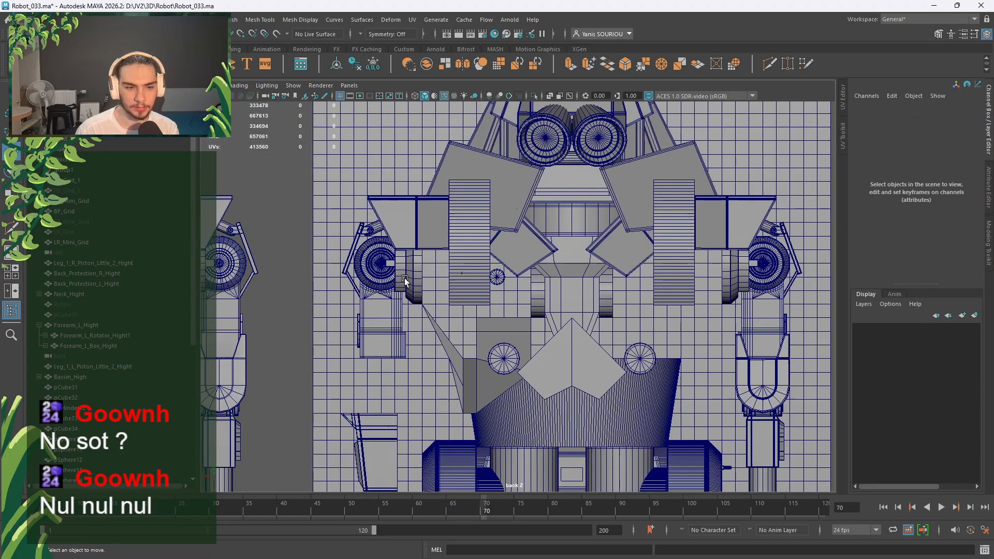
Push the thin cylinder pCylinder19 forward along Z to 4.902.
left_click(495, 276)
key("f")
key("space")
key("space")
left_click_drag(525, 261, 433, 365, "alt")
left_click_drag(534, 242, 589, 259)
middle_click_drag(589, 259, 557, 377, "alt")
scroll(556, 377, "up", 3)
left_click_drag(555, 376, 684, 294, "alt")
Scale Back_Protection_L_Hight and Back_Protection_R_Hight together with the center handle.
left_click(432, 365)
scroll(520, 347, "down", 3)
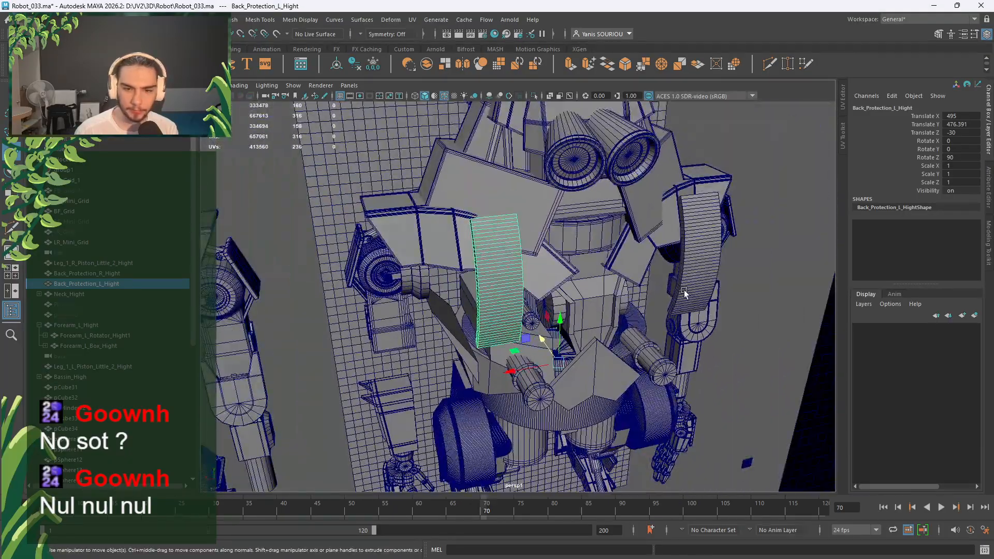
left_click(685, 294, "shift")
key("r")
left_click_drag(525, 371, 511, 348)
scroll(495, 362, "up", 3)
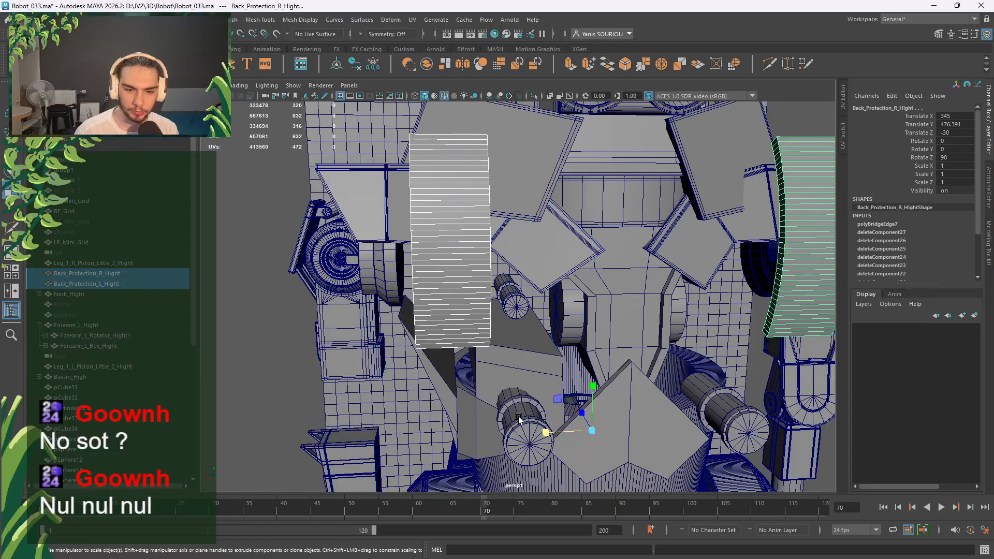
left_click_drag(545, 432, 543, 428)
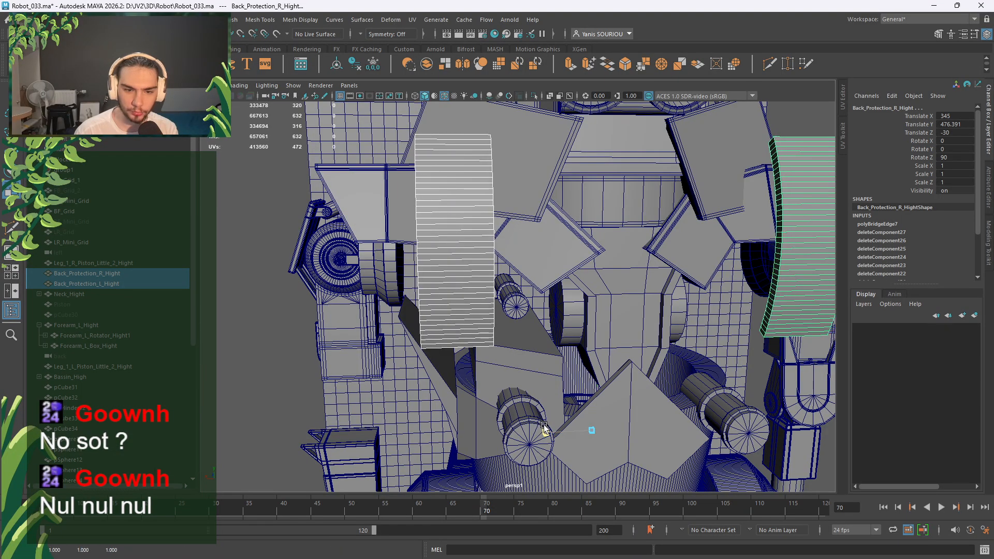
left_click_drag(519, 374, 566, 377, "alt")
Clear the selection and reselect the small cylinder pCylinder19 near the chest.
key("w")
scroll(561, 360, "down", 3)
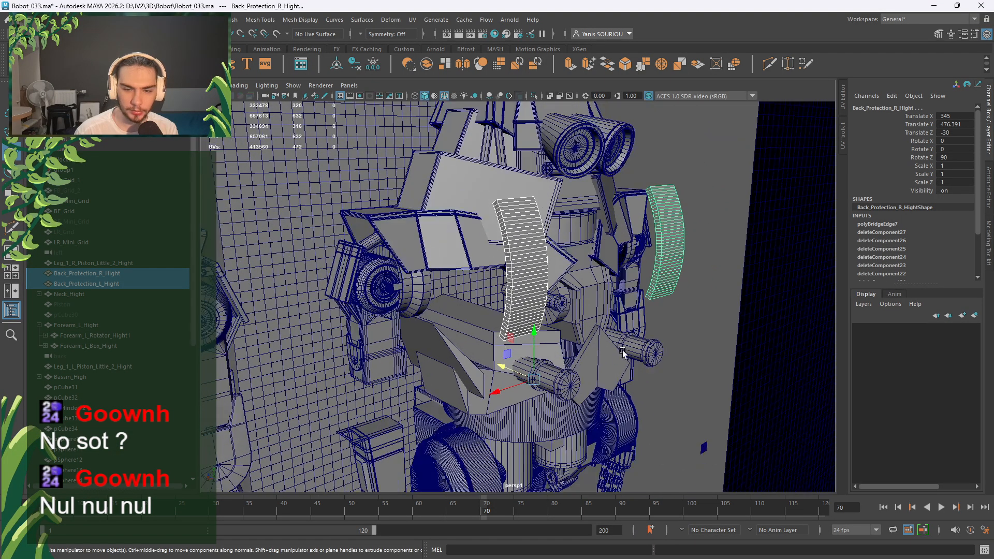
left_click(685, 339)
left_click_drag(548, 310, 563, 347, "alt")
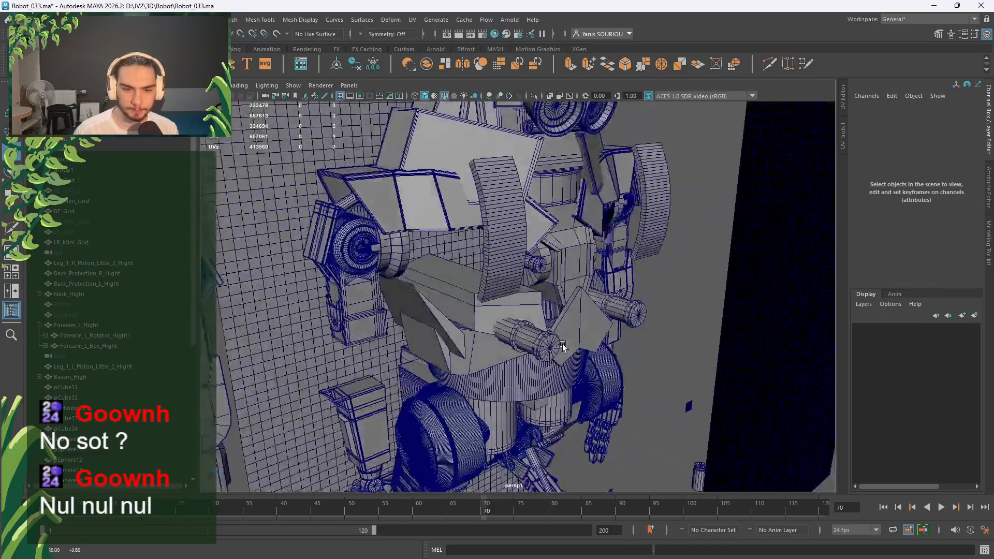
left_click(544, 271)
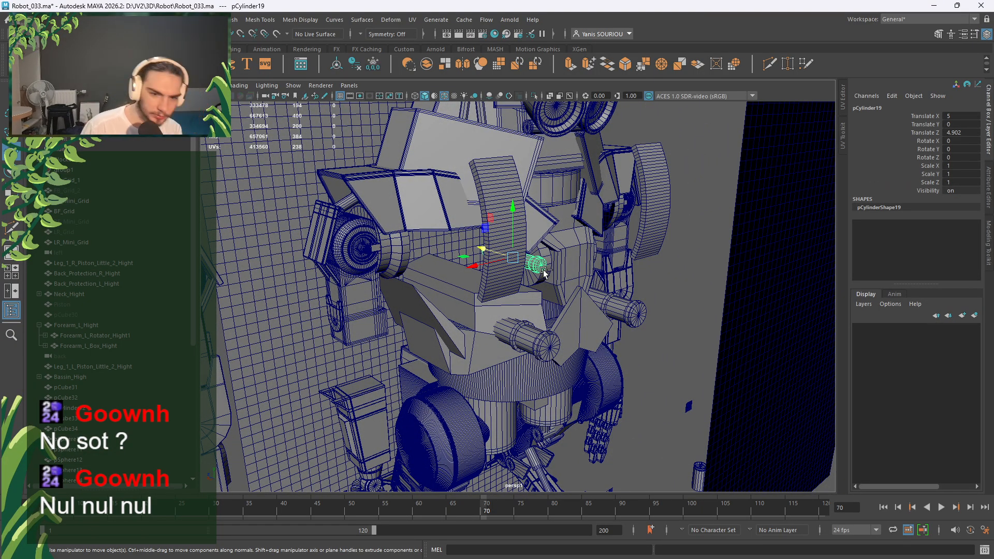
Duplicate the small cylinder pCylinder19 and slide the copy left along X in the back view.
key("ctrl+d")
key("space")
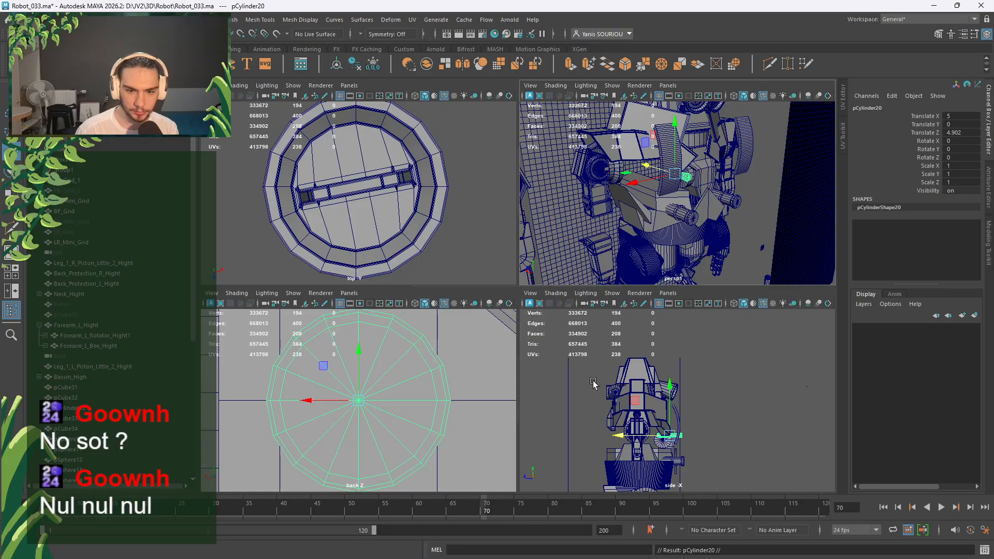
key("space")
scroll(423, 334, "down", 6)
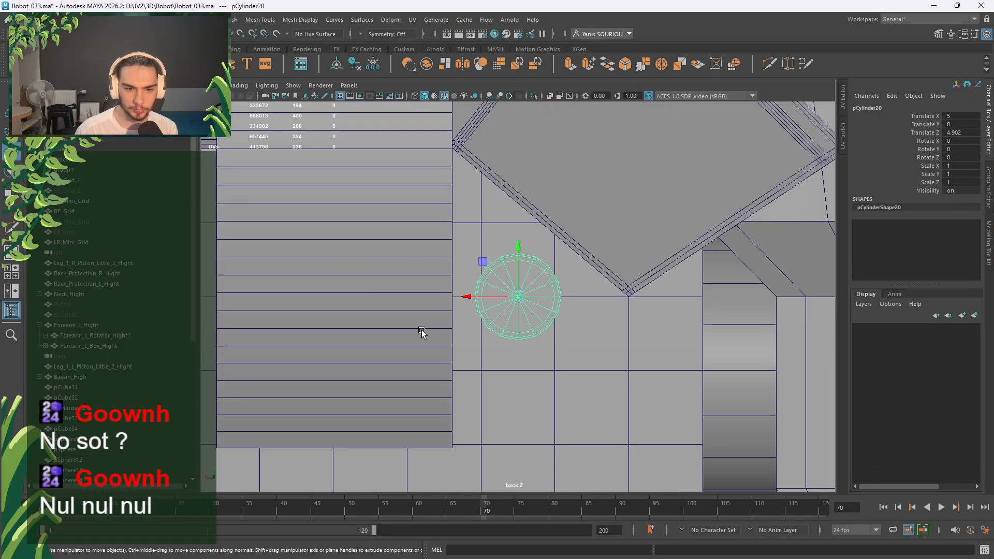
middle_click_drag(423, 326, 498, 358, "alt")
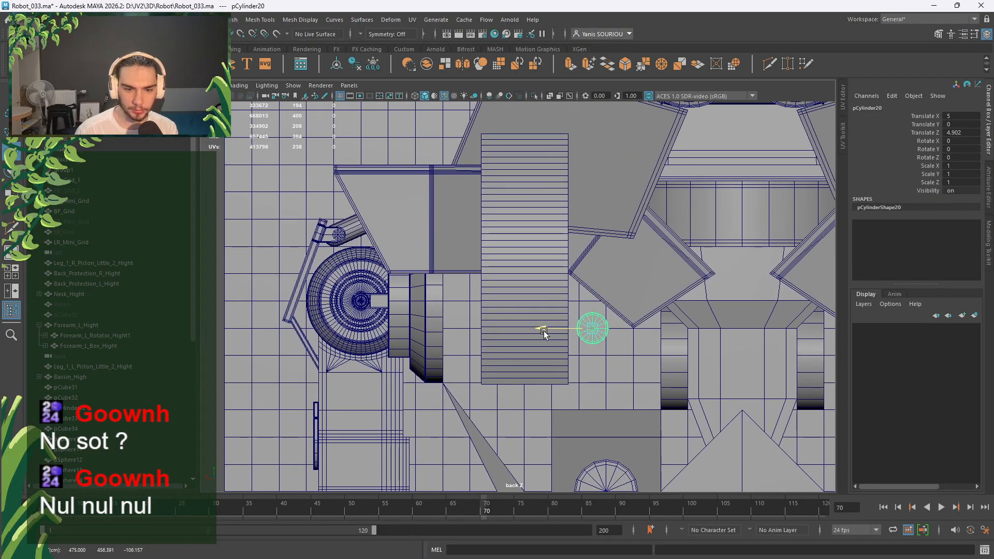
left_click_drag(542, 329, 311, 334)
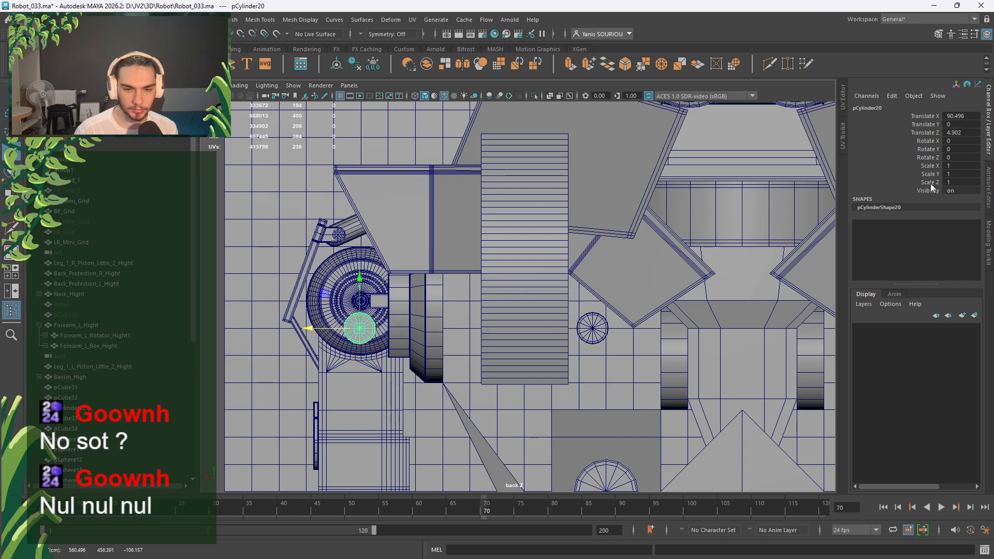
scroll(642, 352, "down", 3)
Duplicate the larger cylinder pCylinder17 and snap the copy onto the gear's centre.
left_click(582, 432)
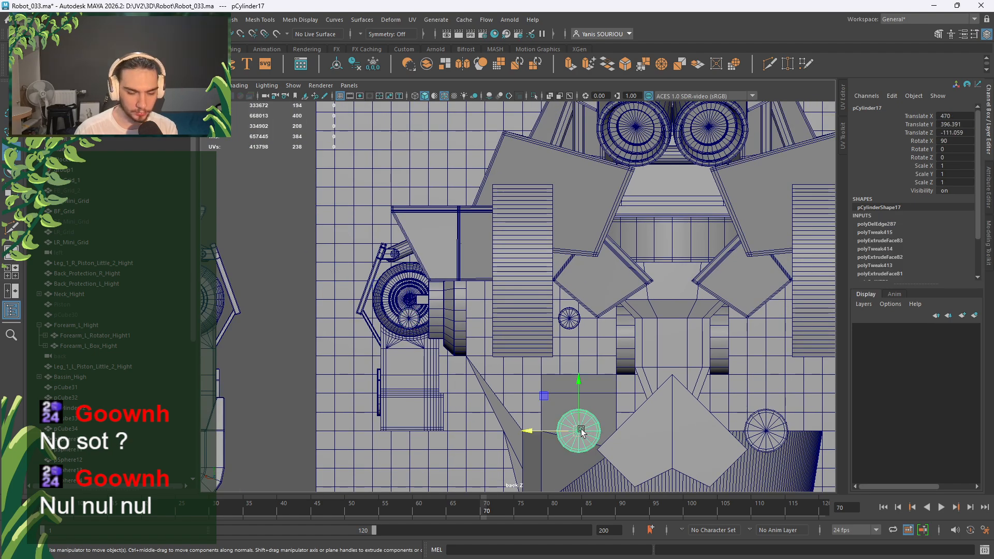
key("ctrl+d")
left_click_drag(543, 396, 453, 336)
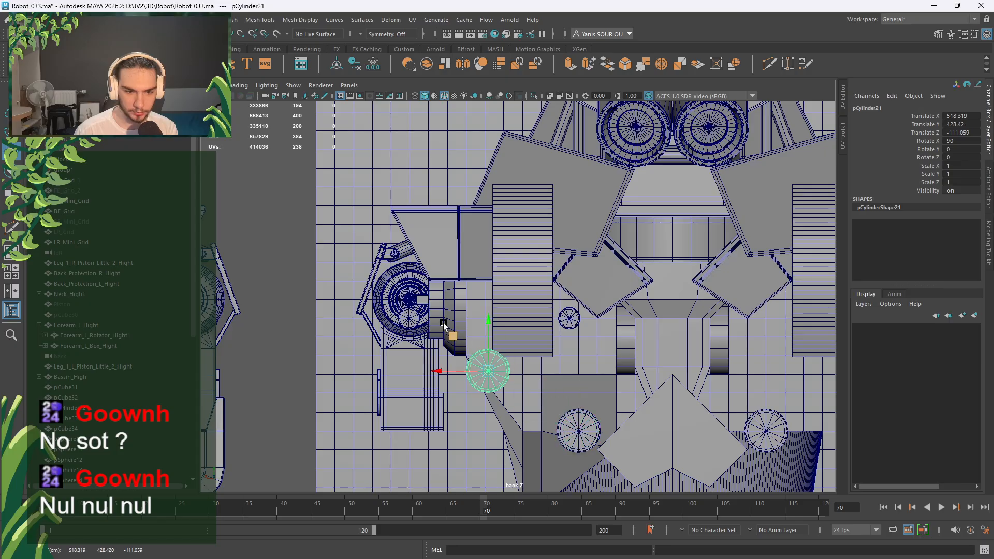
scroll(413, 300, "up", 4)
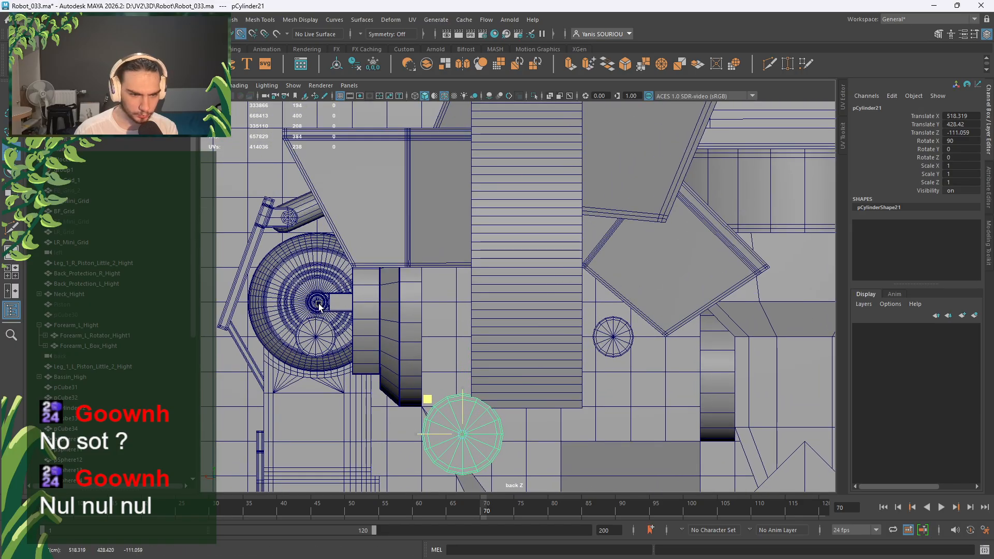
middle_click_drag(319, 310, 317, 304)
Move the small copy pCylinder20 along X with grid snapping and set Translate X to 55.
left_click(316, 353)
left_click_drag(281, 337, 407, 352)
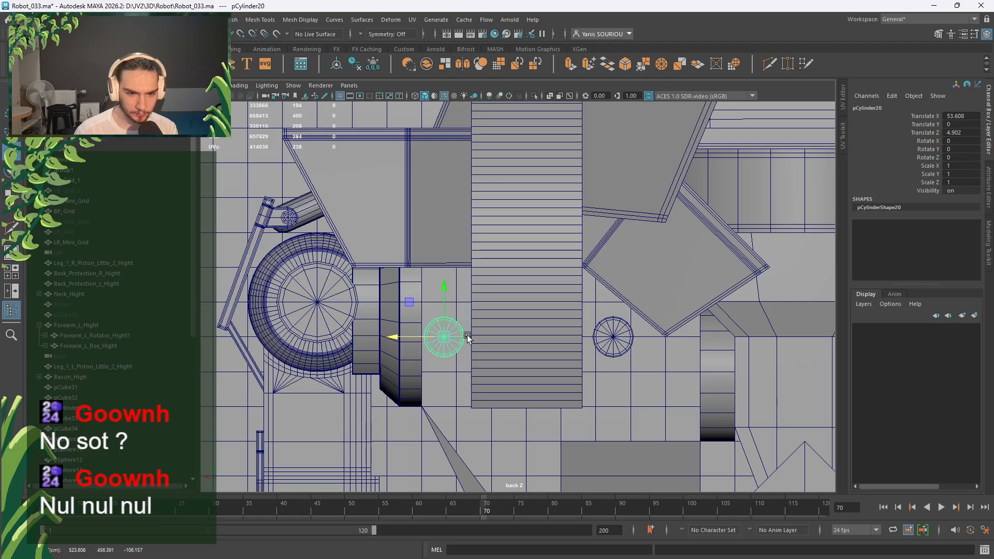
key("v")
middle_click_drag(462, 306, 462, 302)
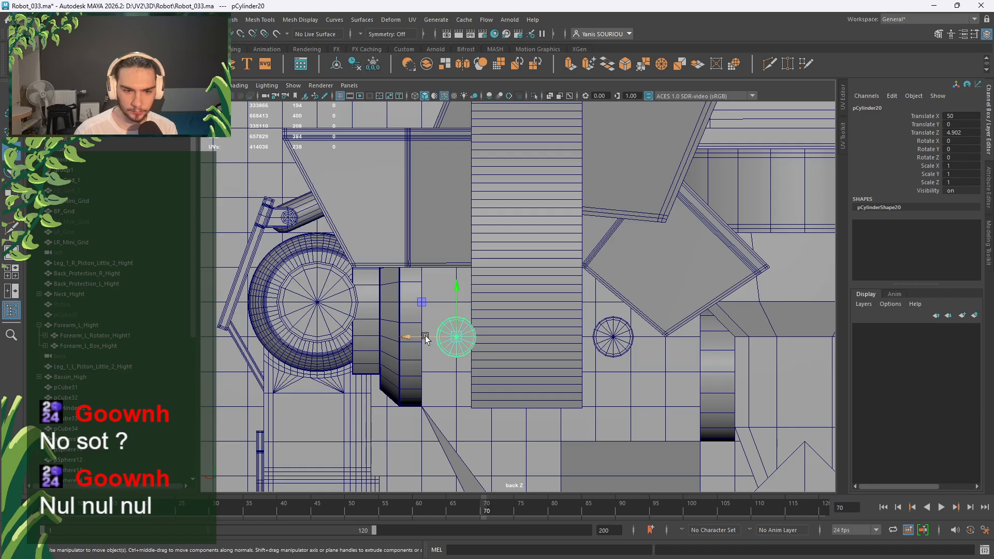
left_click_drag(405, 337, 400, 337)
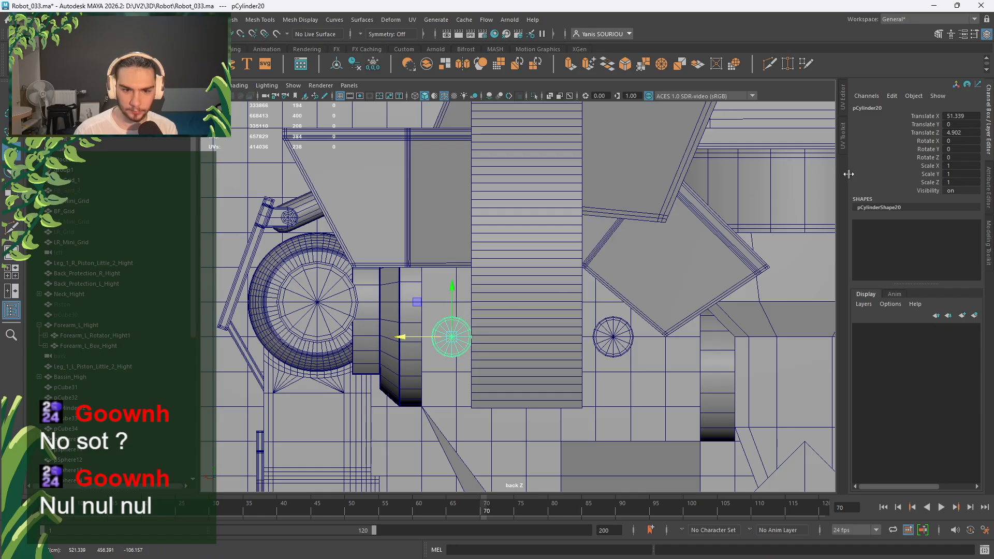
left_click(970, 116)
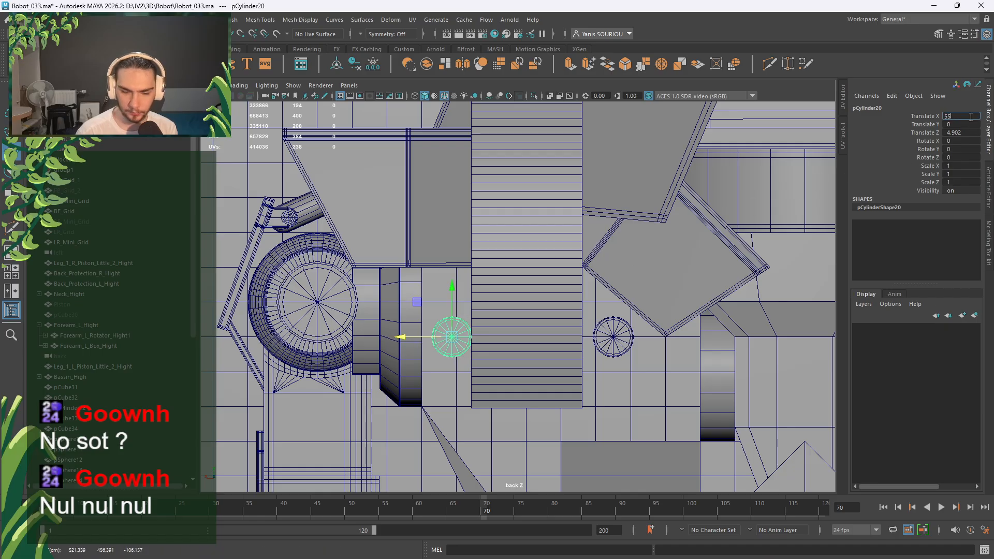
type("55")
key("Return")
Check the original's Translate Z, then set pCylinder20 Translate Z to 5 with Rotate X 0.
left_click(618, 344)
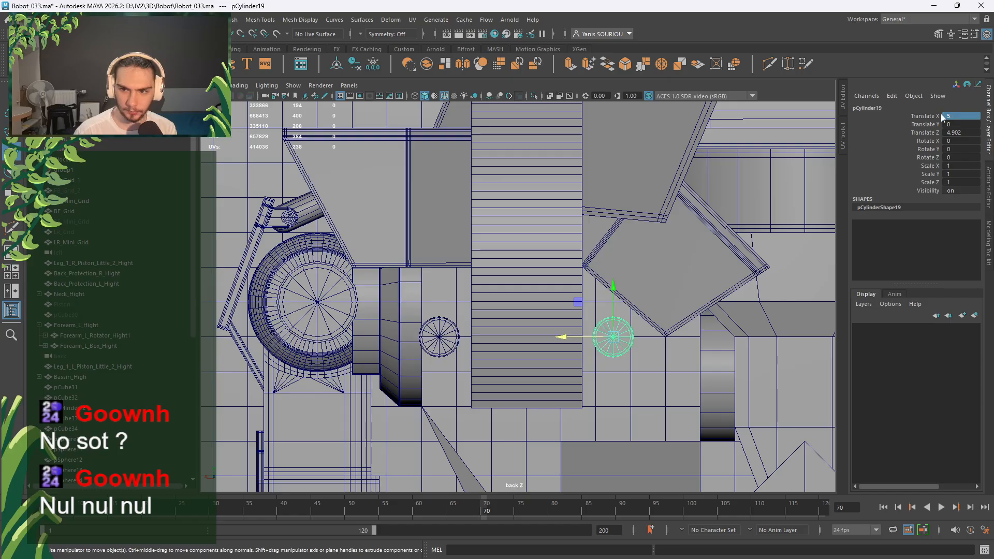
left_click(958, 133)
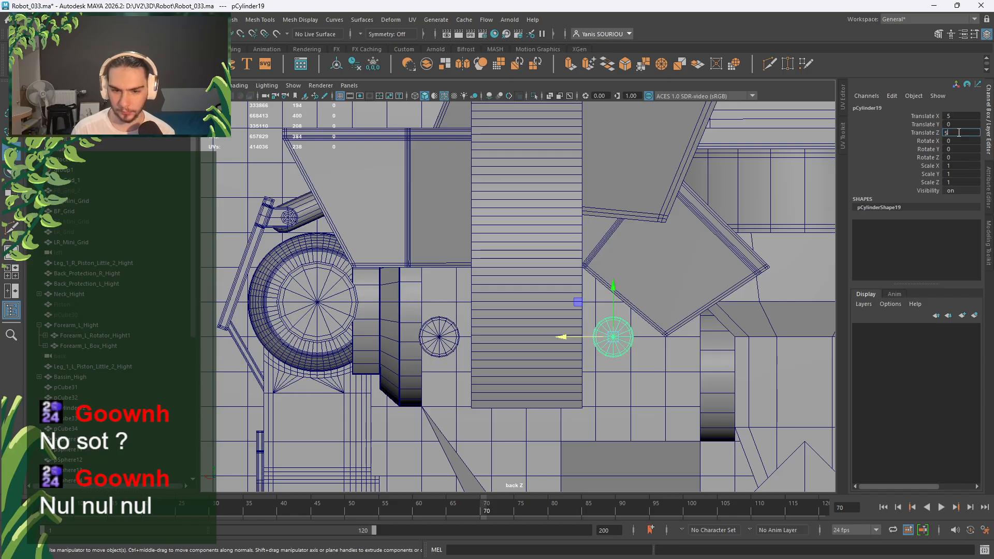
left_click(439, 348)
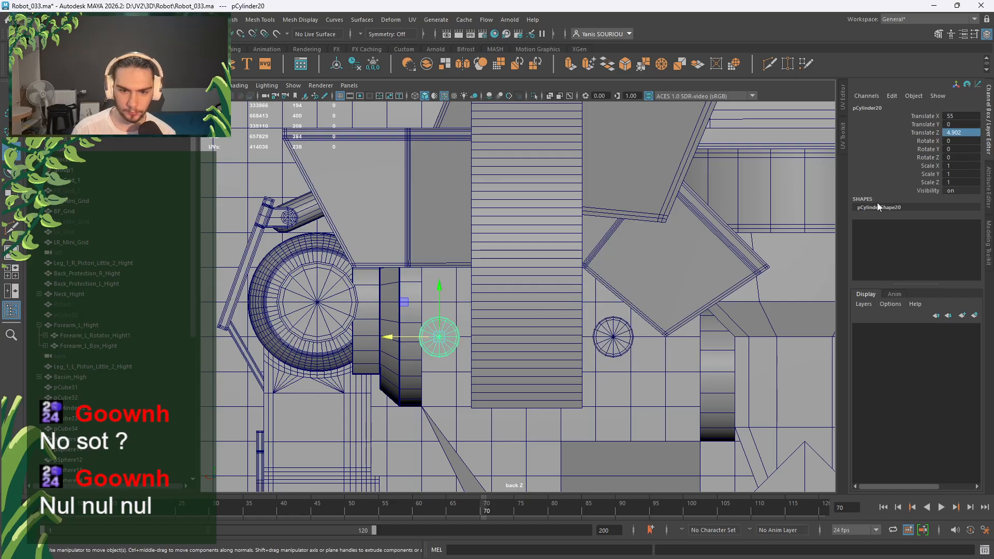
left_click(970, 138)
type("5")
left_click(965, 132)
type("5")
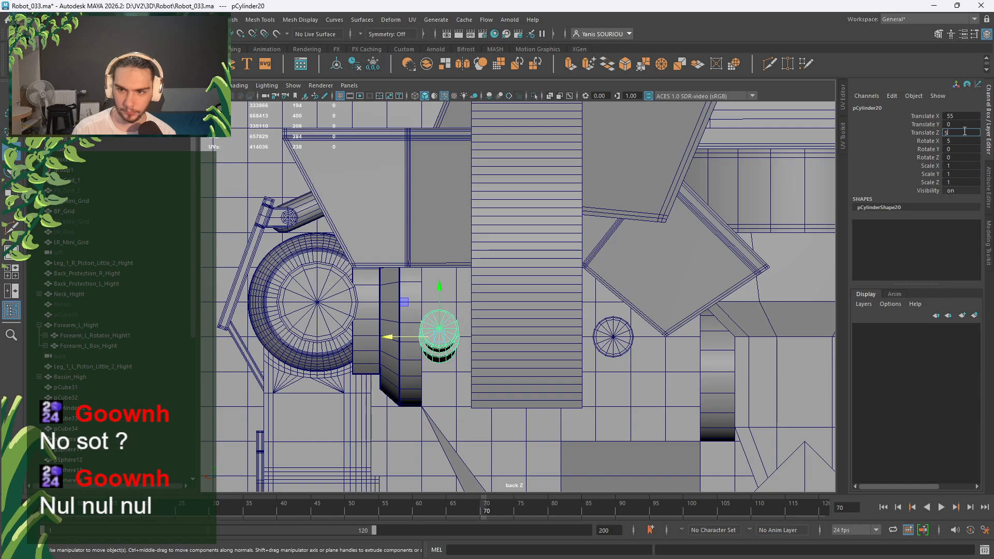
left_click(959, 142)
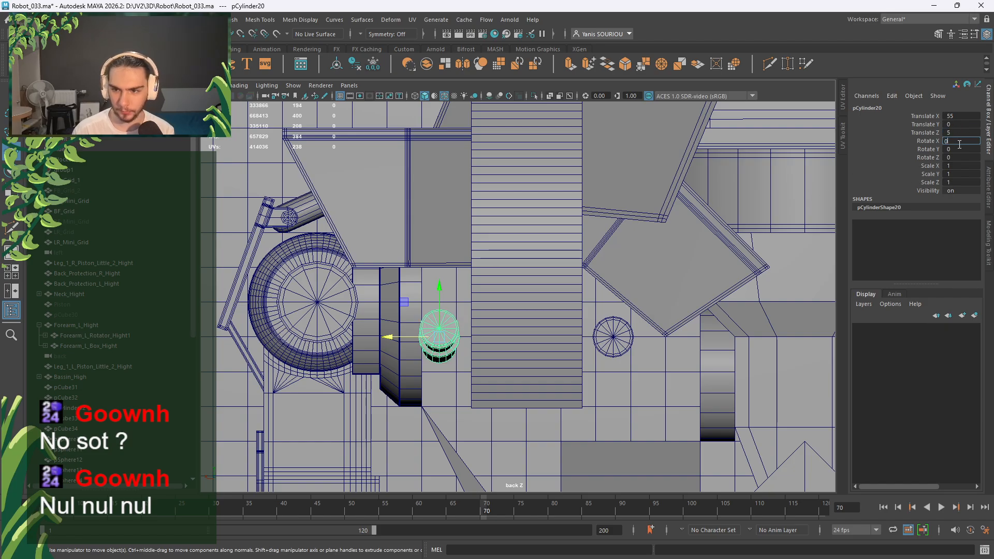
key("Return")
right_click_drag(481, 279, 249, 155, "alt")
key("space")
key("space")
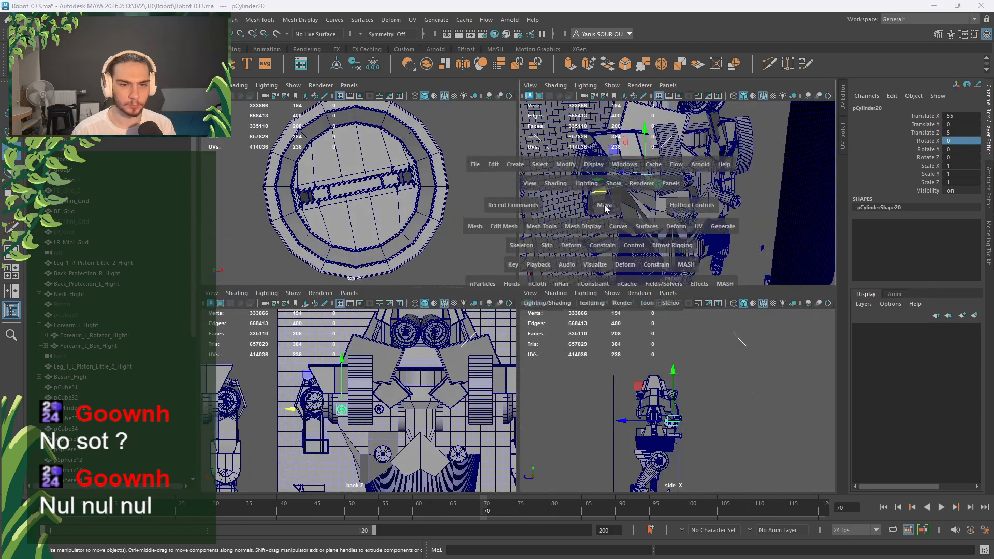
In the perspective view, push the large copied cylinder pCylinder21 along Z to -59.961.
left_click_drag(605, 205, 615, 245, "alt")
scroll(606, 270, "up", 5)
left_click_drag(595, 292, 553, 343, "alt")
left_click(480, 424)
scroll(484, 417, "down", 3)
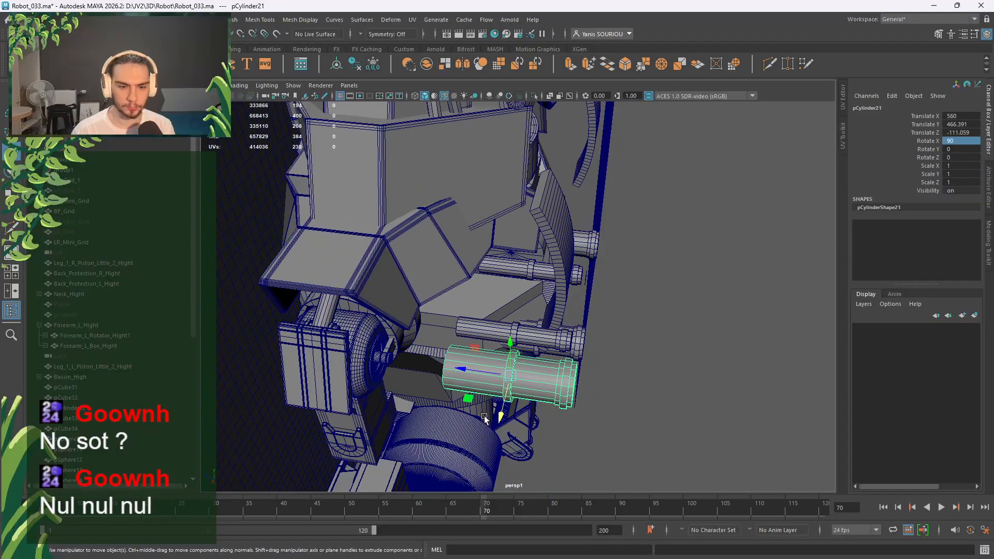
scroll(487, 409, "up", 4)
scroll(539, 329, "up", 1)
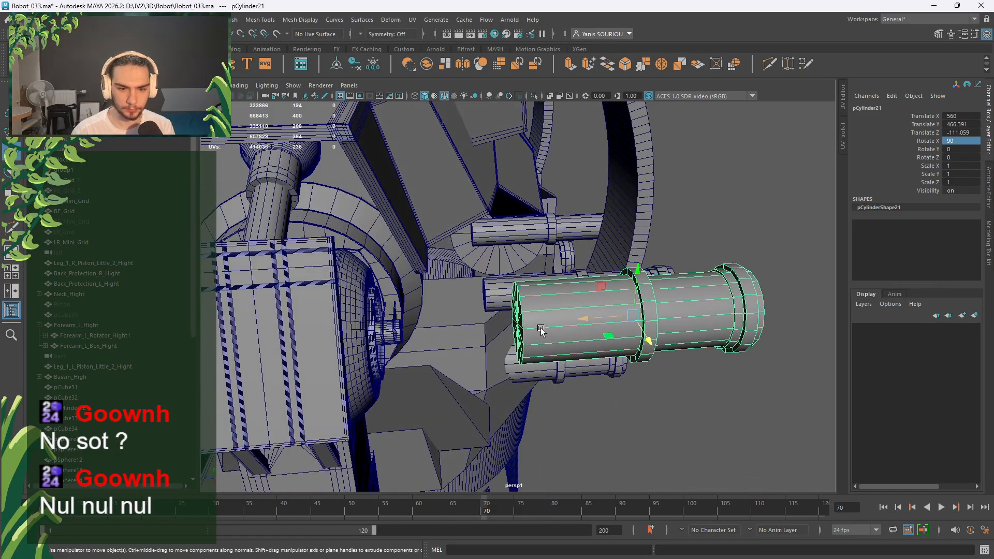
scroll(541, 331, "up", 1)
left_click_drag(573, 322, 486, 320, "alt")
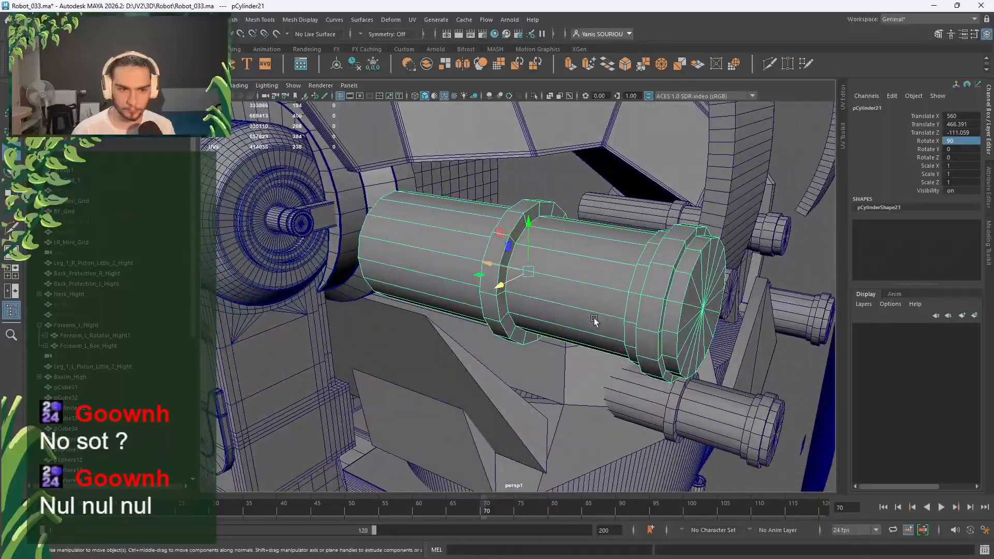
scroll(594, 320, "down", 3)
scroll(491, 319, "up", 4)
scroll(469, 312, "down", 3)
scroll(486, 320, "up", 3)
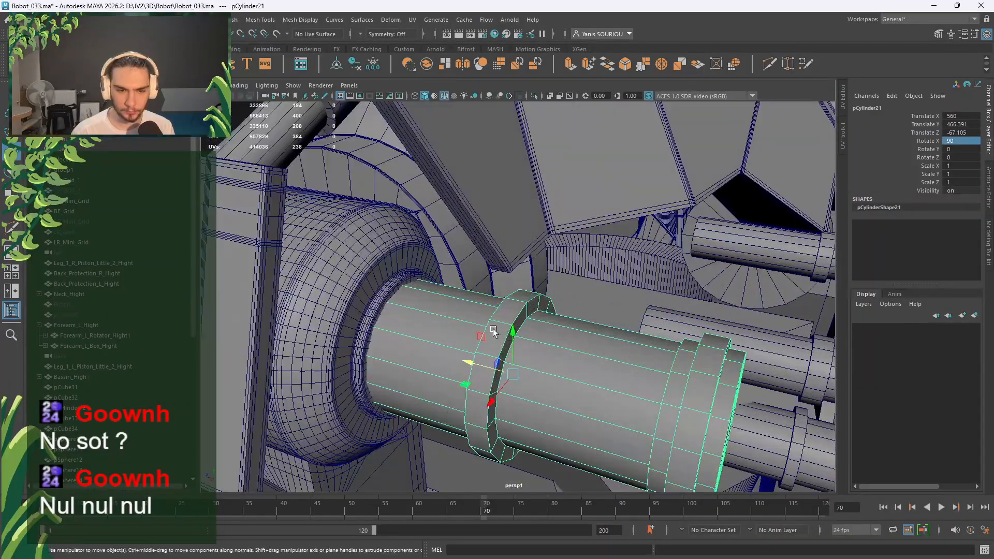
left_click_drag(483, 362, 461, 355)
Pull the small rod pCylinder20 out of the chest along Z to about 34.824.
left_click(518, 355)
mouse_move(461, 355)
left_mouse_down("alt")
mouse_move(425, 349)
mouse_move(495, 361)
mouse_move(476, 355)
left_mouse_up("alt")
mouse_move(489, 356)
left_mouse_down("alt")
mouse_move(499, 360)
mouse_move(441, 300)
mouse_move(495, 352)
left_mouse_up("alt")
left_click_drag(441, 297, 433, 296)
left_click_drag(510, 337, 609, 250, "alt")
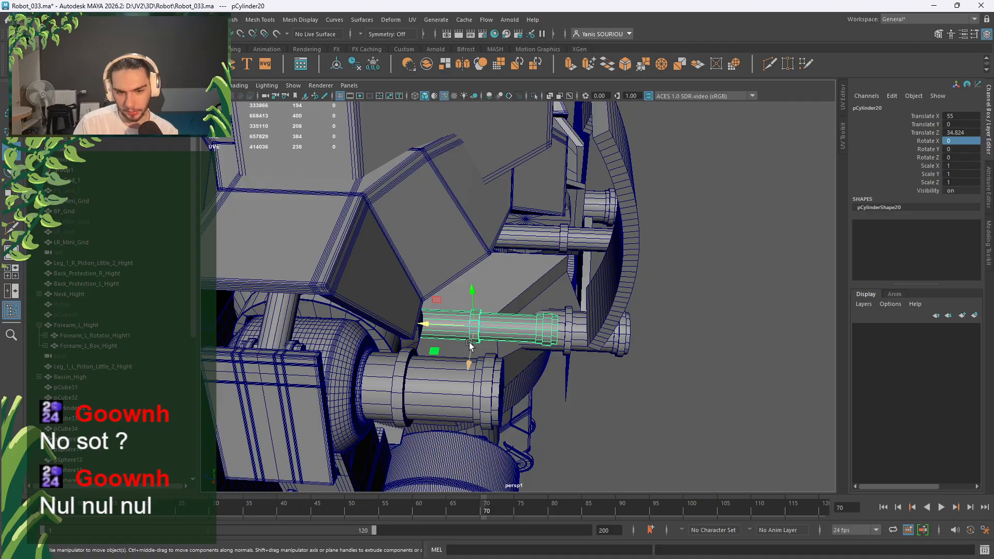
Orbit around the chest to inspect the rod and pCylinder21 from a lower side view.
left_click_drag(450, 420, 444, 449, "alt")
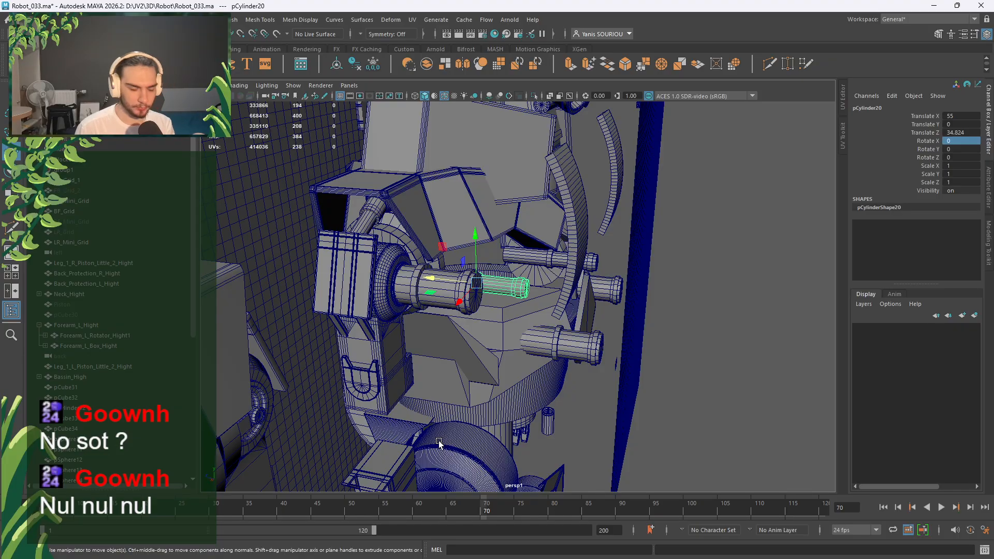
left_click_drag(407, 401, 492, 334, "alt")
scroll(418, 306, "up", 4)
left_click(347, 259)
scroll(349, 259, "down", 1)
scroll(391, 279, "down", 3)
scroll(408, 285, "down", 2)
scroll(529, 391, "up", 4)
scroll(508, 373, "up", 3)
left_click_drag(530, 392, 569, 367, "alt")
scroll(505, 341, "up", 2)
scroll(504, 340, "down", 2)
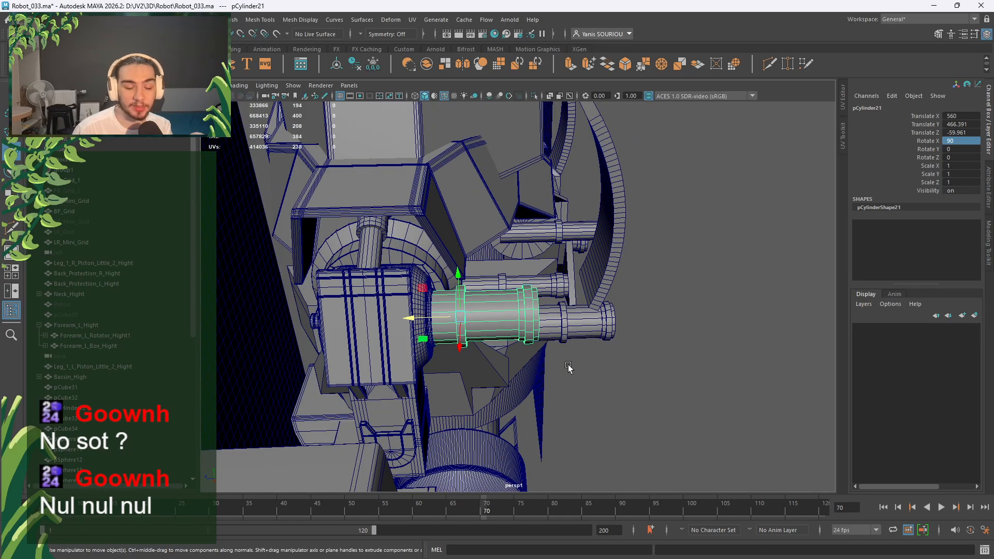
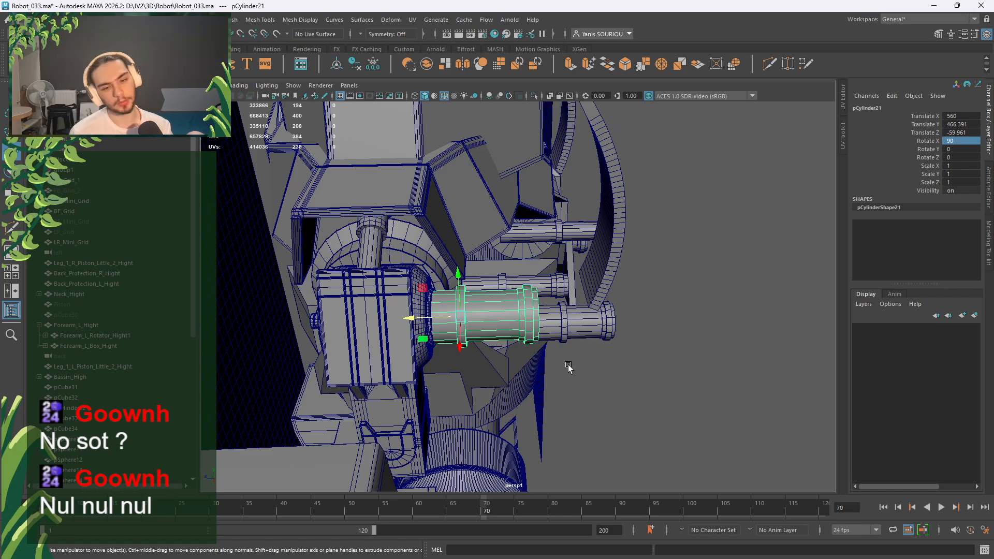
Orbit around the robot, inspecting cylinders pCylinder18 by the chest and pCylinder12 near the neck.
scroll(568, 368, "up", 4)
scroll(634, 402, "down", 5)
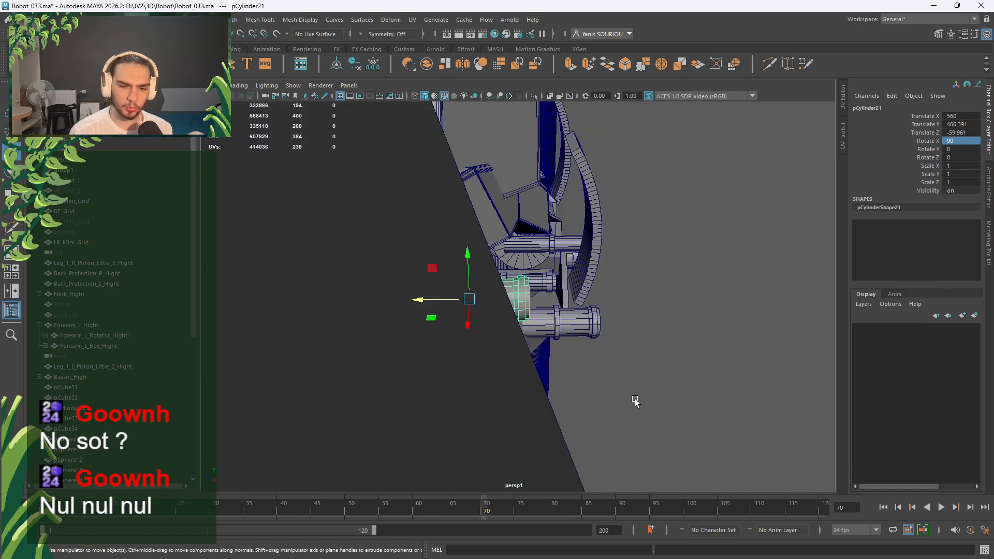
left_click(619, 424)
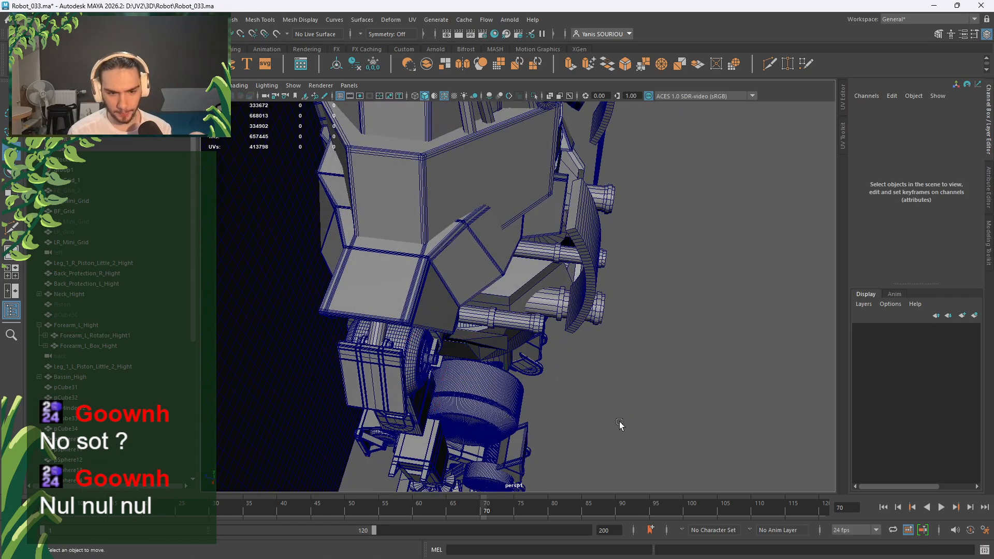
scroll(619, 423, "up", 6)
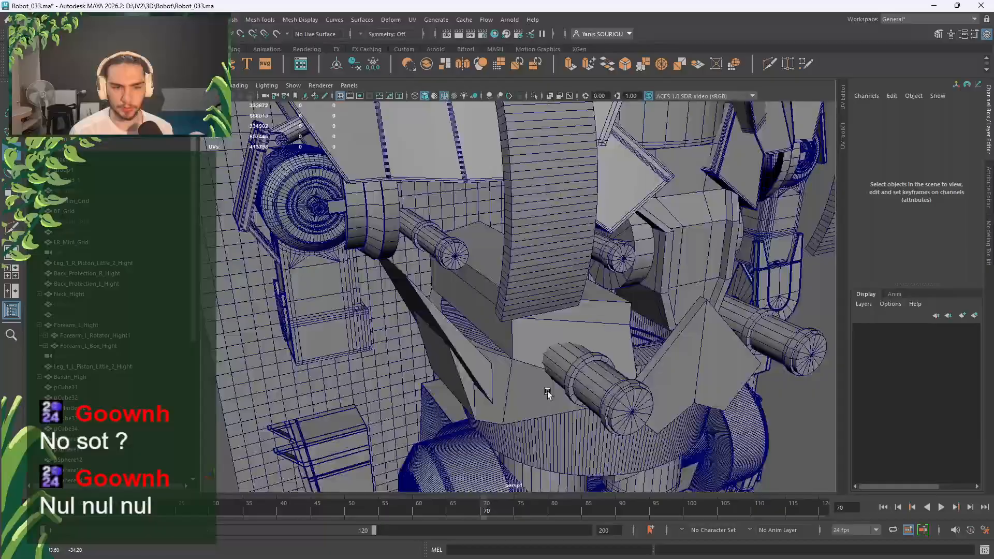
left_click_drag(548, 395, 576, 386, "alt")
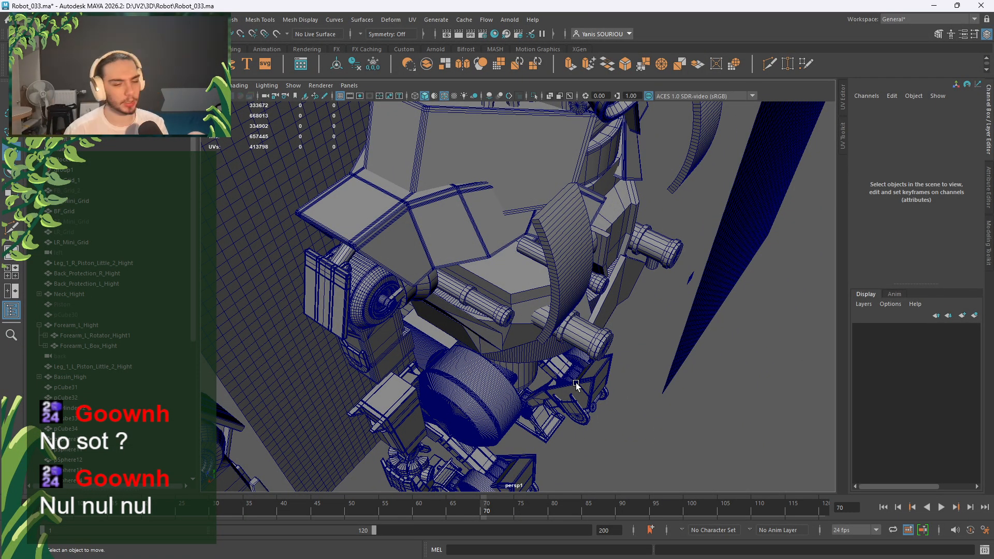
scroll(571, 385, "down", 6)
scroll(570, 386, "up", 6)
left_click_drag(569, 384, 457, 336, "alt")
left_click(490, 370)
left_click_drag(498, 280, 572, 231, "alt")
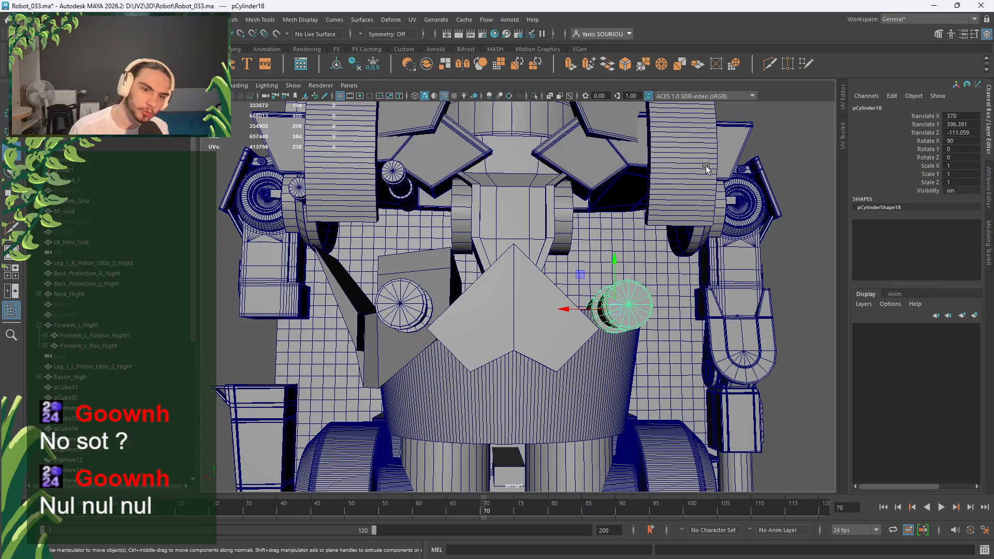
left_click_drag(639, 223, 688, 237, "alt")
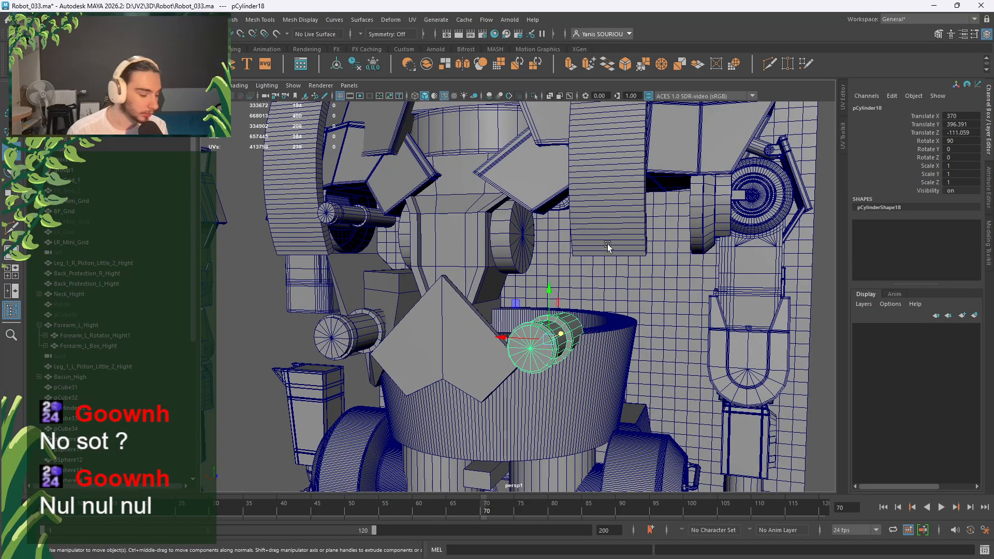
left_click_drag(607, 244, 637, 262, "alt")
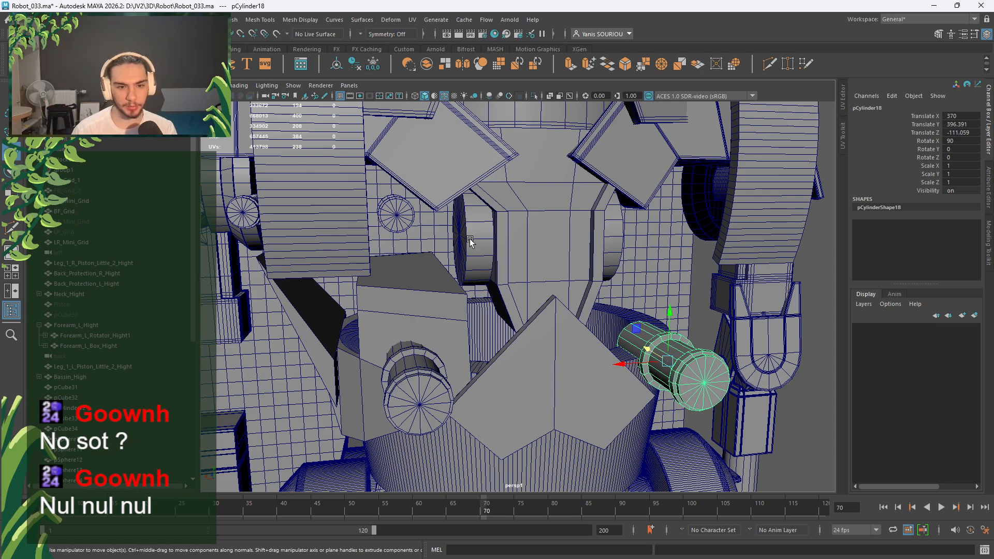
scroll(470, 241, "down", 5)
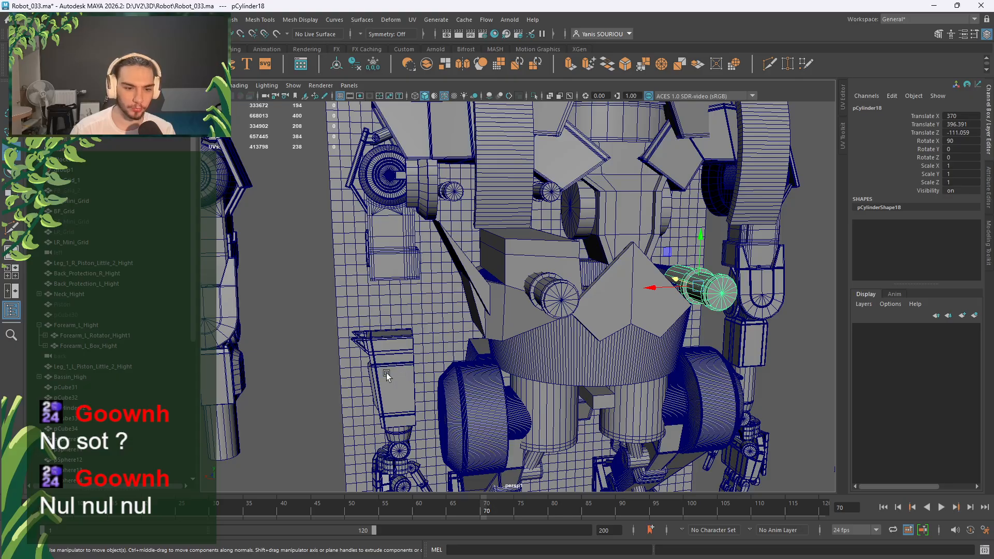
left_click_drag(405, 365, 447, 366, "alt")
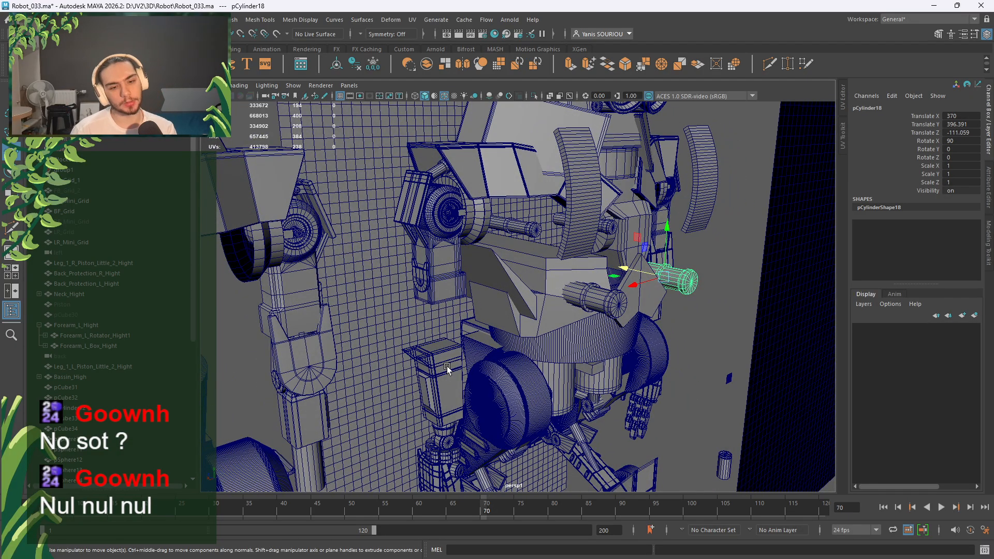
left_click_drag(485, 350, 569, 270, "alt")
left_click(585, 246)
scroll(568, 282, "up", 3)
middle_click_drag(569, 271, 464, 334, "alt")
scroll(464, 334, "up", 3)
left_click_drag(464, 334, 474, 331, "alt")
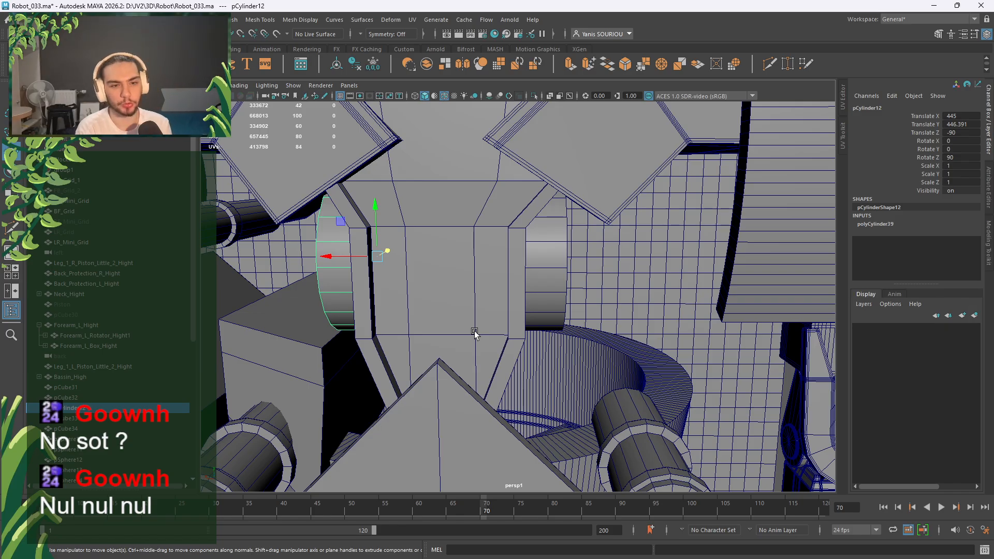
scroll(474, 331, "down", 5)
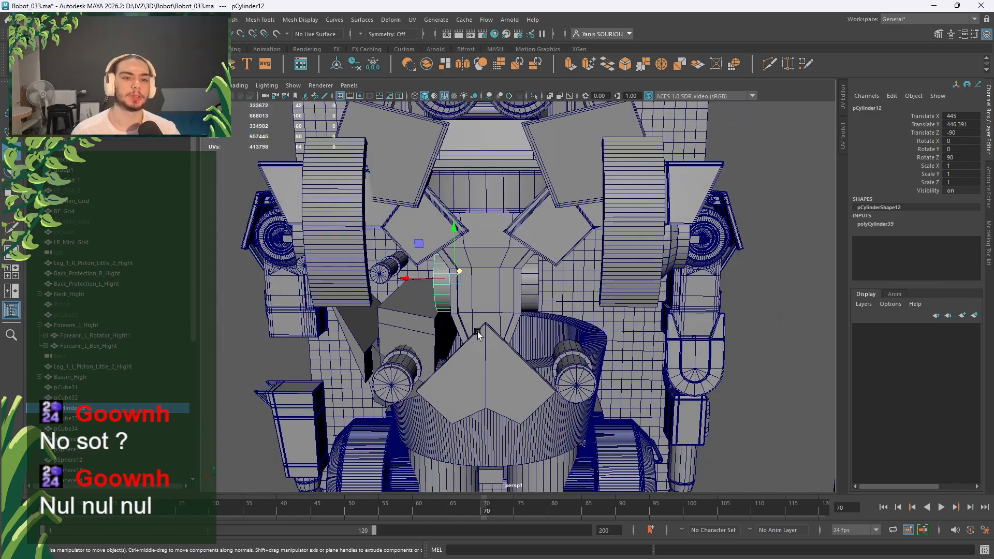
middle_click_drag(494, 274, 491, 313, "alt")
Check the Neck_Hight group, then orbit down to a close front view of the waist wedge.
left_click(485, 228)
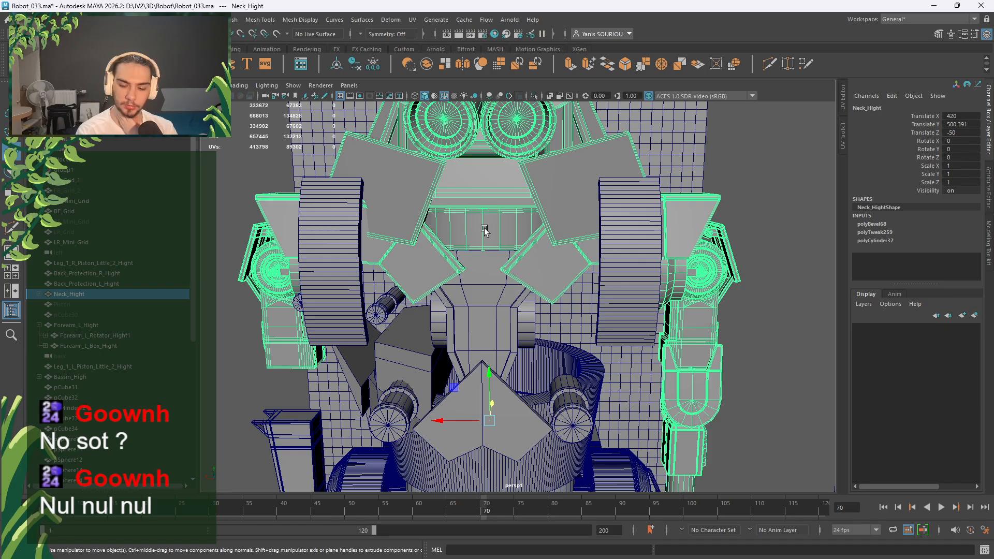
scroll(487, 230, "down", 5)
scroll(496, 244, "up", 2)
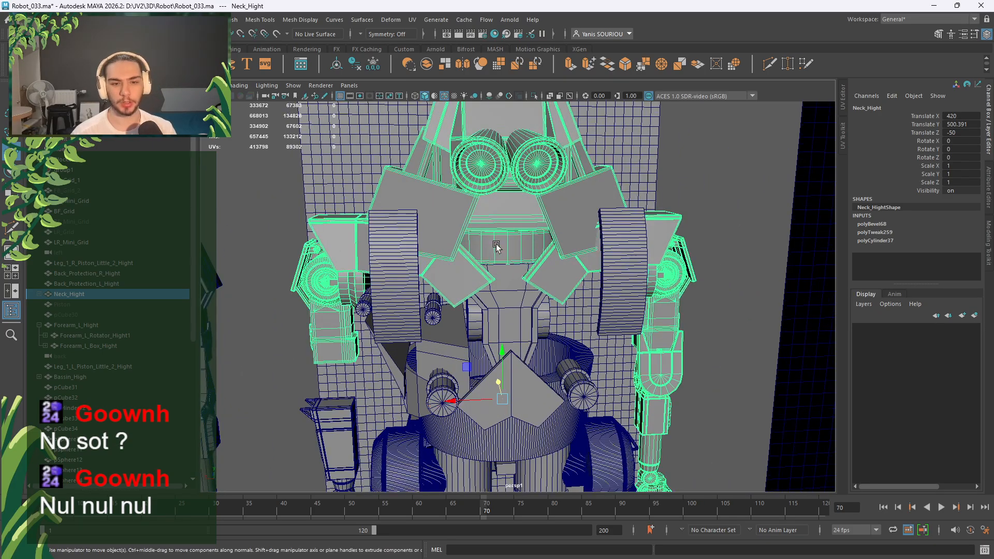
left_click_drag(497, 245, 585, 248, "alt")
left_click(673, 176)
scroll(682, 229, "down", 2)
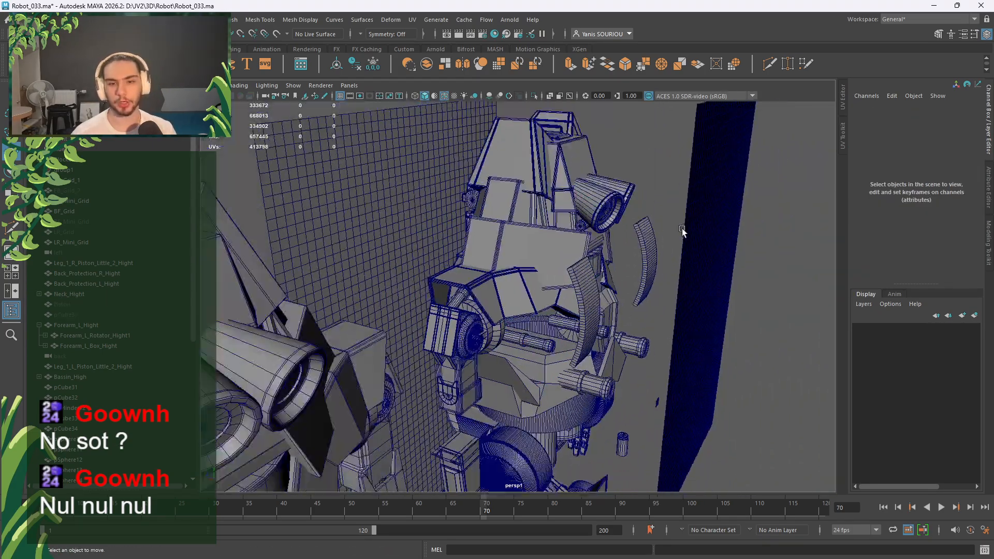
left_click_drag(682, 228, 600, 341, "alt")
middle_click_drag(600, 341, 589, 242, "alt")
left_click_drag(589, 241, 515, 270, "alt")
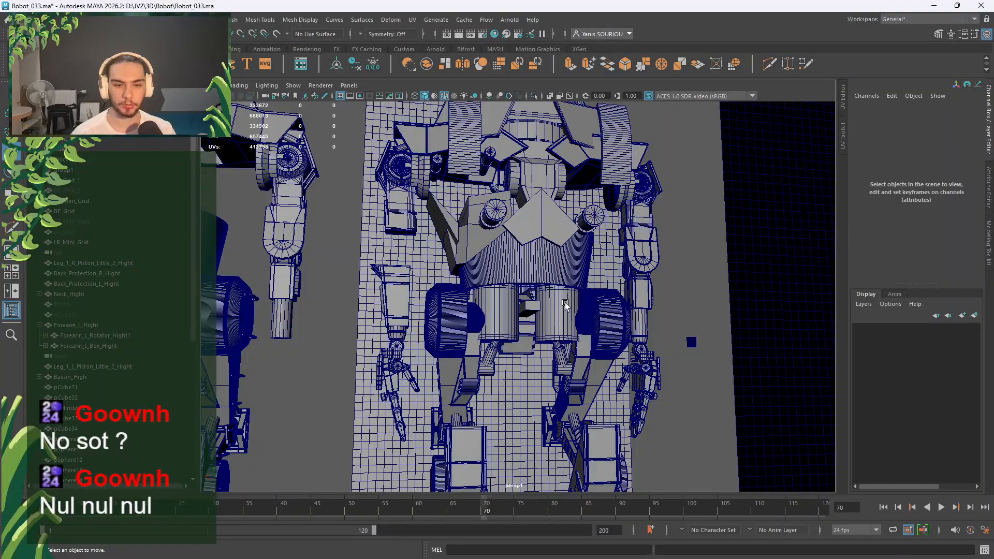
left_click_drag(565, 305, 498, 325, "alt")
scroll(507, 292, "down", 3)
scroll(508, 292, "up", 5)
scroll(494, 318, "up", 5)
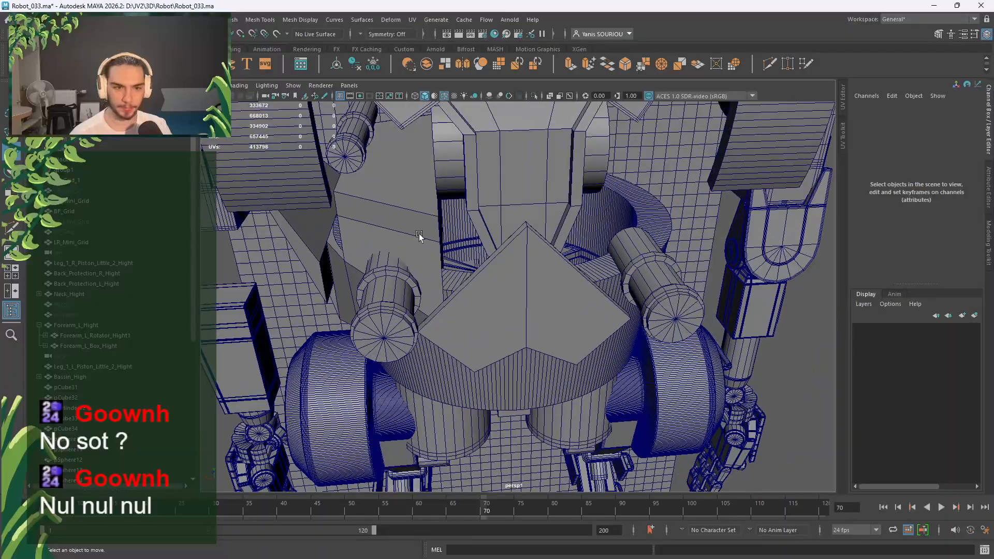
left_click_drag(420, 235, 409, 189, "alt")
scroll(508, 293, "up", 4)
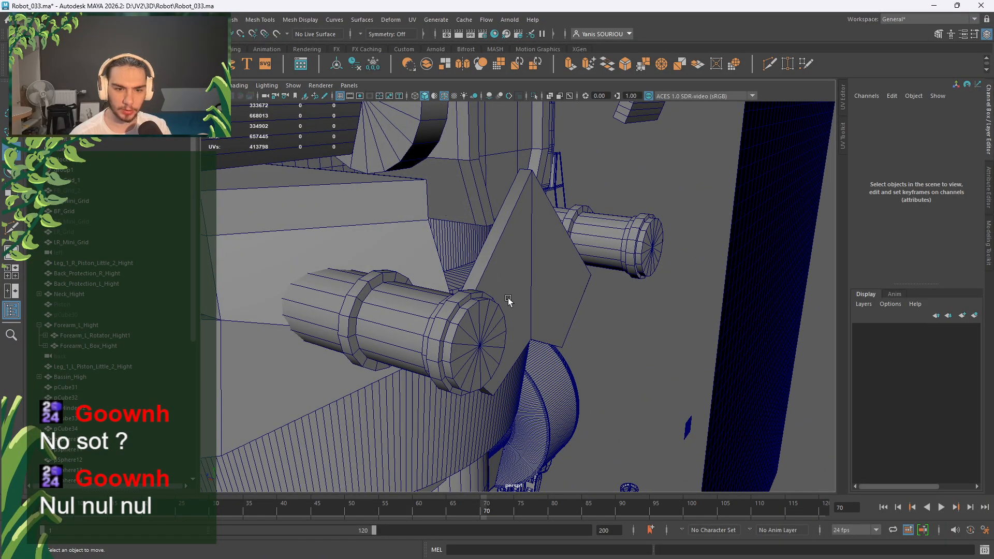
left_click_drag(509, 298, 475, 304, "alt")
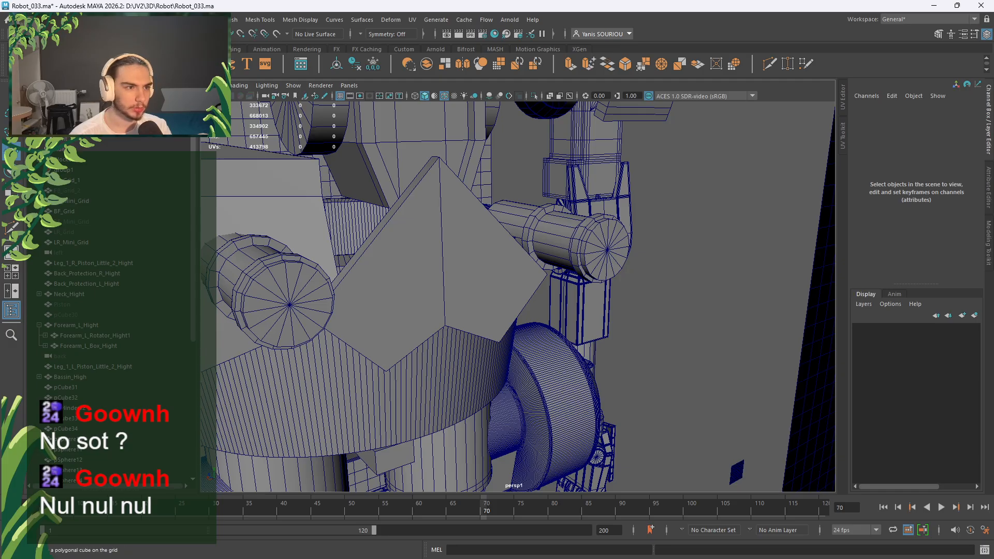
Create a polygon cube sized 20 wide, 32 tall, 2 deep and slide it along X.
left_click(44, 64)
scroll(526, 267, "down", 4)
left_click_drag(531, 271, 549, 305, "alt")
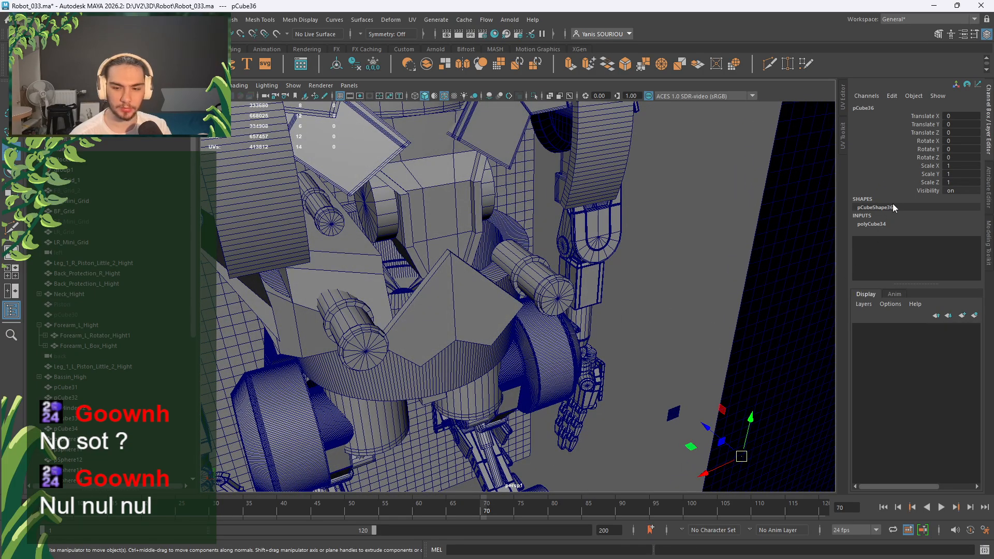
left_click(890, 225)
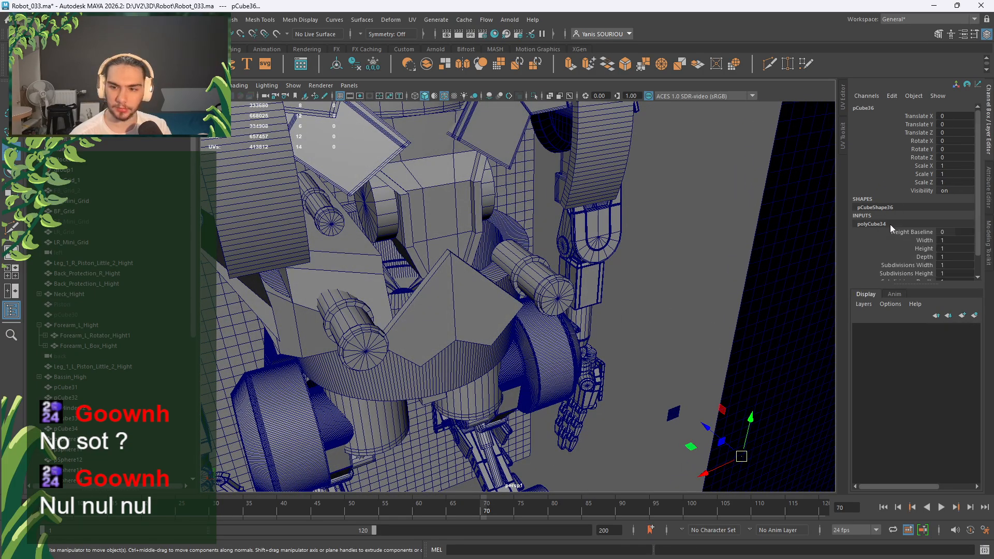
double_click(952, 241)
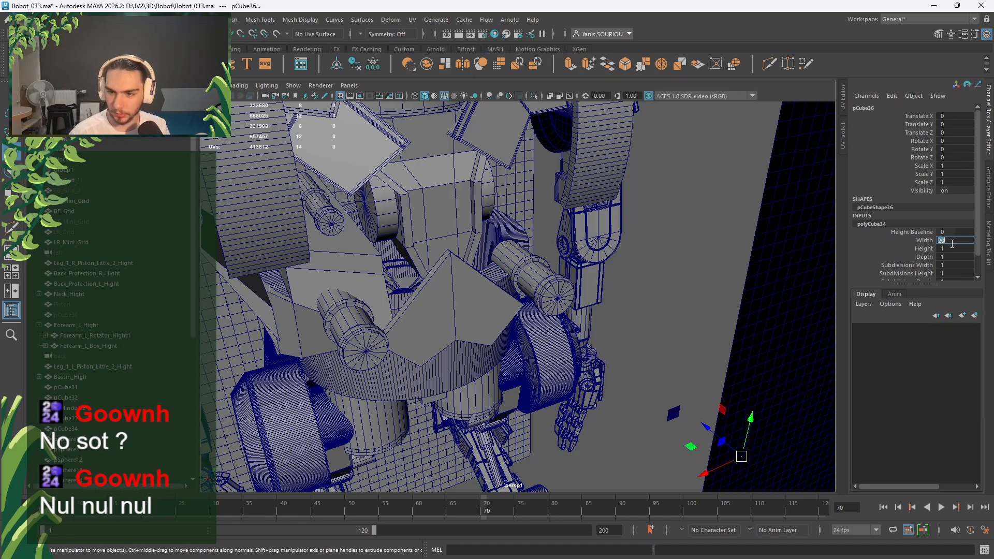
double_click(955, 249)
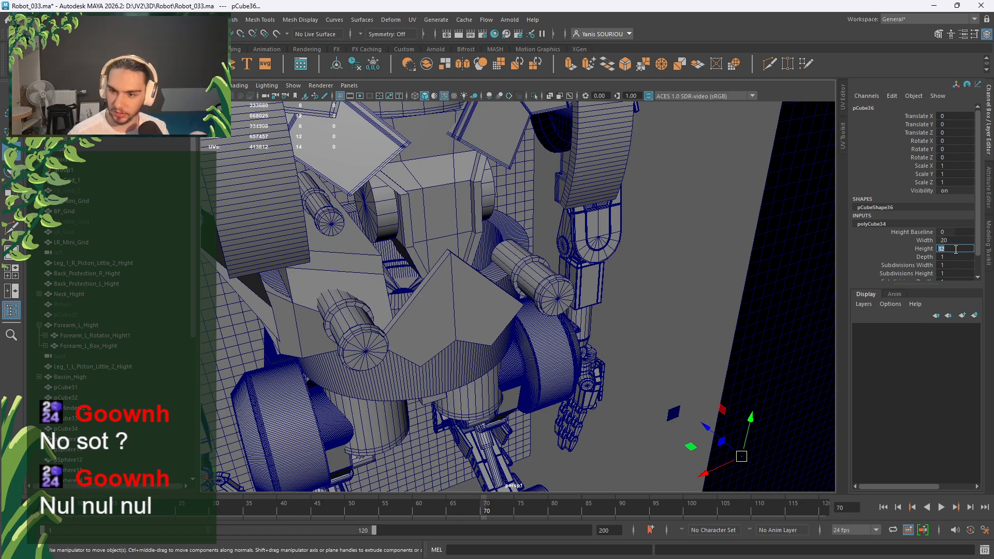
double_click(950, 257)
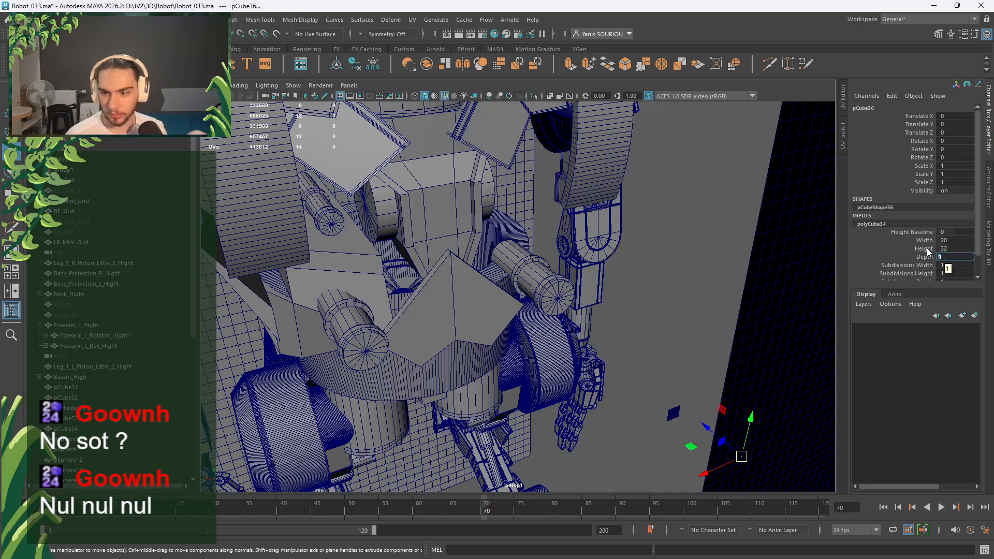
type("2")
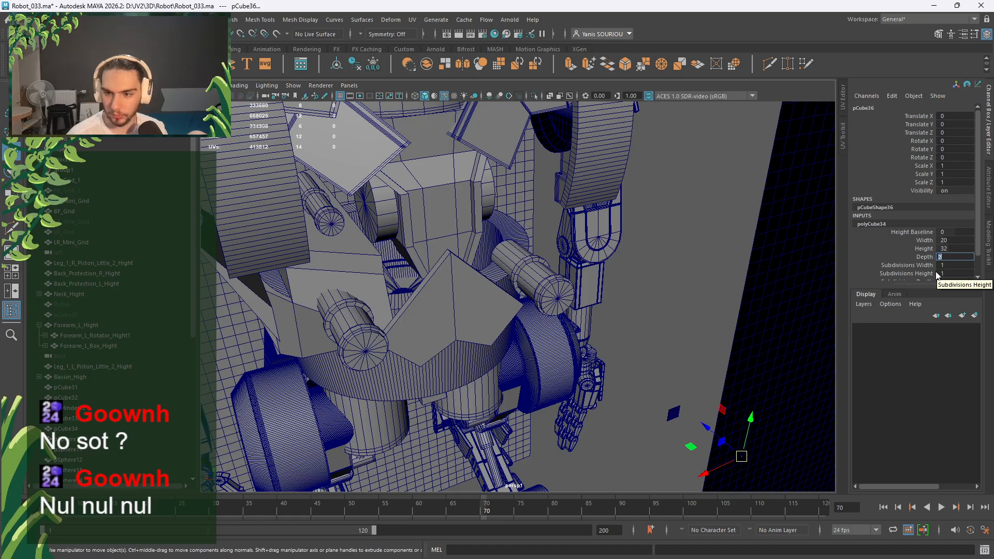
left_click_drag(599, 335, 567, 401, "alt")
Grid-snap pCube36 along X under the chest plates and back along Z toward the chest.
left_click_drag(626, 418, 554, 369, "alt")
key("space")
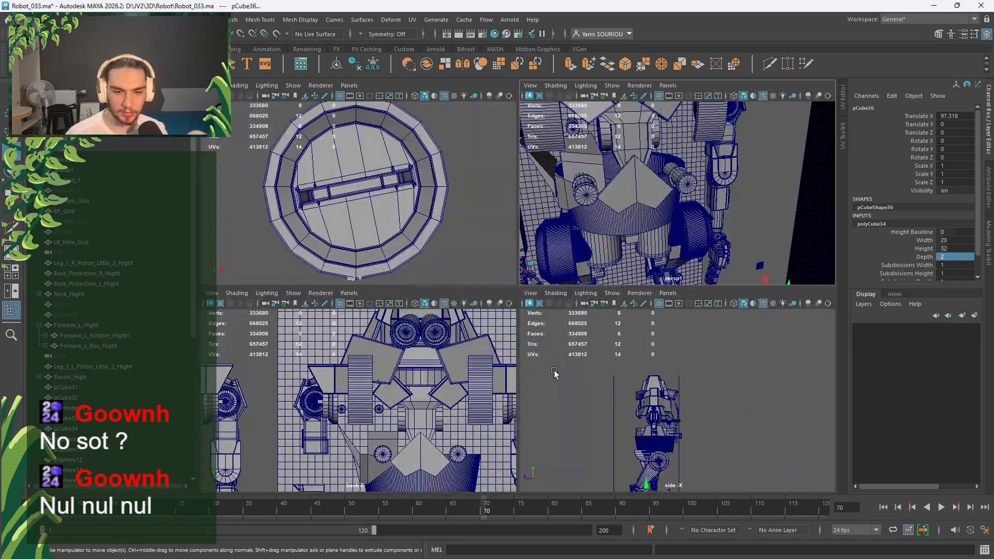
key("space")
scroll(497, 414, "up", 2)
key("v")
middle_click_drag(626, 415, 628, 414)
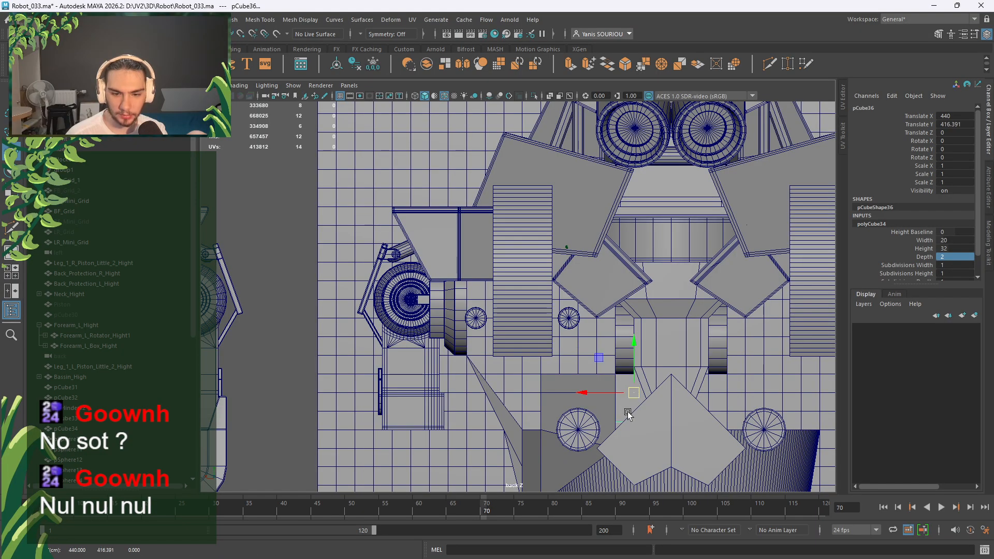
key("space")
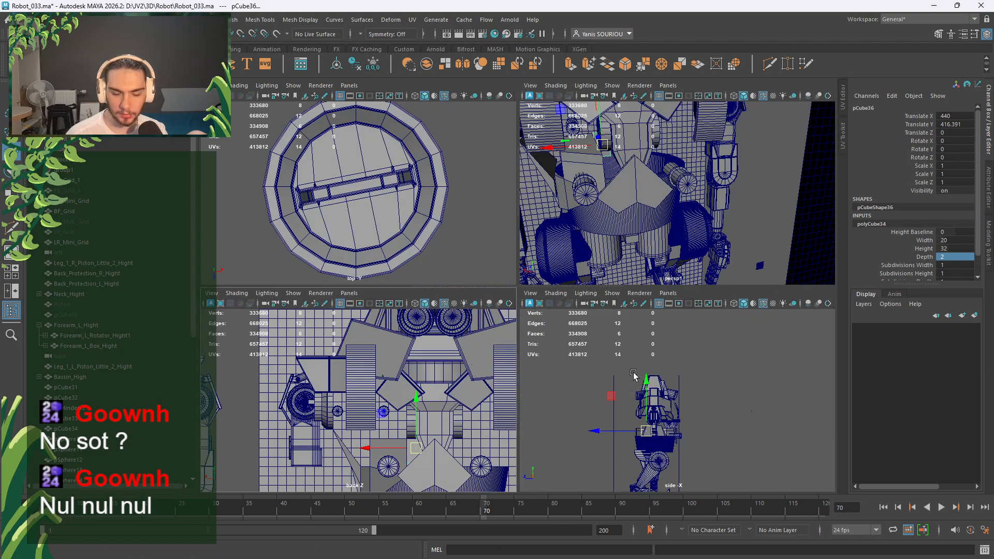
key("space")
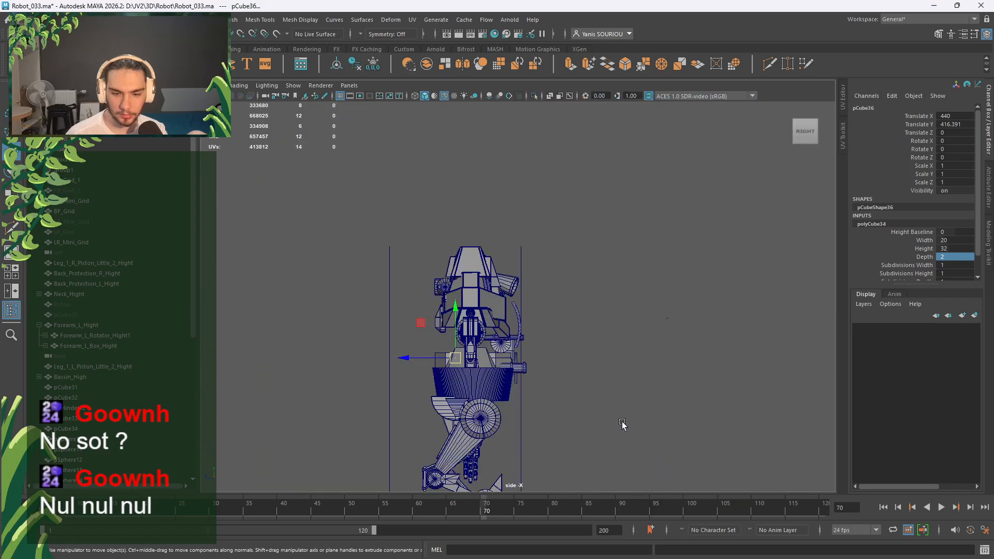
left_click_drag(430, 359, 495, 366)
key("f")
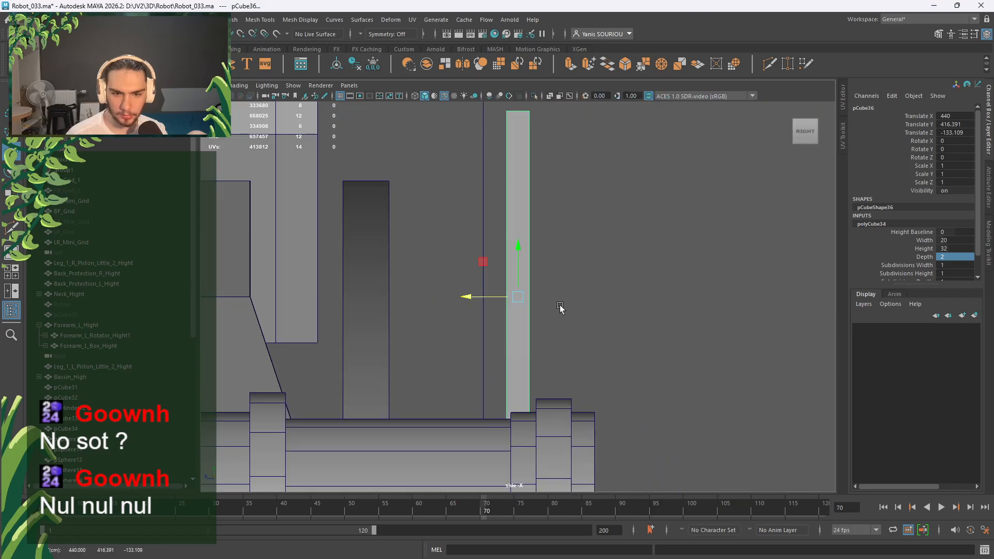
key("space")
key("space")
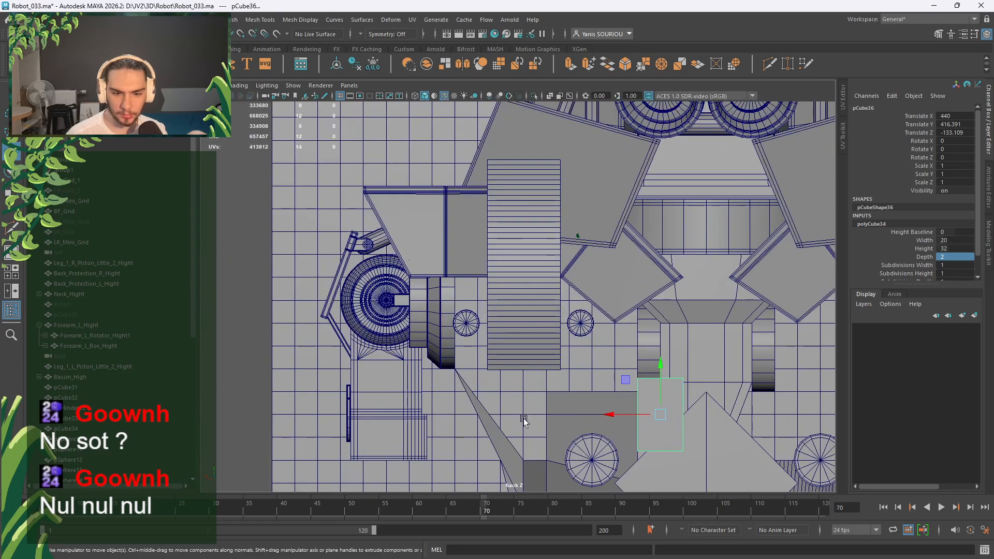
Snap pCube36 to X 450 and Y 406.391, then freeze its transformations.
left_click(627, 415)
key("v")
middle_click_drag(633, 365, 639, 356)
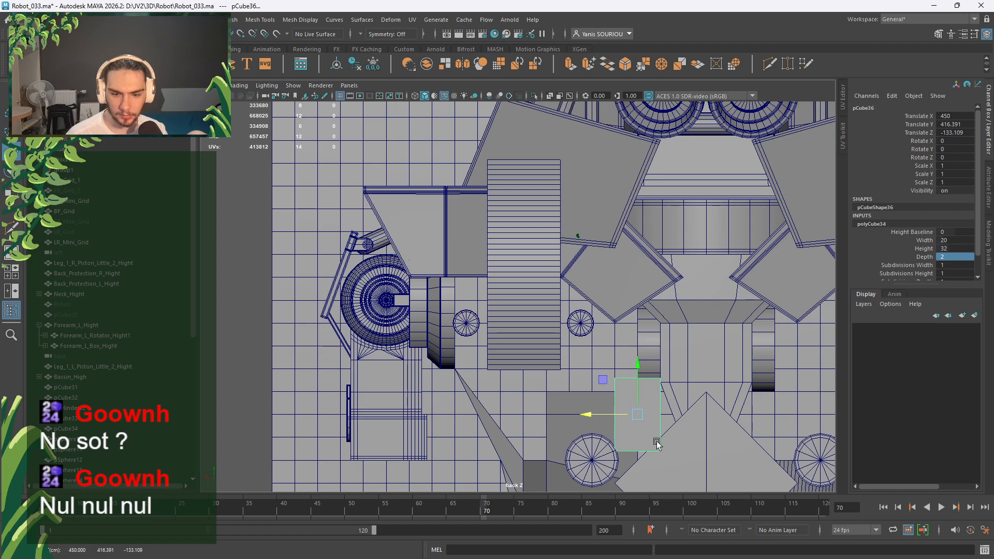
left_click_drag(657, 441, 665, 420, "alt")
middle_click_drag(665, 420, 555, 325, "alt")
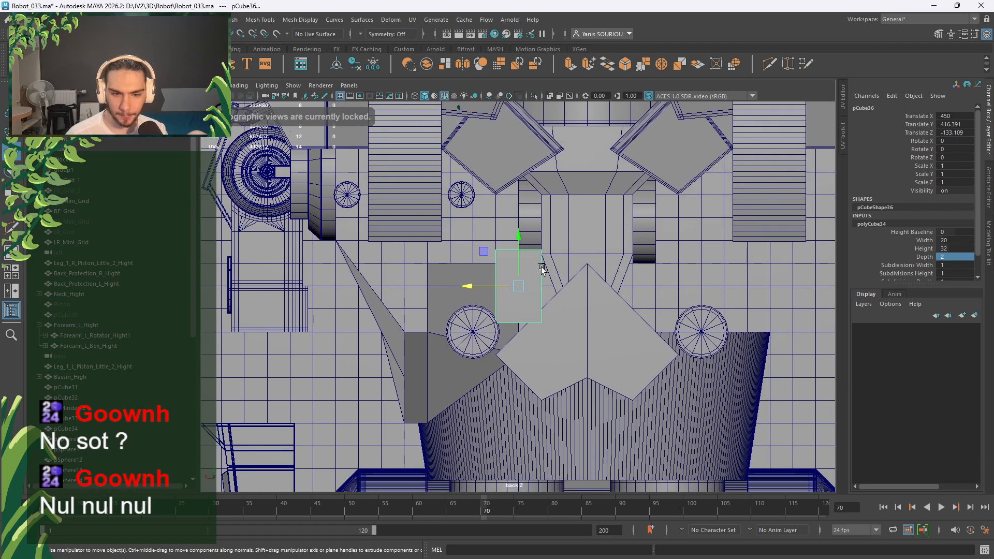
left_click_drag(518, 245, 517, 267)
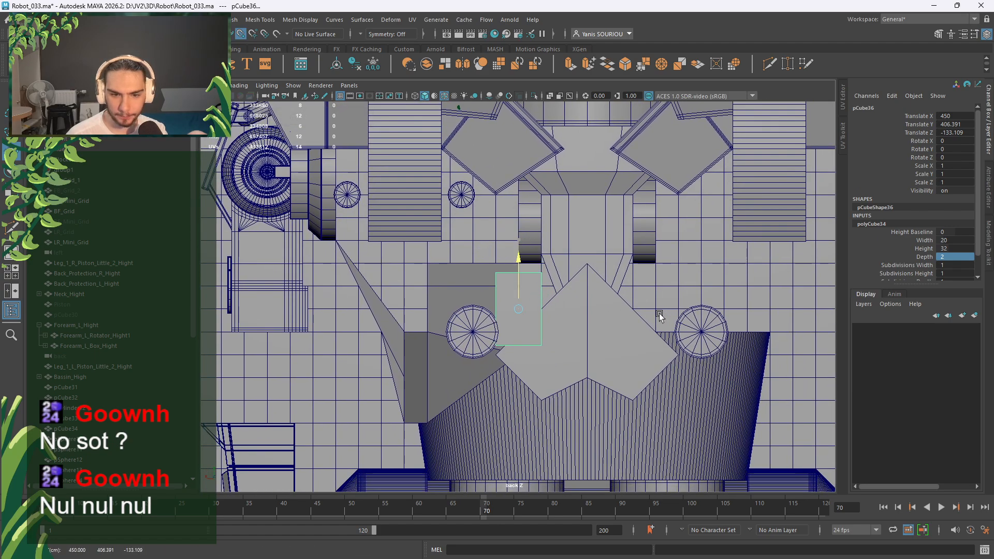
middle_click_drag(666, 316, 668, 326)
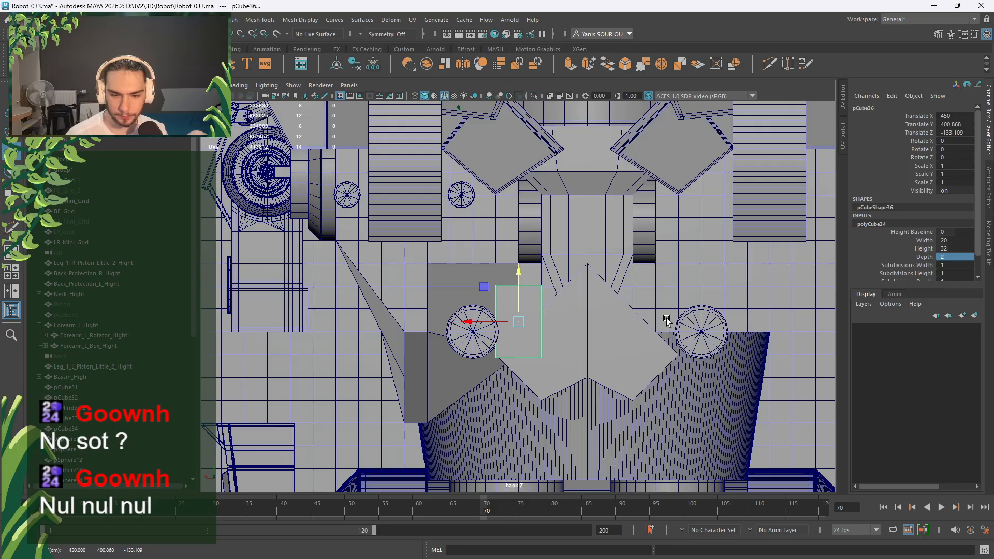
key("ctrl+z")
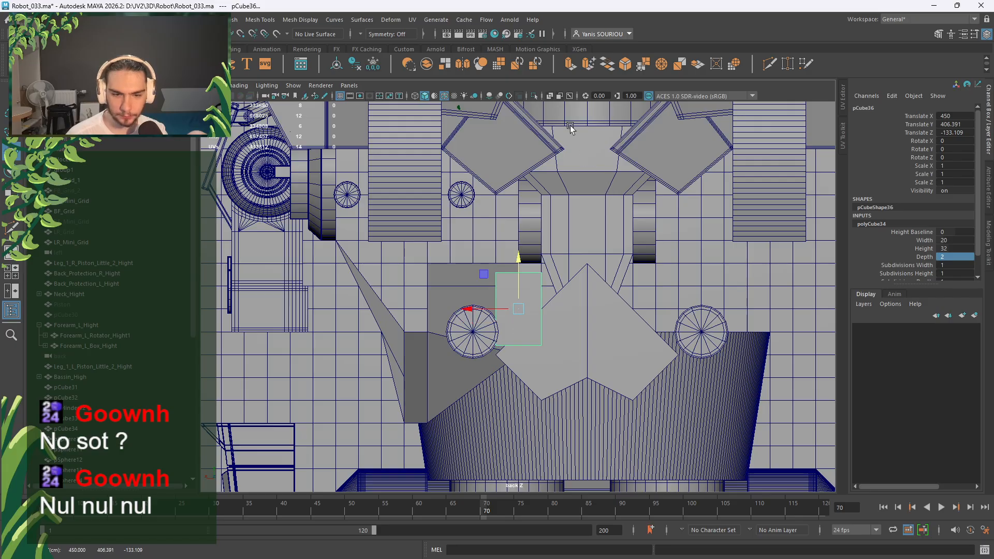
left_click(375, 69)
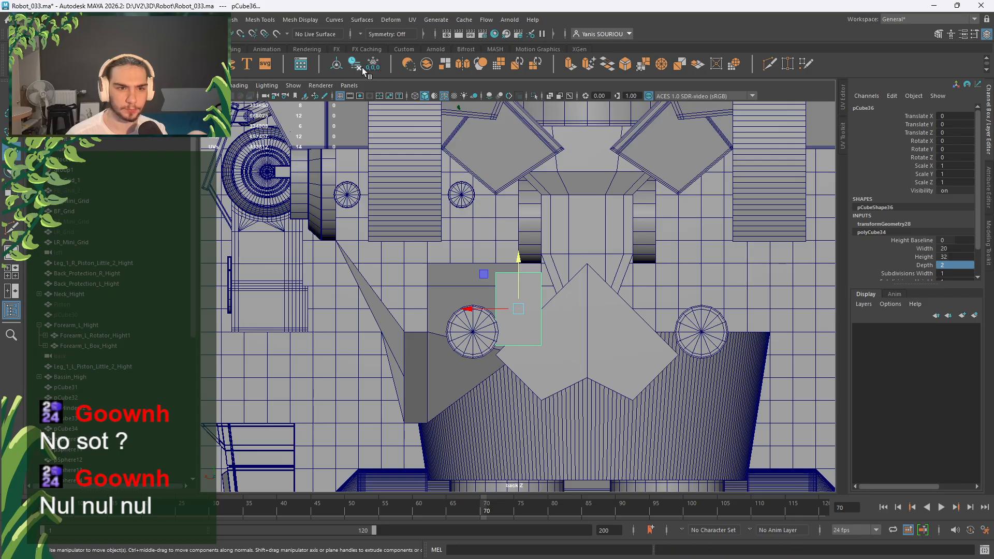
Delete pCube36's history and set its Translate Y to -6 and Translate X to -2.
left_click(359, 67)
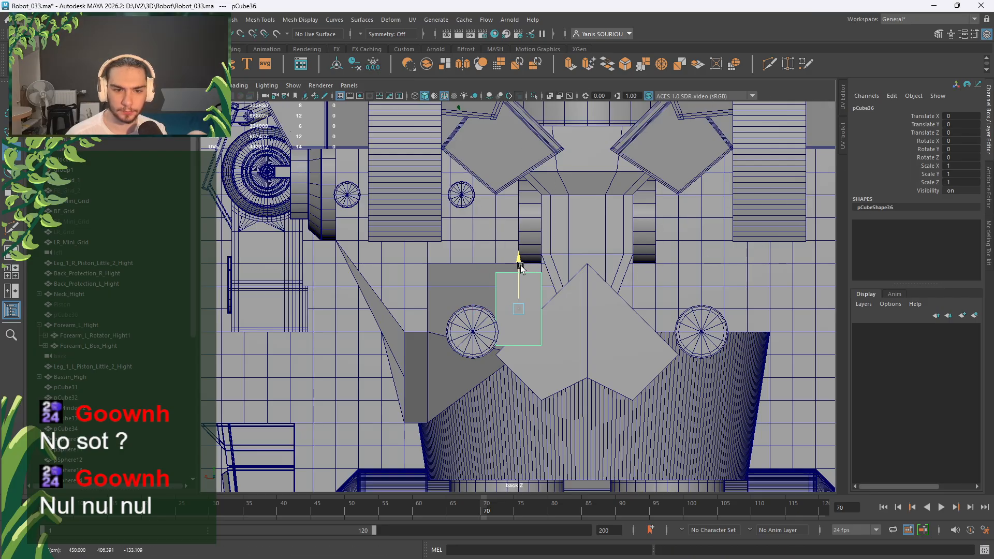
left_click_drag(519, 259, 520, 277)
double_click(966, 125)
type("-")
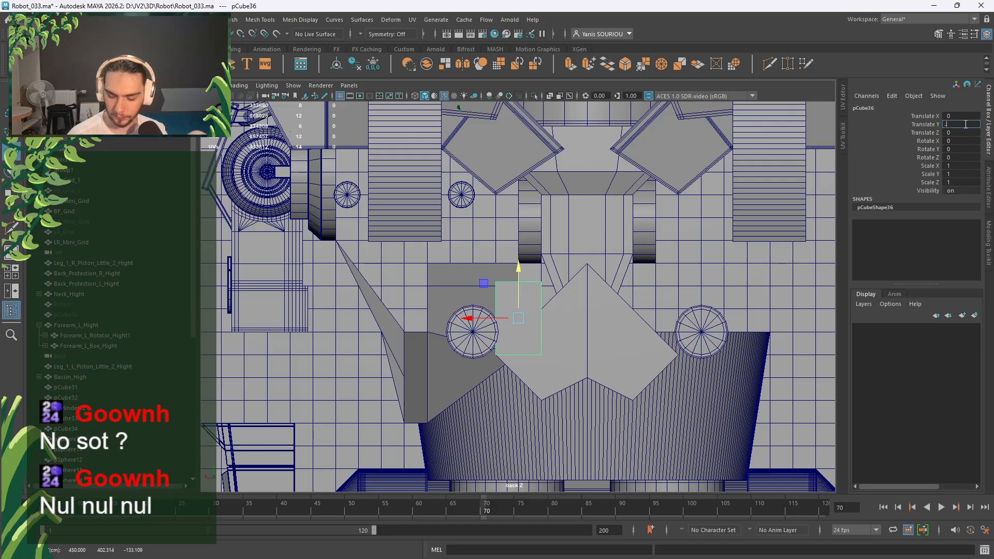
type("5")
key("Return")
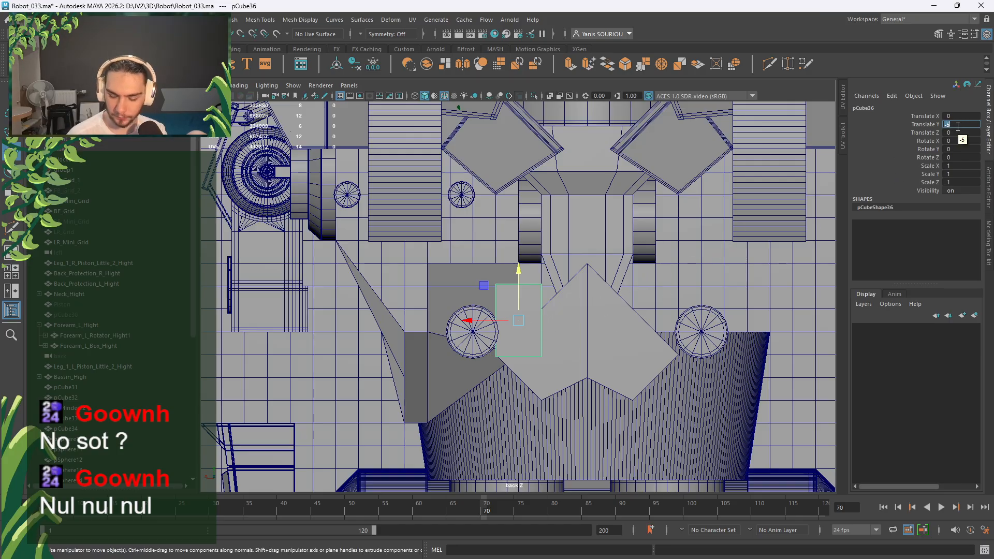
key("Return")
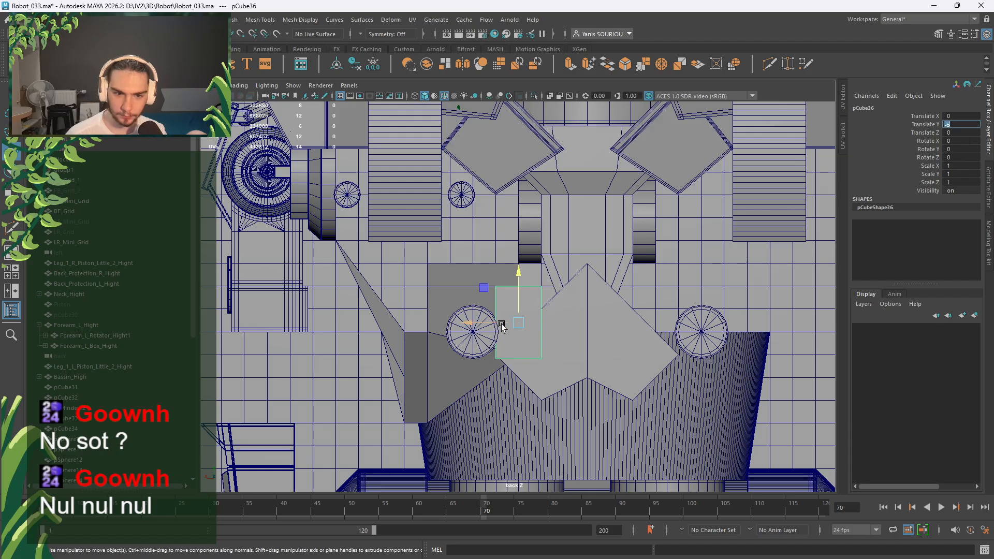
left_click_drag(502, 324, 508, 325)
double_click(969, 116)
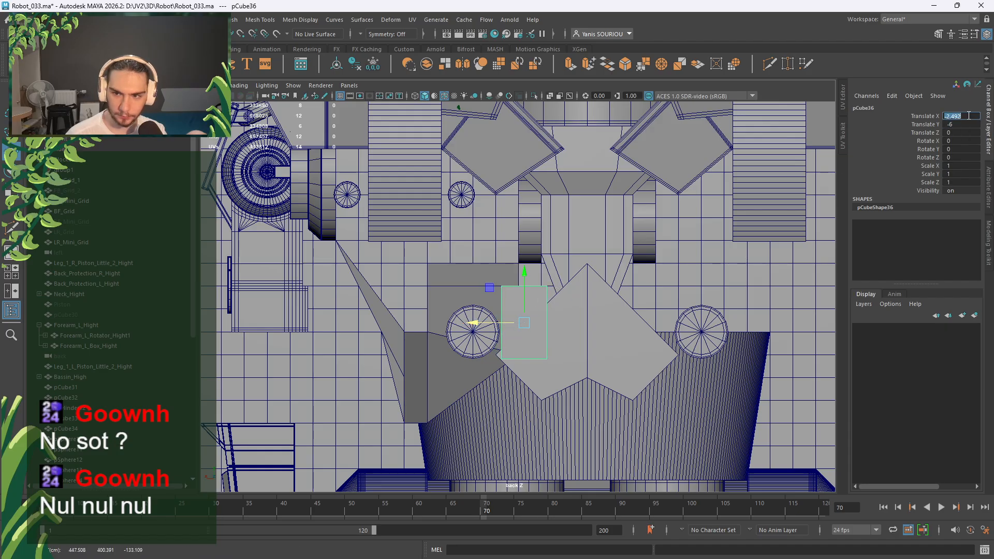
type("-2")
key("Return")
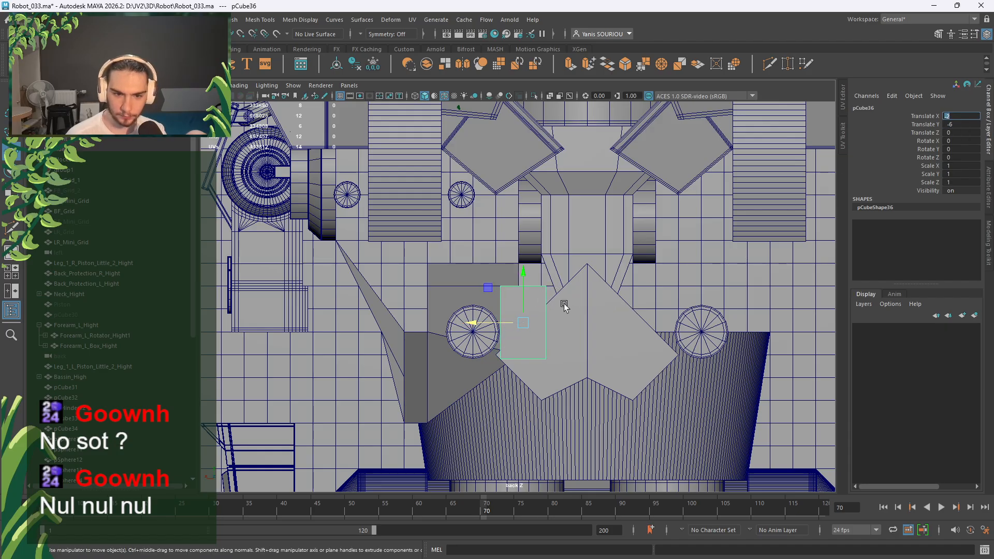
Tilt the plate 8° about X and push it along Z against the chest.
key("space")
key("space")
key("f")
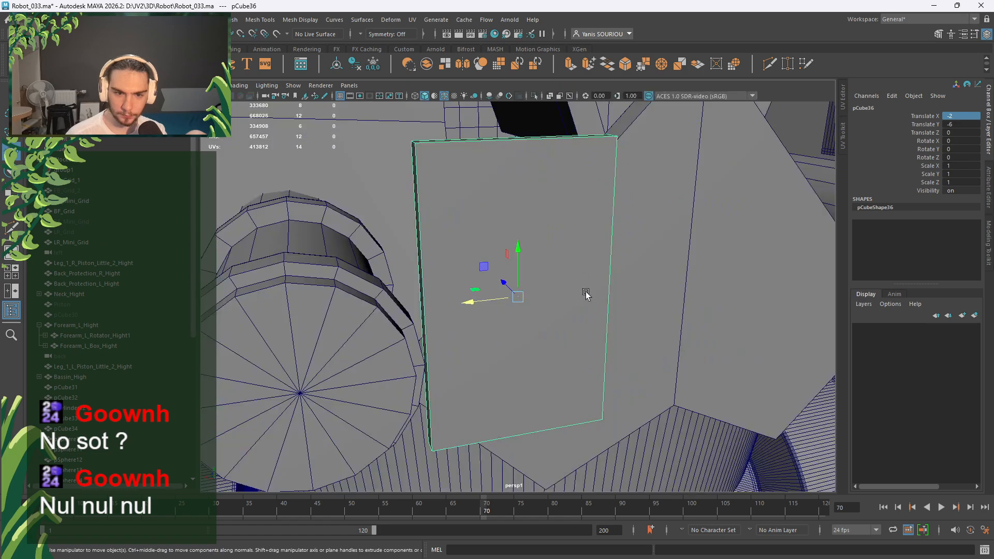
left_click_drag(586, 291, 675, 299, "alt")
key("e")
mouse_move(546, 267)
left_mouse_down()
mouse_move(561, 264)
mouse_move(549, 268)
left_mouse_up()
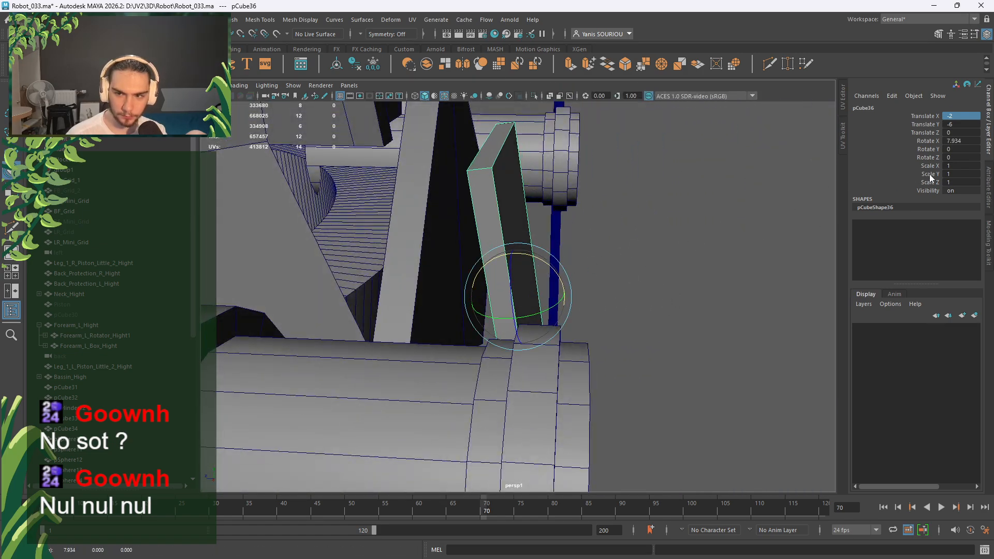
double_click(960, 140)
type("8")
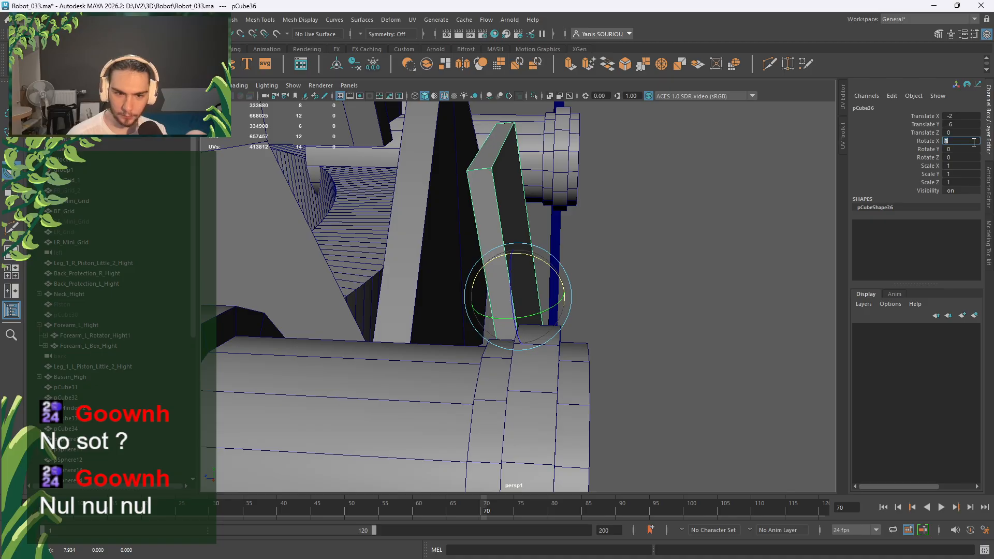
key("Return")
key("w")
left_click_drag(518, 295, 453, 297, "alt")
left_click_drag(521, 317, 462, 372, "alt")
scroll(462, 372, "down", 3)
left_click_drag(432, 311, 467, 294)
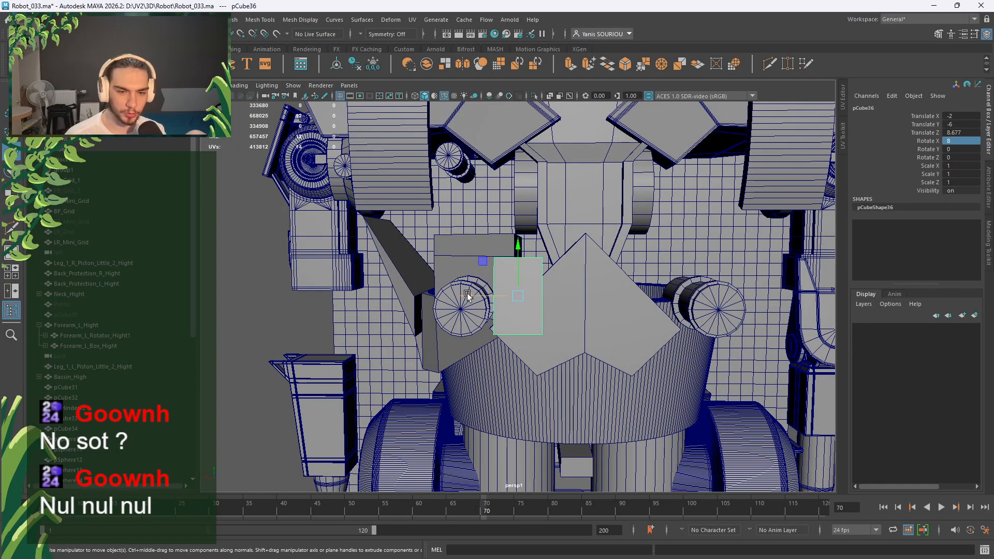
Duplicate the plate as pCube37 and move it to X -58 on the other side of the peak.
key("ctrl+d")
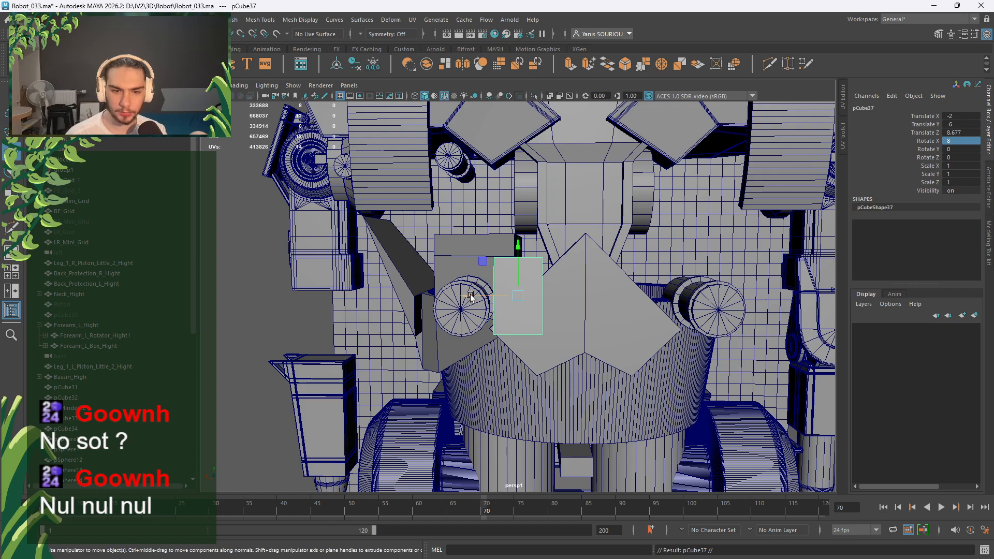
double_click(961, 133)
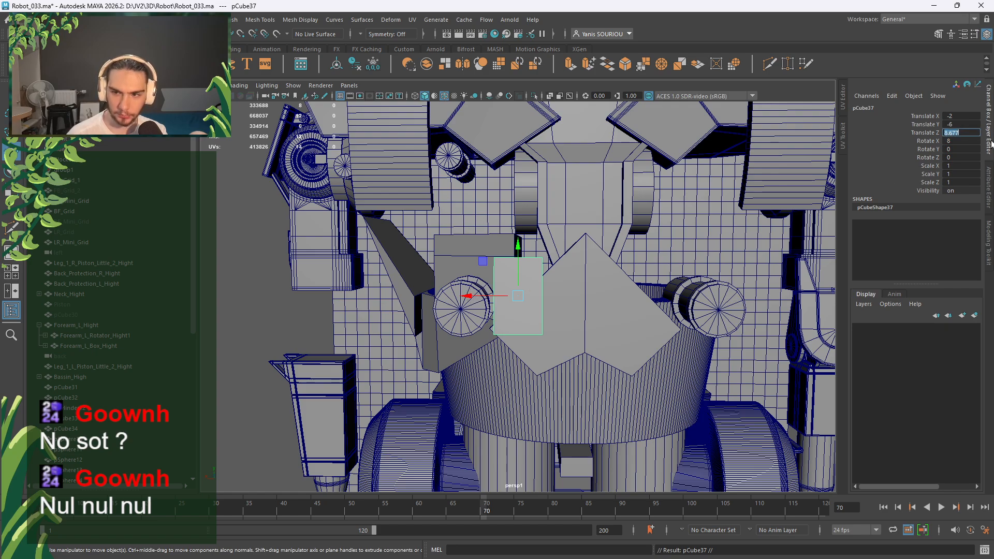
left_click_drag(491, 304, 611, 305)
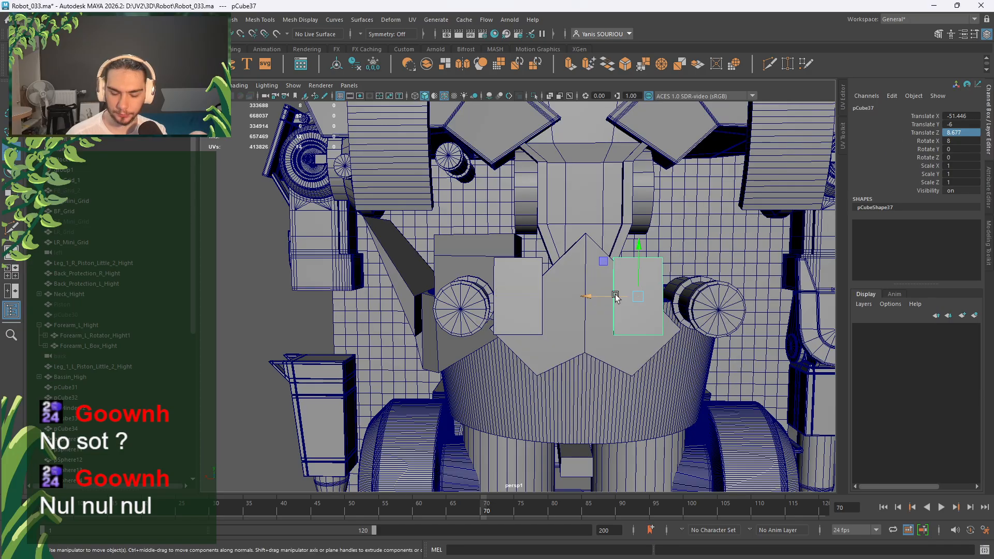
key("space")
key("space")
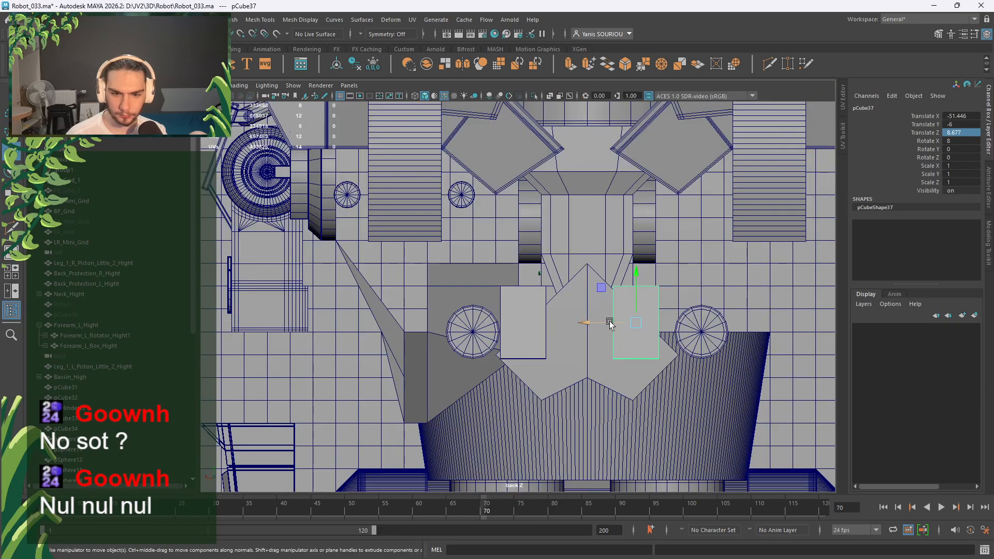
left_click_drag(610, 324, 625, 326)
left_click(958, 116)
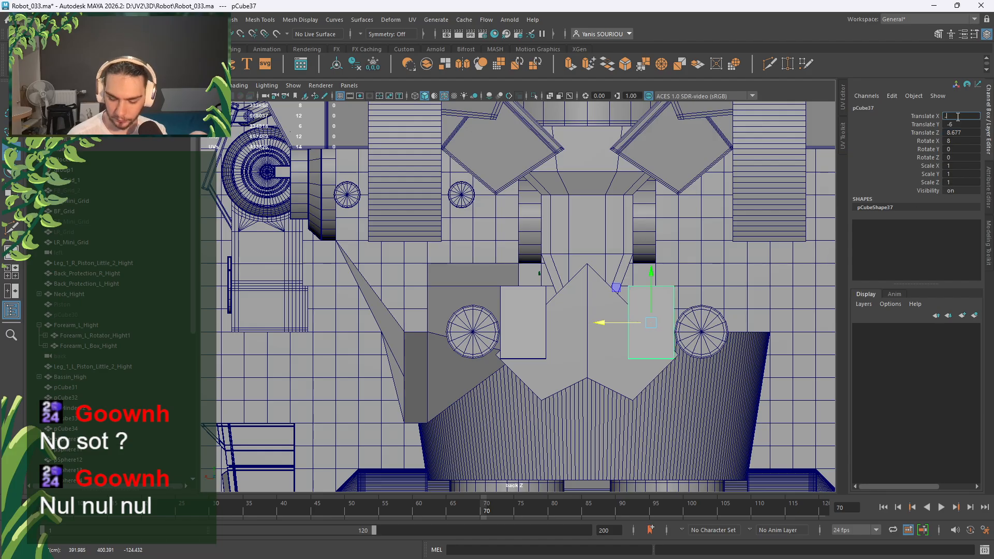
left_click(529, 333)
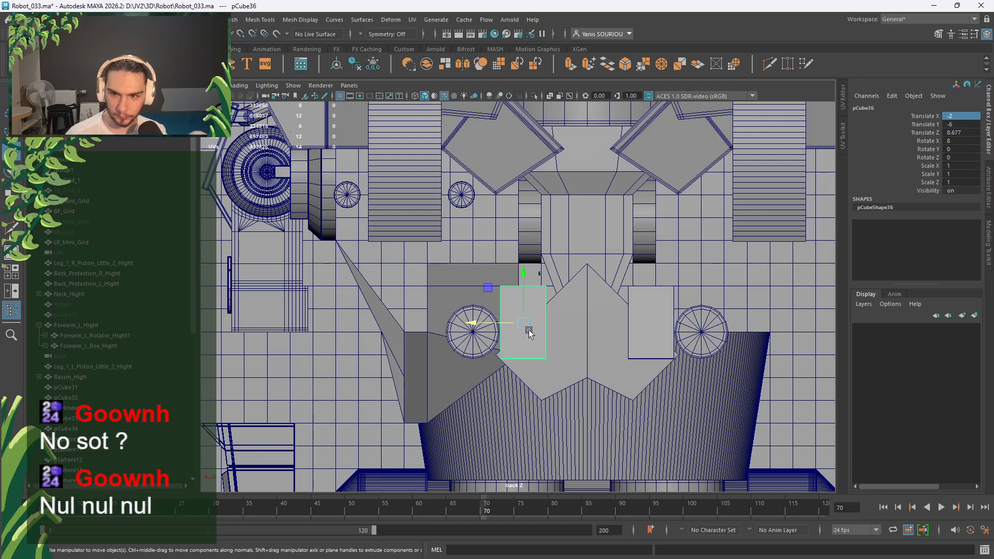
left_click(644, 309)
scroll(642, 307, "down", 2)
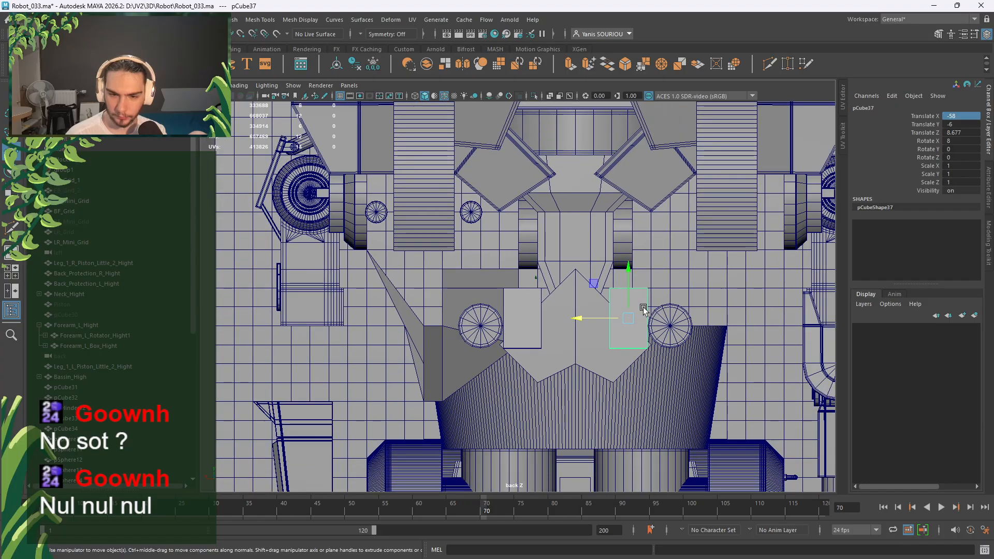
Orbit to an angled view from above to check both plates, then deselect.
key("space")
key("space")
mouse_move(611, 259)
left_mouse_down("alt")
mouse_move(670, 302)
mouse_move(601, 270)
left_mouse_up("alt")
scroll(670, 302, "up", 3)
middle_click_drag(601, 269, 532, 268, "alt")
scroll(532, 268, "down", 3)
left_click_drag(532, 269, 655, 295, "alt")
left_click(624, 258)
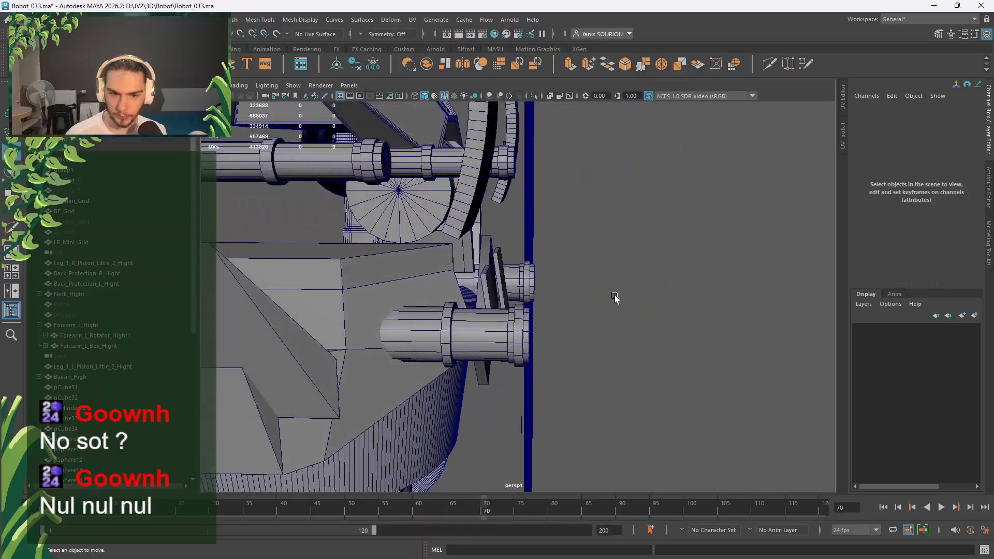
Orbit around the robot's torso, briefly selecting then deselecting the small leg piston.
scroll(614, 300, "up", 5)
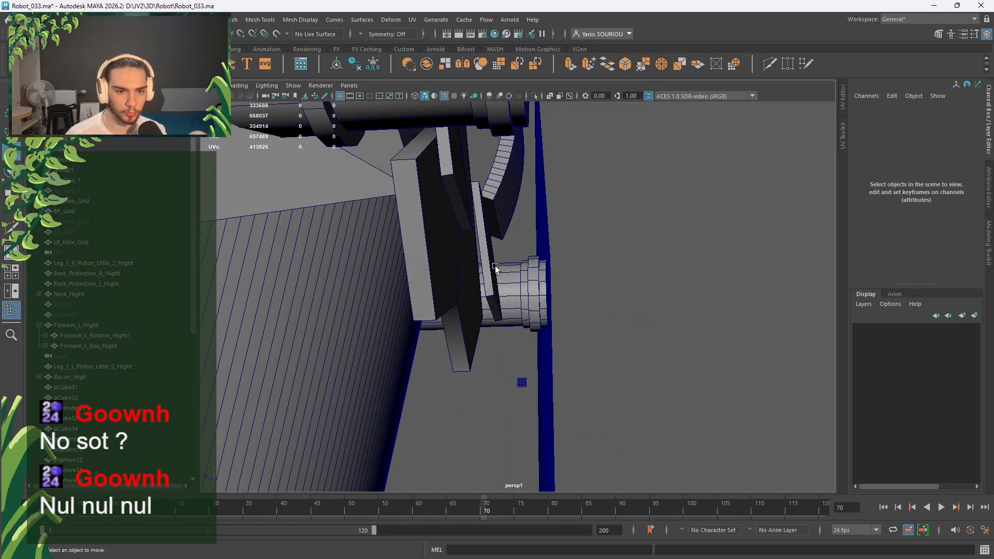
scroll(495, 268, "down", 3)
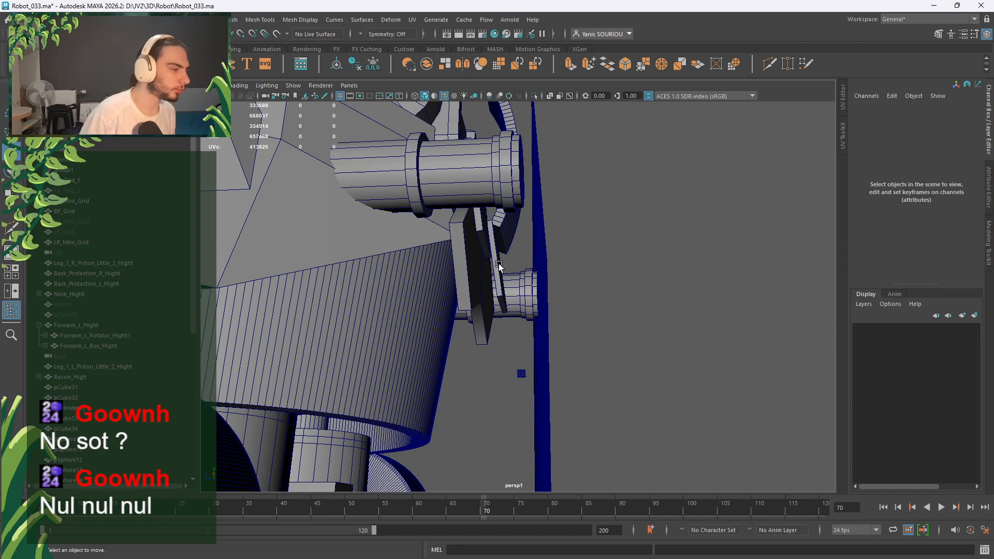
scroll(497, 267, "down", 5)
left_click_drag(493, 270, 396, 274, "alt")
left_click_drag(321, 241, 604, 174, "alt")
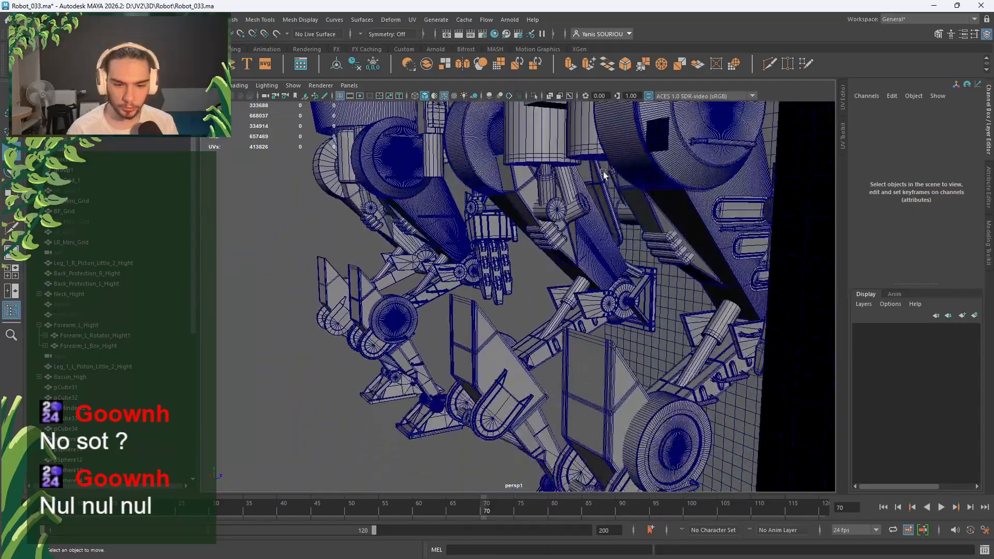
left_click(707, 348)
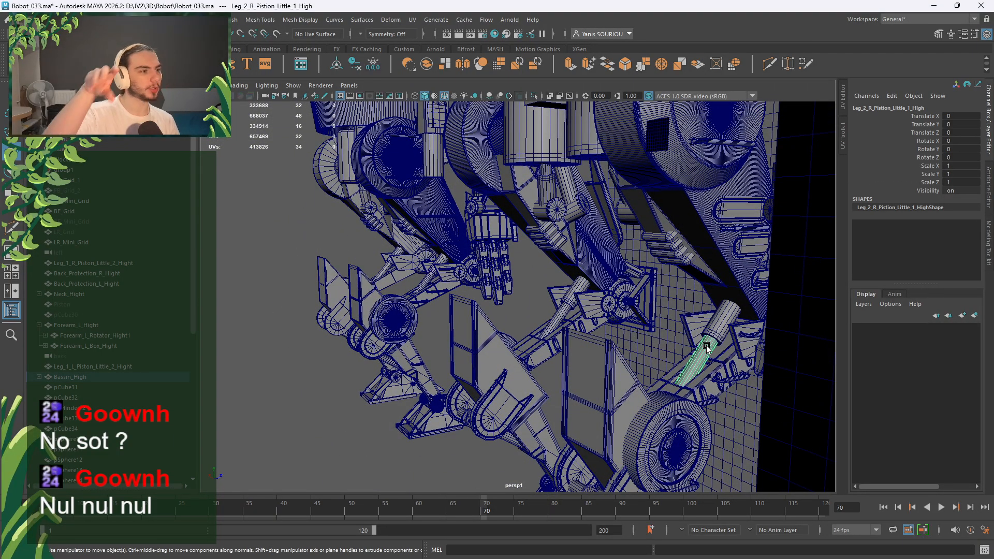
scroll(710, 348, "down", 10)
left_click_drag(484, 334, 550, 428, "alt")
left_click(656, 220)
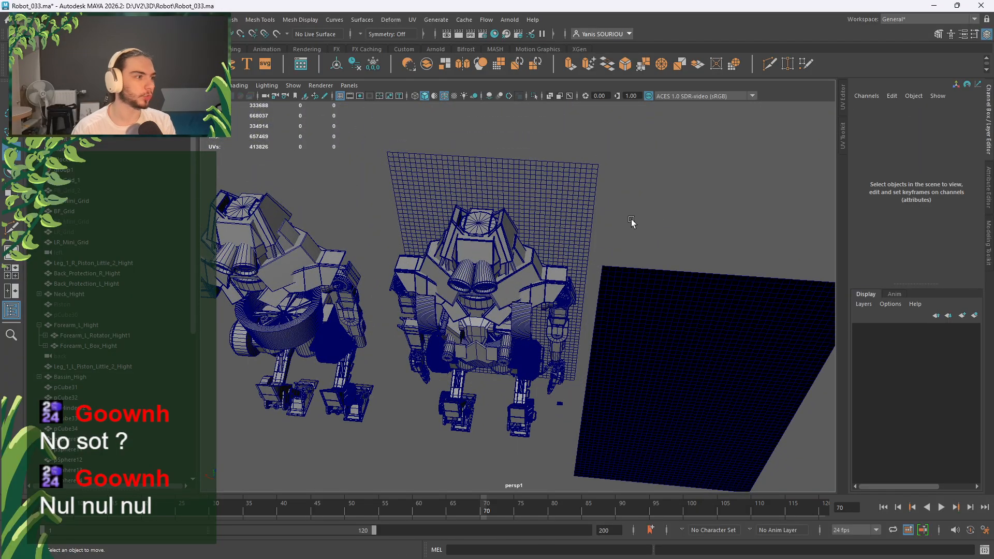
Orbit to a low front angle and centre the view on the robot's torso.
left_click_drag(499, 339, 500, 281, "alt")
middle_click_drag(500, 281, 538, 242, "alt")
scroll(537, 242, "up", 4)
left_click_drag(535, 282, 494, 304, "alt")
scroll(529, 272, "up", 4)
middle_click_drag(492, 305, 586, 330, "alt")
left_click_drag(549, 335, 479, 329, "alt")
scroll(528, 335, "down", 3)
scroll(516, 324, "up", 4)
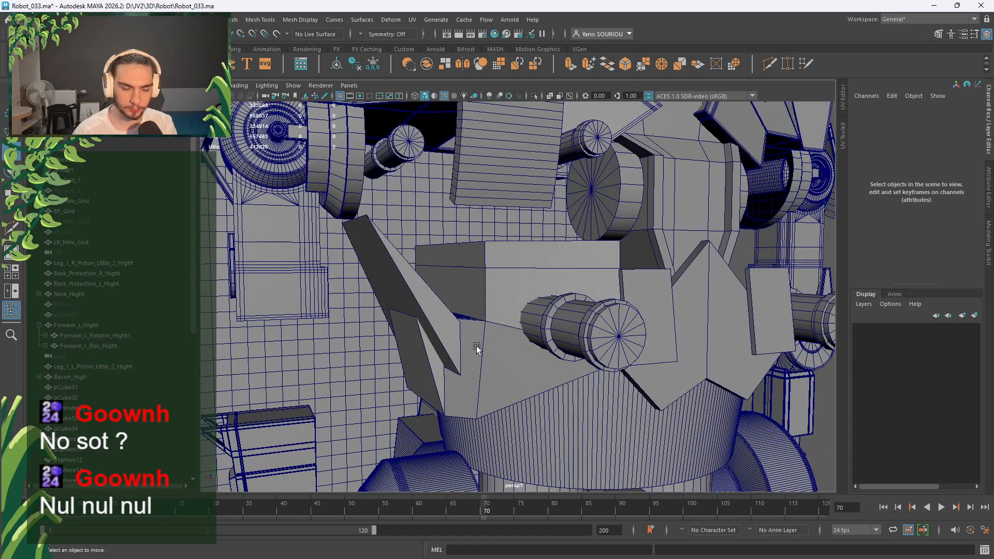
Create a new polygon cube and size it 2 wide, 2 tall and 40 deep.
right_click_drag(489, 270, 497, 231, "shift")
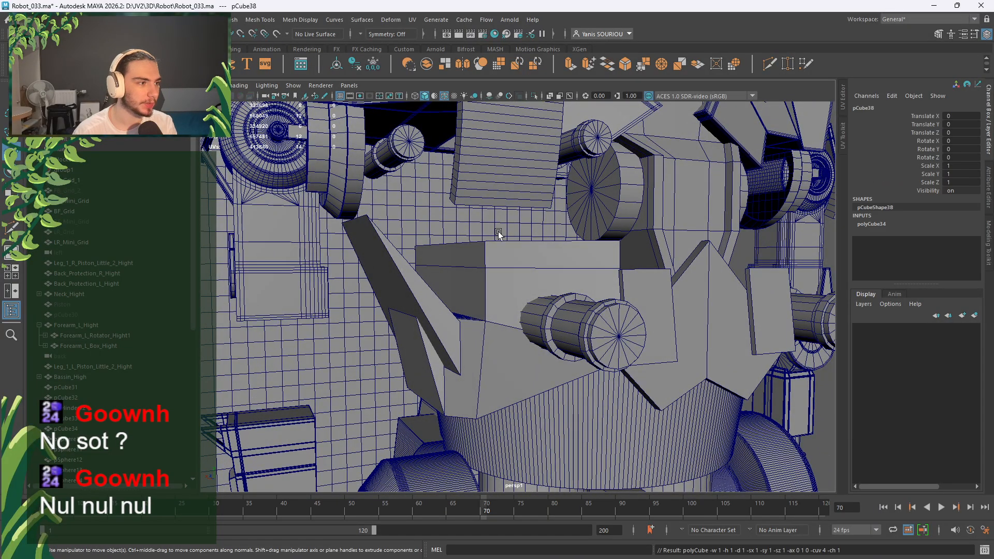
scroll(544, 267, "down", 6)
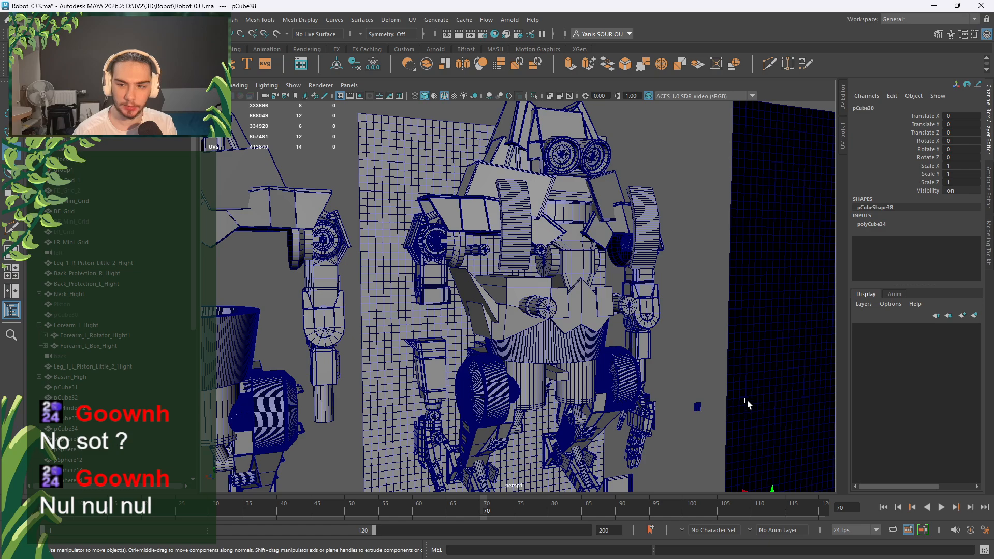
left_click(900, 226)
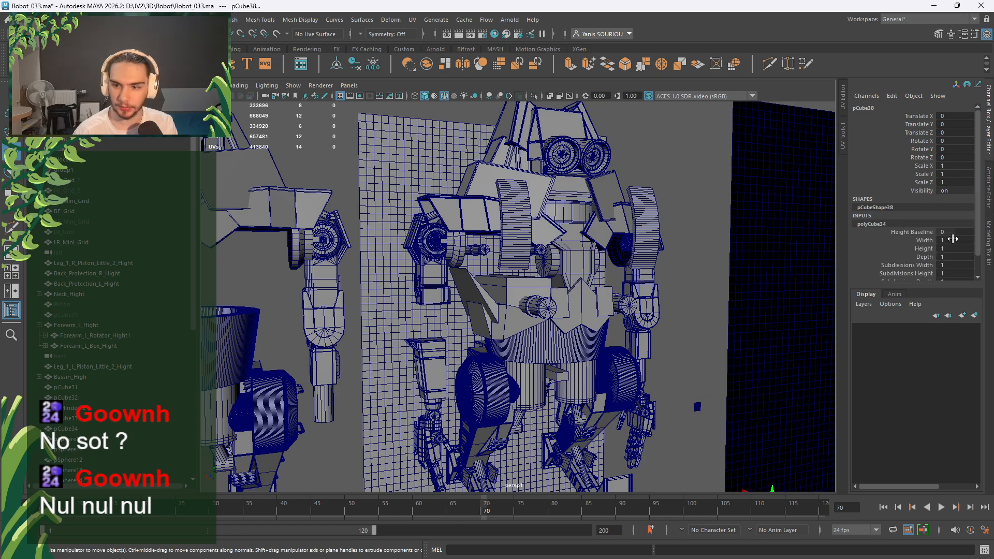
left_click(954, 240)
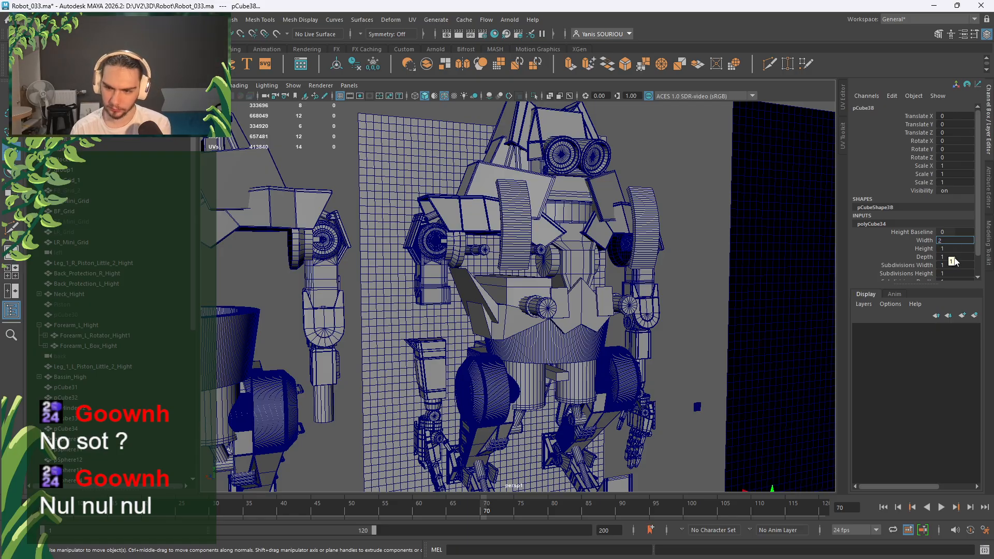
left_click(951, 257)
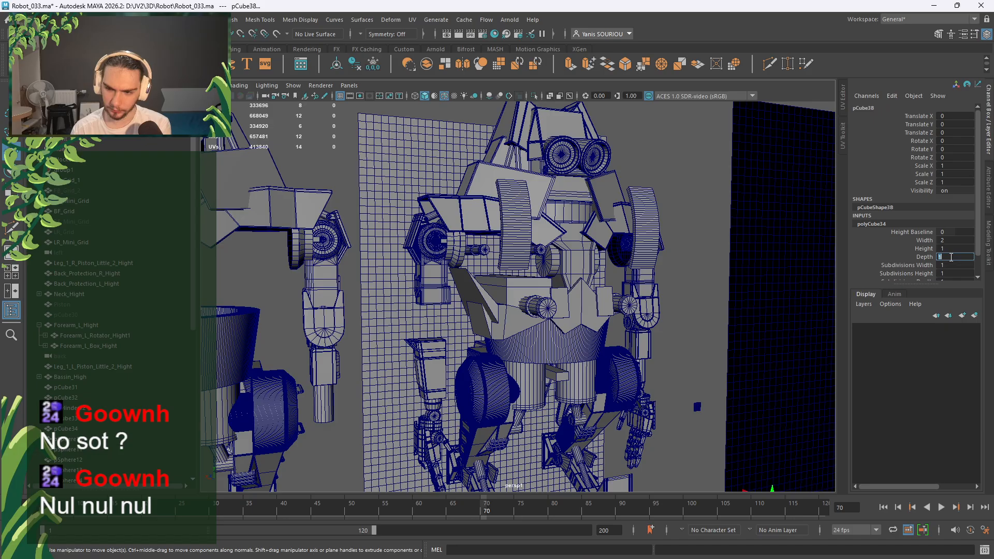
left_click(953, 249)
type("2")
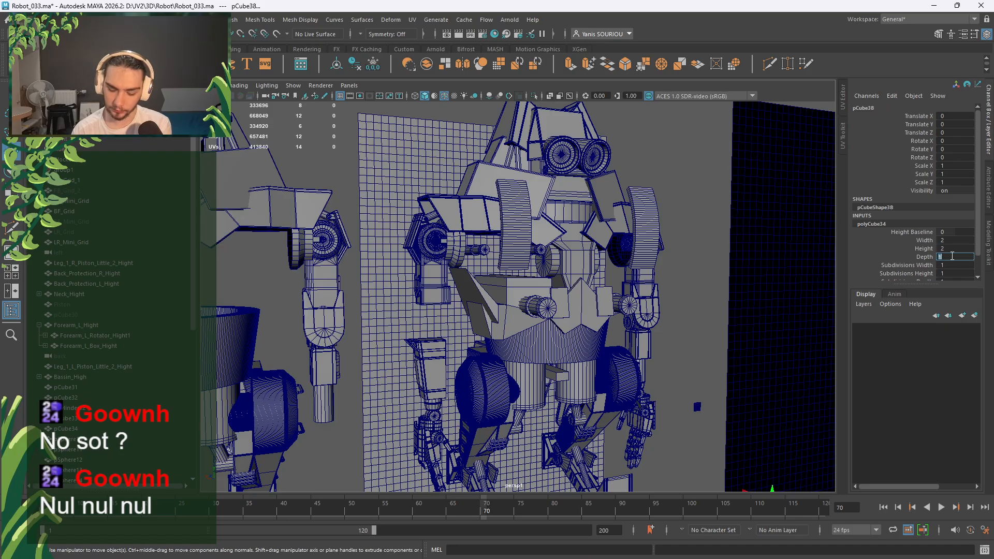
Reselect the thin bar, frame it, and orbit around the robot's torso.
left_click(690, 339)
scroll(684, 373, "down", 4)
left_click_drag(682, 377, 635, 329, "alt")
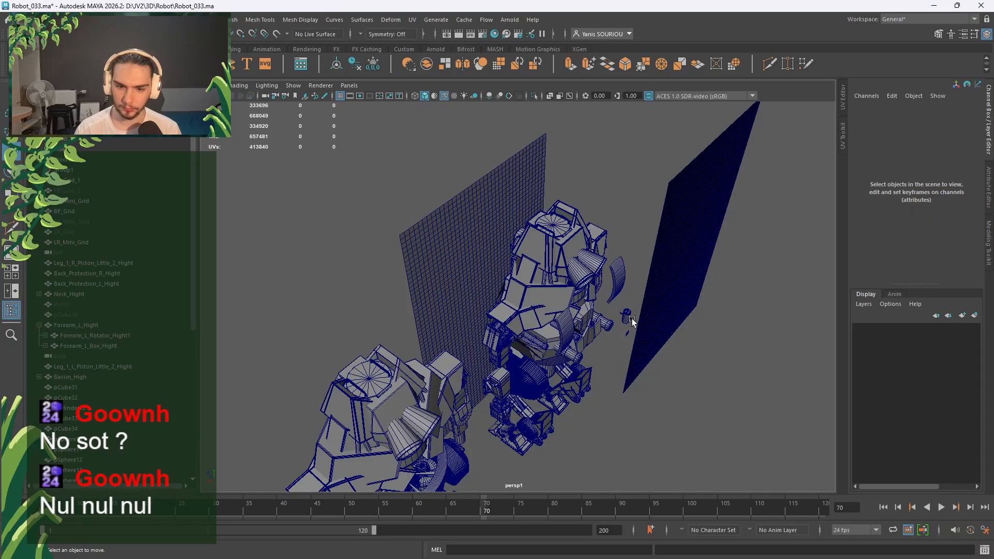
left_click(628, 317)
key("f")
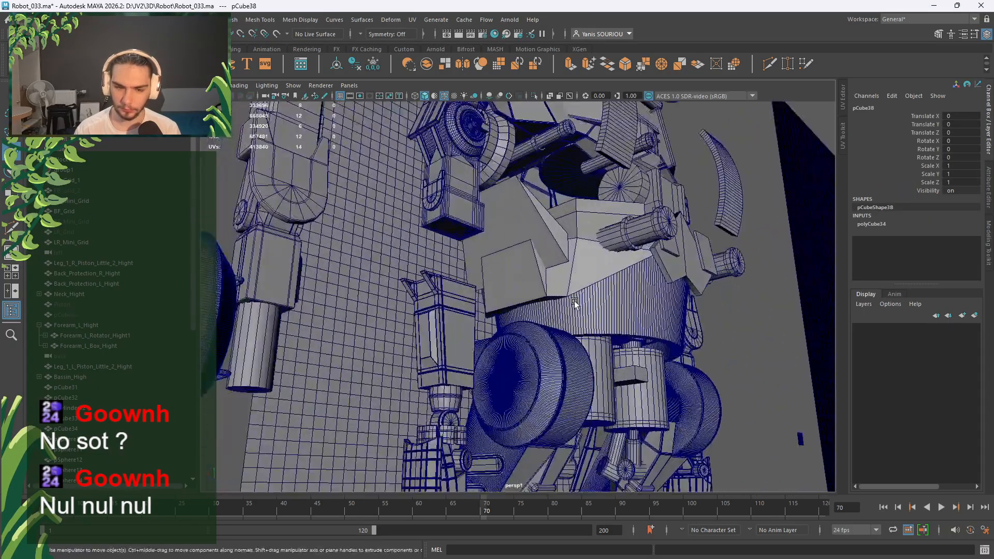
left_click_drag(574, 300, 486, 327, "alt")
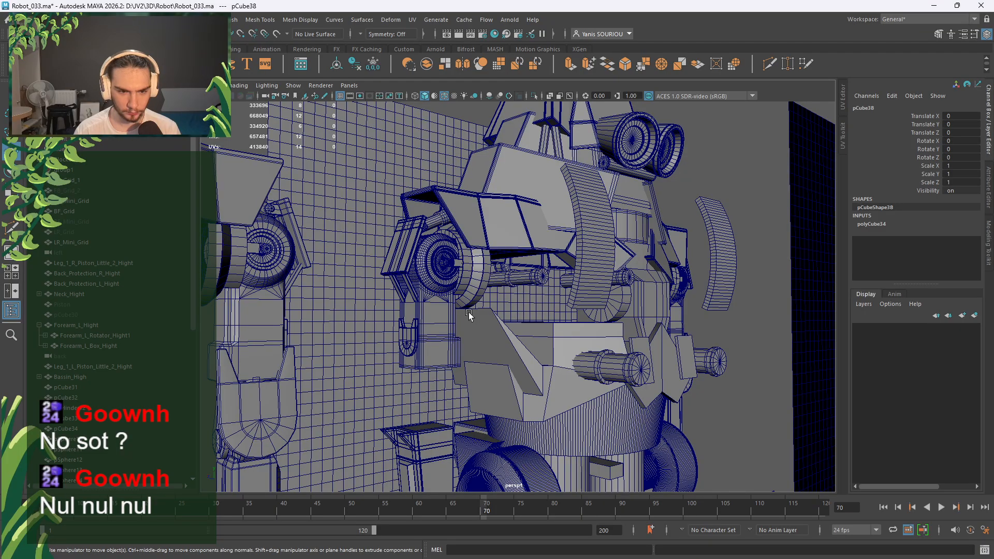
scroll(469, 314, "down", 6)
scroll(468, 293, "up", 8)
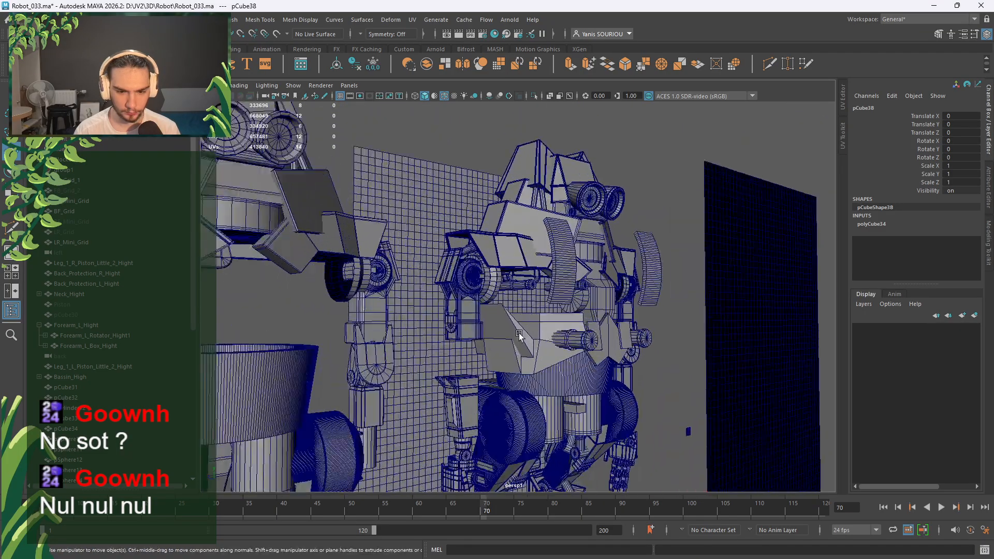
Point-snap the bar pCube38 to the cylinder's lower edge, moving it to Translate Z -30.
middle_click(379, 279)
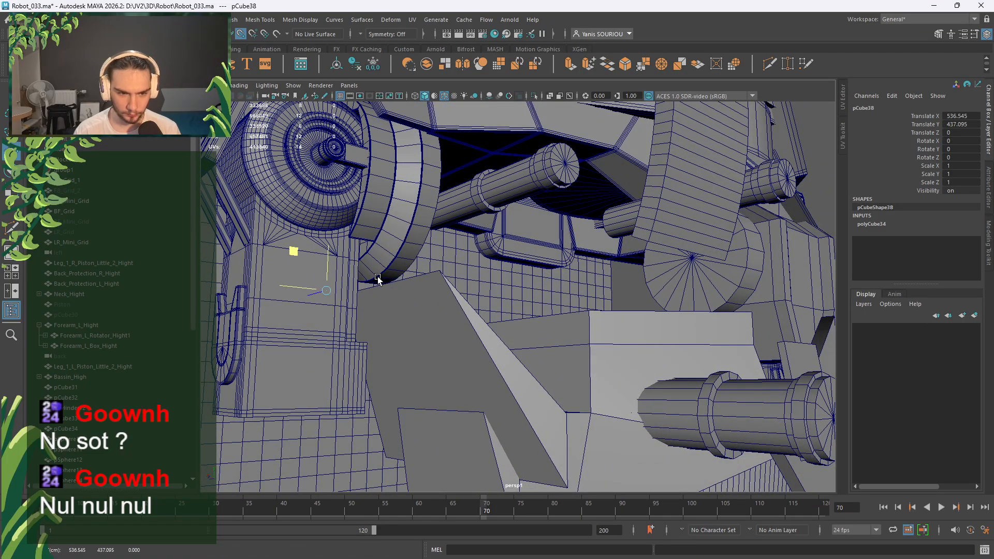
left_click_drag(412, 318, 462, 324, "alt")
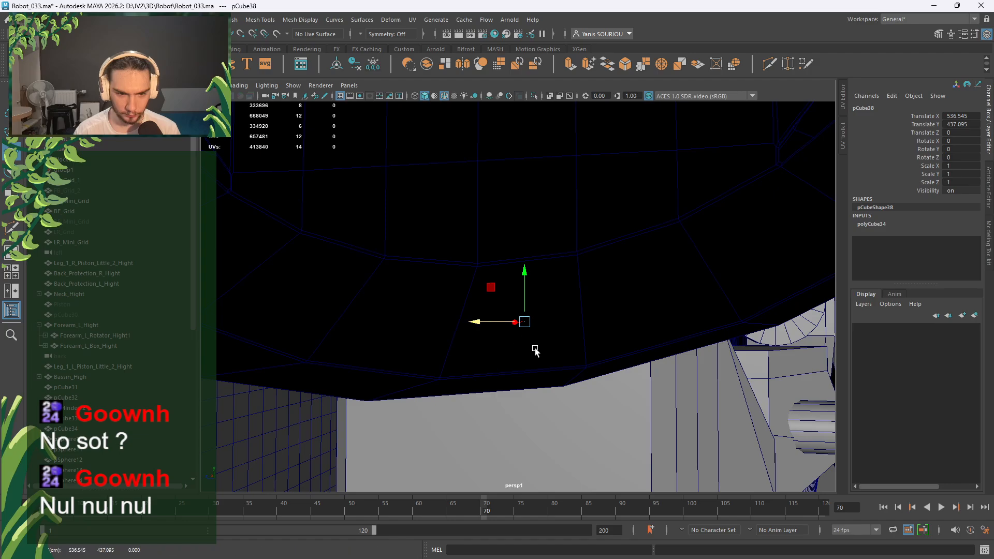
left_click_drag(535, 349, 588, 355, "alt")
key("v")
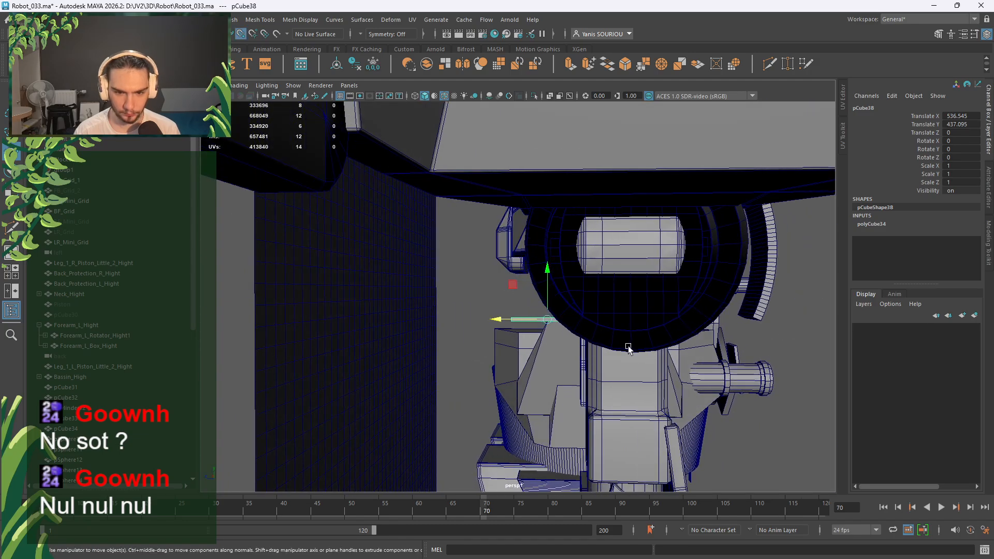
middle_click(632, 352)
key("f")
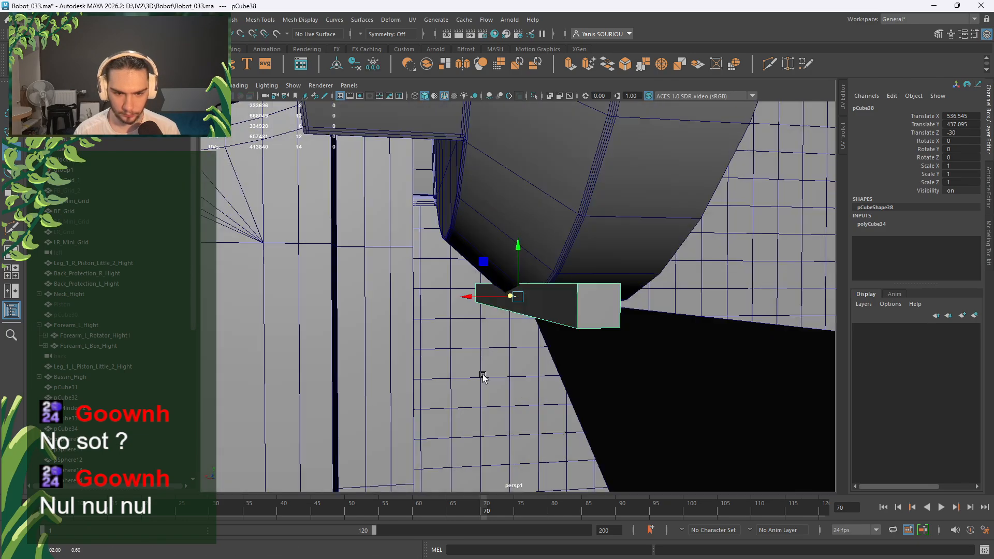
Check the bar's placement from several angles, then select the angled chest plate pCube32.
left_click_drag(483, 376, 571, 428, "alt")
middle_click_drag(571, 428, 584, 257, "alt")
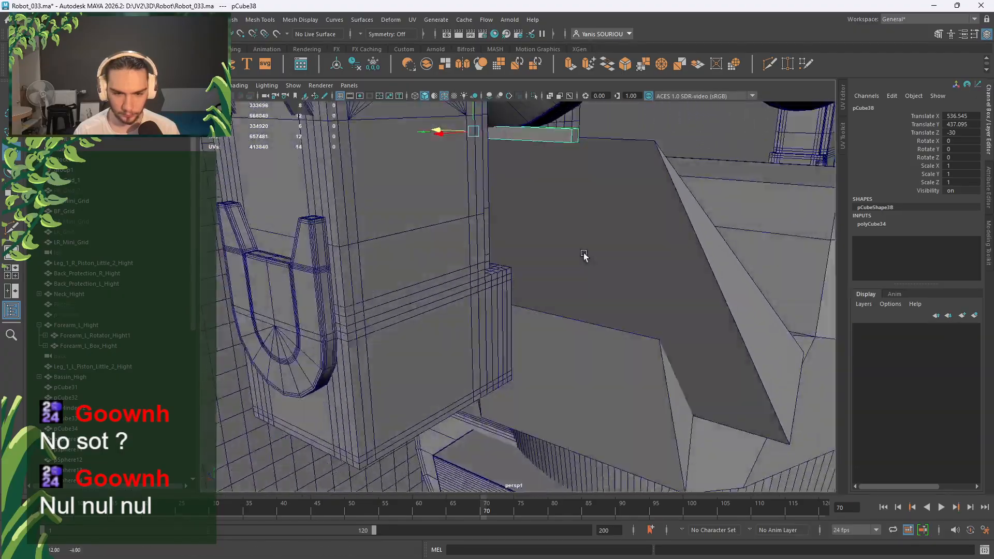
left_click_drag(583, 258, 517, 395, "alt")
scroll(517, 395, "down", 3)
middle_click_drag(517, 395, 542, 206, "alt")
left_click_drag(542, 206, 537, 317, "alt")
scroll(557, 243, "down", 2)
left_click(532, 340)
Select the neighbouring angled plate pCube31 instead.
scroll(538, 318, "up", 3)
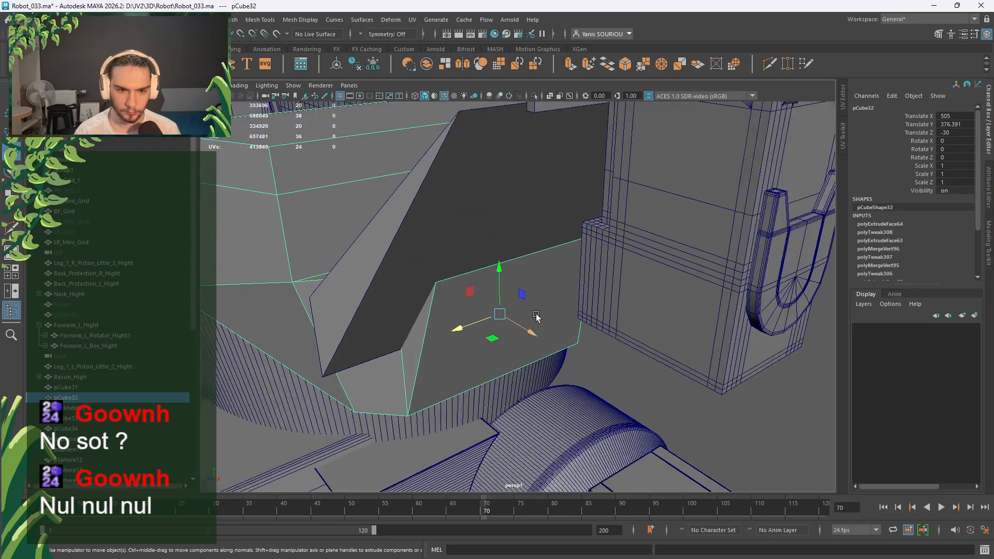
left_click_drag(661, 192, 602, 257, "alt")
left_click(528, 217)
left_click_drag(529, 219, 553, 335, "alt")
Multi-Cut an edge loop at the midpoint (50%) of pCube31's top edge, returning to Object Mode.
key("y")
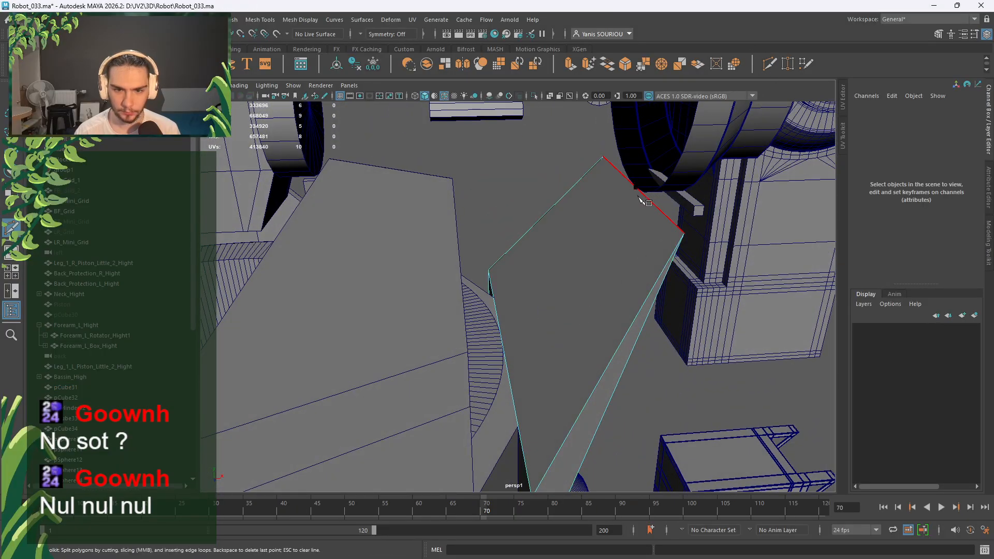
left_click(641, 195)
left_click_drag(635, 190, 631, 187)
left_click(632, 188, "ctrl+shift")
key("q")
right_click_drag(575, 153, 624, 135)
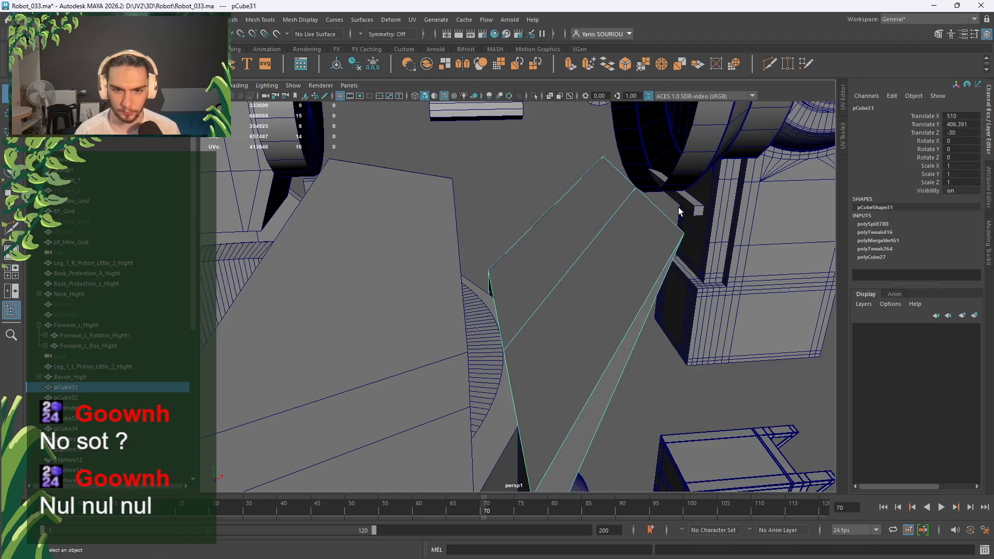
Select and frame the bar pCube38 with the Move tool active.
left_click(689, 207)
key("f")
left_click_drag(692, 232, 517, 267, "alt")
key("w")
Vertex-snap the bar along X to 530 and lower it slightly along Y.
left_click(573, 217)
key("v")
middle_click_drag(468, 241, 466, 237)
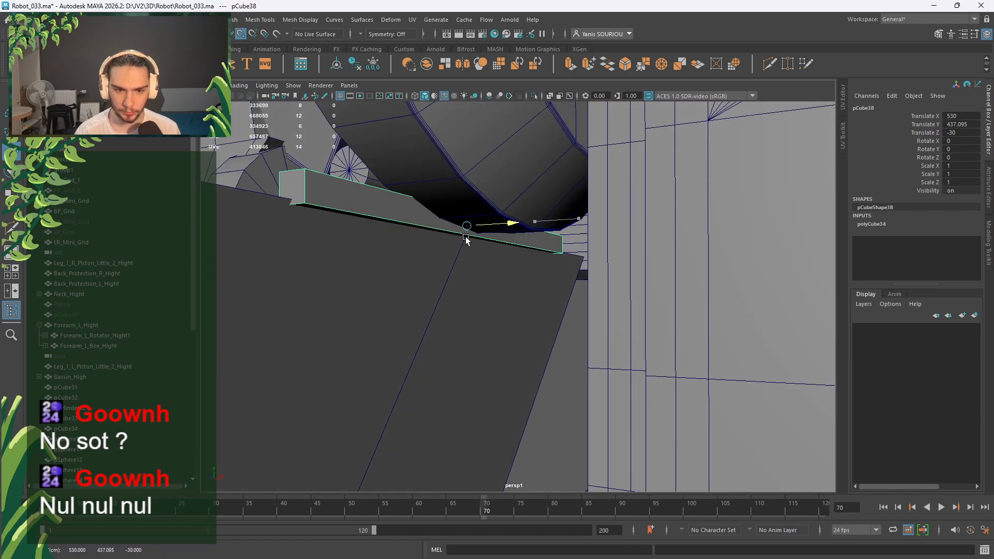
left_click_drag(466, 249, 507, 267, "alt")
left_click_drag(449, 194, 526, 303)
In the back view, snap the bar up to the plate's corner vertex and freeze its transforms.
key("space")
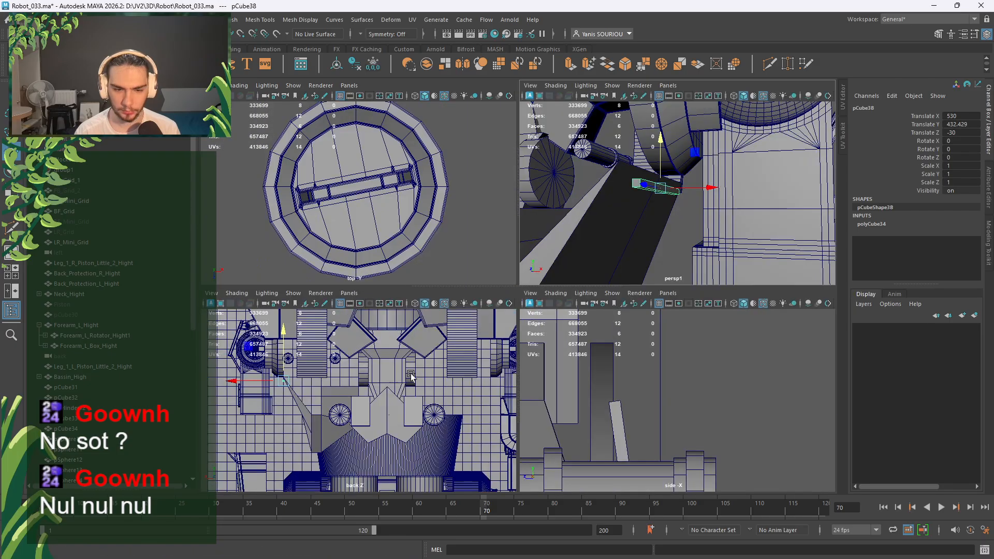
key("space")
key("f")
scroll(438, 342, "down", 10)
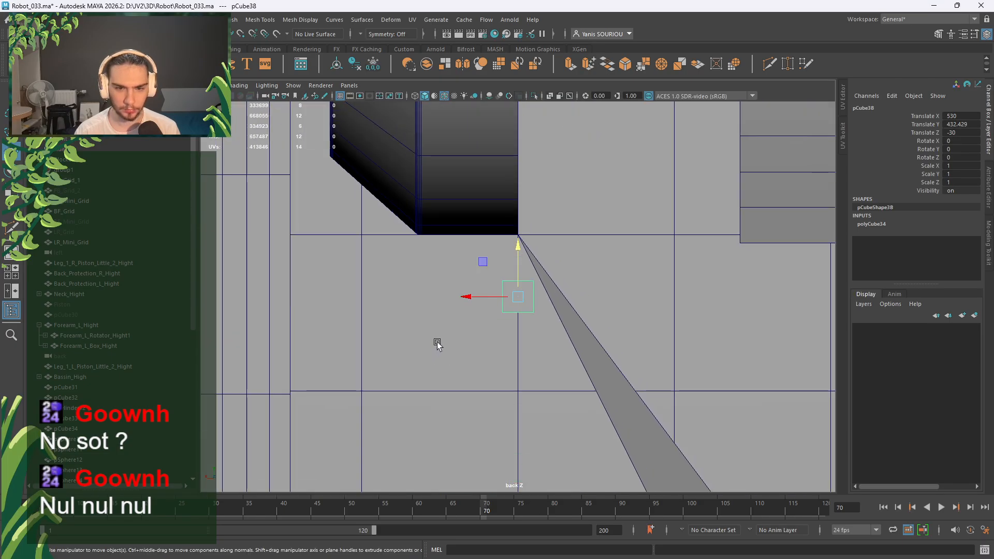
middle_click_drag(459, 355, 438, 297, "alt")
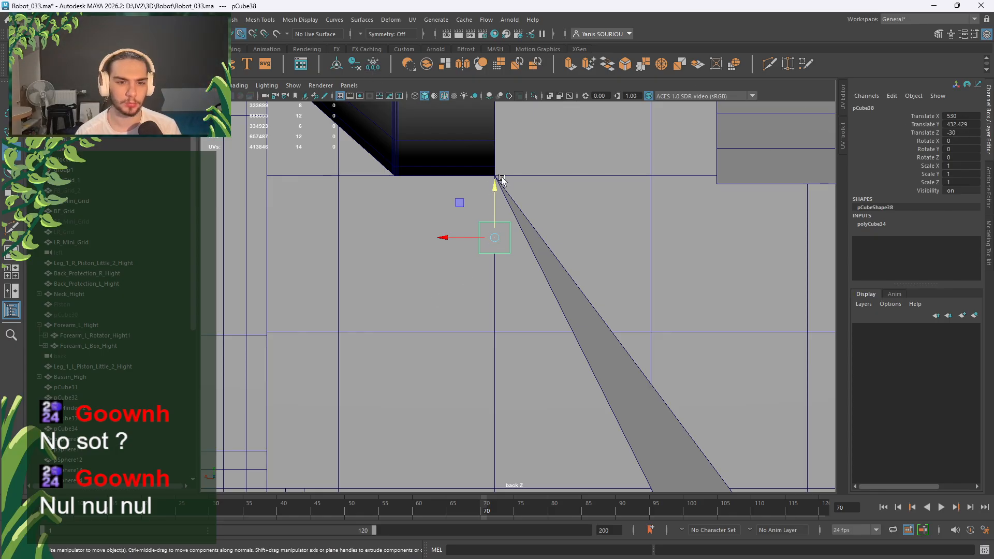
left_click_drag(502, 177, 571, 178)
left_click(374, 65)
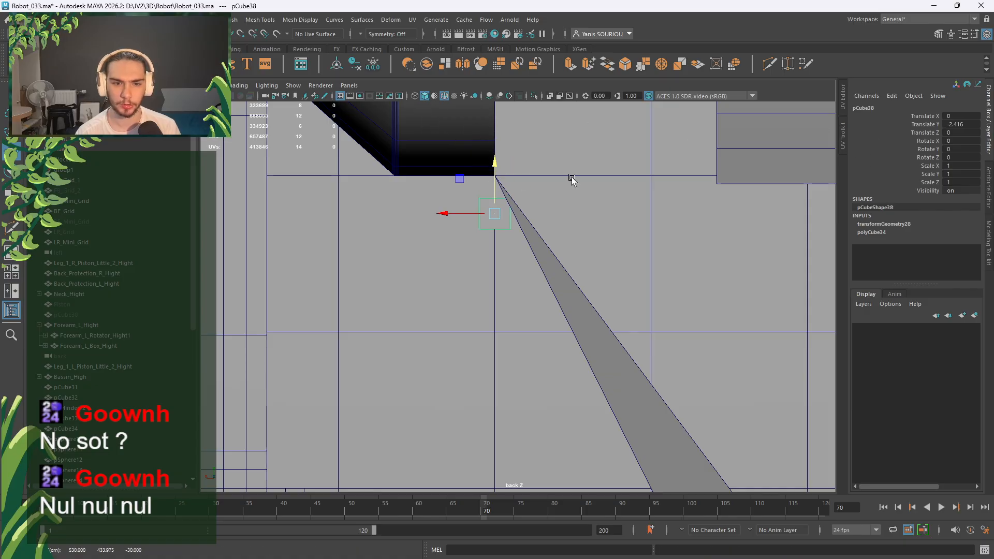
Set the bar's Translate Y to -3 and freeze its transforms again.
double_click(971, 125)
type("-3")
key("Return")
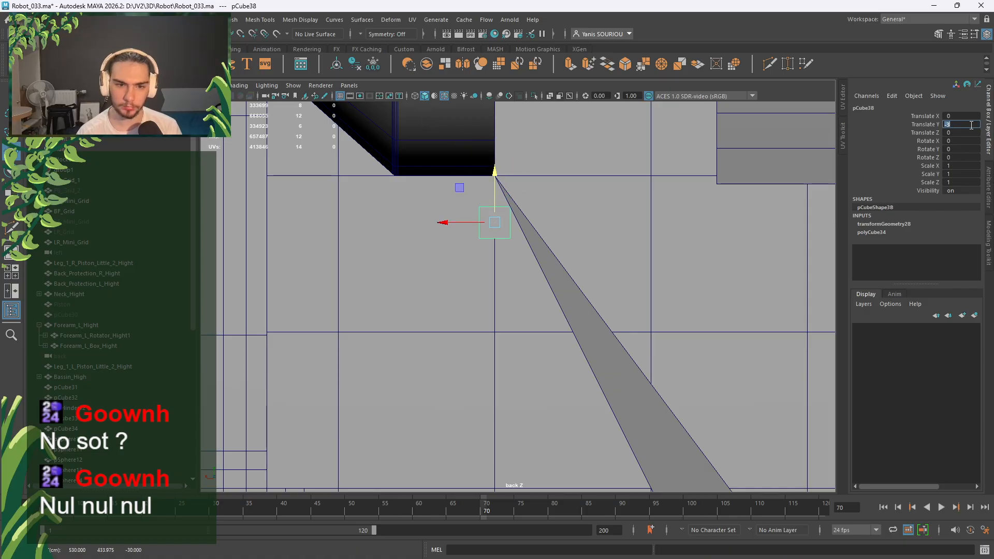
left_click_drag(463, 223, 469, 223)
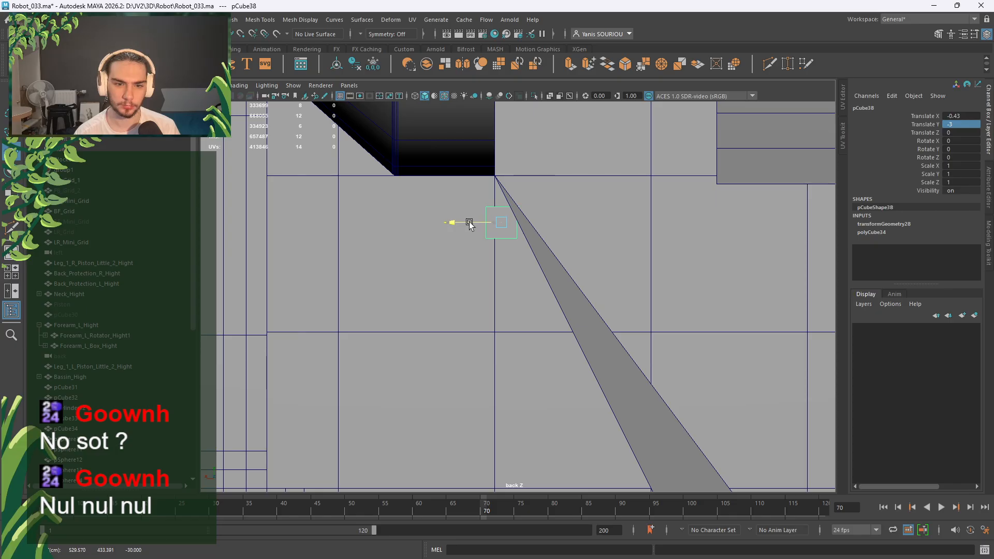
key("ctrl+z")
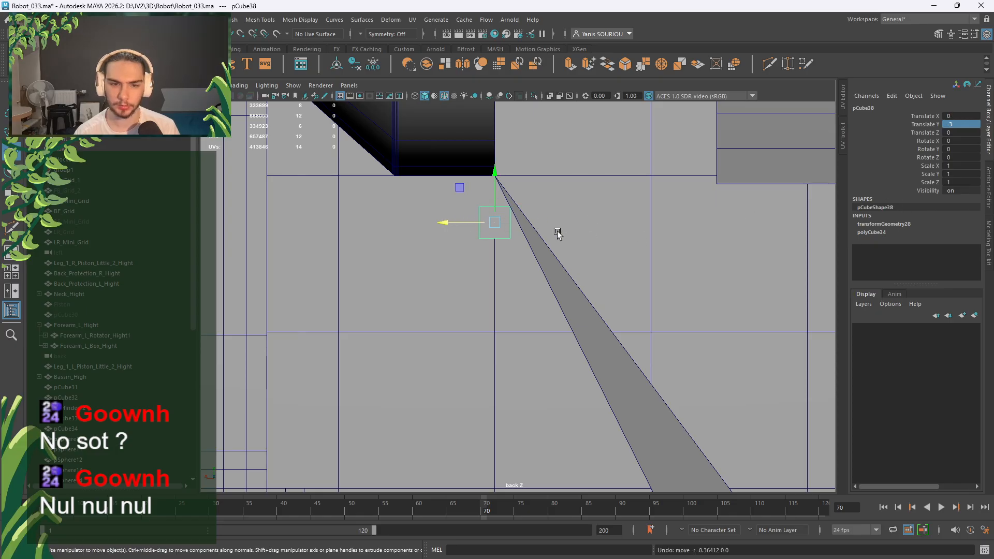
left_click(376, 71)
Set the bar pCube38's Translate X to -1 in the Channel Box.
left_click(883, 240)
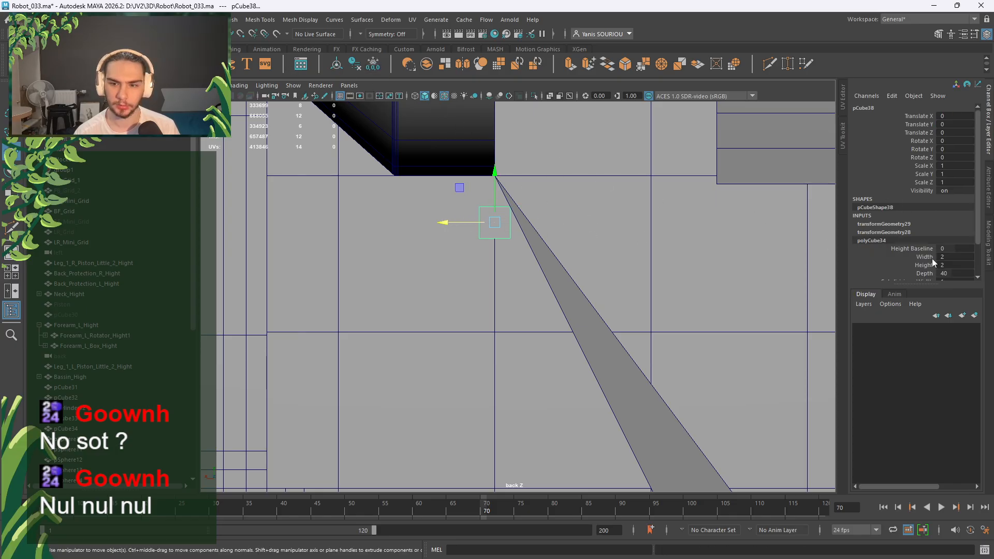
double_click(954, 258)
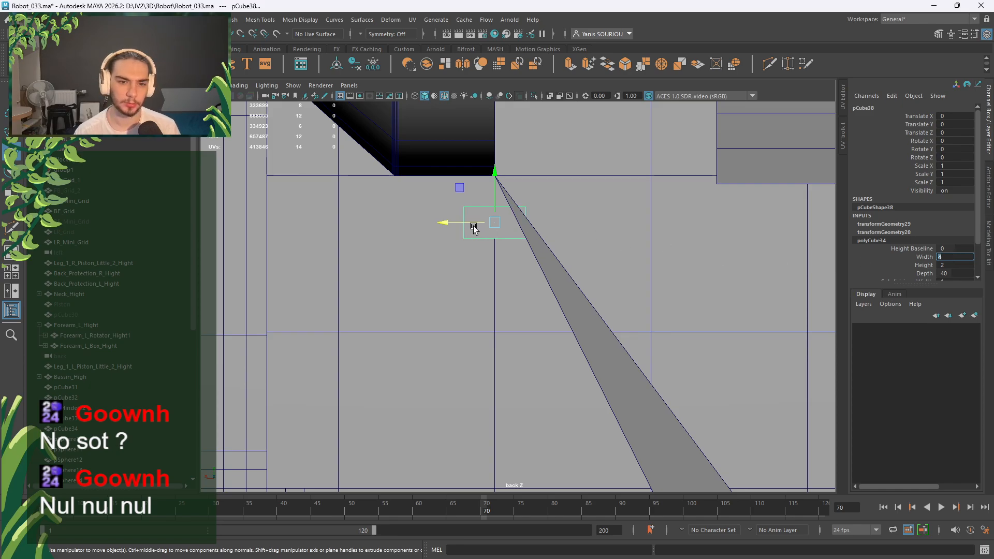
left_click_drag(474, 228, 489, 228)
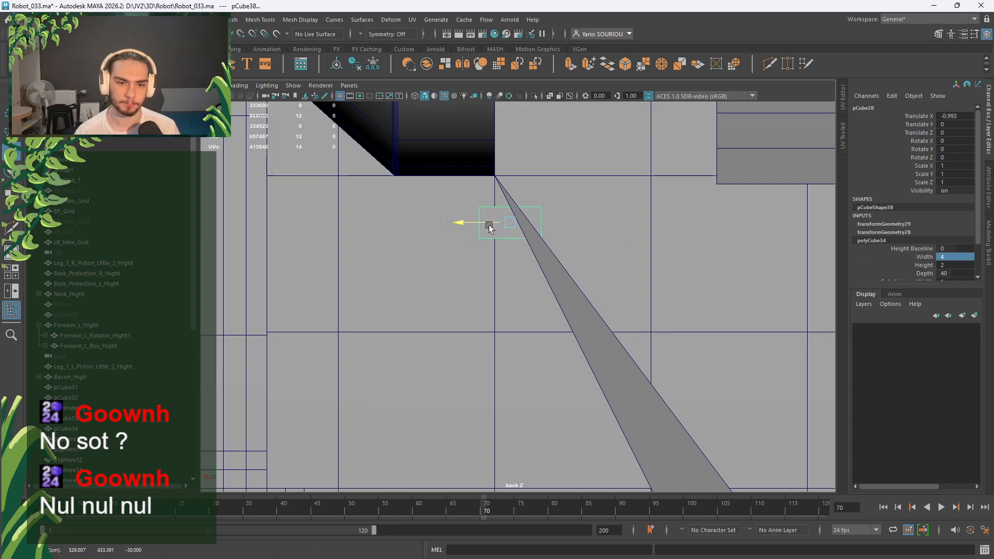
double_click(951, 116)
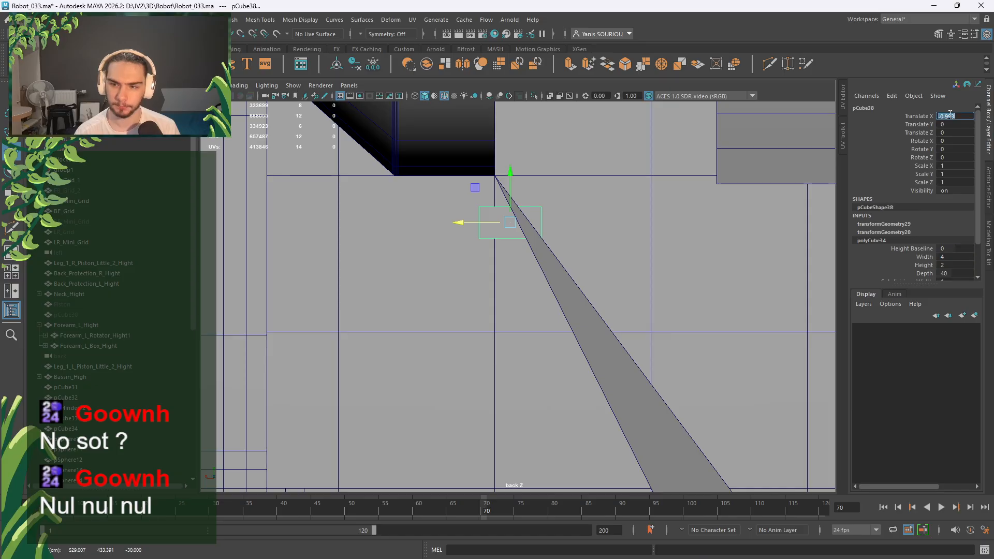
type("-1")
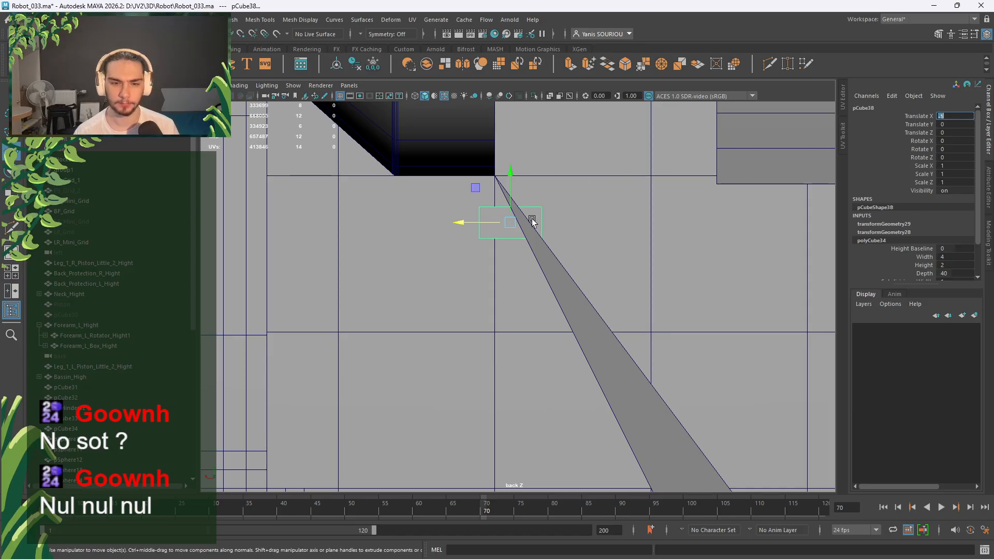
key("Return")
Set polyCube34's Depth to 60 so the bar stretches along the slope.
key("space")
key("space")
left_click_drag(597, 179, 553, 265, "alt")
key("r")
left_click(873, 241)
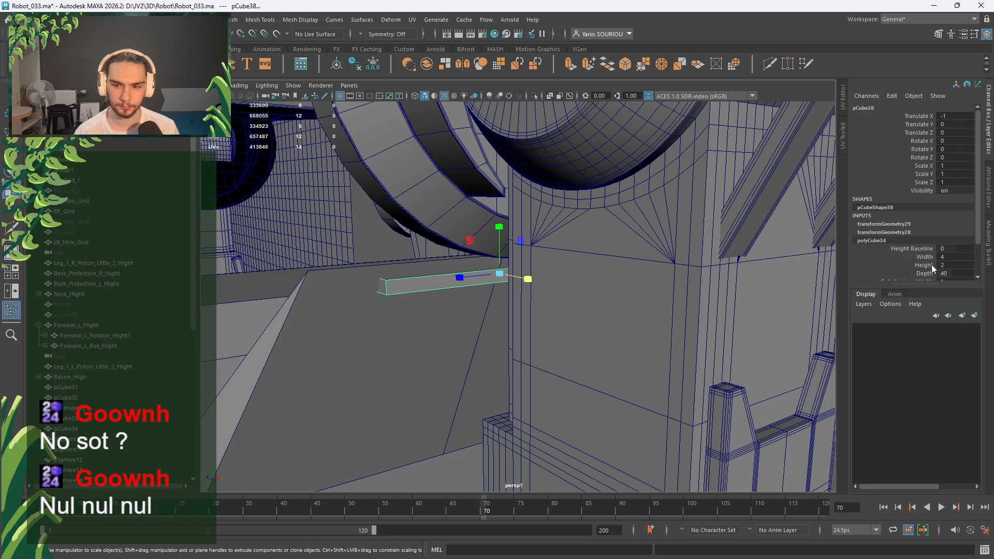
left_click(952, 273)
type("50")
key("Return")
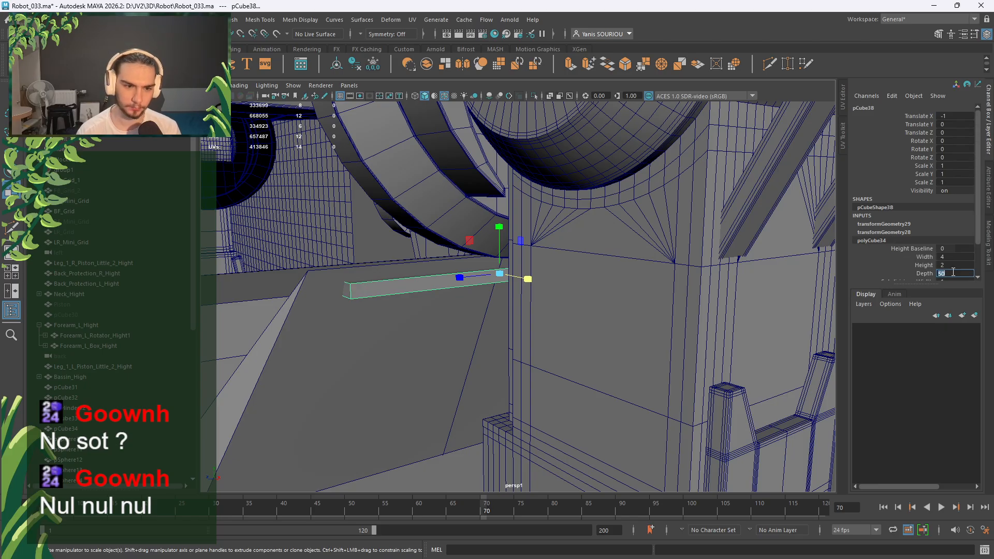
type("60")
key("Return")
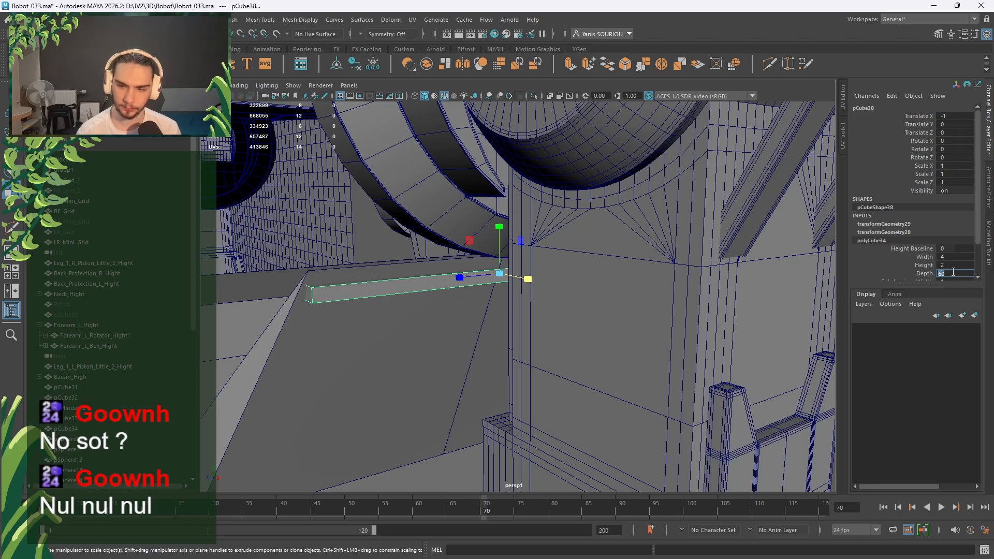
left_click_drag(608, 371, 423, 261, "alt")
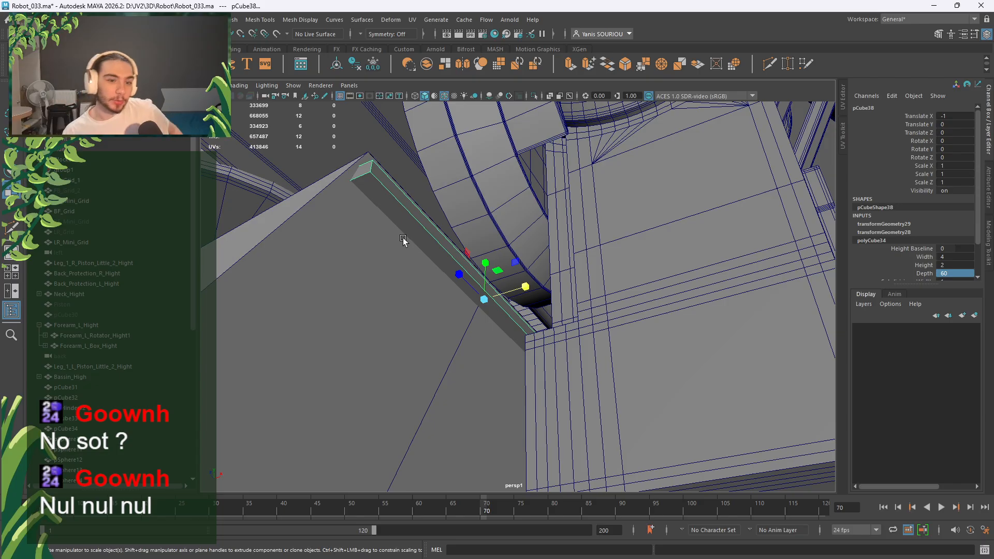
Put the bar into edge mode and pick the Multi-Cut tool.
right_click_drag(402, 221, 406, 200)
left_click(766, 68)
mouse_move(488, 222)
left_mouse_down("alt")
mouse_move(460, 212)
mouse_move(471, 230)
left_mouse_up("alt")
middle_click_drag(471, 230, 489, 249, "alt")
Insert several edge loops across the bar pCube38 with Multi-Cut.
left_click(478, 173, "ctrl")
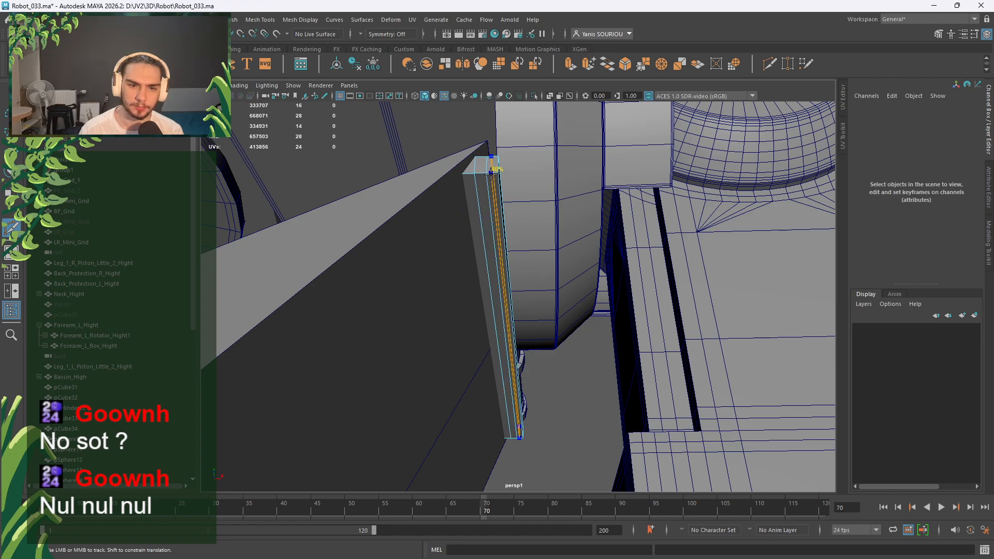
right_click_drag(493, 175, 504, 233, "alt")
middle_click_drag(505, 233, 518, 268, "alt")
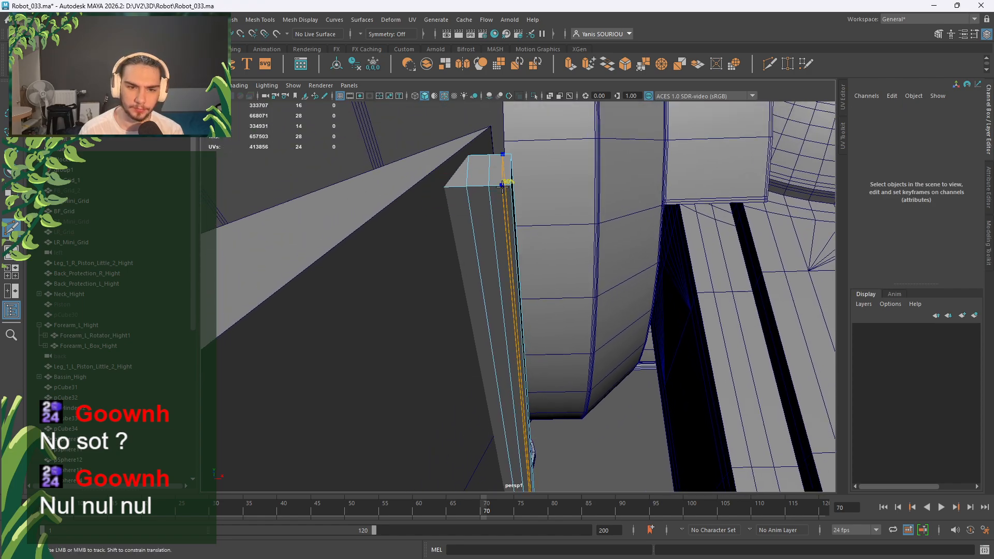
left_click(500, 189, "ctrl")
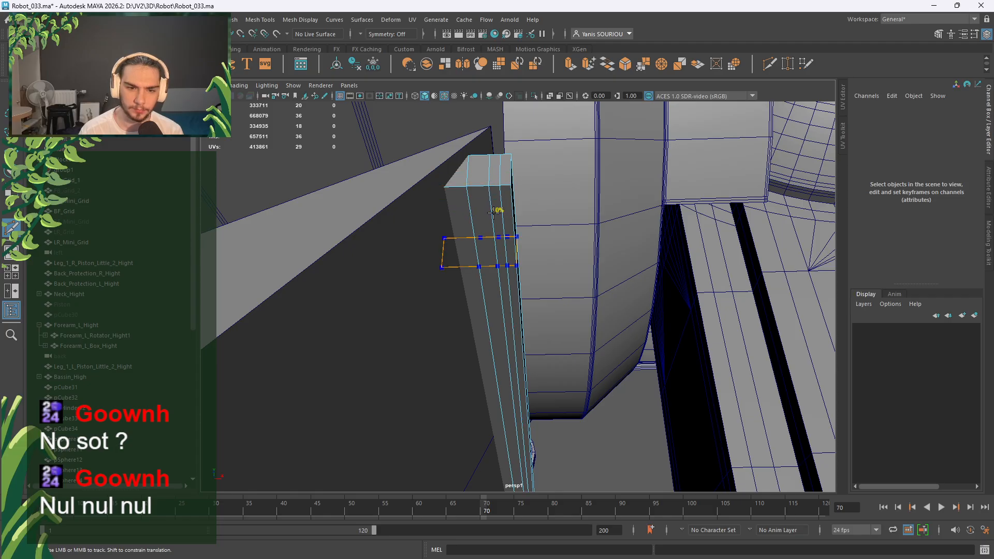
left_click(493, 212, "ctrl")
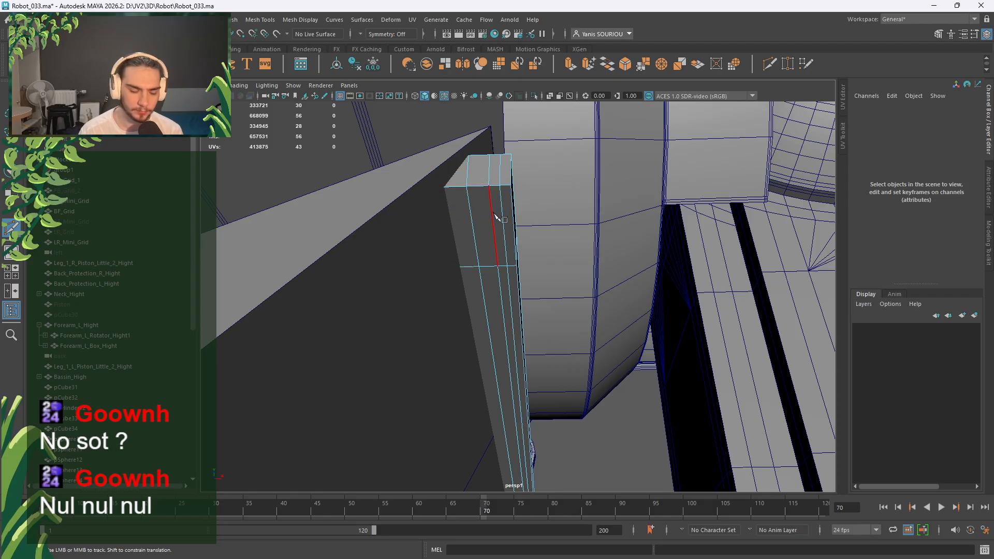
left_click(500, 311, "ctrl")
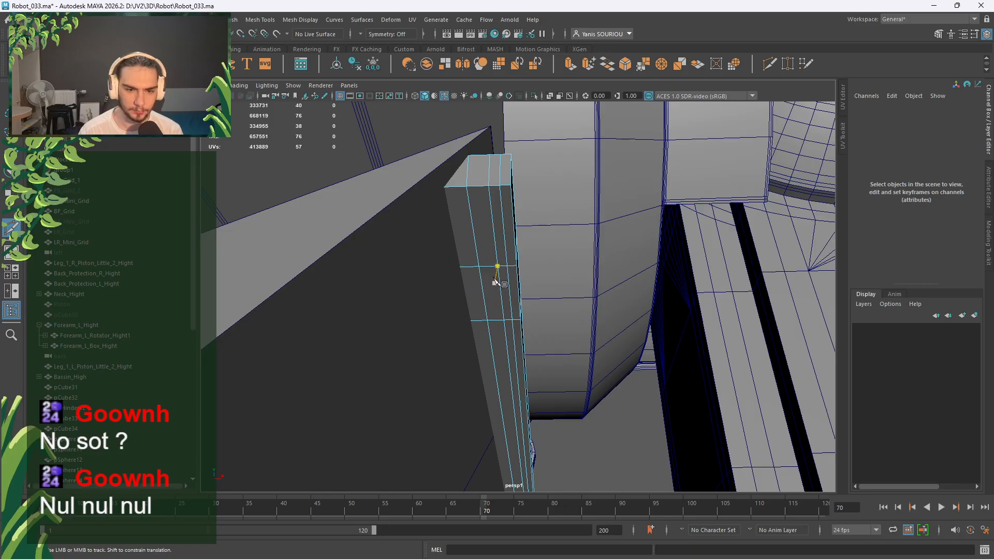
Select the two stray lengthwise edge loops and delete them.
right_click_drag(475, 246, 475, 220)
double_click(474, 221)
double_click(494, 221, "shift")
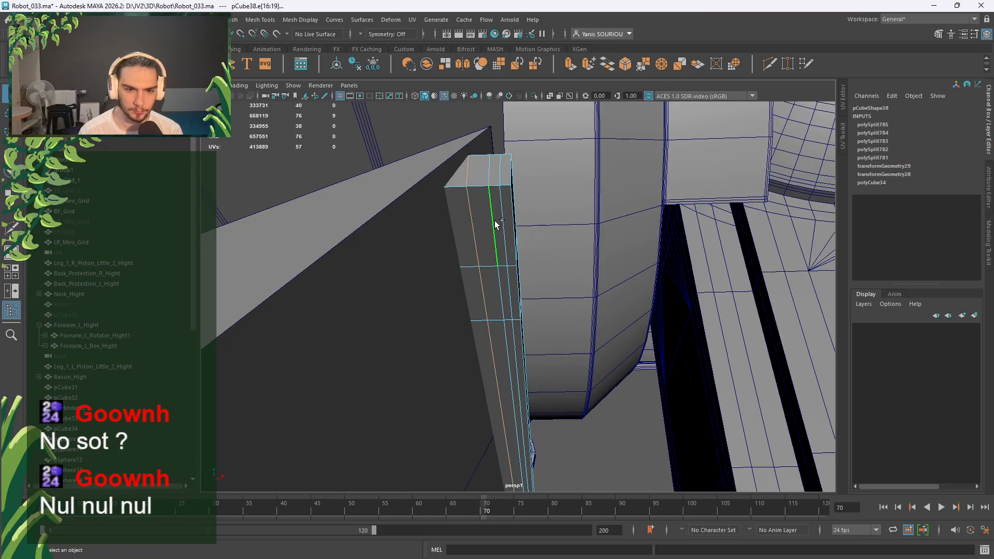
right_click(495, 222, "shift")
left_click(487, 229)
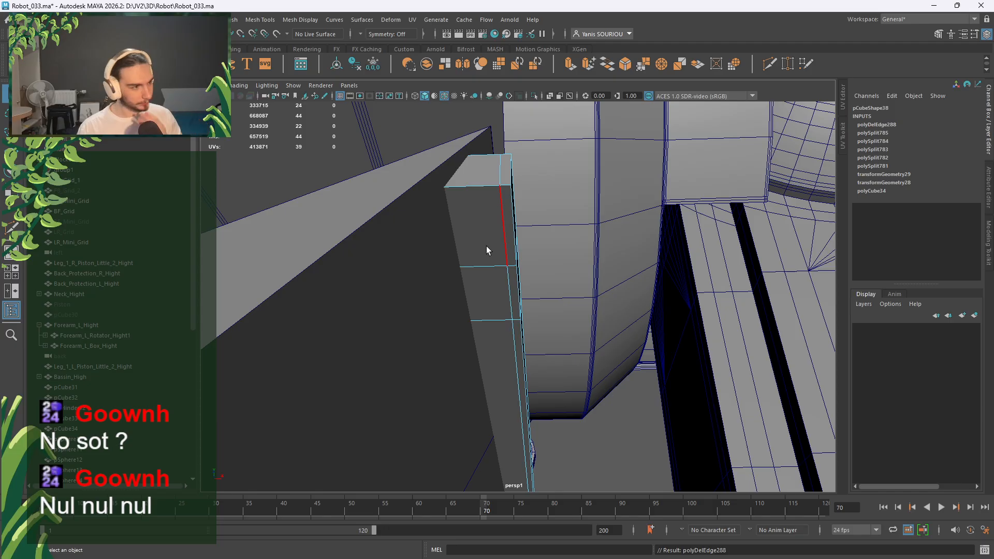
mouse_move(486, 247)
left_mouse_down("alt")
mouse_move(492, 290)
mouse_move(488, 264)
left_mouse_up("alt")
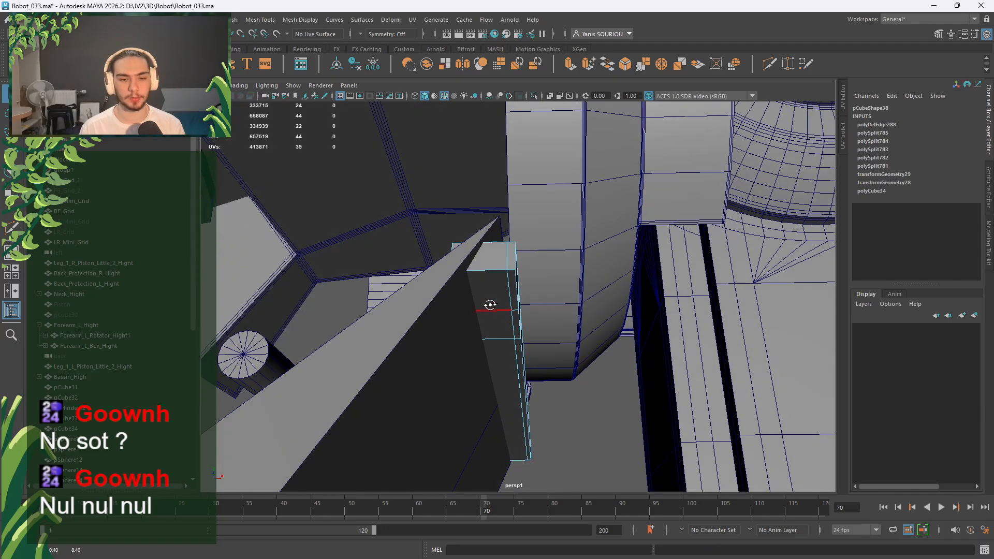
Create a new polygon cube and select pCube39 in the Outliner.
right_click_drag(488, 263, 536, 245)
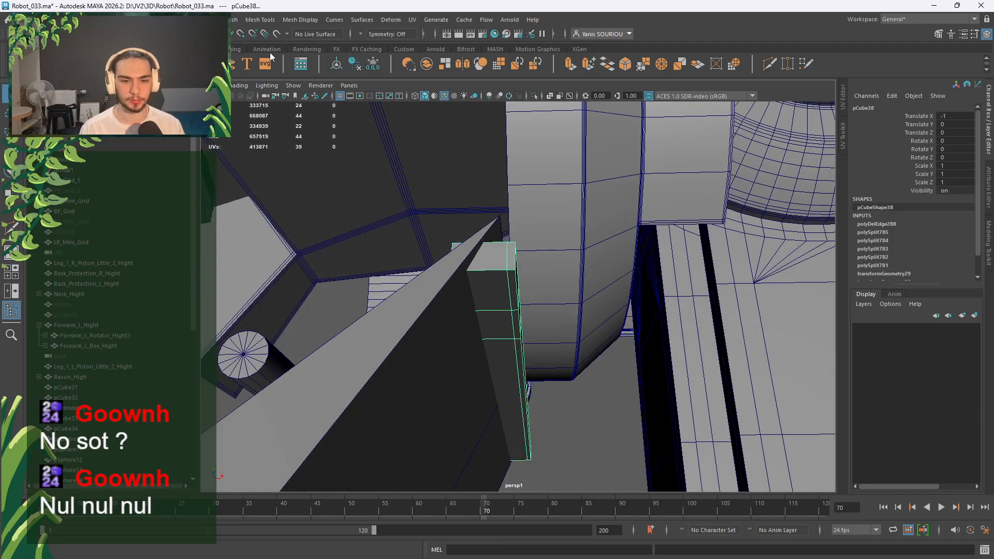
left_click(46, 64)
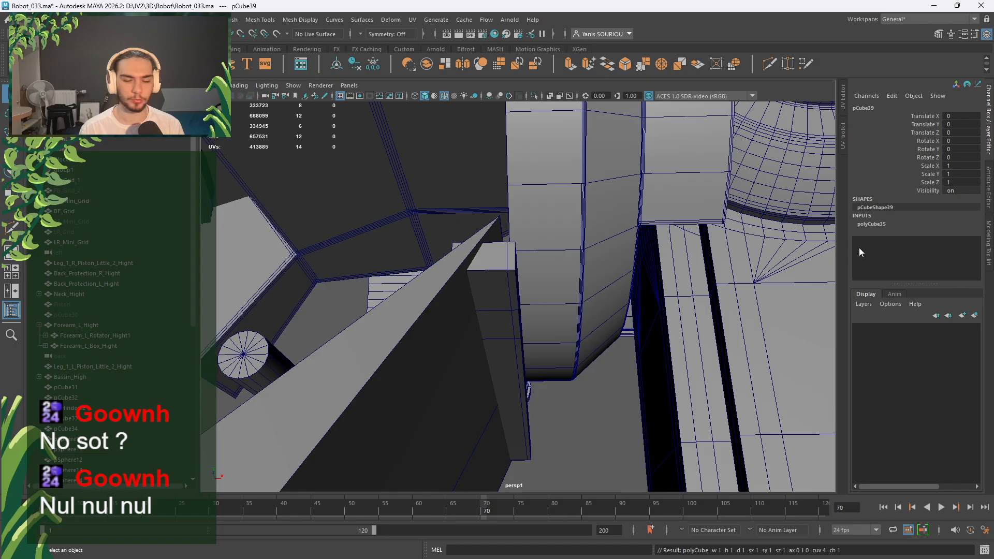
left_click(881, 224)
double_click(875, 225)
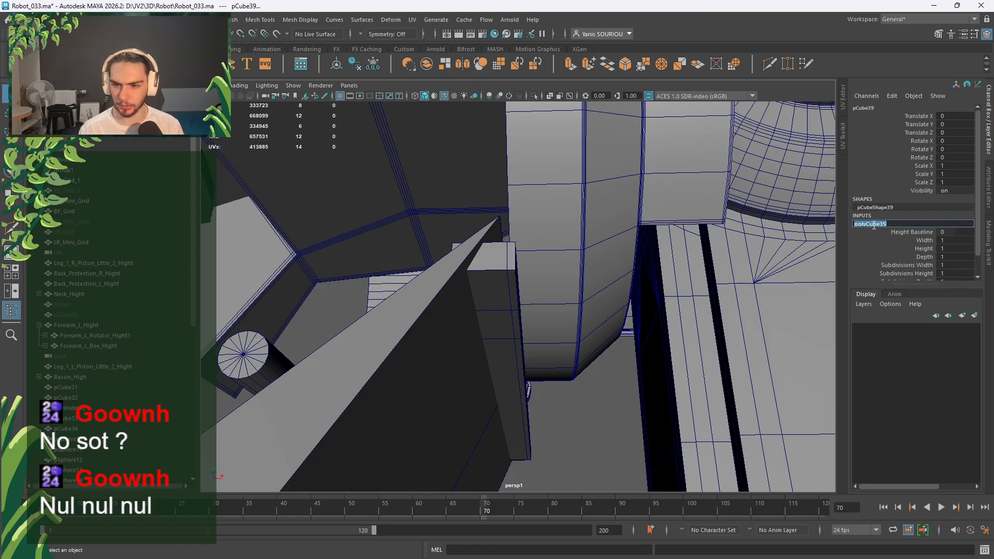
scroll(539, 278, "down", 10)
scroll(110, 329, "down", 9)
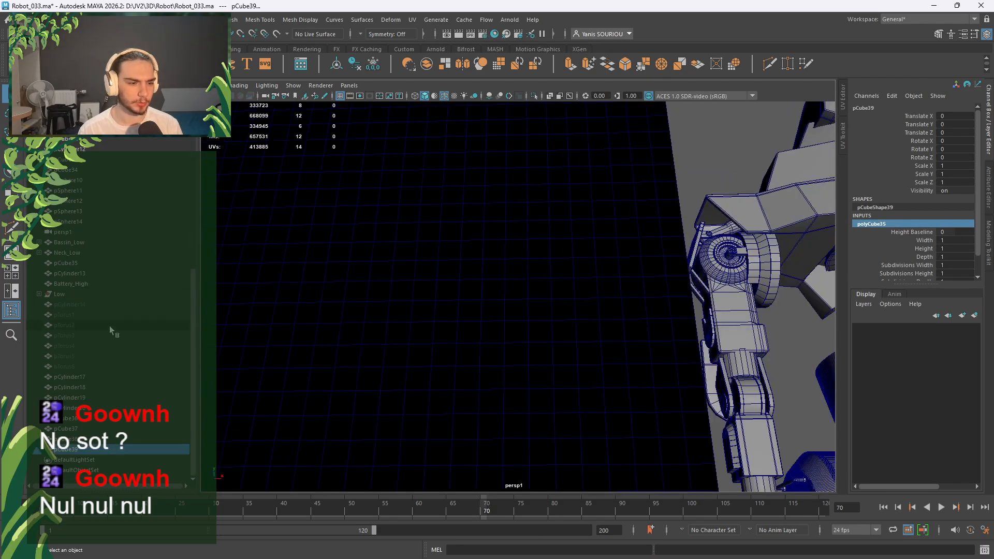
left_click(93, 450)
scroll(673, 315, "up", 10)
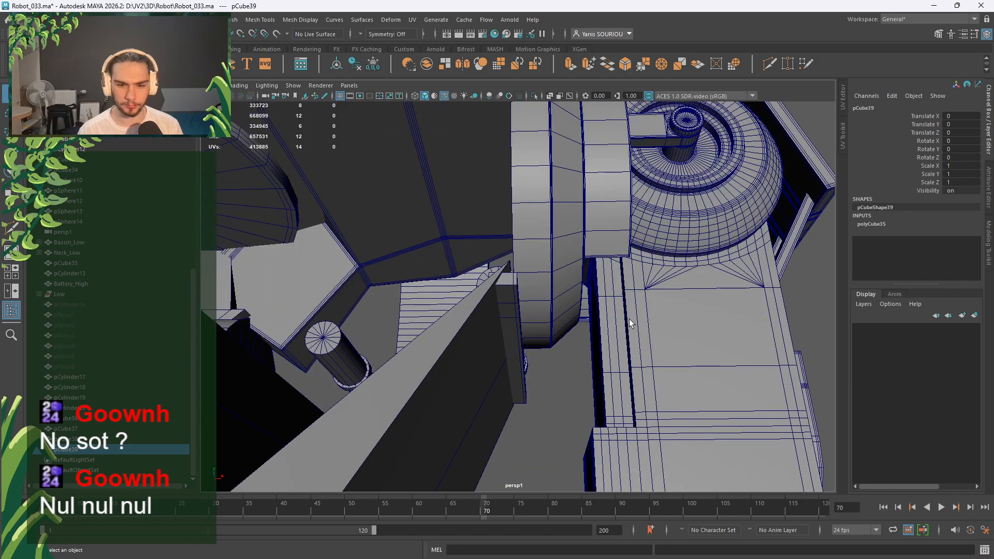
Point-snap pCube39 onto the bar's corner vertex at X 531, Y 432.391.
key("w")
key("v")
middle_click_drag(512, 259, 507, 241)
scroll(526, 290, "up", 5)
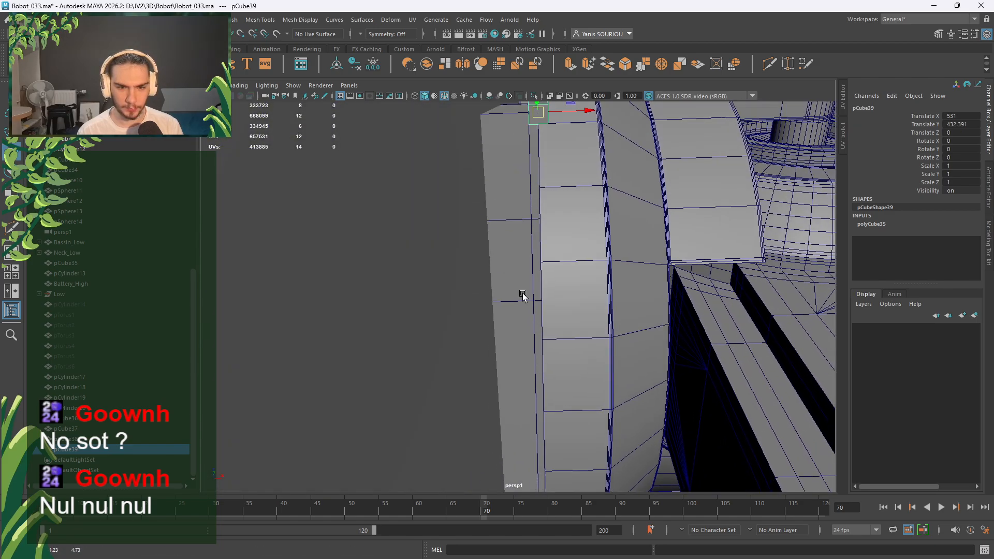
Snap an edge of the bar level with the small cube along one axis.
left_click(524, 329)
right_click_drag(533, 280, 543, 243)
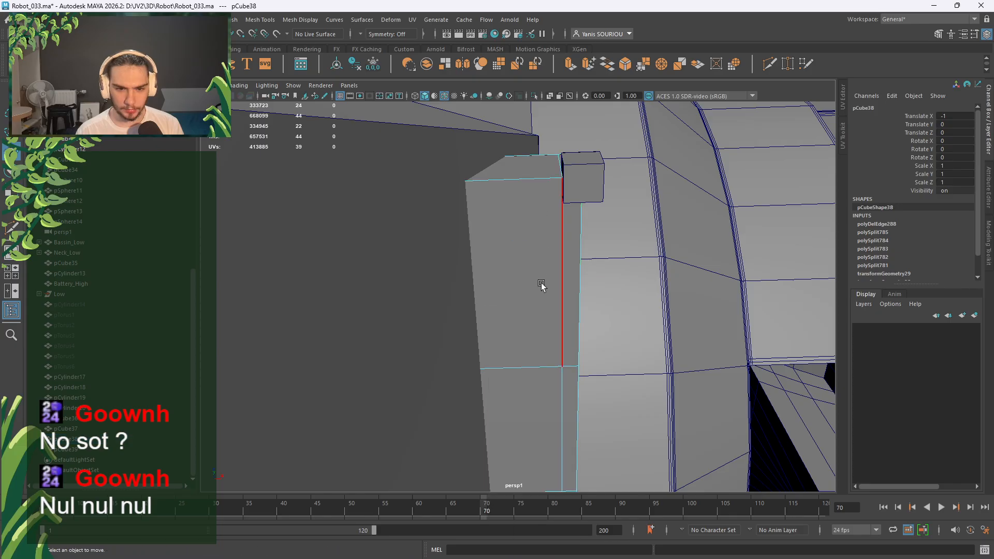
left_click(516, 368)
left_click(512, 307)
key("v")
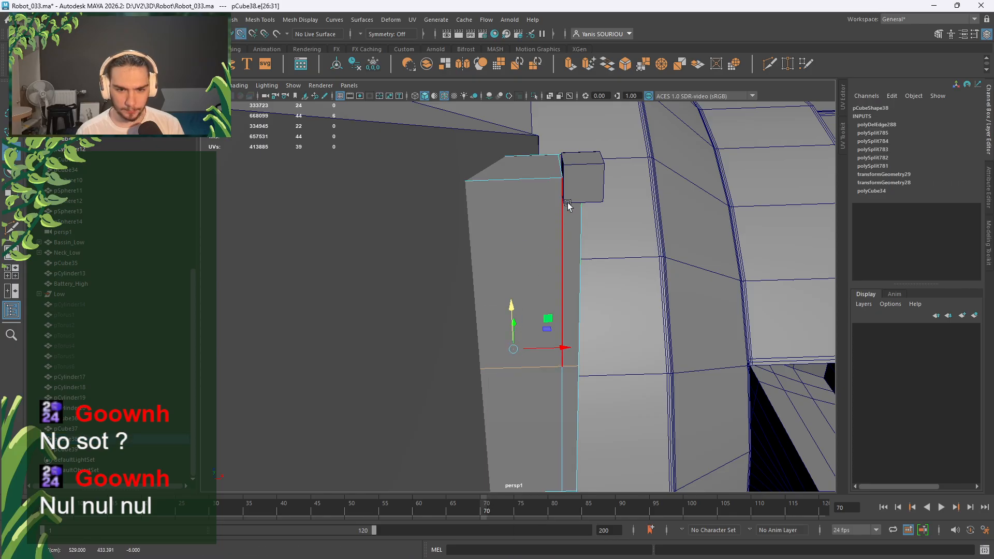
middle_click(567, 202)
scroll(538, 231, "down", 3)
left_click_drag(538, 233, 433, 269, "alt")
Point-snap the small cube to the bar's far end.
right_click_drag(432, 249, 468, 220)
left_click(365, 350)
left_click_drag(528, 369, 571, 389, "alt")
scroll(582, 391, "down", 4)
key("v")
middle_click(643, 191)
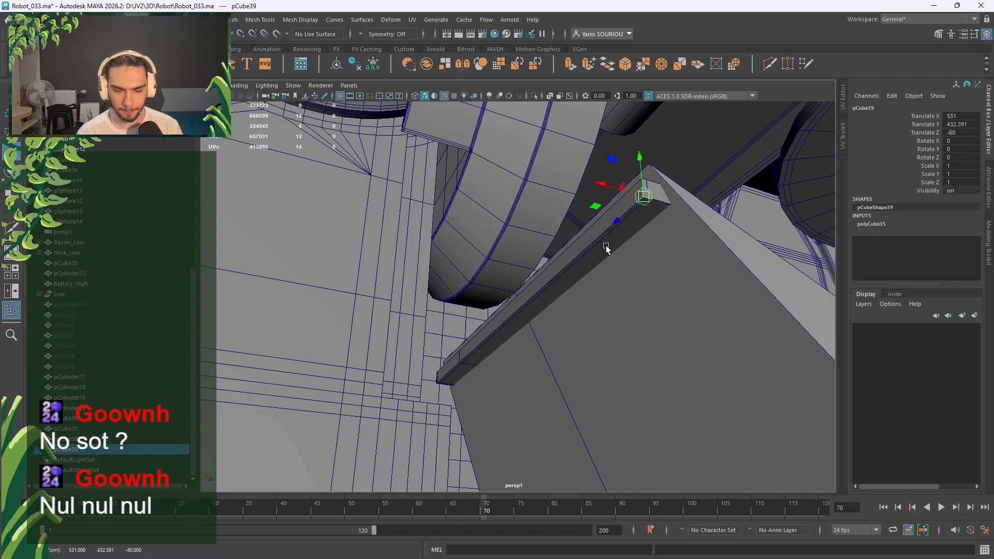
Snap the bar's end edge loop along Z to the small cube.
left_click(471, 362)
right_click_drag(470, 363, 479, 224)
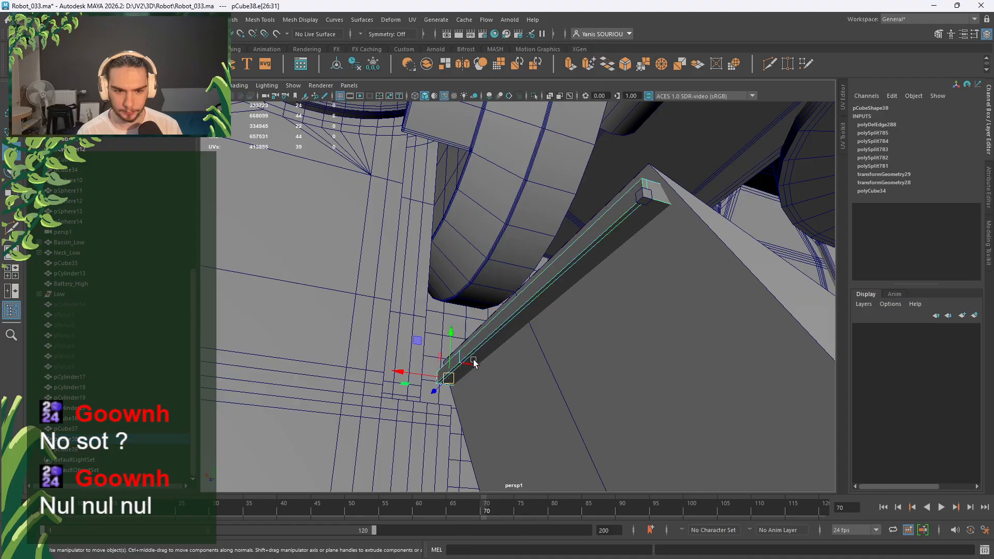
left_click(473, 362)
double_click(473, 363)
left_click_drag(474, 363, 517, 362, "alt")
left_click(436, 398)
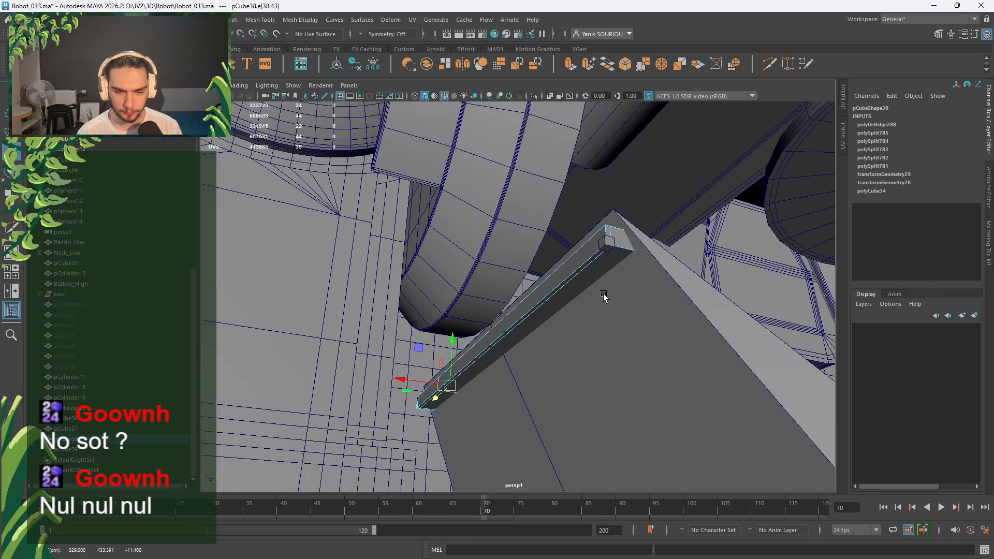
scroll(616, 280, "up", 4)
middle_click(820, 126)
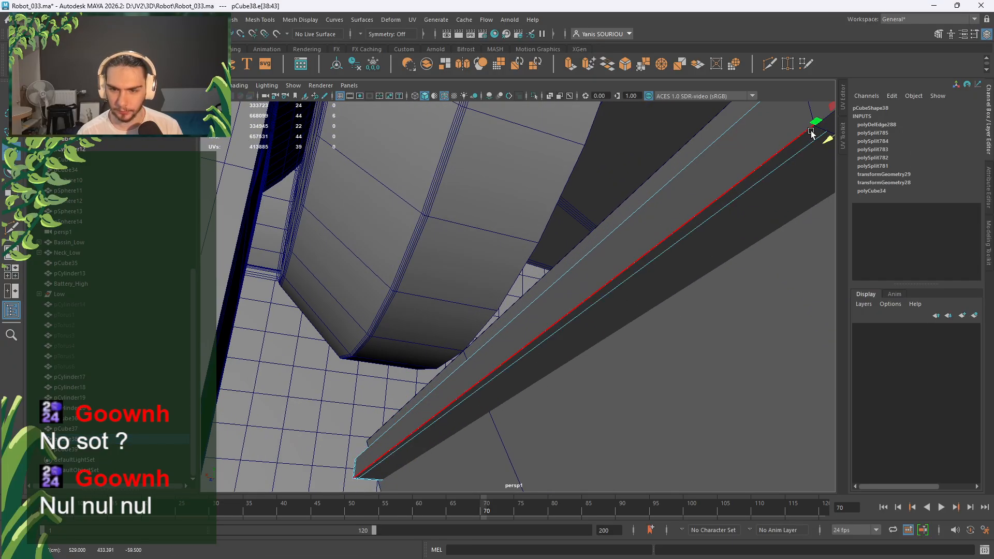
left_click_drag(783, 193, 756, 195, "alt")
scroll(658, 226, "down", 2)
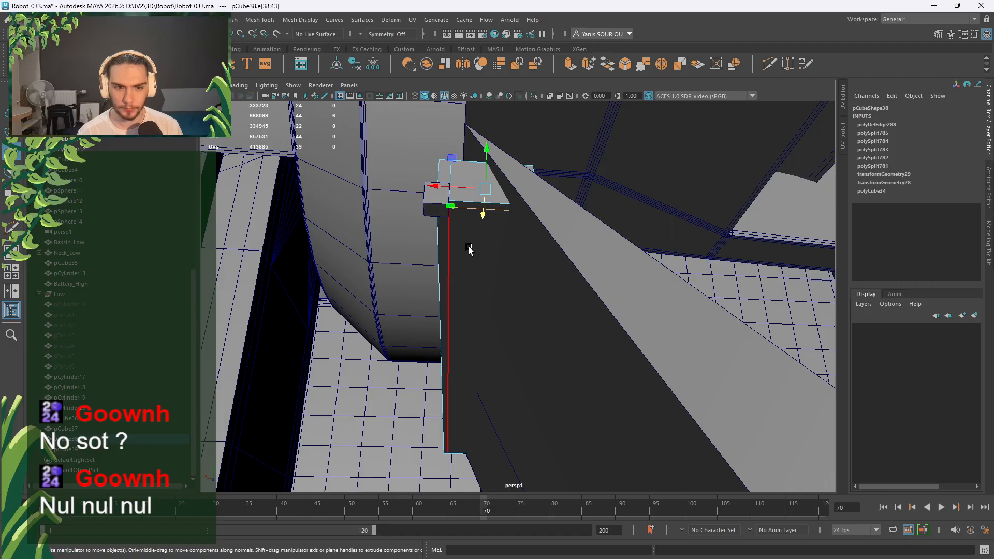
Delete the leftover cube pCube39, then select pCube38 and orbit around it.
right_click_drag(469, 262, 505, 203)
left_click(432, 201)
key("Delete")
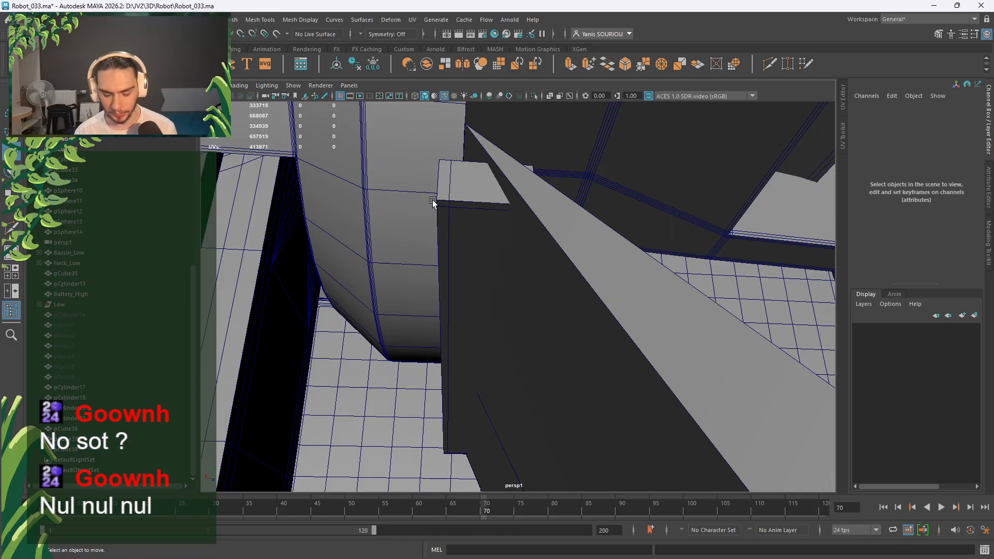
left_click(479, 248)
left_click_drag(479, 248, 435, 275, "alt")
right_click_drag(401, 269, 426, 209)
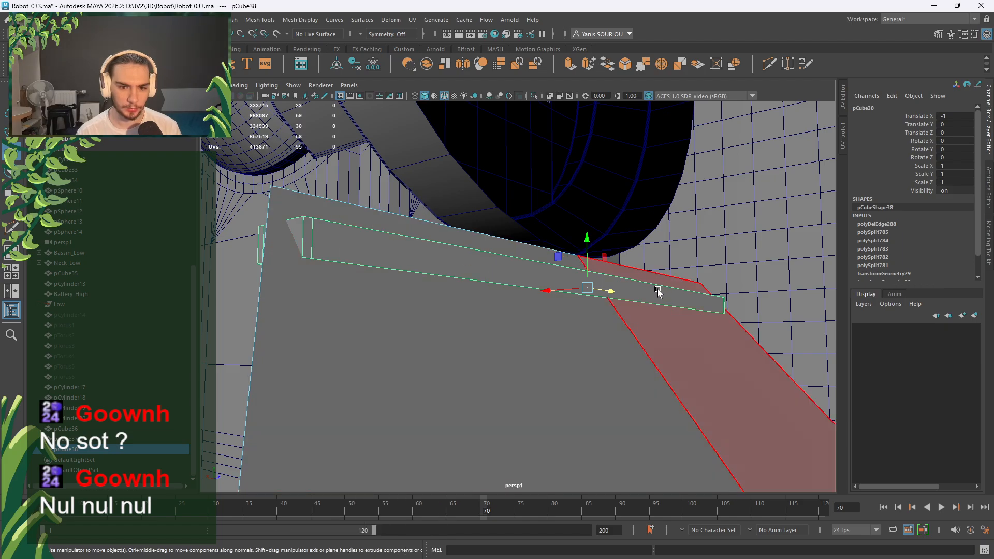
Select the long edge bar pCube38 and switch it to face selection.
left_click(667, 283)
scroll(271, 312, "down", 10)
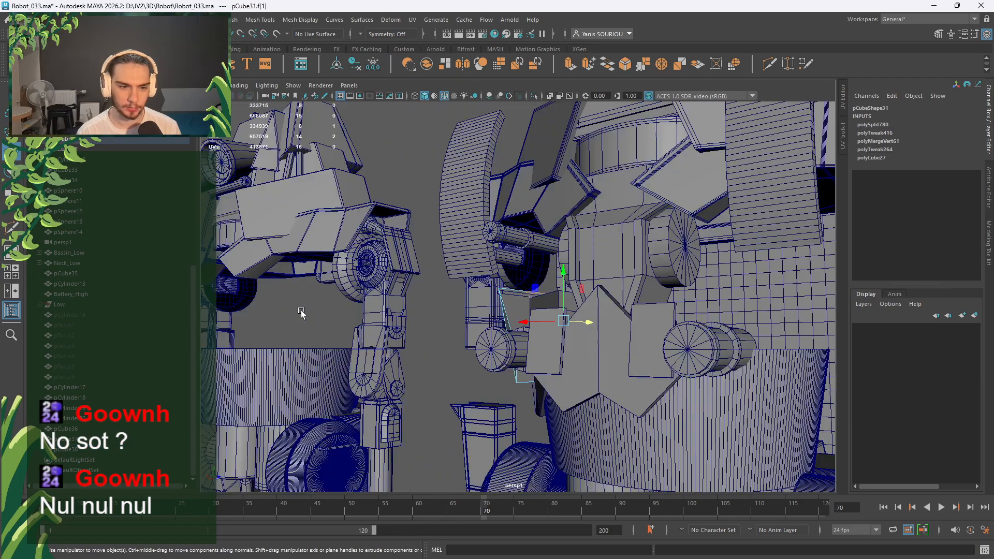
left_click(442, 321)
right_click_drag(441, 263, 492, 249)
scroll(499, 282, "up", 5)
left_click(514, 291)
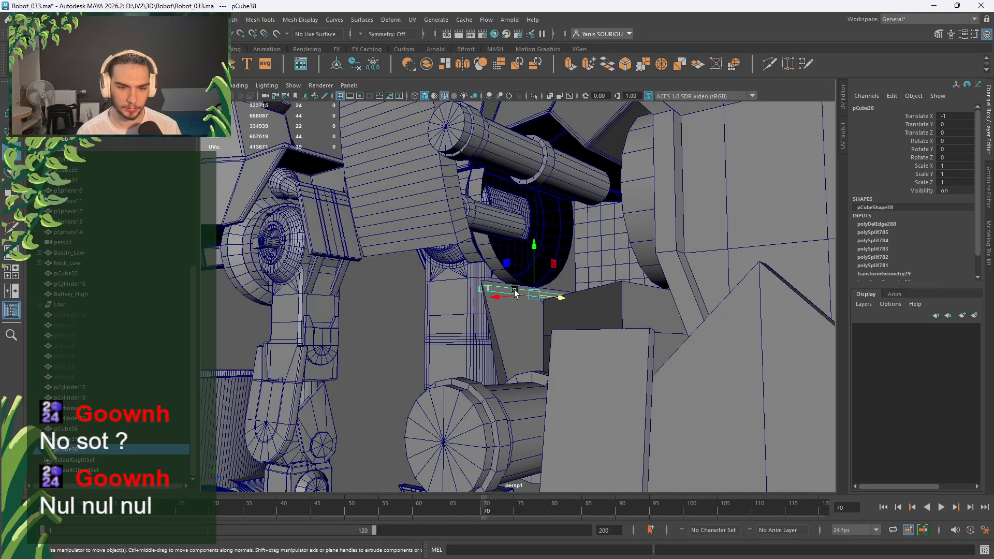
right_click_drag(384, 262, 387, 291)
scroll(490, 290, "up", 5)
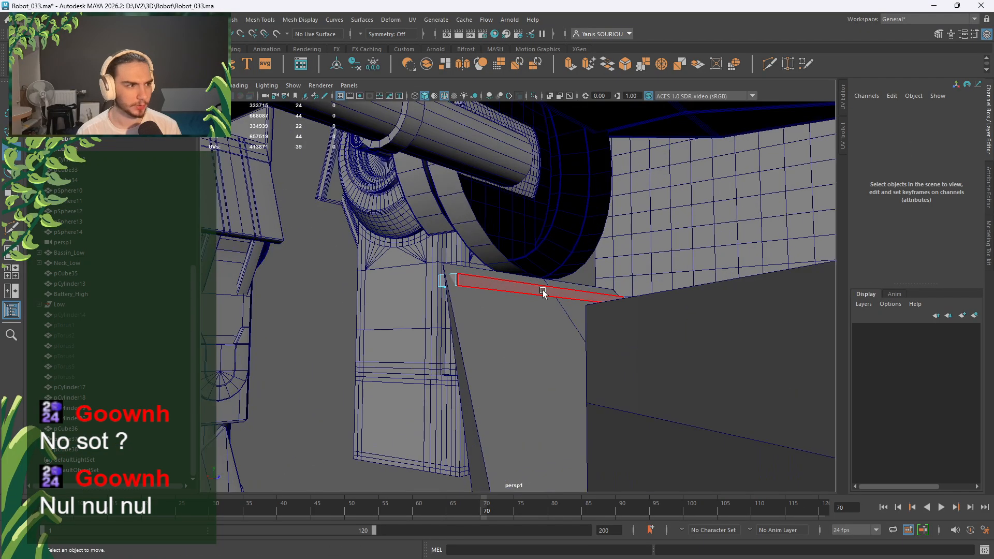
left_click_drag(543, 293, 500, 312, "alt")
scroll(499, 312, "up", 4)
Delete the bar's small end face, long face and other end face.
left_click(372, 351)
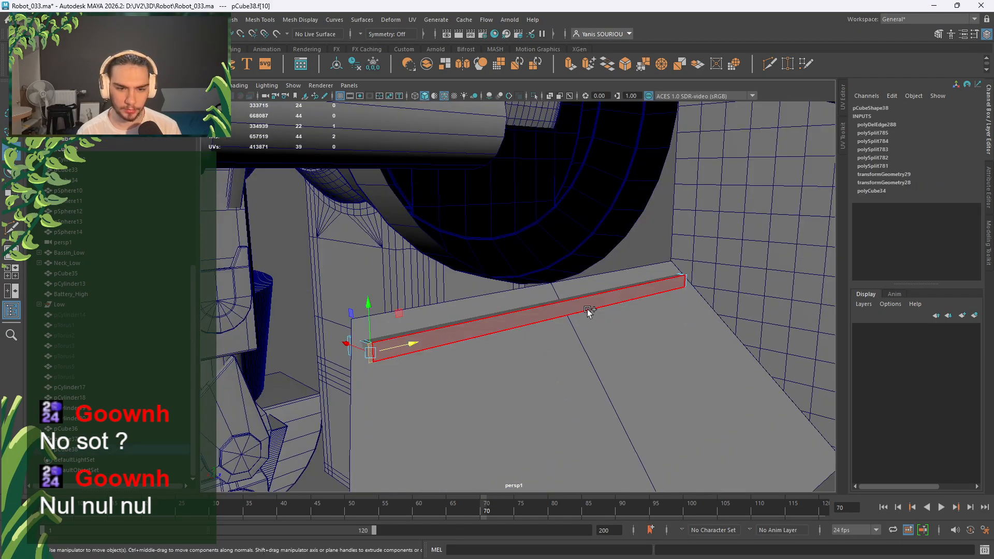
left_click(587, 310, "shift")
scroll(719, 288, "up", 4)
left_click_drag(719, 287, 697, 298, "alt")
left_click_drag(576, 315, 644, 310, "alt")
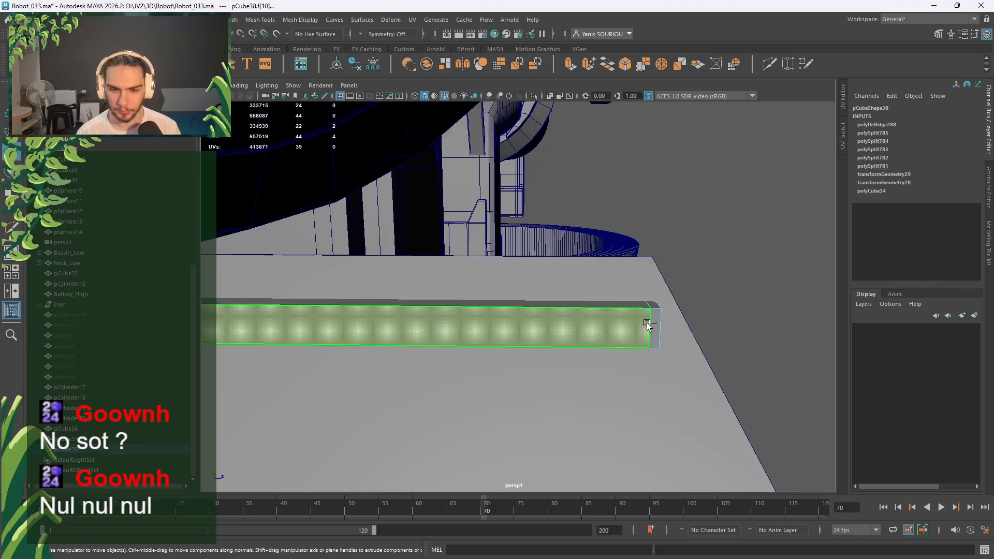
left_click(655, 325, "shift")
key("Delete")
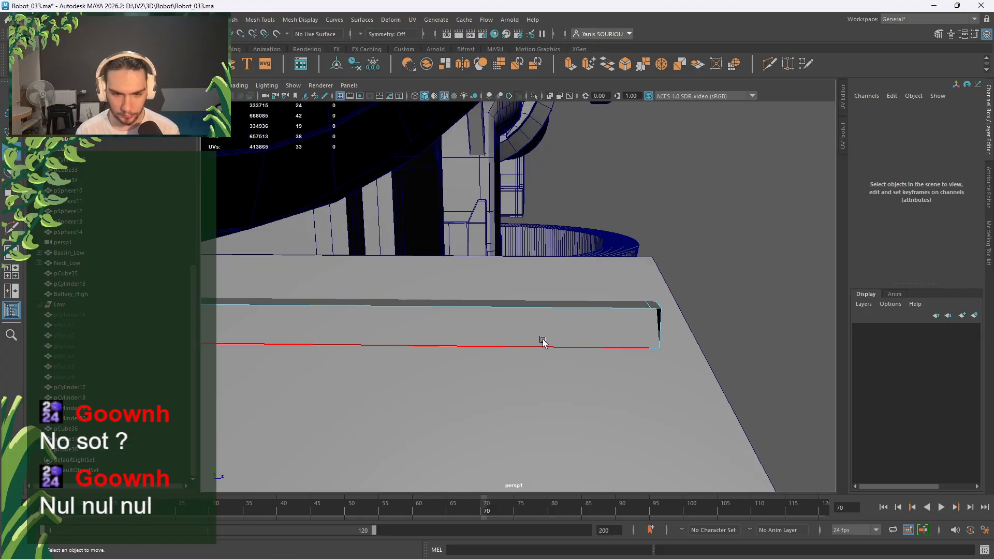
Extrude a face along the bar into a new section and select its end face.
left_click(577, 335)
left_click_drag(577, 334, 548, 323, "alt")
key("ctrl+e")
left_click(547, 324)
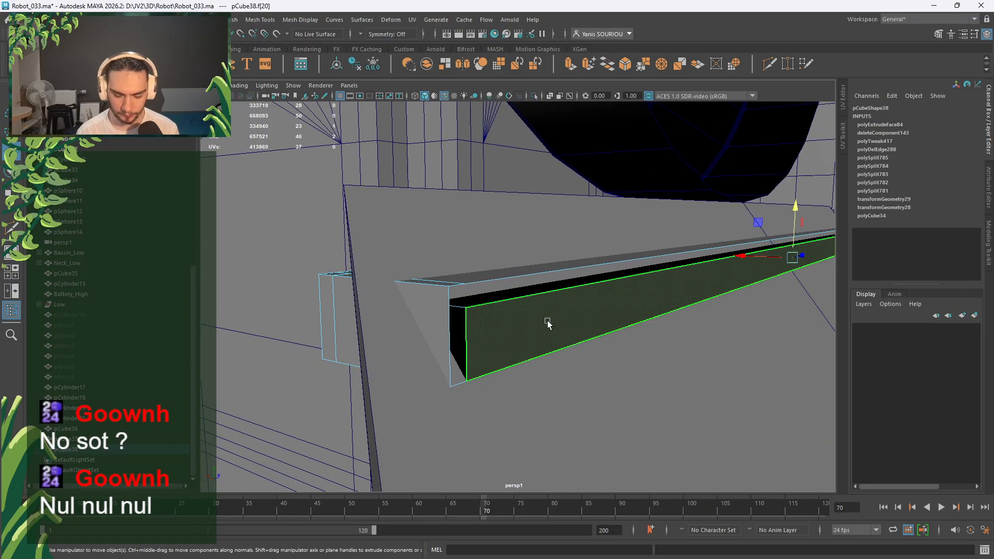
Delete the extruded end face and inspect the notch left in the bar.
key("Delete")
left_click_drag(486, 350, 654, 292, "alt")
middle_click_drag(655, 292, 438, 310, "alt")
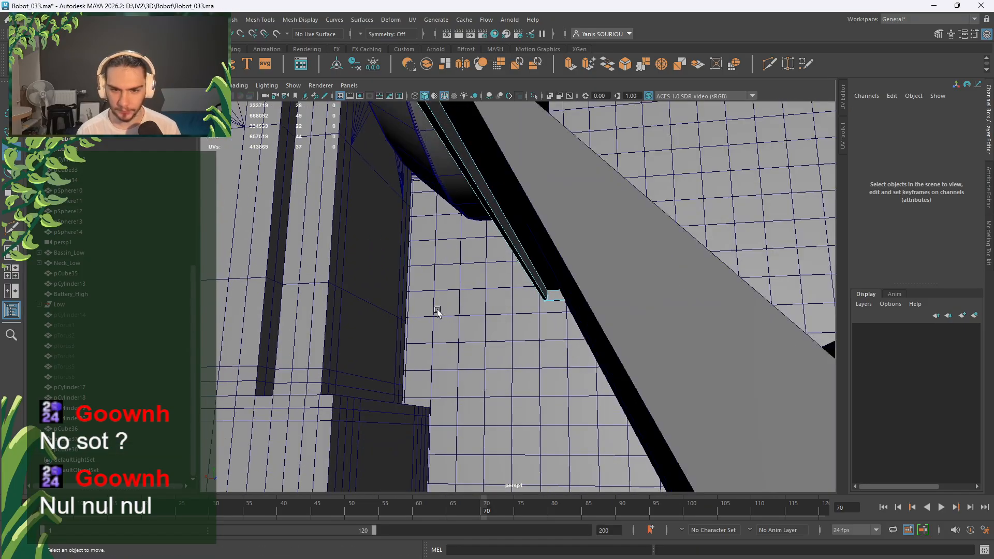
left_click_drag(544, 309, 526, 330, "alt")
Return the bar to object selection and go to the back orthographic view.
right_click_drag(519, 212, 556, 179)
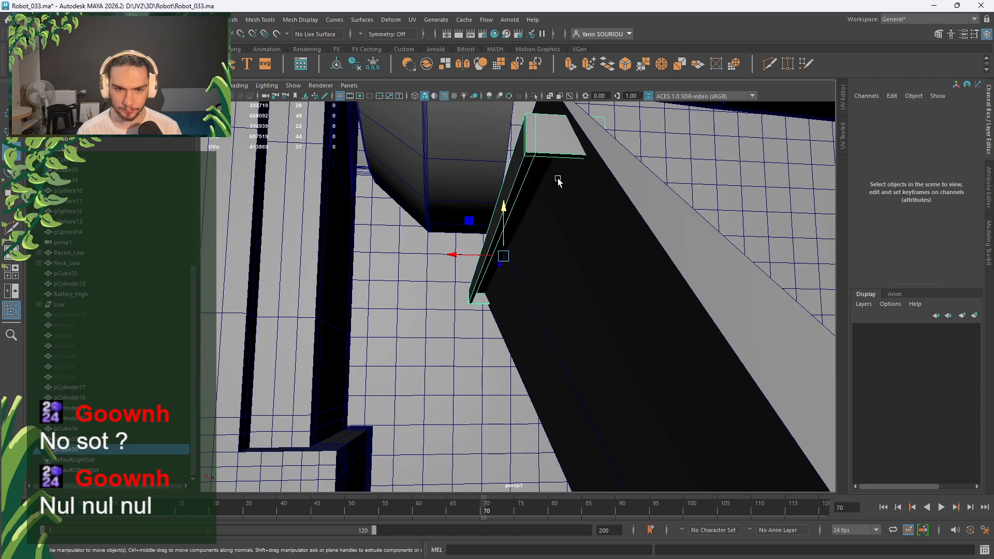
left_click_drag(552, 258, 492, 255, "alt")
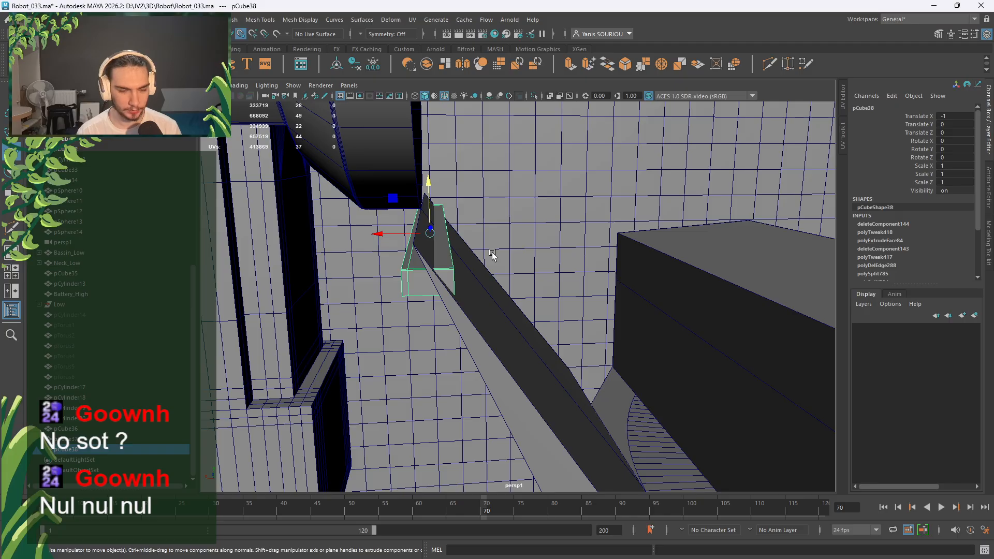
key("space")
key("space")
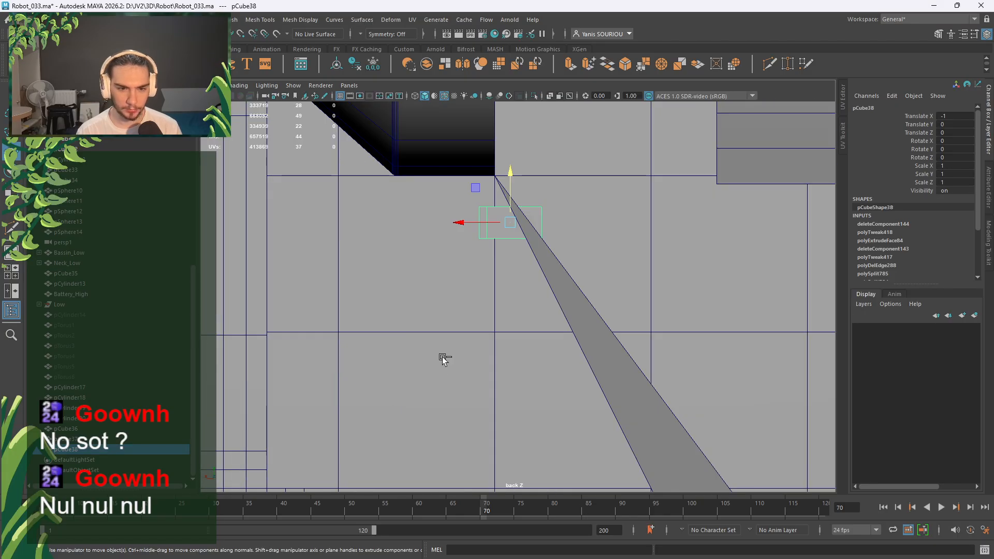
Trial-duplicate the bar, slide the copy down the slope, then undo the extra copy.
key("ctrl+d")
middle_click_drag(506, 202, 520, 202)
left_click_drag(528, 201, 515, 247)
key("ctrl+d")
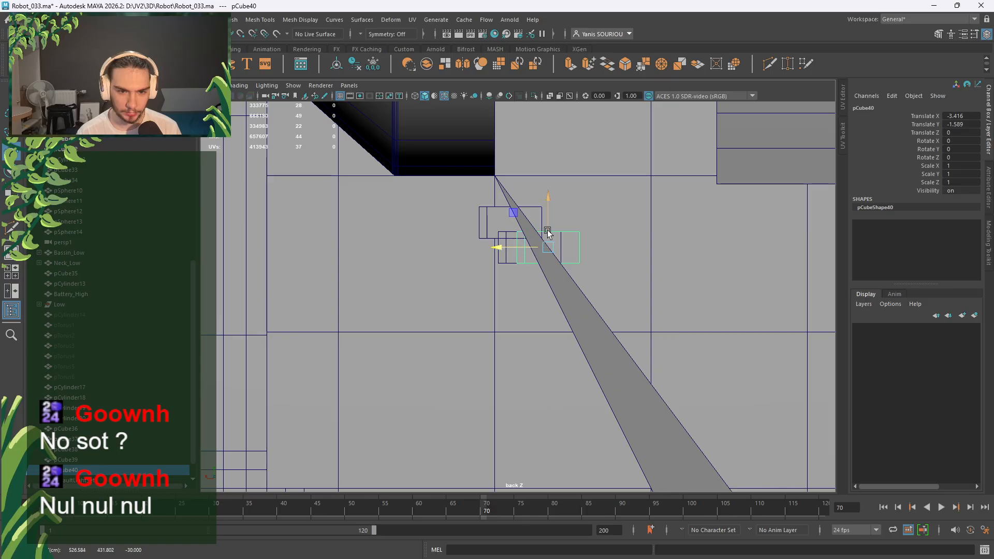
key("ctrl+z")
key("ctrl+z")
key("ctrl+z")
key("ctrl+z")
key("ctrl+z")
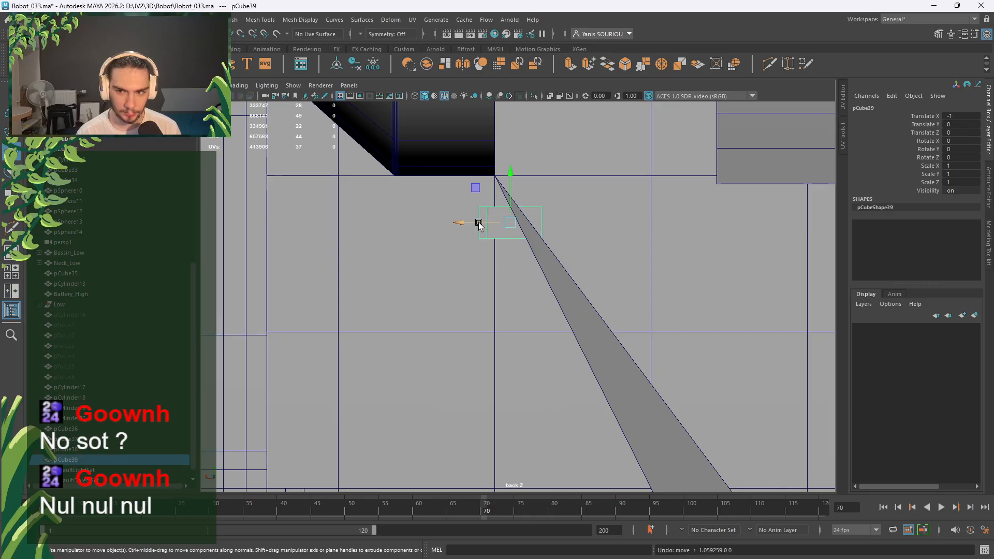
key("ctrl+z")
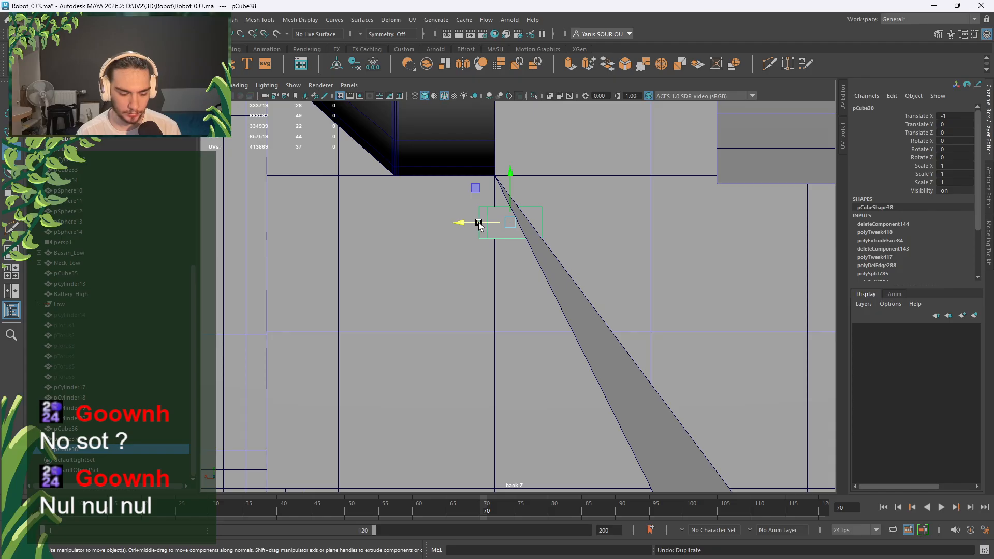
Make and shift another trial copy down the slope, then undo all of it.
key("ctrl+d")
left_click_drag(478, 224, 533, 231)
key("ctrl+d")
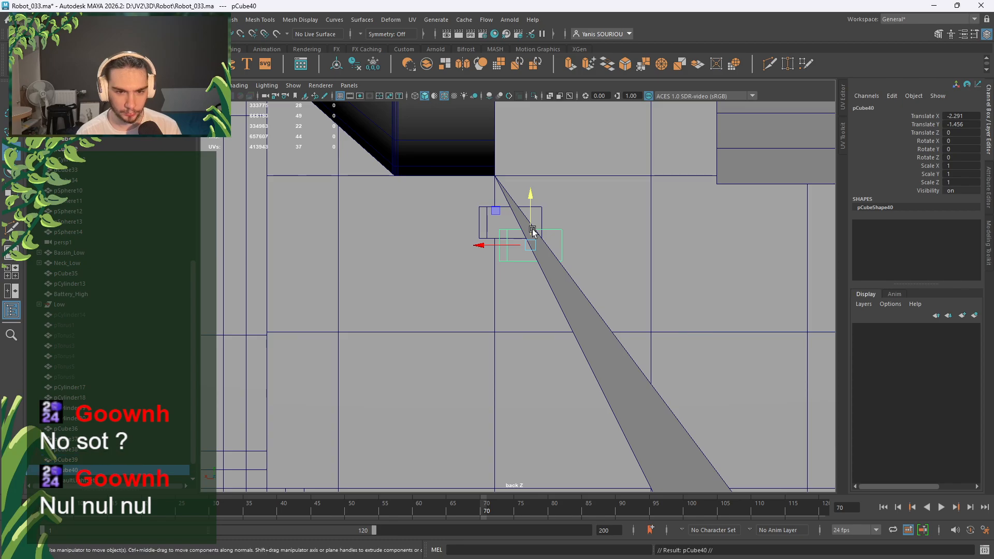
key("ctrl+z")
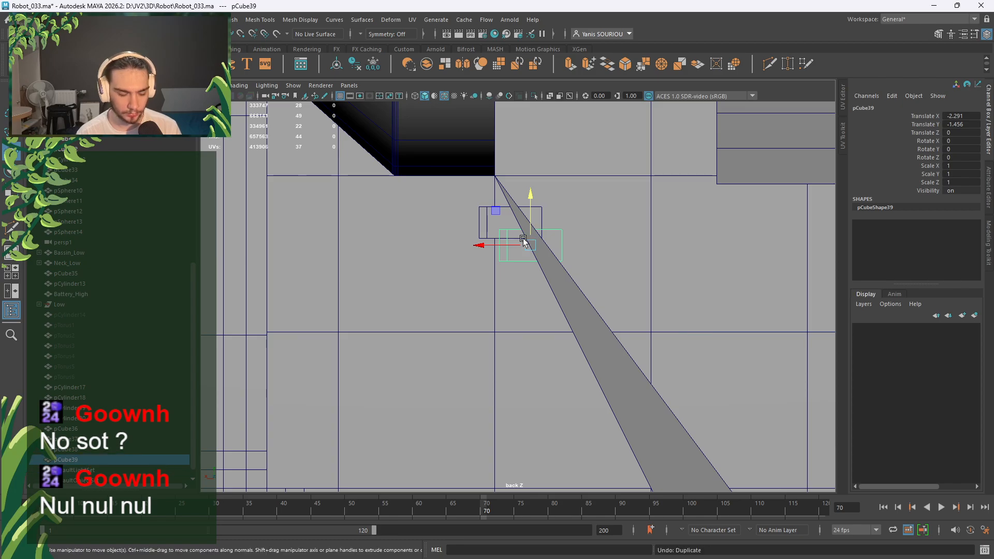
key("ctrl+z")
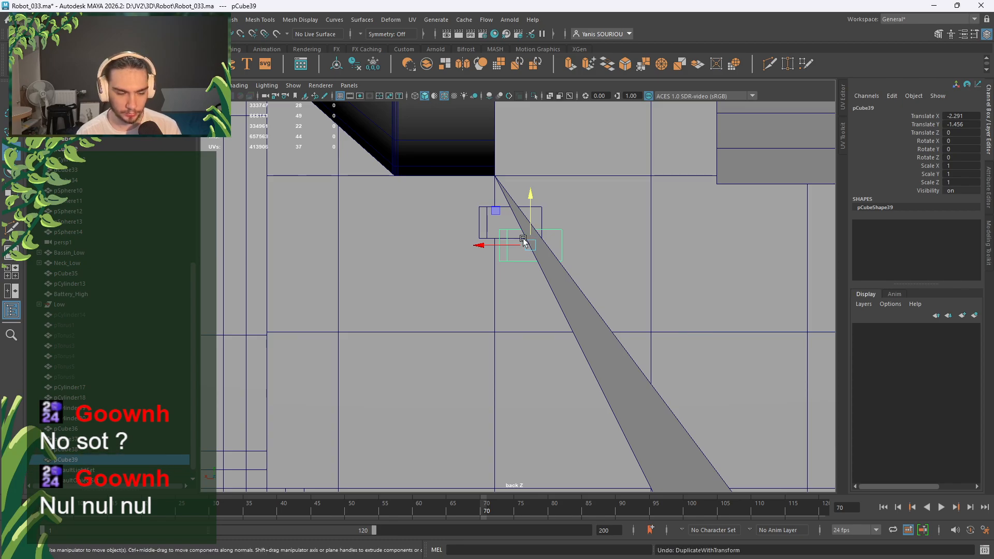
key("ctrl+z")
key("ctrl+z")
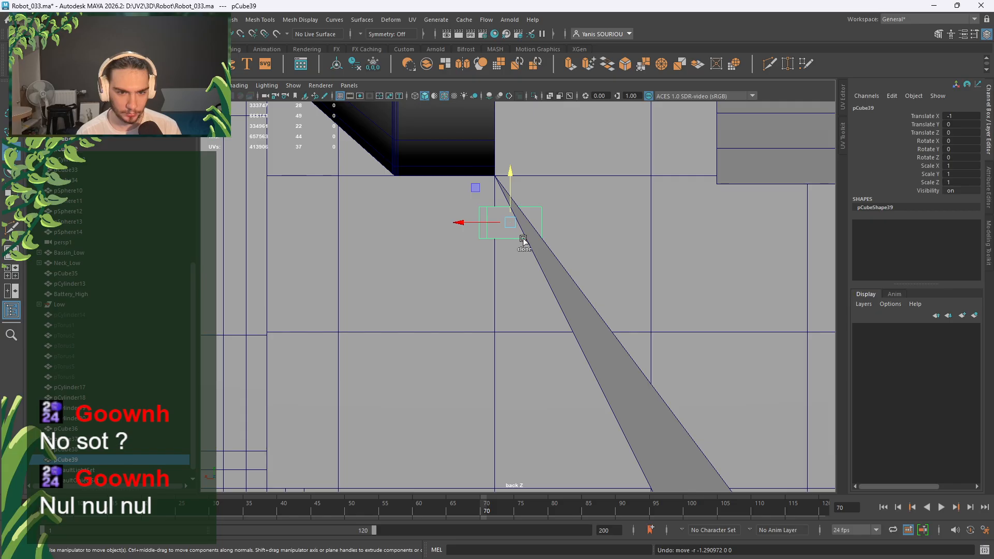
key("ctrl+z")
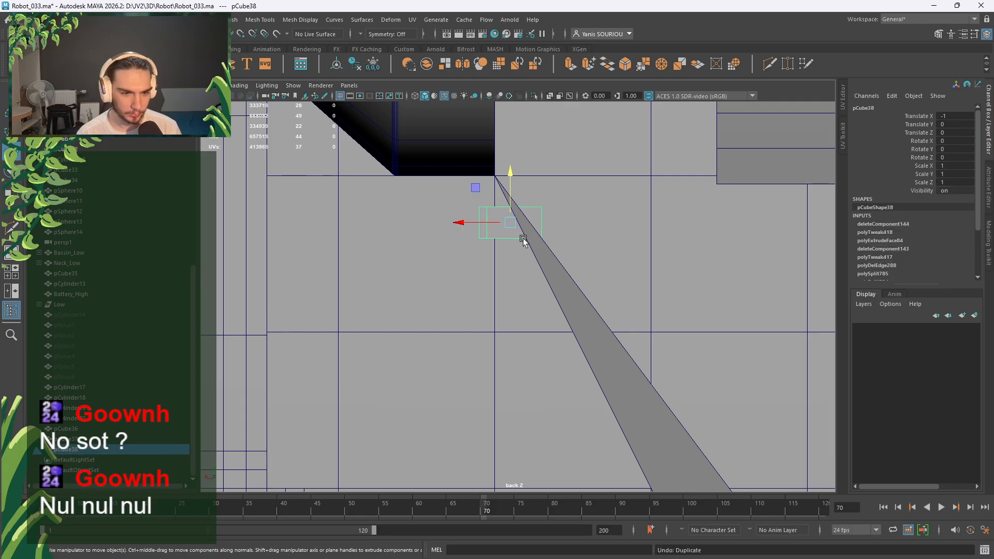
Try an offset copy repeated with Shift+D, then undo the copies and the duplicate.
key("ctrl+d")
left_click_drag(487, 223, 495, 247)
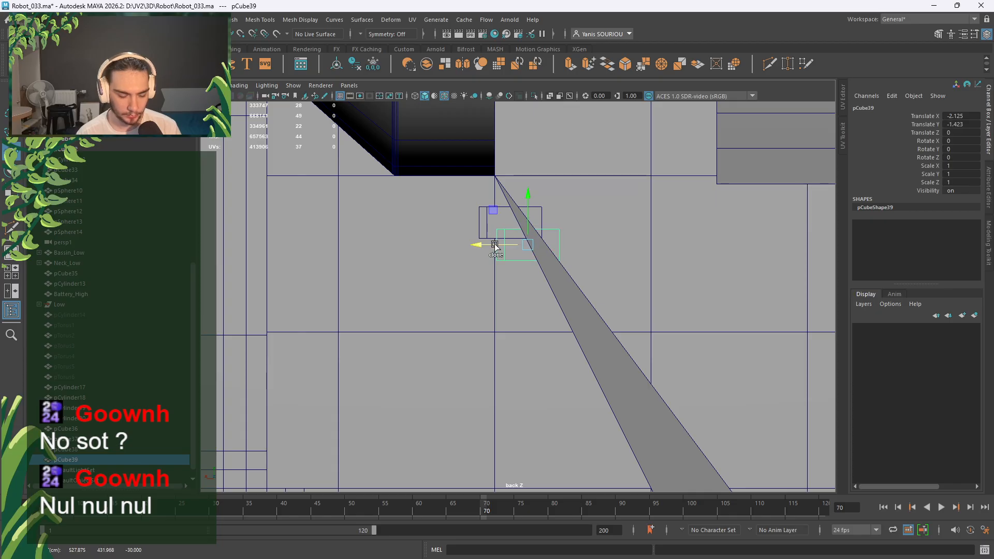
key("shift+d")
key("shift+d")
key("shift+d")
key("shift+d")
key("shift+d")
key("shift+d")
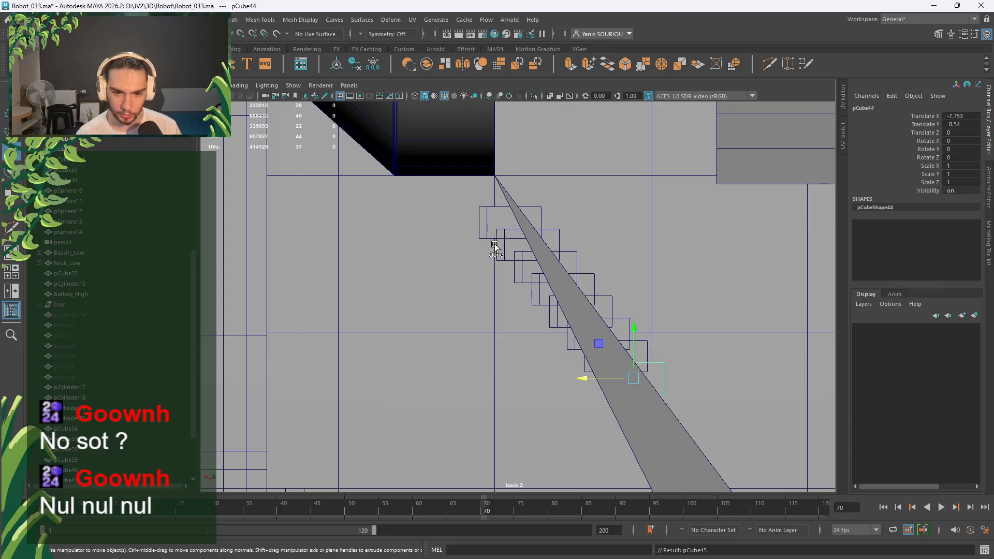
key("ctrl+z")
key("ctrl+z")
key("ctrl+z")
key("ctrl+z")
key("ctrl+z")
key("ctrl+z")
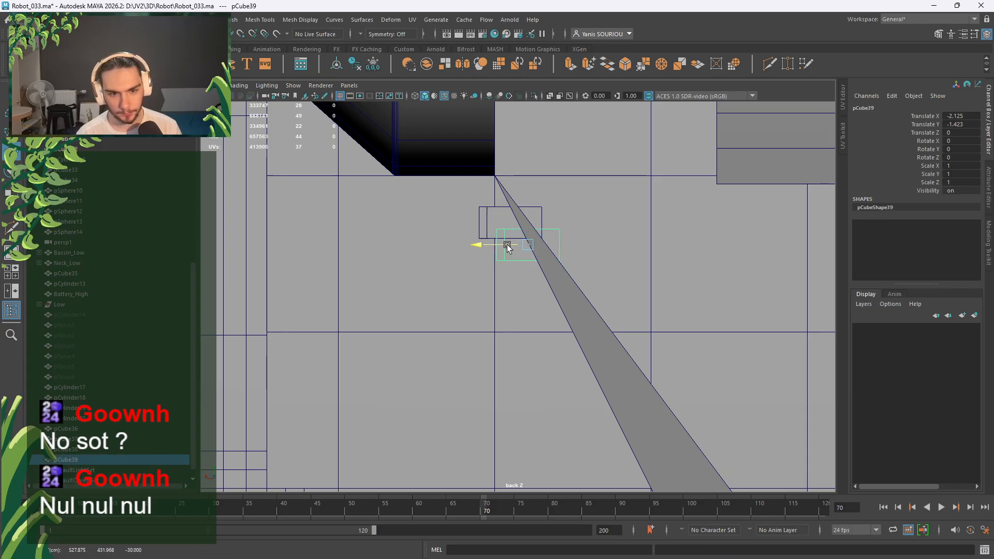
left_click_drag(506, 244, 502, 246)
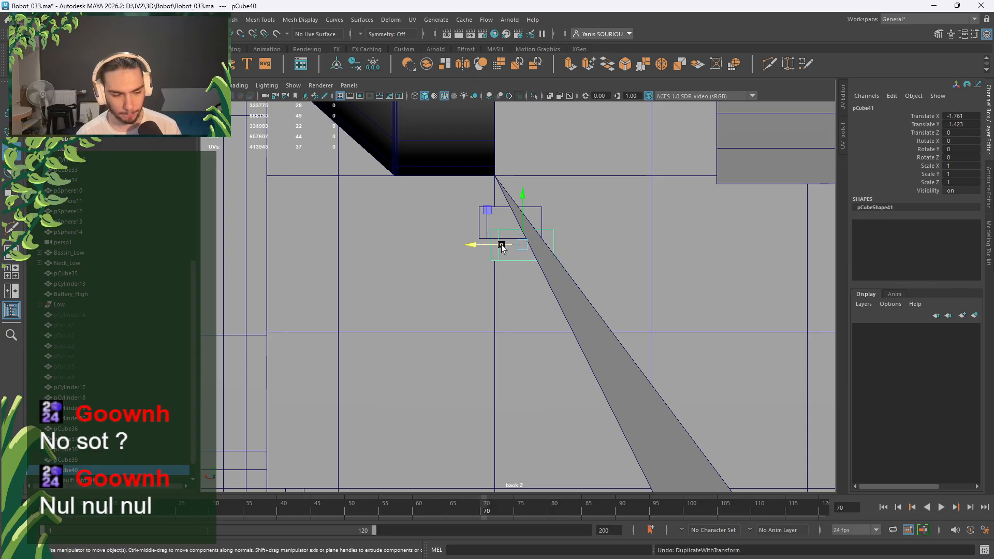
key("ctrl+z")
key("ctrl+z")
key("ctrl+z")
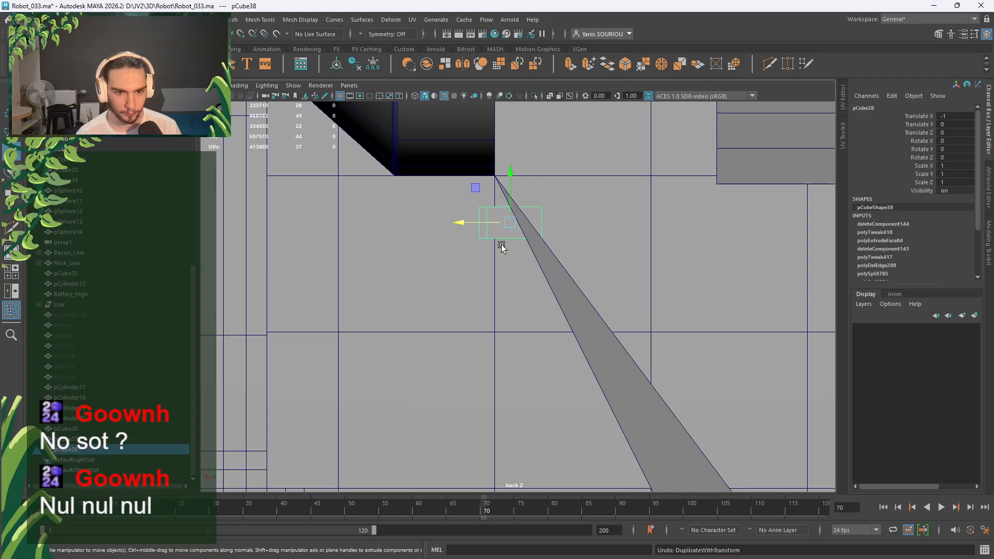
key("ctrl+z")
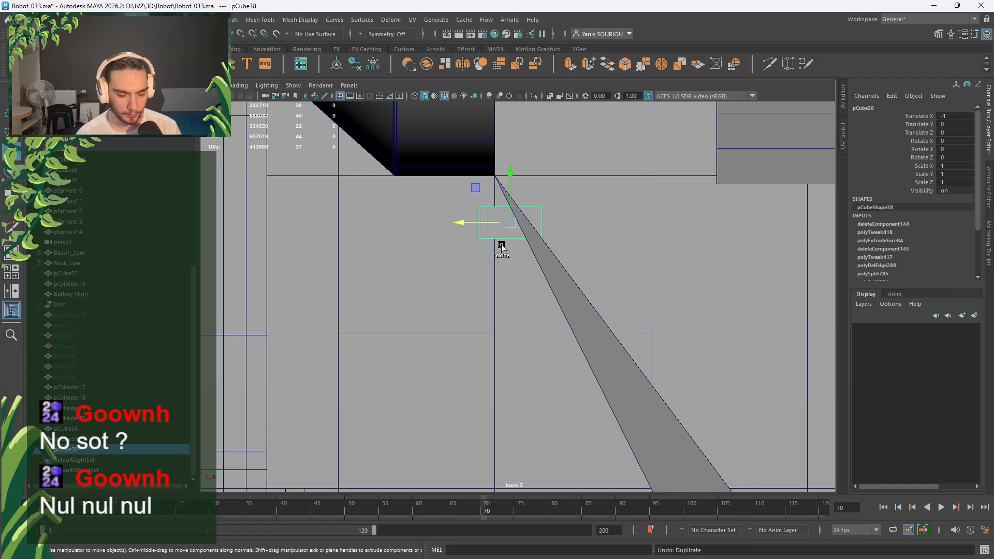
Drop a duplicate lower on the slope and undo the extra copied box.
key("ctrl+d")
left_click_drag(512, 193, 488, 240)
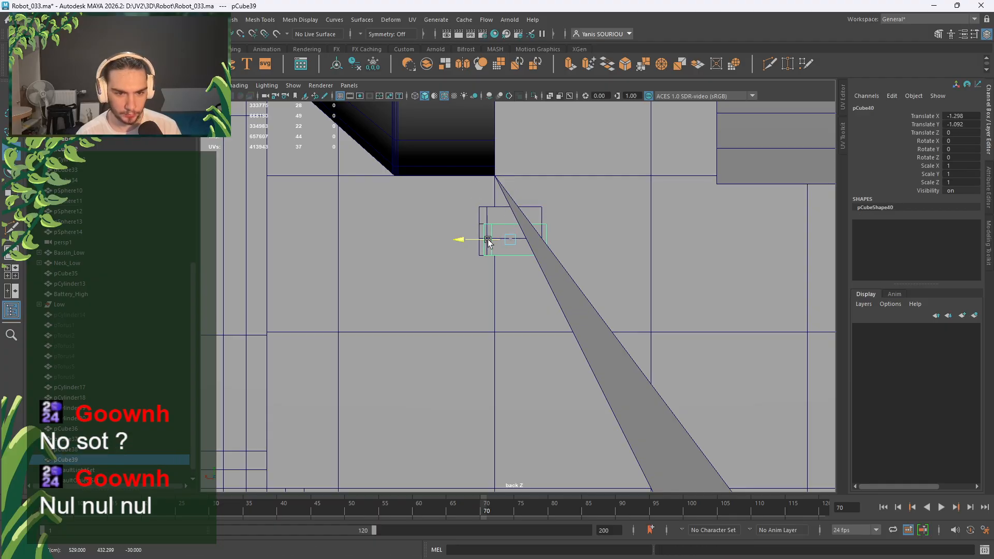
key("ctrl+z")
key("ctrl+z")
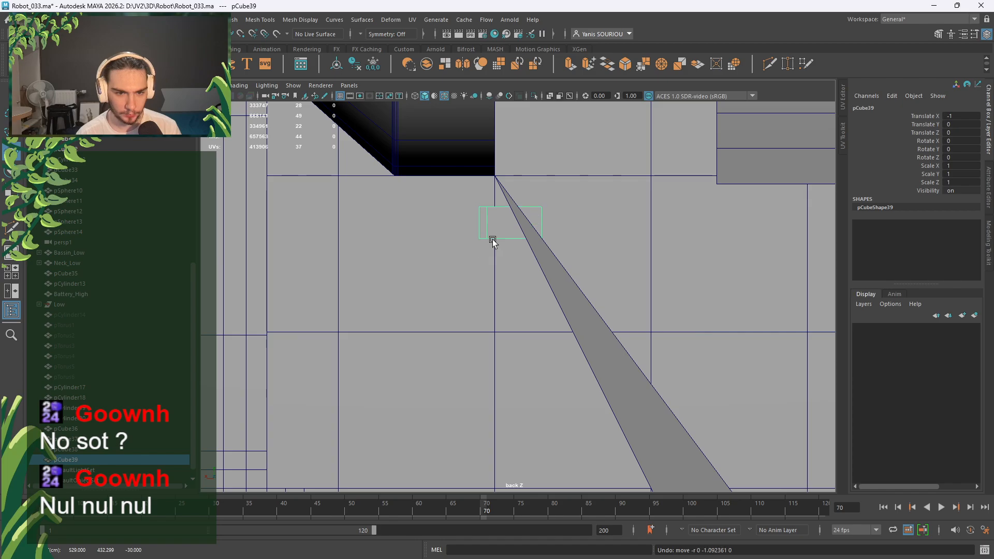
key("ctrl+d")
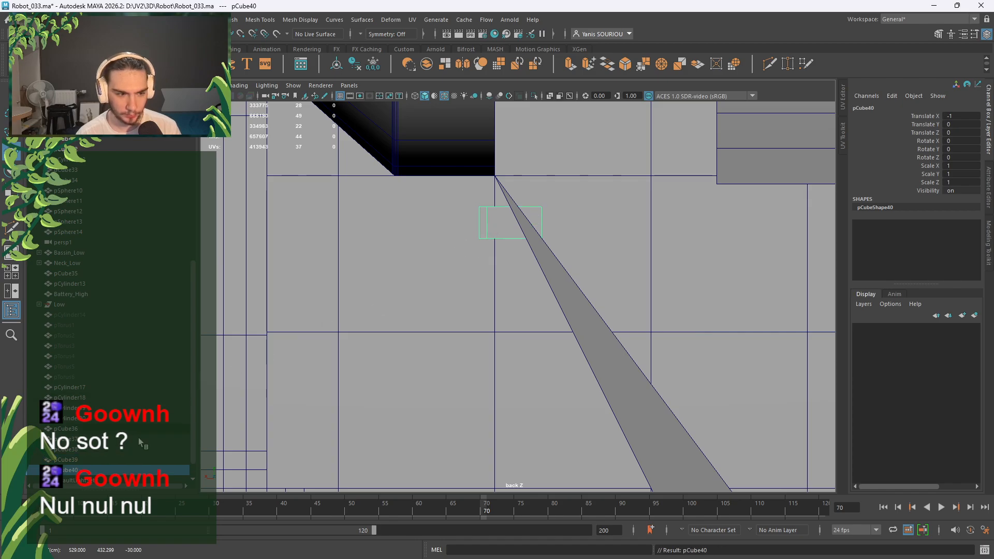
key("w")
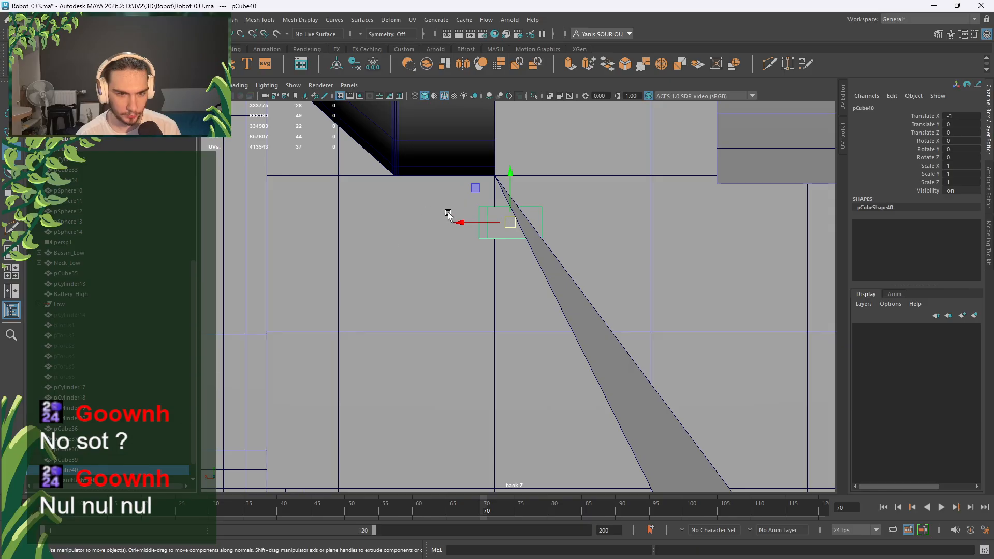
key("ctrl+z")
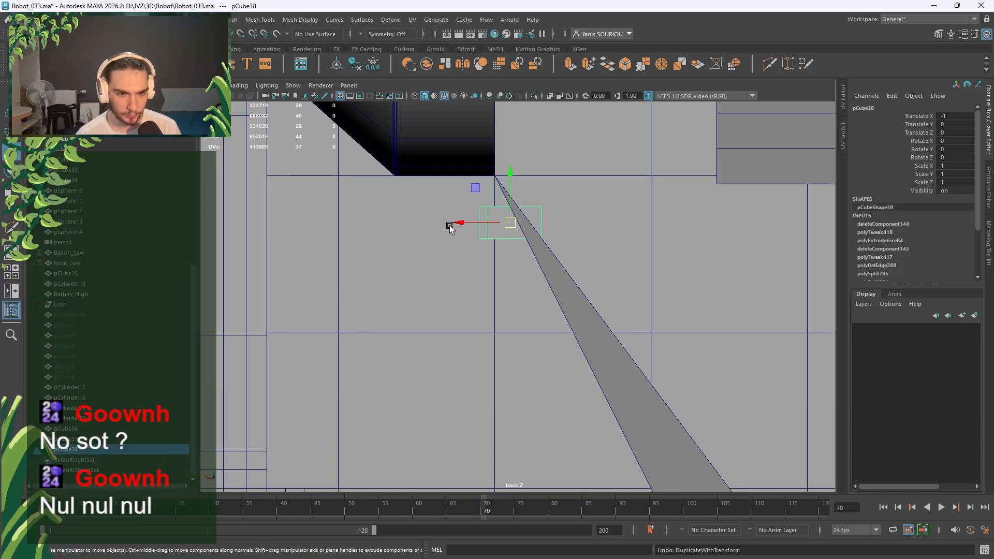
Inspect the box at the slope top in perspective, set object mode, and restore the four views.
left_click_drag(502, 285, 508, 257, "alt")
key("space")
key("space")
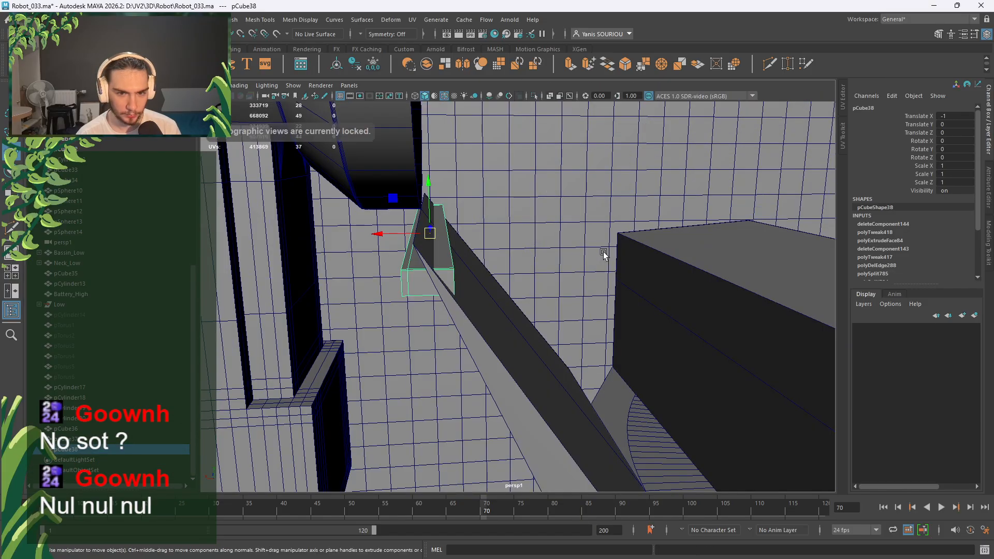
mouse_move(603, 255)
left_mouse_down("alt")
mouse_move(594, 233)
mouse_move(595, 244)
left_mouse_up("alt")
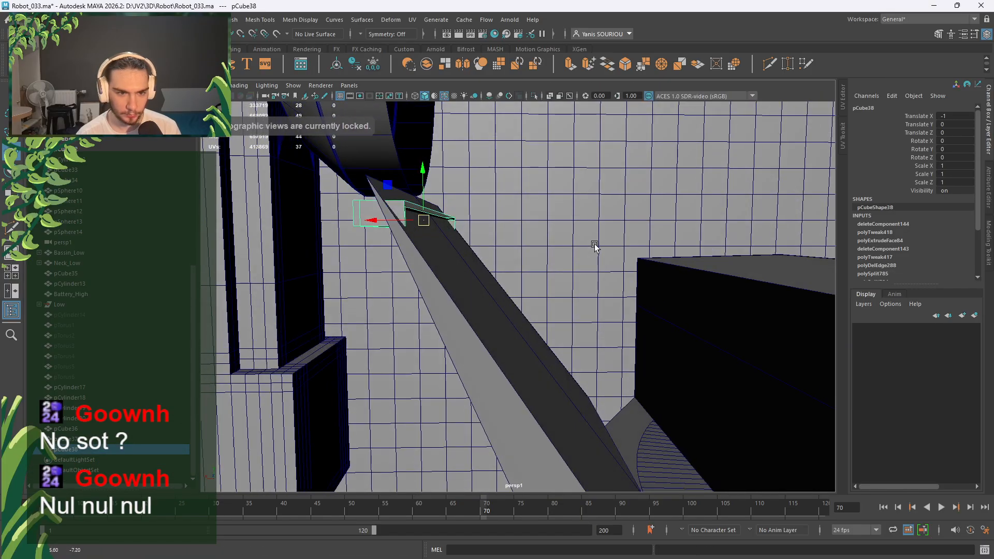
right_click(400, 213)
left_click(446, 197)
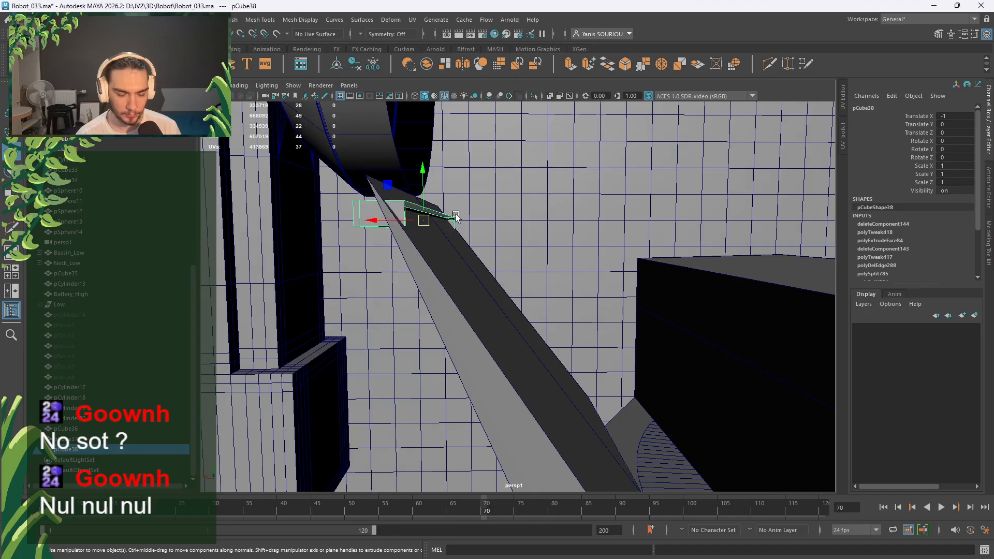
key("space")
key("space")
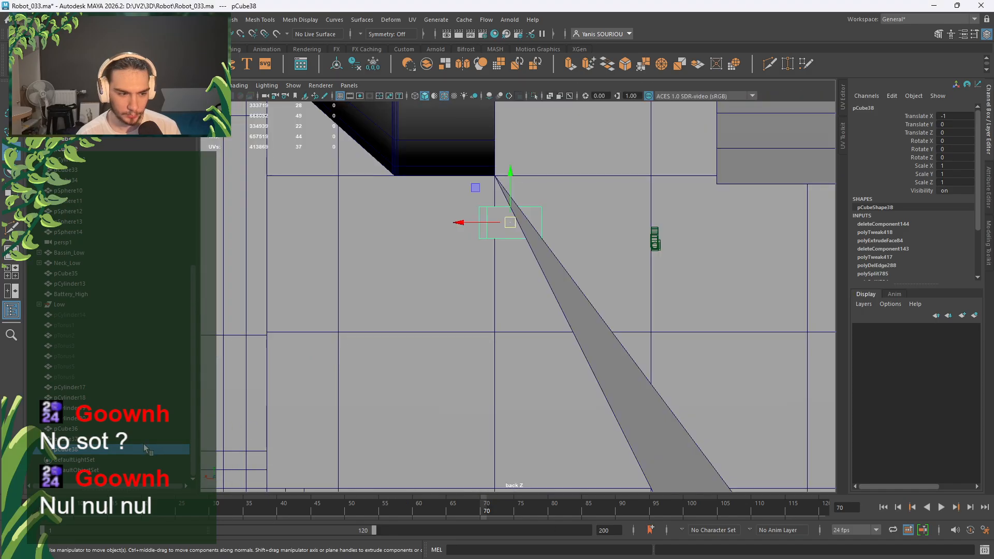
Select pCube38, test a Ctrl+D and Shift+D staircase of copies, then undo them.
left_click(145, 439)
left_click(131, 450)
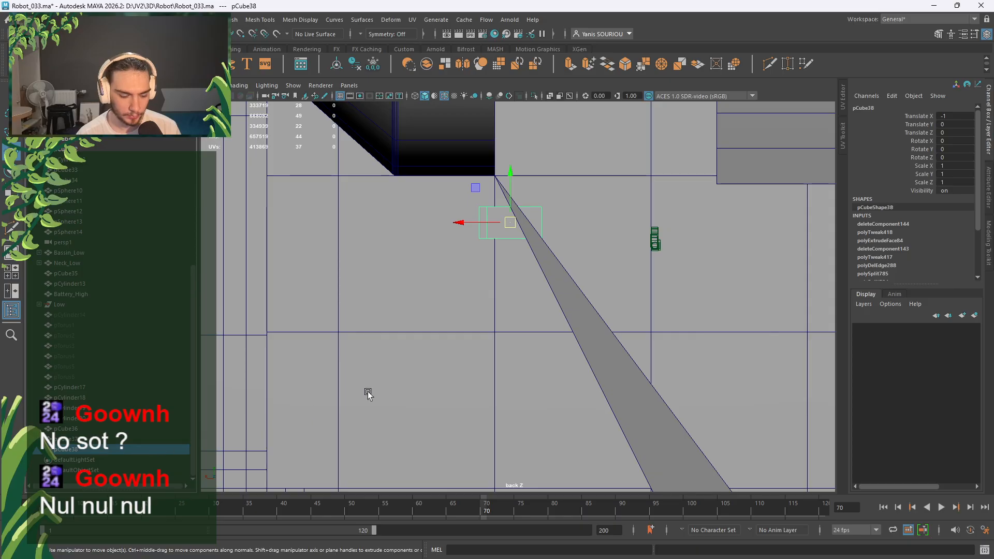
key("ctrl+d")
left_click_drag(501, 222, 503, 245)
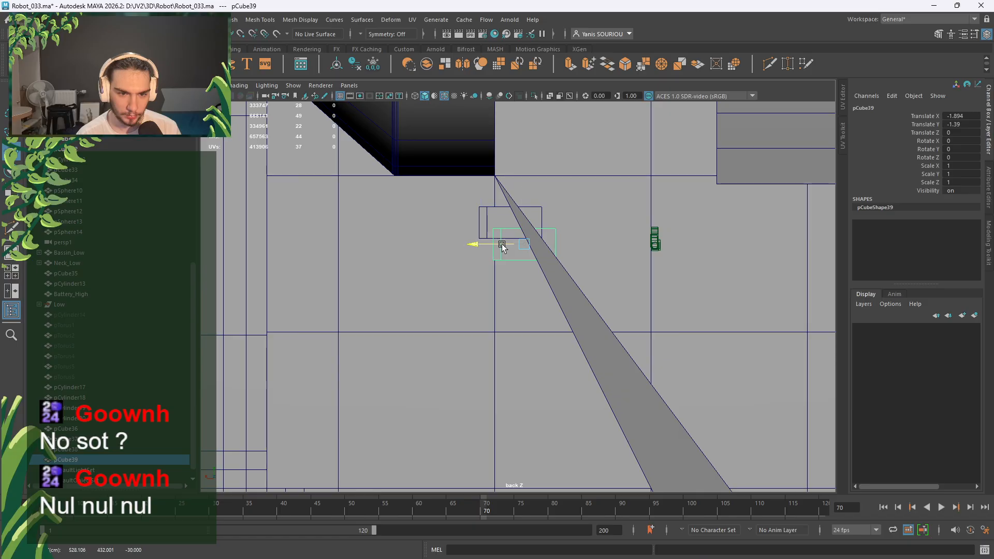
key("shift+d")
key("shift+d")
key("shift+d")
key("shift+d")
key("shift+d")
key("shift+d")
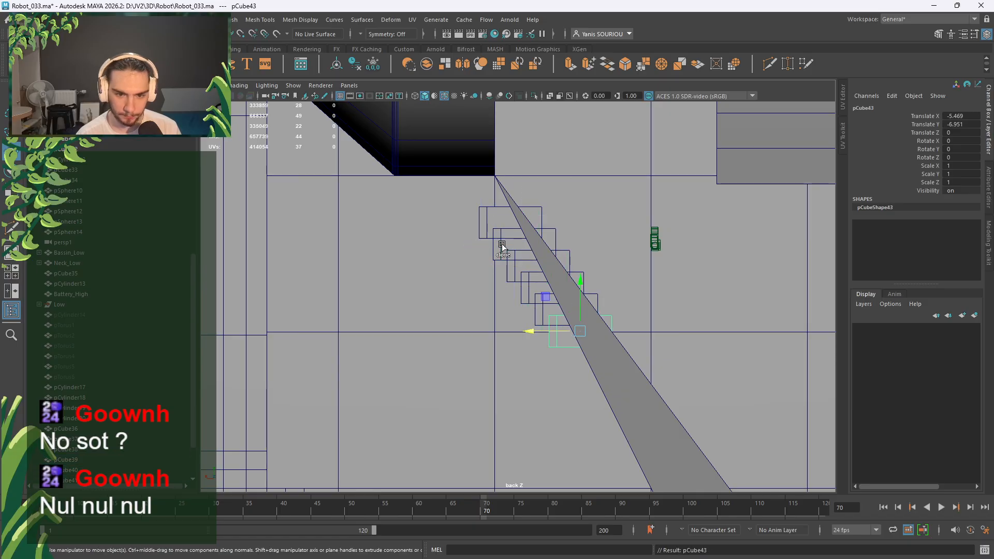
scroll(502, 244, "down", 1)
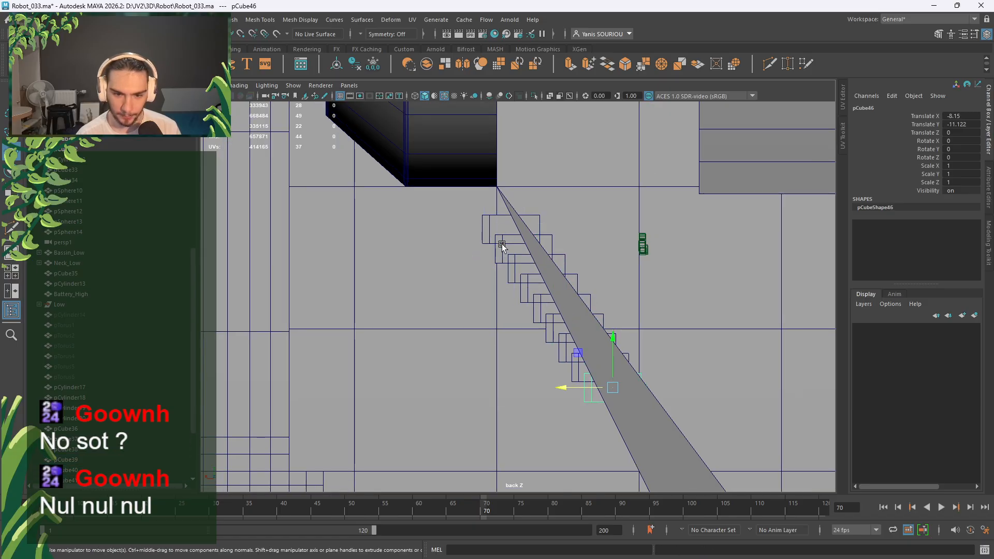
key("ctrl+z")
key("ctrl+z")
key("ctrl+z")
key("ctrl+z")
key("ctrl+z")
key("ctrl+z")
key("ctrl+z")
key("ctrl+z")
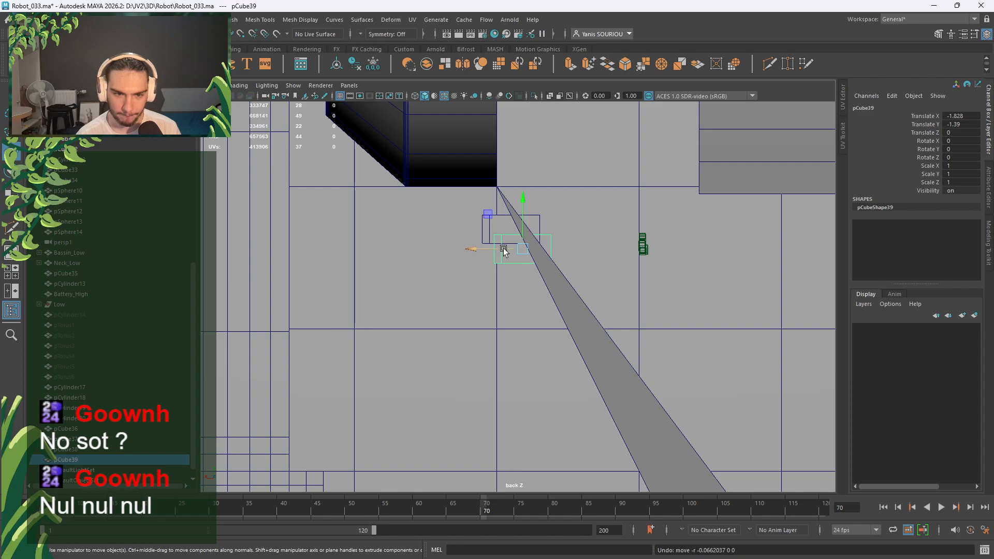
key("ctrl+z")
key("ctrl+z")
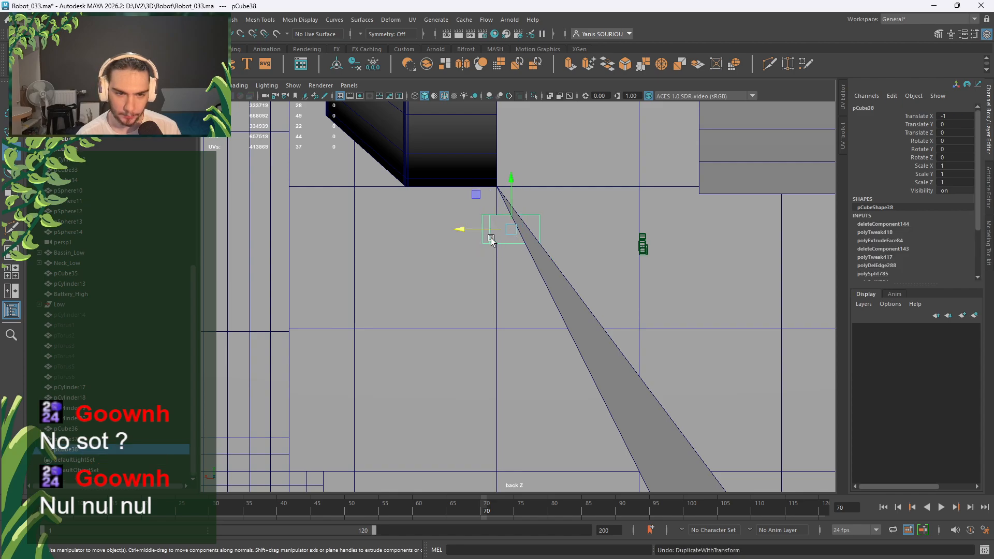
Offset a copy of pCube38 one step down the slope and repeat with Shift+D up to pCube64.
key("shift+d")
left_click_drag(492, 230, 521, 228)
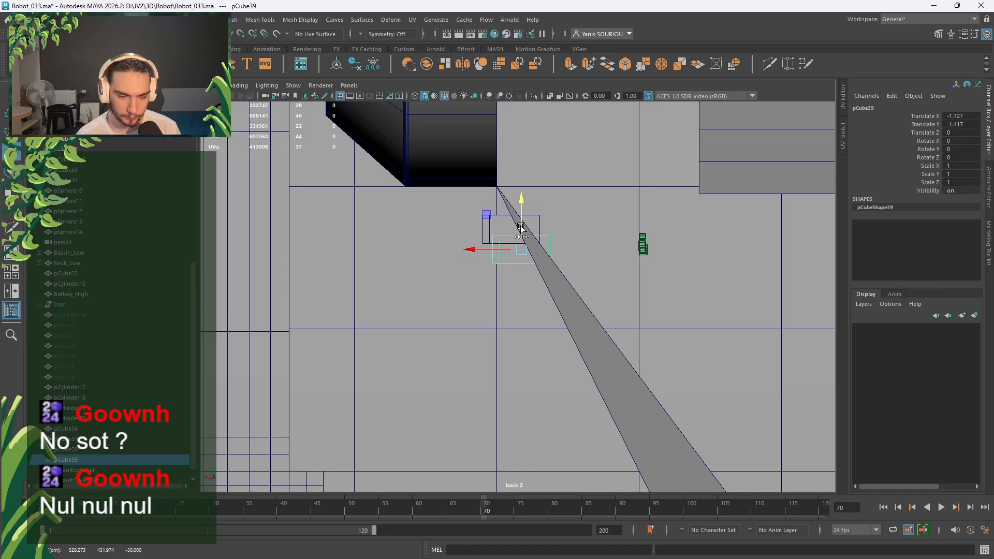
key("shift+d")
key("shift+d")
key("shift+d")
key("shift+d")
key("shift+d")
key("shift+d")
key("shift+d")
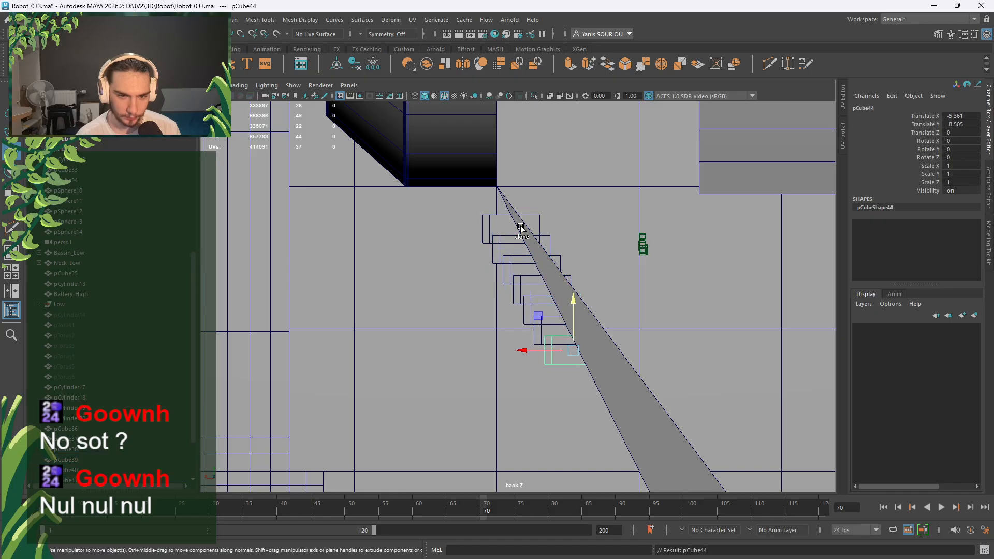
key("shift+d")
key("shift+d")
key("shift+d")
key("shift+d")
key("shift+d")
key("shift+d")
key("shift+d")
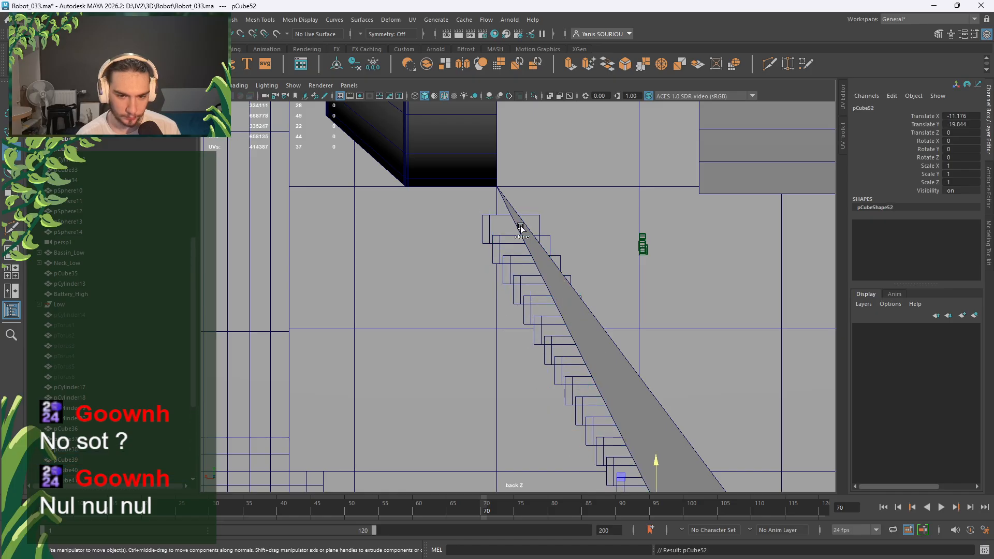
key("shift+d")
scroll(560, 288, "down", 5)
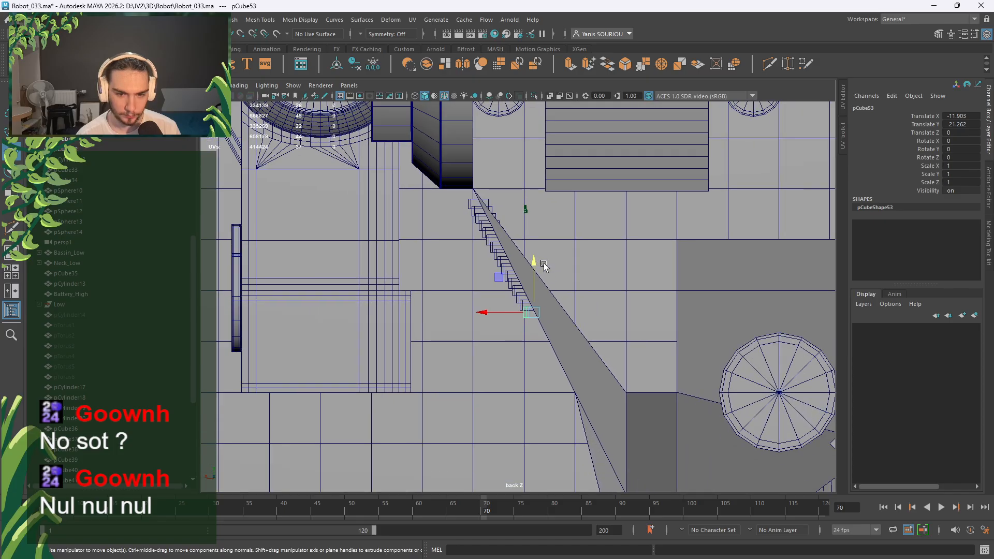
key("shift+d")
key("shift+d")
key("shift+d")
key("shift+d")
key("shift+d")
key("shift+d")
key("shift+d")
key("shift+d")
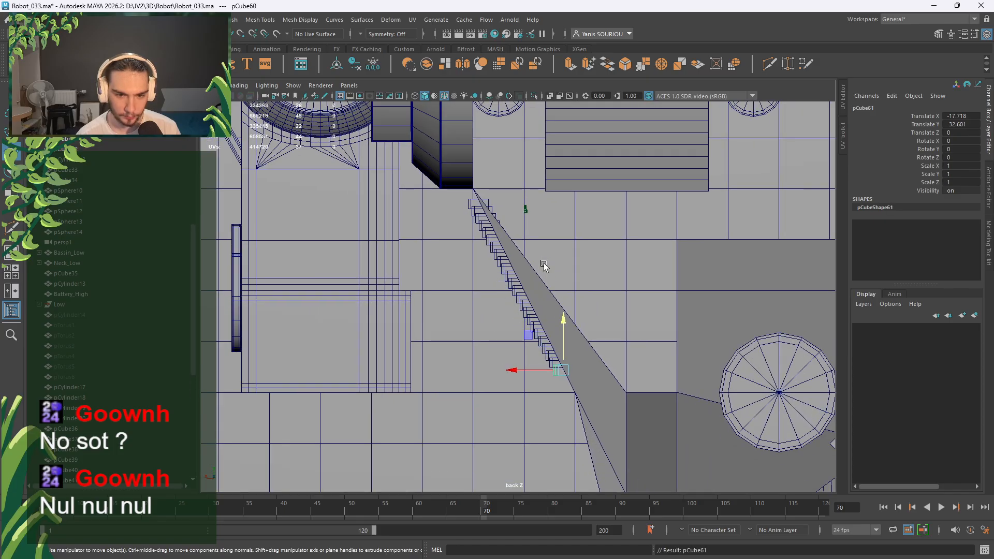
key("shift+d")
key("shift+d")
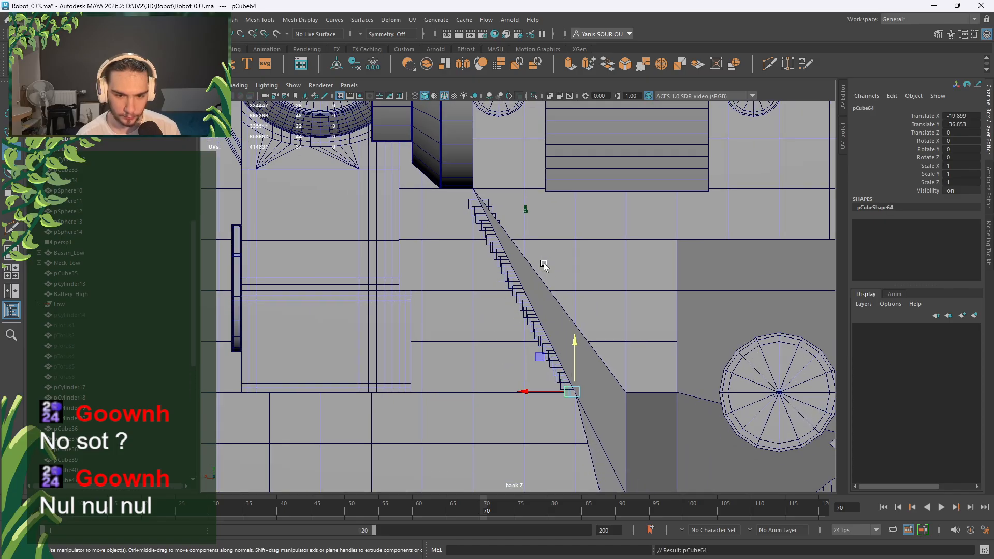
key("space")
key("space")
left_click_drag(567, 261, 715, 283, "alt")
scroll(570, 309, "up", 3)
Try shrinking the bottom slat pCube64's depth with the Scale tool, then undo it.
left_click_drag(570, 310, 536, 367, "alt")
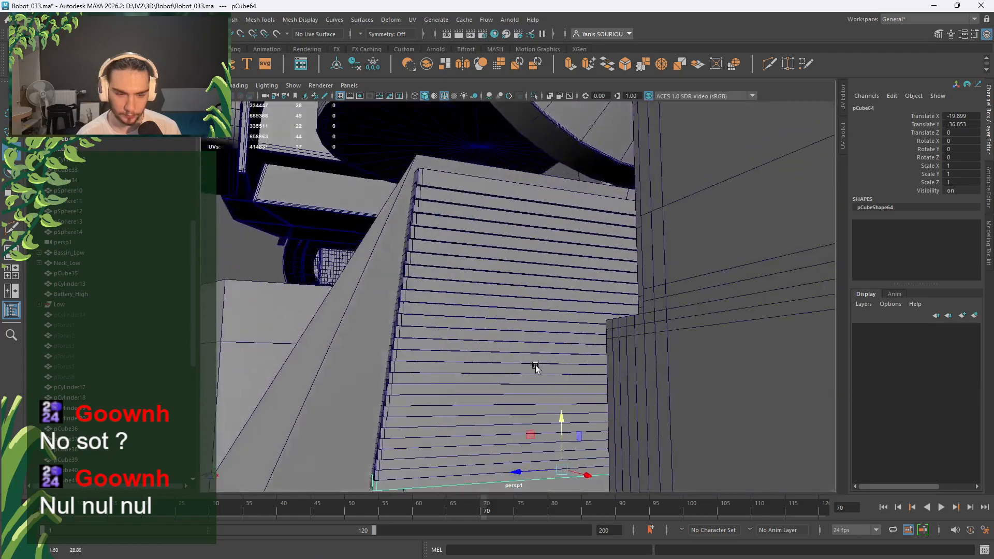
middle_click_drag(536, 366, 544, 271, "alt")
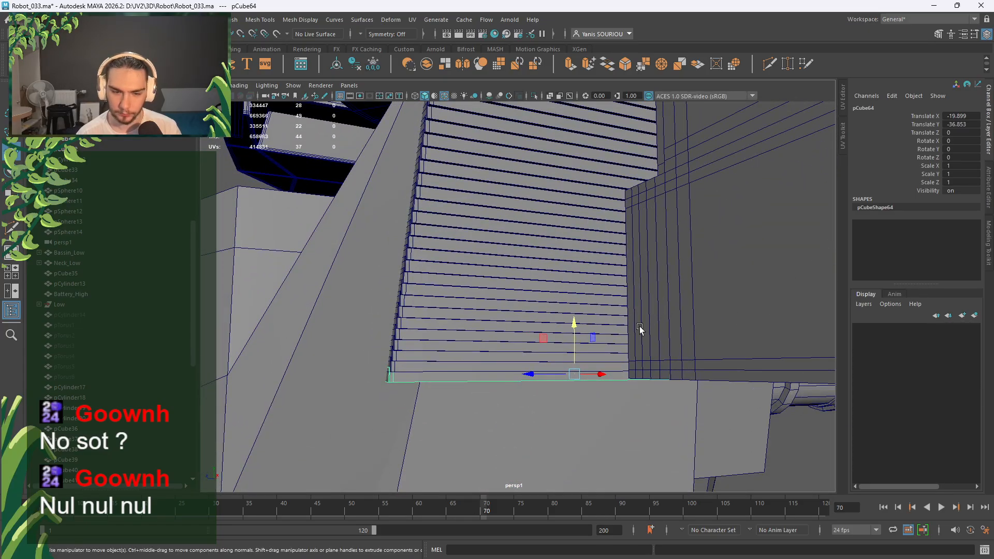
key("r")
left_click_drag(533, 374, 555, 375)
key("ctrl+z")
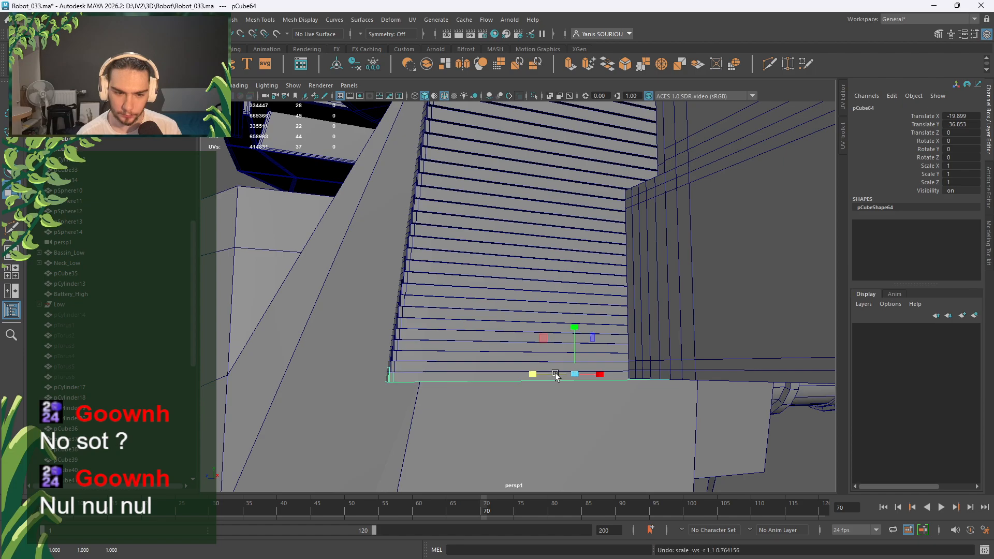
Enter pCube64's Scale Z in the Channel Box, trying 0.5 and 0.8 before settling on 0.75.
double_click(961, 175)
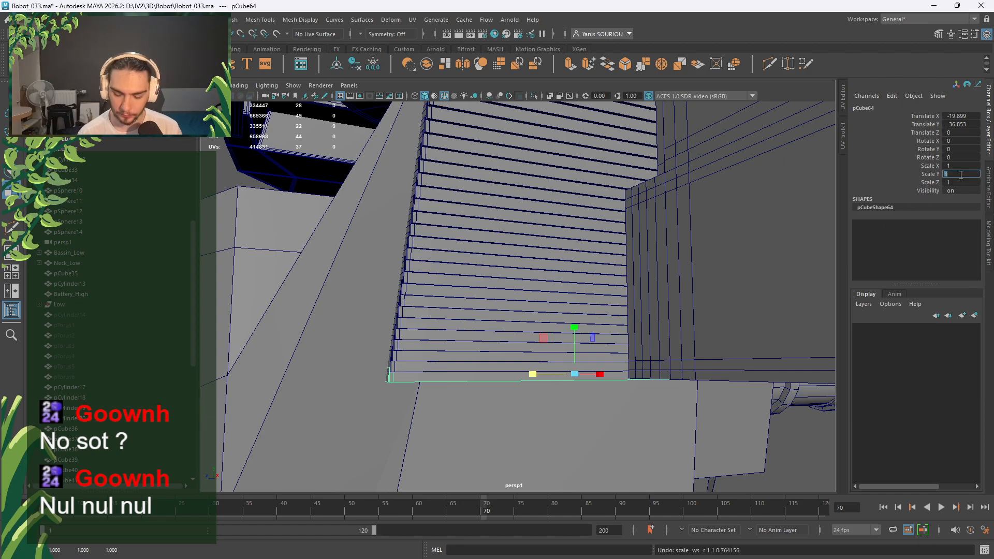
double_click(960, 182)
type("0.5")
key("Return")
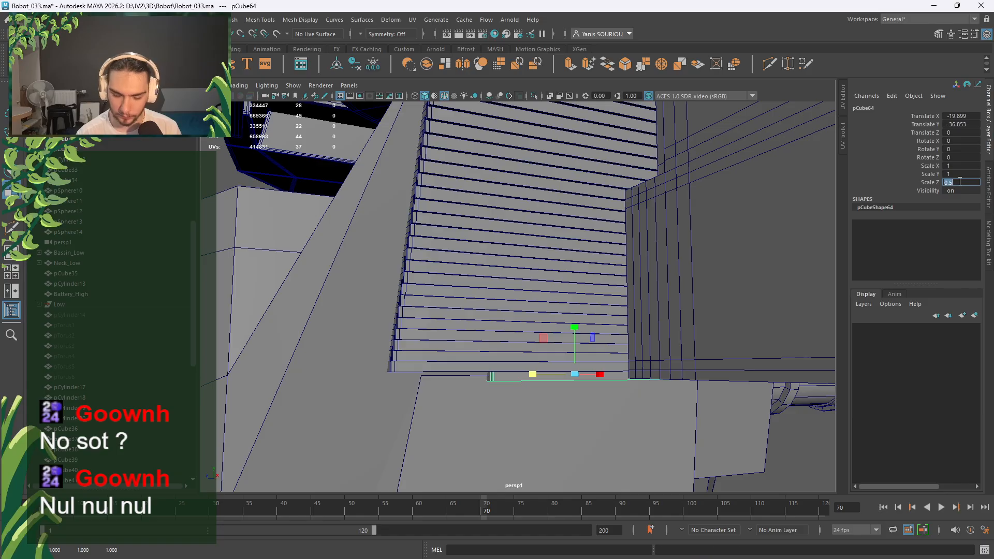
type("0.8")
key("Return")
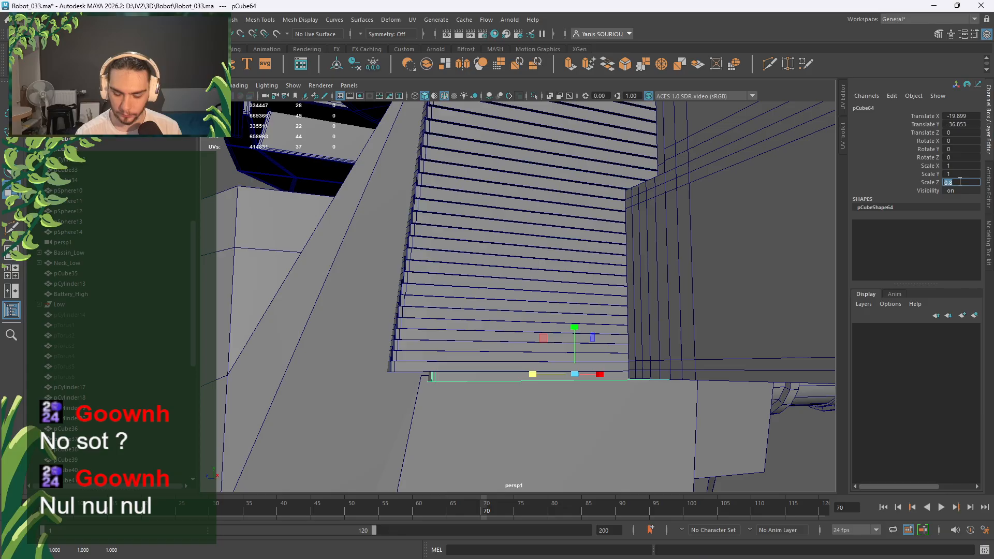
type(".75")
key("Return")
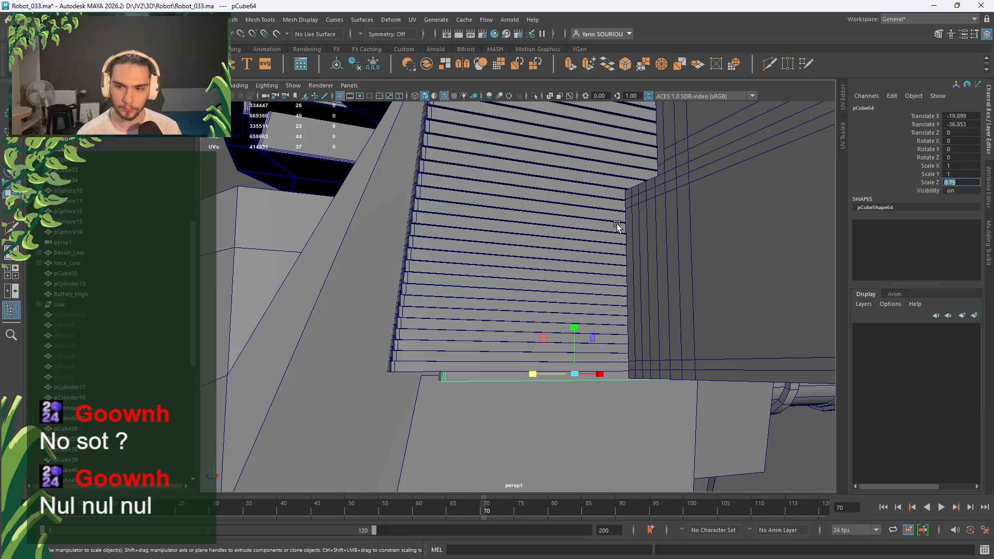
scroll(491, 284, "down", 3)
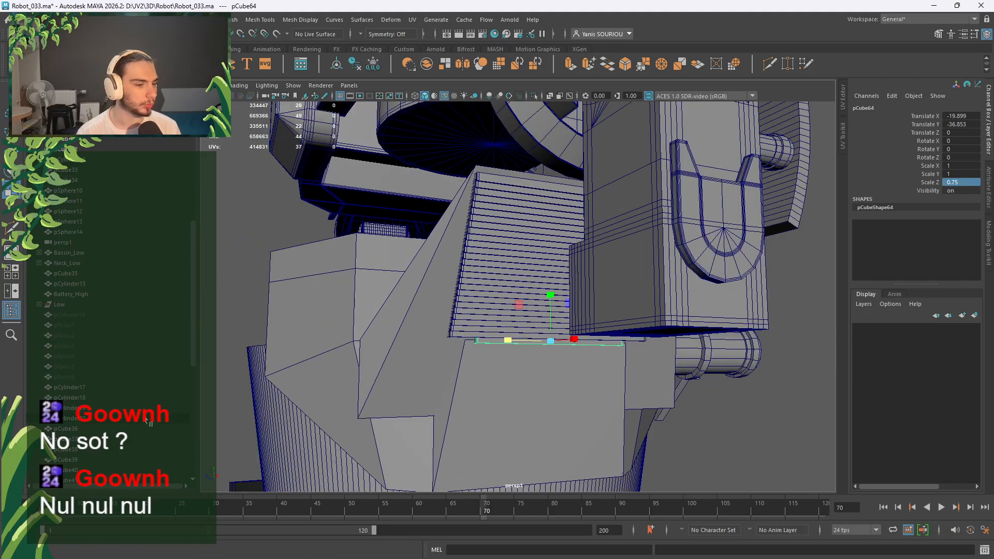
scroll(147, 421, "down", 9)
left_click_drag(699, 422, 679, 389, "alt")
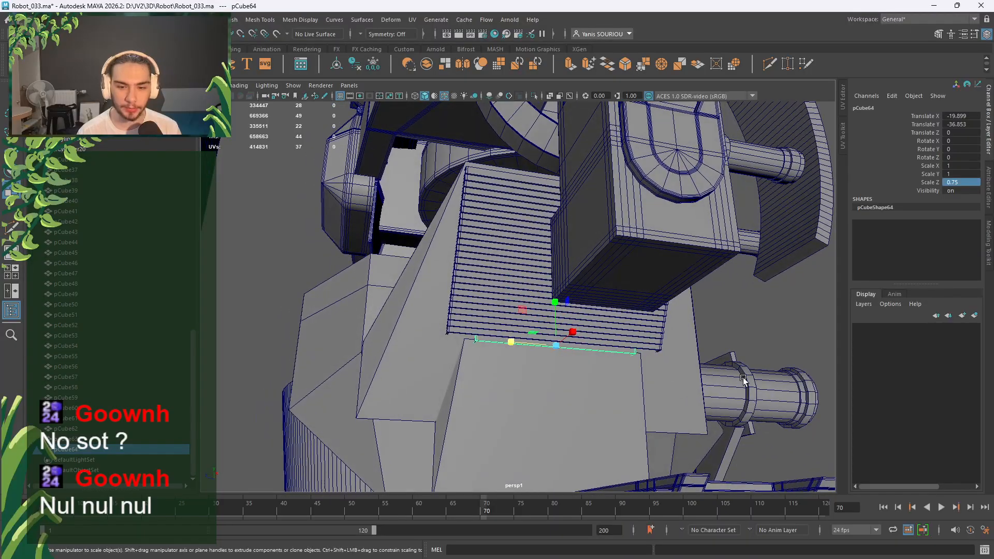
left_click(772, 329)
scroll(487, 277, "up", 2)
left_click(458, 161)
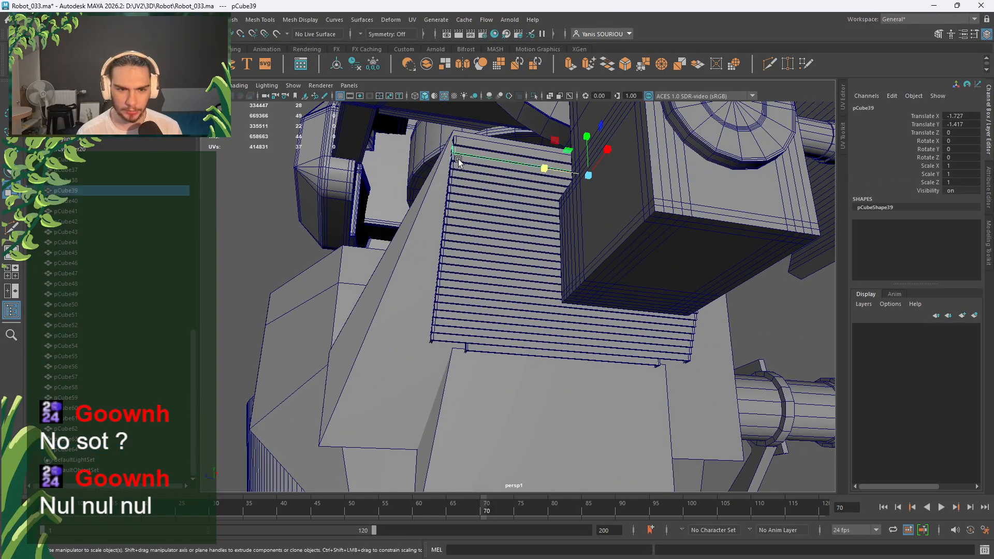
left_click(469, 141)
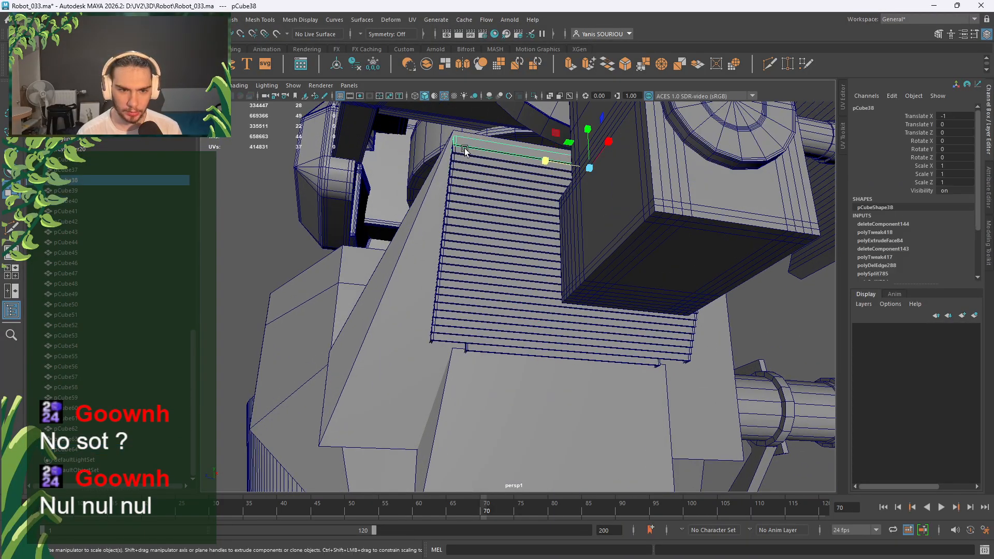
left_click(464, 154)
left_click(125, 181)
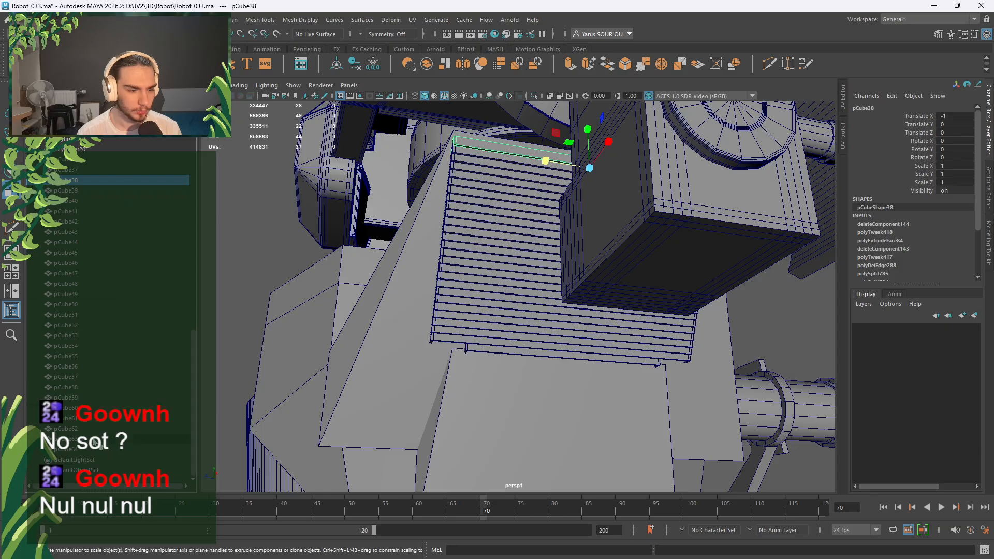
left_click(92, 450, "shift")
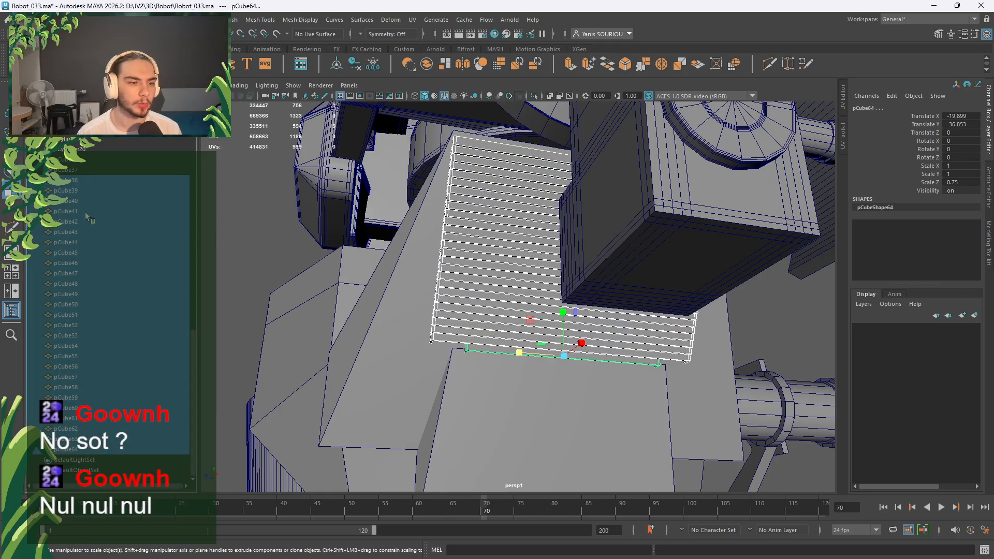
left_click_drag(279, 168, 404, 248, "alt")
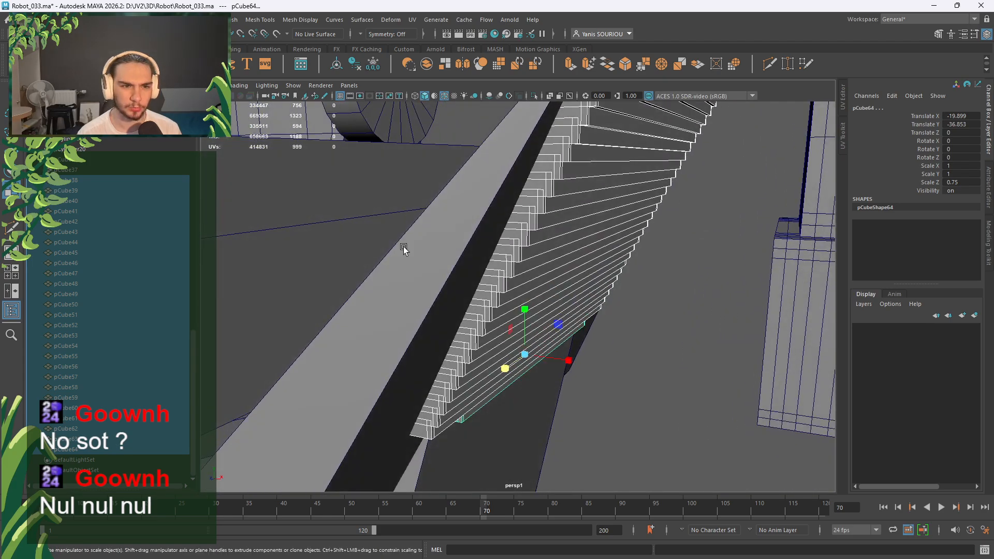
scroll(404, 249, "down", 2)
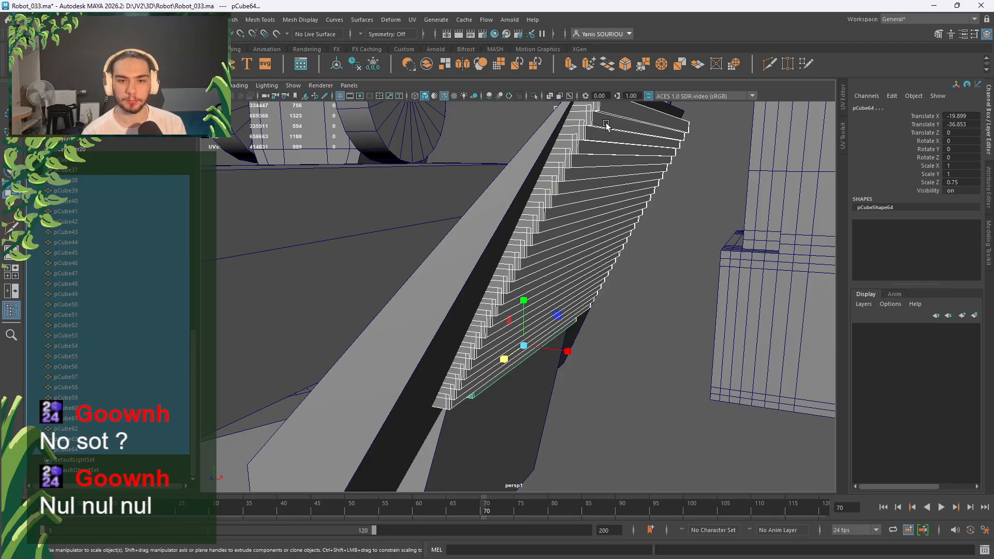
Set Scale Z to 0.99 on pCube39 and pCube40 and 0.97 on pCube41.
left_click(714, 164)
left_click_drag(685, 202, 659, 197, "alt")
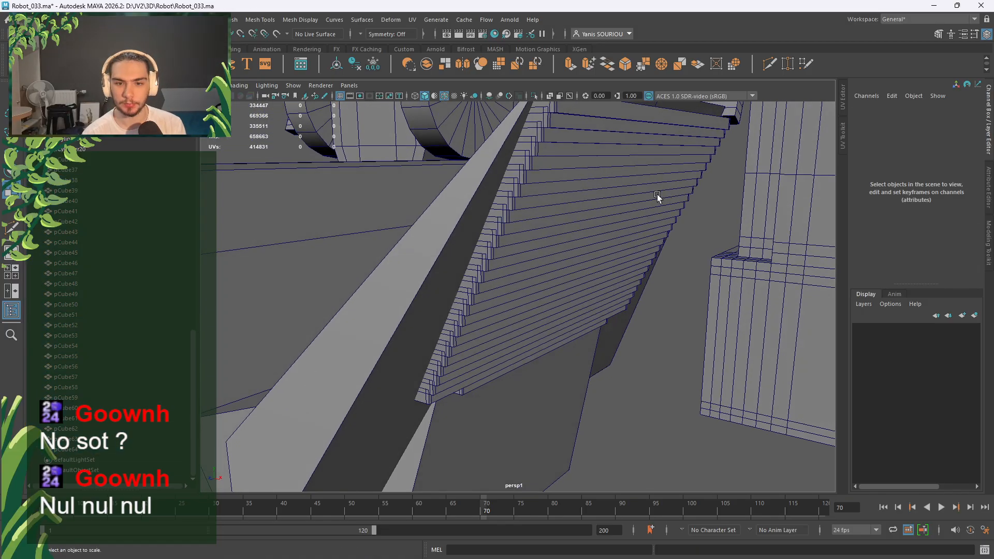
left_click(563, 126)
left_click(965, 183)
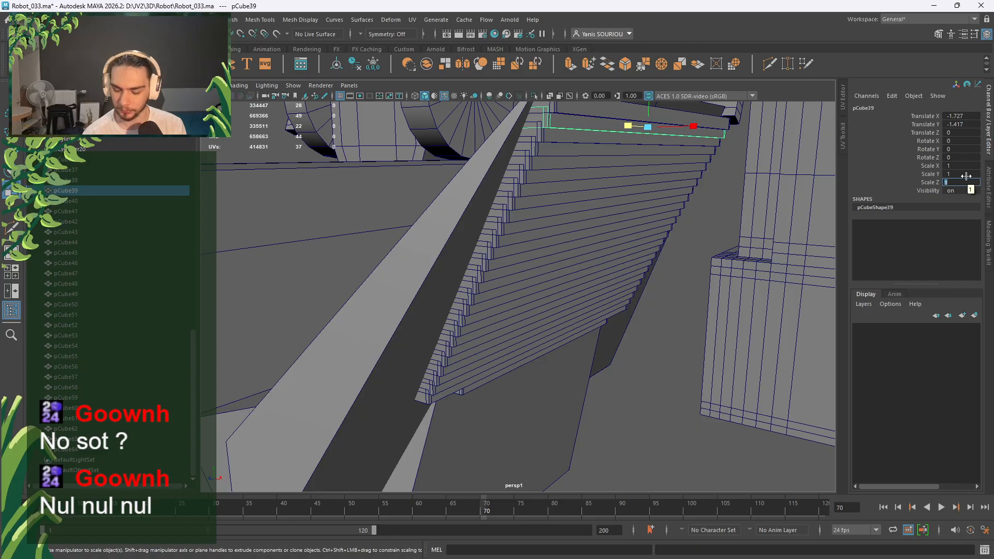
type("0.99")
key("Return")
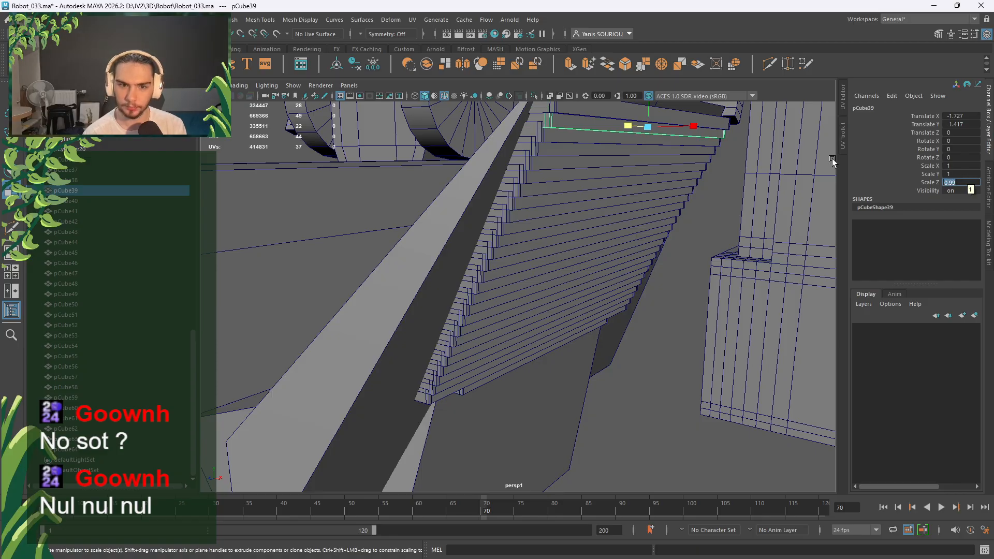
left_click(596, 143)
left_click(975, 183)
type("0.9")
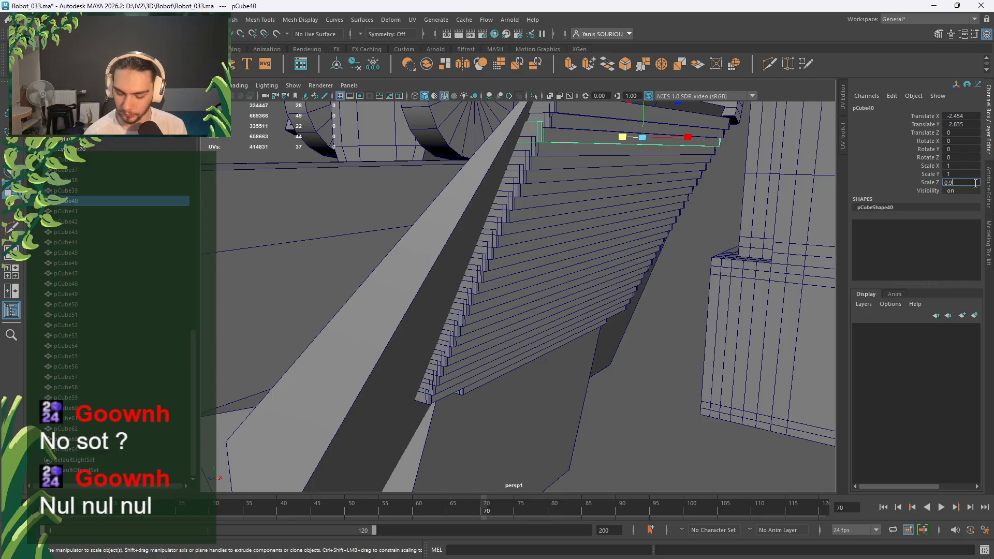
type("9")
key("Return")
left_click(557, 150)
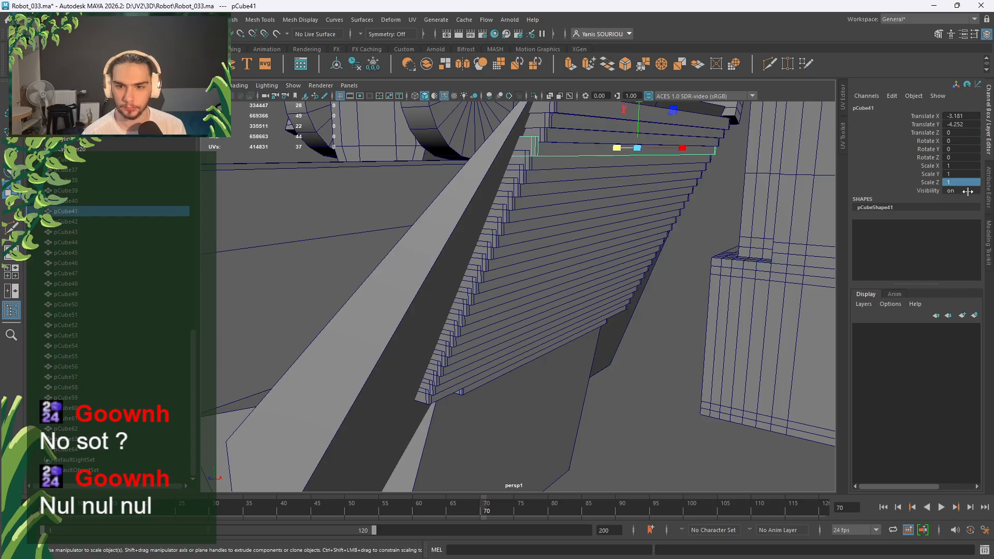
key("Return")
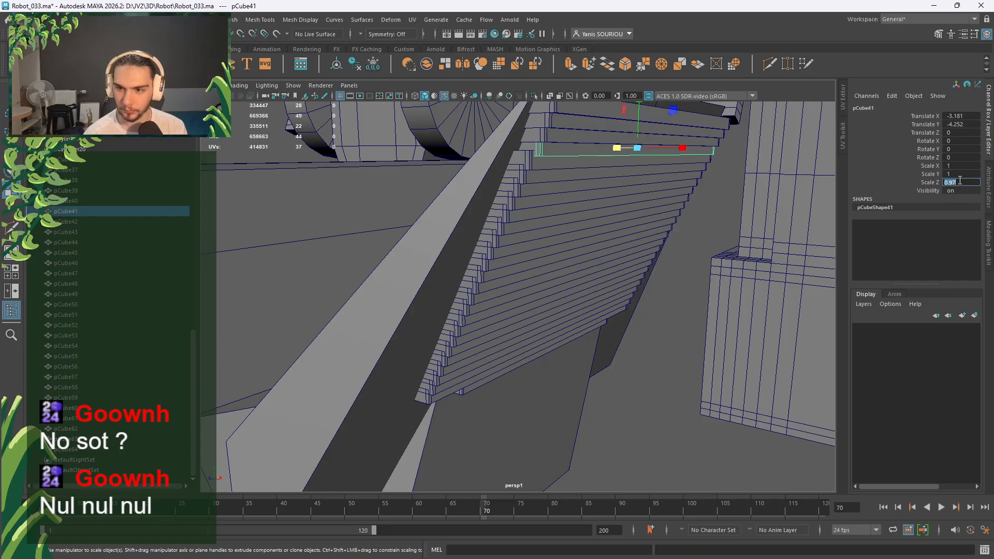
Set Scale Z to 0.96 on pCube42, 0.95 on pCube43 and 0.94 on pCube44.
left_click(572, 167)
left_click(959, 183)
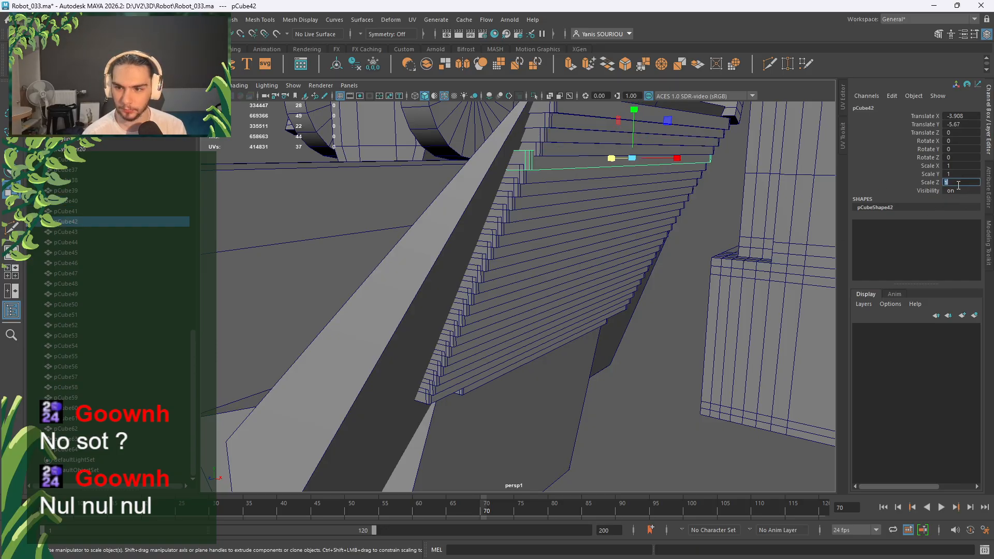
type("0.96")
key("Return")
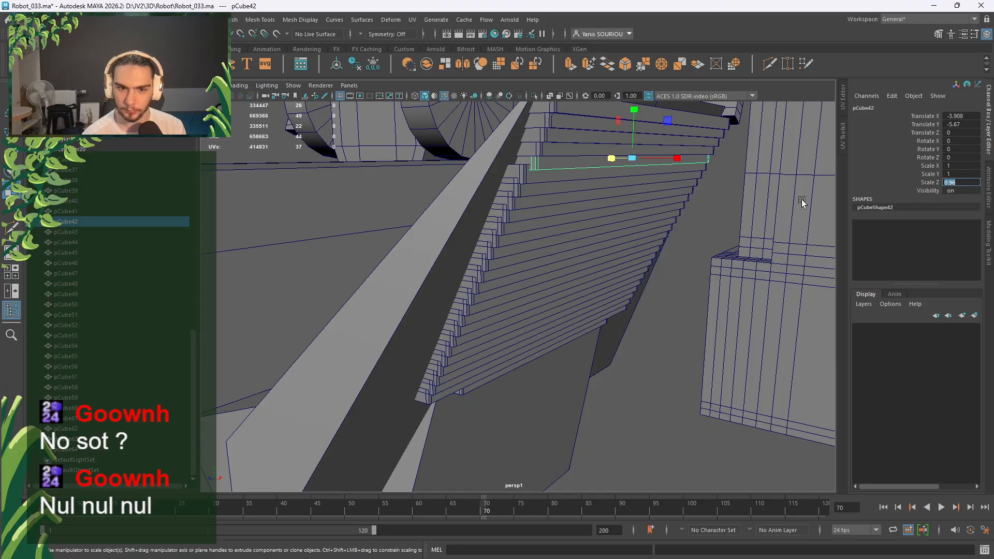
left_click(573, 174)
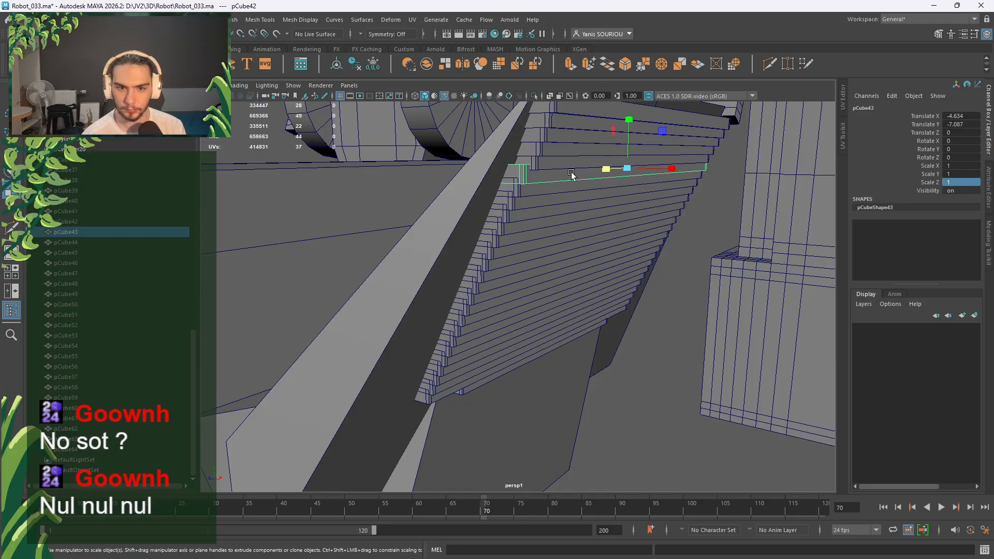
left_click(954, 185)
type("0.95")
key("Return")
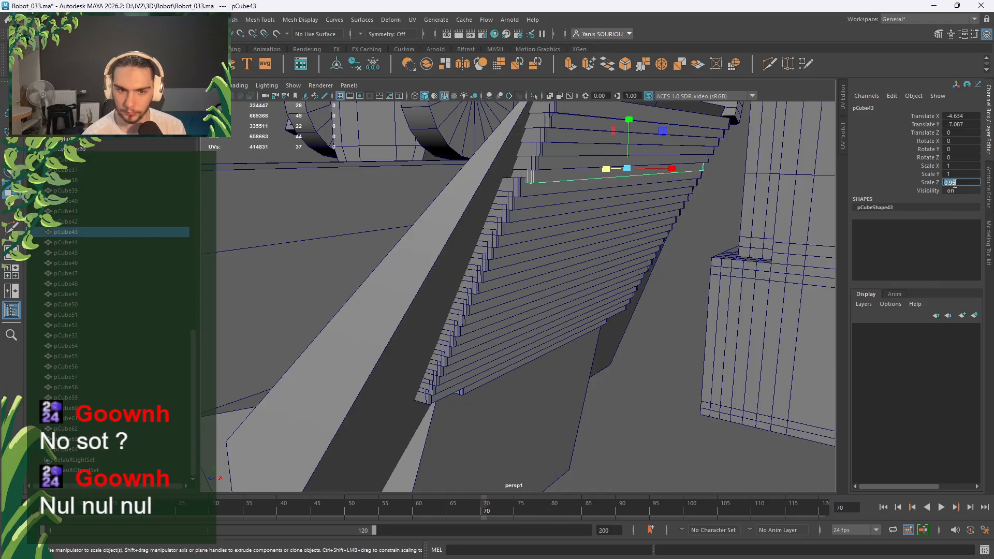
left_click(527, 186)
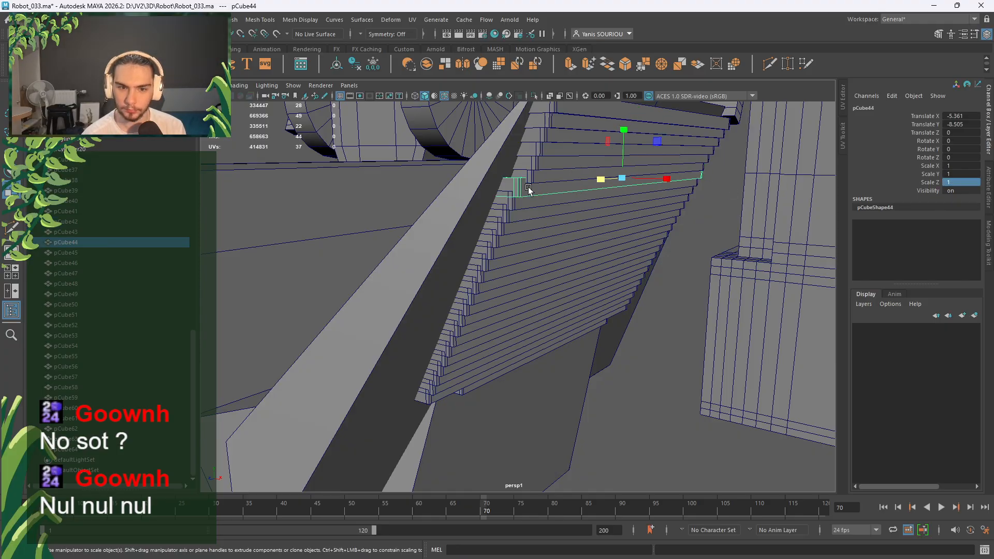
left_click(955, 185)
type("0.94")
key("Return")
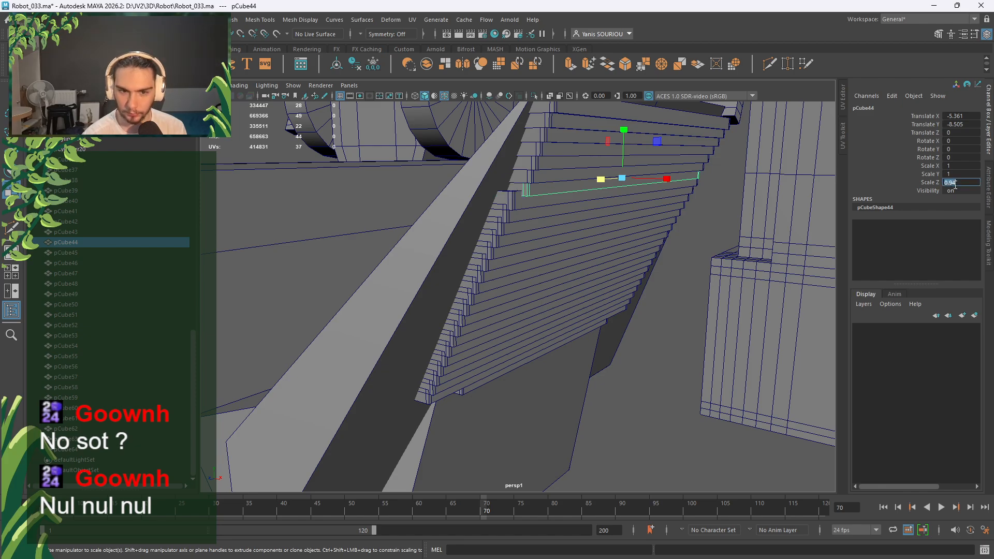
left_click_drag(637, 280, 508, 215, "alt")
Give slats pCube47, pCube48 and pCube49 Scale Z values of 0.91, 0.9 and 0.89.
left_click(460, 202)
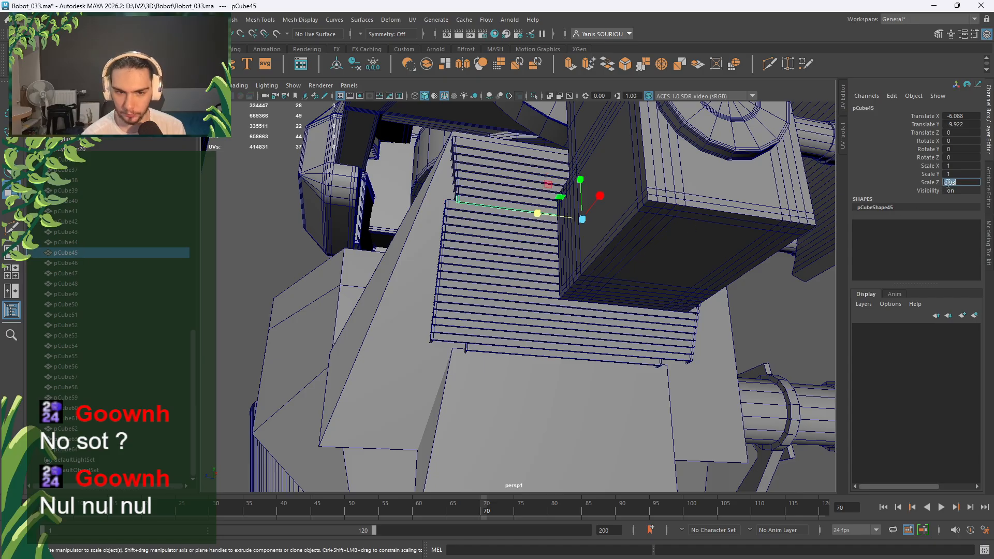
left_click(497, 222)
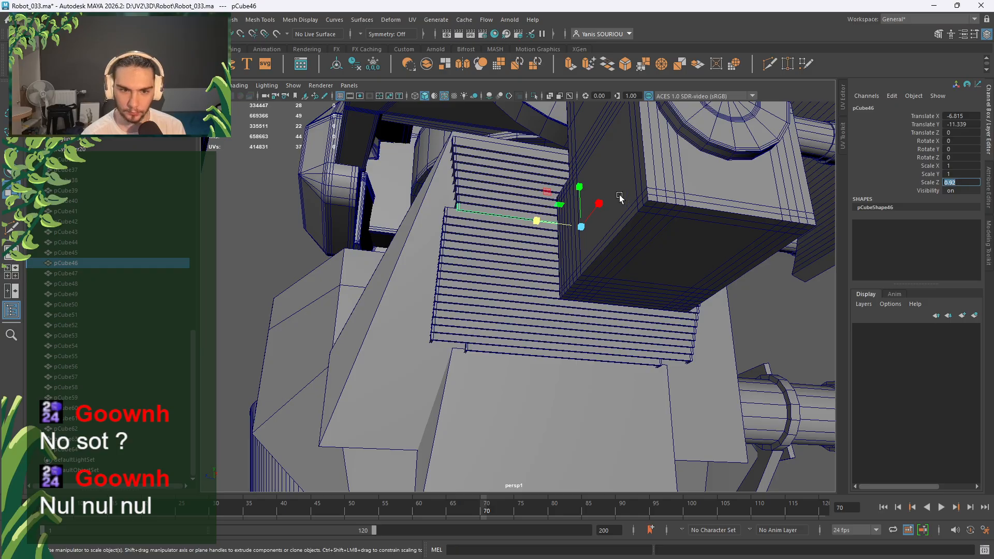
left_click(507, 223)
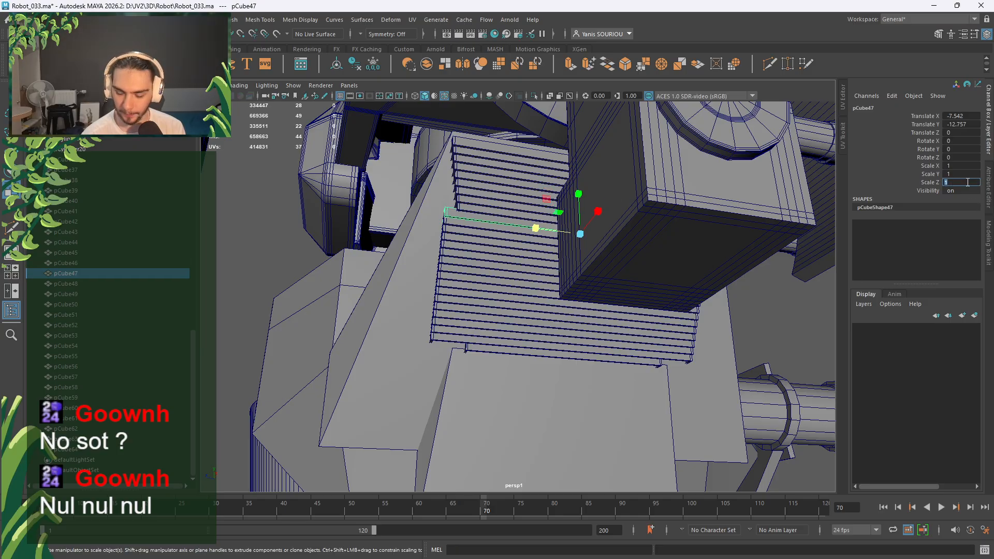
left_click(968, 182)
type(".91")
key("Return")
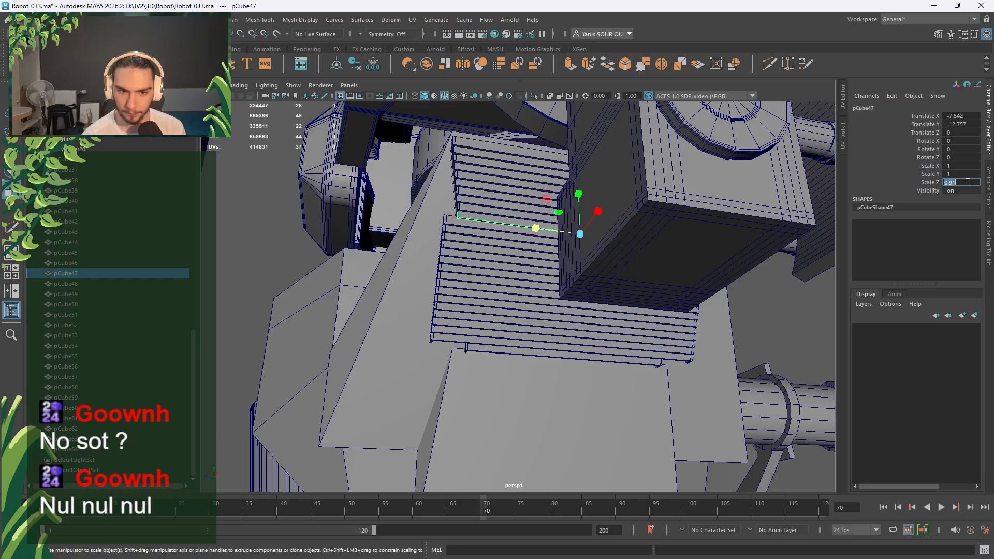
left_click(469, 226)
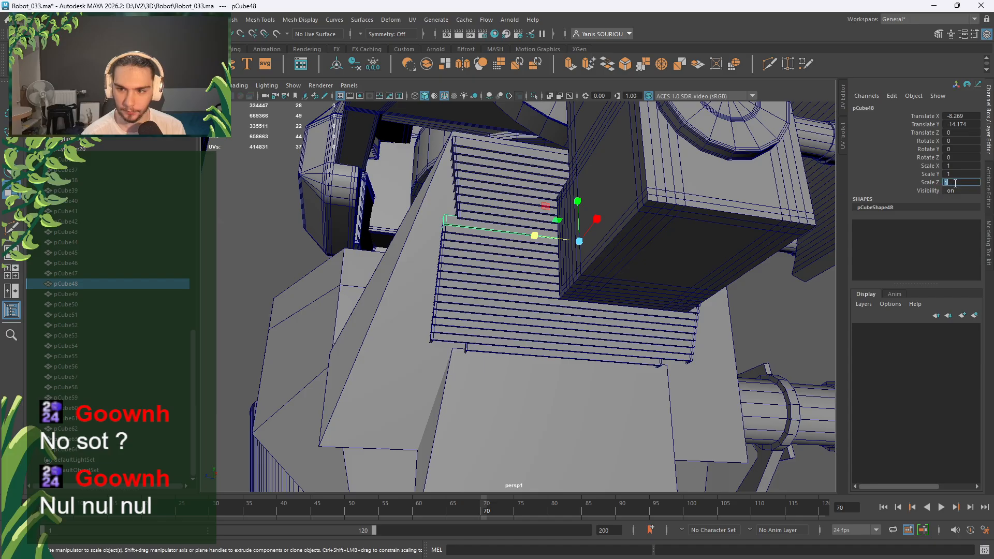
type(".9")
key("Return")
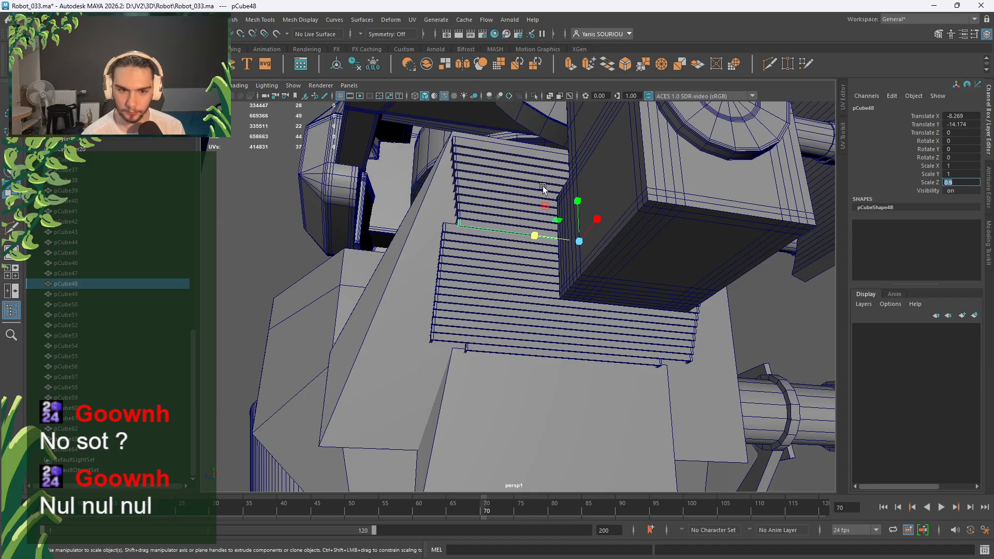
left_click(449, 231)
left_click(964, 182)
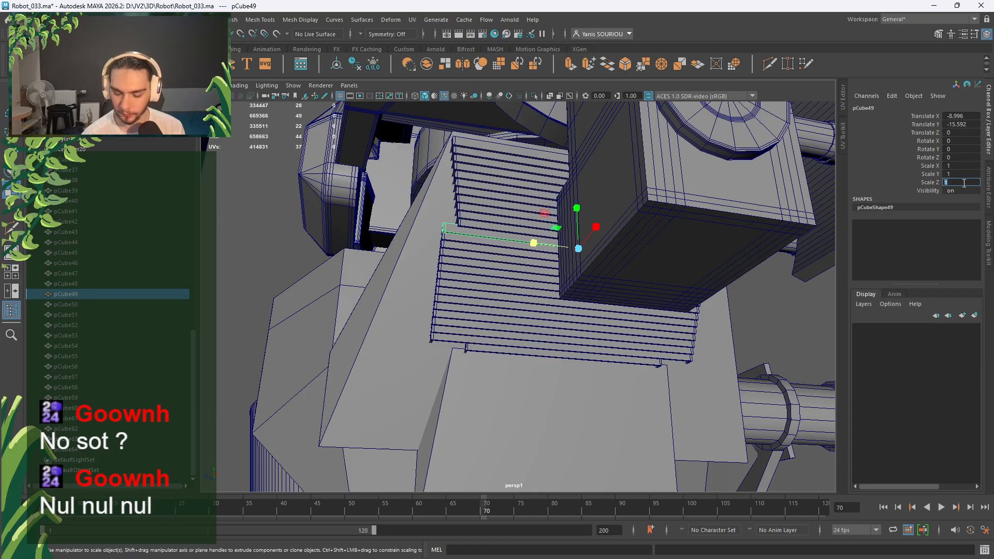
key("Return")
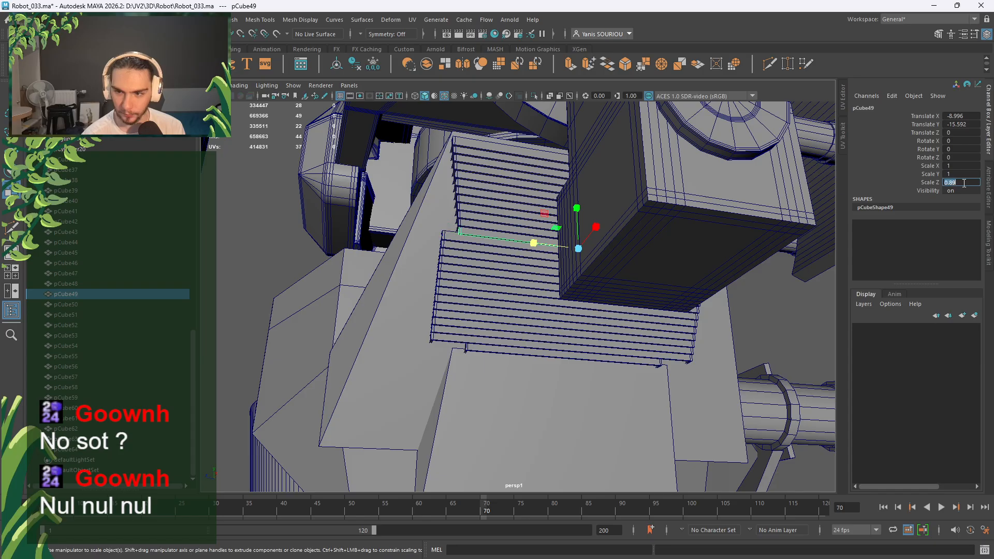
Set Scale Z to 0.87 on pCube50 and pCube51, and 0.86 on pCube52.
left_click(449, 237)
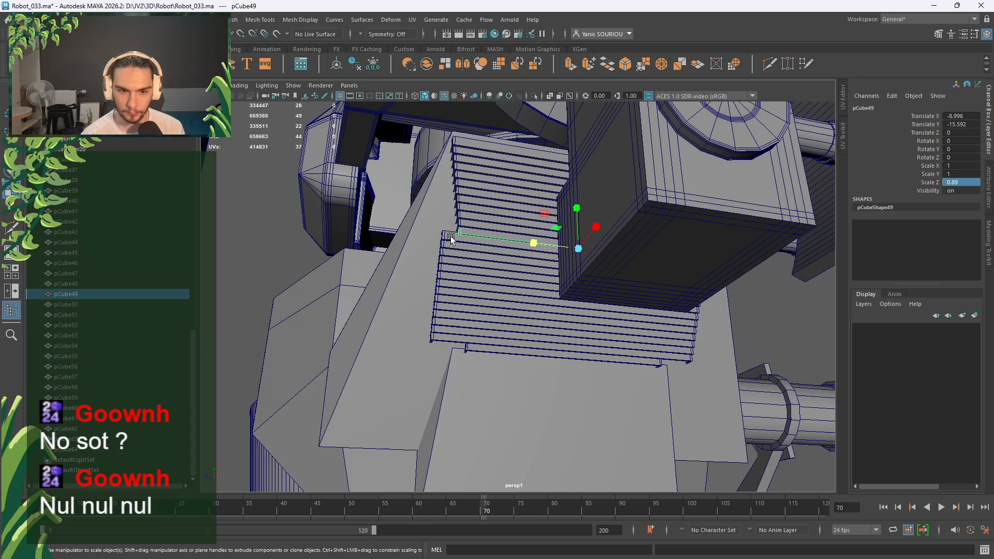
left_click(956, 184)
type(".87")
key("Return")
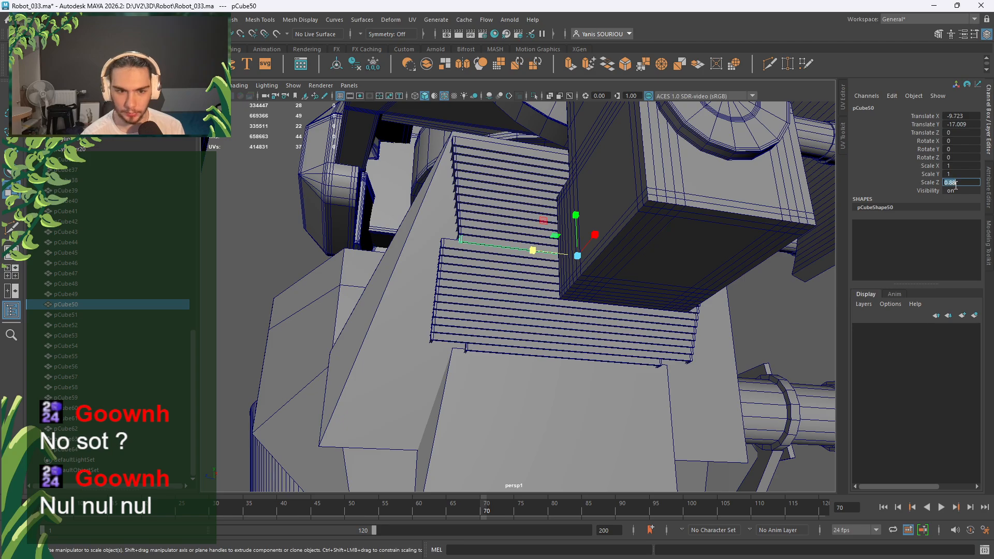
left_click(451, 241)
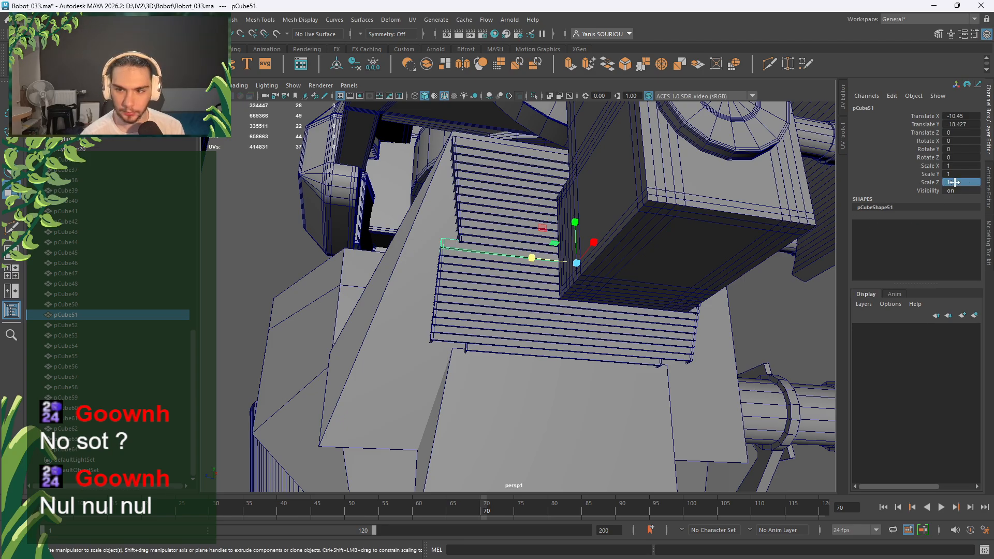
left_click(965, 182)
type(".87")
key("Return")
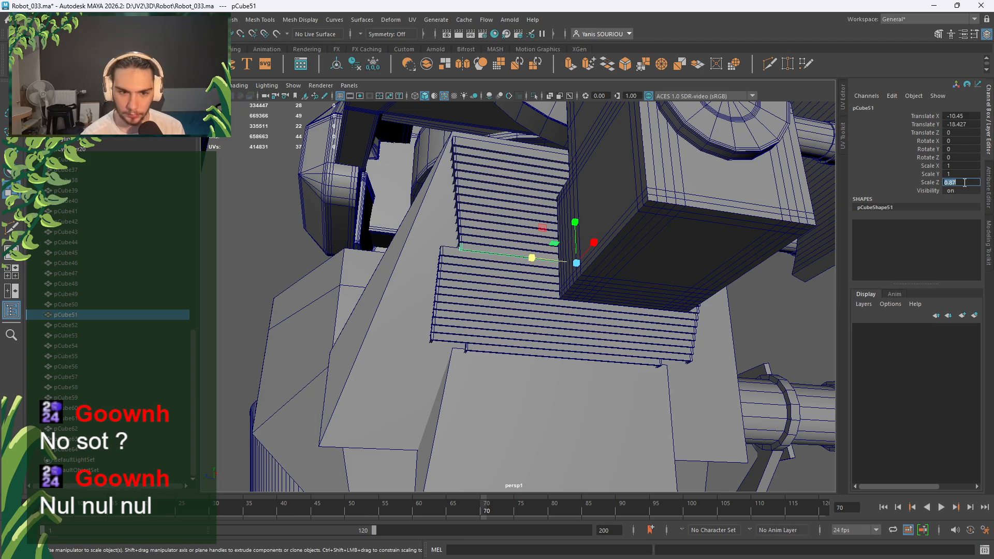
left_click(453, 258)
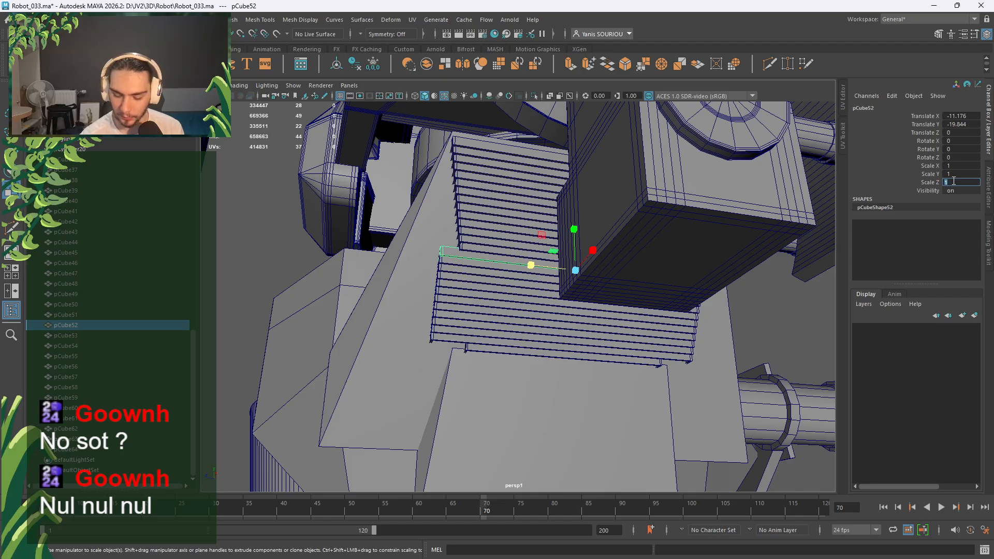
left_click(954, 182)
type(".86")
key("Return")
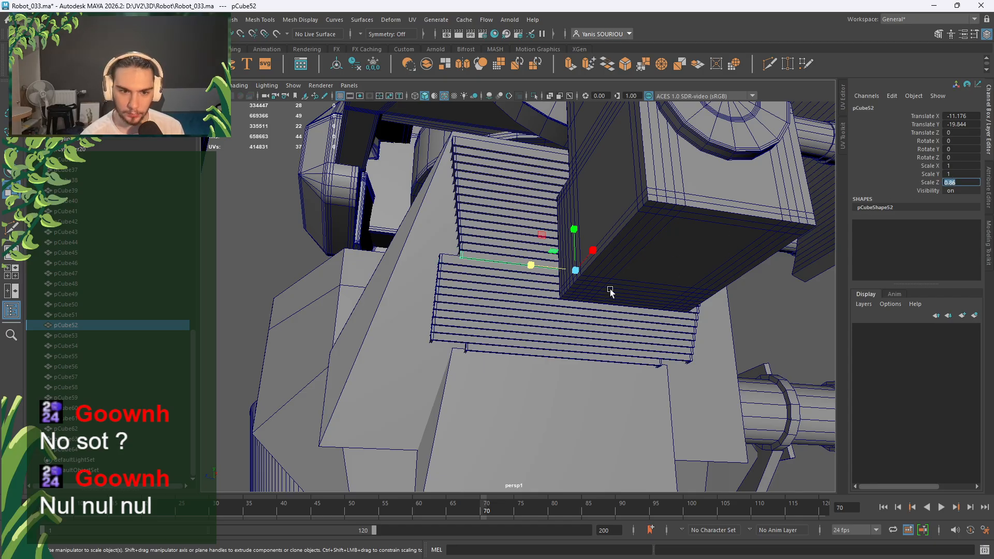
Taper slats pCube53, pCube54 and pCube55 to Scale Z 0.85, 0.84 and 0.83.
left_click(454, 265)
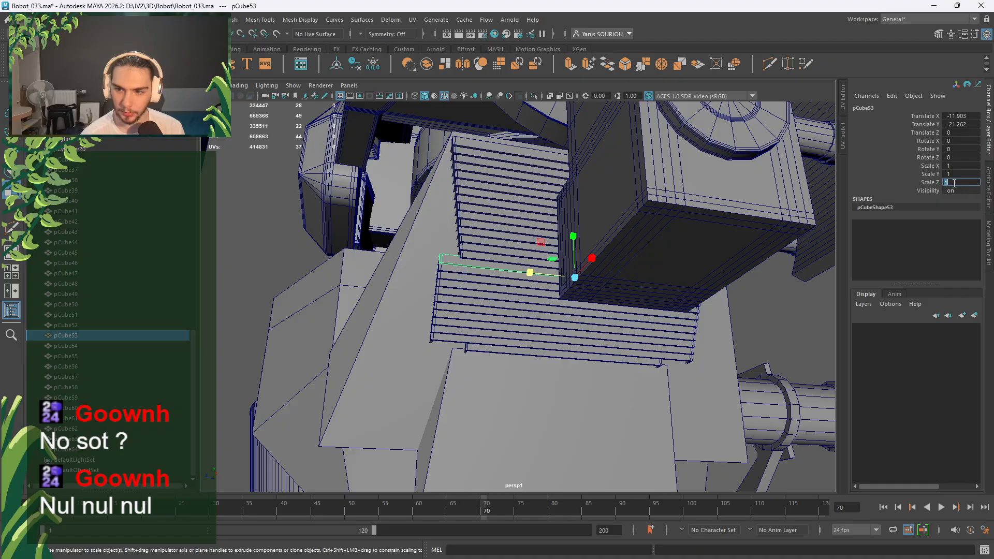
key("Return")
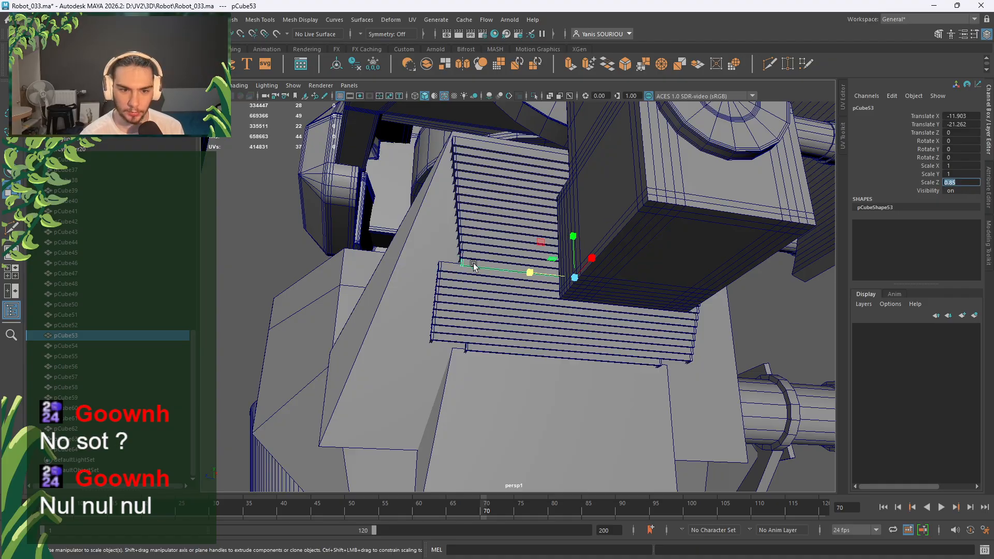
left_click(456, 268)
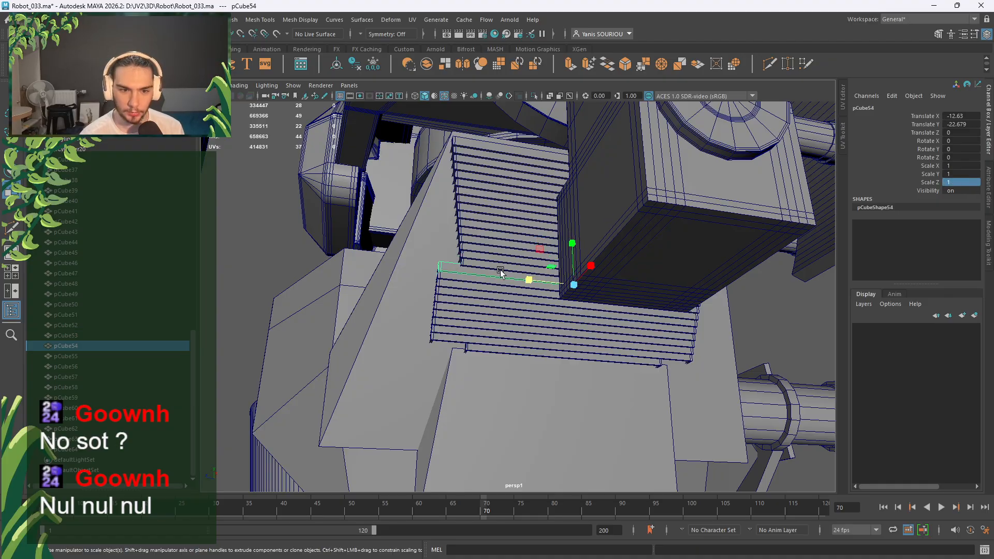
left_click(960, 182)
type(".84")
key("Return")
left_click(449, 280)
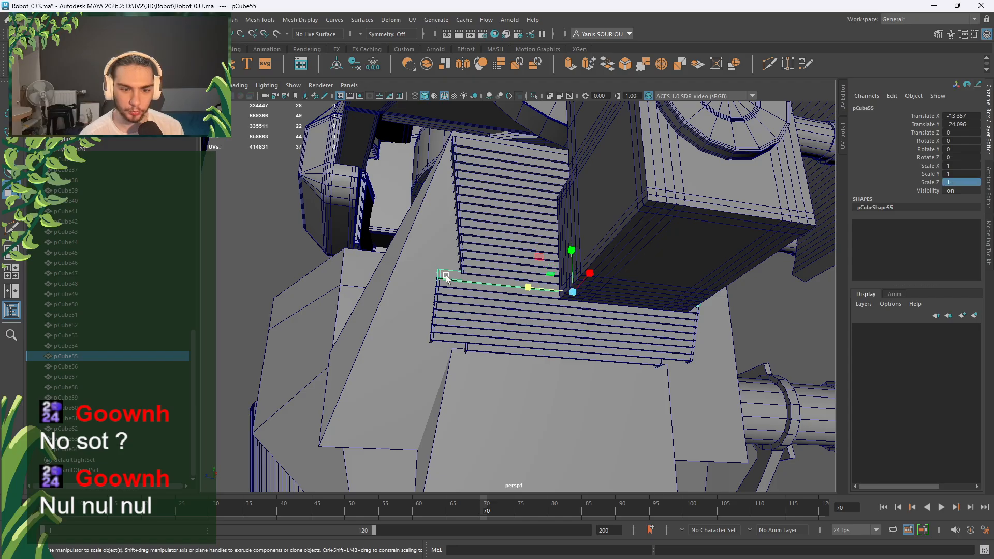
left_click(967, 184)
type(".8")
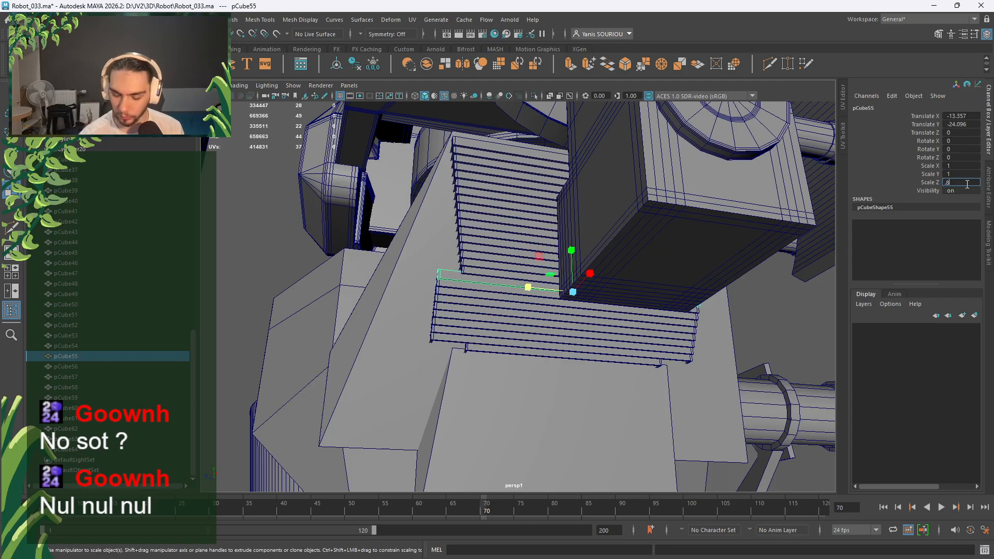
type("3")
key("Return")
Set Scale Z to 0.82 on slats pCube56, pCube57 and pCube58.
left_click(458, 289)
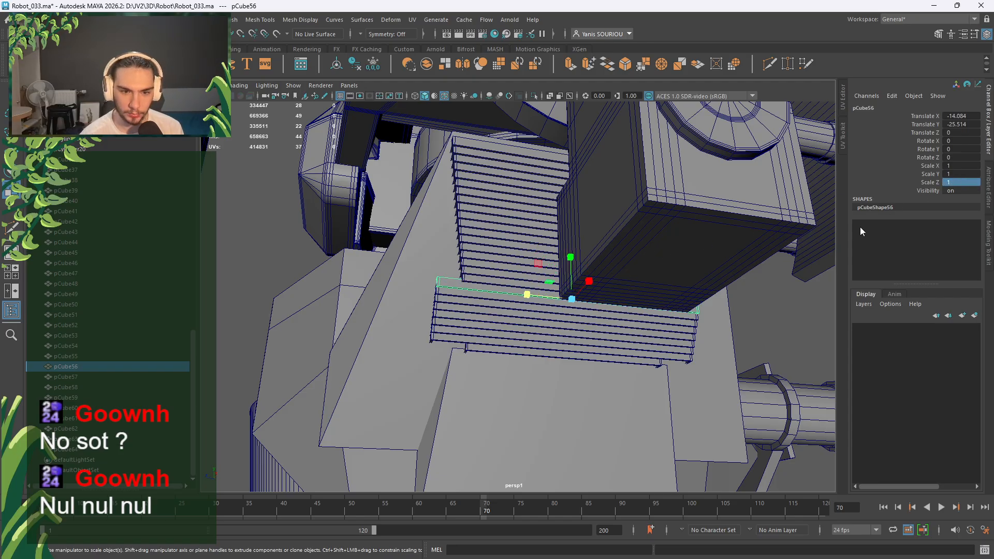
left_click(964, 182)
type(".82")
key("Return")
left_click(453, 294)
left_click(961, 182)
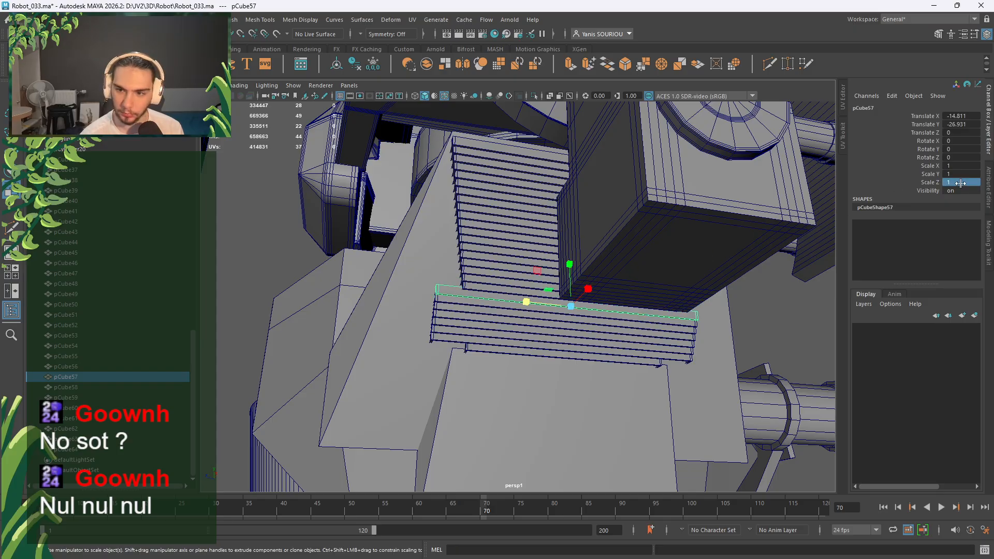
left_click(961, 182)
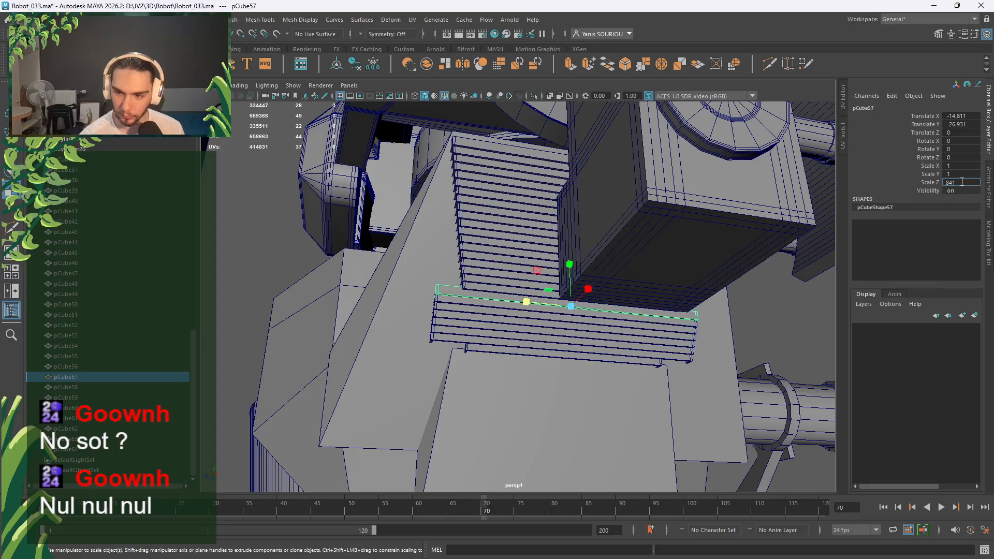
type(".82")
key("Return")
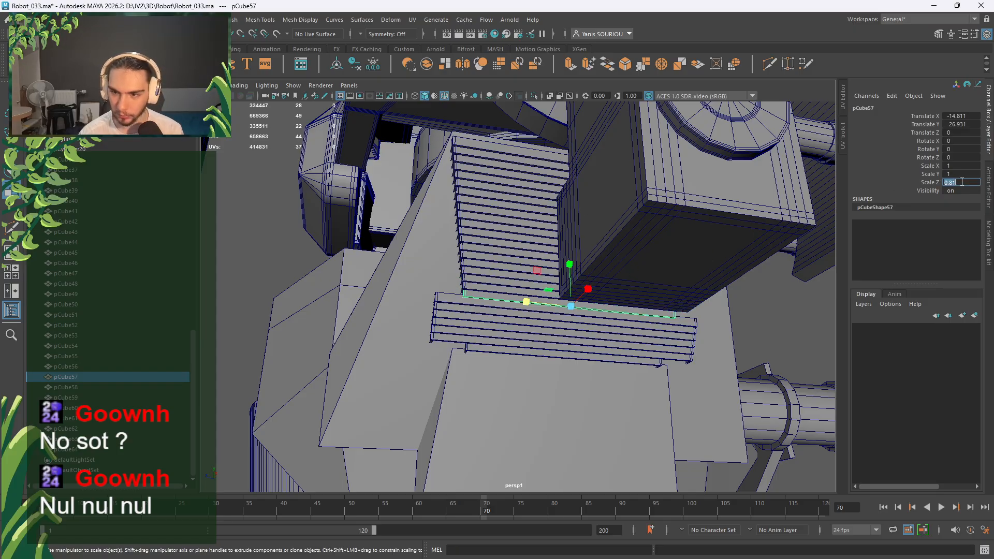
left_click(452, 306)
left_click(953, 183)
type(".8")
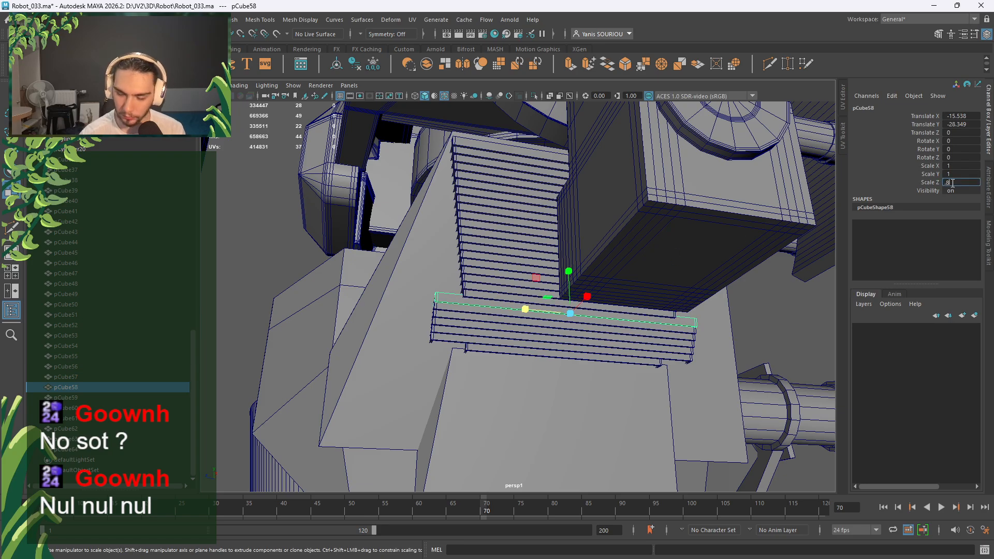
type("2")
key("Return")
Taper slats pCube59, pCube60 and pCube61 to Scale Z 0.79, 0.78 and 0.77.
left_click(456, 311)
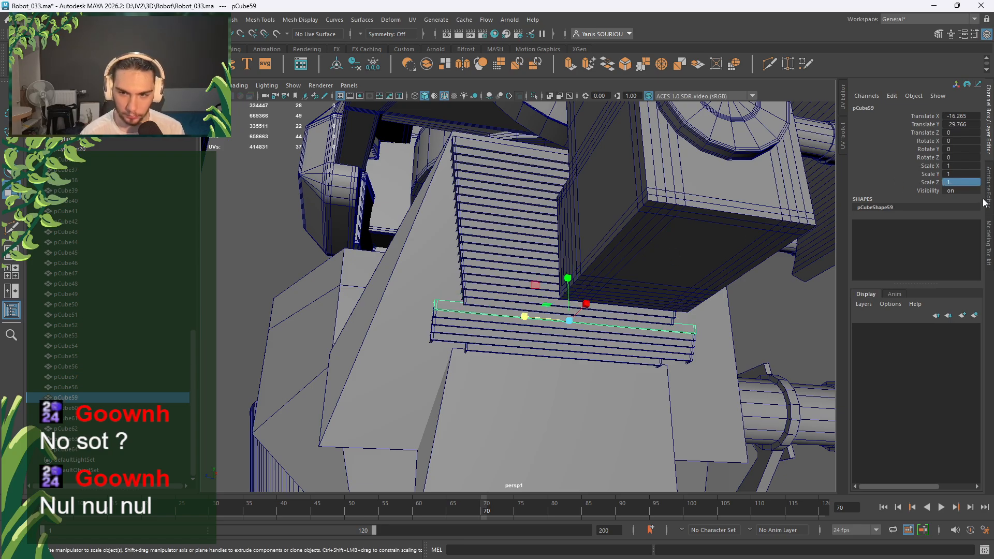
left_click(965, 182)
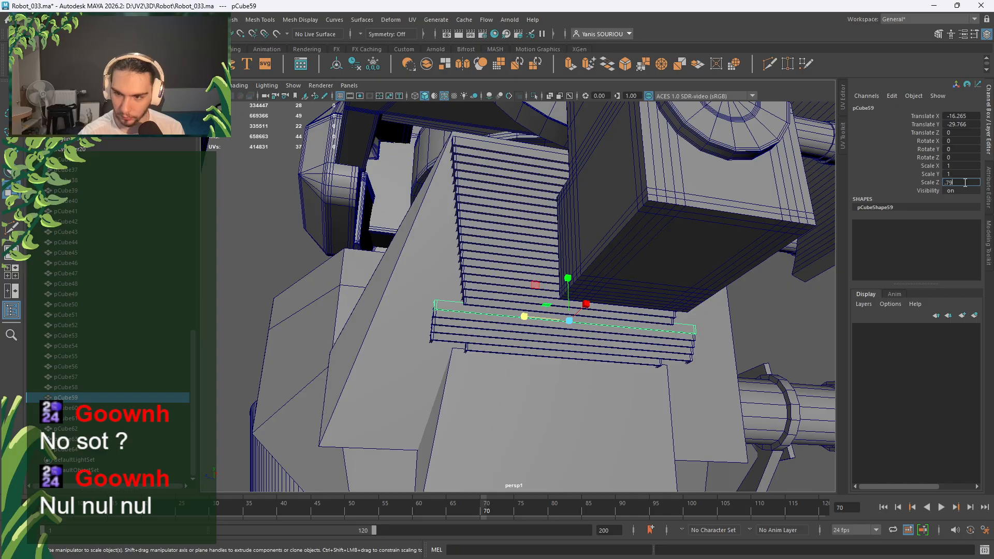
type(".79")
key("Return")
left_click(445, 317)
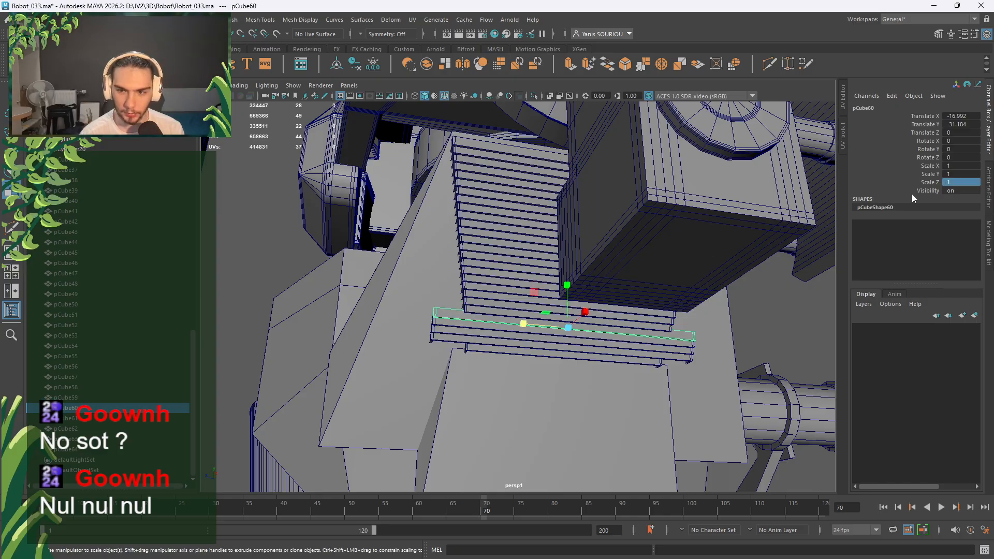
left_click(961, 185)
type(".78")
key("Return")
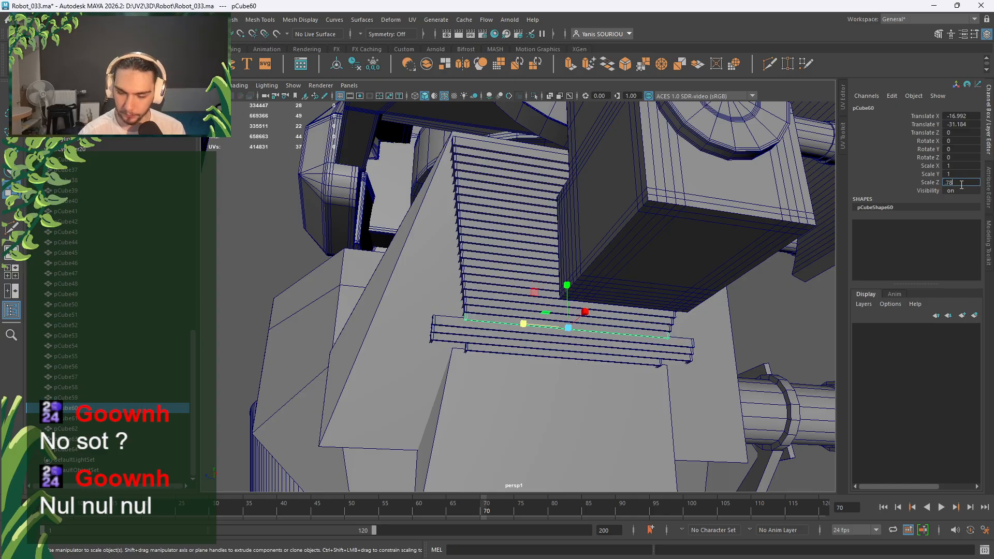
left_click(440, 324)
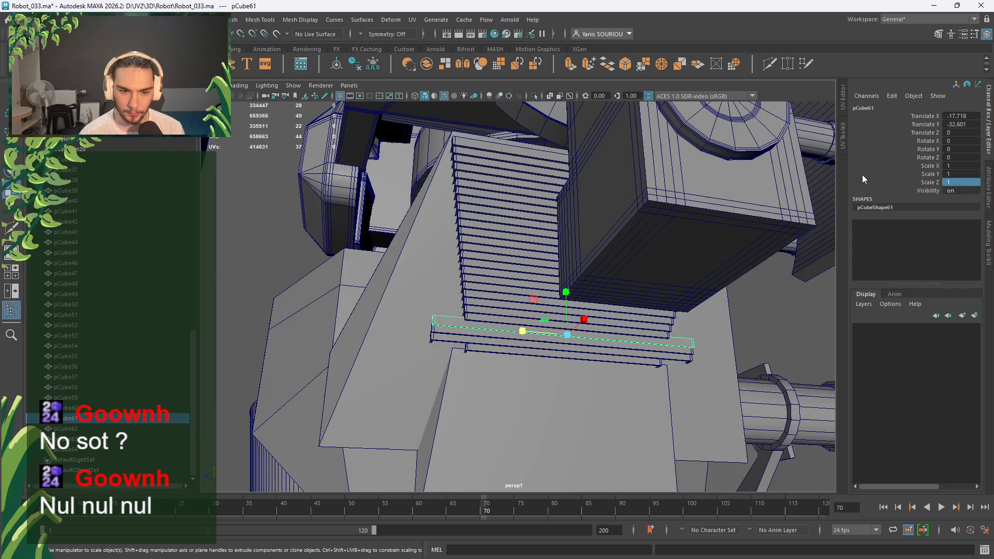
left_click(962, 184)
type(".77")
key("Return")
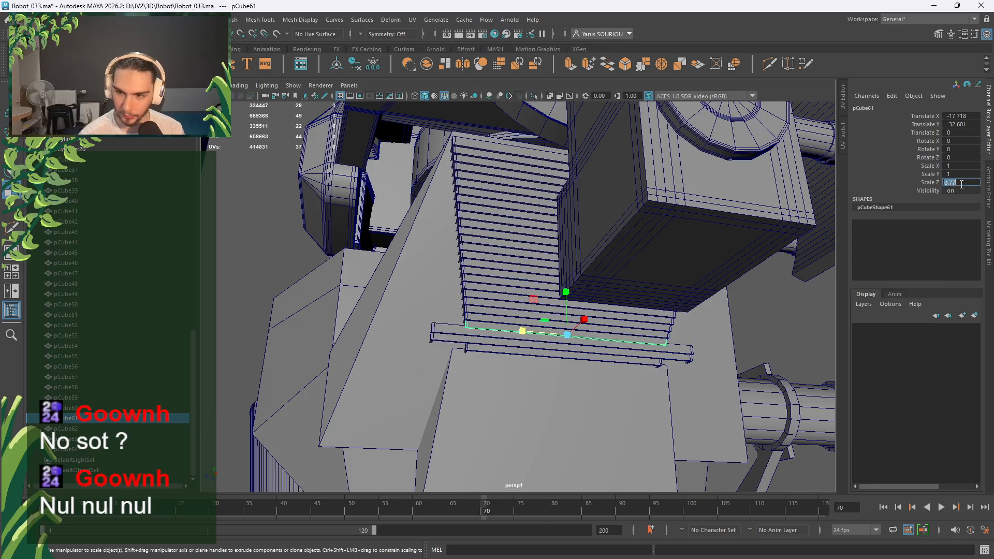
Finish the row with Scale Z 0.76, 0.75 and 0.74 on pCube62, pCube63 and pCube64.
left_click(438, 334)
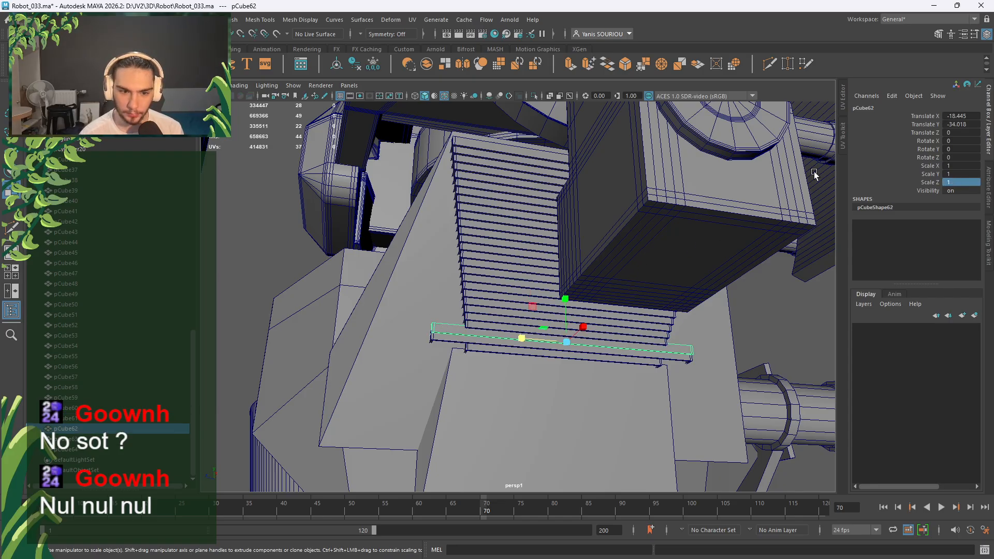
left_click(950, 181)
type(".76")
key("Return")
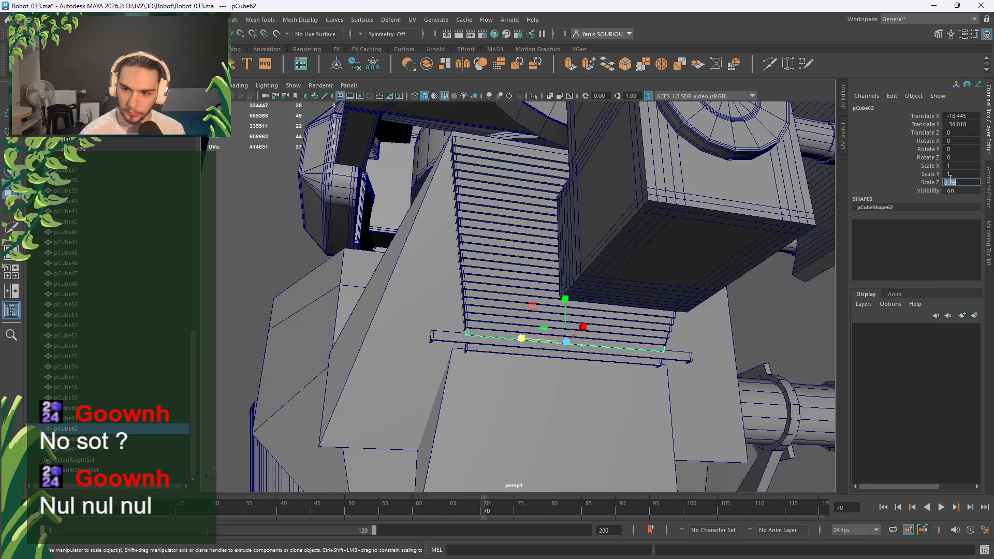
left_click(450, 338)
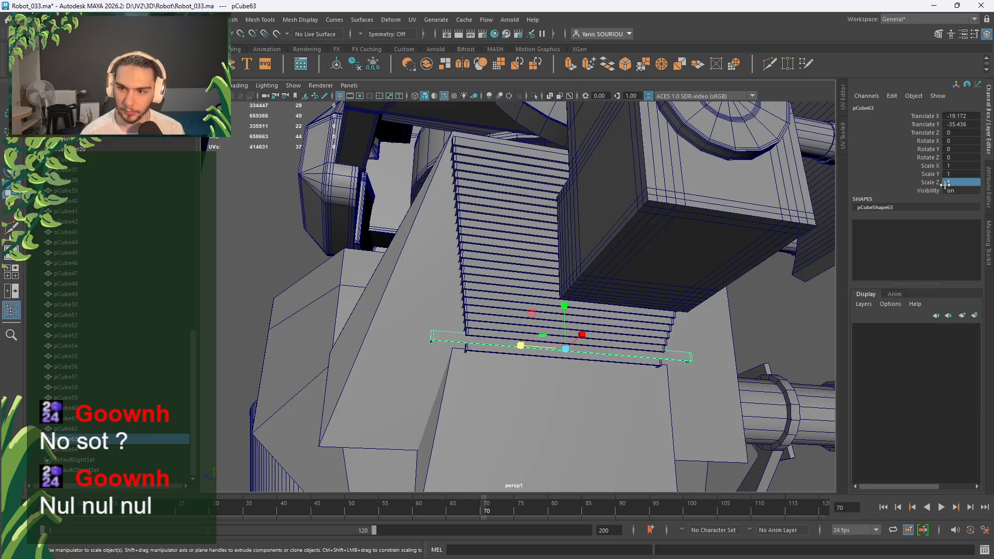
left_click(948, 184)
type(".75")
key("Return")
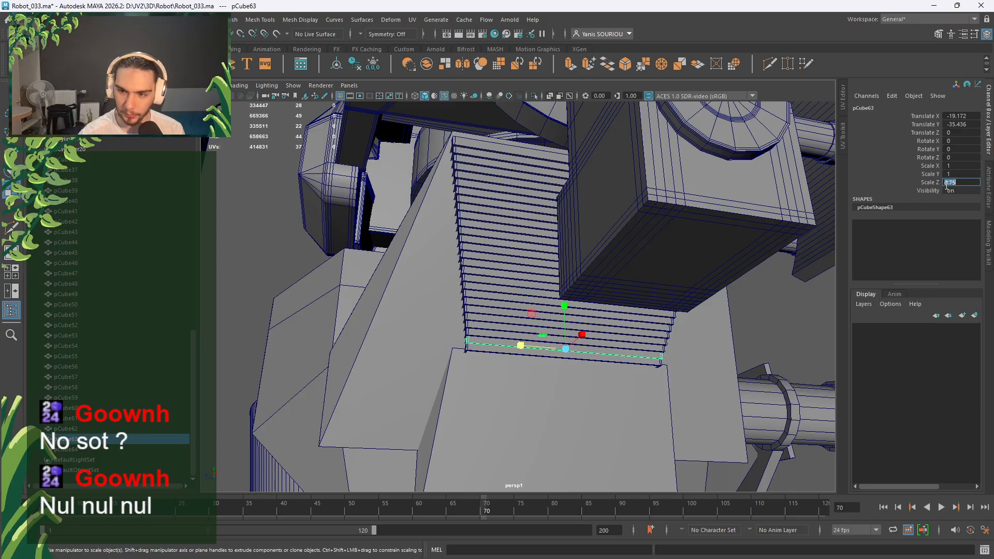
left_click(476, 348)
left_click(970, 184)
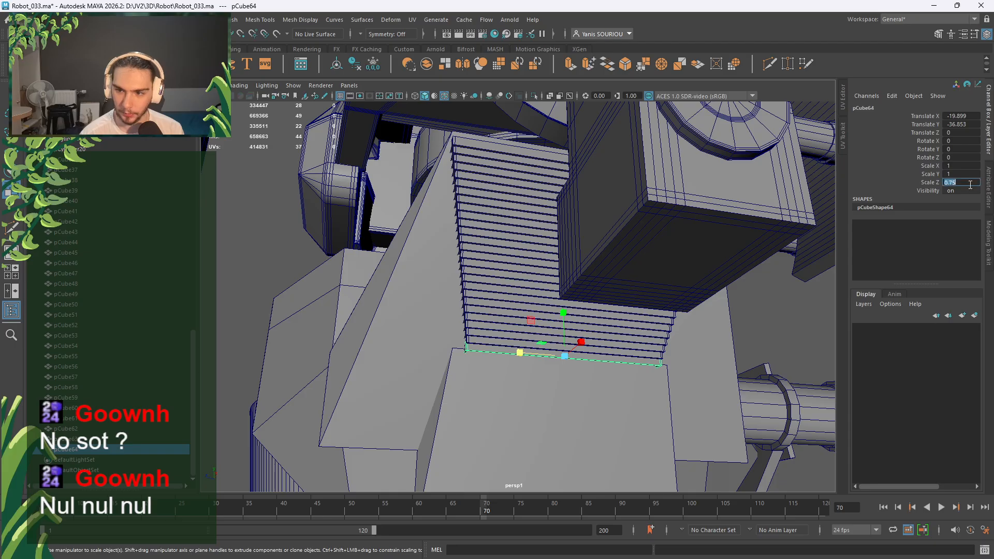
key("Return")
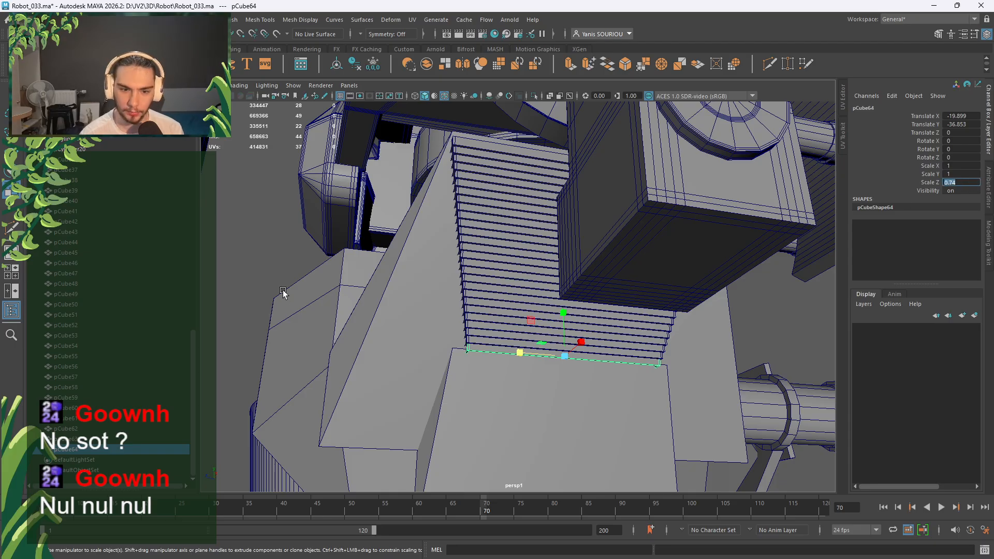
scroll(290, 290, "down", 10)
Deselect the slats, turn off Wireframe on Shaded, then zoom and orbit around the stepped slat block.
left_click(460, 286)
right_click(731, 272)
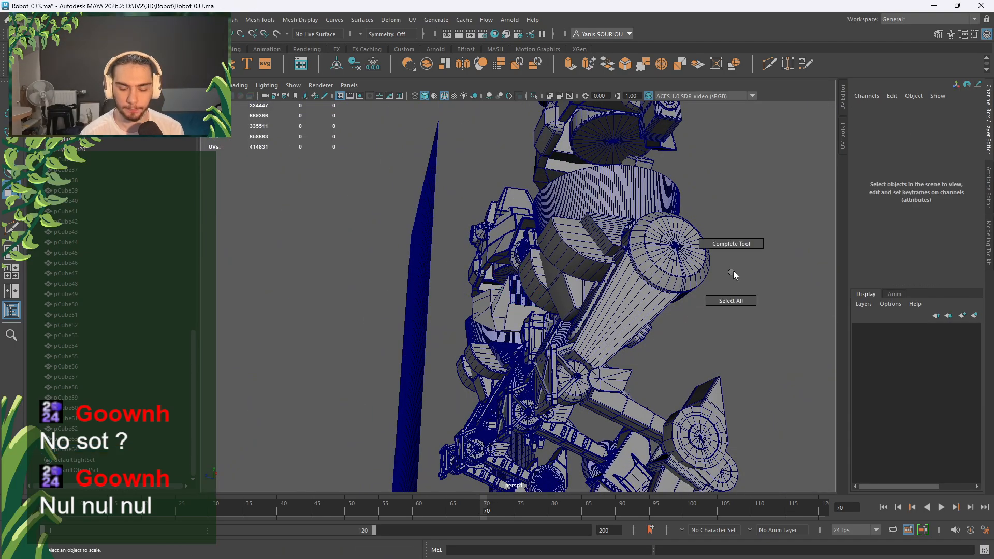
scroll(500, 257, "up", 5)
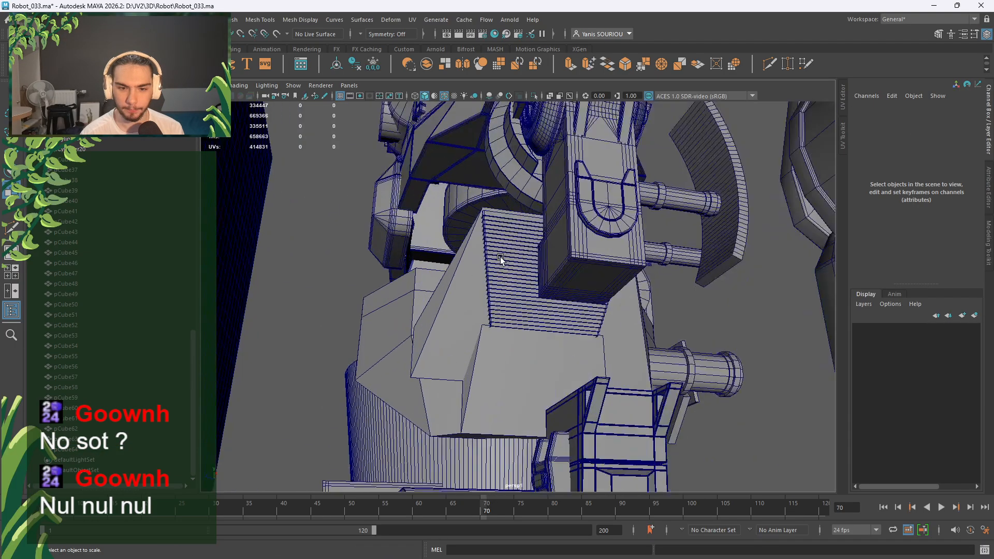
left_click(447, 97)
scroll(486, 268, "up", 8)
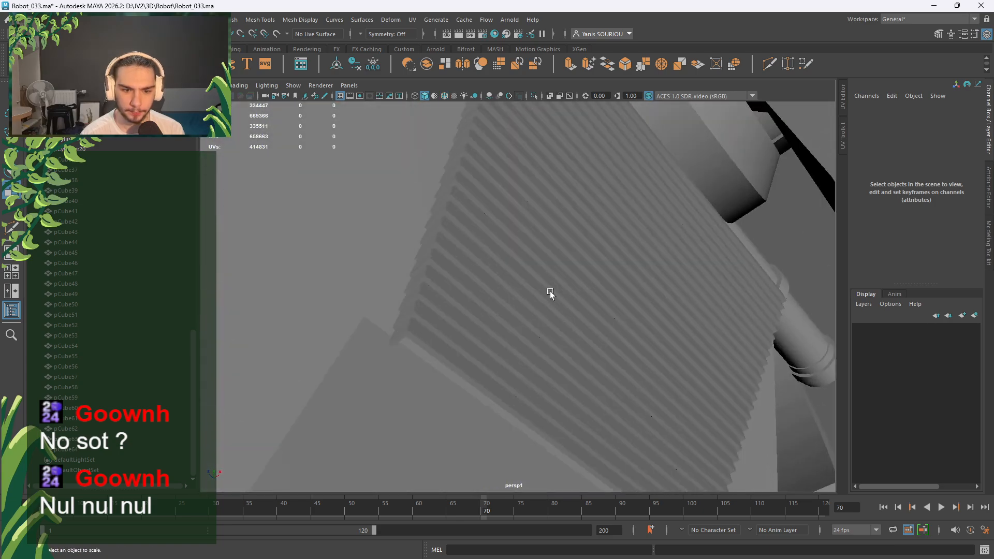
left_click_drag(550, 291, 600, 345, "alt")
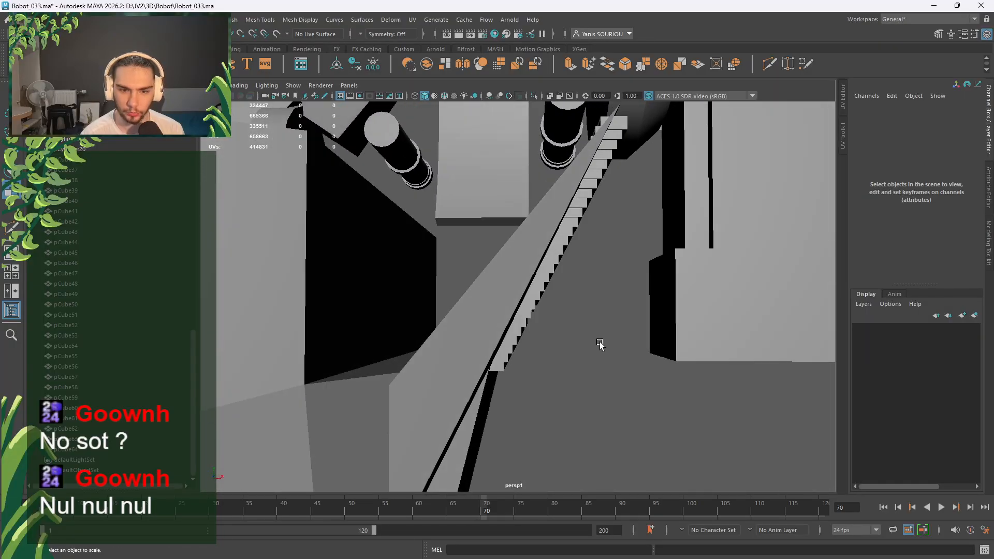
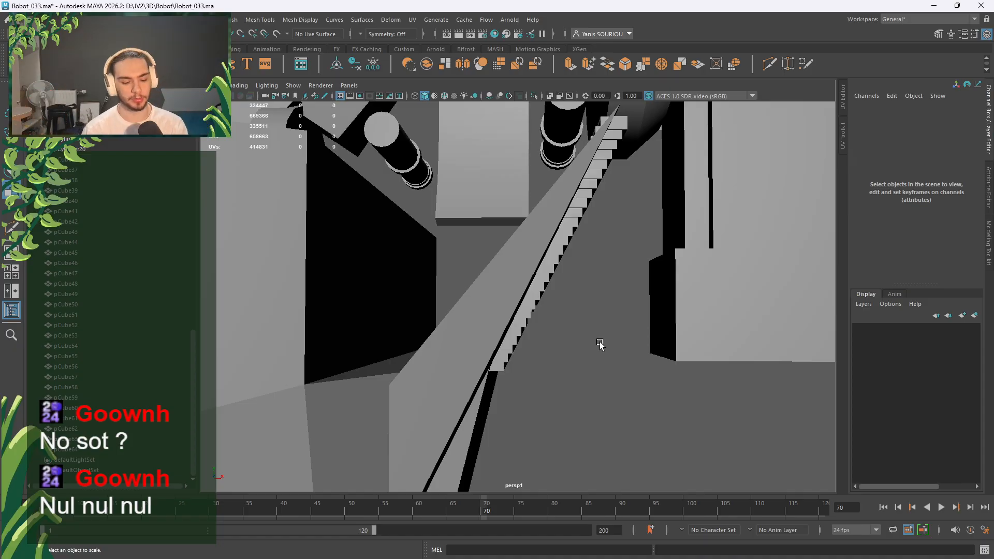
Select all the stair strips, then clear the selection and look over the whole robot.
left_click_drag(599, 344, 539, 212, "alt")
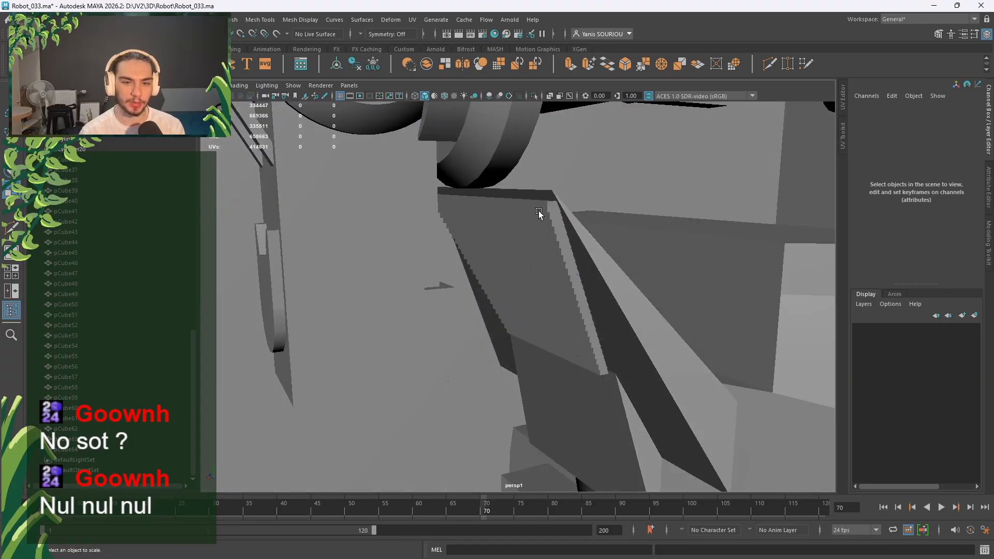
left_click(539, 212)
left_click(598, 371, "shift")
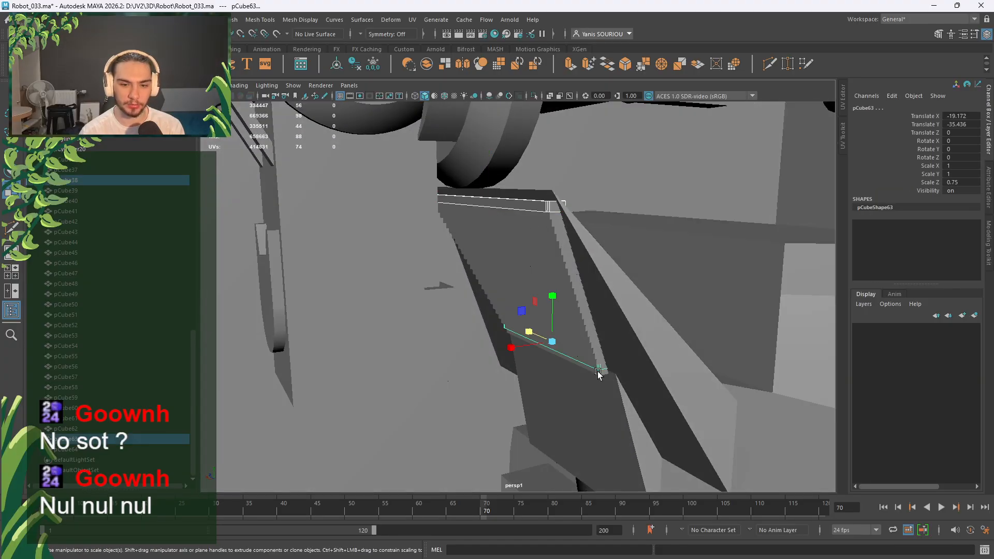
left_click(545, 208)
left_click(102, 450, "shift")
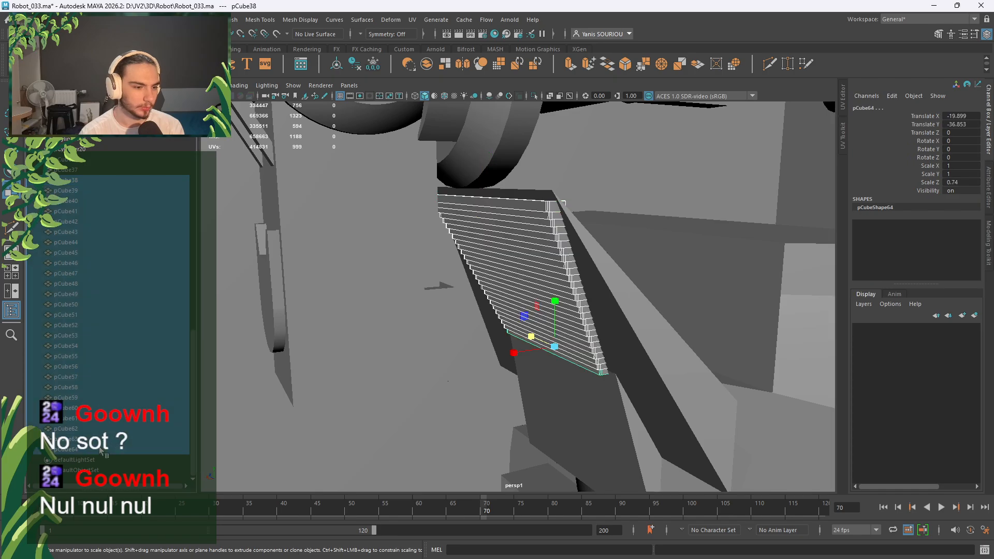
scroll(586, 343, "down", 5)
left_click_drag(585, 343, 686, 346, "alt")
scroll(581, 317, "down", 3)
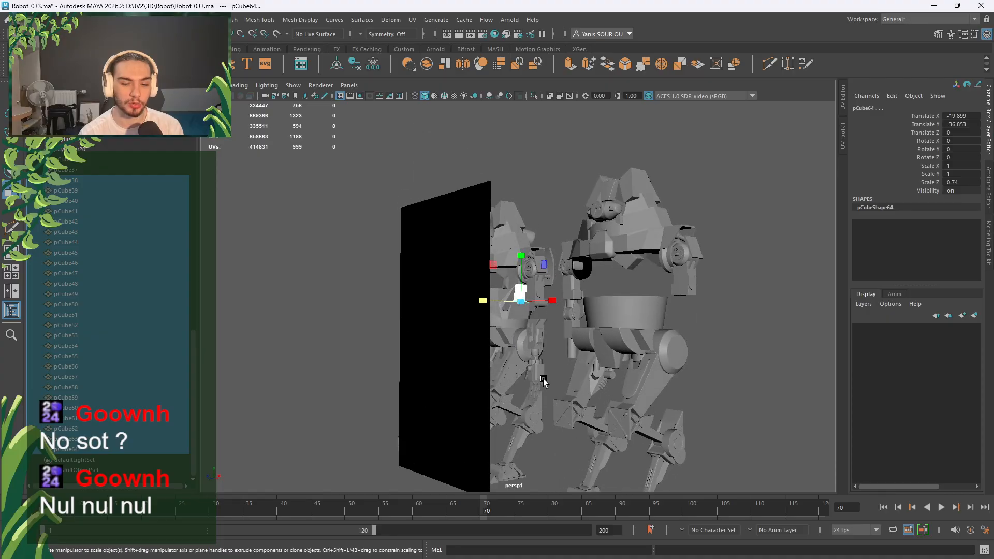
scroll(544, 382, "down", 2)
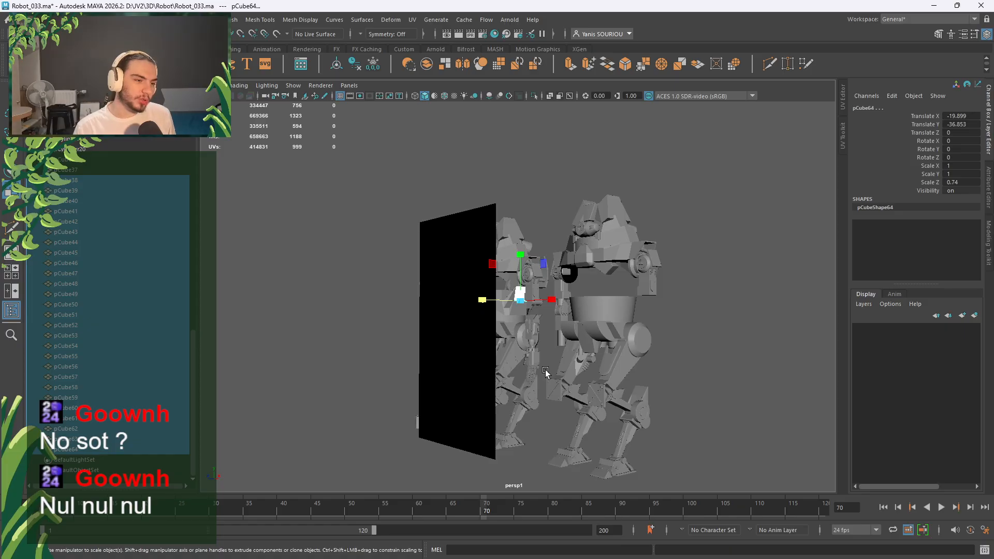
left_click(546, 371)
scroll(544, 363, "up", 10)
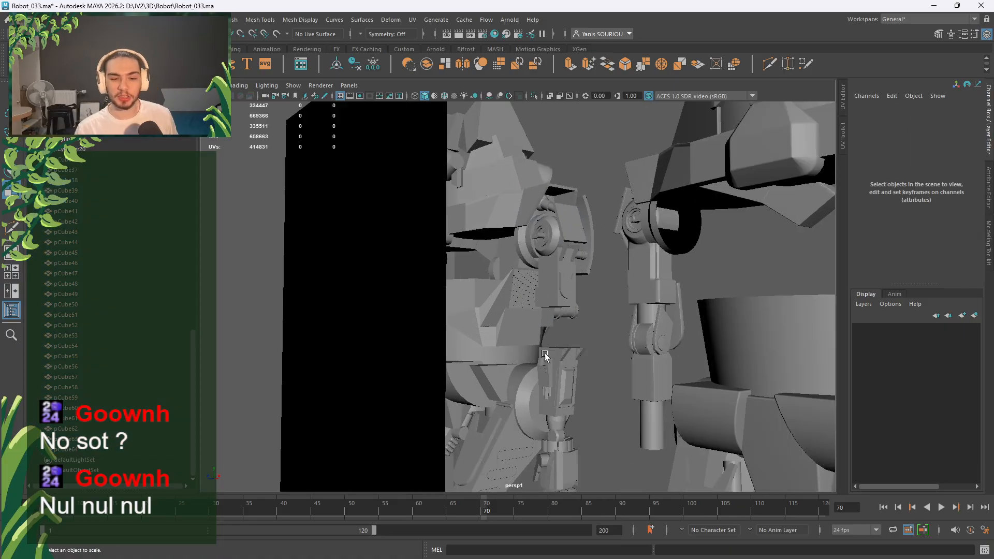
scroll(534, 314, "down", 6)
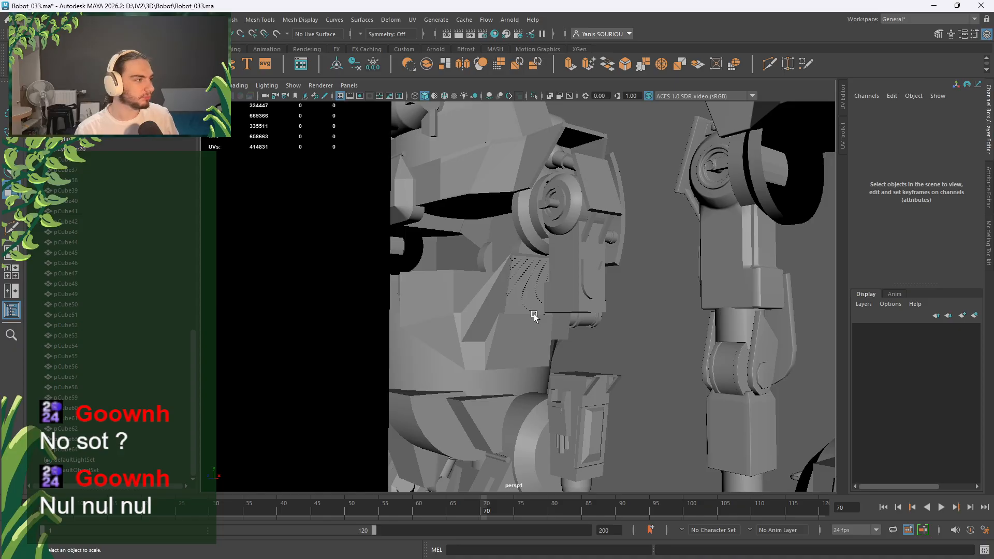
scroll(534, 314, "up", 10)
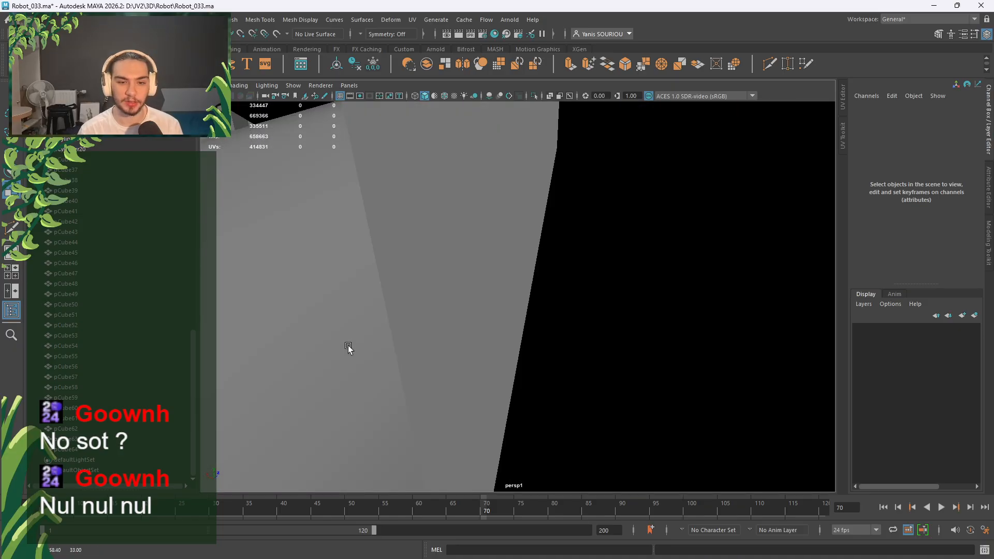
left_click_drag(348, 346, 415, 318, "alt")
Delete the stray diagonal edge from the long sloped block pCube31.
left_click(497, 292)
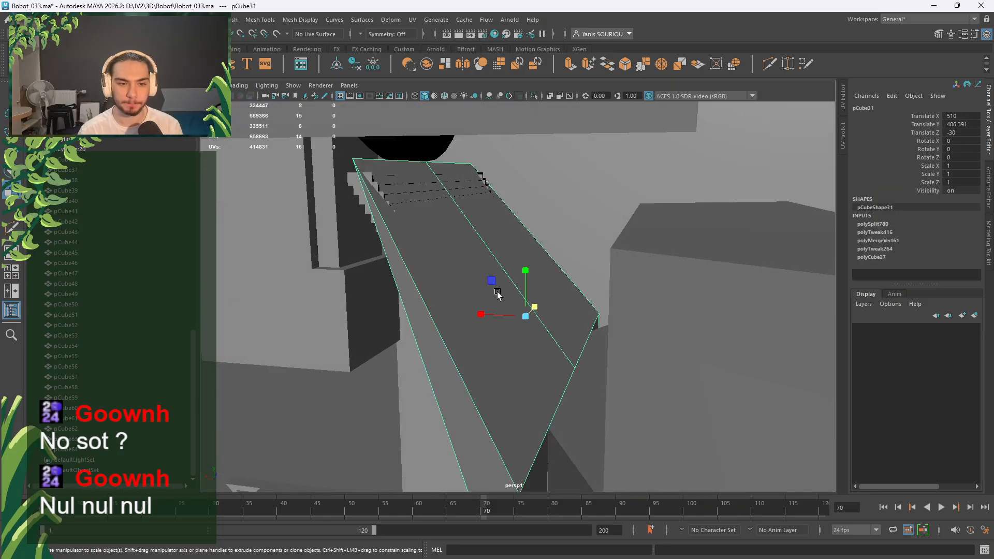
key("f")
right_click_drag(525, 311, 534, 220)
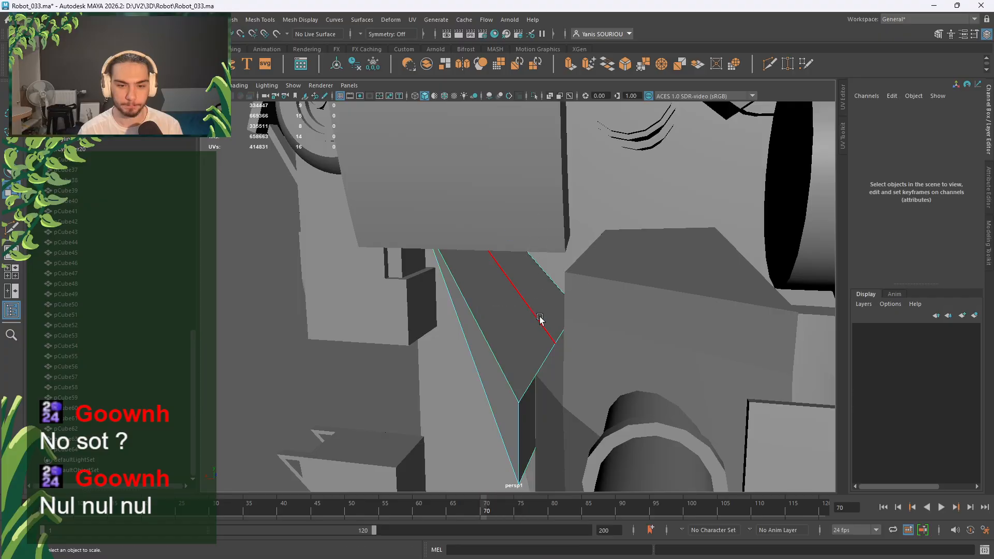
left_click(540, 318)
right_click_drag(540, 319, 579, 246, "shift")
scroll(580, 244, "down", 8)
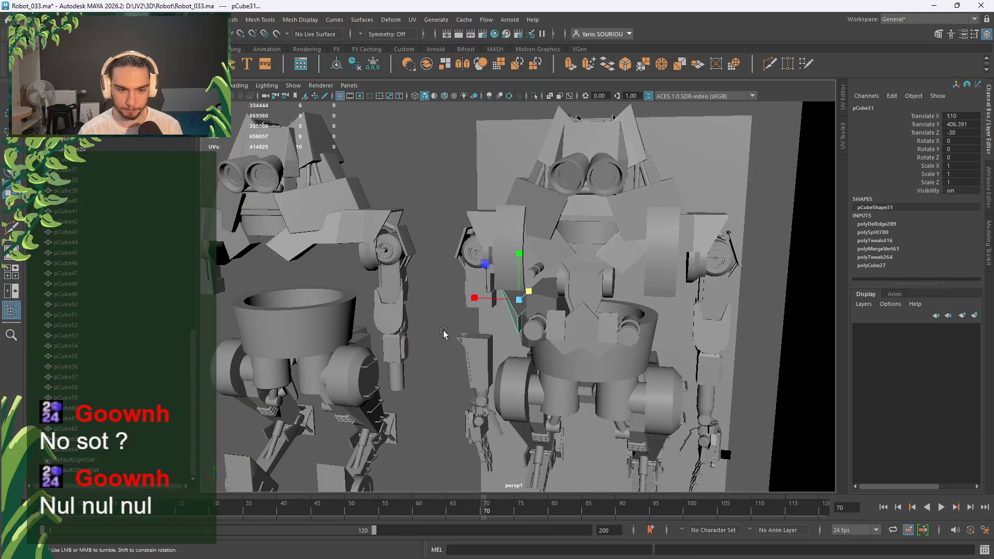
scroll(515, 347, "up", 12)
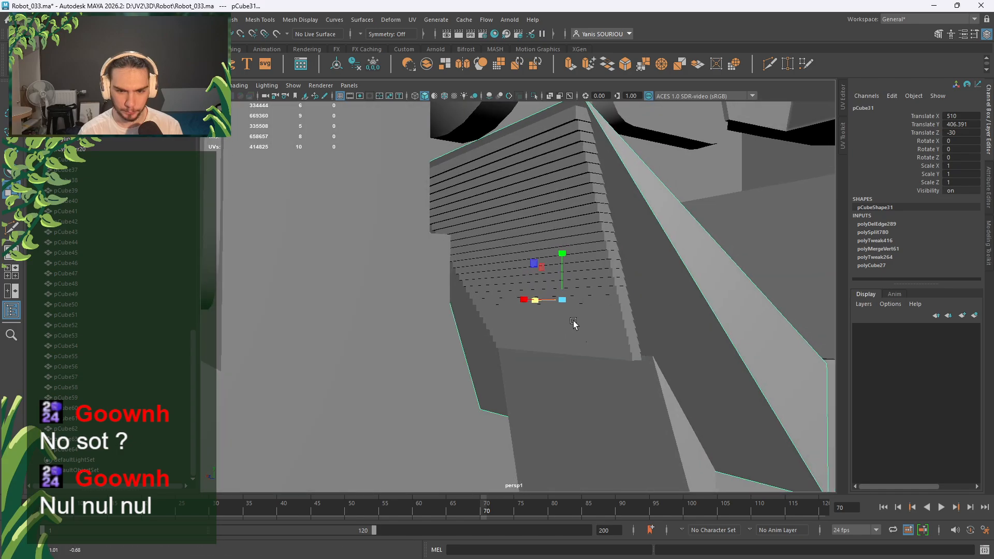
Select the stair strips pCube38 through pCube64 in the Outliner.
left_click_drag(574, 324, 511, 348, "alt")
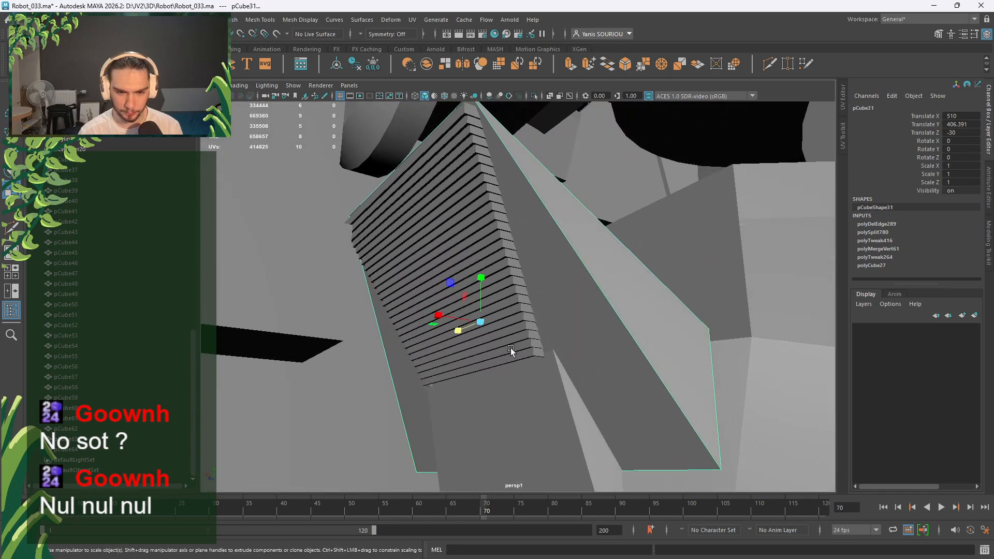
left_click(451, 117)
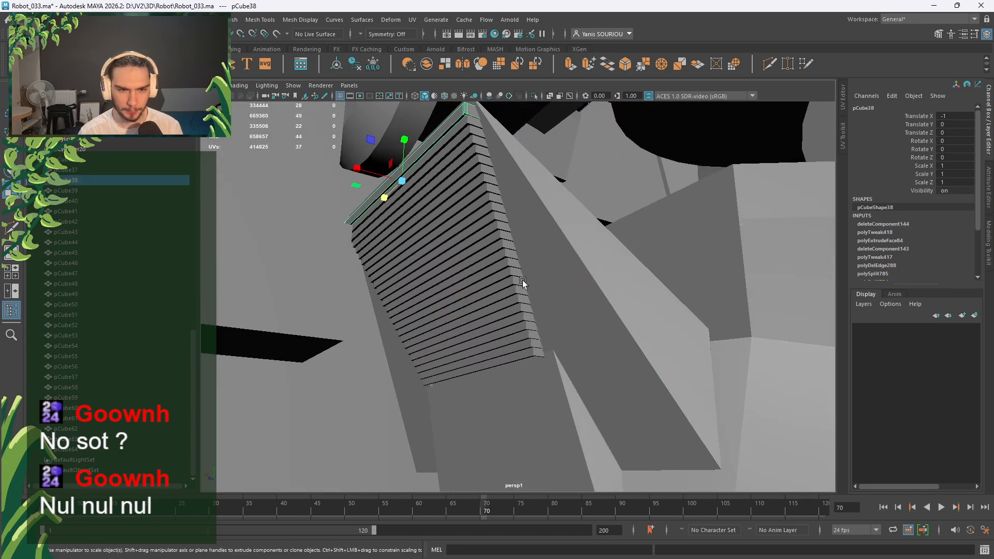
left_click(528, 351, "shift")
left_click(98, 181)
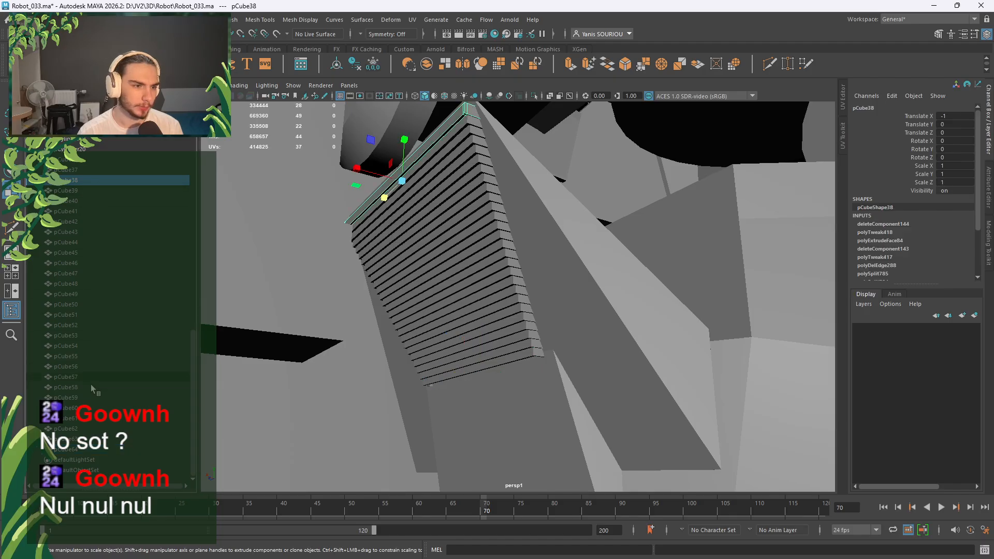
left_click(66, 449, "shift")
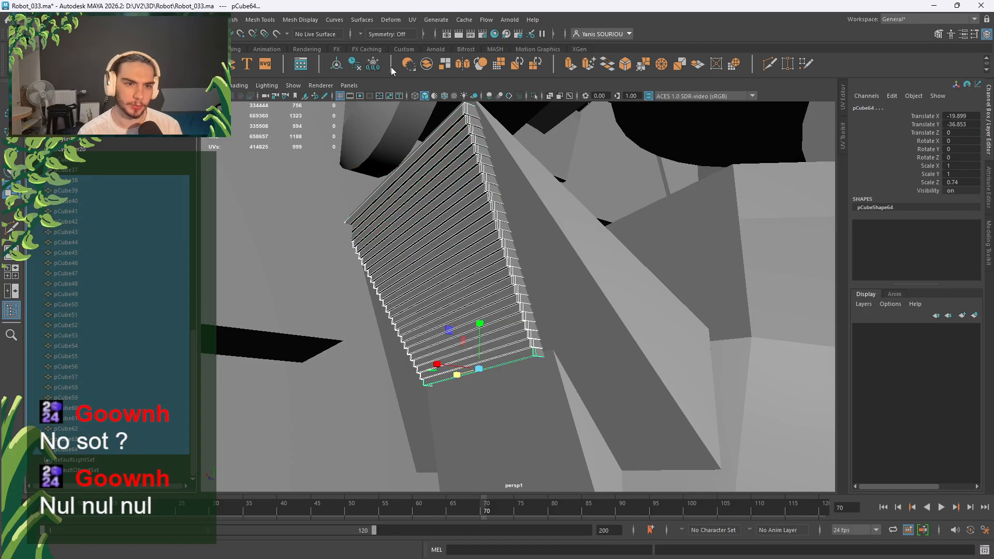
Combine the strips into pCube65, delete its history, isolate it and select all its edges.
left_click(408, 64)
left_click(373, 65)
left_click(349, 67)
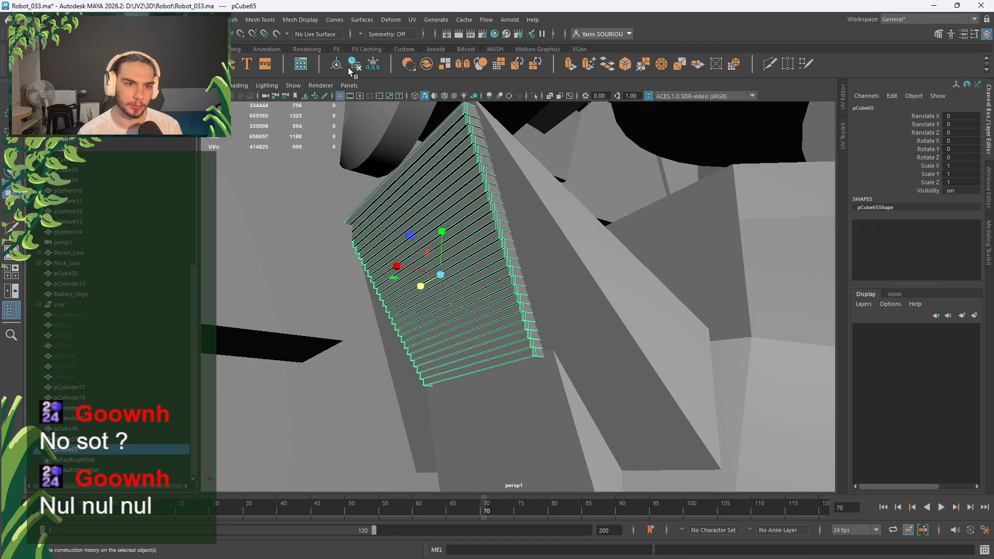
left_click(534, 96)
right_click_drag(588, 210, 585, 179)
left_click_drag(610, 149, 382, 434)
Bevel all edges of pCube65 with chamfer off, 2 segments and fraction 0.8.
right_click(621, 235, "shift")
right_click_drag(621, 235, 674, 235)
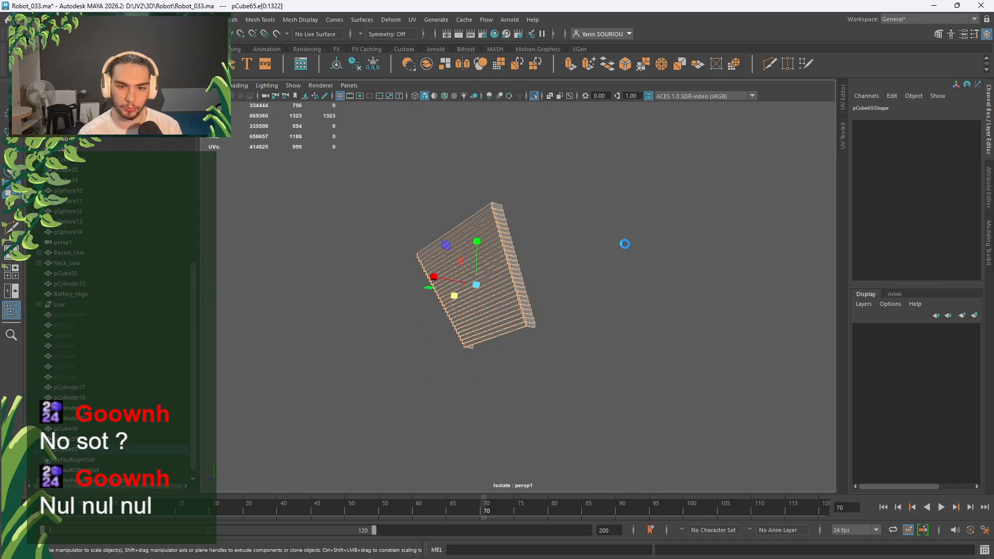
left_click(733, 351)
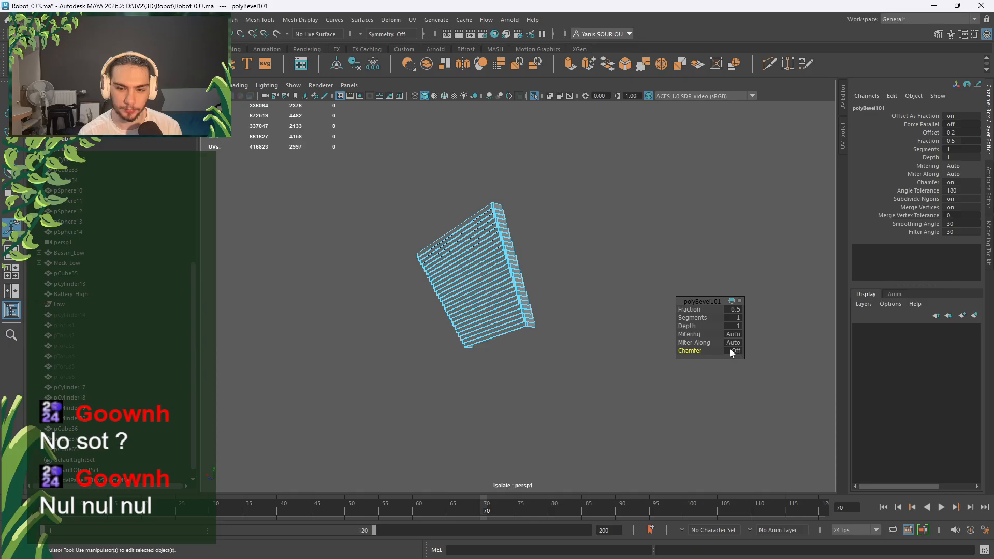
left_click(737, 318)
type("2")
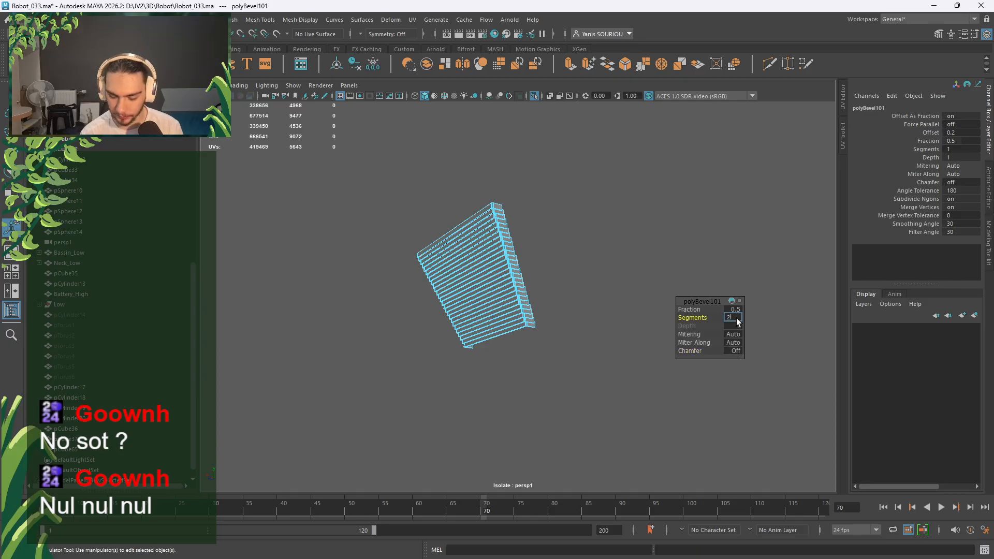
key("Return")
key("Return")
scroll(539, 370, "up", 8)
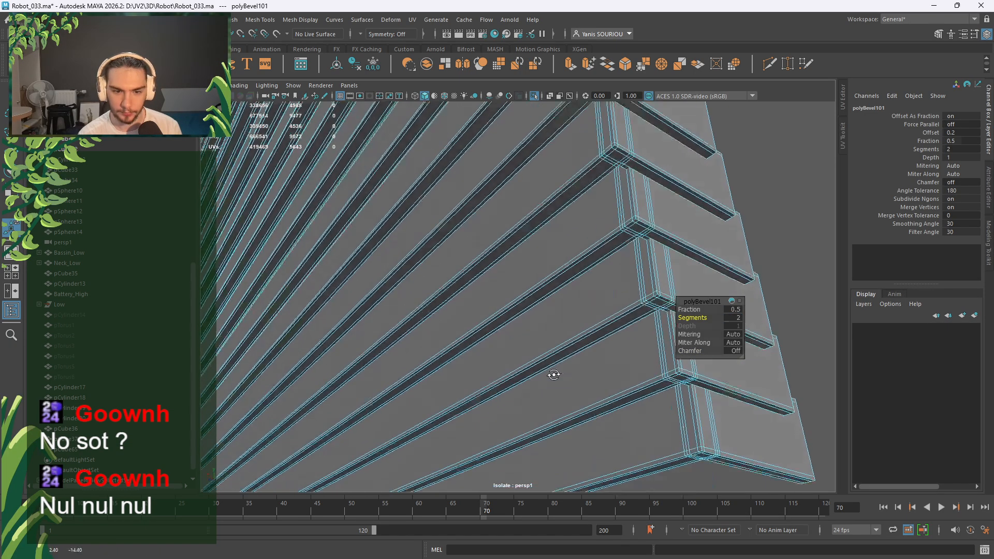
left_click(733, 309)
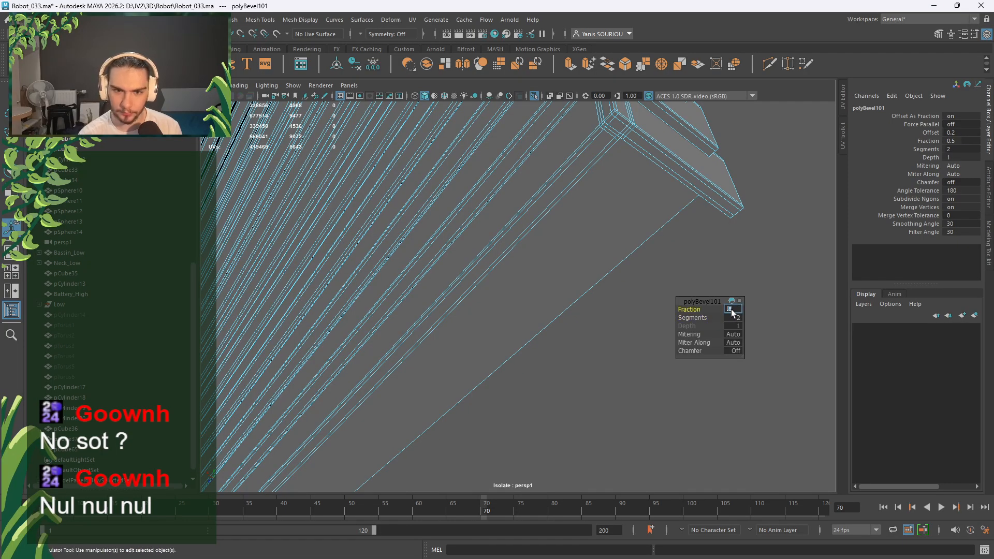
type("0.8")
key("Return")
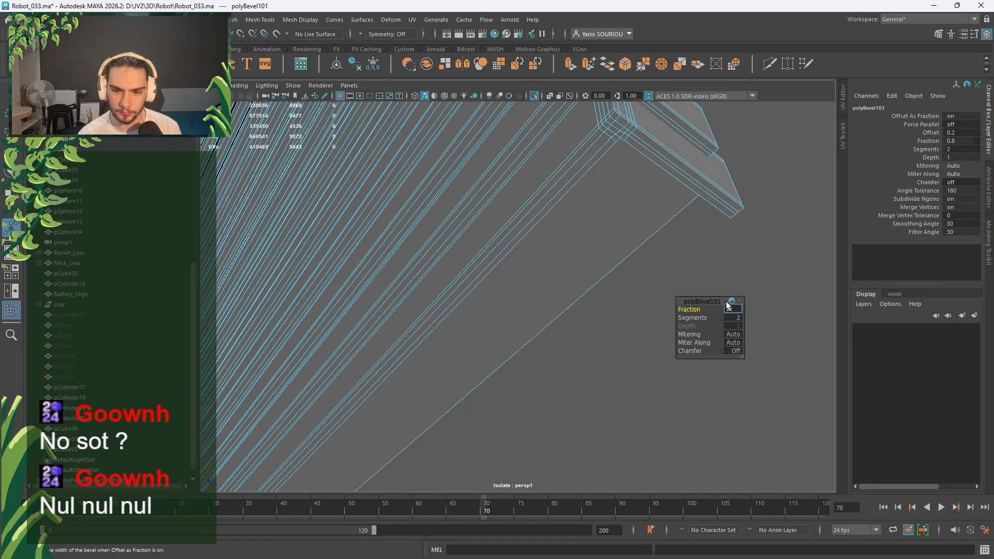
Return to Object Mode, turn on smooth preview and orbit around the bevelled strips.
left_click(770, 266)
right_click_drag(746, 223, 768, 208)
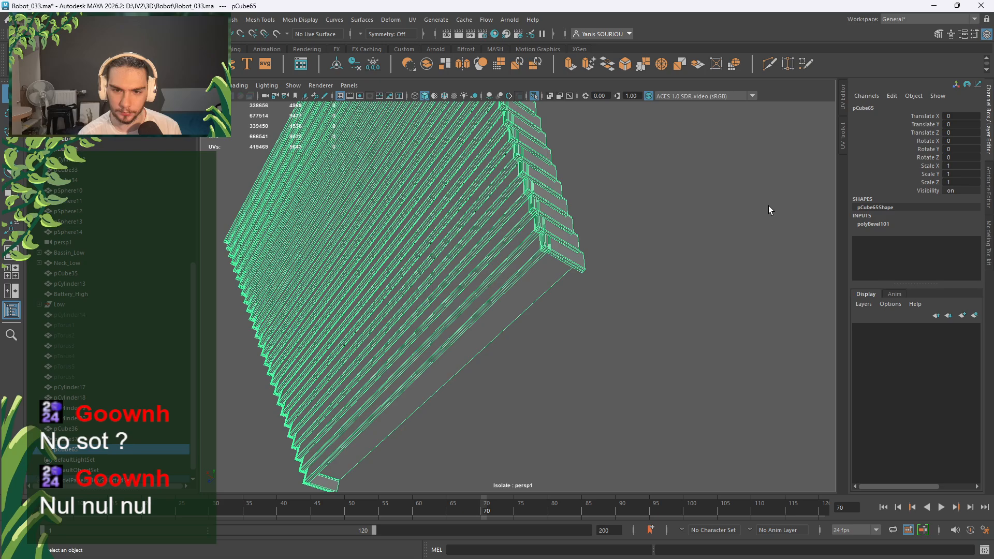
key("3")
left_click(740, 219)
left_click_drag(626, 173, 514, 348, "alt")
Orbit around the strip stack and delete the faces of the first extra box.
left_click_drag(505, 273, 465, 229, "alt")
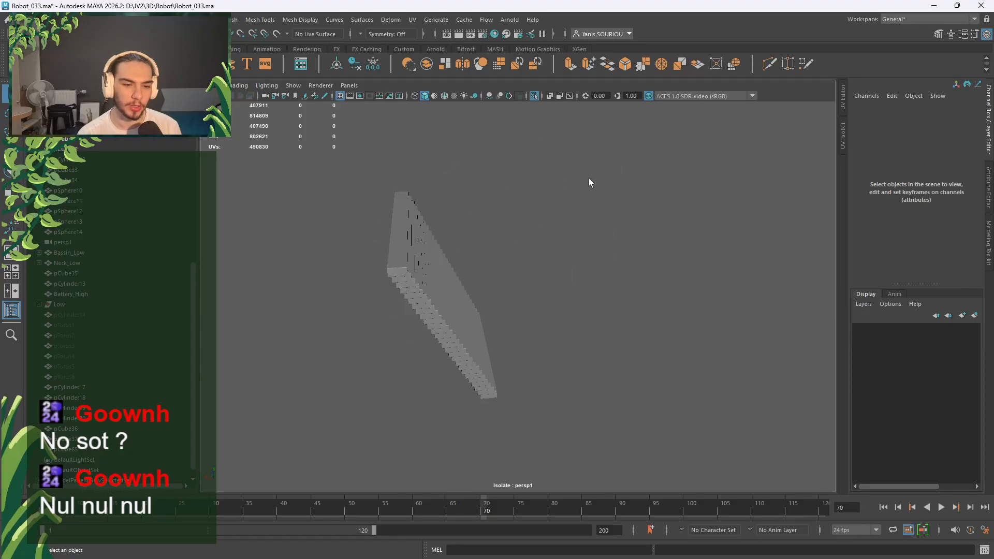
left_click_drag(388, 438, 565, 371, "alt")
mouse_move(458, 362)
left_mouse_down("alt")
mouse_move(497, 340)
mouse_move(466, 351)
left_mouse_up("alt")
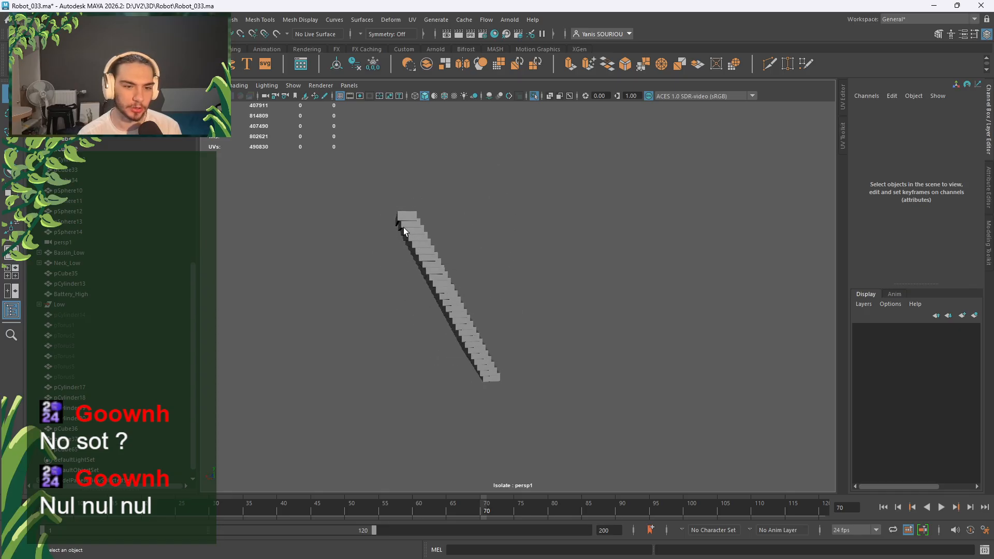
scroll(403, 228, "up", 3)
left_click_drag(403, 228, 462, 256, "alt")
left_click(456, 253)
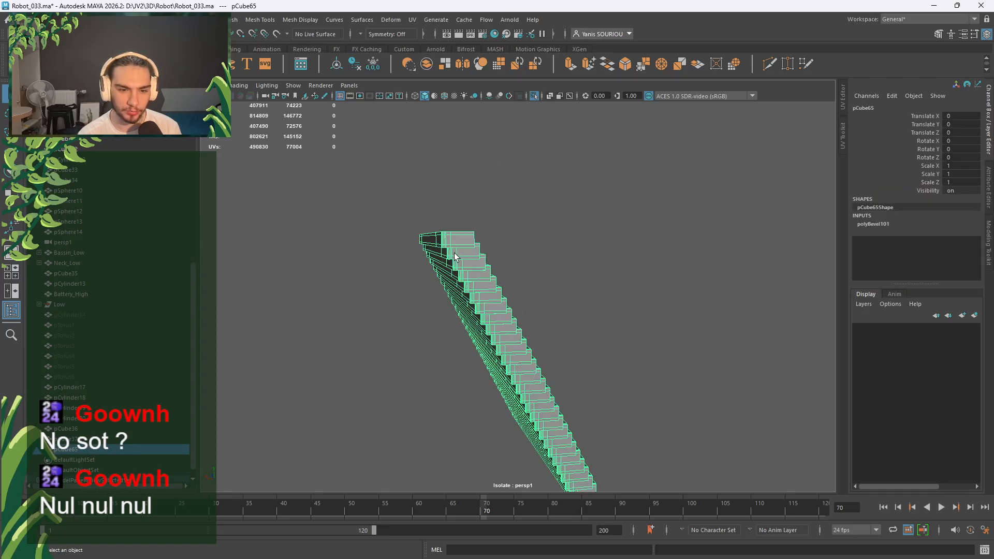
right_click_drag(461, 254, 461, 286)
left_click(465, 254)
double_click(465, 256)
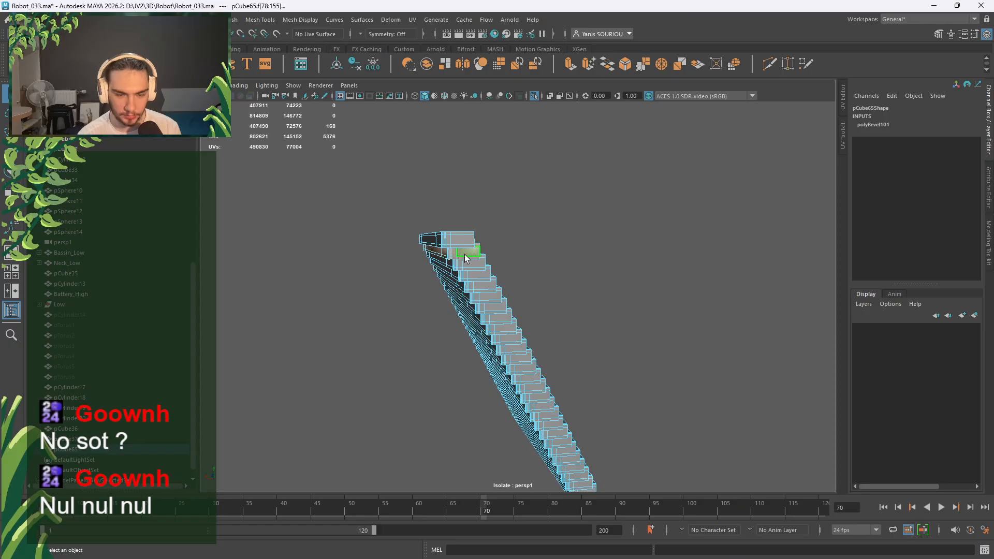
key("Delete")
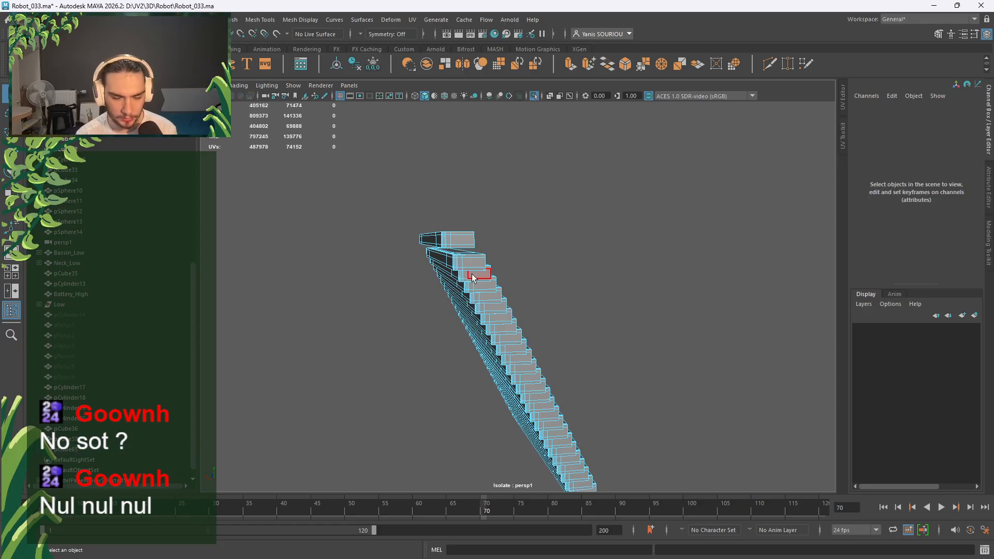
Delete eleven more boxes one after another down the diagonal stack.
double_click(472, 276)
key("Delete")
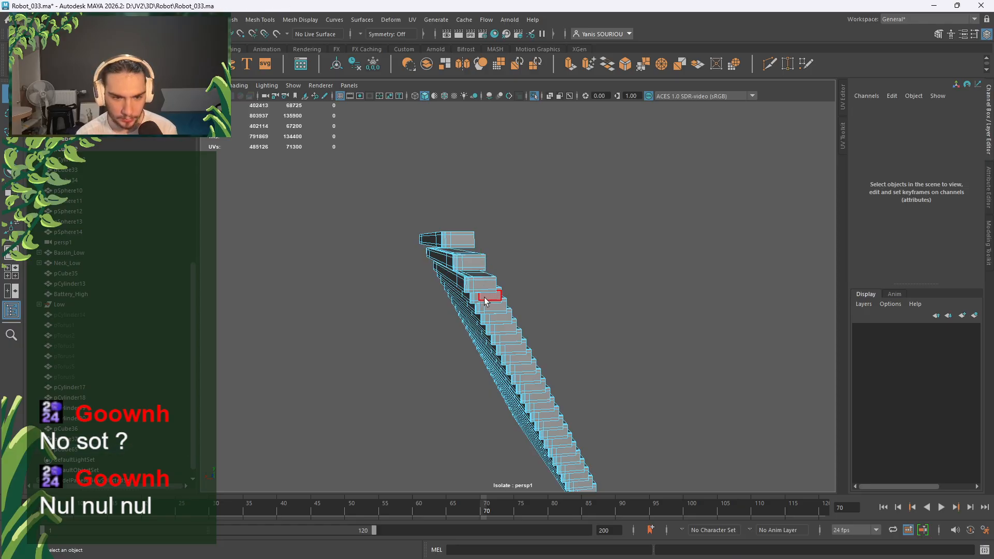
double_click(485, 300)
key("Delete")
double_click(500, 320)
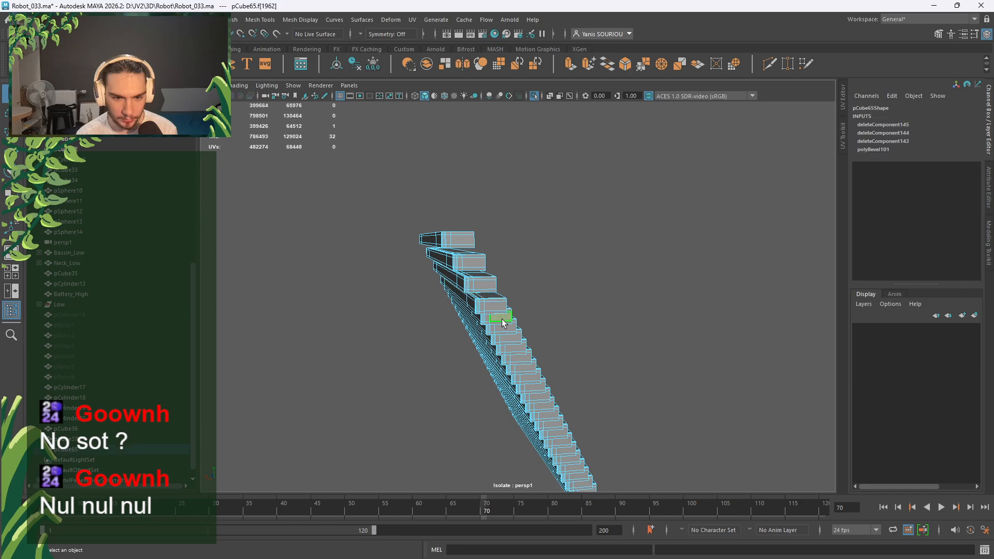
key("Delete")
double_click(513, 343)
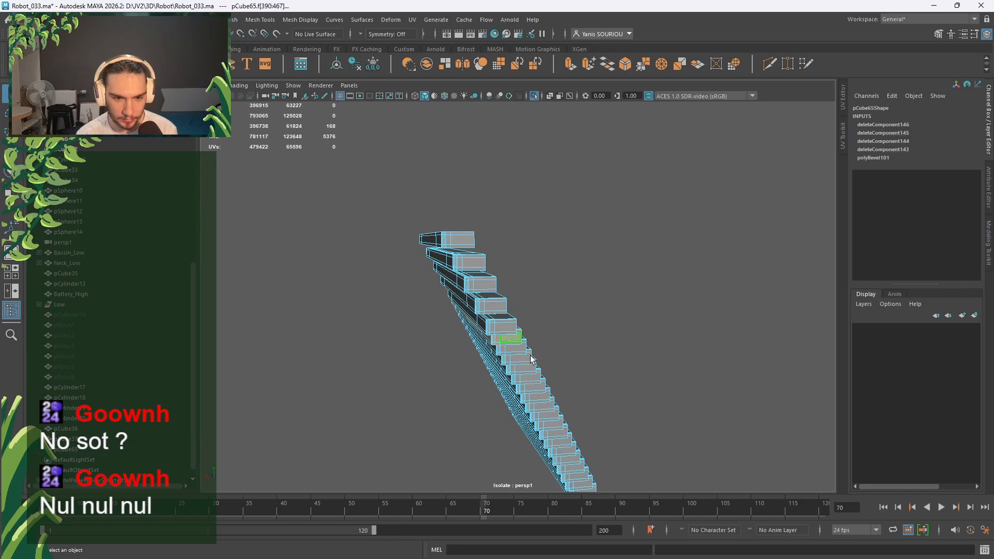
key("Delete")
double_click(529, 361)
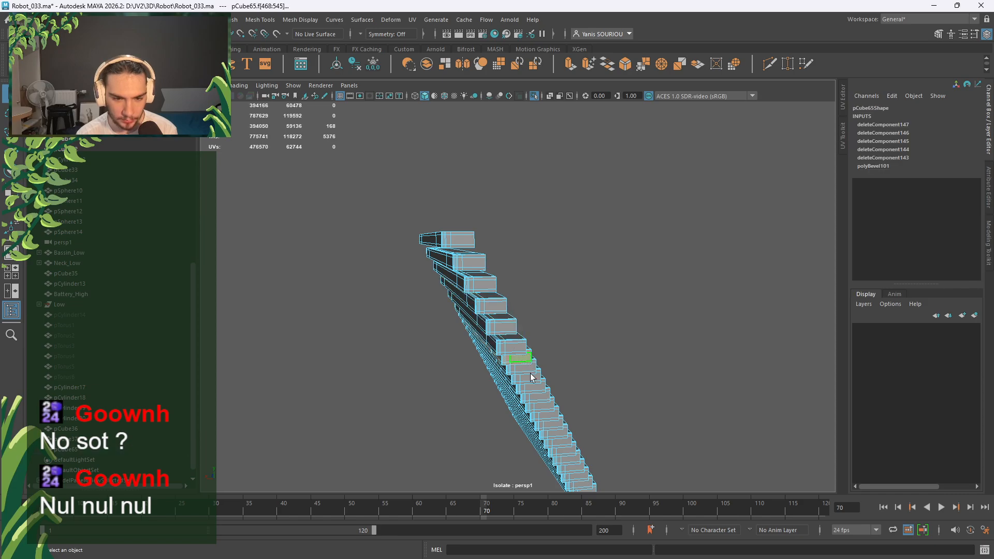
key("Delete")
double_click(532, 380)
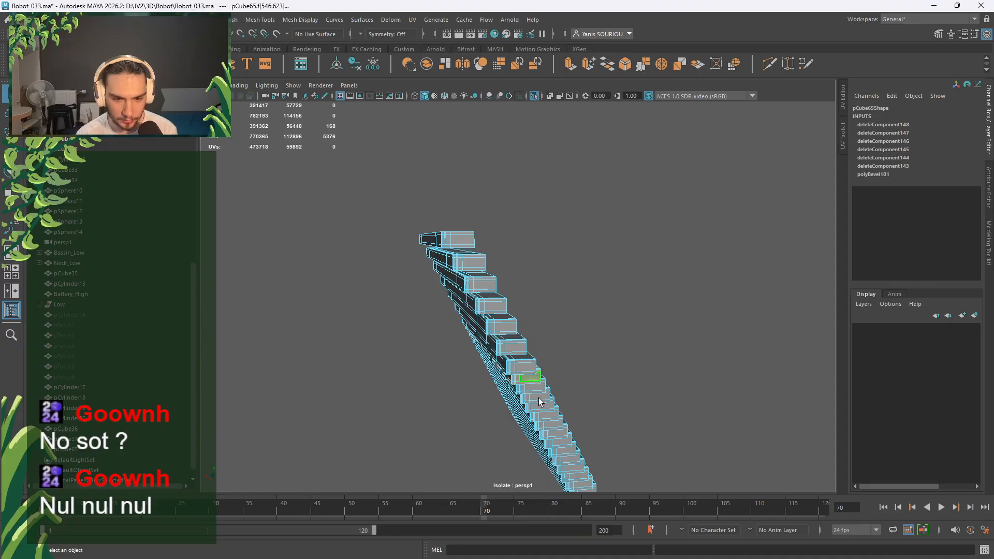
key("Delete")
double_click(540, 402)
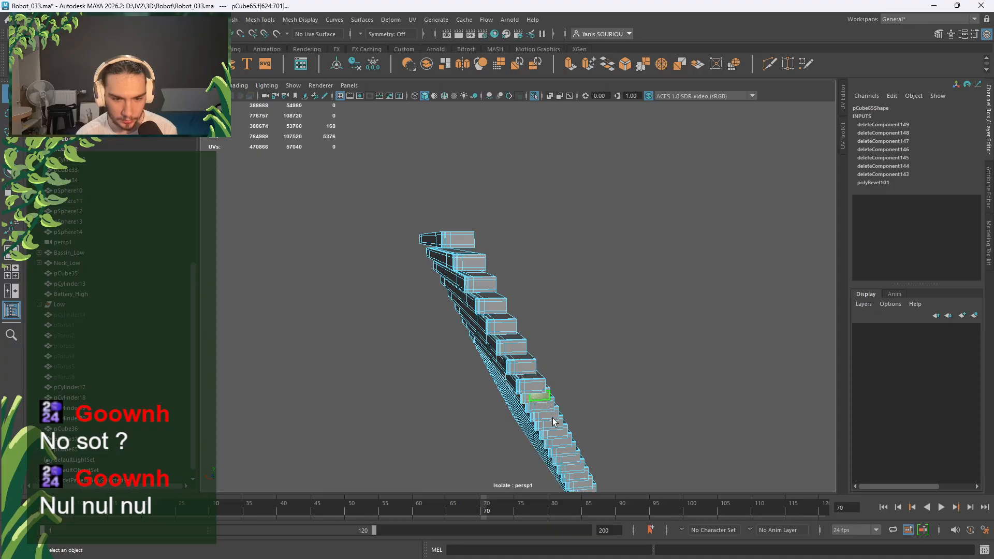
key("Delete")
double_click(552, 418)
key("Delete")
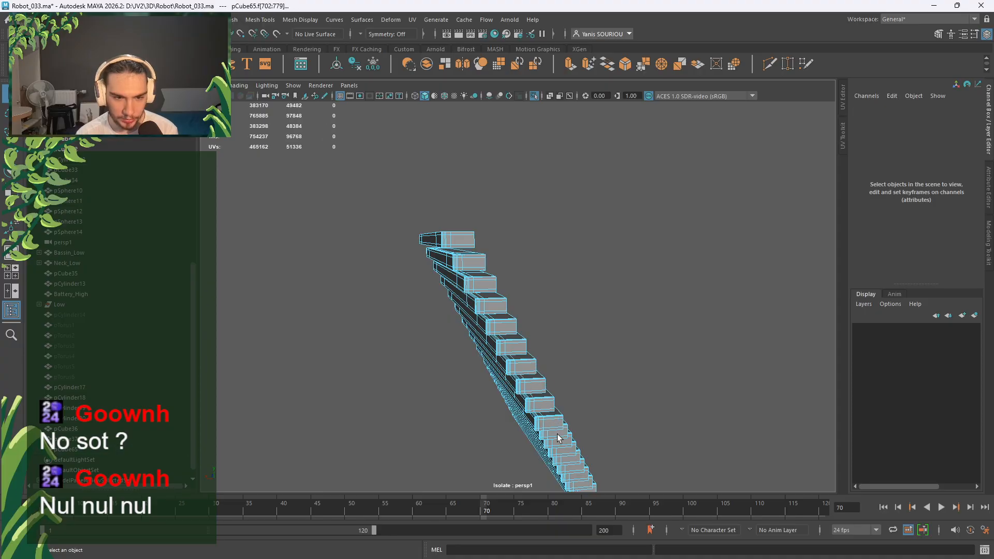
double_click(557, 434)
key("Delete")
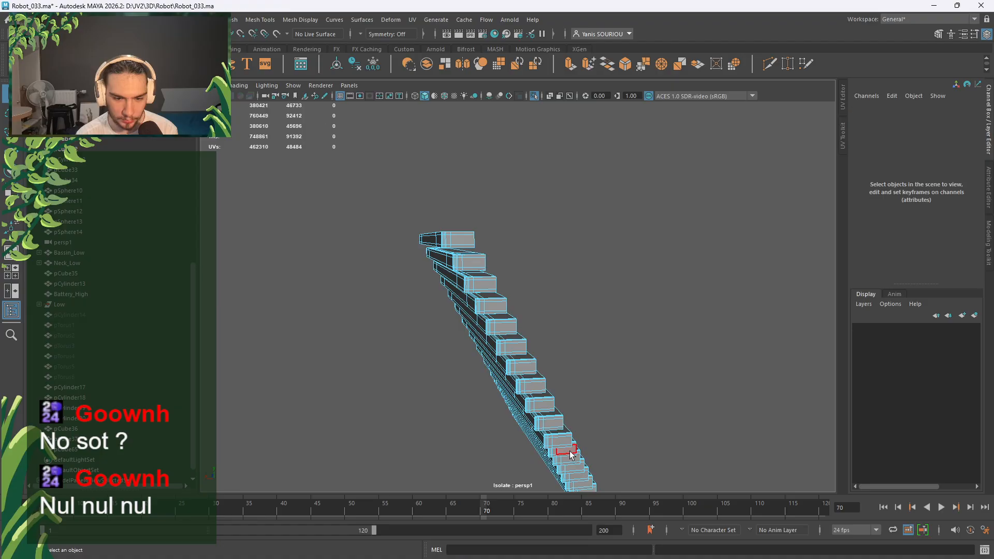
double_click(572, 457)
key("Delete")
double_click(576, 472)
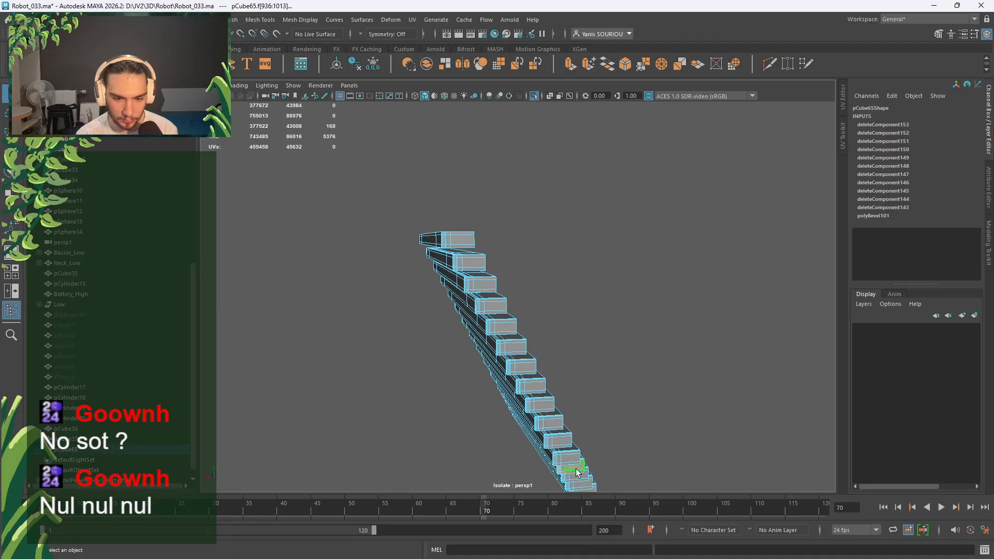
key("Delete")
Delete the last extra box lower down and check the shortened stack.
middle_click_drag(603, 459, 558, 336, "alt")
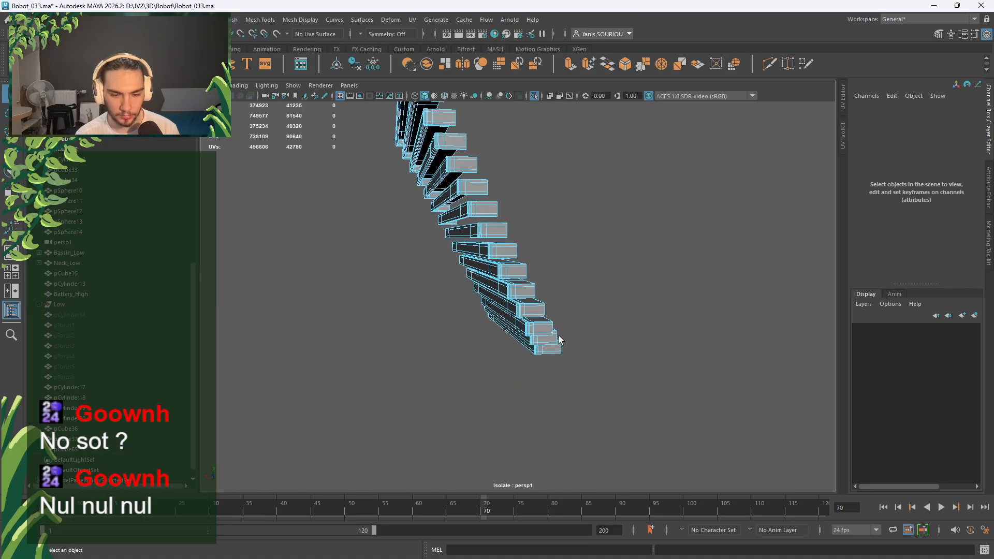
scroll(560, 337, "up", 3)
double_click(565, 365)
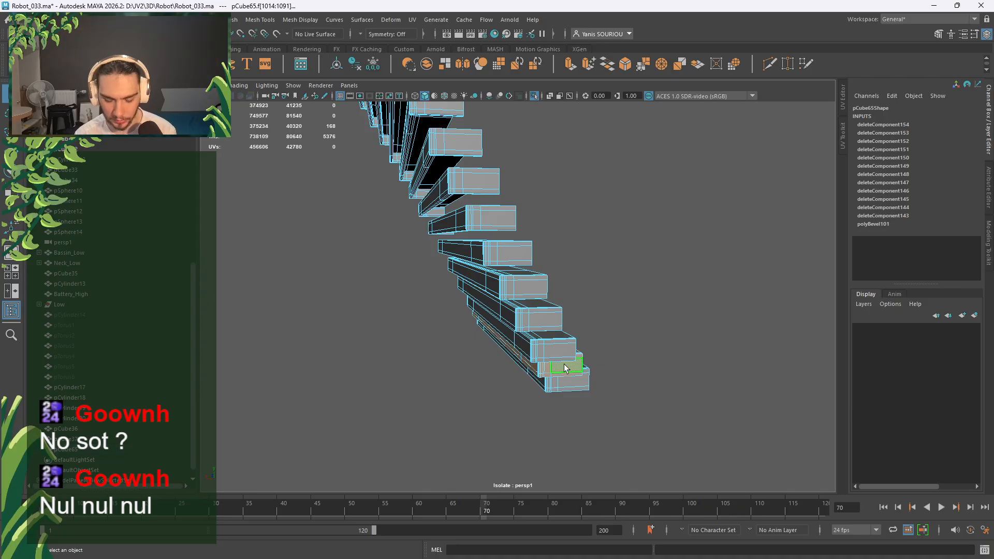
key("Delete")
scroll(564, 362, "down", 5)
left_click_drag(528, 355, 502, 362, "alt")
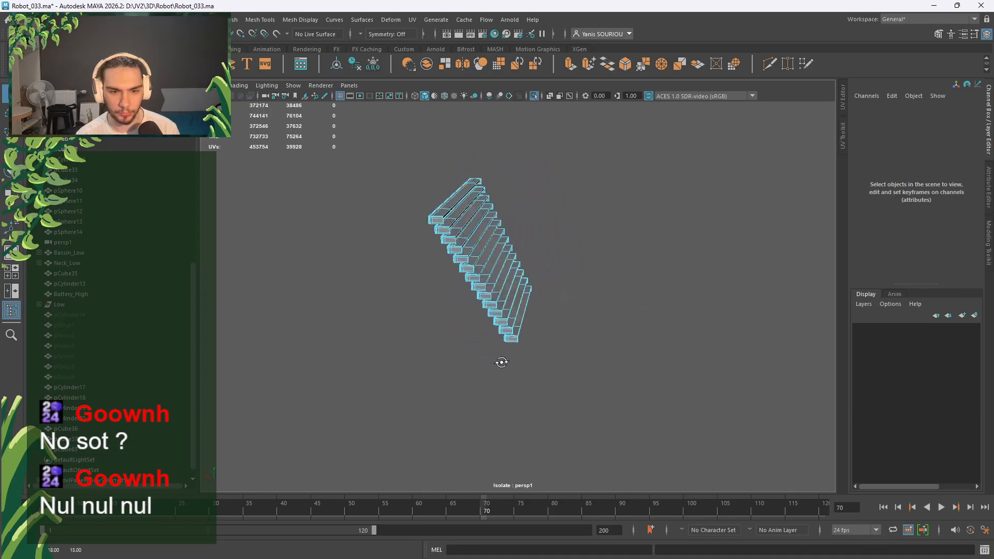
Orbit the stack and return to Object Mode with smooth preview off.
scroll(455, 300, "up", 5)
mouse_move(456, 300)
left_mouse_down("alt")
mouse_move(511, 366)
mouse_move(450, 317)
left_mouse_up("alt")
scroll(429, 301, "up", 3)
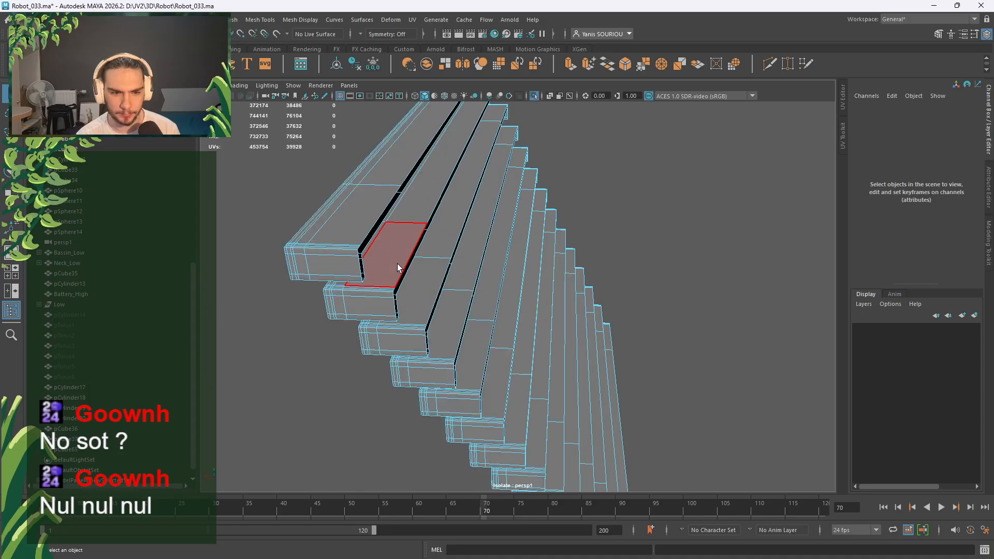
scroll(377, 280, "up", 3)
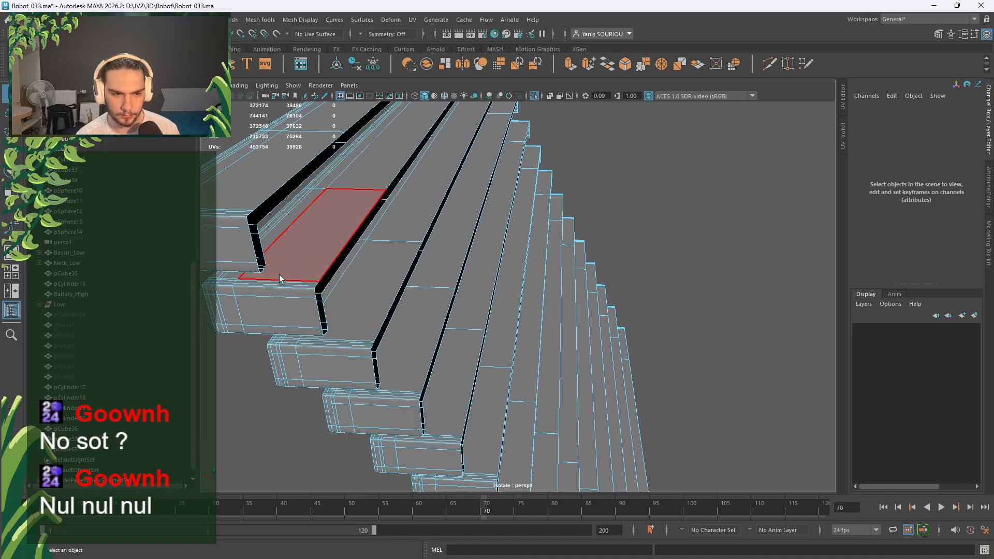
right_click_drag(279, 293, 315, 271)
key("1")
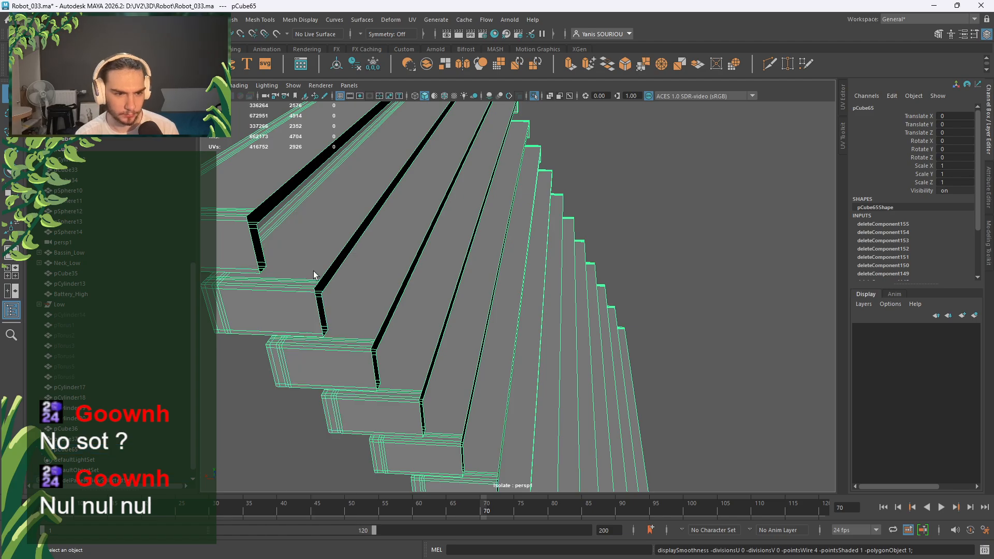
scroll(325, 271, "down", 4)
Maximise the back view, frame and isolate pCube65, and select the top box's faces.
key("space")
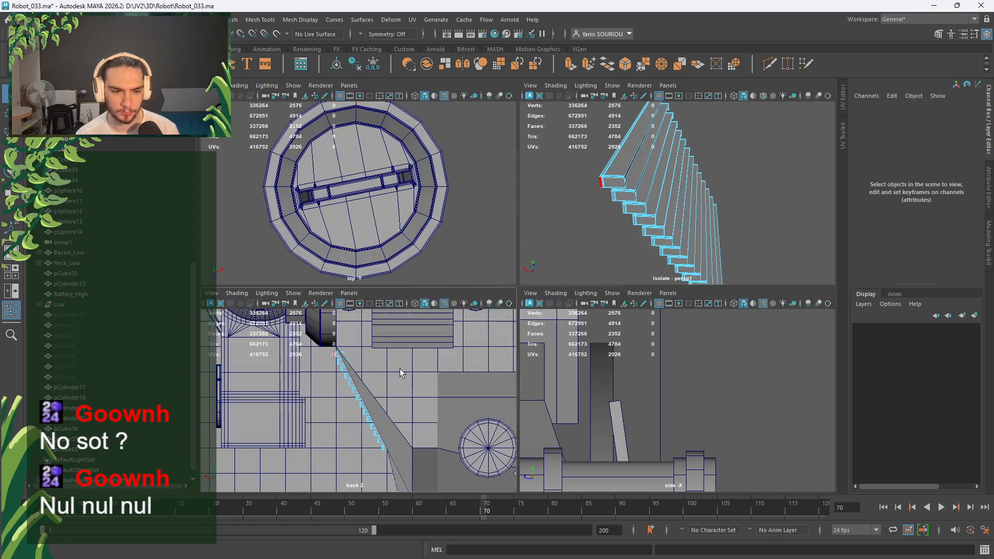
key("space")
right_click_drag(404, 207, 426, 177)
key("f")
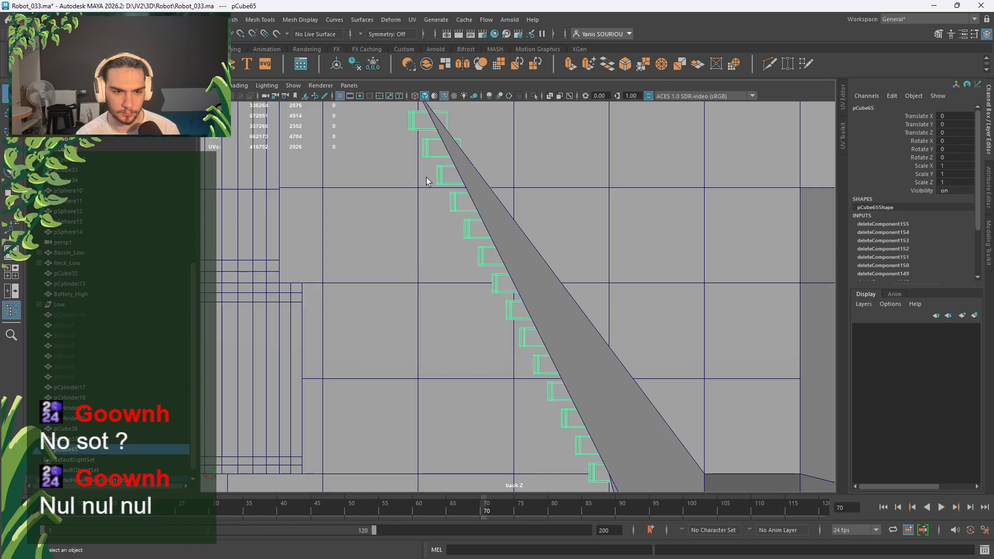
left_click(534, 95)
right_click_drag(575, 188, 520, 165)
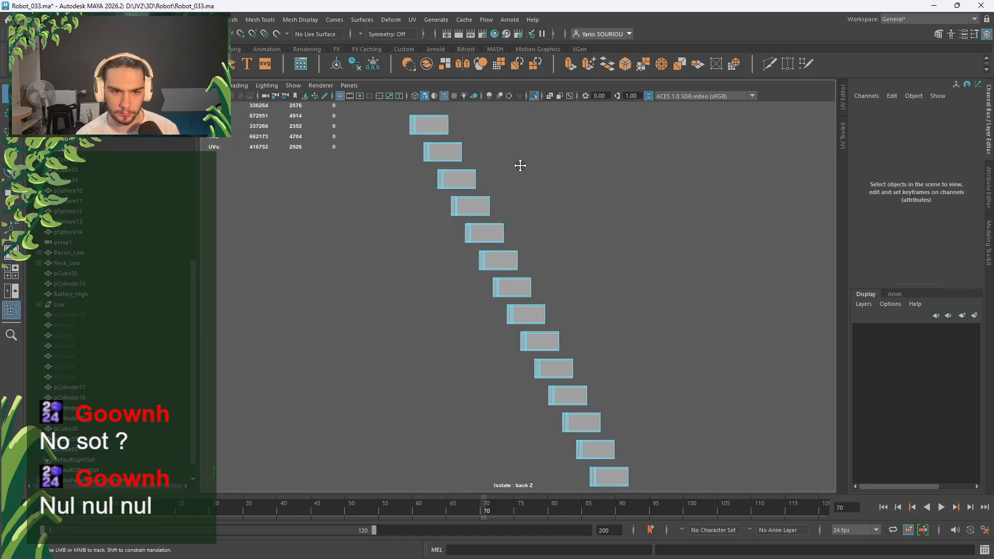
middle_click_drag(520, 166, 509, 170, "alt")
left_click_drag(510, 166, 430, 135)
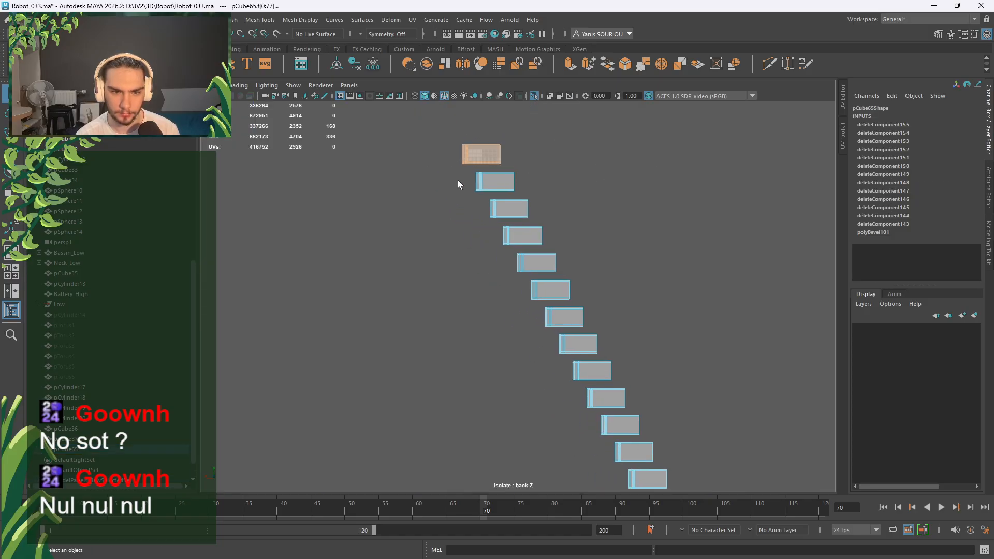
Add faces from the upper boxes to the selection, working down the stack.
left_click_drag(522, 187, 522, 190, "shift")
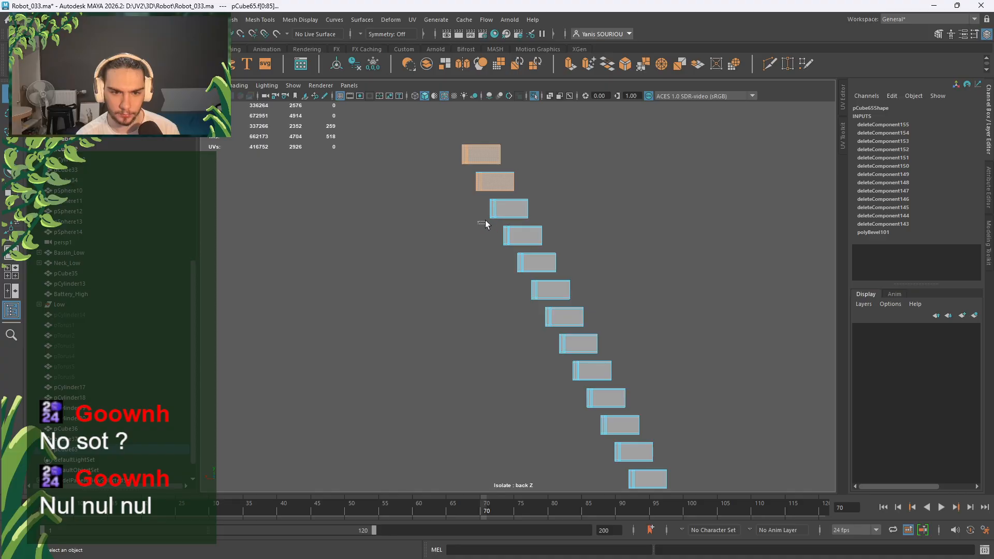
left_click(521, 209, "shift")
scroll(498, 228, "up", 5)
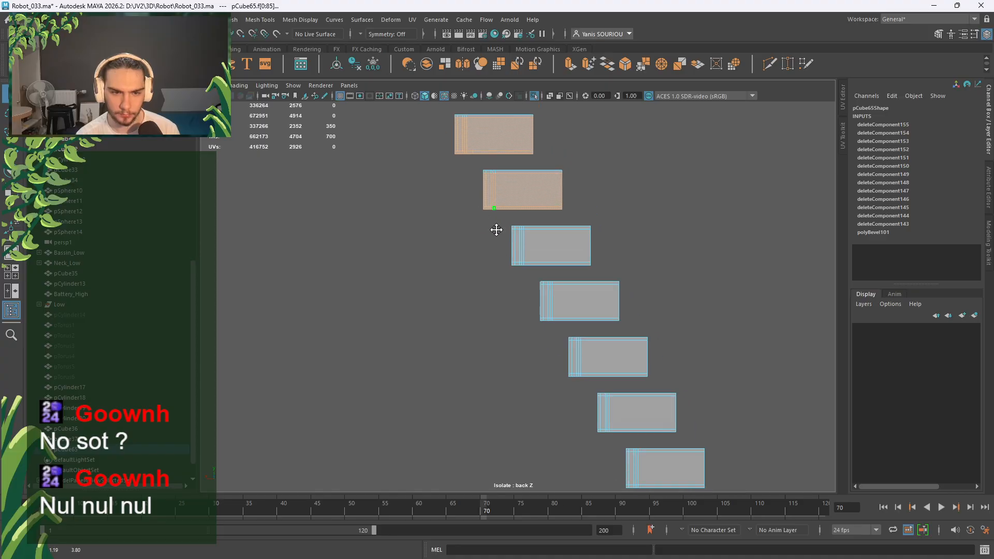
left_click_drag(449, 242, 634, 166, "shift")
left_click_drag(443, 228, 599, 197, "shift")
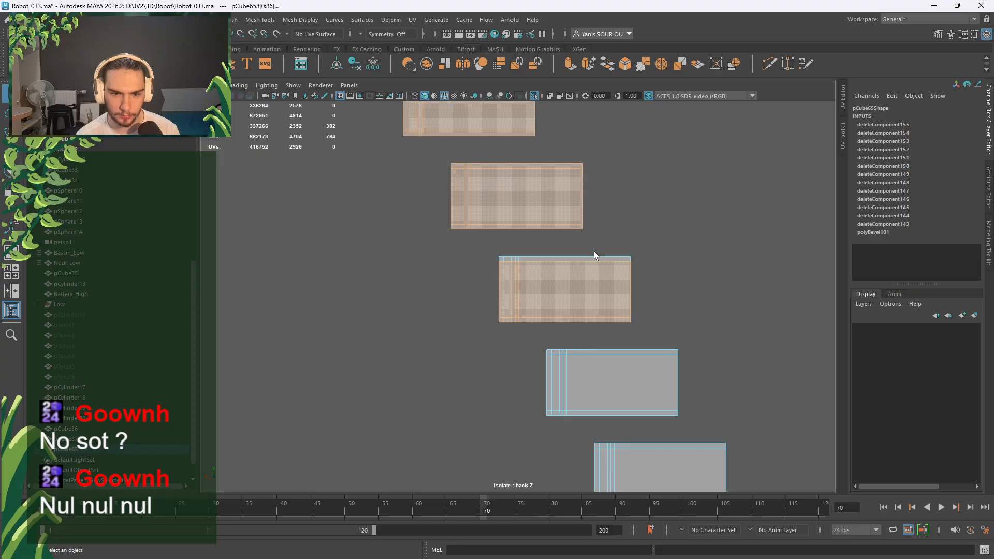
left_click_drag(497, 257, 652, 260, "shift")
middle_click_drag(702, 337, 703, 383, "alt")
left_click_drag(458, 377, 678, 310, "shift")
middle_click_drag(677, 309, 649, 332, "alt")
left_click_drag(431, 401, 665, 326, "shift")
middle_click_drag(673, 374, 622, 285, "alt")
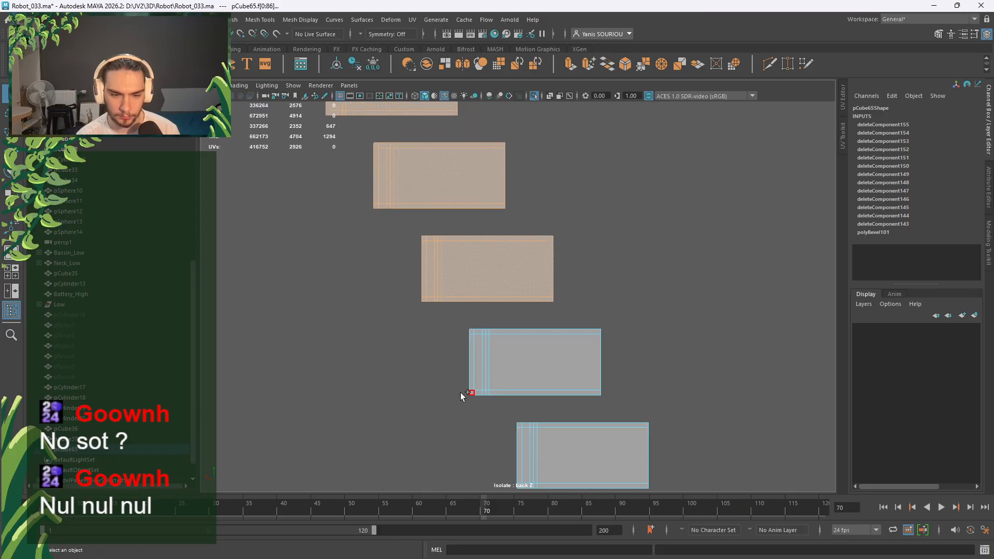
left_click_drag(452, 403, 628, 331, "shift")
middle_click_drag(628, 332, 633, 291, "alt")
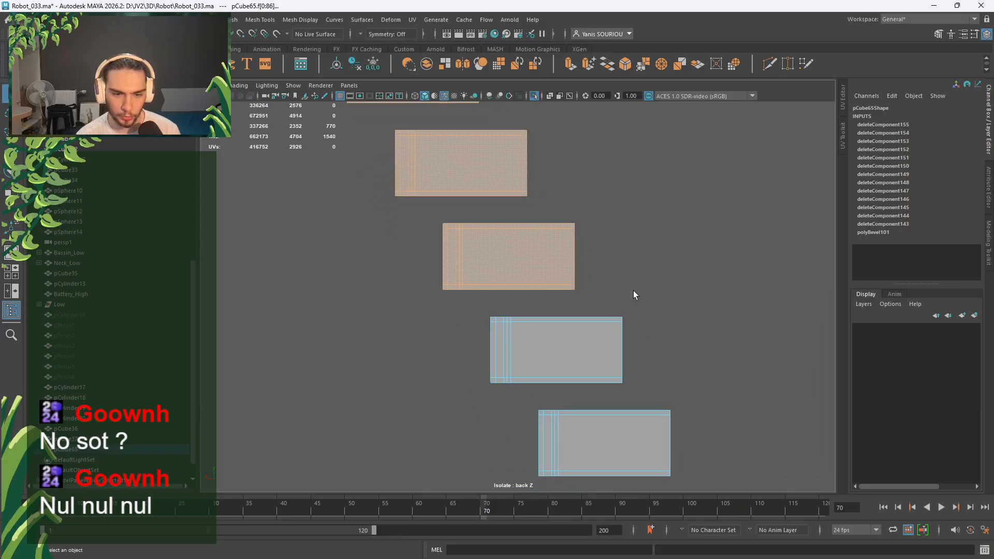
left_click_drag(475, 396, 681, 319, "shift")
middle_click_drag(685, 343, 643, 195, "alt")
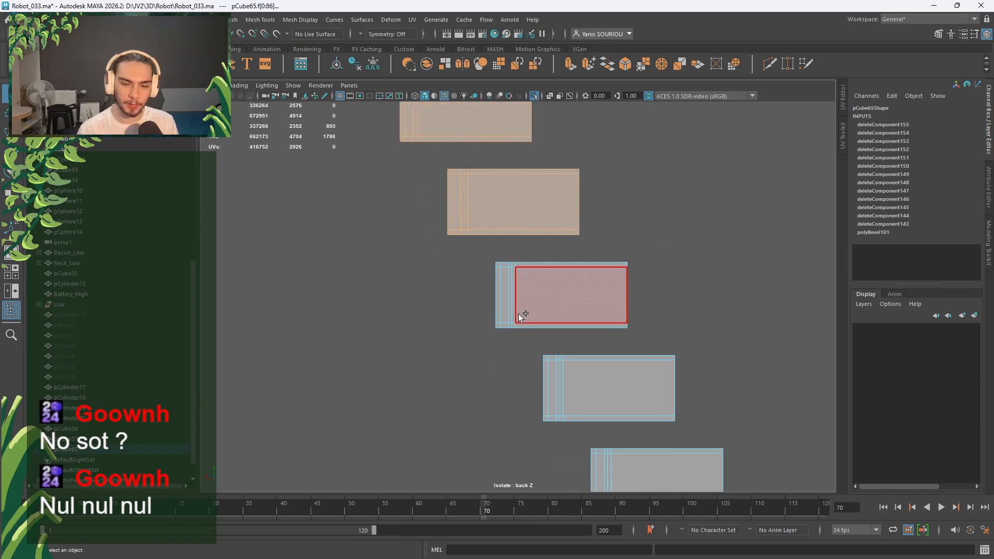
Continue adding each lower box's faces down to the bottom box.
left_click_drag(471, 343, 669, 263, "shift")
middle_click_drag(762, 322, 706, 266, "alt")
left_click_drag(483, 367, 679, 300, "shift")
middle_click_drag(668, 366, 668, 376, "alt")
left_click_drag(468, 382, 678, 311, "shift")
middle_click_drag(525, 435, 477, 394, "alt")
left_click_drag(488, 402, 713, 317, "shift")
middle_click_drag(714, 311, 635, 303, "alt")
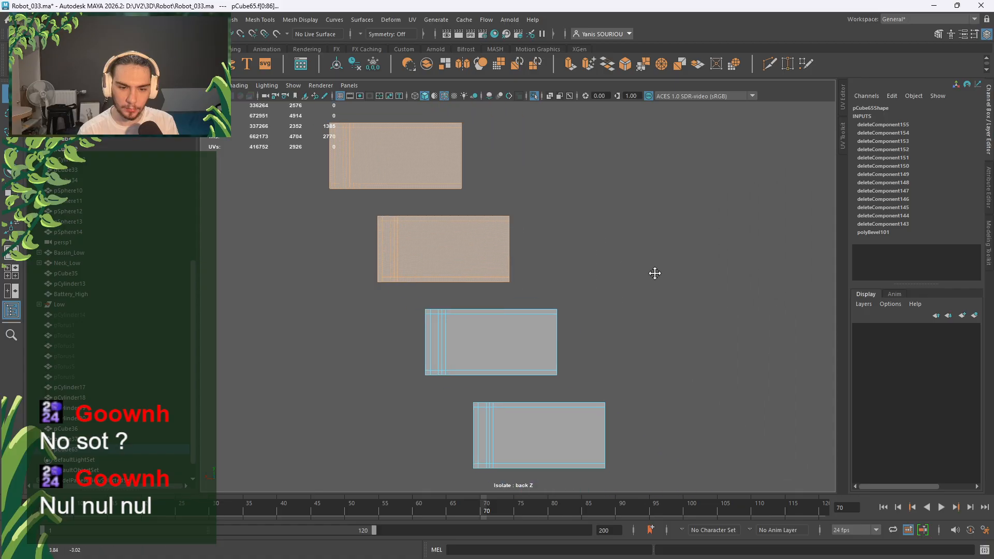
left_click_drag(409, 385, 616, 311, "shift")
left_click_drag(455, 475, 622, 405, "shift")
middle_click_drag(664, 423, 642, 344, "alt")
left_click_drag(470, 436, 656, 349, "shift")
middle_click_drag(666, 468, 634, 269, "alt")
scroll(621, 273, "down", 5)
middle_click_drag(542, 236, 602, 436, "alt")
Invert the face selection and move it slightly up along Y.
key("ctrl+shift+i")
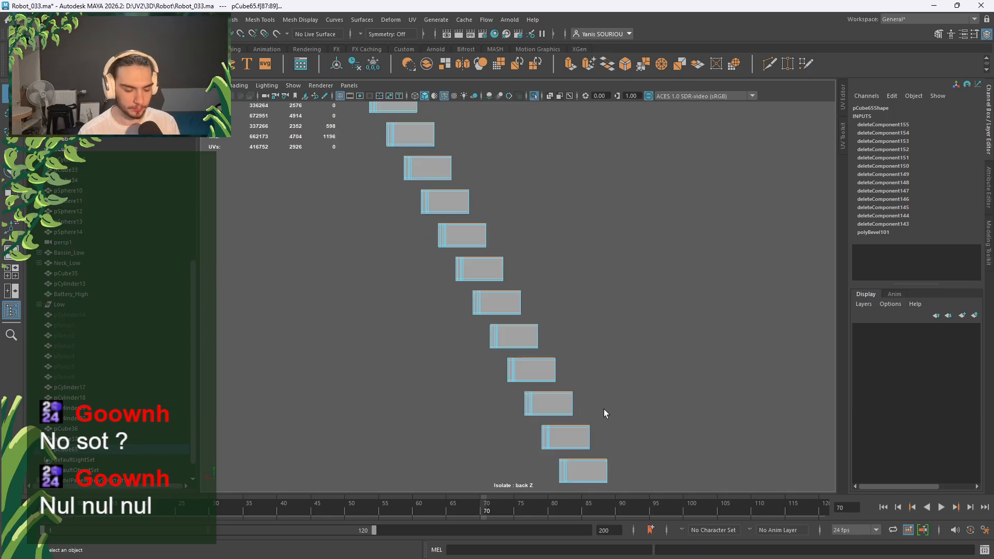
key("w")
middle_click_drag(522, 265, 575, 366, "alt")
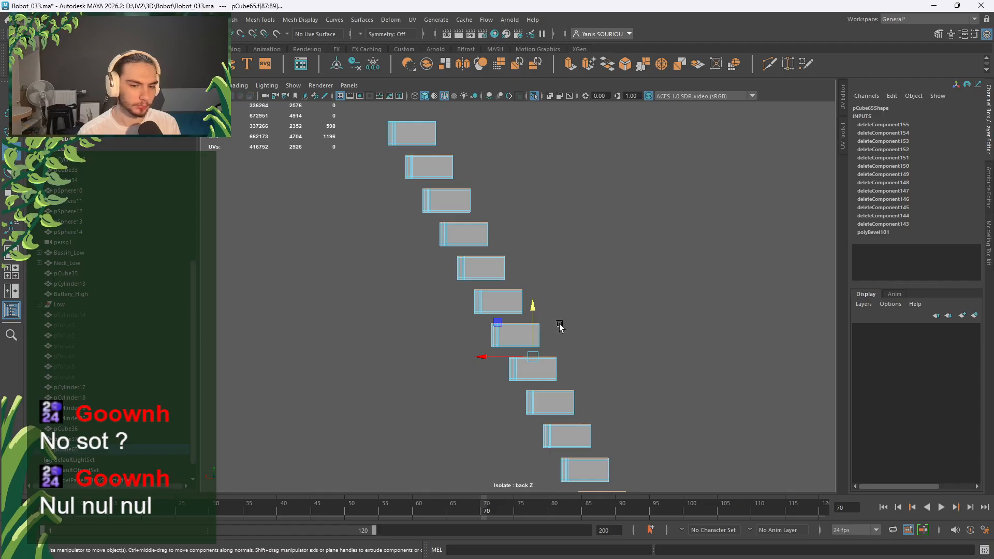
mouse_move(535, 310)
left_mouse_down()
mouse_move(543, 281)
mouse_move(543, 298)
left_mouse_up()
Maximize the perspective view and orbit around the stepped slat mesh with the rest of the scene shown.
key("space")
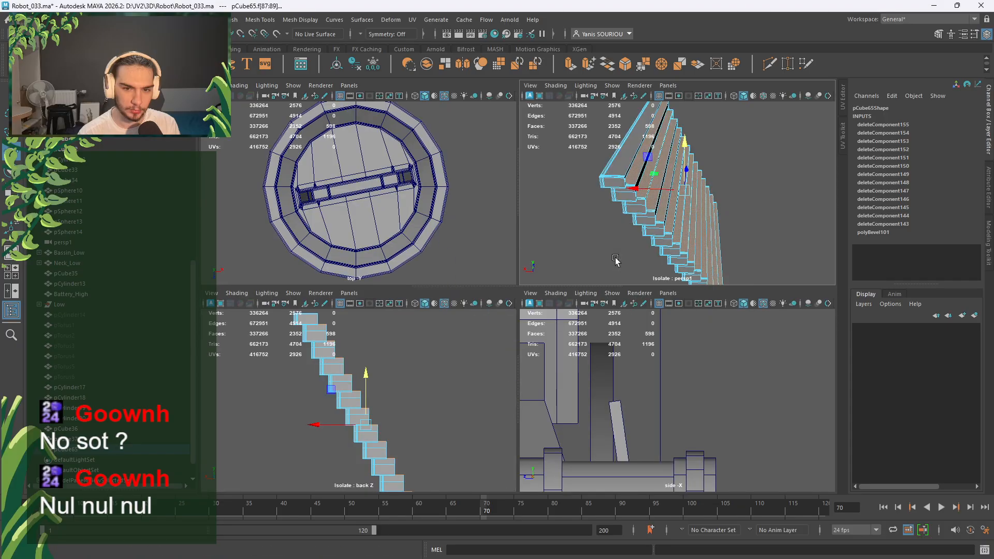
key("space")
left_click_drag(617, 262, 591, 254, "alt")
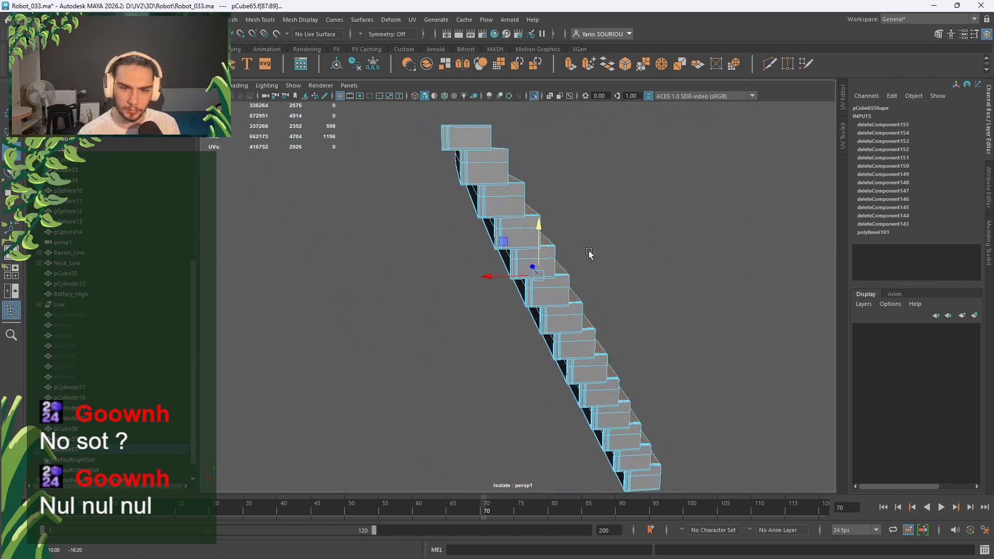
left_click(534, 96)
left_click_drag(549, 197, 555, 263, "alt")
scroll(568, 228, "down", 3)
scroll(553, 247, "up", 3)
Invert the stair mesh's face selection, isolate it alone, and switch to object selection.
key("ctrl+shift+i")
key("ctrl+1")
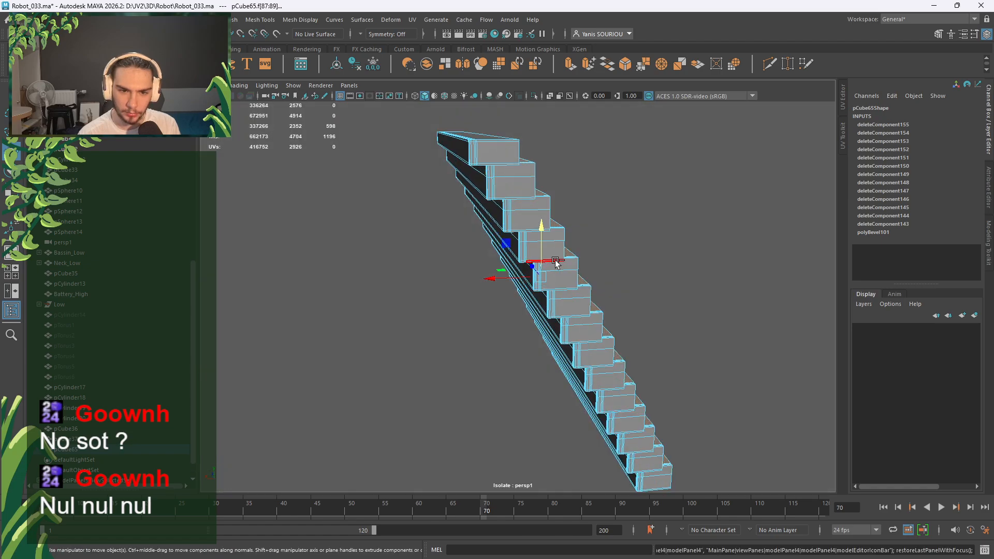
left_click_drag(557, 262, 564, 256, "alt")
right_click_drag(599, 224, 654, 206)
scroll(539, 153, "down", 5)
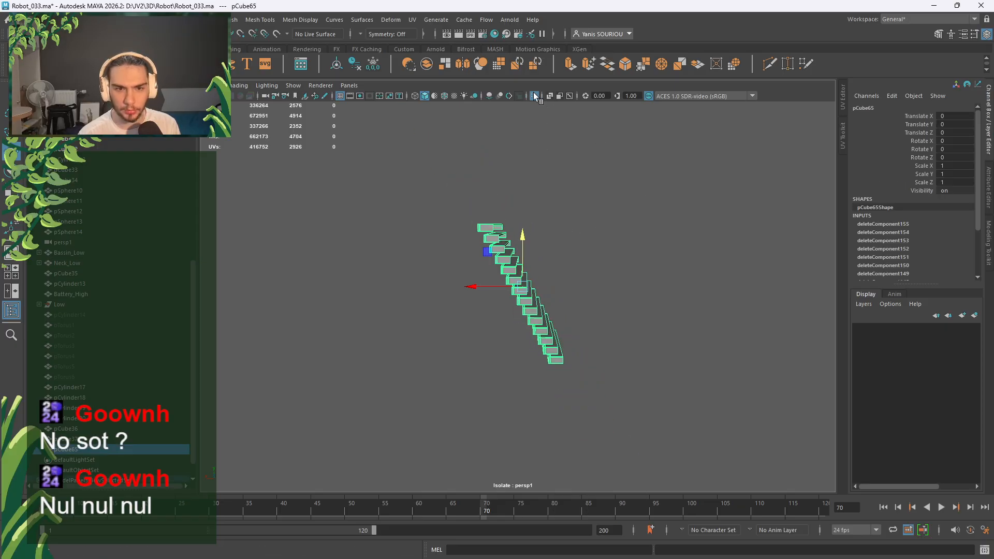
Bring the whole robot scene back into view and clear the selection.
left_click(536, 96)
left_click_drag(535, 258, 484, 281, "alt")
scroll(693, 277, "down", 8)
left_click(673, 293)
scroll(545, 309, "up", 9)
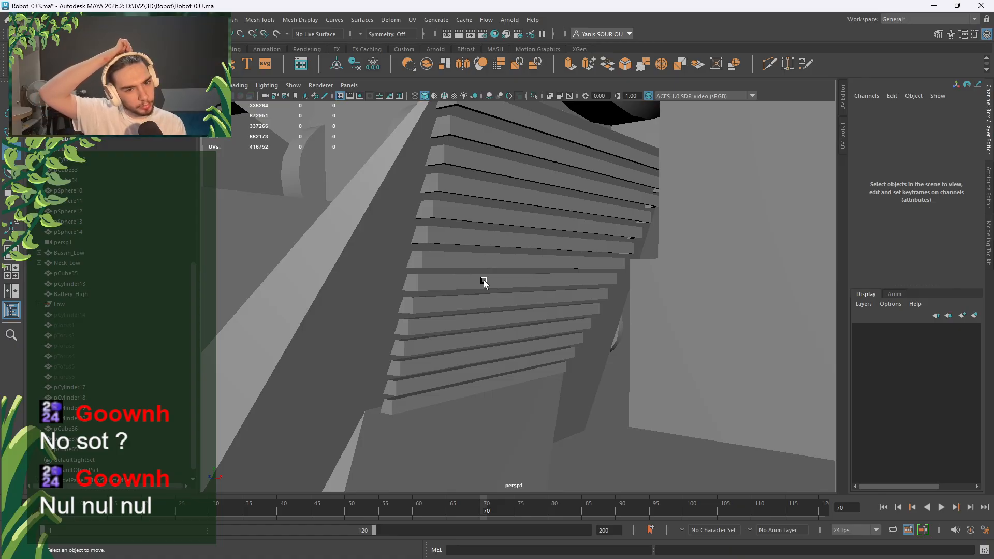
Duplicate the angled panel pCube31 and isolate the copy together with the stair-slat mesh.
left_click_drag(484, 281, 455, 306, "alt")
left_click(366, 308)
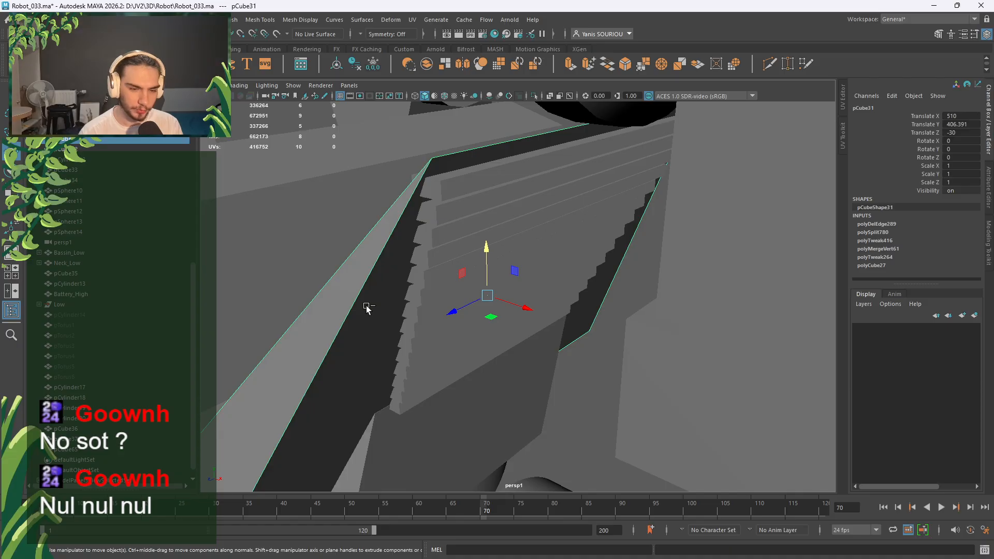
key("ctrl+d")
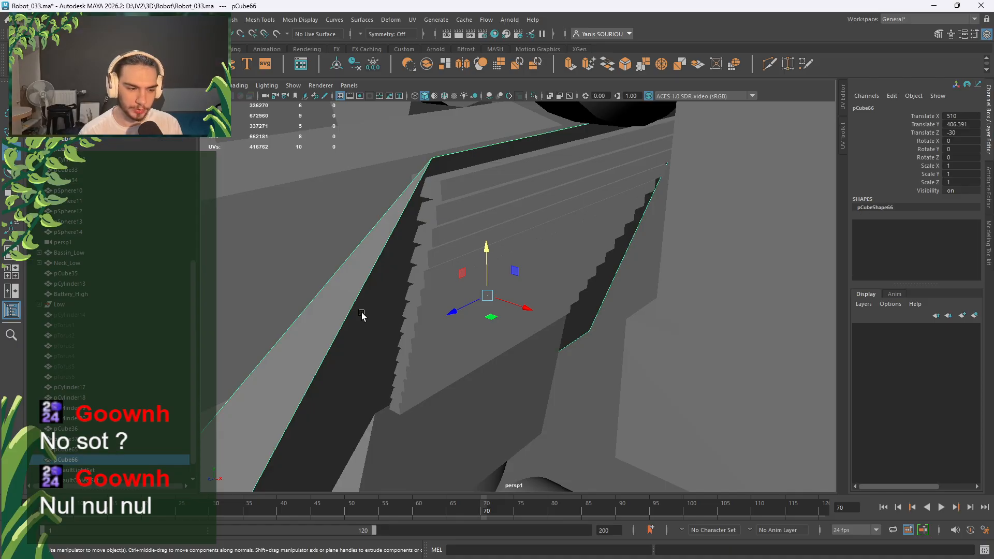
left_click(470, 179)
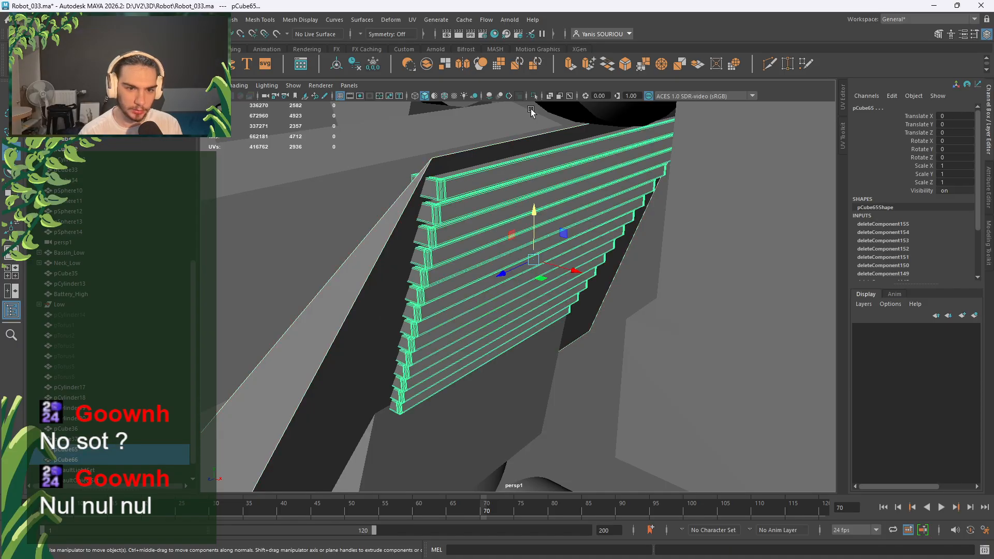
left_click(535, 96)
left_click_drag(646, 312, 554, 283, "alt")
scroll(554, 284, "down", 3)
left_click_drag(533, 317, 535, 329, "alt")
Lower the duplicated panel's top edge down to the top slat.
left_click(559, 176)
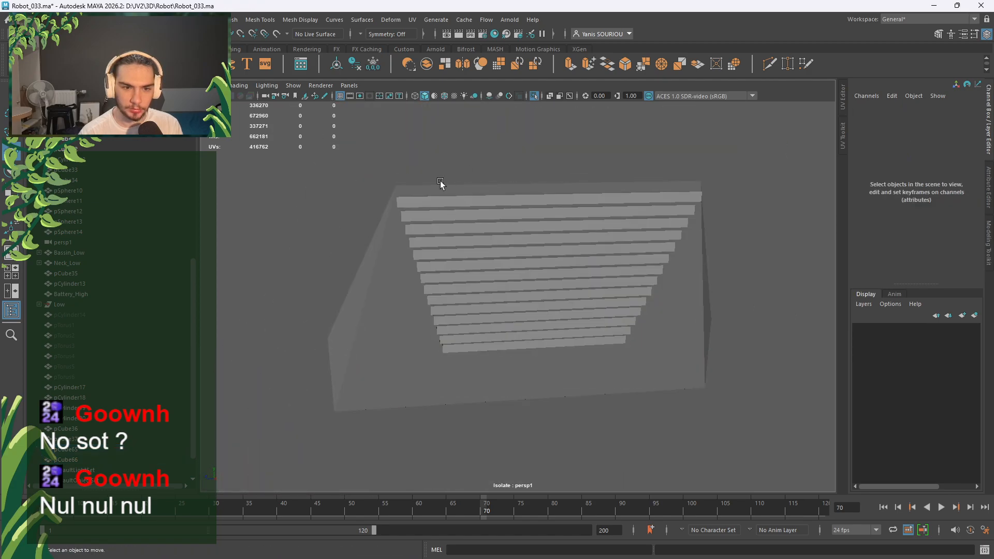
left_click(417, 193)
scroll(466, 264, "up", 5)
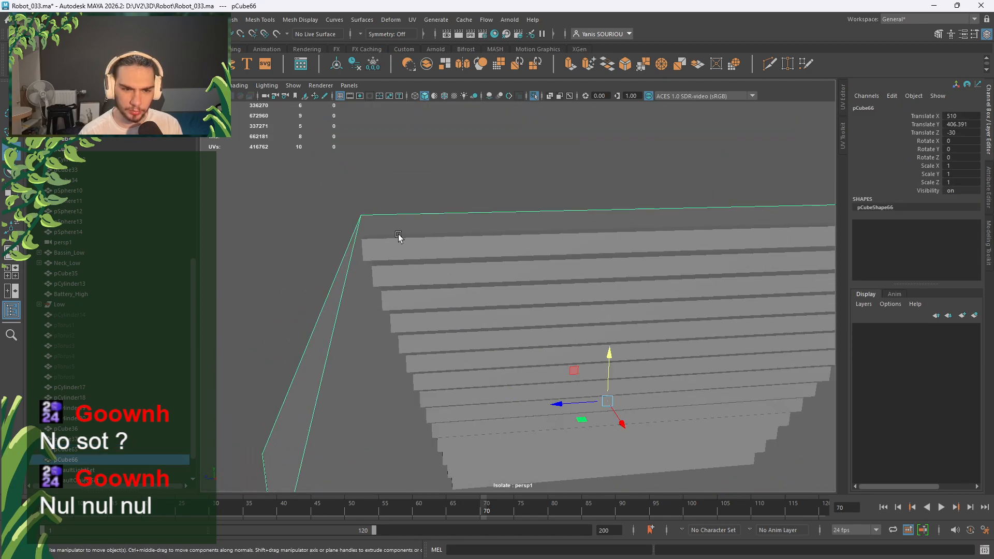
left_click_drag(399, 236, 469, 227, "alt")
right_click_drag(550, 197, 550, 166)
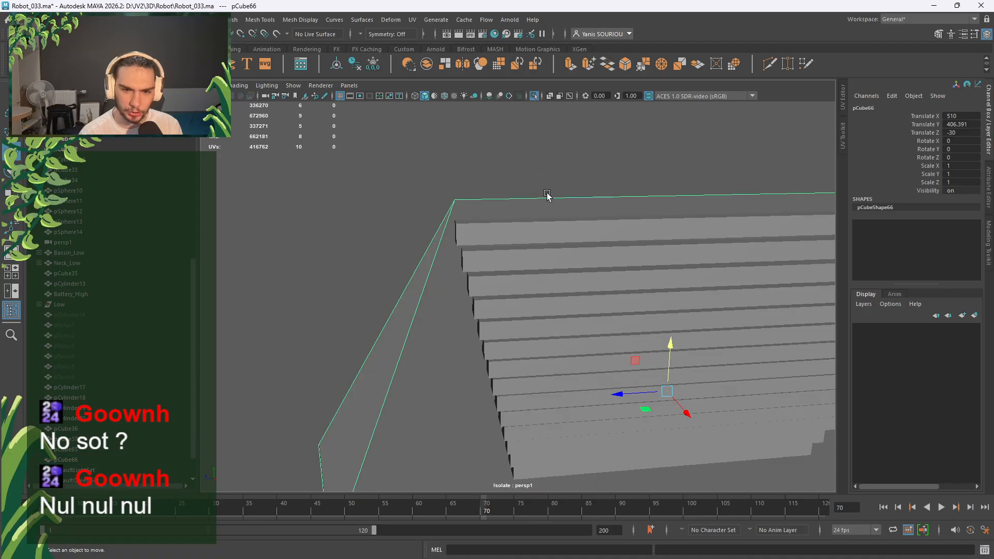
left_click(552, 197)
left_click_drag(772, 173, 722, 210)
key("r")
scroll(653, 254, "down", 3)
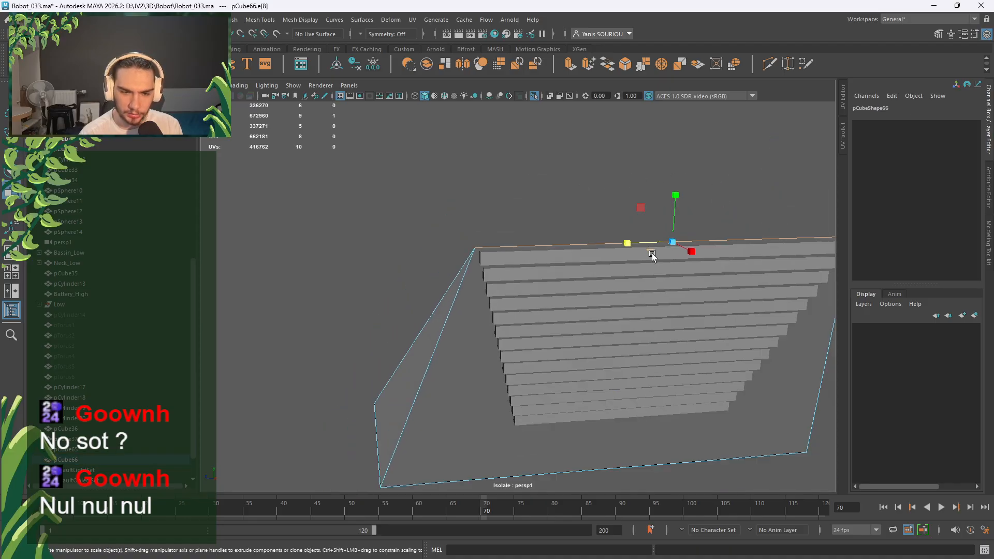
Make two vertical Multi-Cut cuts down the duplicated panel along the slats' sides.
left_click(539, 170)
left_click(769, 63)
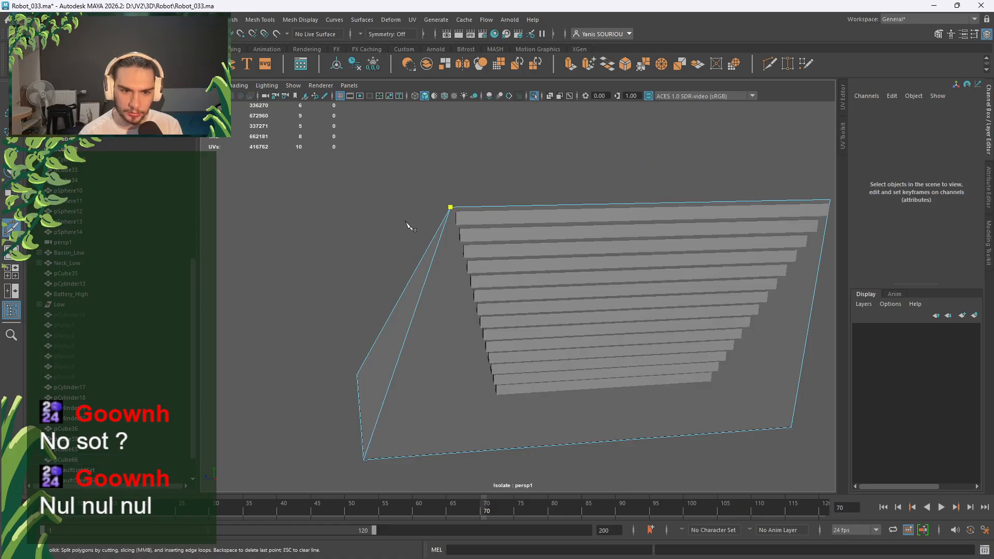
left_click(474, 444)
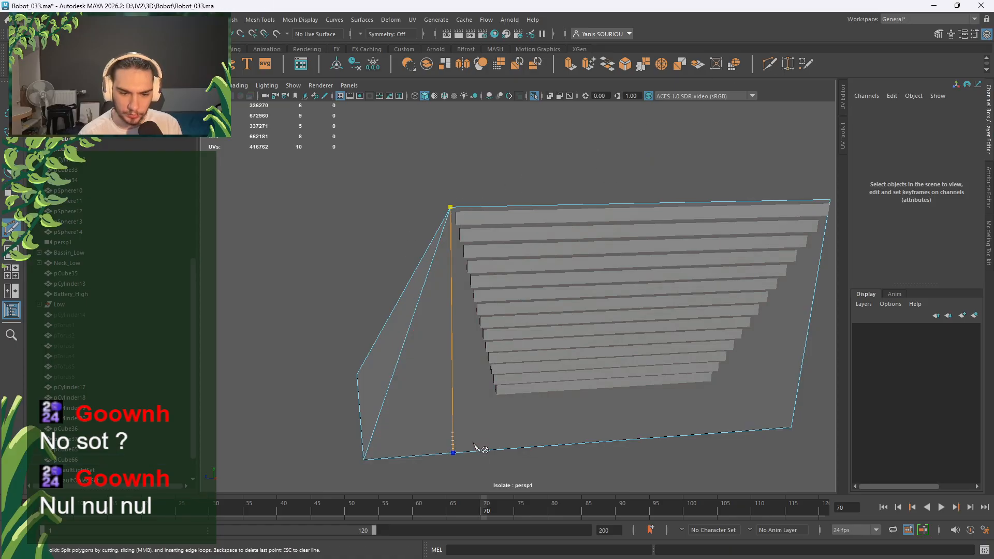
right_click(505, 444)
scroll(505, 441, "down", 3)
left_click_drag(529, 421, 584, 276, "alt")
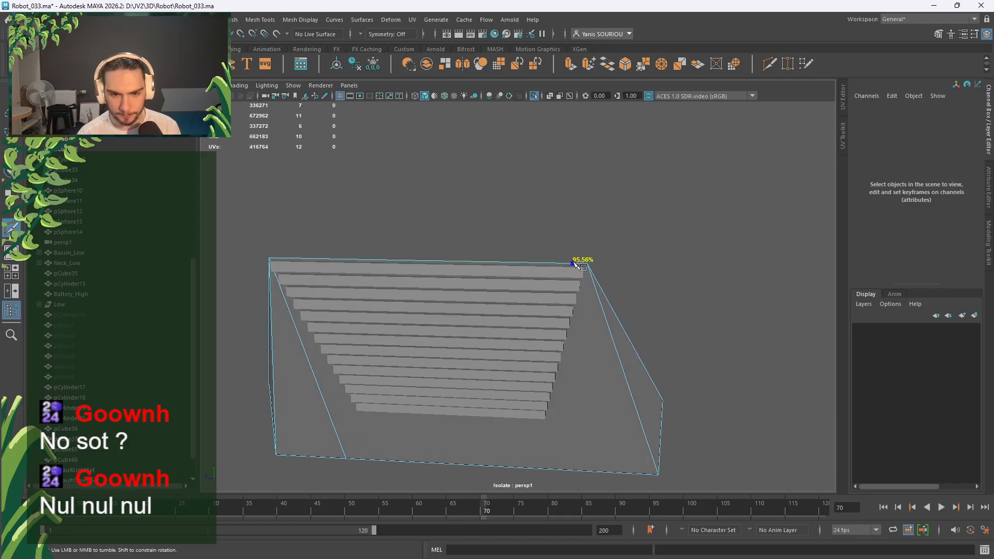
left_click(587, 264)
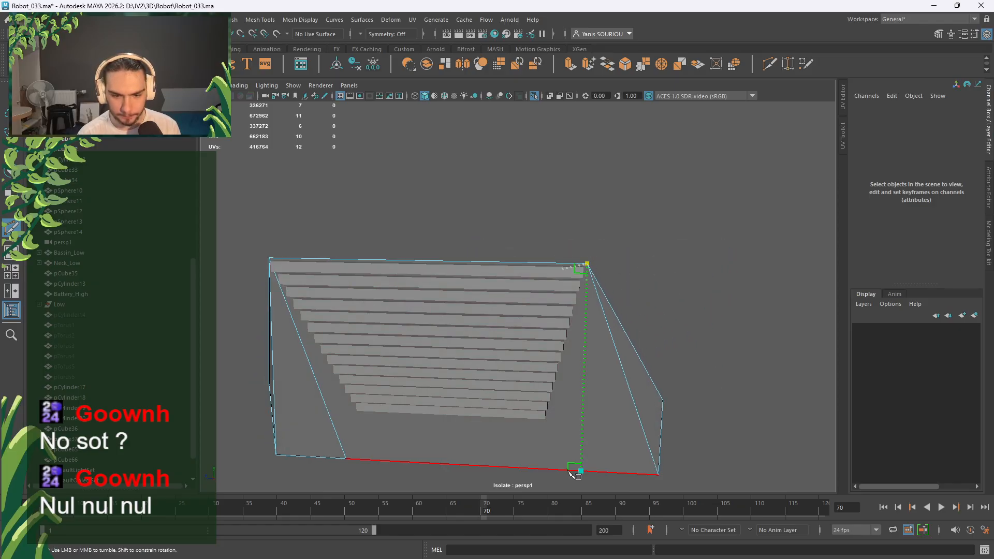
left_click(575, 471)
right_click(629, 472)
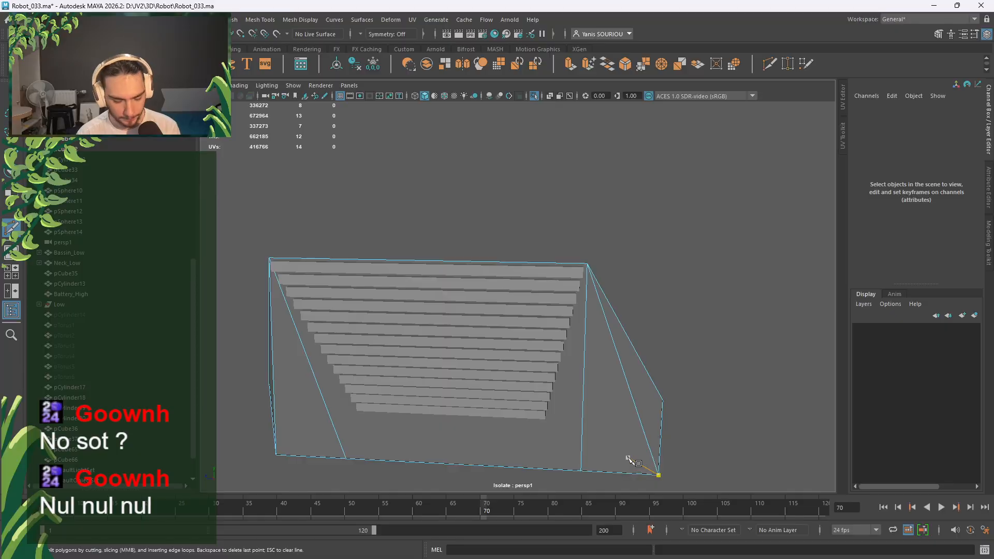
key("q")
Delete every panel face except the large one behind the slats, then select its bottom edge.
right_click_drag(619, 415, 619, 292)
left_click(560, 411)
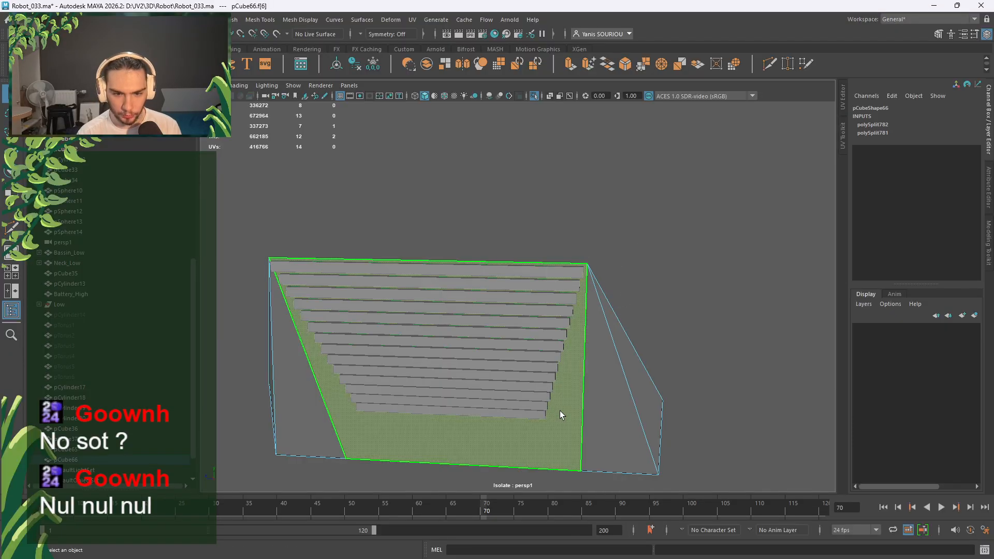
key("ctrl+shift+i")
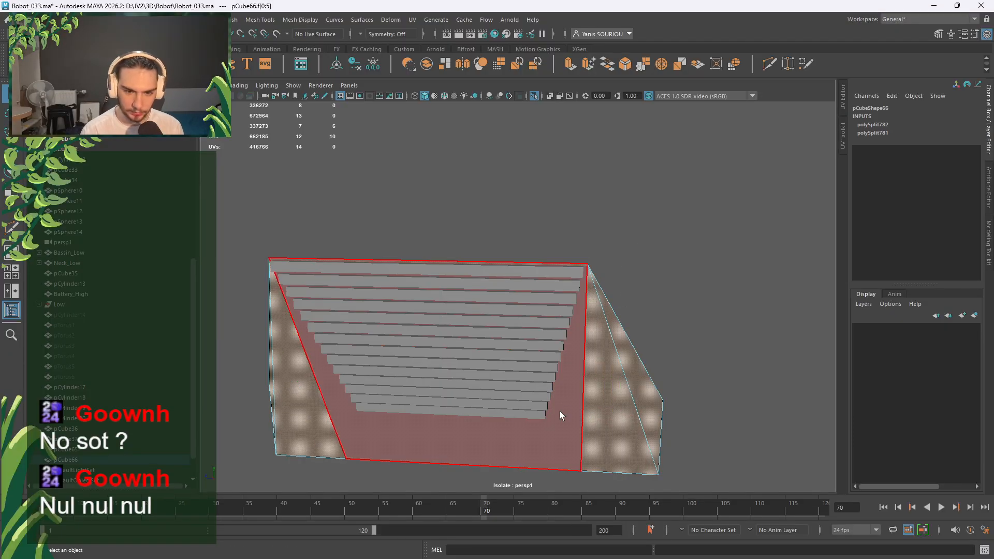
key("Delete")
right_click_drag(560, 415, 559, 236)
left_click(492, 461)
left_click_drag(511, 459, 451, 271, "alt")
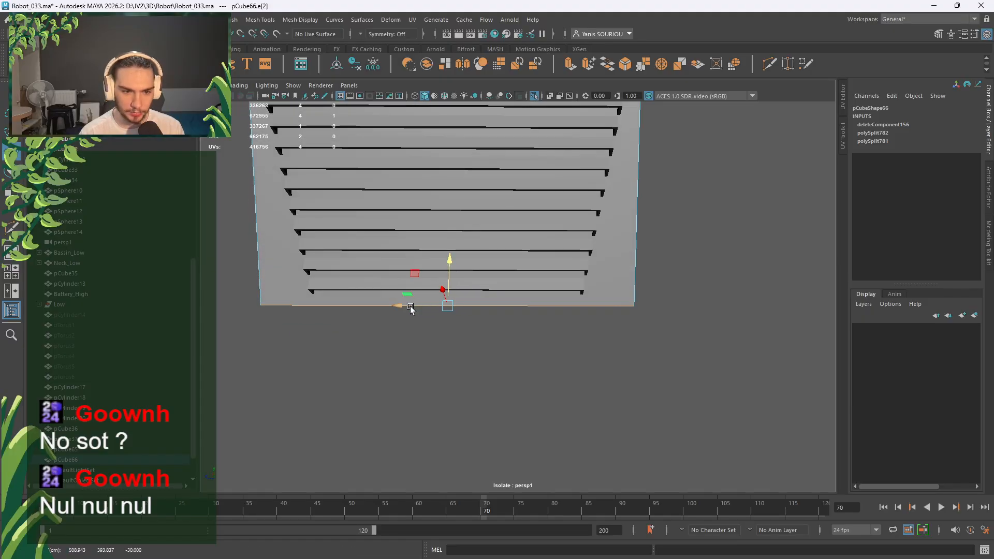
Scale the backing plane's top edge slightly wider, to about 1.044 along Z.
key("r")
left_click_drag(391, 349, 496, 335, "alt")
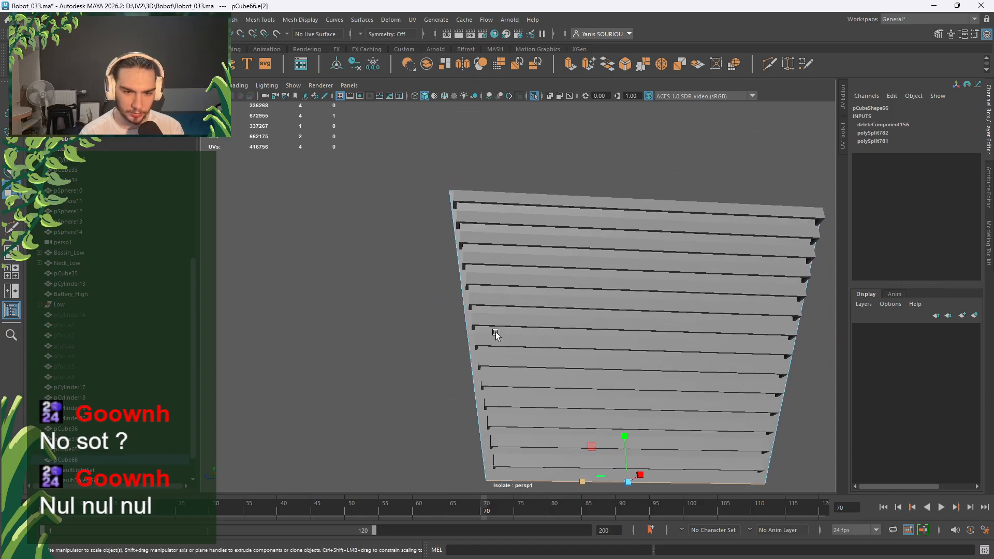
left_click(502, 193)
left_click_drag(595, 200, 601, 202)
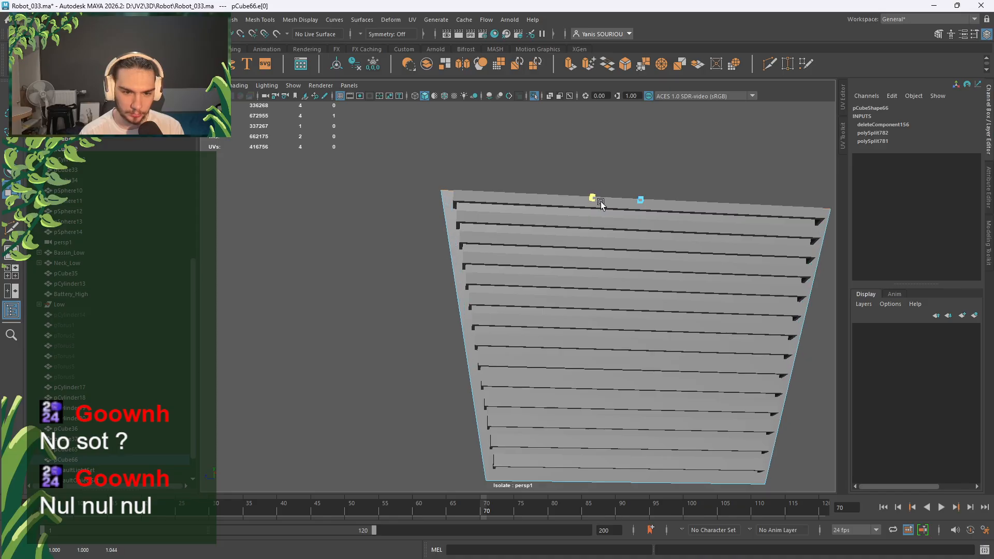
Slide the backing plane's top edge slightly along its surface.
key("w")
left_click_drag(593, 218, 594, 273, "alt")
key("w")
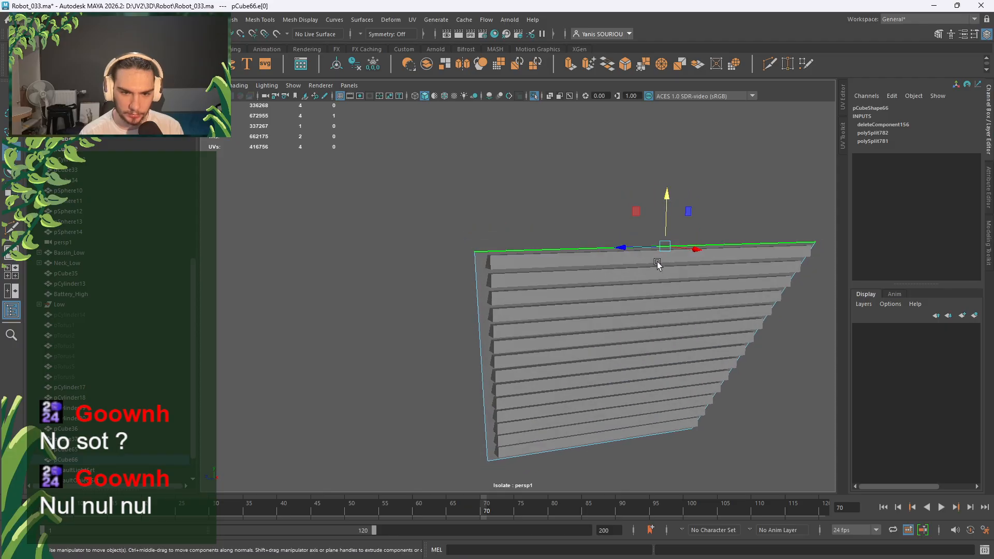
left_click_drag(659, 266, 711, 275, "alt")
left_click_drag(682, 205, 686, 199, "ctrl+shift")
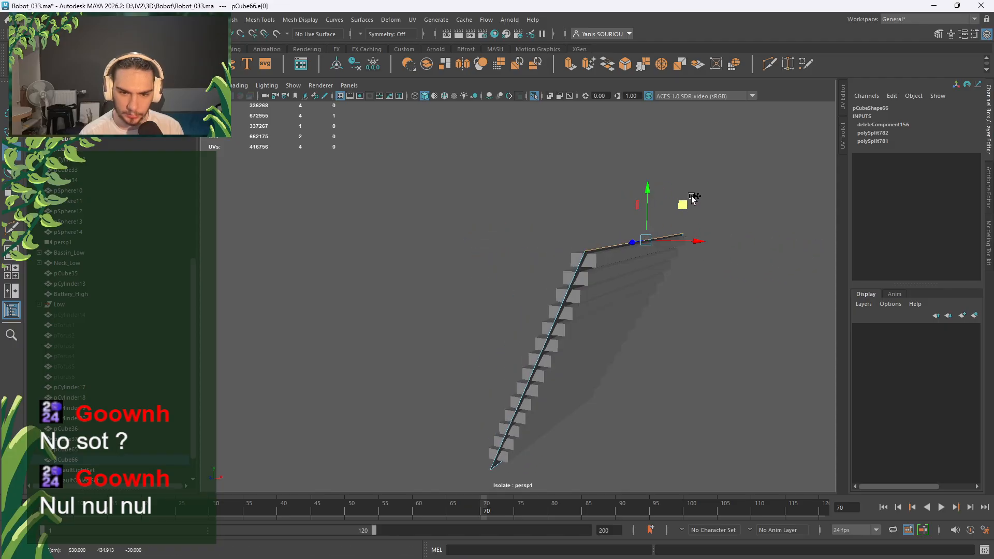
left_click_drag(682, 257, 707, 251, "alt")
Maximize the back view and show all scene geometry again.
key("space")
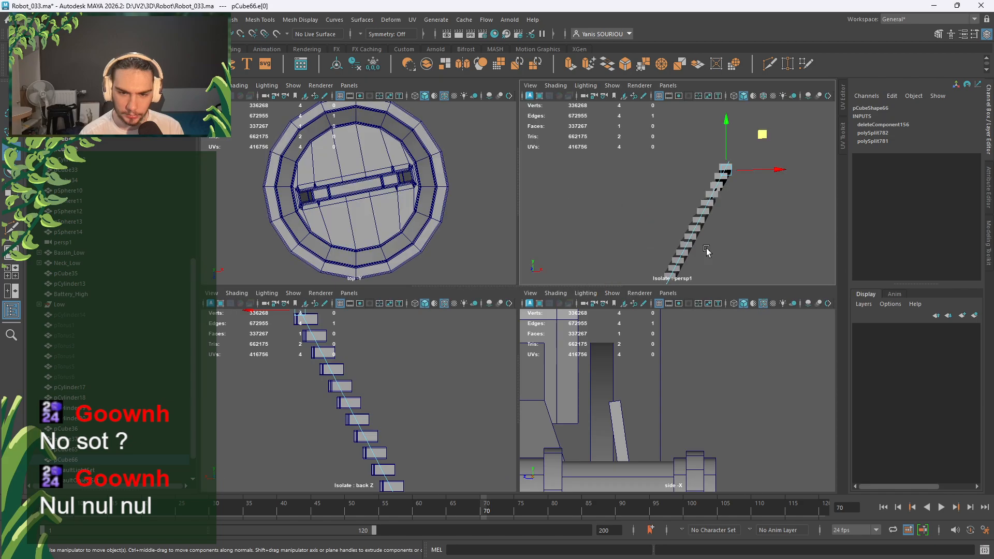
key("space")
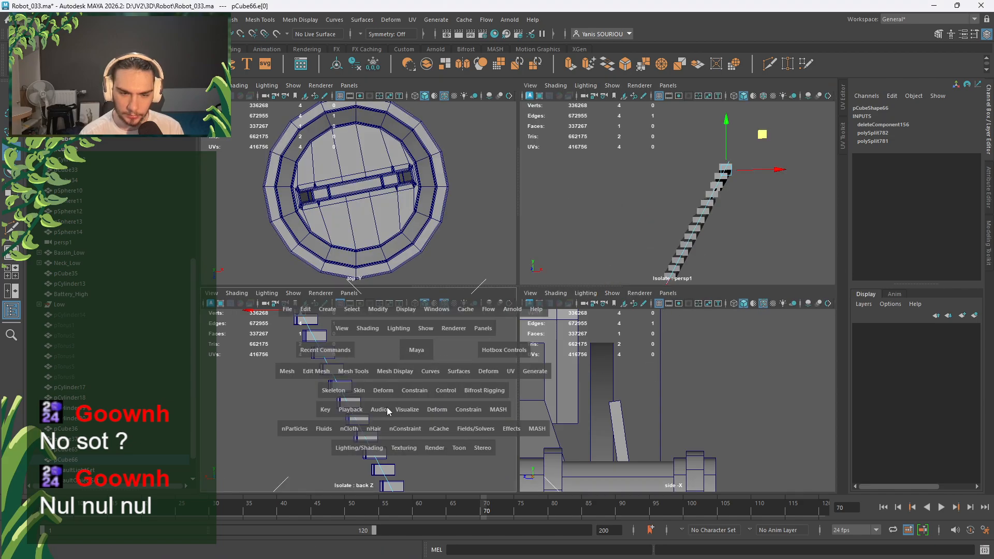
key("space")
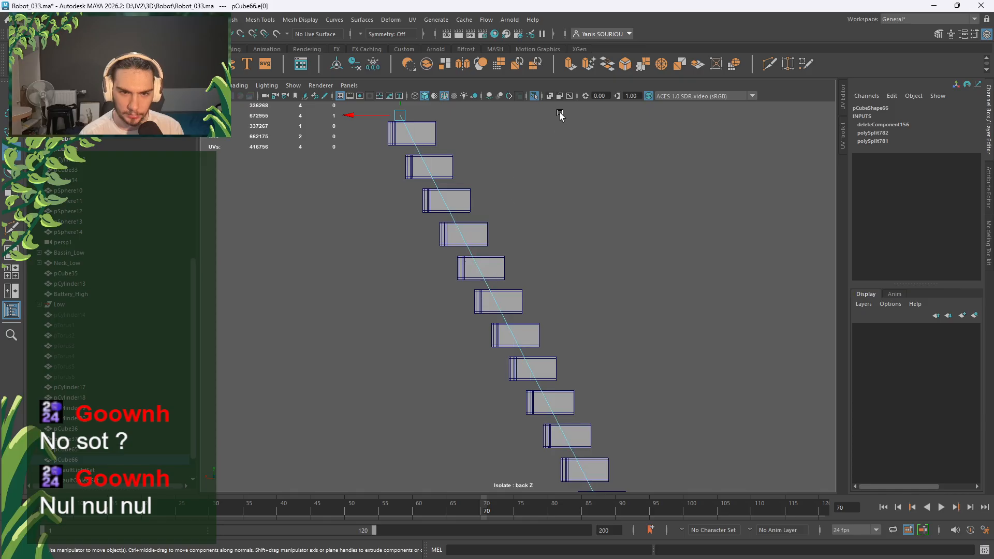
left_click(535, 96)
scroll(477, 195, "up", 2)
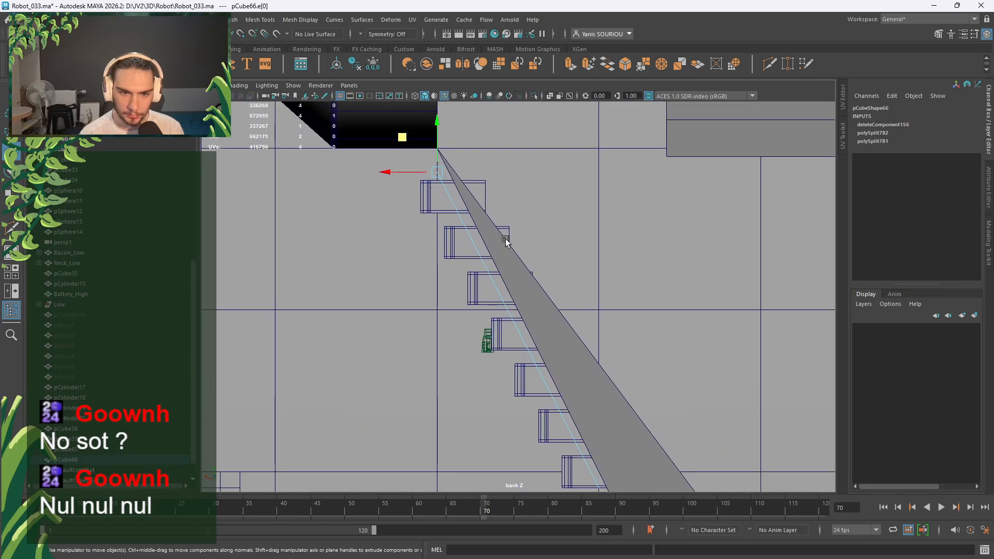
scroll(508, 251, "down", 1)
Snap the plane's top corner onto the neighbouring corner vertex and slide it slightly along the edge.
left_click_drag(450, 171, 428, 190)
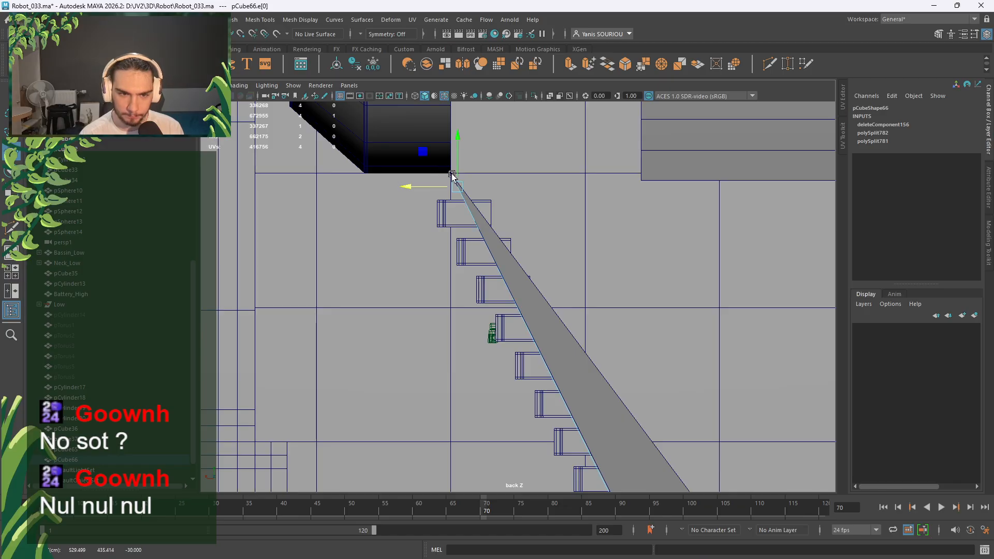
key("v")
middle_click(474, 174)
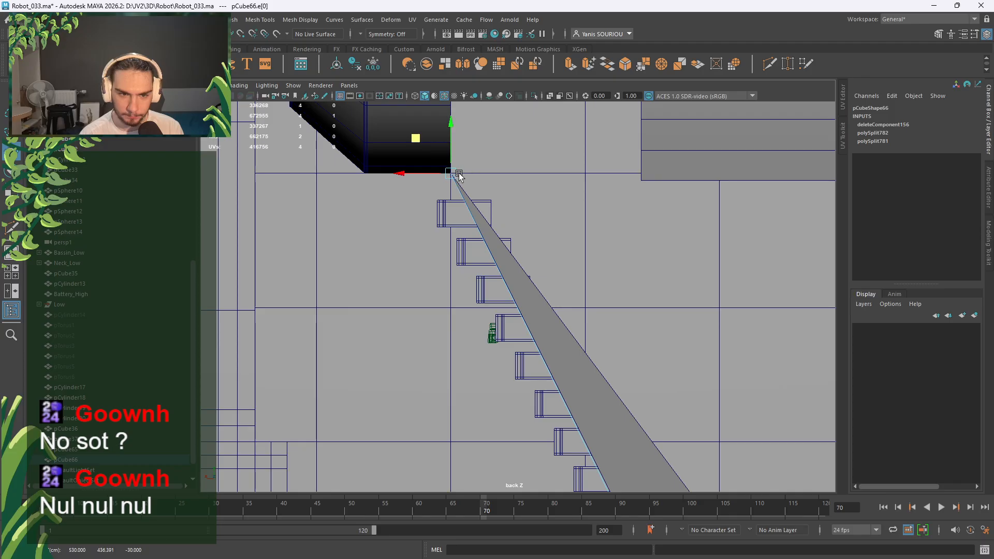
middle_click_drag(418, 144, 419, 150)
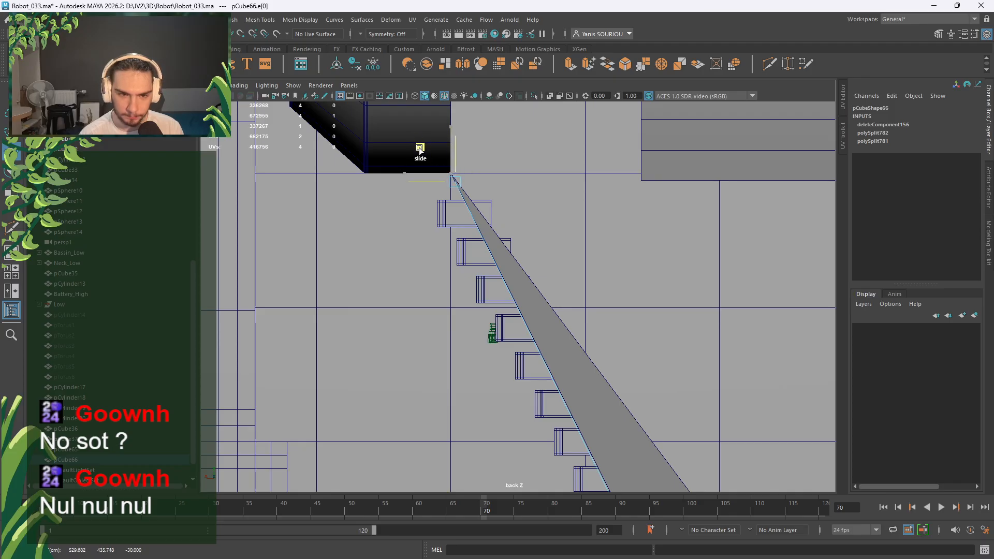
left_click_drag(420, 149, 420, 149, "ctrl+shift")
Return to the four-view layout and face the backing plane in perspective, selecting its face.
key("space")
key("space")
left_click_drag(681, 214, 540, 160, "alt")
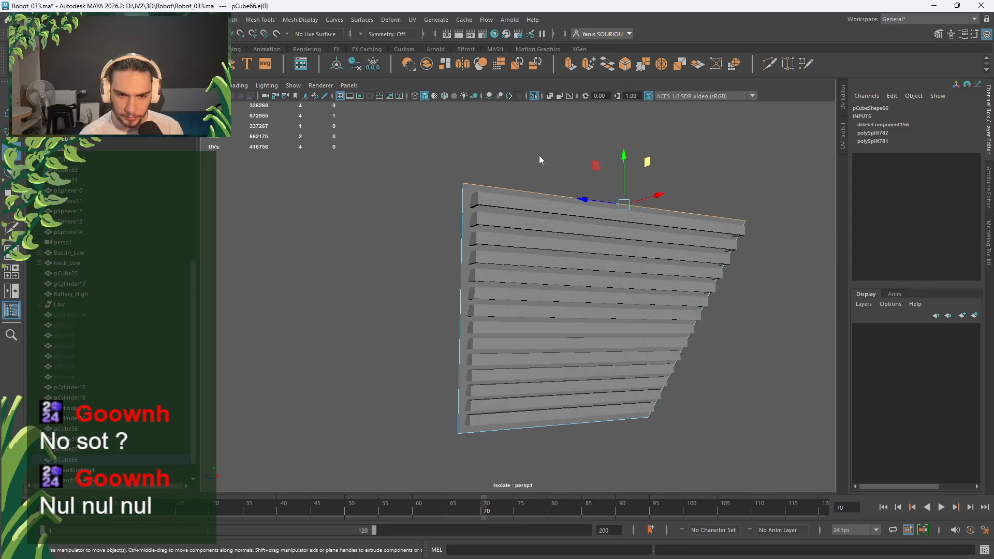
mouse_move(540, 160)
right_mouse_down()
mouse_move(540, 181)
mouse_move(541, 171)
right_mouse_up()
Extrude the panel's back face and scale it inward to leave a border rim.
left_click(530, 210)
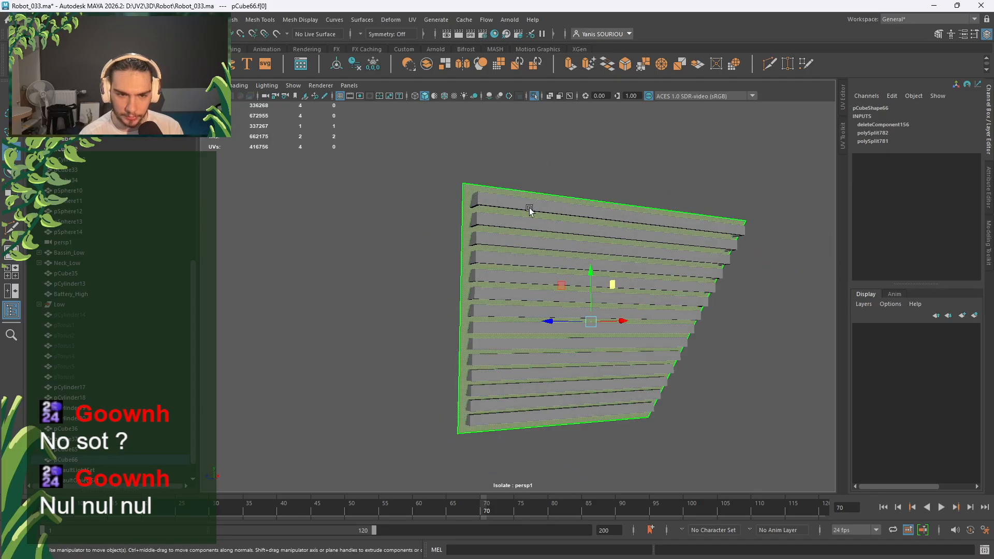
key("r")
left_click_drag(590, 322, 585, 325)
key("ctrl+z")
key("ctrl+e")
left_click_drag(583, 351, 560, 338, "alt")
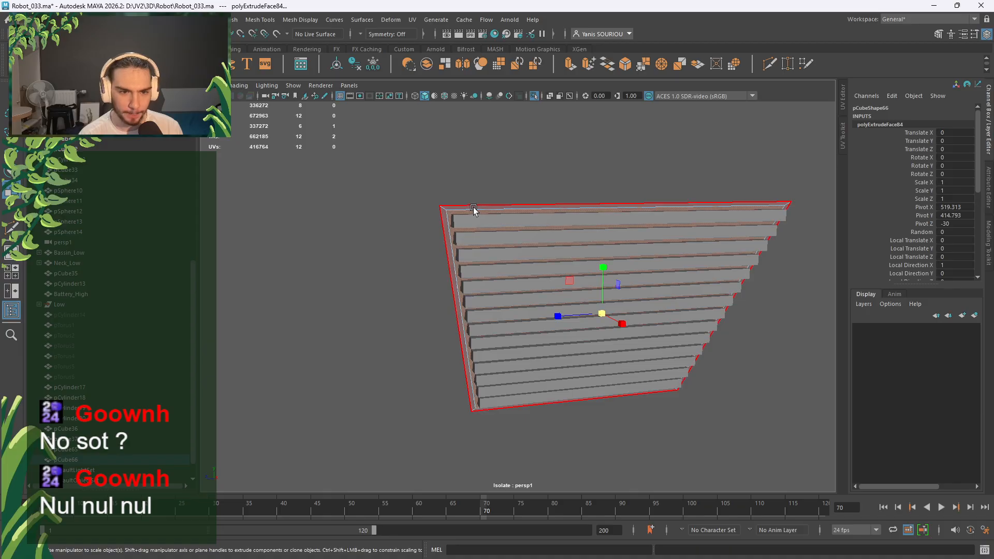
key("ctrl+shift+i")
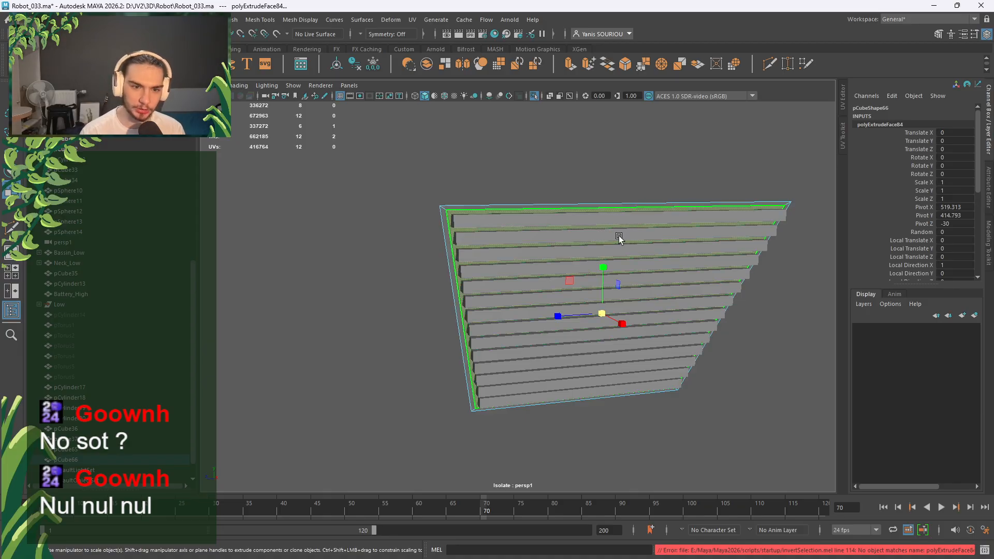
Select all faces except the frame face and trial-move them sideways, then undo.
right_click_drag(591, 148, 633, 133)
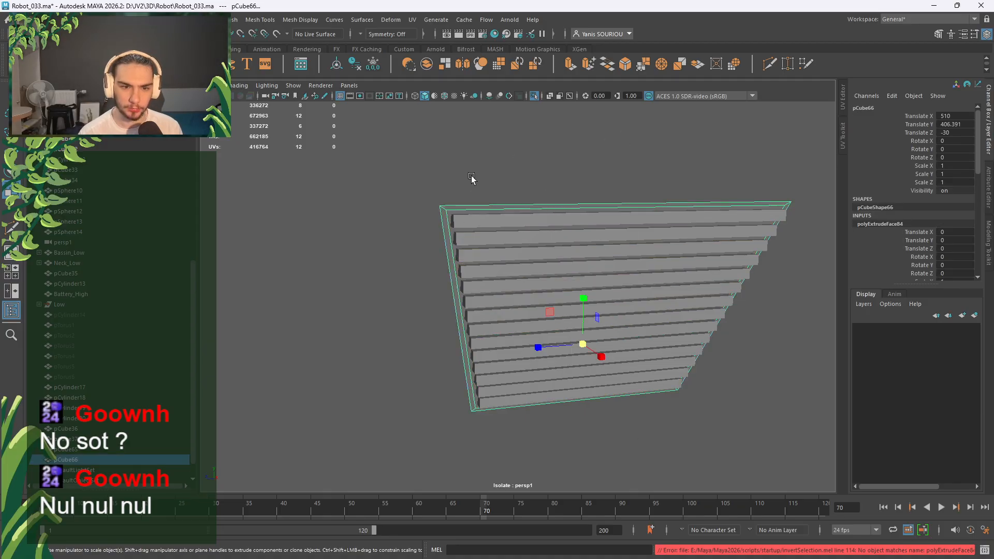
key("F11")
left_click(461, 217)
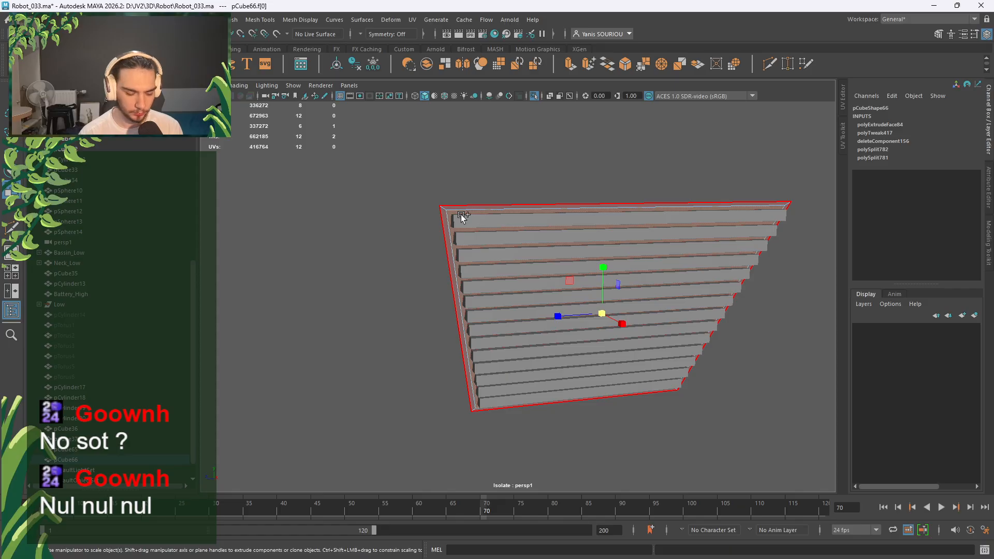
key("ctrl+shift+i")
key("w")
left_click_drag(497, 233, 705, 319, "alt")
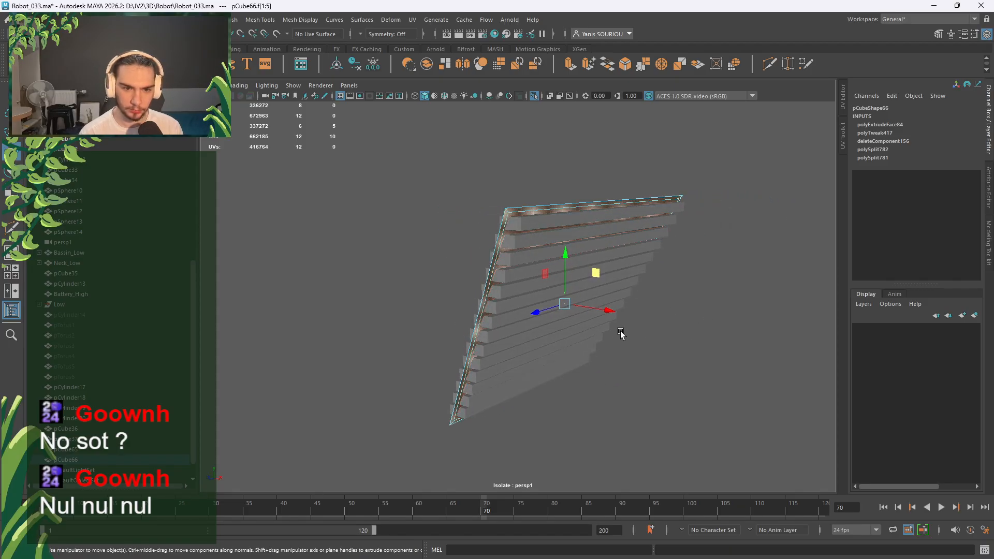
left_click_drag(617, 313, 701, 325, "shift")
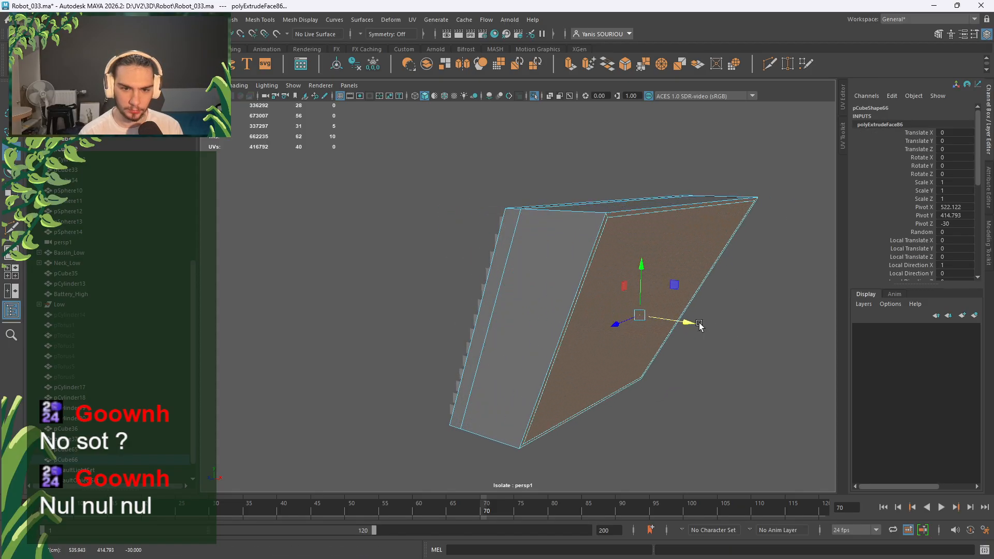
key("ctrl+z")
key("ctrl+z")
Reselect the faces surrounding the frame face and delete them.
left_click(692, 333)
left_click(531, 240)
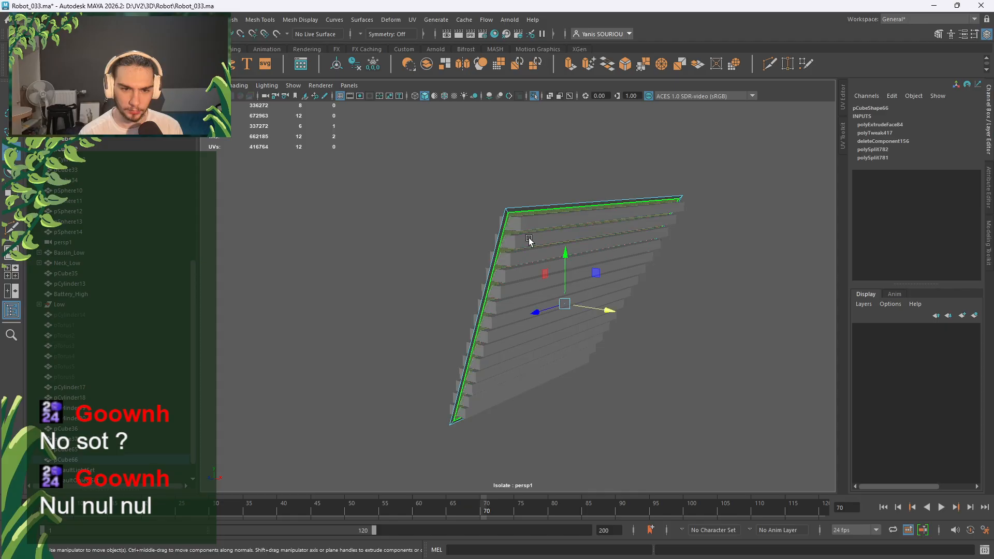
key("ctrl+shift+i")
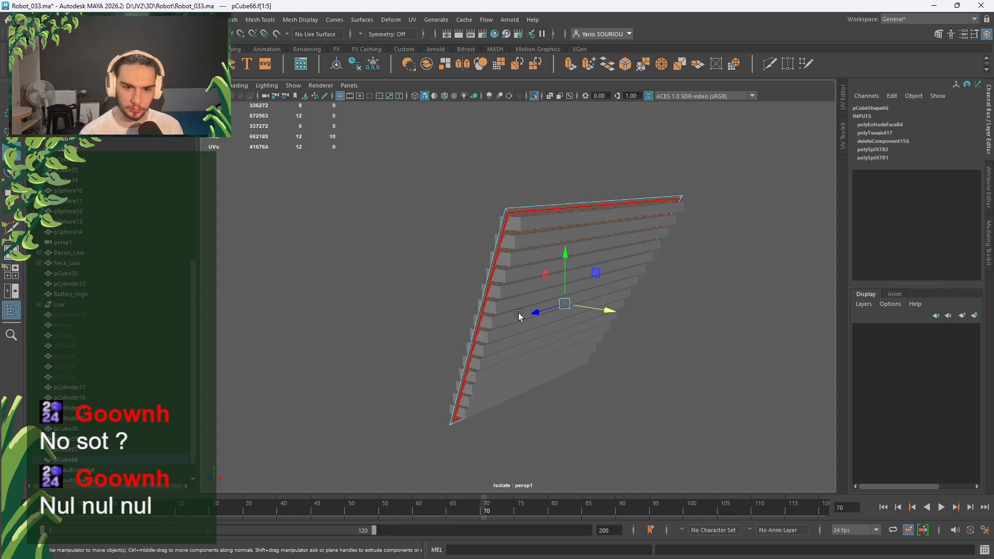
left_click_drag(519, 312, 490, 327, "alt")
key("Delete")
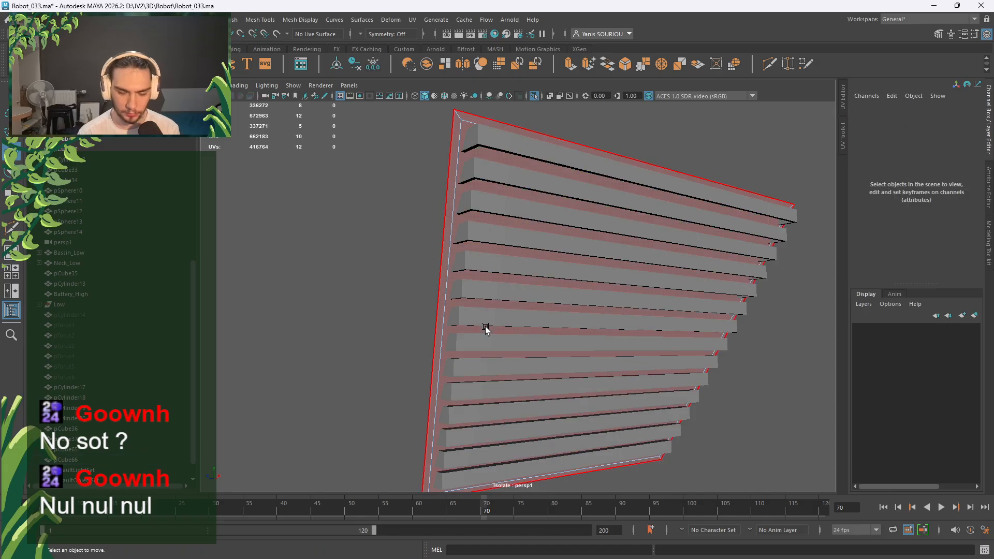
key("ctrl+z")
key("Delete")
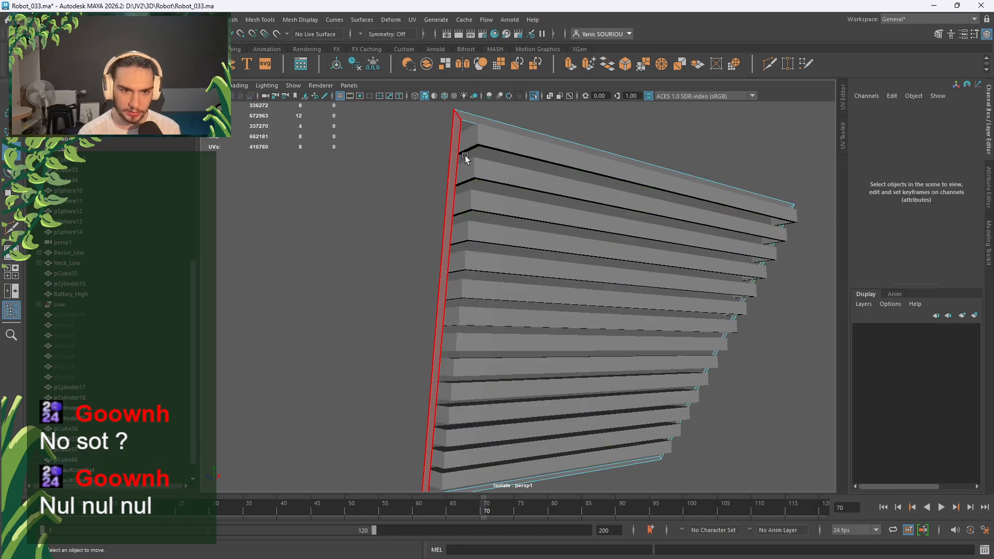
Extrude the panel's top face and delete the faces along its edge.
right_click_drag(468, 122, 467, 151)
left_click(467, 118)
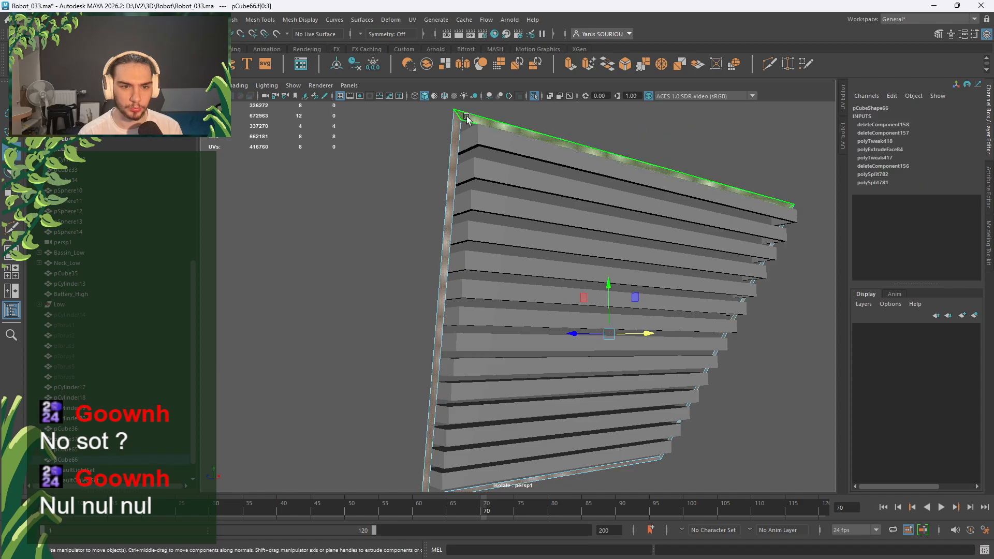
key("ctrl+e")
left_click_drag(662, 335, 747, 371, "alt")
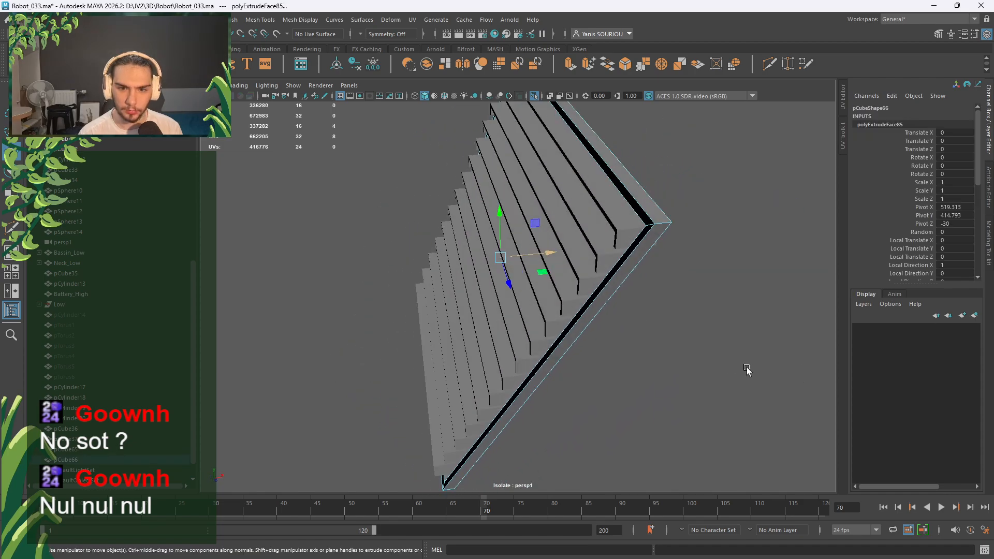
left_click(647, 231)
key("Delete")
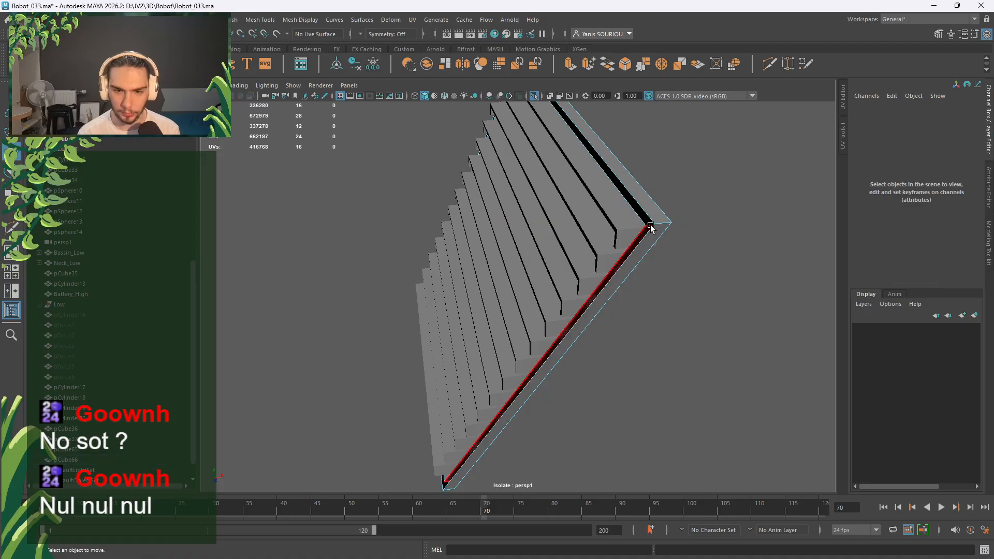
Shift the top and left border faces slightly along X.
right_click_drag(655, 223, 660, 255)
left_click_drag(661, 257, 602, 249, "alt")
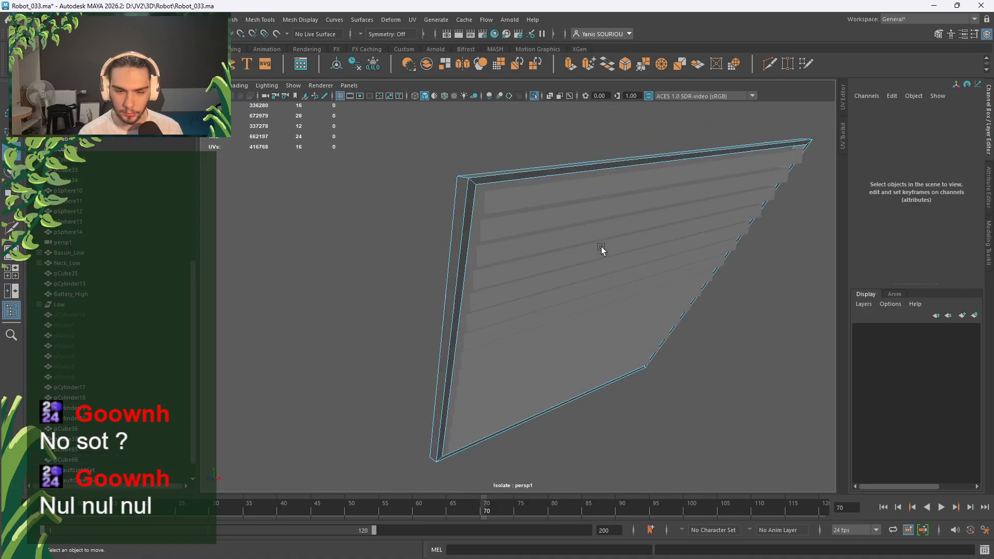
left_click(504, 178)
left_click(470, 193, "shift")
left_click_drag(642, 316, 645, 316)
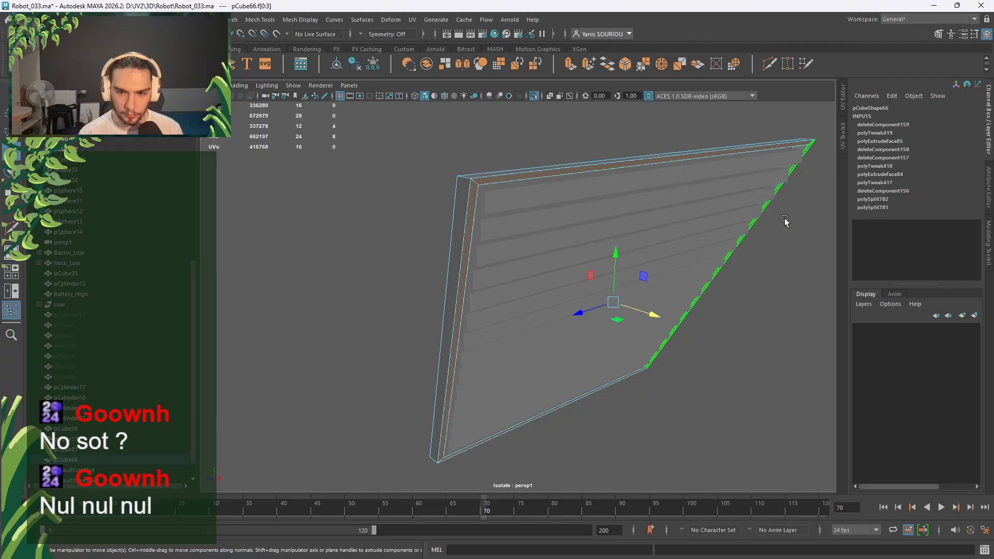
Exit Isolate Select to show the whole robot and nudge the panel along X to 509.088.
key("F8")
left_click(533, 97)
left_click_drag(567, 256, 646, 255, "alt")
left_click_drag(546, 364, 501, 358)
Select the neighbouring wedge mesh's top and right edges.
left_click(418, 332)
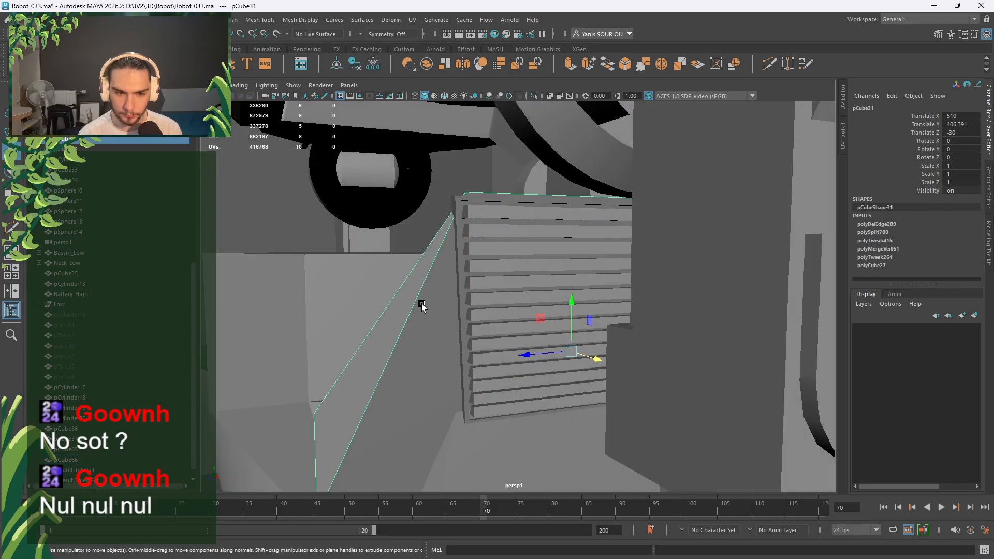
right_click_drag(422, 264, 425, 213)
left_click(489, 197)
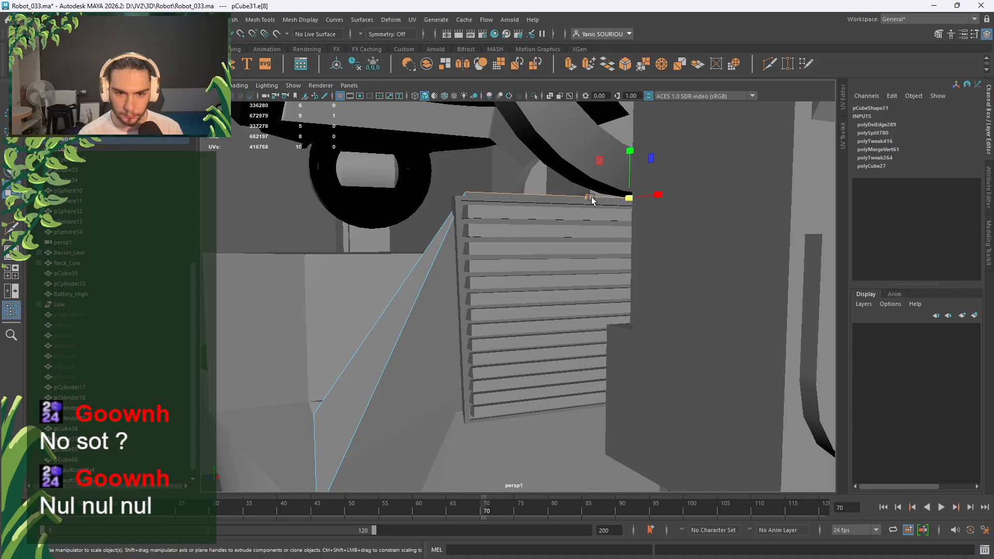
left_click_drag(587, 201, 569, 291, "alt")
left_click(547, 254)
right_click_drag(545, 255, 530, 199)
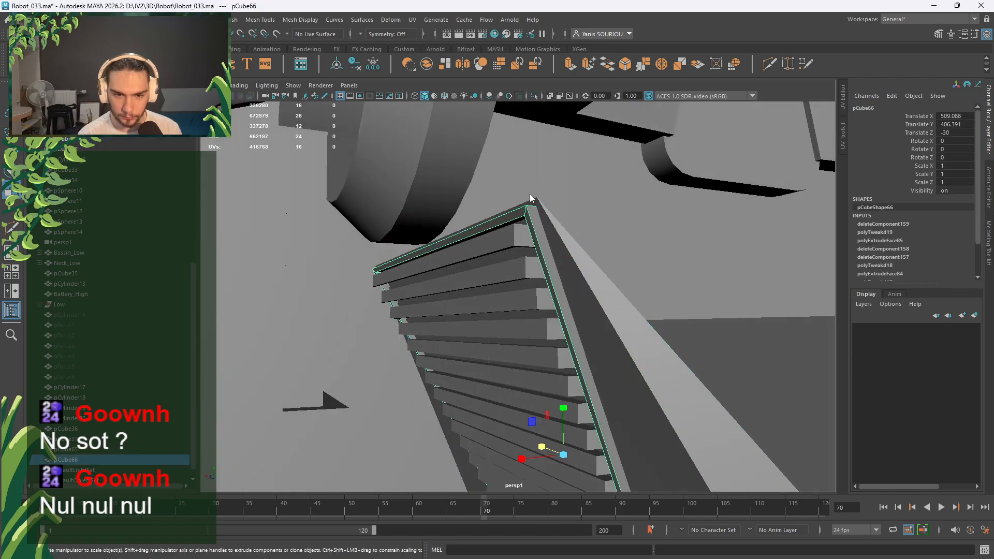
Marquee-select all edges of the panel frame and apply Bevel Edge.
left_click(529, 201)
scroll(531, 195, "down", 8)
left_click_drag(569, 231, 431, 428)
right_click(568, 295, "shift")
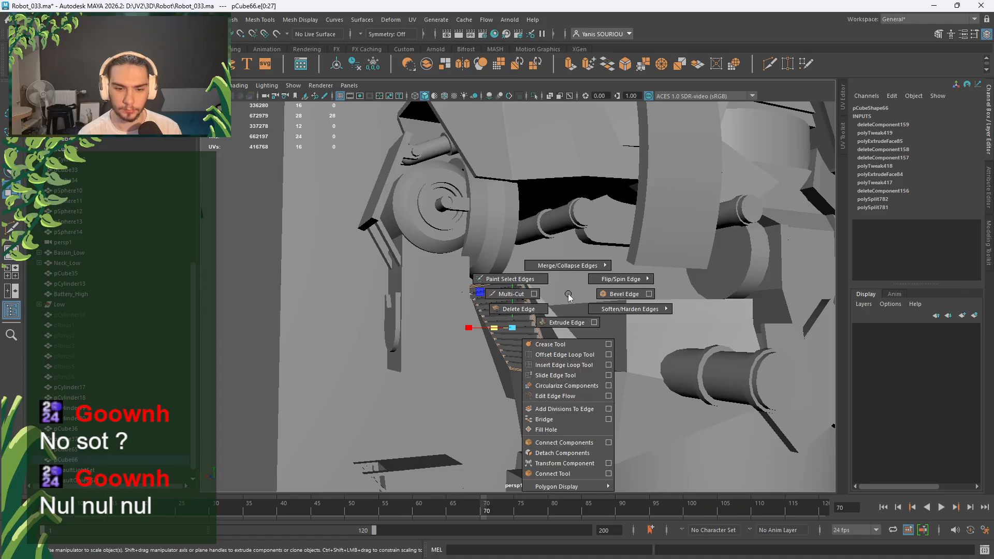
left_click(624, 294)
scroll(510, 256, "up", 10)
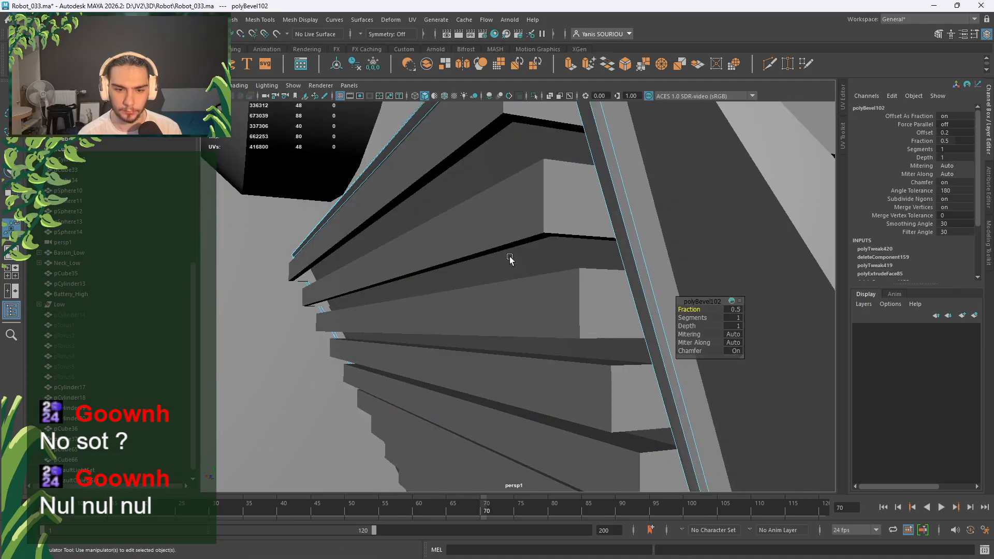
Turn chamfer off in the bevel's in-view editor.
left_click(735, 311)
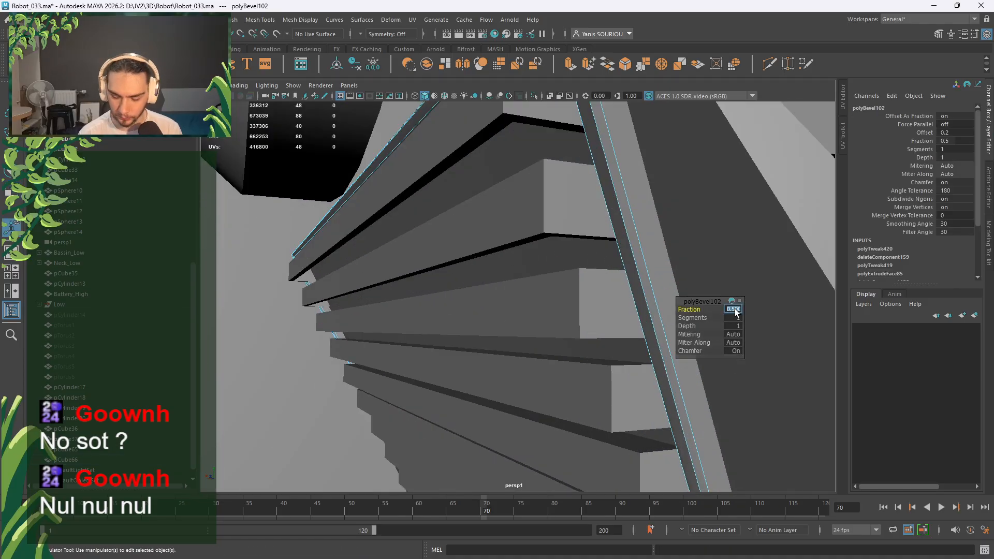
left_click(733, 318)
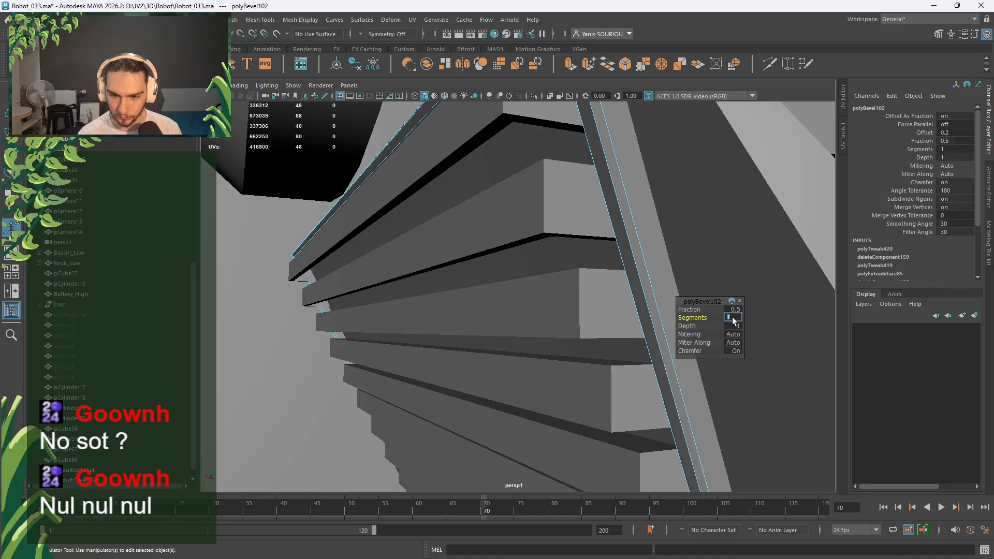
left_click(733, 354)
left_click(735, 352)
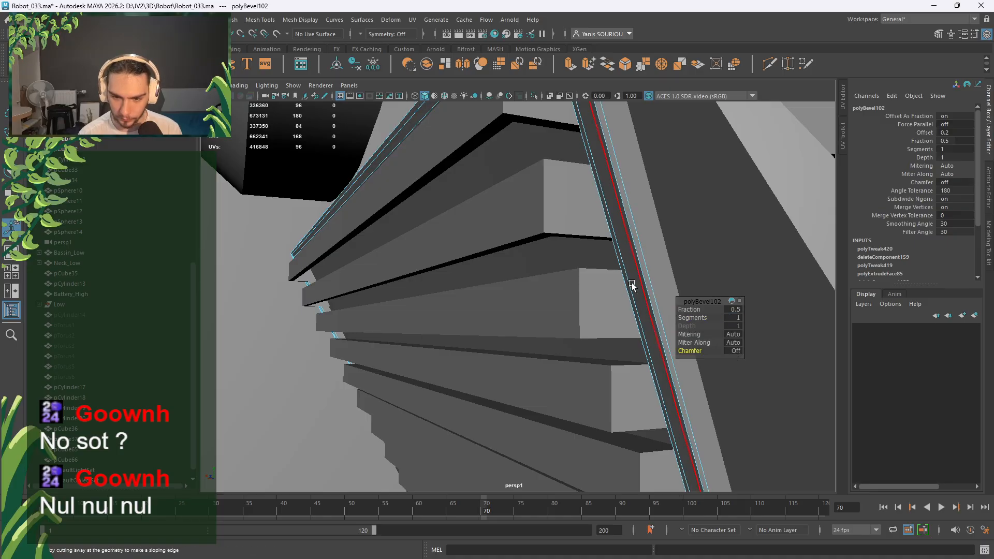
left_click_drag(633, 284, 563, 302, "alt")
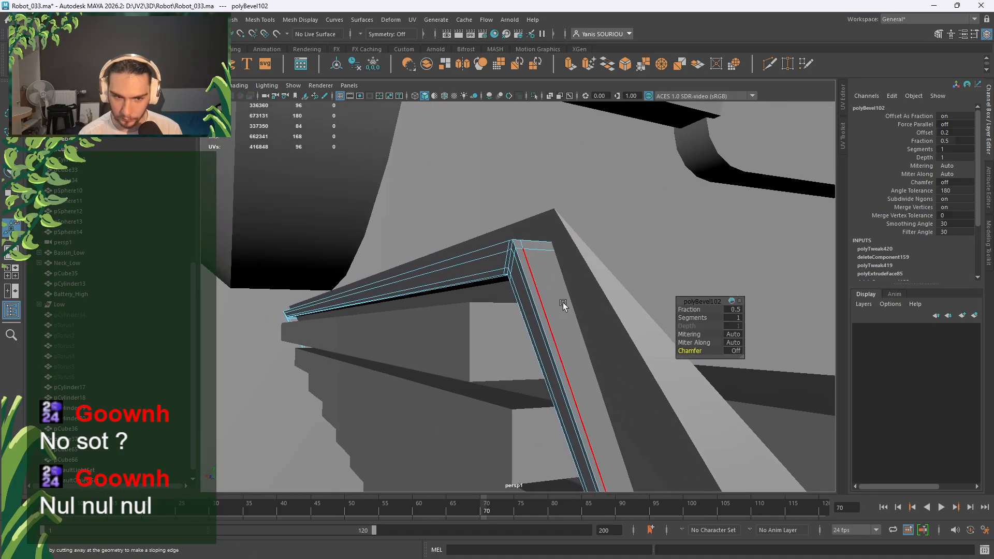
Set the bevel to 1 segment and a fraction of 0.7.
left_click(738, 319)
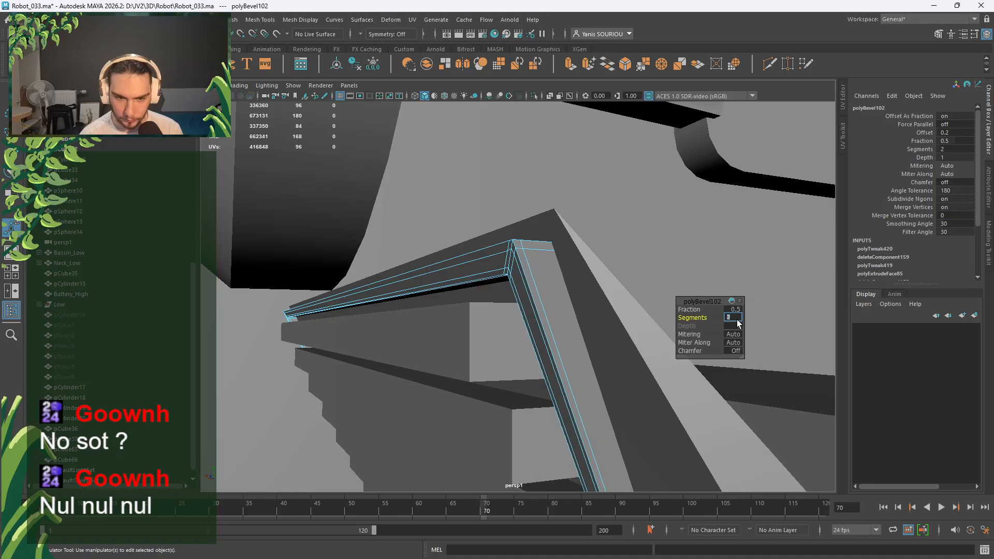
type("3")
key("Return")
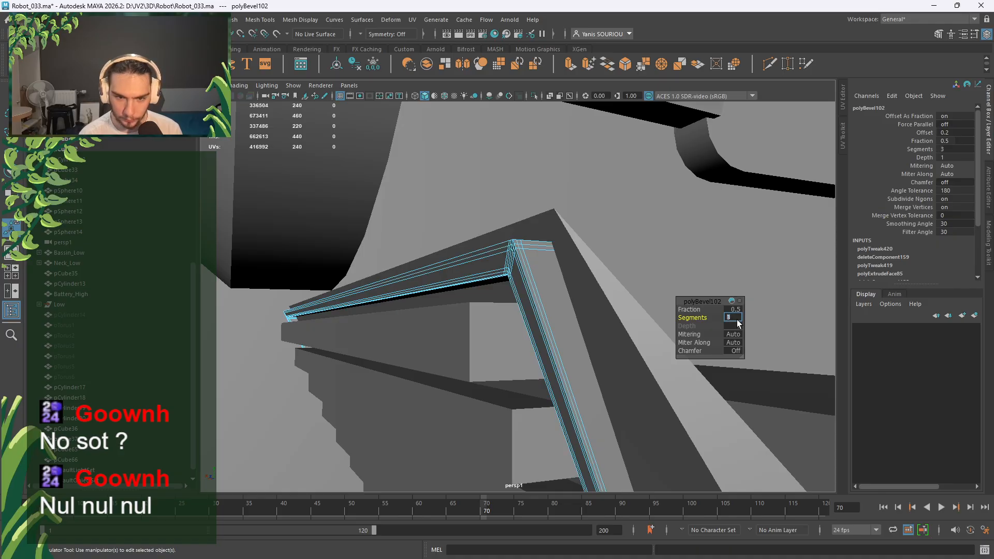
type("1")
key("Return")
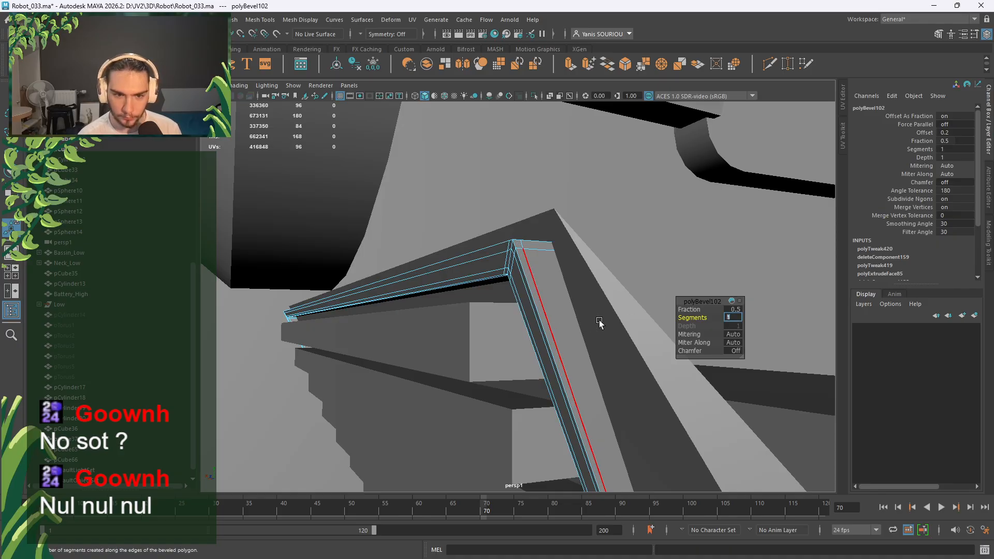
left_click(731, 309)
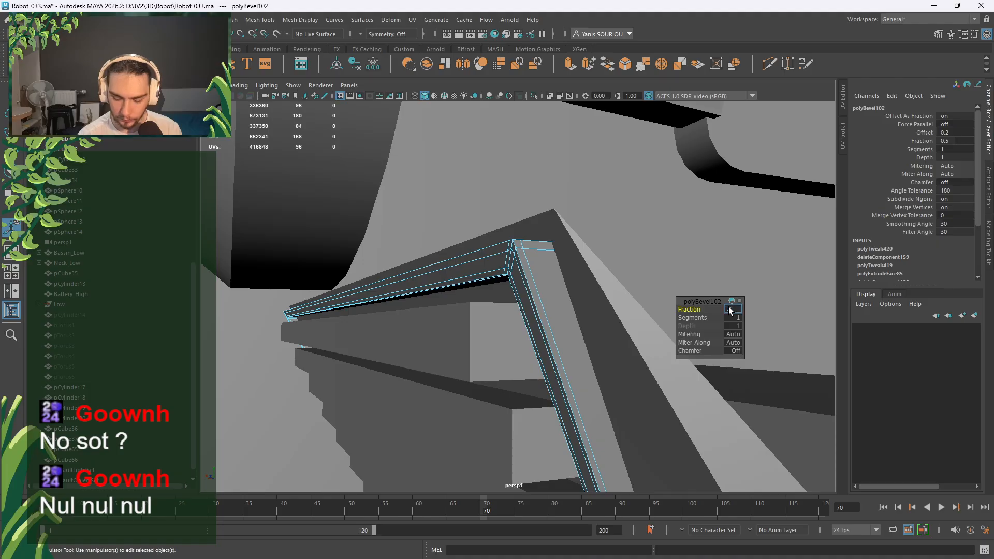
type("0.7")
key("Return")
right_click_drag(545, 280, 593, 245)
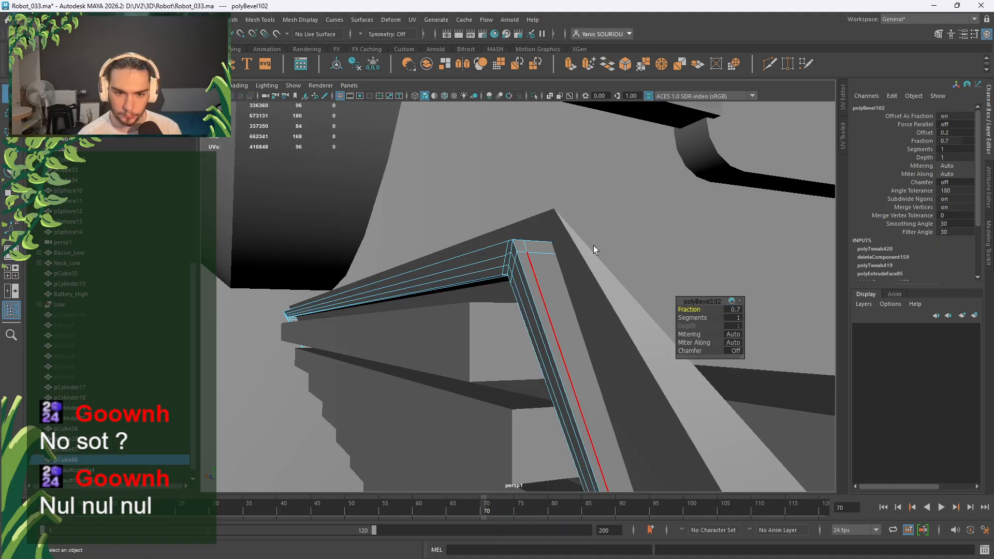
scroll(594, 246, "down", 15)
scroll(639, 289, "down", 5)
left_click(605, 264)
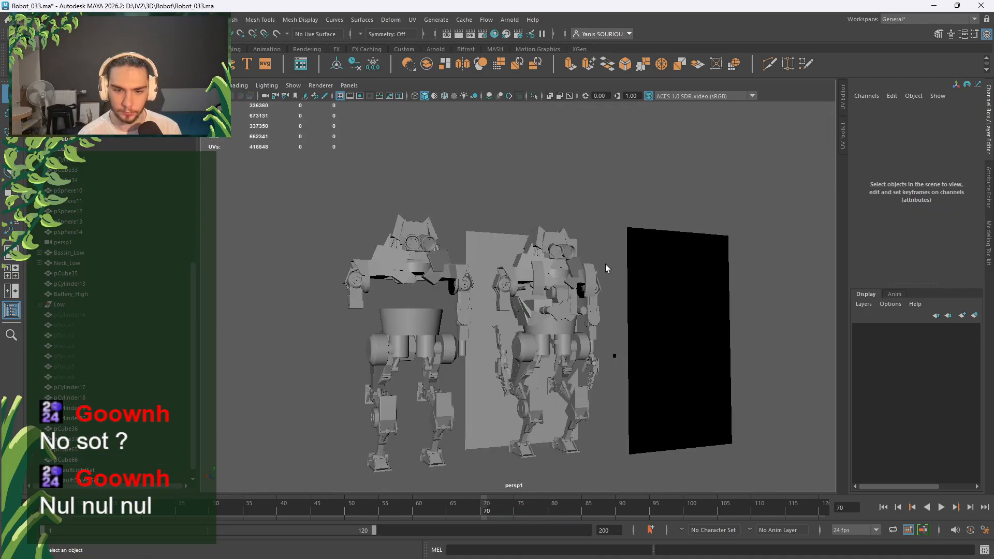
scroll(545, 324, "up", 15)
left_click_drag(567, 333, 768, 375, "alt")
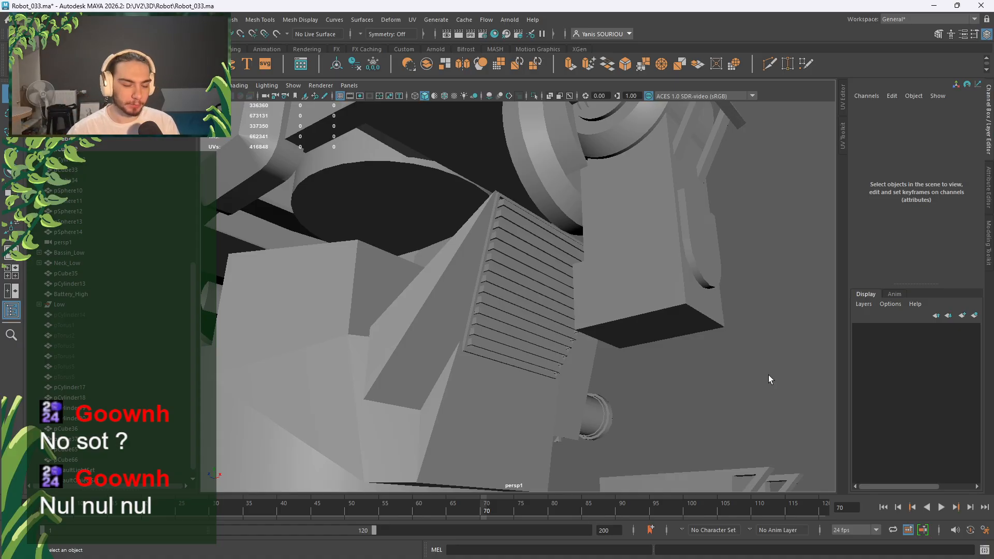
left_click_drag(768, 375, 533, 380, "alt")
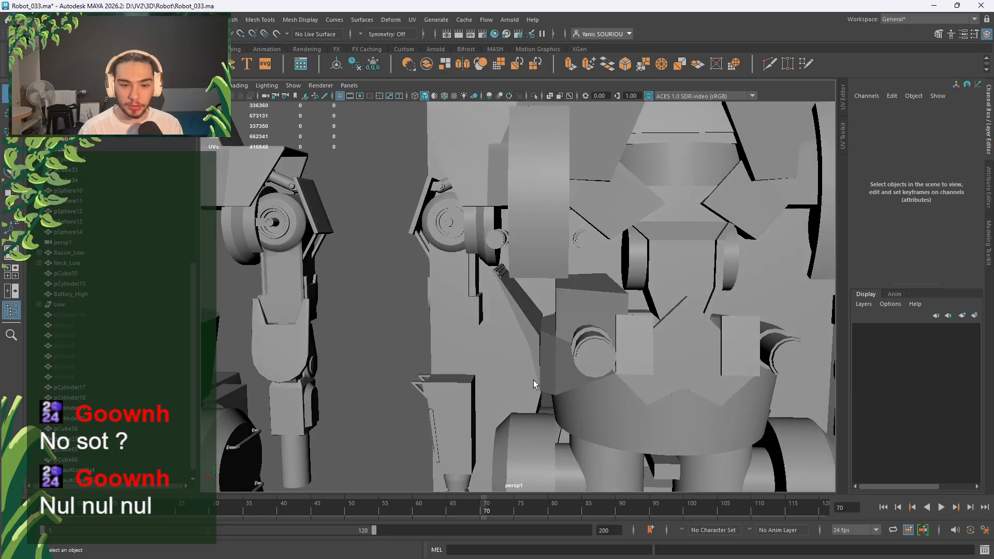
key("space")
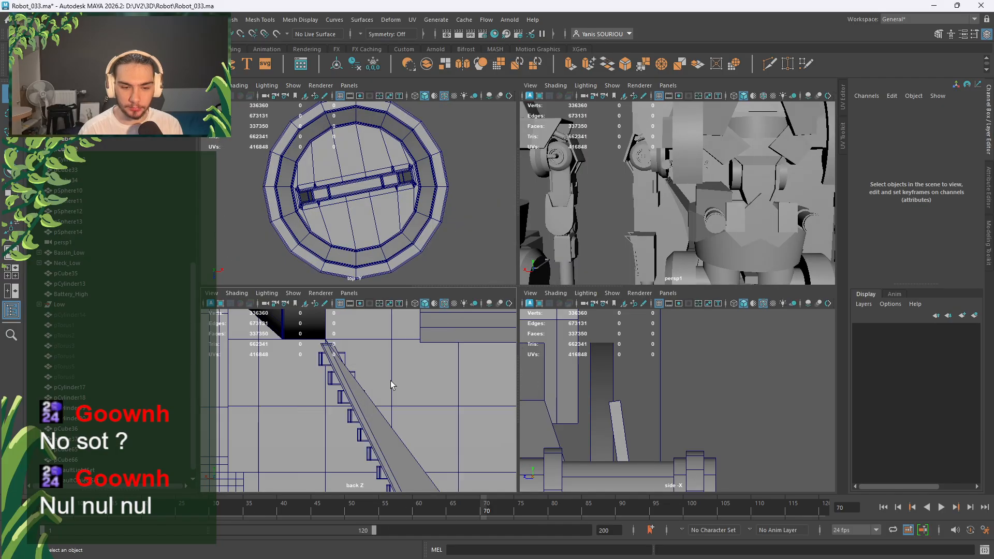
key("space")
scroll(417, 373, "down", 5)
scroll(483, 372, "up", 2)
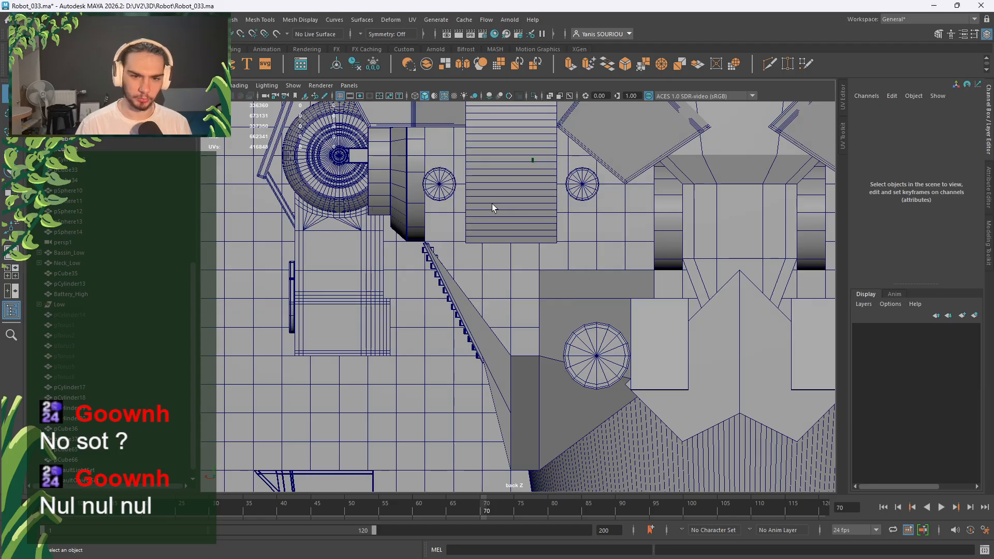
Select the edge loops along the piston cylinder's raised bands.
key("space")
key("space")
mouse_move(561, 271)
left_mouse_down("alt")
mouse_move(629, 275)
mouse_move(529, 301)
mouse_move(565, 295)
mouse_move(464, 280)
mouse_move(530, 297)
left_mouse_up("alt")
scroll(538, 297, "up", 4)
left_click(569, 294)
right_click_drag(577, 264, 578, 239)
middle_click_drag(579, 242, 495, 282, "alt")
scroll(489, 285, "up", 6)
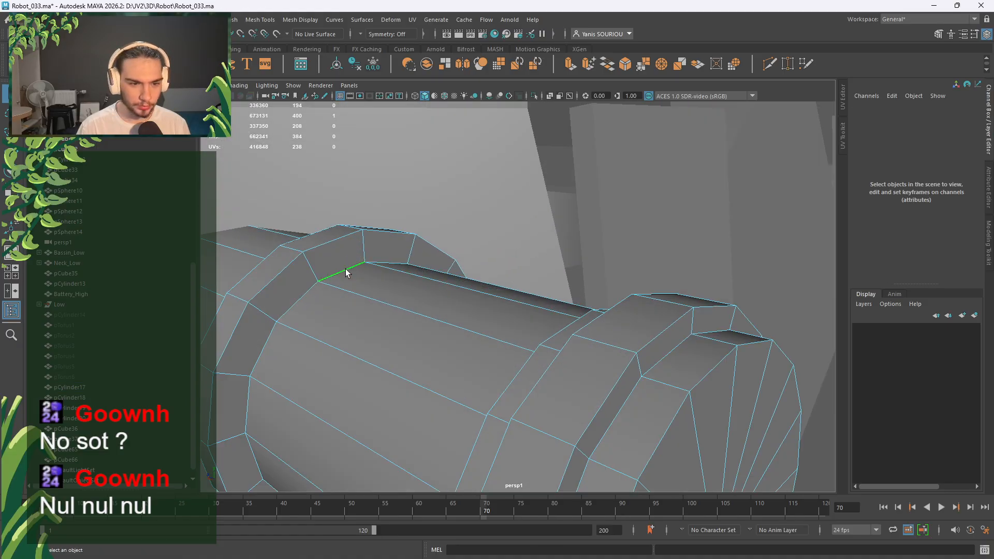
double_click(345, 272)
left_click_drag(345, 272, 610, 322, "alt")
double_click(691, 290, "shift")
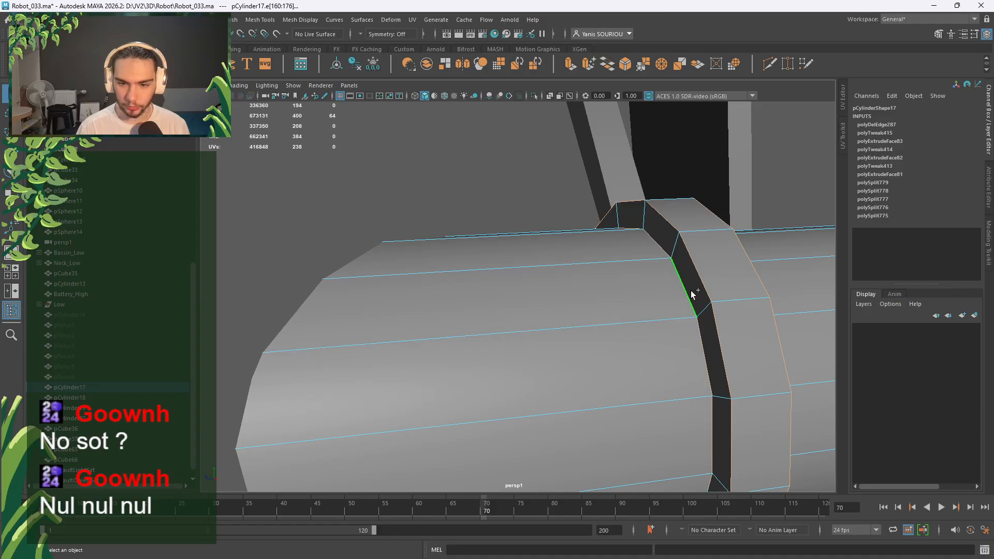
left_click_drag(691, 291, 533, 247, "alt")
double_click(532, 242)
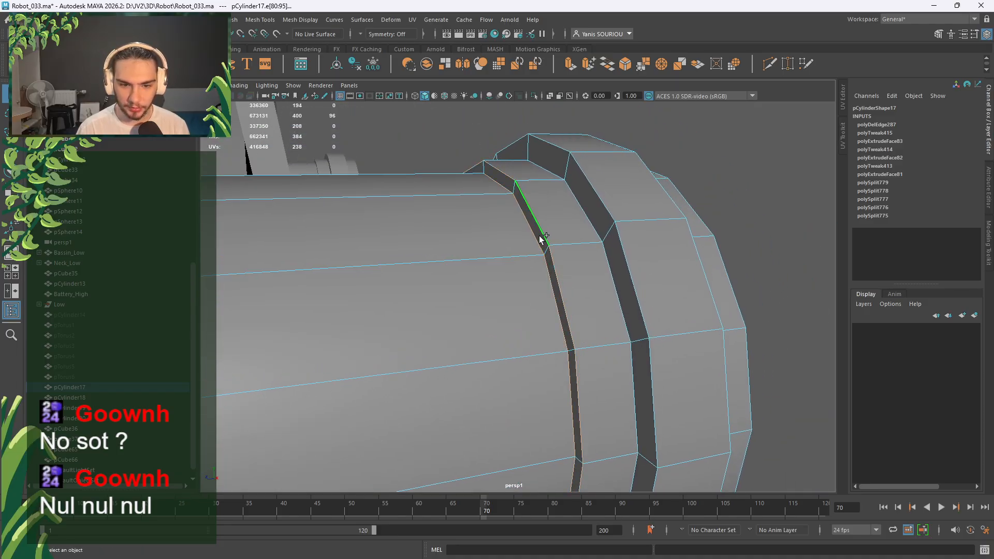
double_click(594, 214, "shift")
left_click_drag(591, 211, 415, 257, "alt")
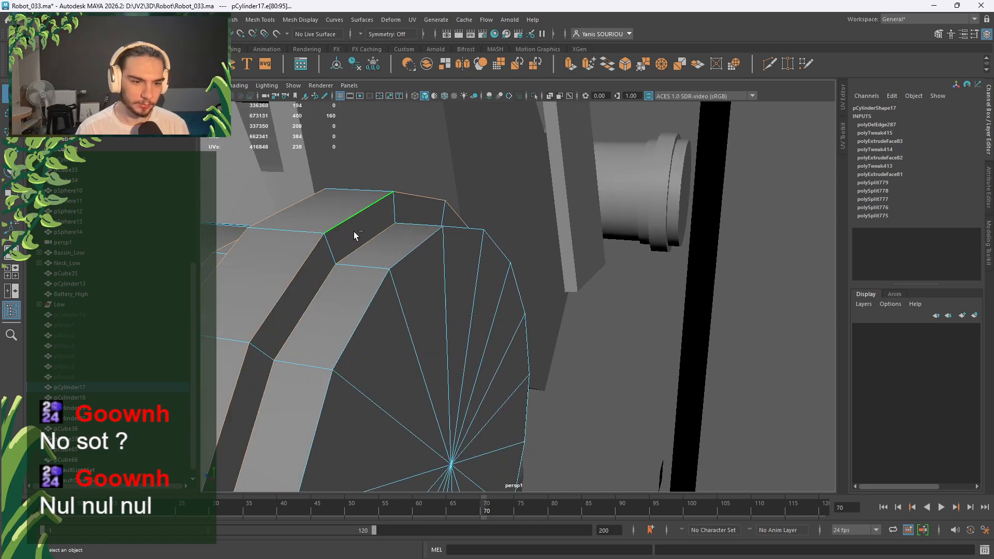
left_click_drag(325, 254, 474, 259, "alt")
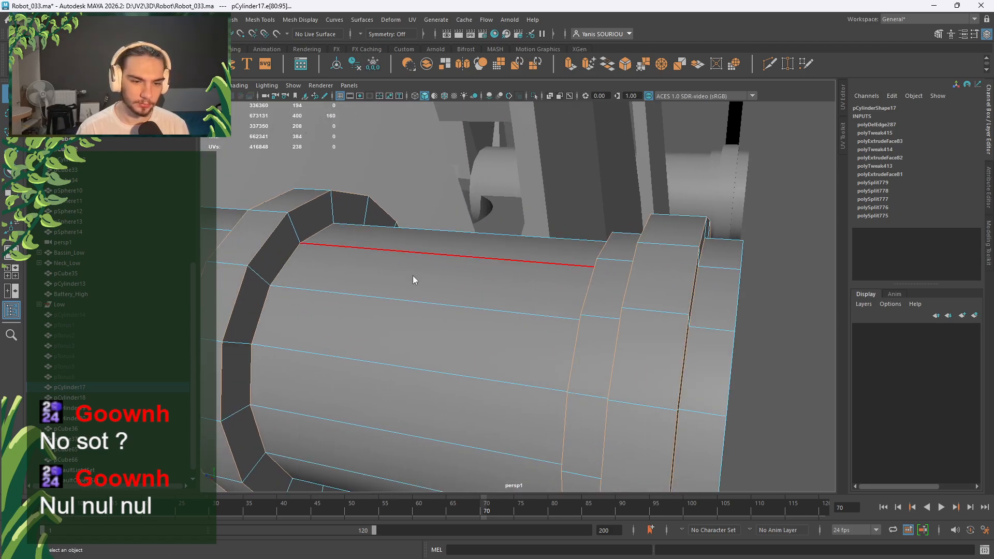
Bevel the band loops with chamfer off, 3 segments and fraction 0.8.
right_click_drag(413, 276, 447, 276, "shift")
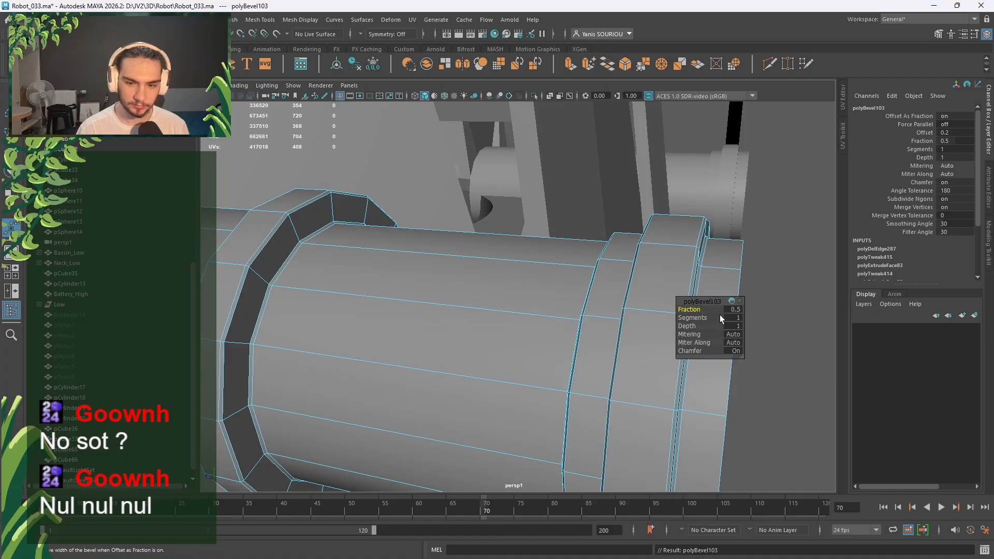
left_click(732, 351)
left_click(738, 318)
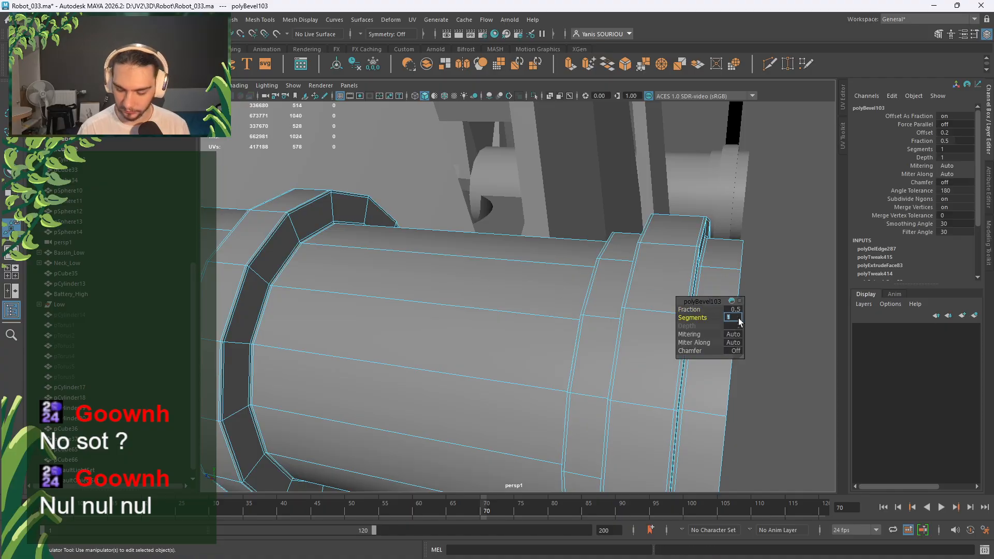
type("3")
key("Return")
left_click(733, 309)
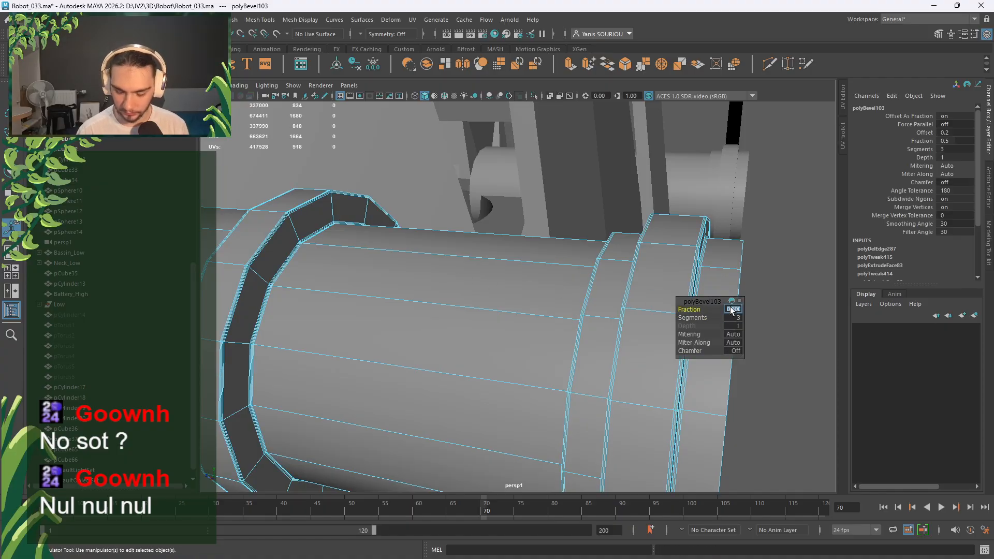
key("Return")
Bevel the end cap's border edge loop with 3 segments.
left_click_drag(645, 316, 512, 313, "alt")
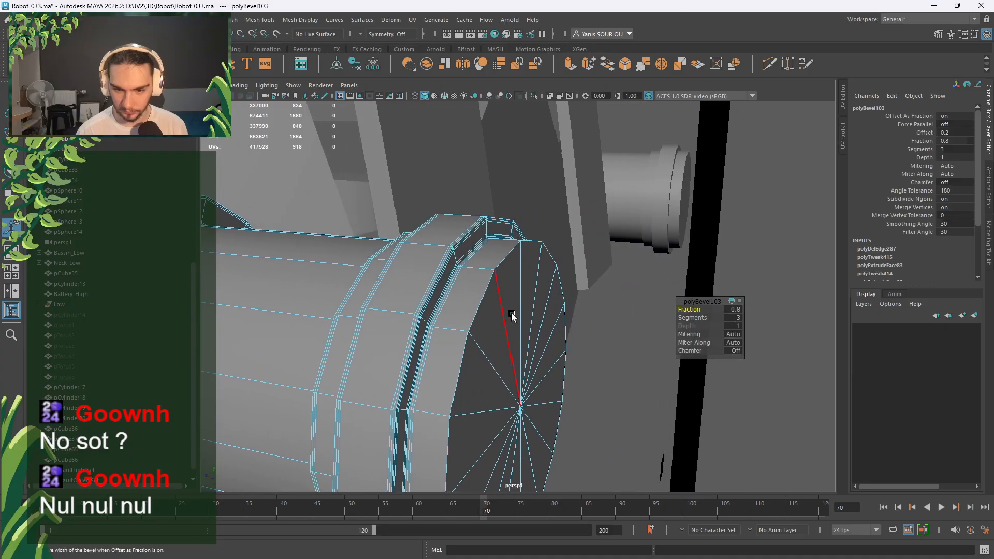
double_click(476, 303)
right_click_drag(478, 306, 512, 306, "shift")
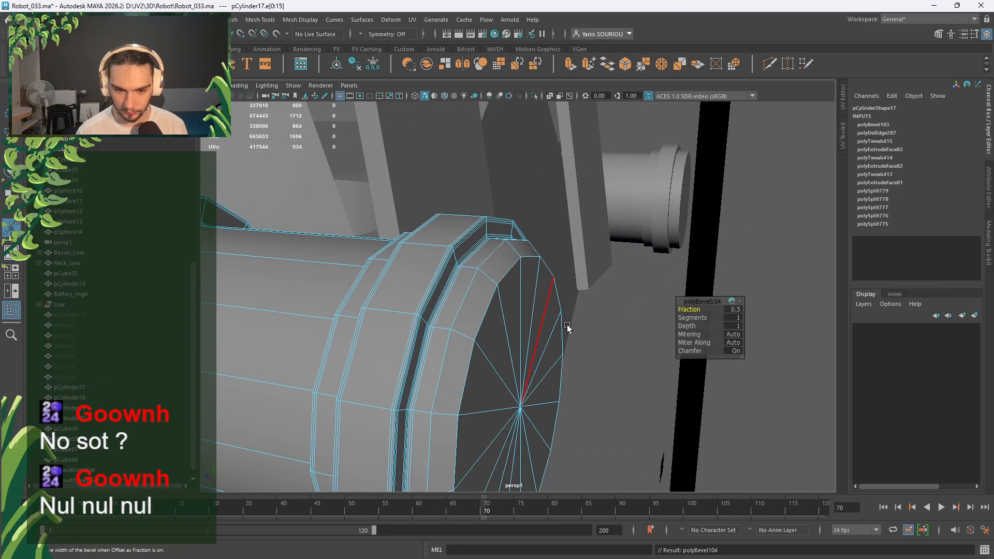
left_click(736, 318)
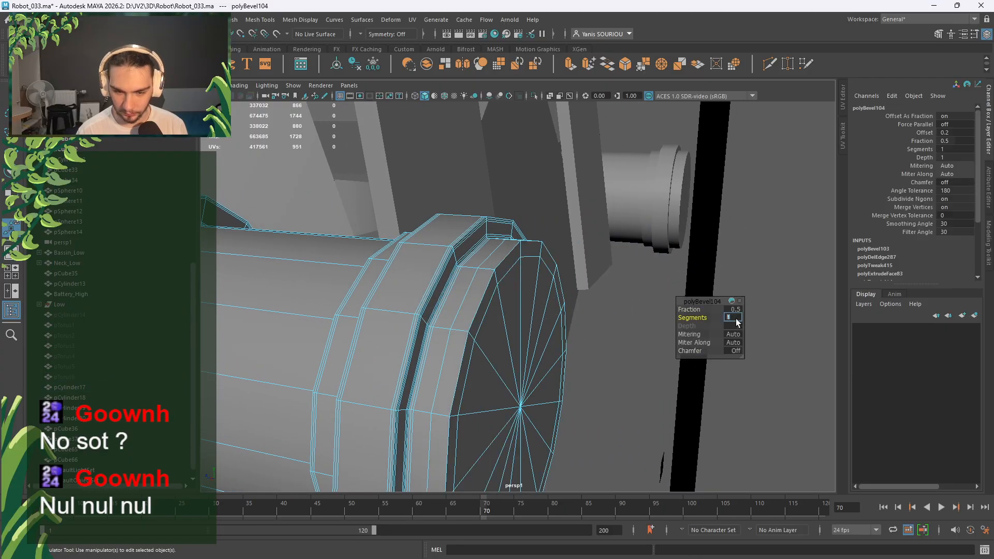
type("3")
key("Return")
right_click_drag(475, 264, 540, 244)
scroll(541, 243, "down", 5)
Duplicate the piston cylinder with Ctrl+D.
key("3")
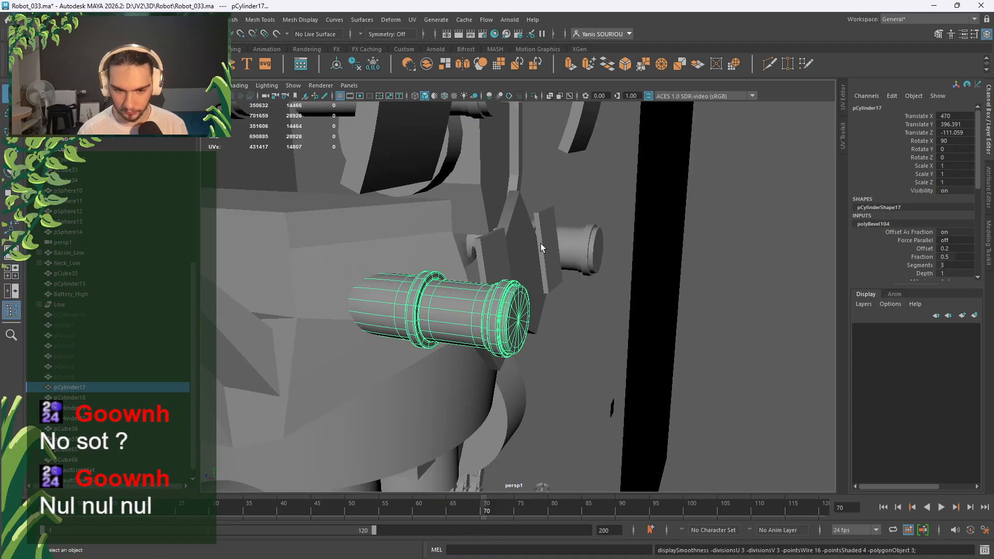
left_click(578, 307)
left_click_drag(577, 309, 527, 343, "alt")
left_click(526, 344)
key("1")
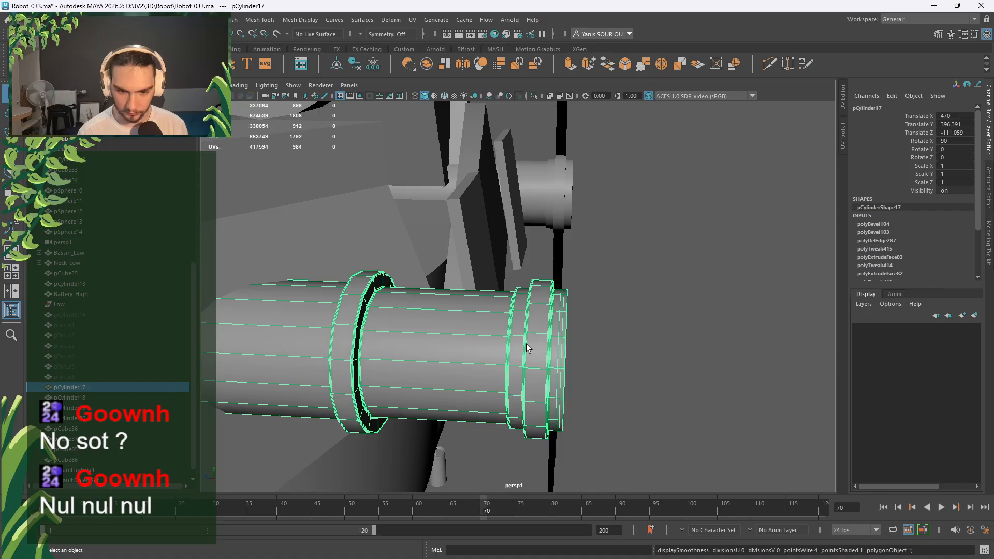
left_click(675, 352)
left_click_drag(674, 352, 401, 321, "alt")
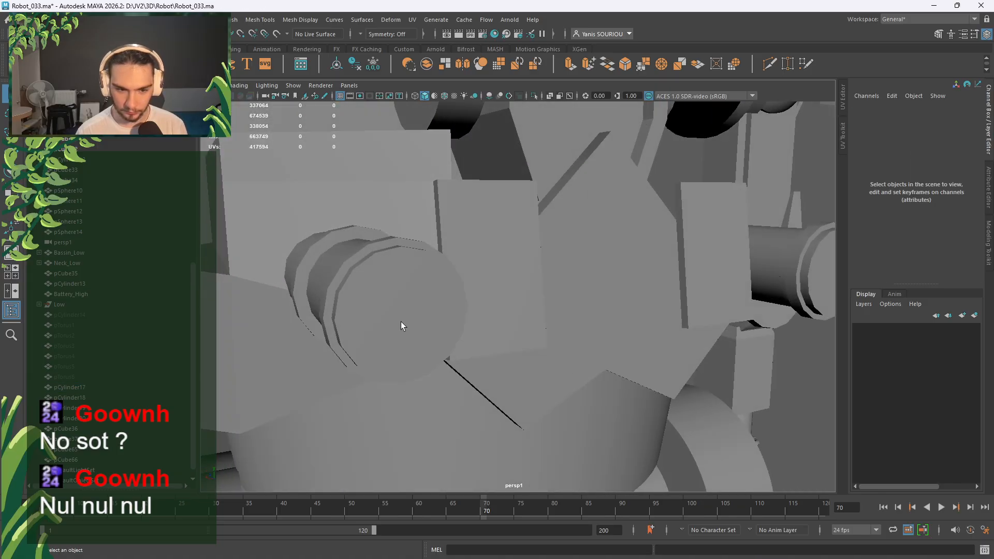
left_click(400, 326)
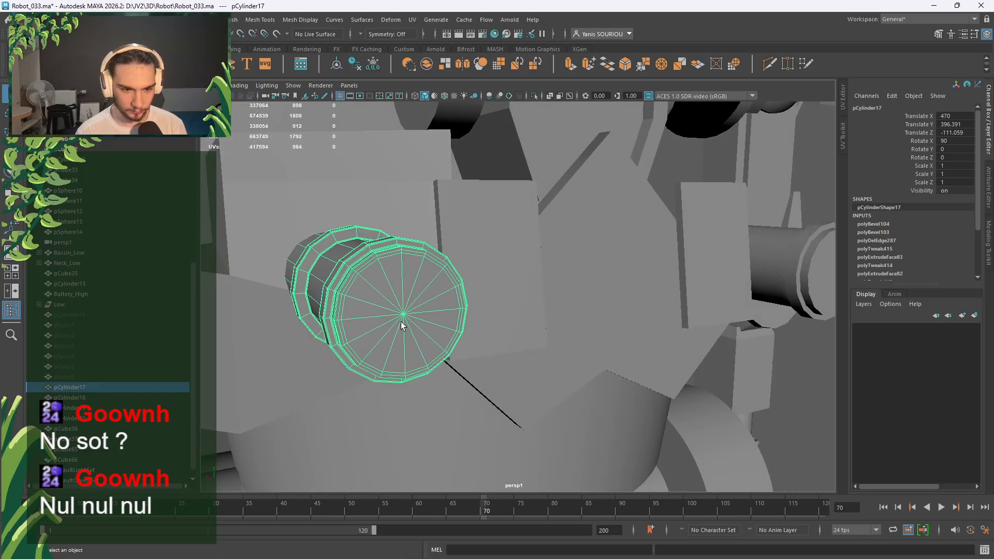
key("ctrl+d")
Delete all of the duplicate's faces except its end cap.
key("w")
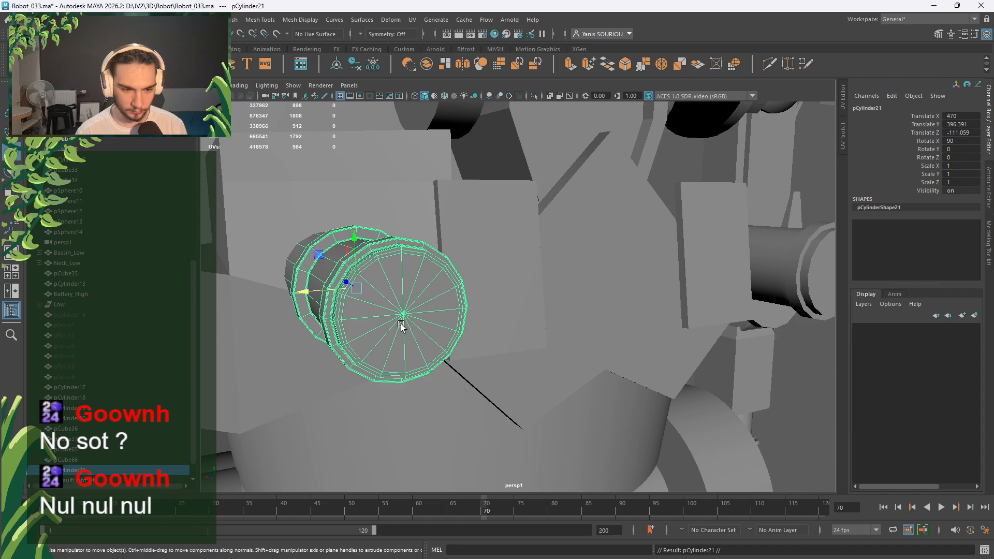
mouse_move(404, 325)
left_mouse_down("alt")
mouse_move(320, 302)
mouse_move(402, 312)
left_mouse_up("alt")
scroll(384, 327, "up", 4)
right_click_drag(388, 265, 389, 293)
left_click(389, 289)
double_click(363, 323, "shift")
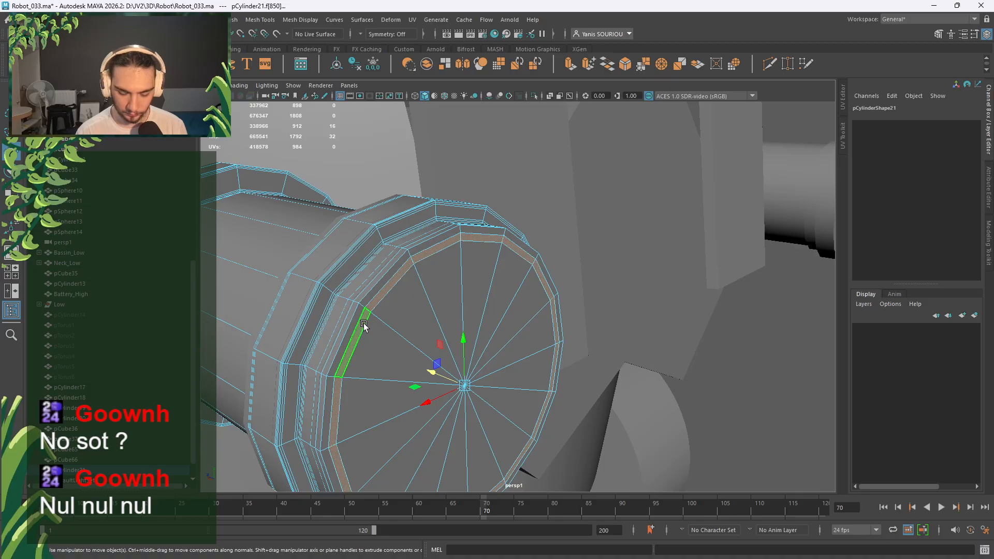
key("Delete")
double_click(347, 322)
key("Delete")
right_click_drag(412, 325, 473, 250)
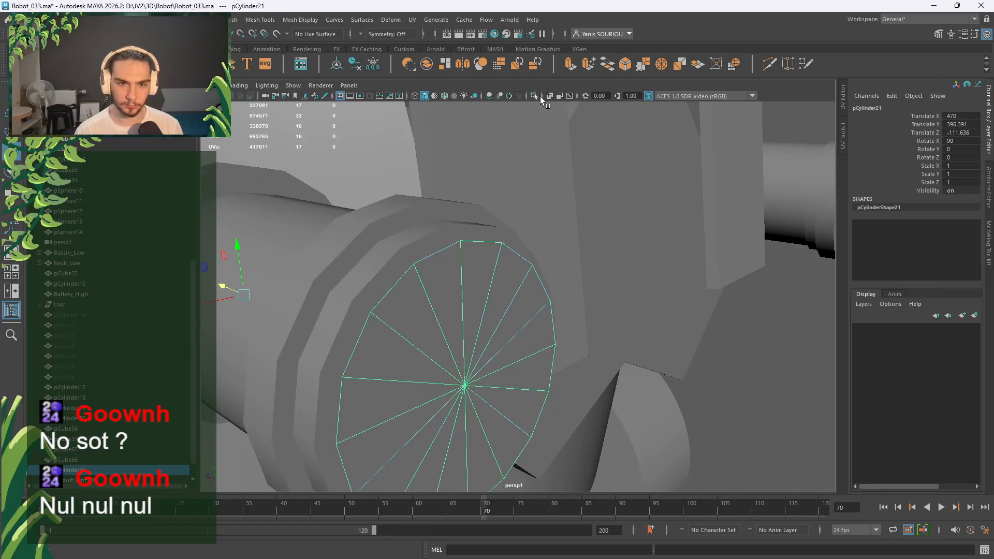
Multi-Cut a closed circular edge ring across the cap's spokes.
left_click(772, 64)
left_click_drag(434, 296, 473, 280, "alt")
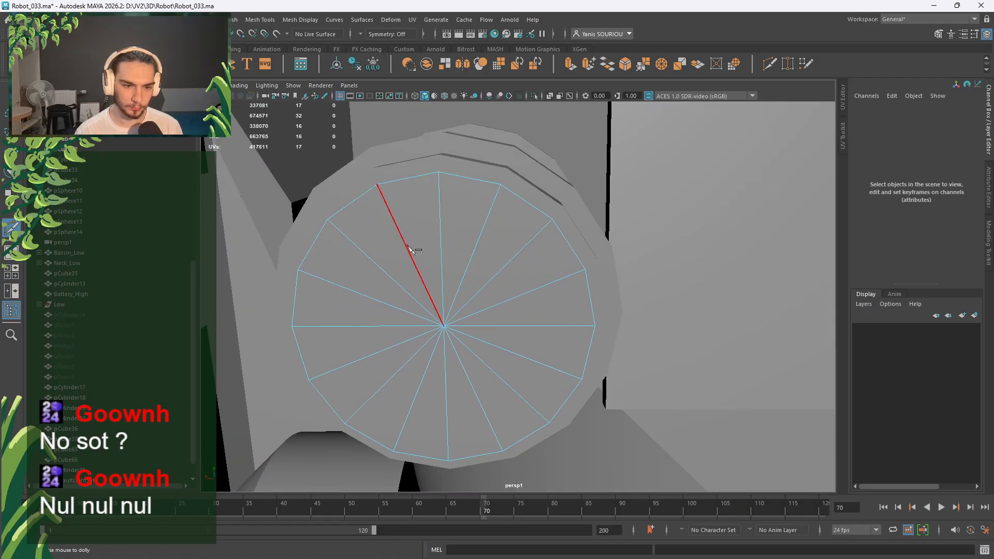
left_click(441, 252)
left_click(471, 257)
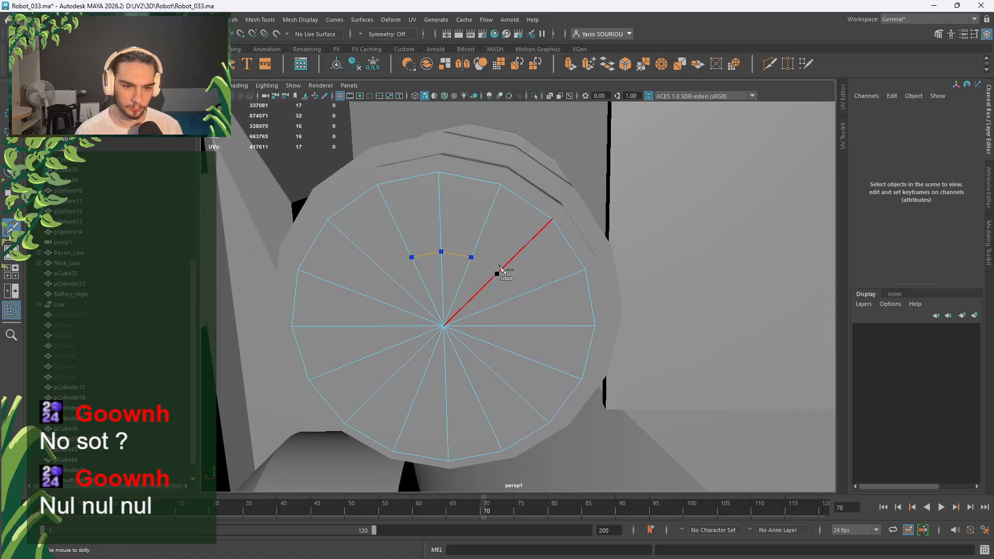
left_click(497, 274)
left_click(514, 298)
left_click(520, 326)
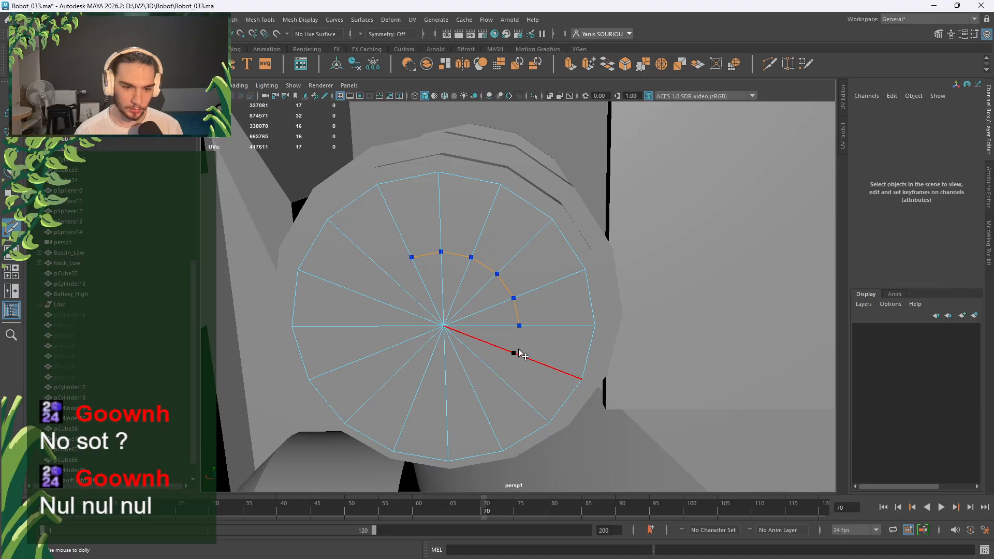
left_click(514, 353)
left_click(509, 371)
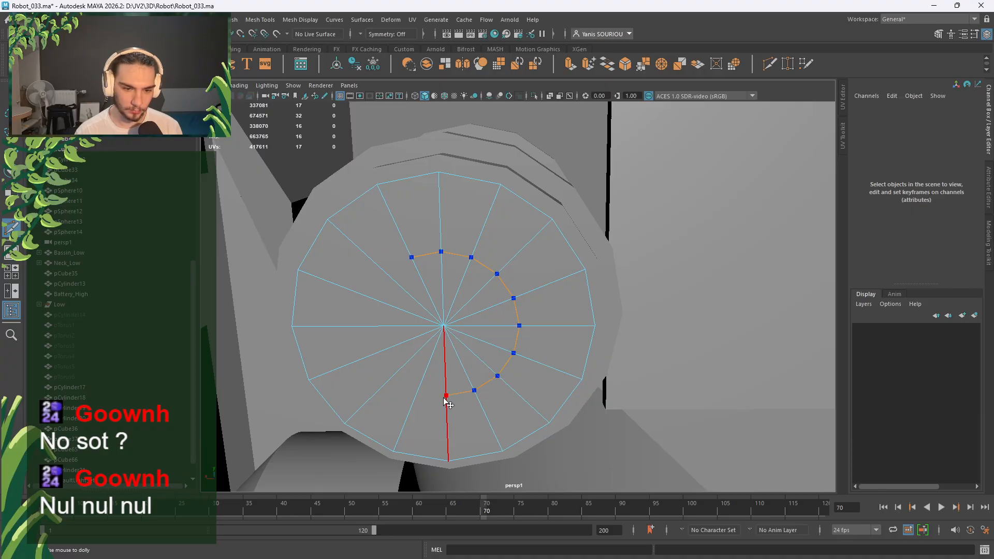
left_click(375, 353)
left_click(369, 325)
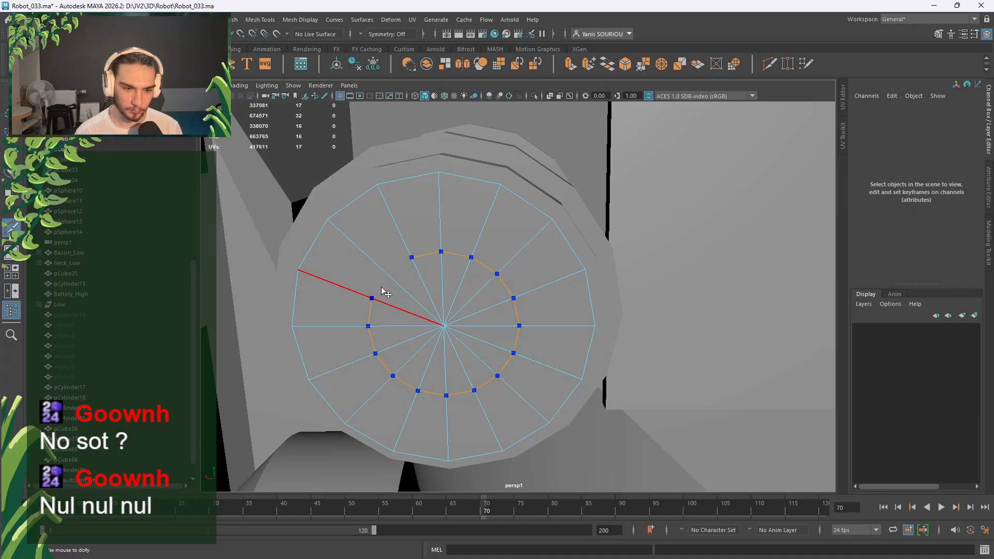
left_click(372, 298)
left_click(387, 273)
key("Return")
key("q")
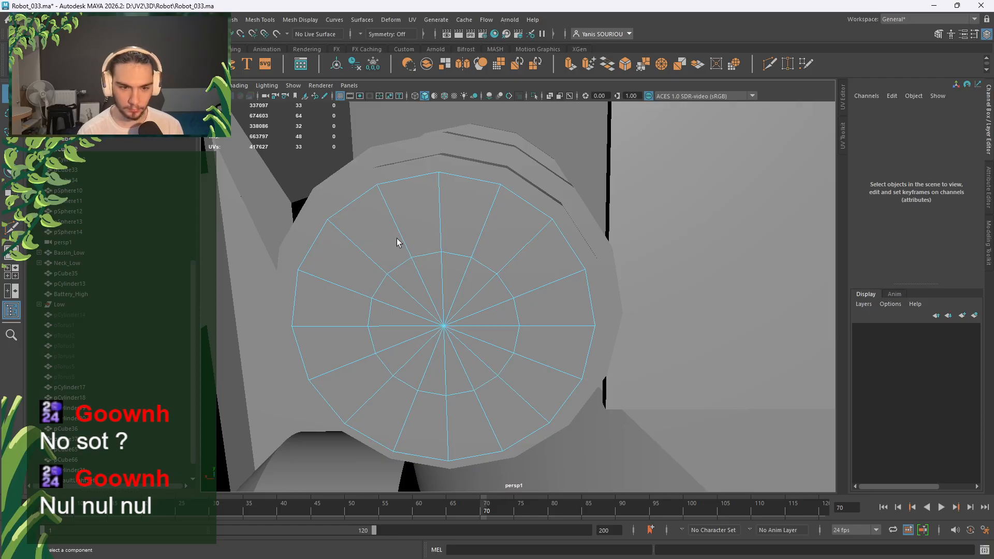
Scale the new inner edge loop outward toward the cap rim.
right_click_drag(425, 253, 425, 223)
double_click(427, 252)
key("r")
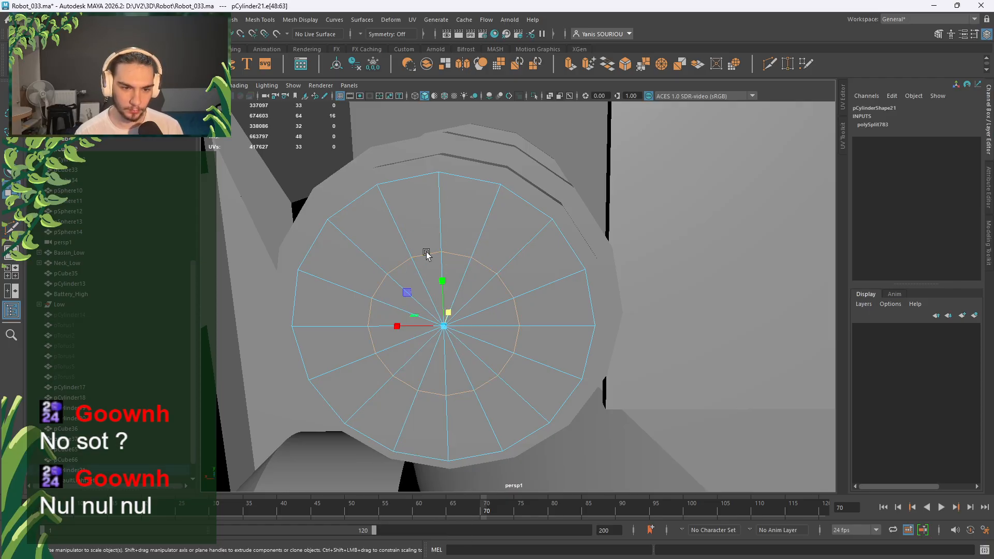
mouse_move(409, 296)
left_mouse_down()
mouse_move(421, 311)
mouse_move(411, 294)
left_mouse_up()
key("w")
right_click_drag(411, 293, 363, 271)
Convert the cap's centre vertex to its surrounding faces and extrude them as an inset.
left_click(366, 310)
right_click(412, 284, "ctrl")
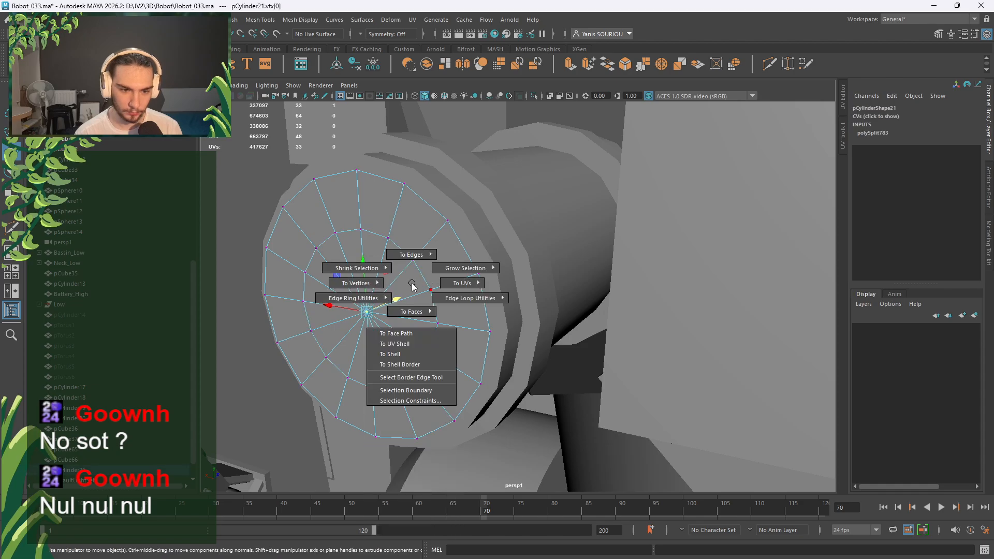
left_click(412, 312)
key("ctrl+e")
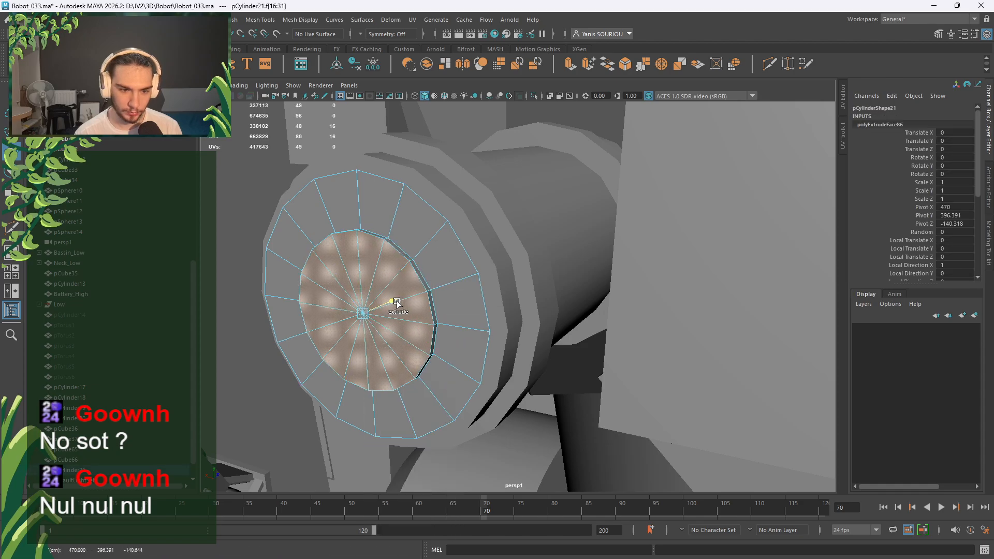
left_click_drag(390, 309, 499, 311, "alt")
Bevel the inset disc's edge loop with chamfer off, 3 segments and fraction 0.8.
right_click_drag(549, 231, 558, 198)
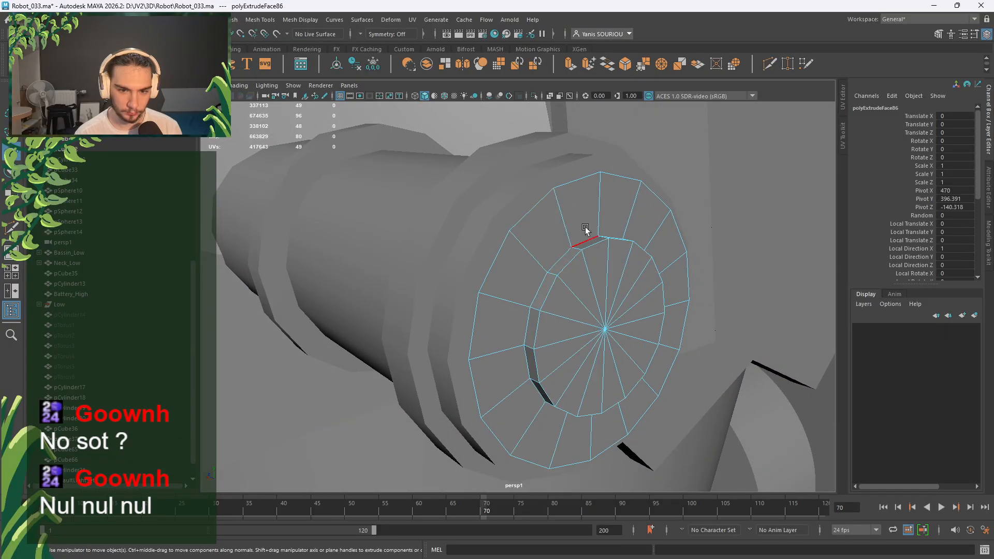
double_click(586, 231)
right_click_drag(591, 244, 623, 246, "shift")
left_click(732, 351)
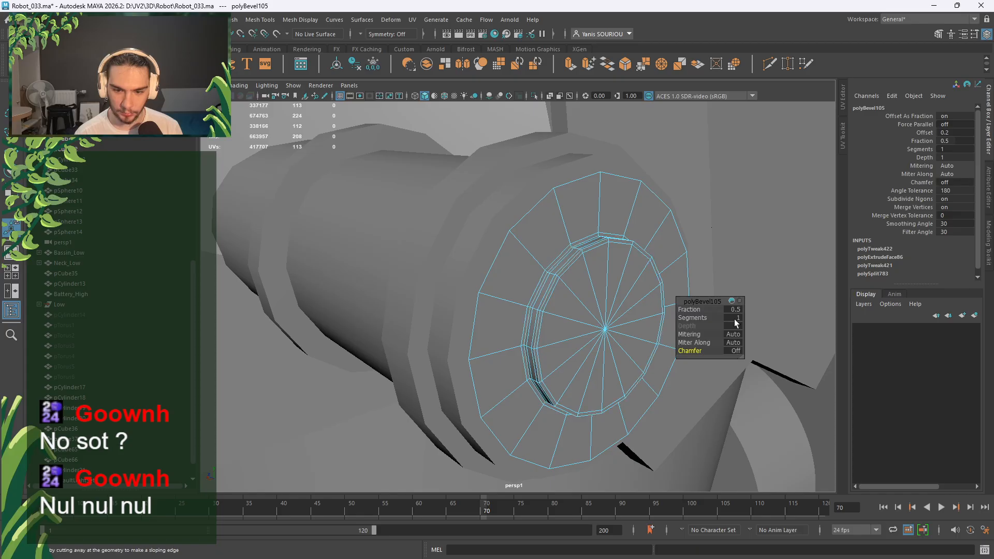
left_click(737, 318)
type("3")
key("Return")
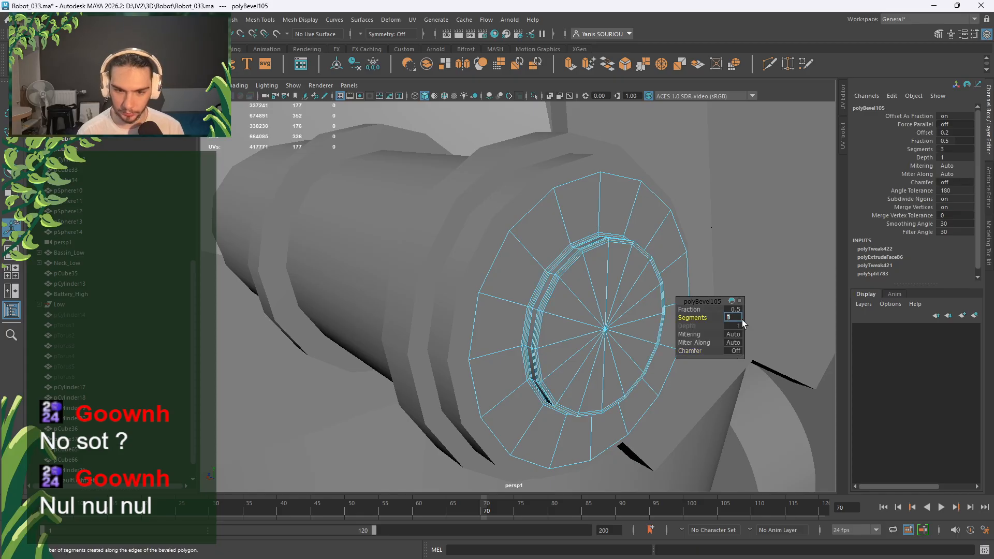
left_click(728, 311)
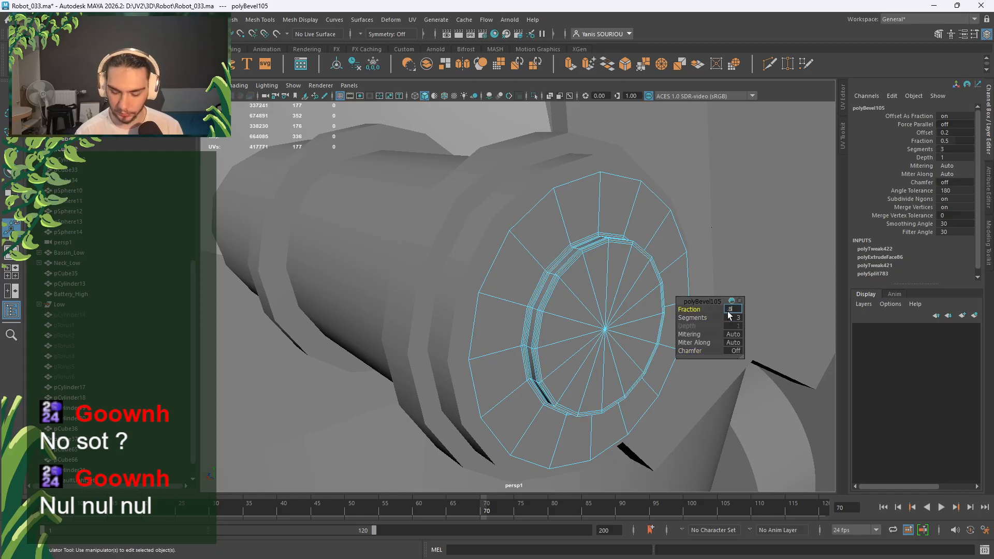
type(".8")
key("Return")
right_click_drag(589, 265, 647, 238)
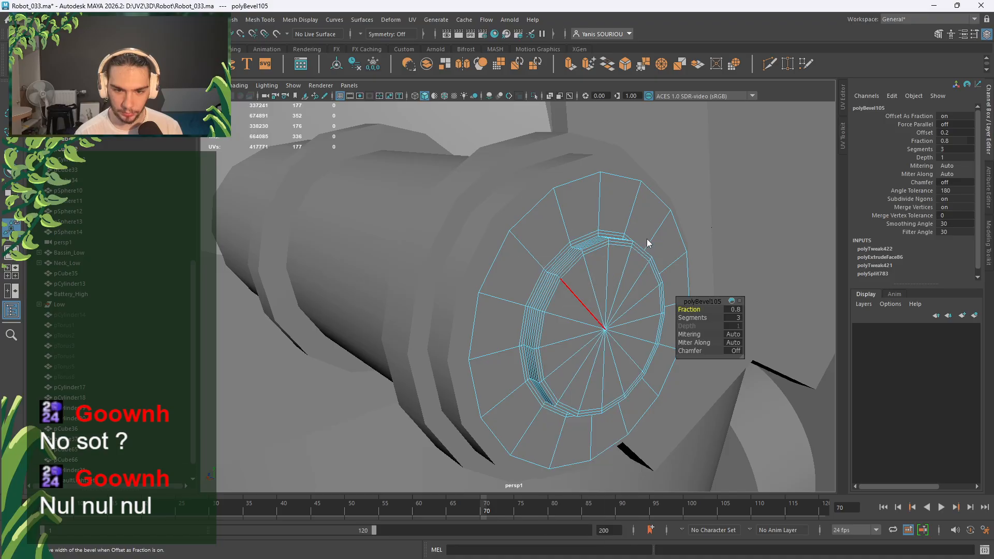
left_click_drag(602, 257, 408, 317, "alt")
Freeze transforms, delete history, centre the pivot, and move the end cap to Z 0.301.
left_click(371, 65)
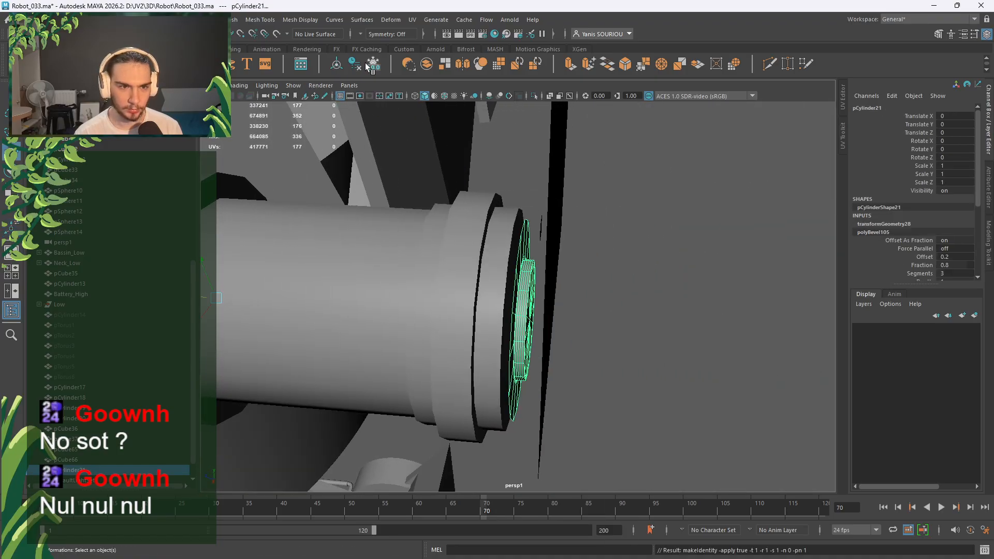
left_click(355, 65)
left_click(337, 64)
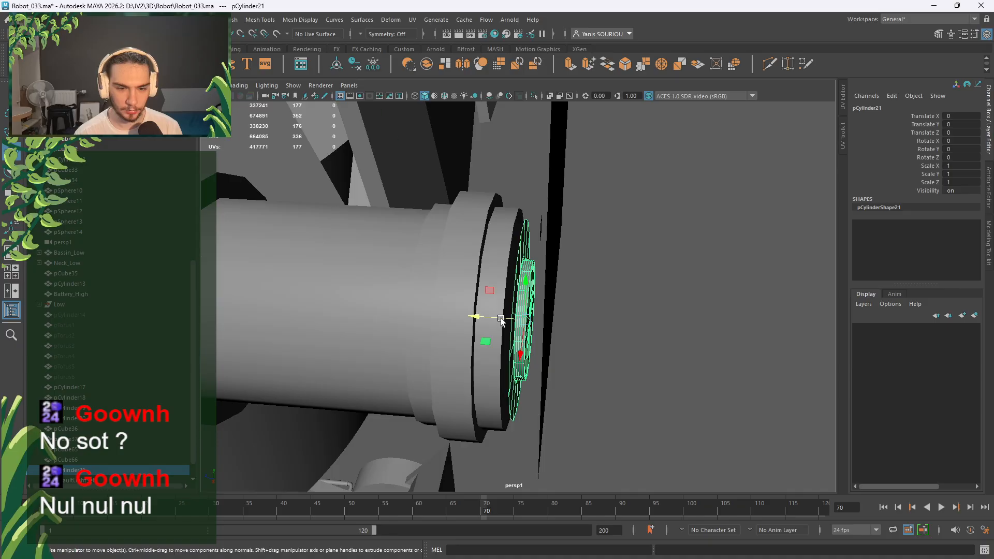
left_click_drag(503, 319, 497, 318)
left_click_drag(561, 317, 466, 269, "alt")
middle_click_drag(466, 269, 506, 300, "alt")
mouse_move(506, 300)
left_mouse_down("alt")
mouse_move(562, 332)
mouse_move(574, 327)
mouse_move(522, 312)
left_mouse_up("alt")
Scale the cap's outer rim edge loop inward.
right_click(517, 218)
right_click_drag(519, 222, 517, 192)
double_click(523, 212)
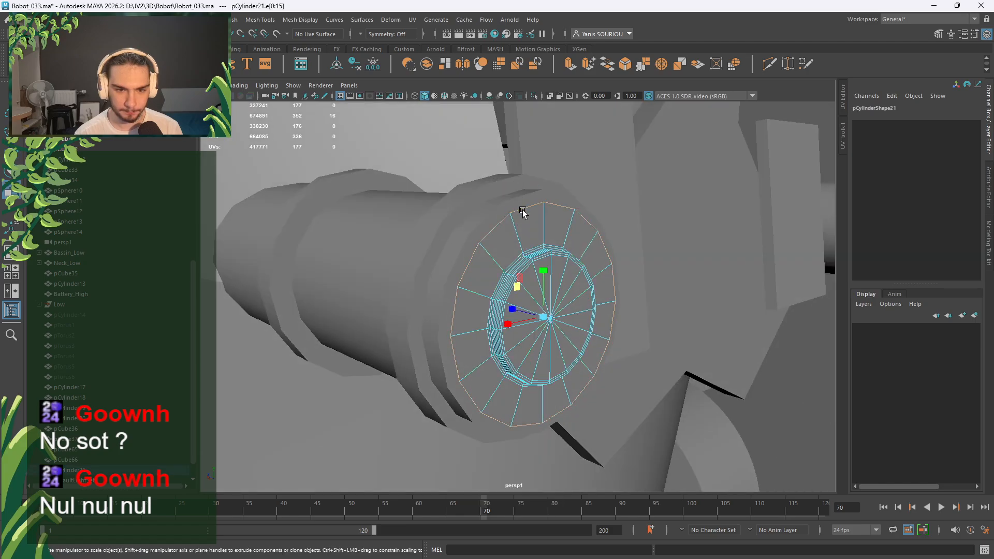
left_click_drag(516, 290, 521, 290)
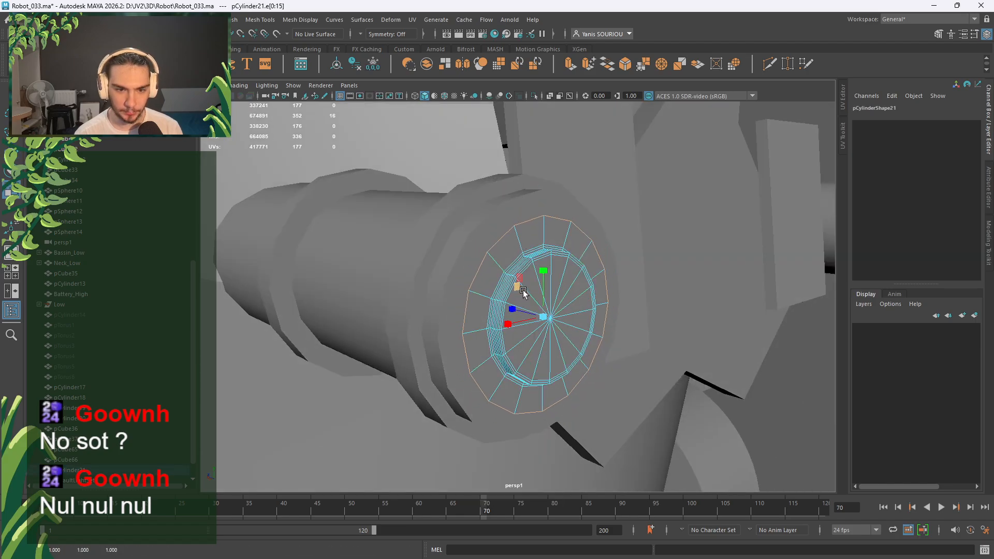
right_click_drag(559, 263, 595, 248)
scroll(580, 246, "down", 12)
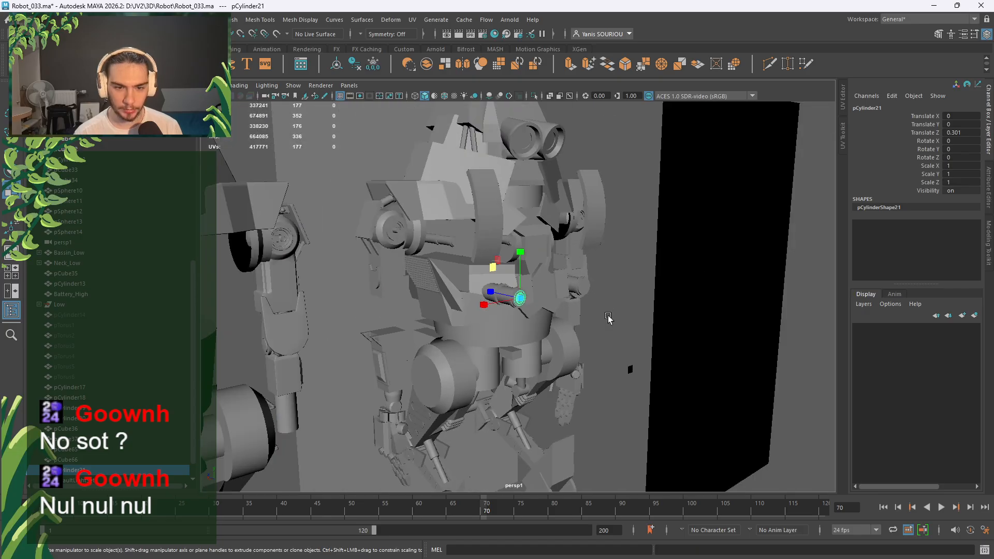
key("w")
left_click_drag(600, 326, 505, 309, "alt")
scroll(503, 306, "up", 4)
Select the leg's Decal_5 bolt part and duplicate it.
left_click(430, 344)
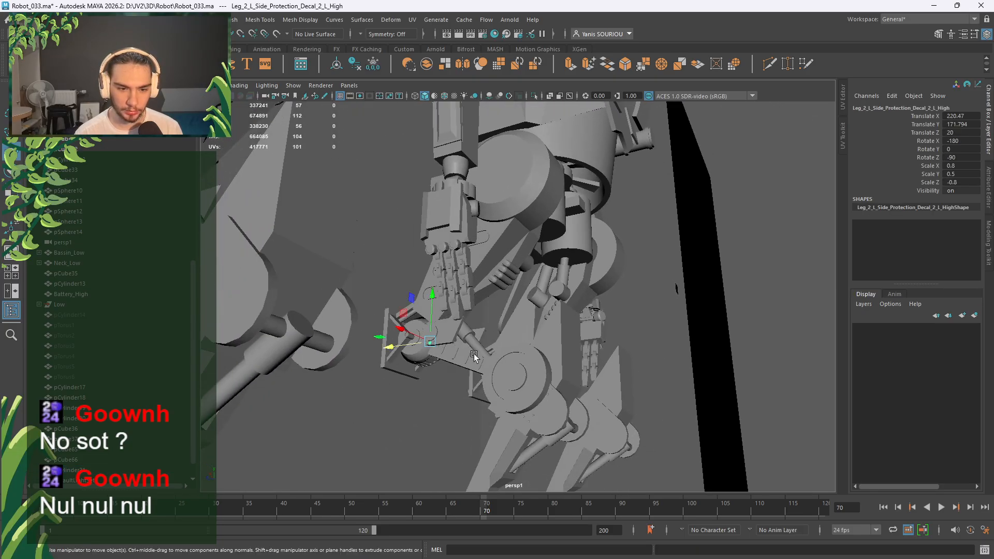
key("f")
scroll(493, 350, "down", 4)
left_click_drag(493, 344, 526, 339, "alt")
left_click(525, 340)
key("f")
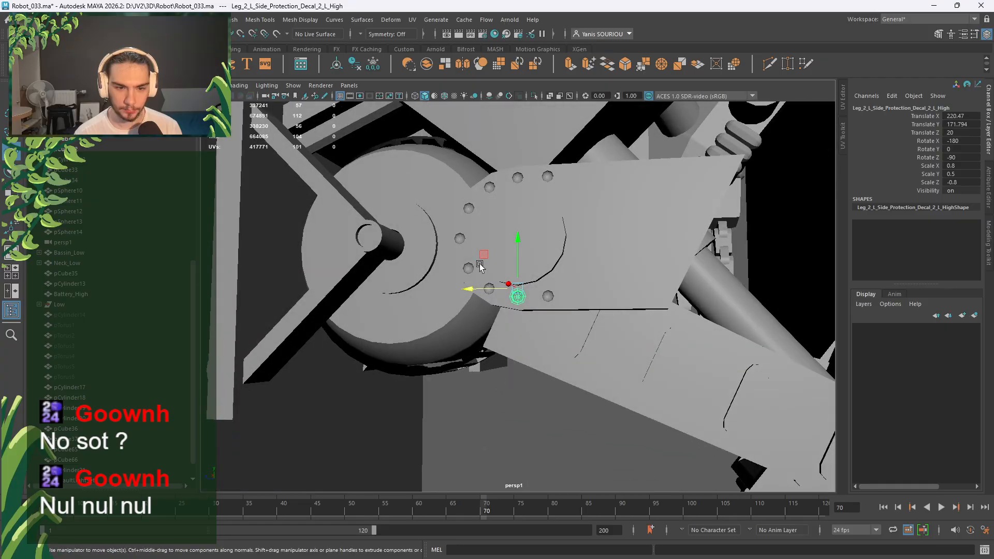
key("ctrl+d")
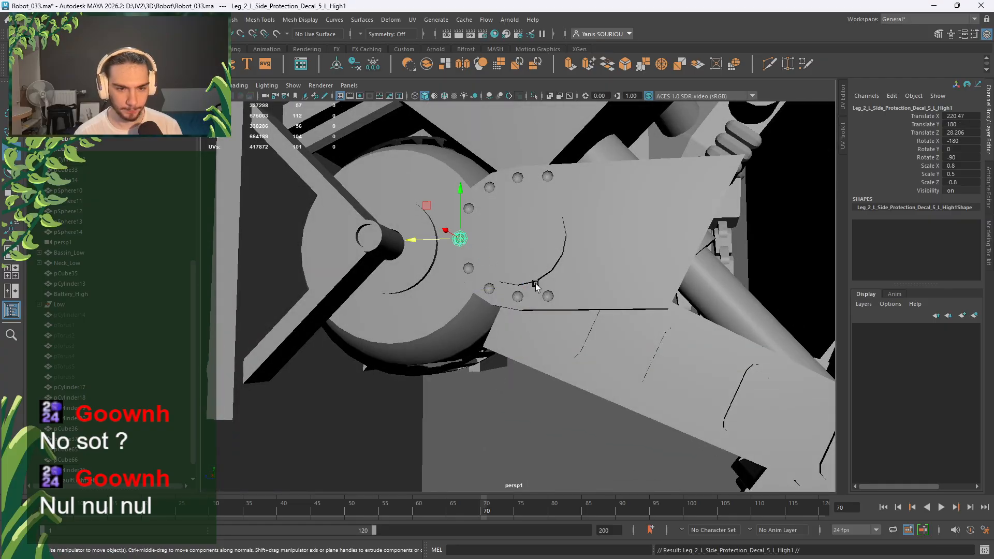
scroll(536, 285, "down", 3)
left_click_drag(536, 285, 502, 347, "alt")
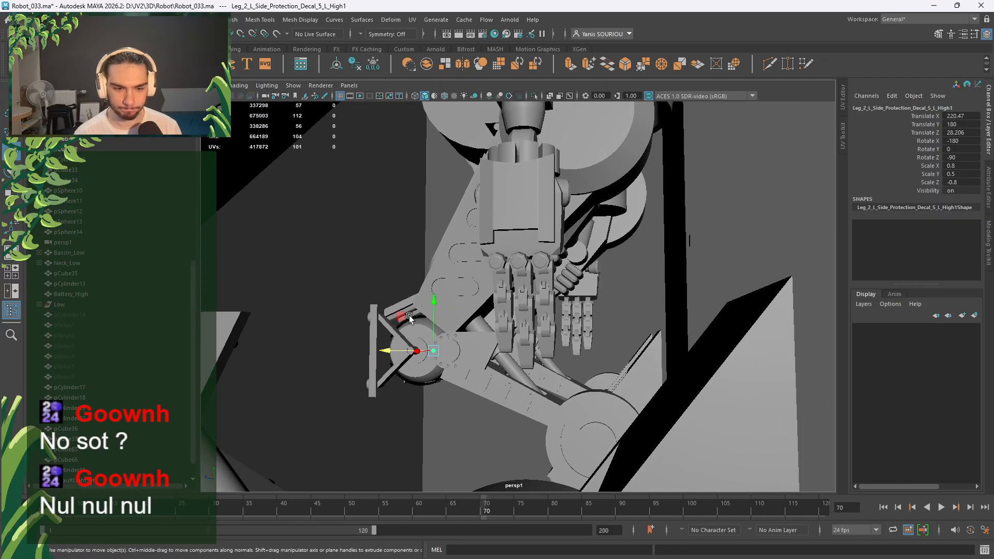
Snap the duplicate bolt against the piston end cap's rim using vertex snapping.
left_click_drag(402, 317, 660, 120)
key("f")
left_click_drag(602, 276, 558, 375, "alt")
scroll(571, 291, "down", 15)
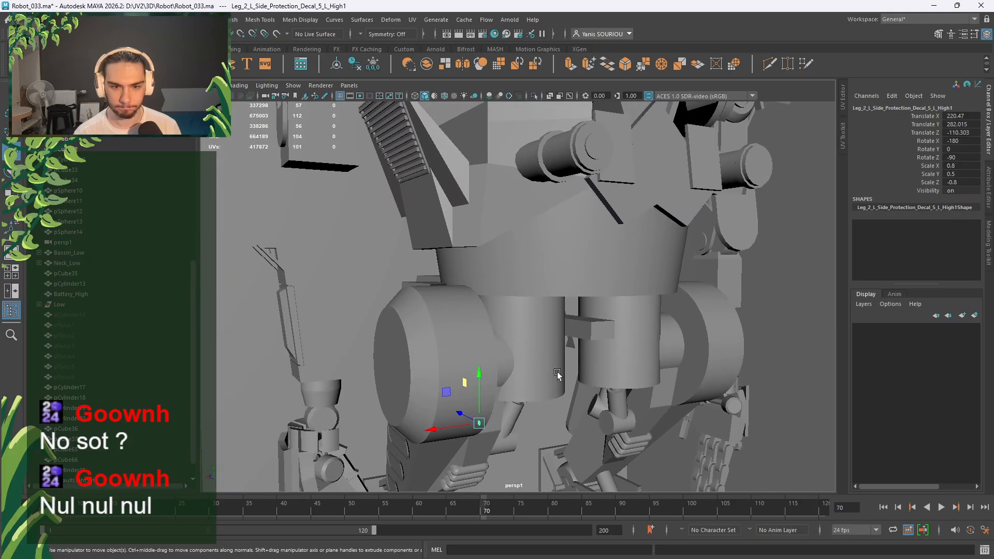
key("v")
middle_click_drag(583, 149, 581, 148)
key("f")
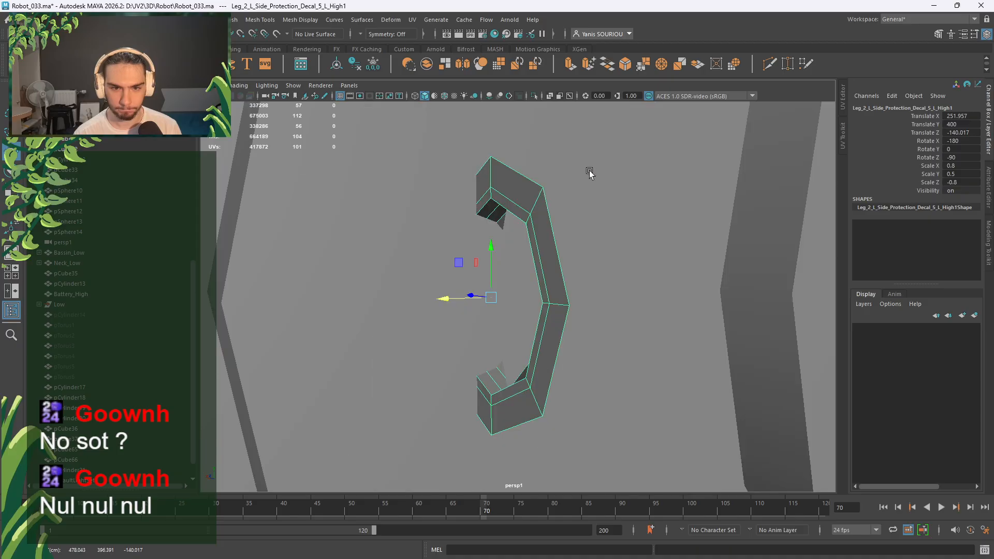
left_click_drag(575, 197, 555, 271, "alt")
Set the bolt's Rotate X to -90 and nudge it onto the cap along Z.
left_click(446, 97)
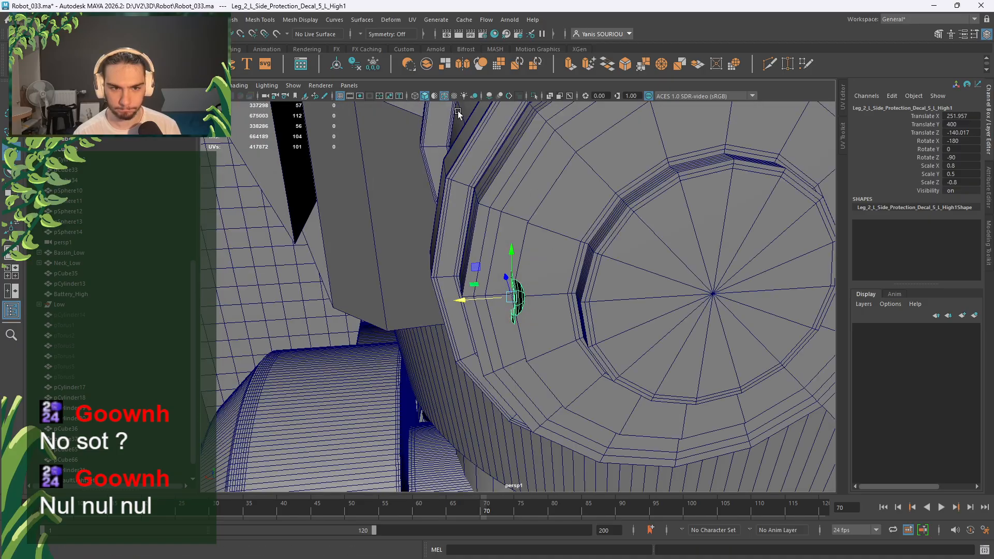
key("e")
left_click_drag(493, 307, 580, 305)
double_click(952, 141)
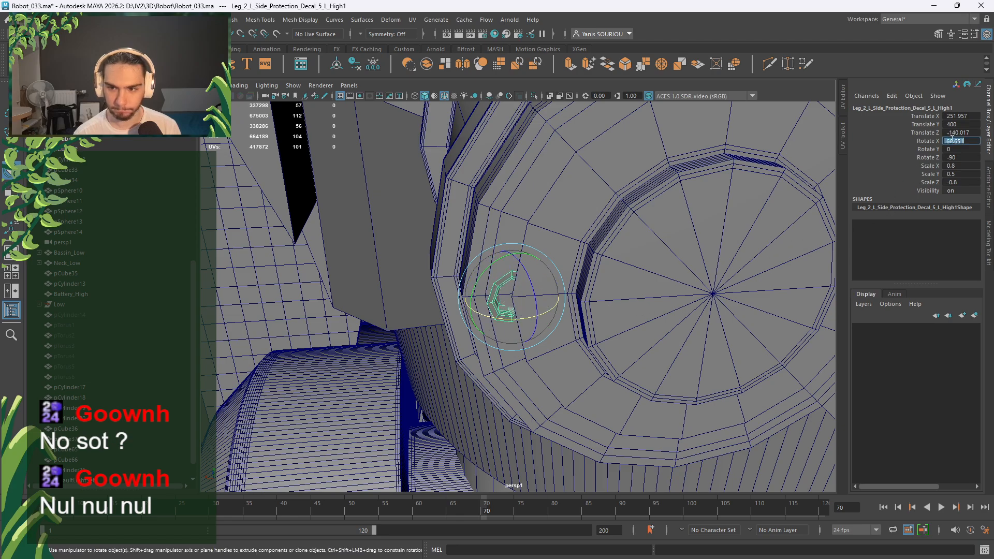
type("-90")
key("Return")
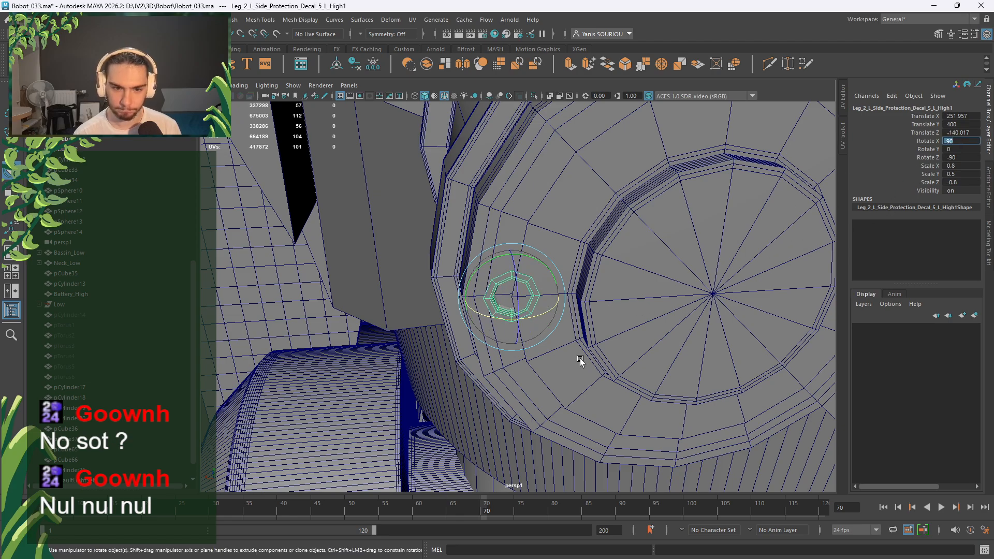
key("w")
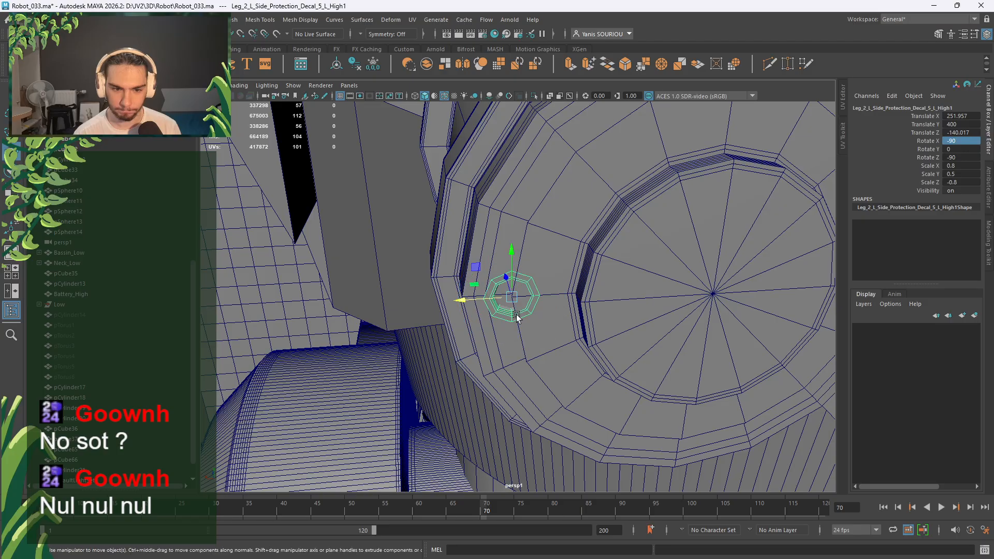
left_click_drag(505, 284, 486, 291)
Snap the bolt's pivot to the cap's centre vertex and duplicate it with Shift+D.
scroll(485, 291, "down", 2)
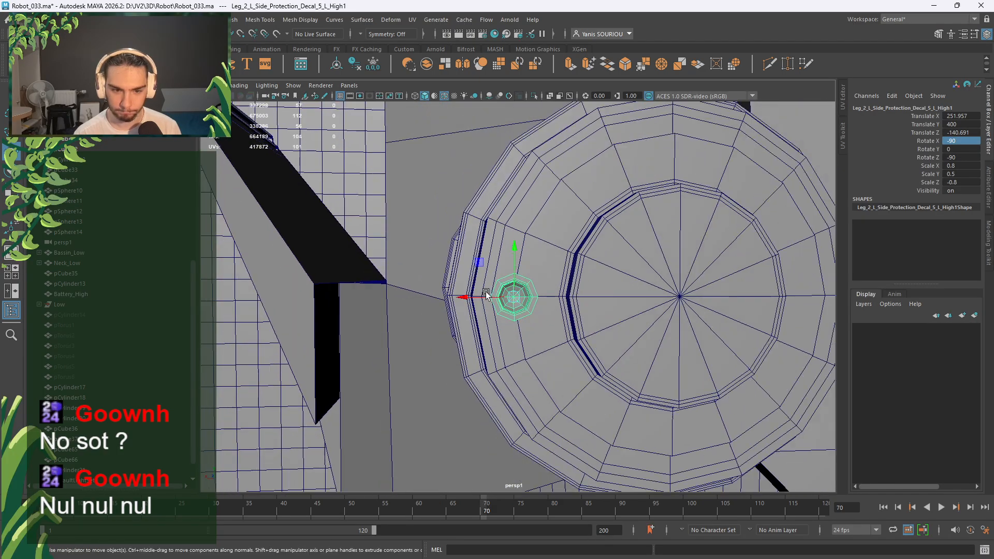
middle_click_drag(500, 293, 491, 313, "alt")
left_click_drag(491, 315, 473, 323, "alt")
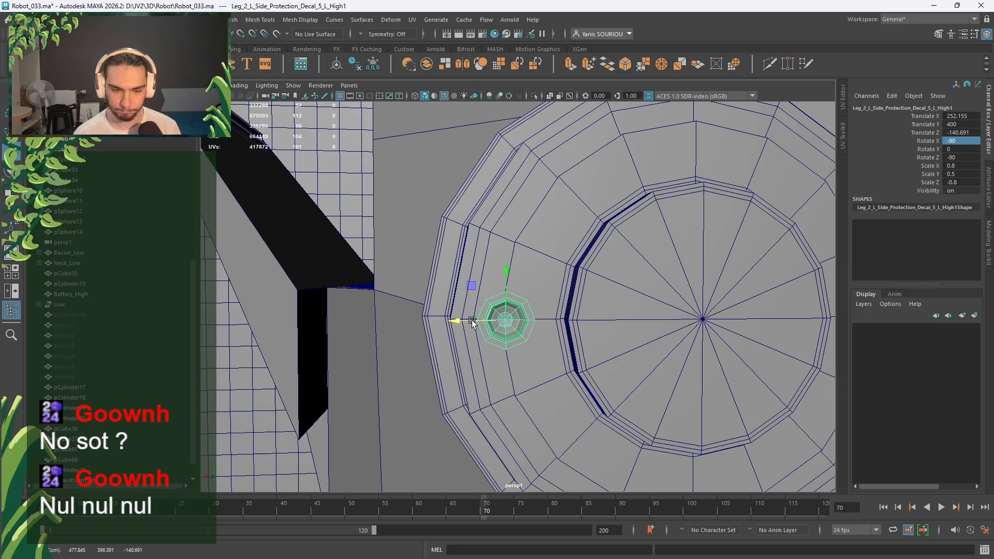
left_click(703, 320)
scroll(694, 329, "down", 3)
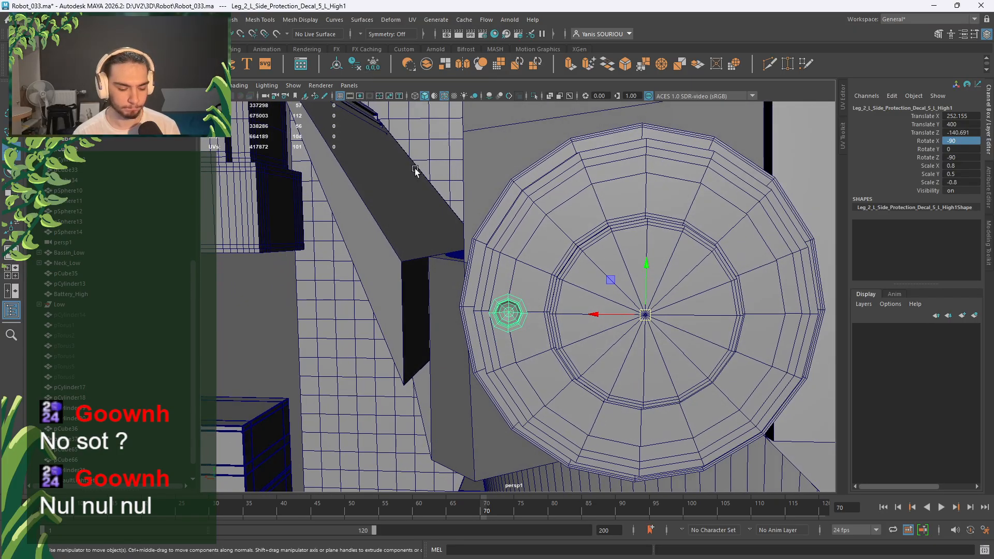
key("shift+d")
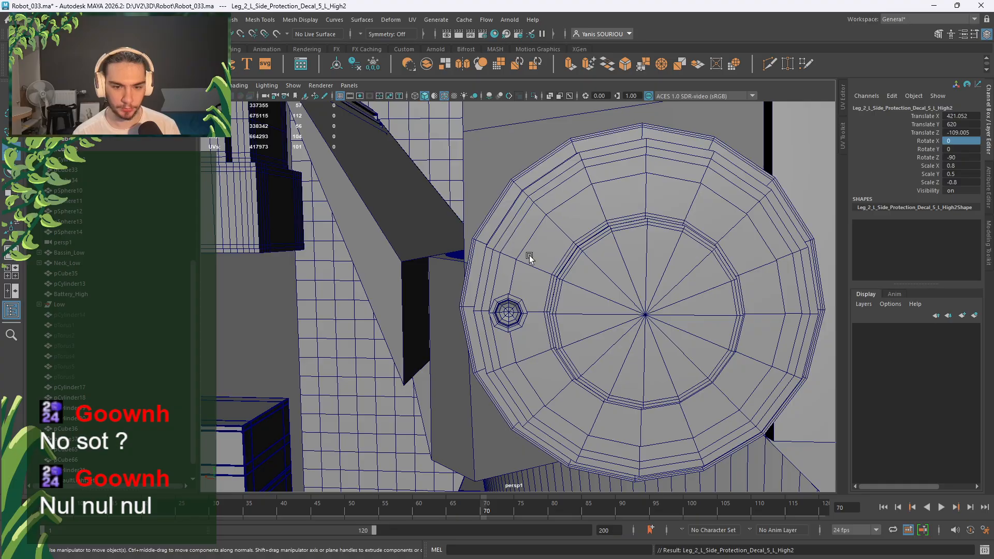
Undo the stray duplicate, duplicate the bolt decal again and set its Rotate Z to -45.
scroll(529, 256, "down", 10)
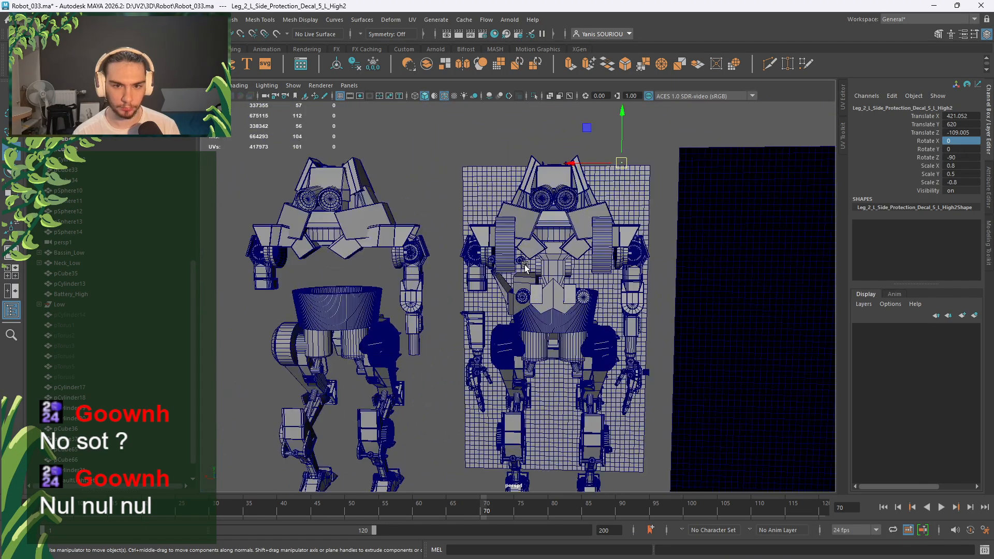
scroll(524, 267, "up", 10)
key("ctrl+z")
scroll(528, 265, "up", 8)
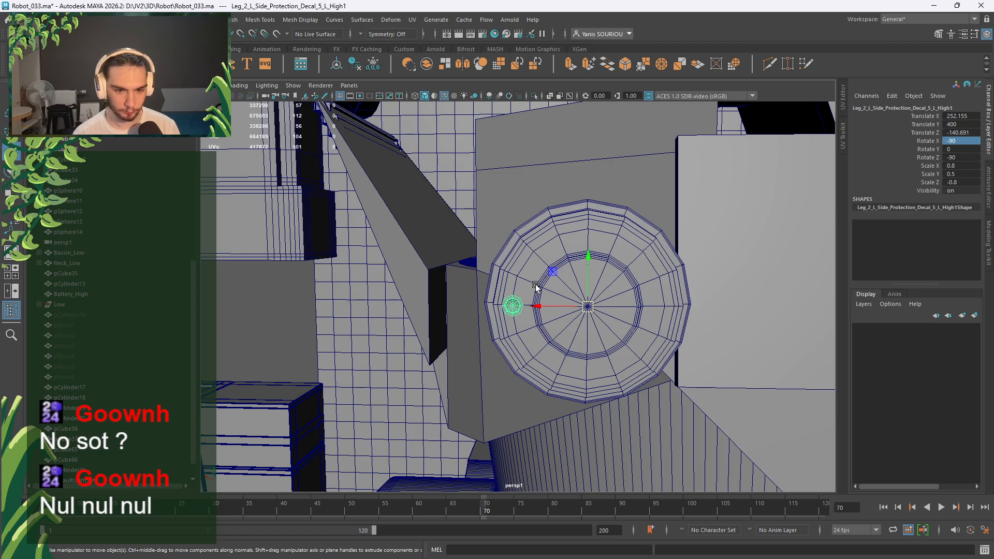
key("shift+d")
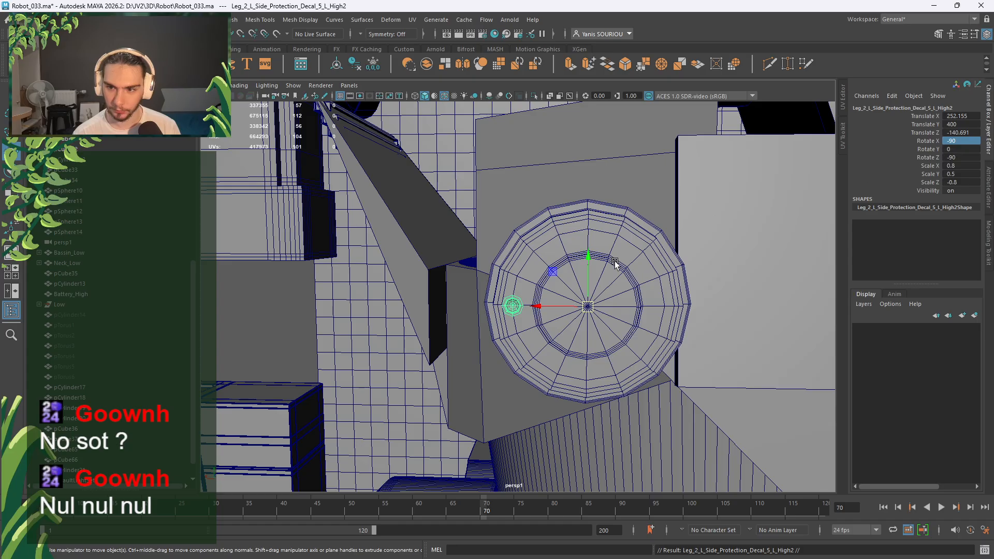
double_click(960, 149)
type("45")
key("Return")
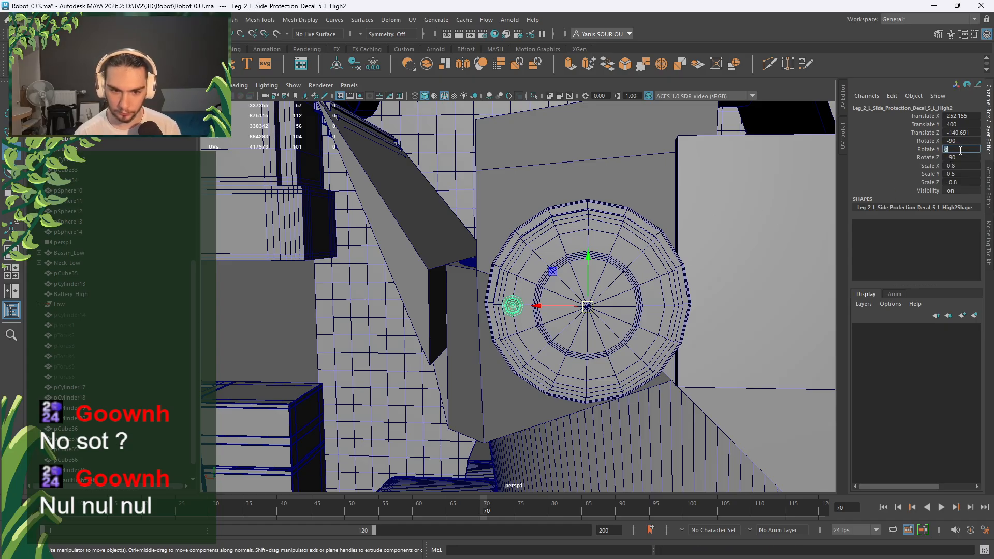
key("e")
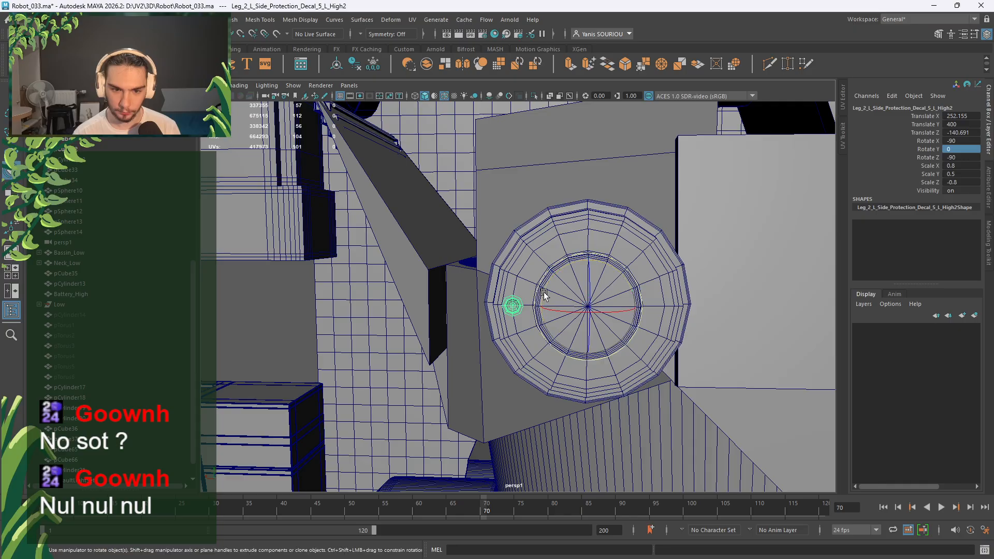
left_click_drag(584, 312, 572, 281, "alt")
double_click(974, 158)
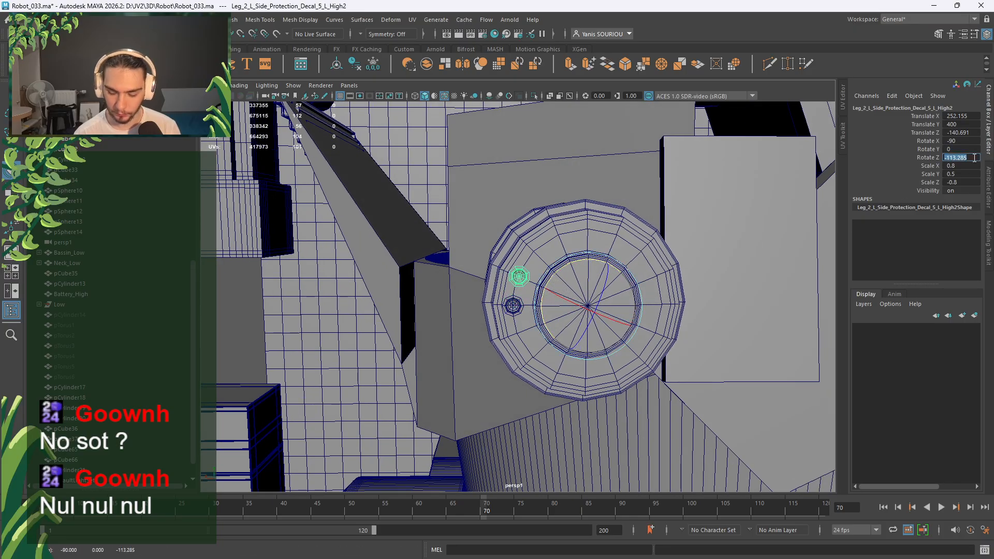
key("Return")
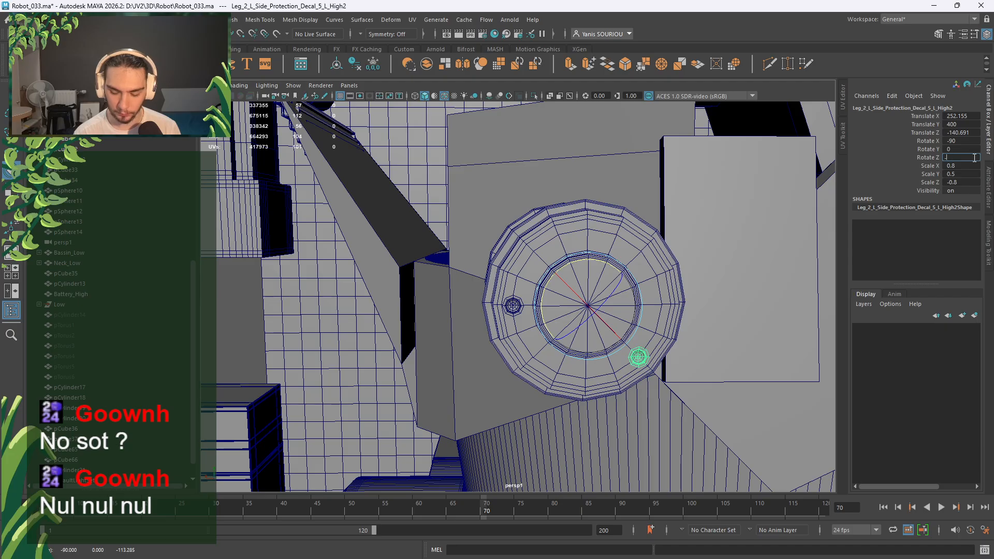
type("-45")
key("Return")
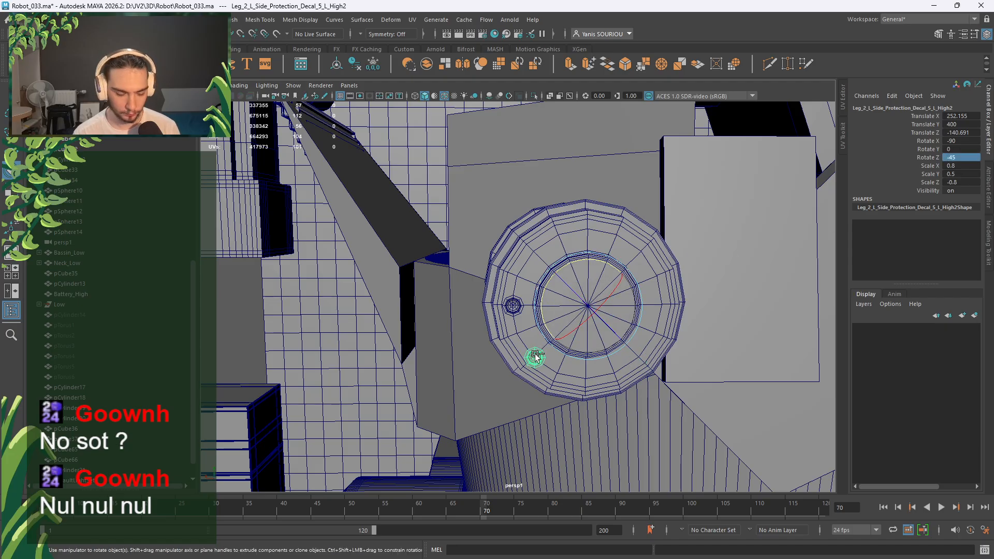
Duplicate the rotated bolt and find the Decal_5_L copies inside the Bassin_High group.
key("ctrl+d")
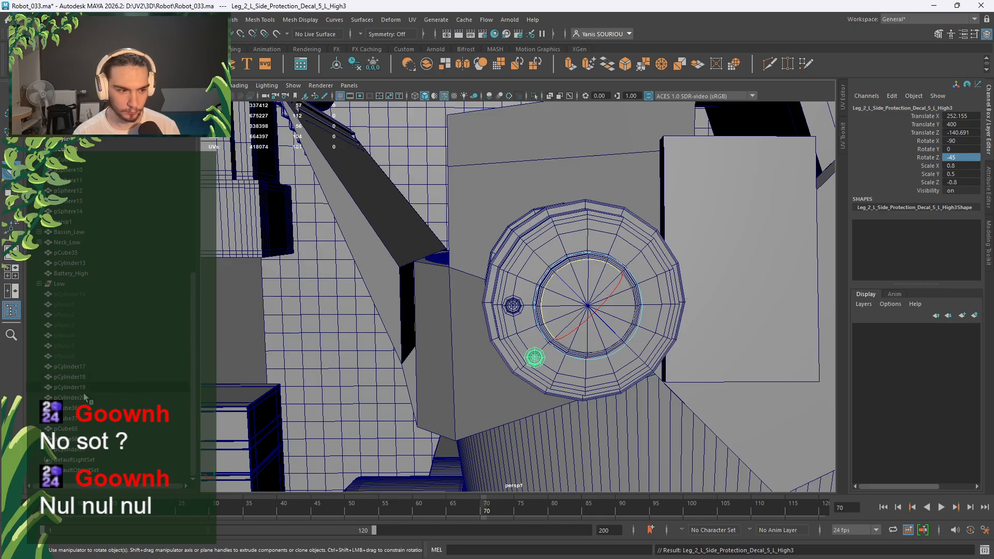
scroll(105, 427, "up", 8)
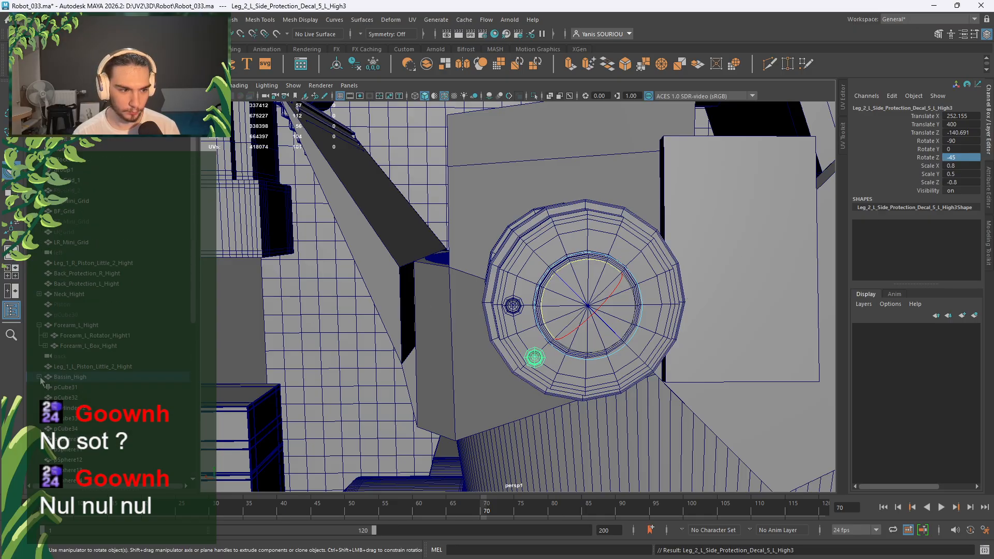
left_click(40, 378, "shift")
scroll(96, 392, "down", 20)
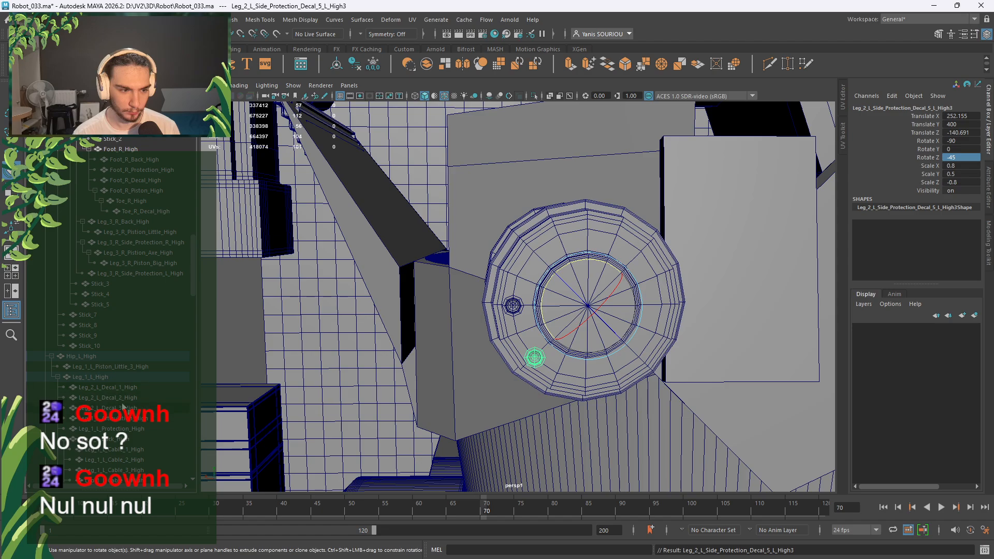
scroll(123, 408, "down", 15)
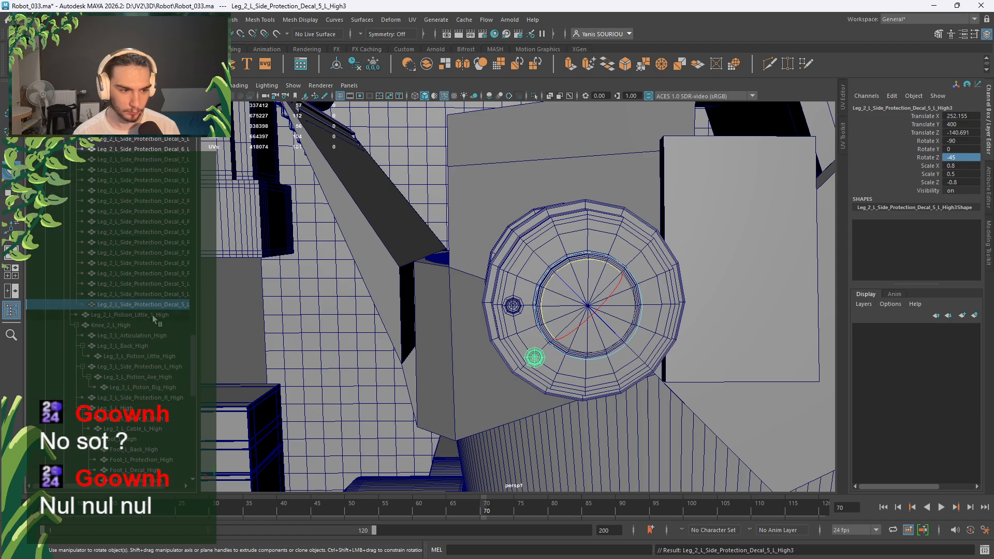
key("Up")
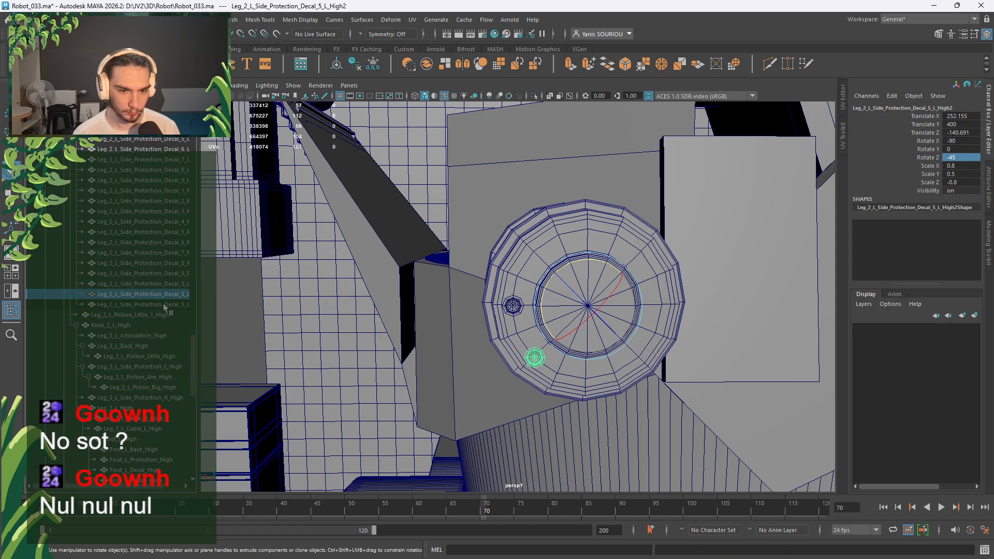
key("Up")
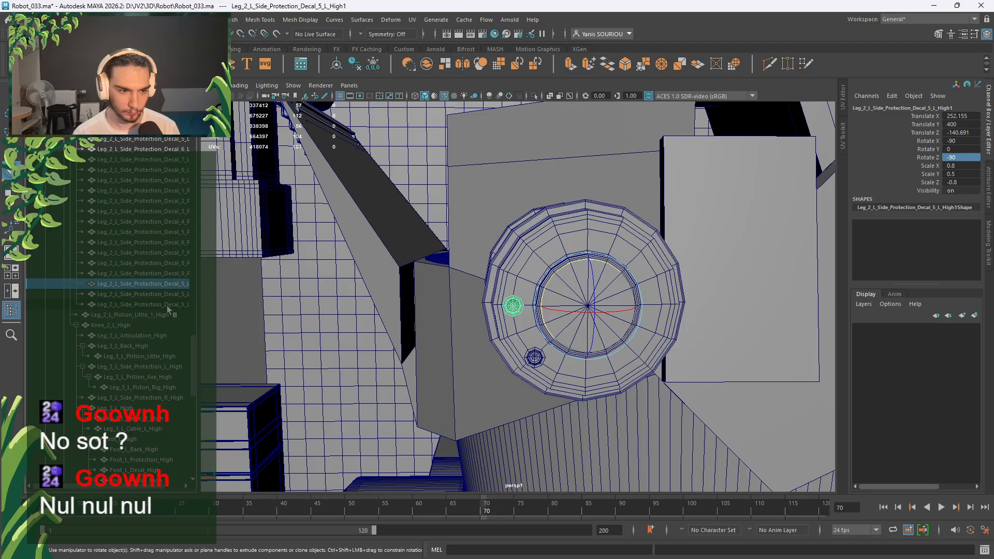
left_click(167, 306, "shift")
scroll(151, 482, "down", 5)
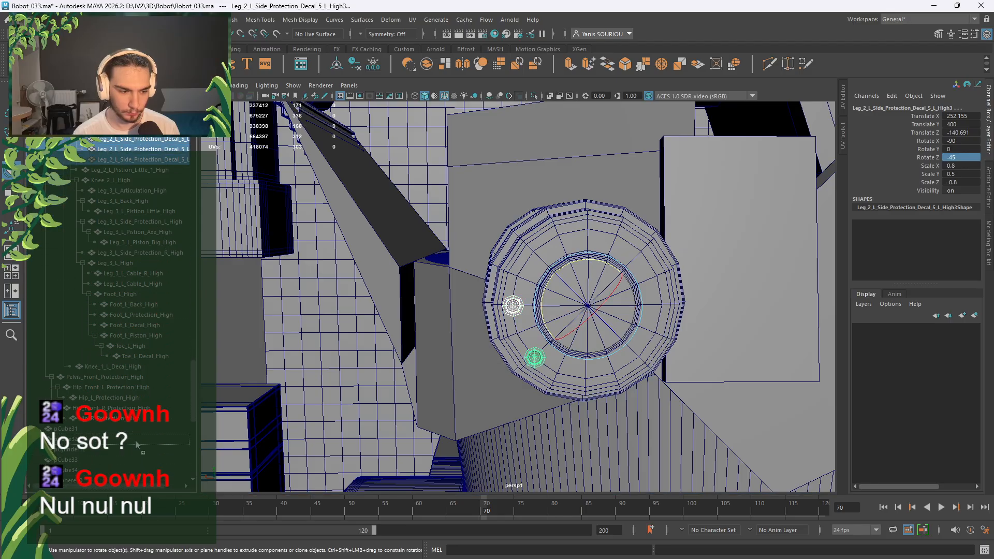
middle_click_drag(139, 436, 138, 436)
scroll(133, 397, "up", 20)
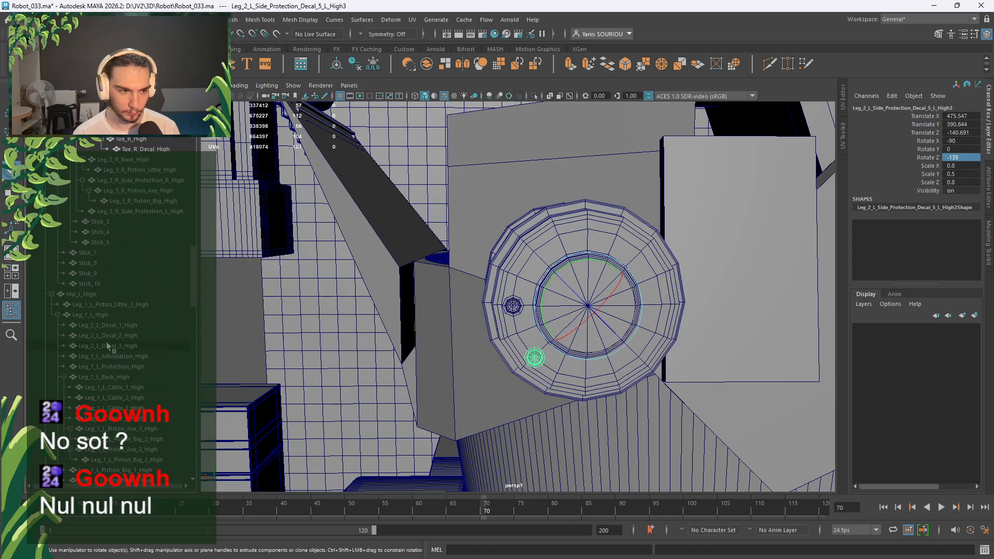
scroll(57, 336, "up", 5)
left_click(40, 378)
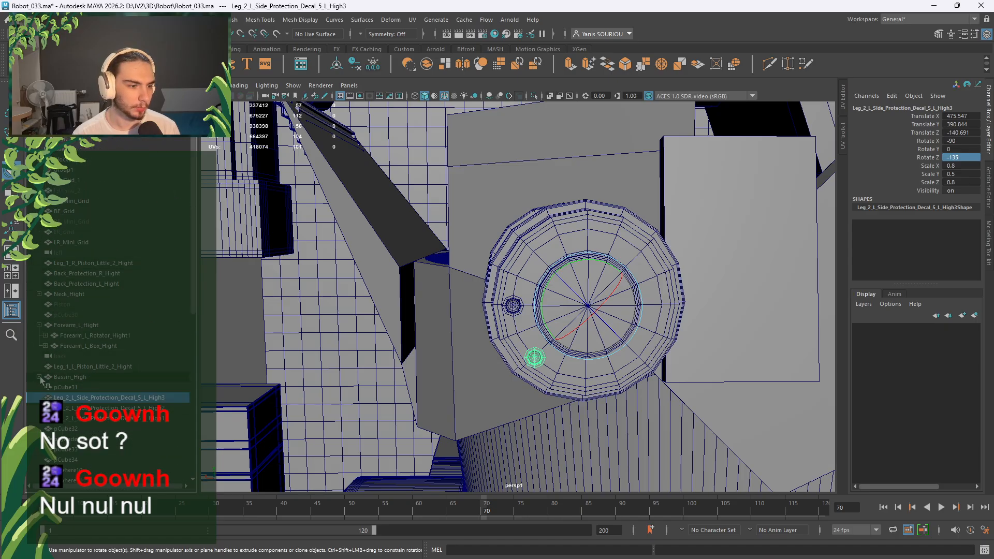
Reorder Decal_5_L_High3 in the Outliner and set Decal_5_L_High2's Rotate Z to -180.
left_click(117, 419)
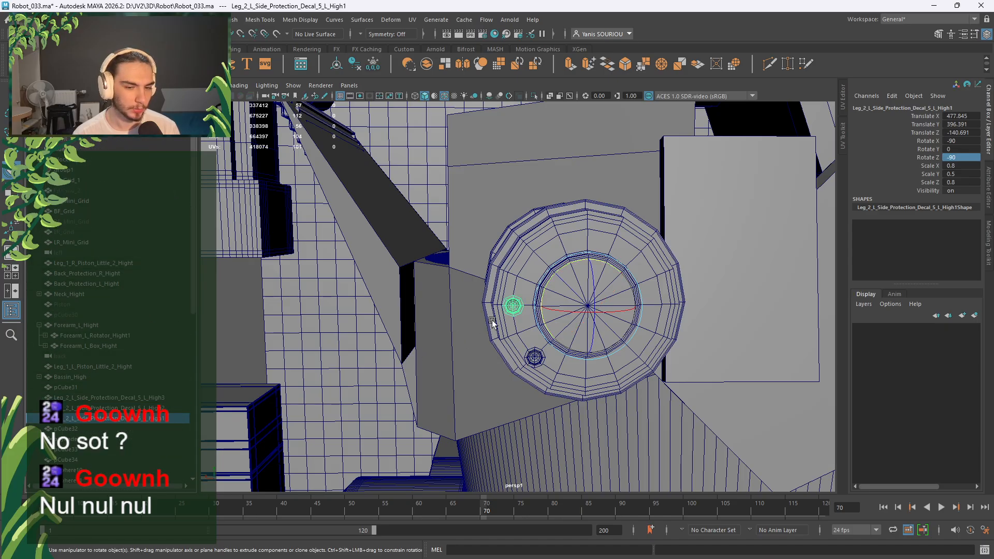
left_click(154, 408)
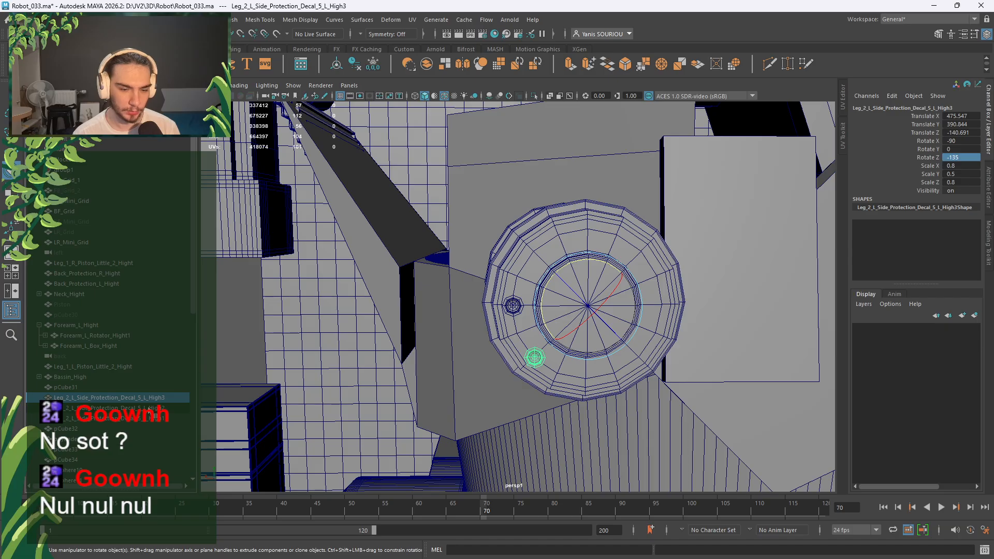
left_click(152, 419)
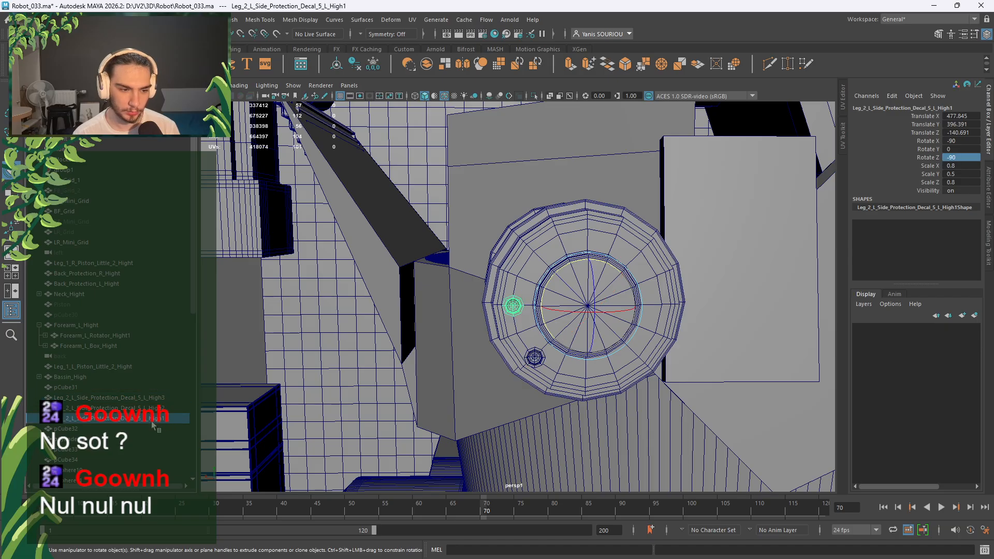
left_click_drag(158, 397, 160, 420)
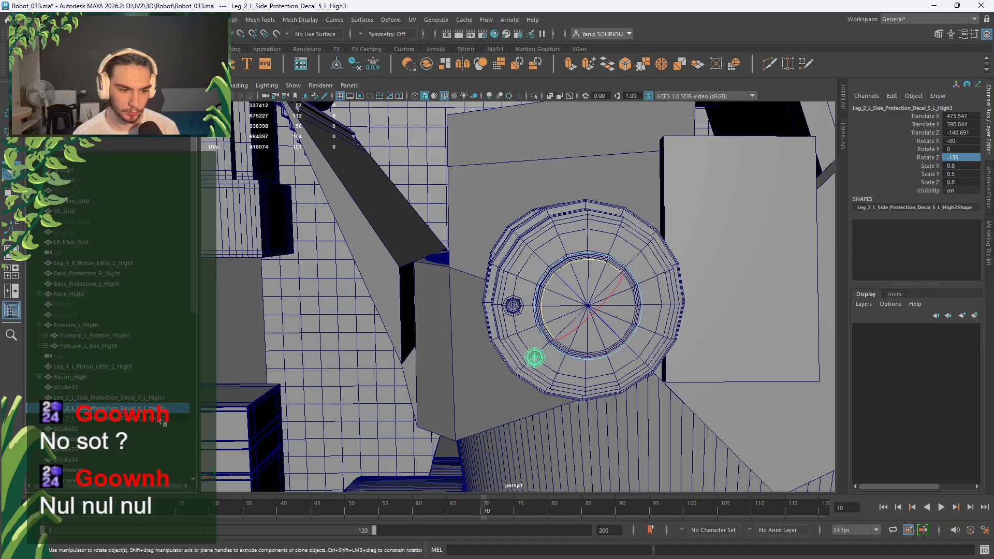
left_click(158, 420)
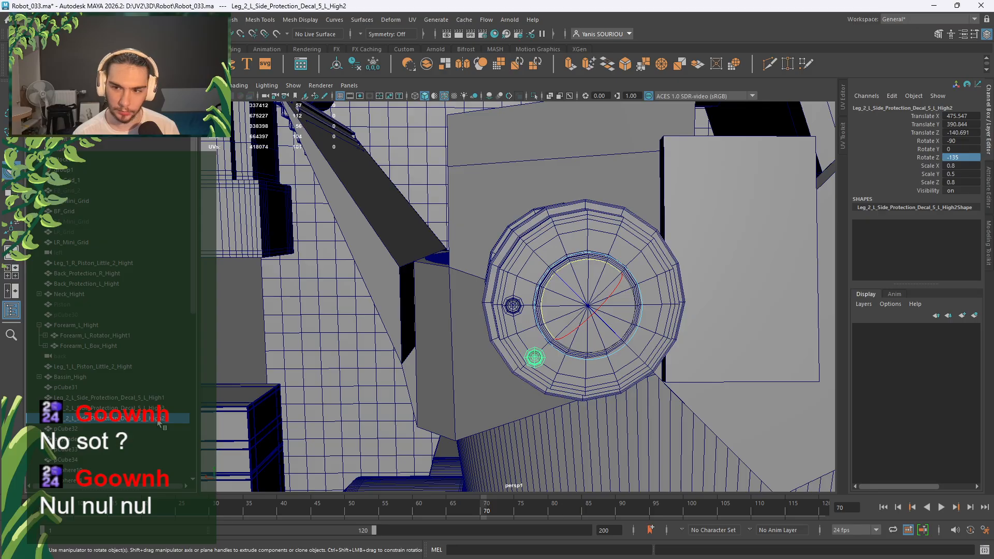
left_click(163, 410)
left_click(165, 399)
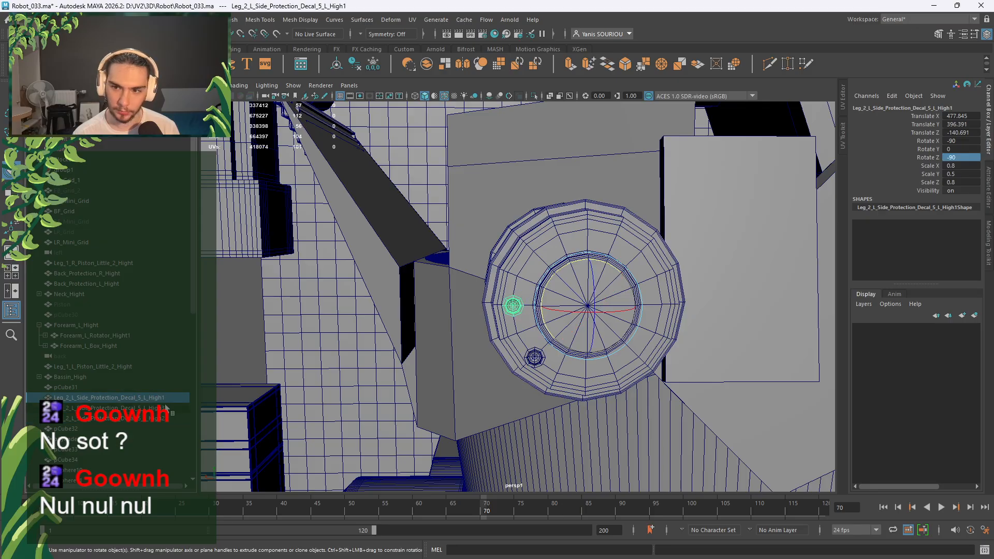
left_click(166, 406)
left_click(171, 419)
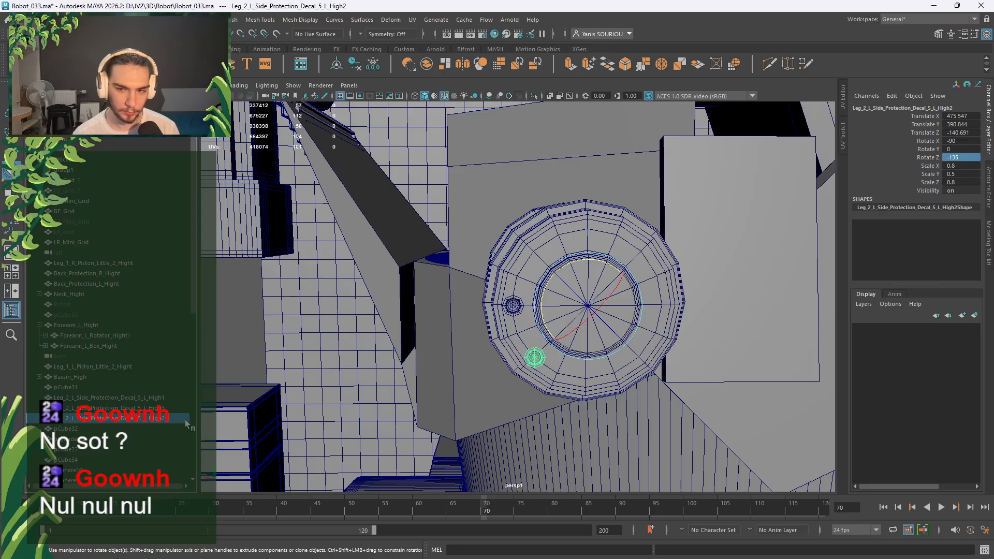
double_click(970, 156)
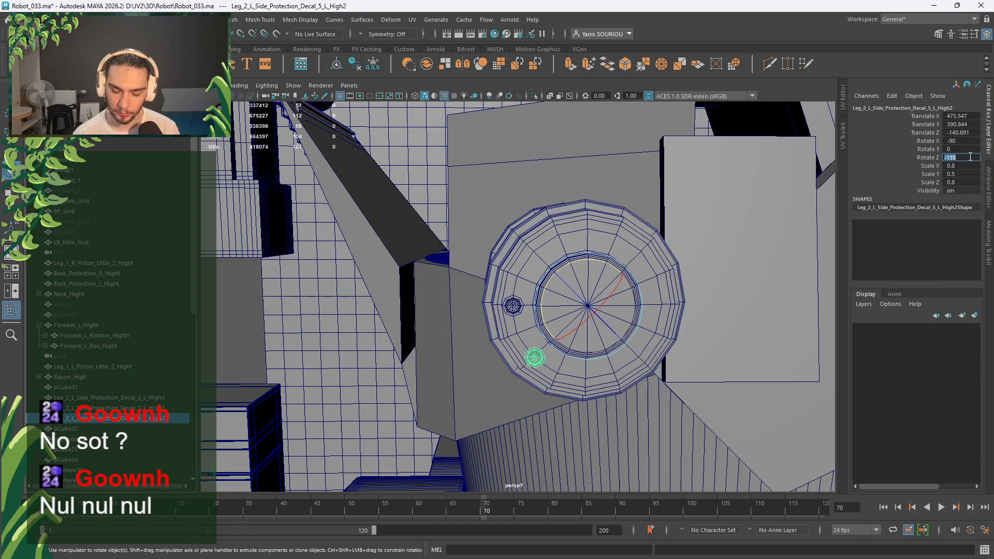
type("-180")
key("Return")
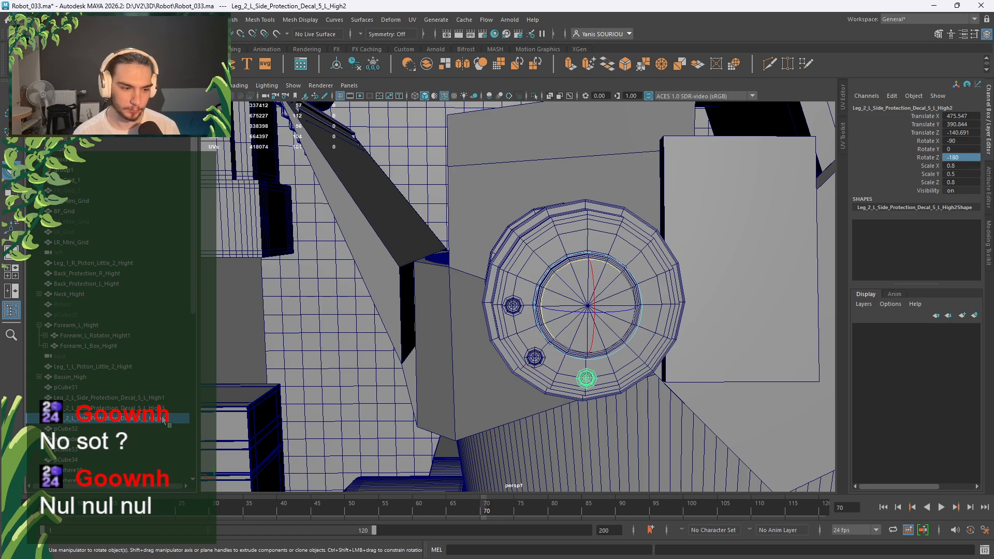
Duplicate a fourth bolt, Decal_5_L_High4, and set its Rotate Z to 0.
key("ctrl+d")
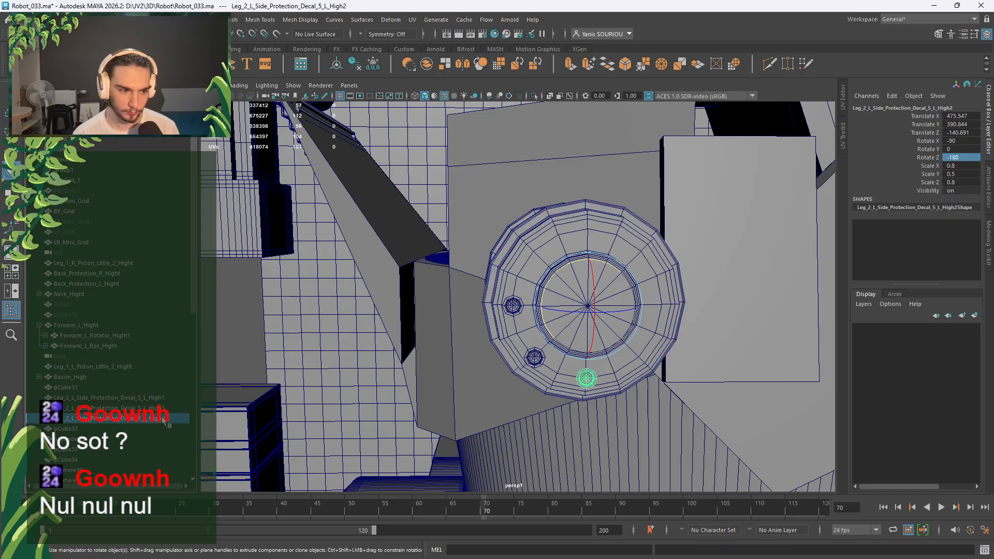
scroll(164, 421, "down", 10)
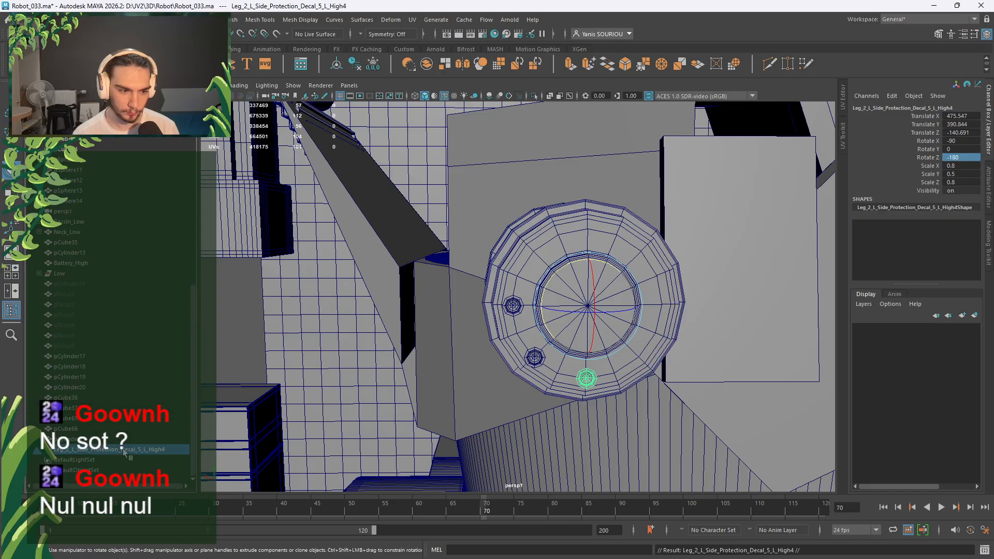
scroll(124, 452, "up", 6)
left_click_drag(123, 420, 134, 400)
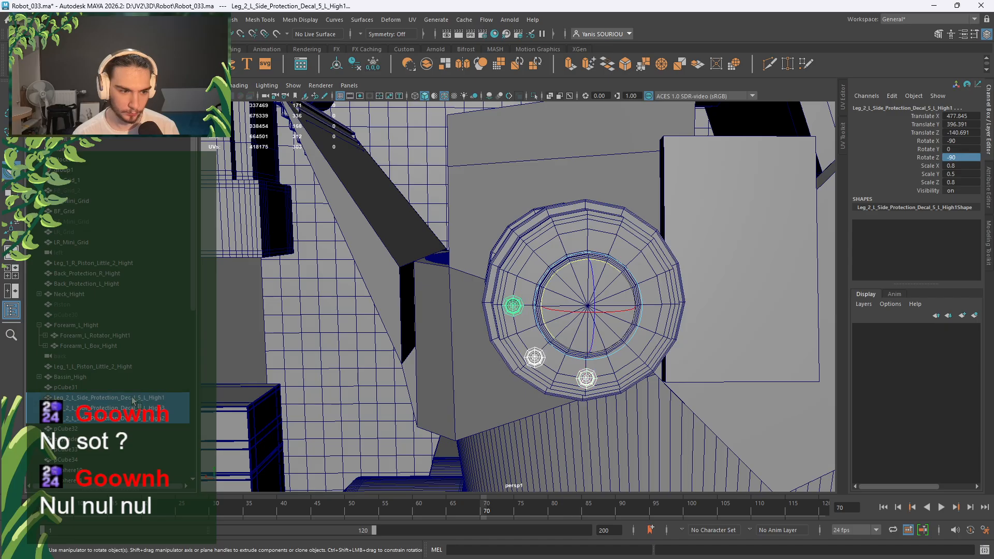
scroll(125, 343, "down", 7)
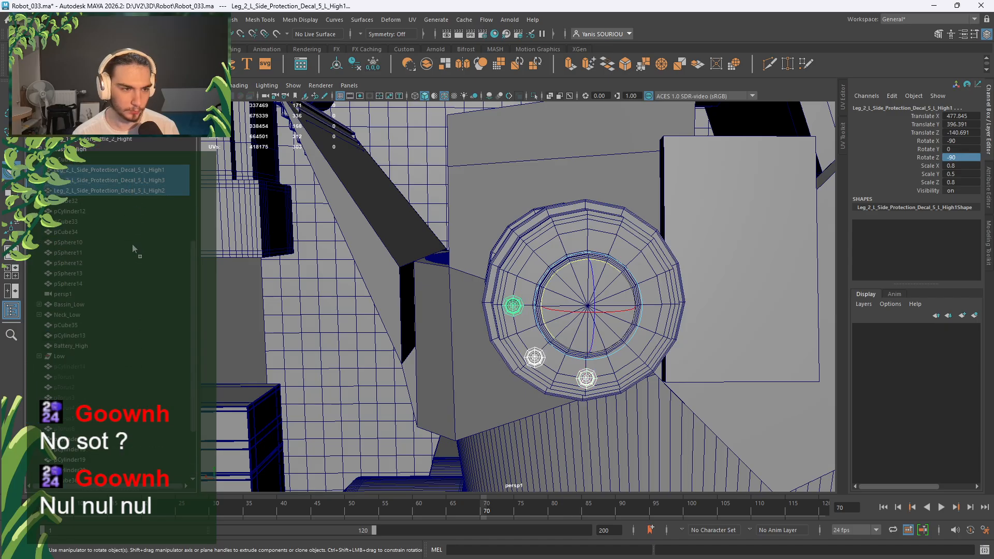
scroll(149, 461, "down", 3)
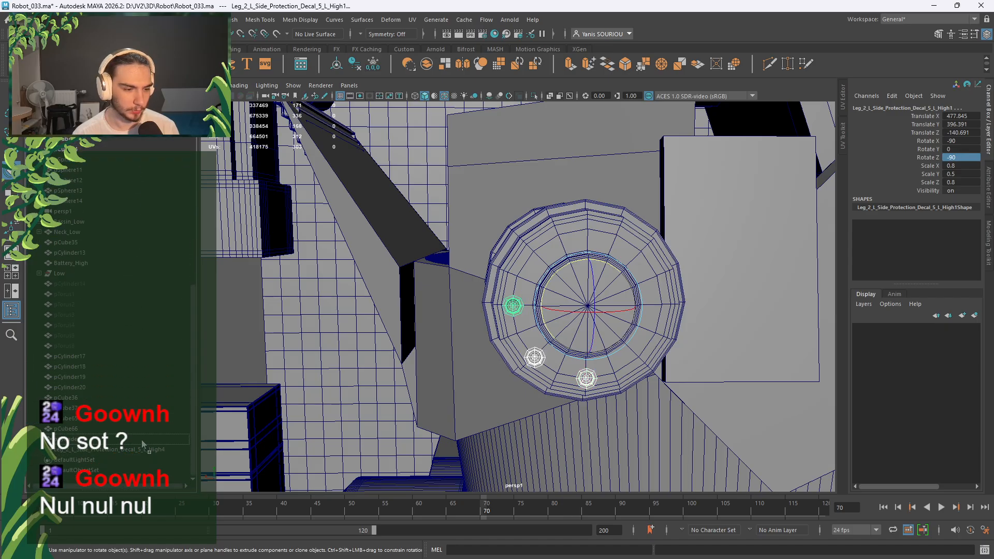
left_click(136, 448)
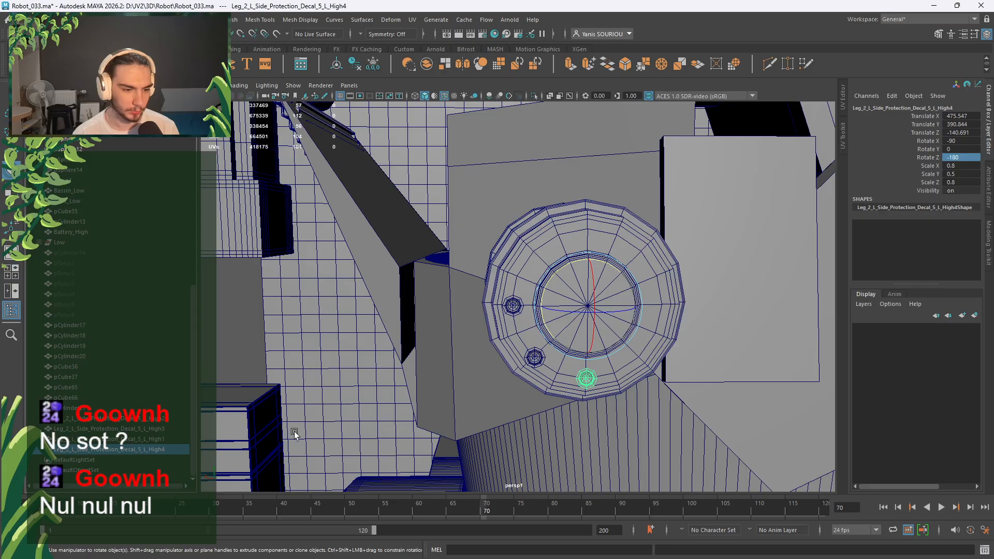
double_click(963, 159)
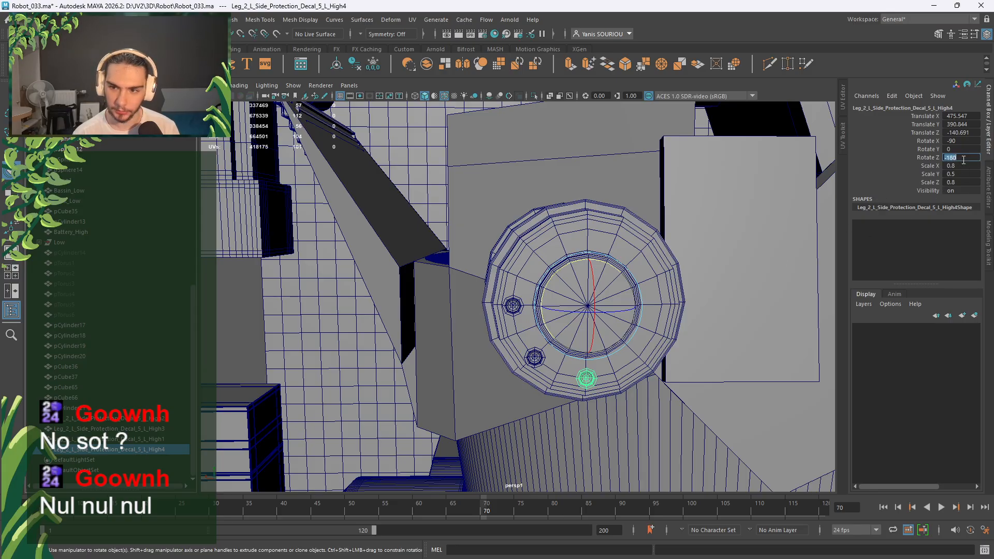
type("0")
key("Return")
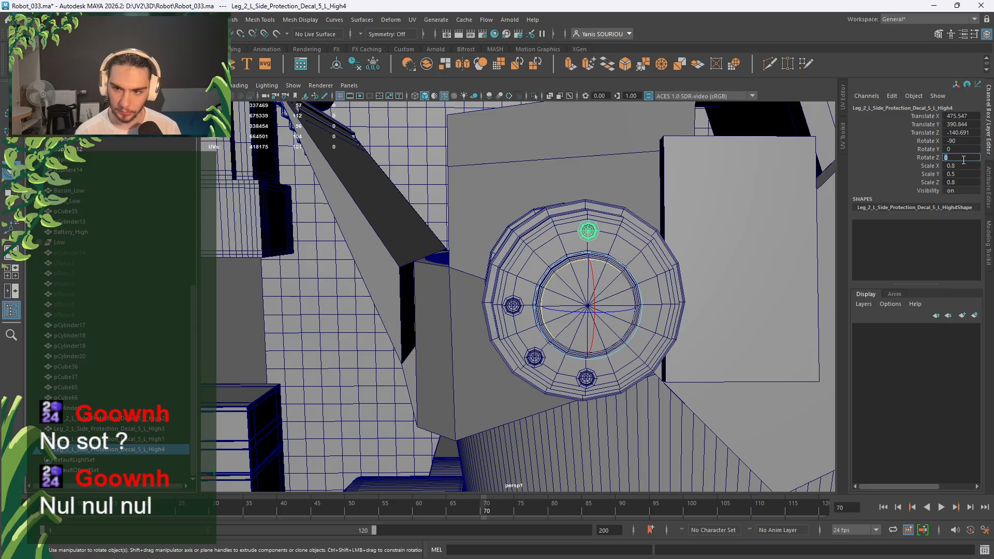
Add two more bolt copies at Rotate Z 45 and 90, moving High5 below High6.
key("ctrl+d")
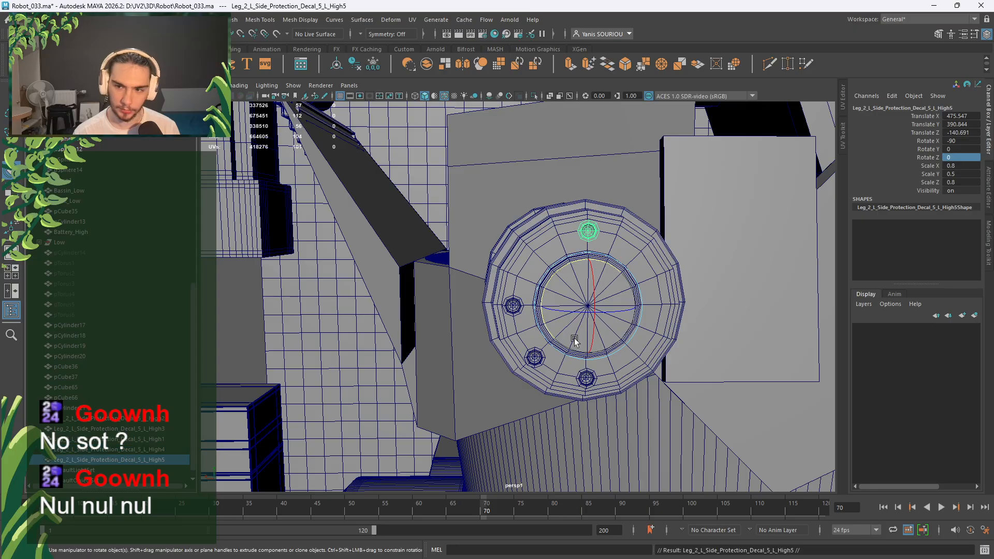
double_click(961, 158)
type("45")
key("Return")
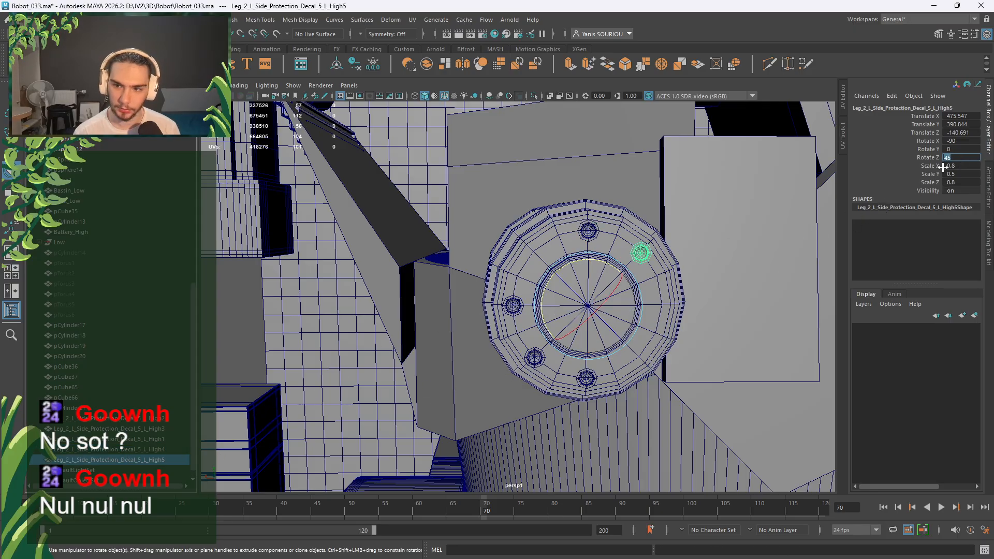
key("Return")
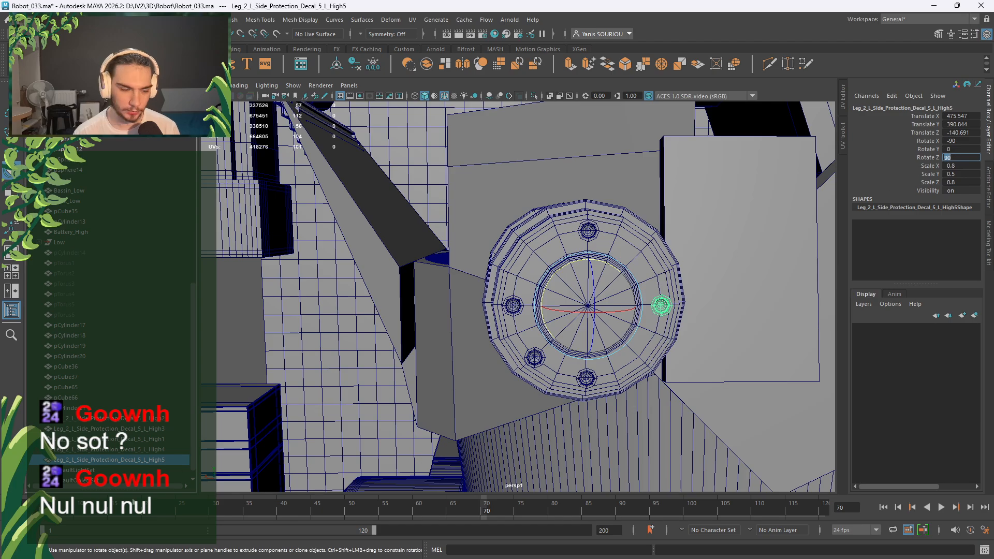
key("ctrl+d")
left_click(973, 157)
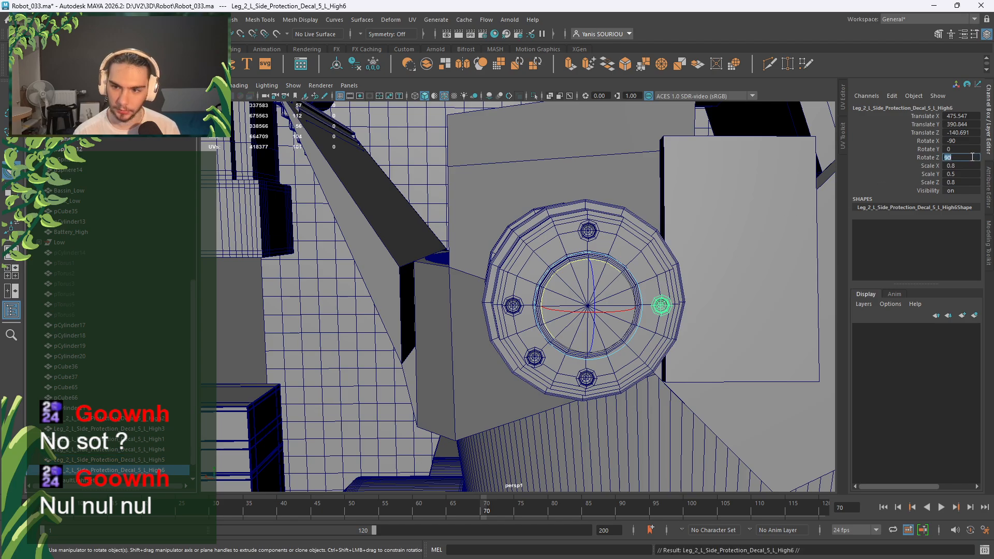
type("45")
key("Return")
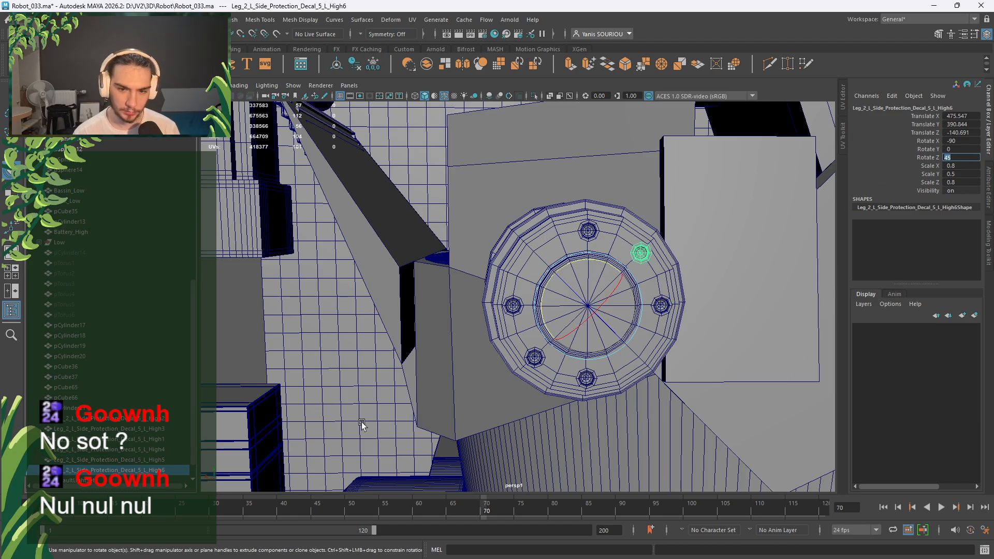
left_click(165, 460)
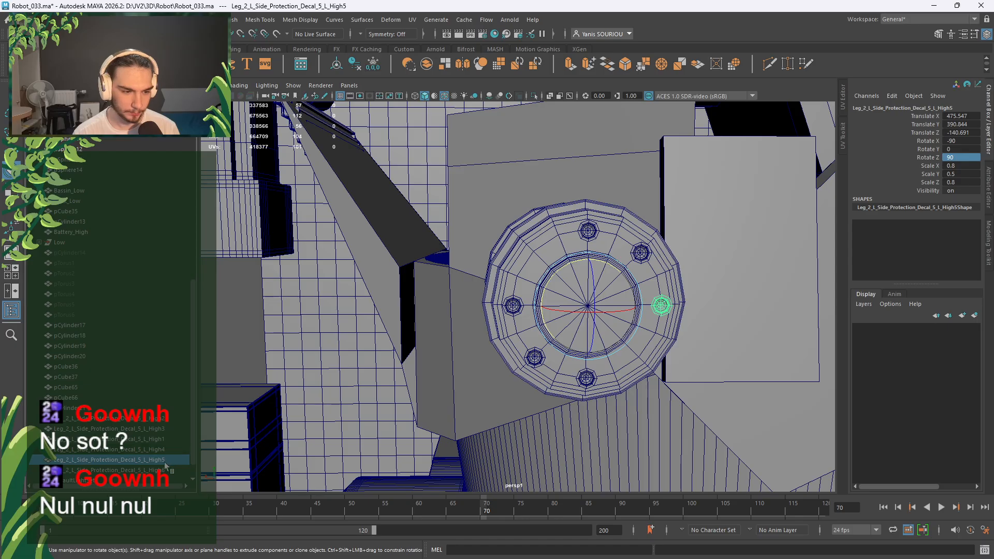
middle_click_drag(165, 460, 164, 479)
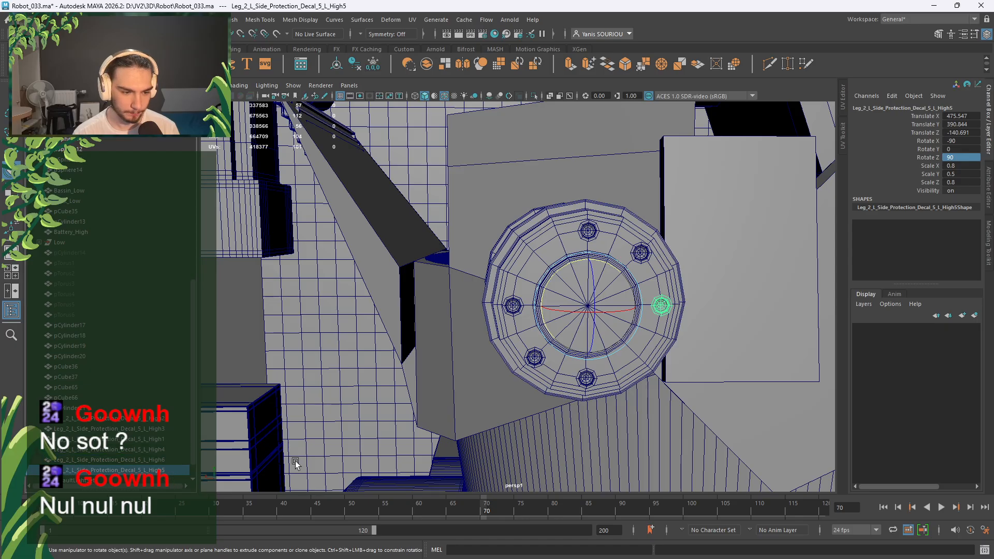
Add the final two bolt copies at Rotate Z 135 and -45 degrees.
key("ctrl+d")
double_click(964, 158)
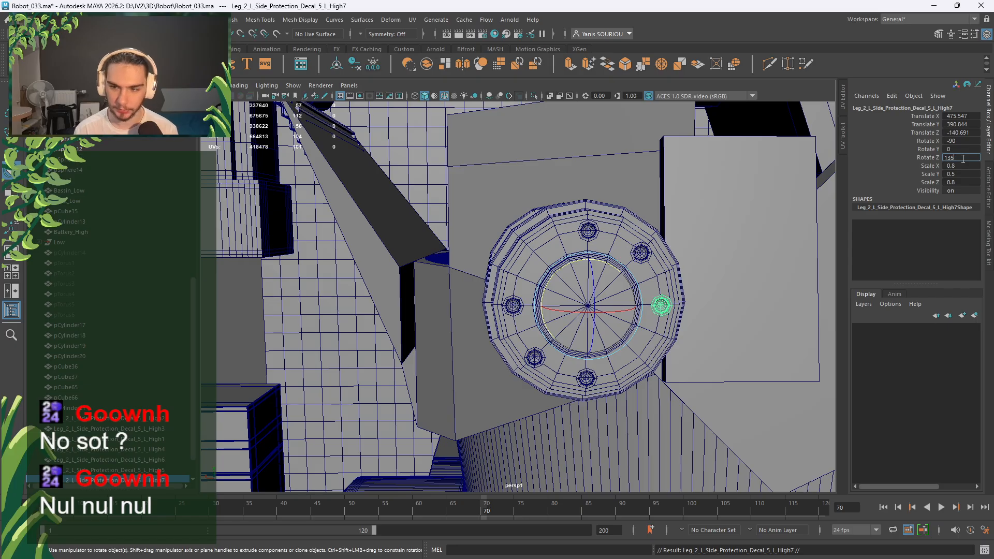
key("Return")
left_click(140, 478)
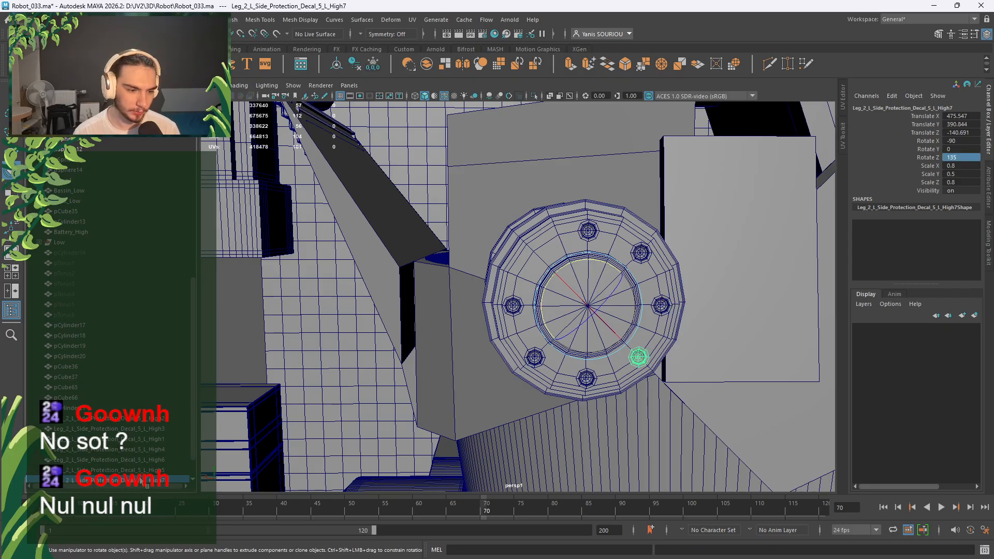
key("ctrl+d")
left_click(954, 158)
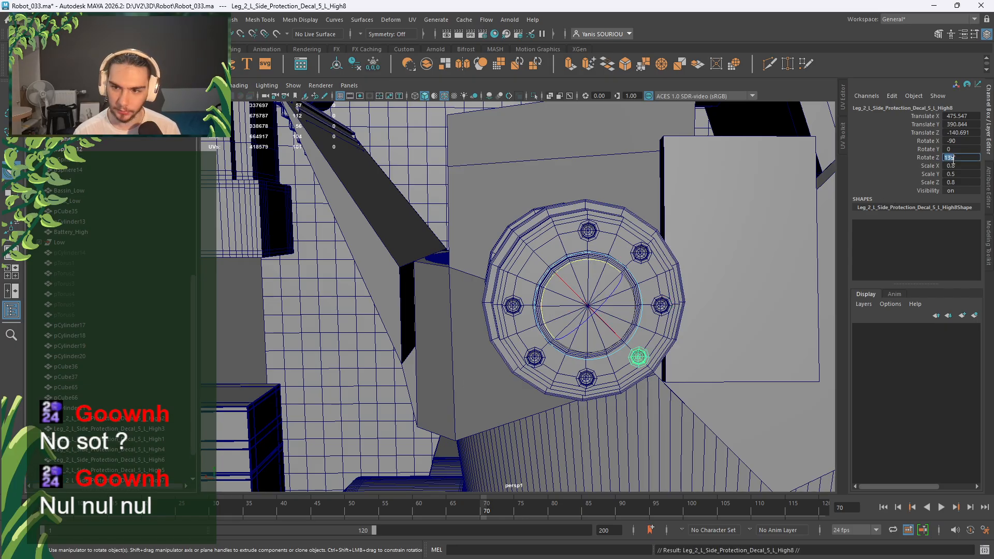
key("Return")
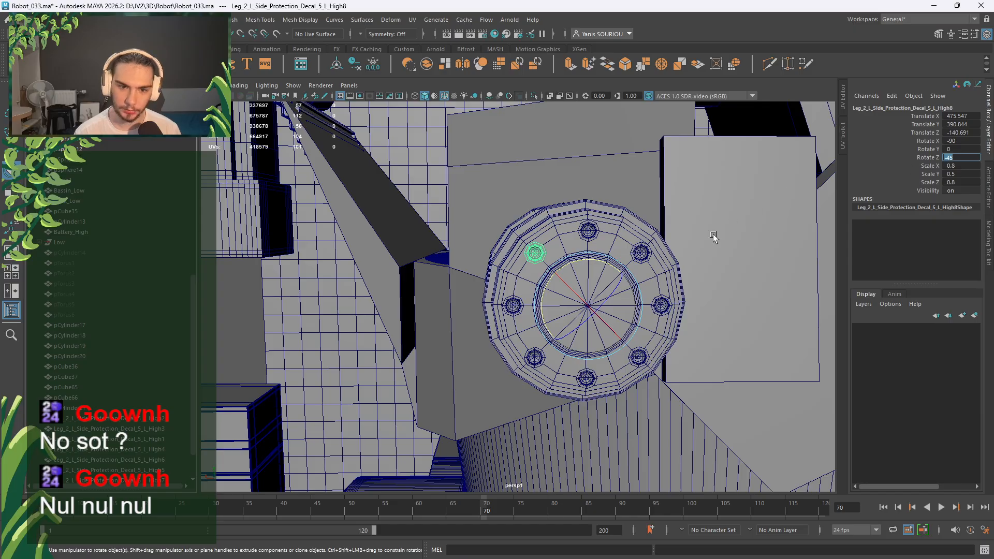
scroll(630, 286, "down", 14)
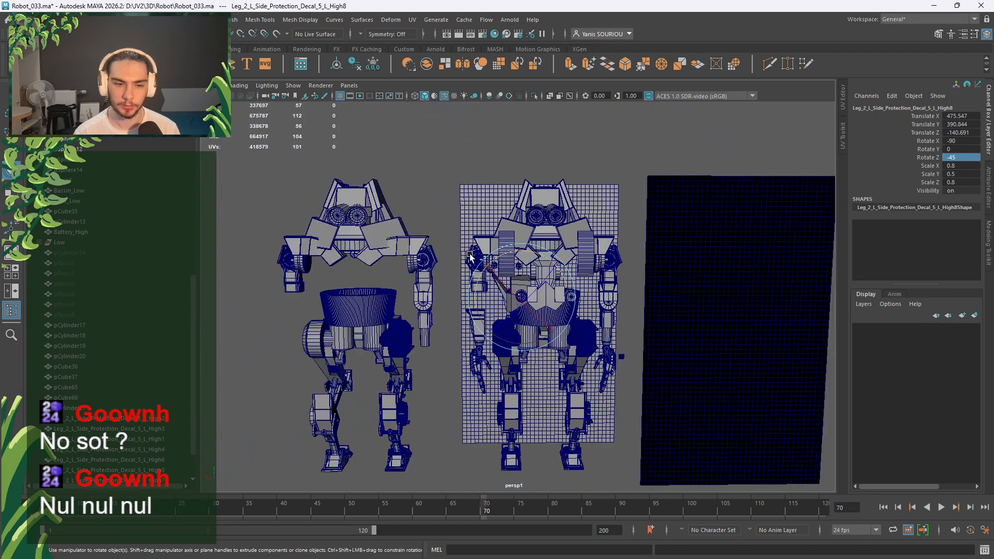
left_click(444, 180)
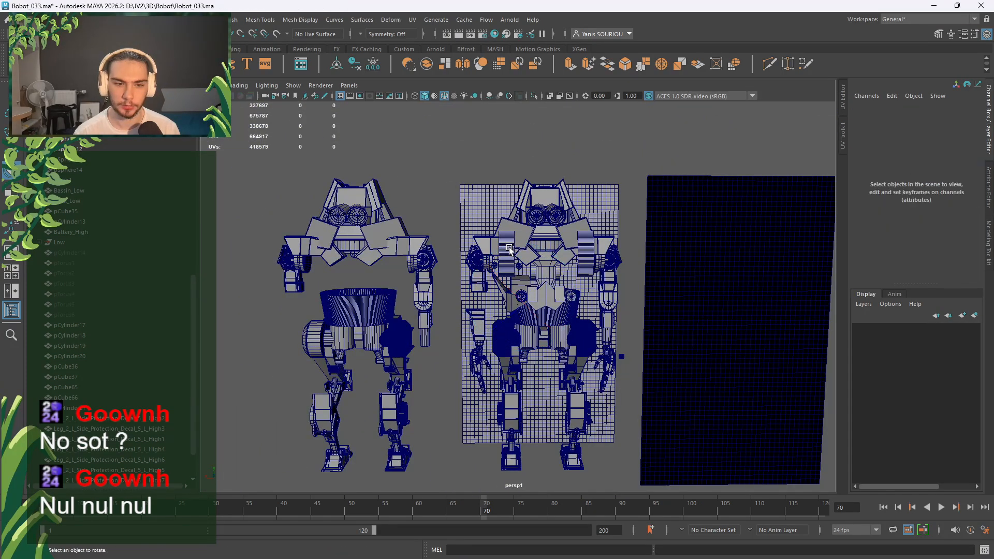
scroll(510, 249, "up", 12)
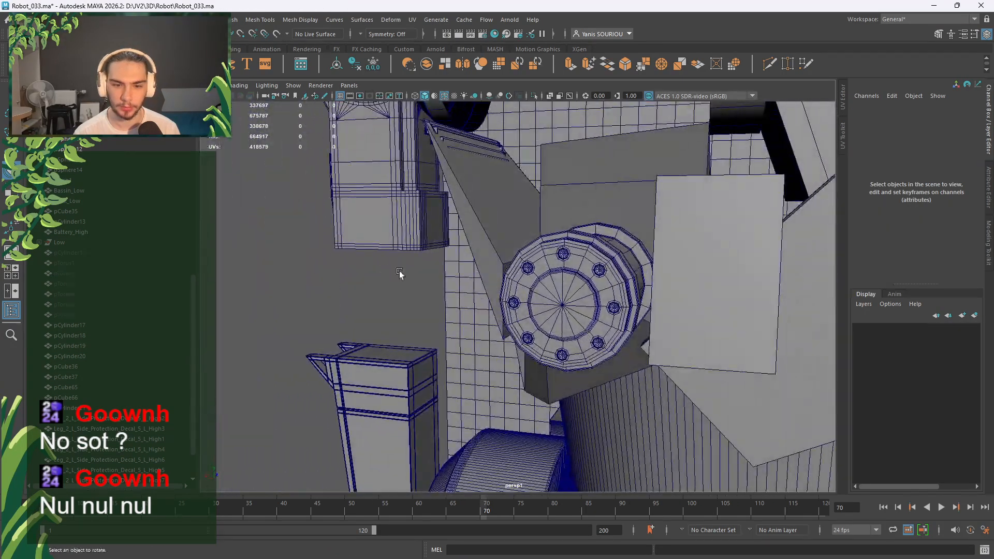
right_click_drag(302, 266, 303, 250)
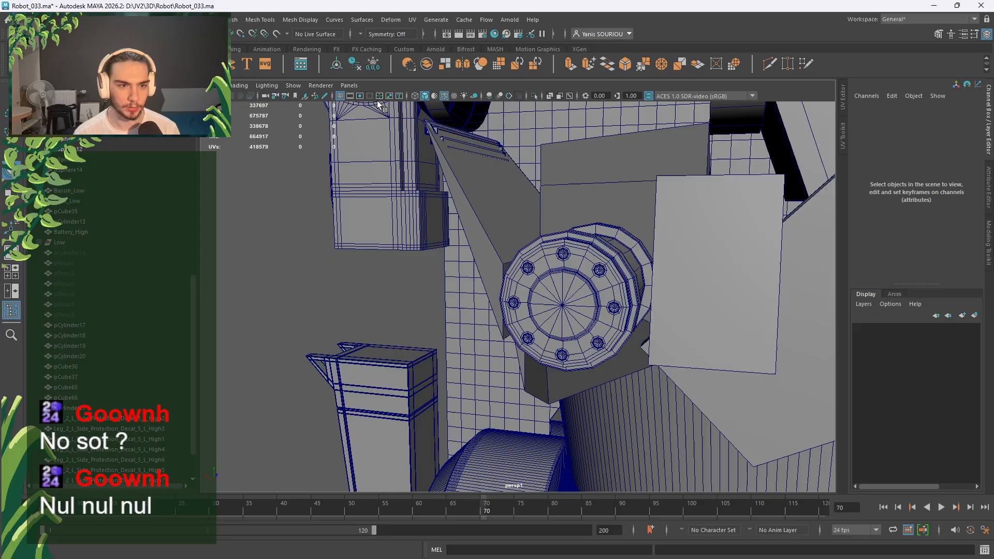
left_click(444, 99)
mouse_move(537, 284)
left_mouse_down("alt")
mouse_move(563, 278)
mouse_move(550, 264)
mouse_move(555, 287)
mouse_move(651, 298)
mouse_move(572, 289)
mouse_move(547, 255)
mouse_move(616, 304)
mouse_move(668, 275)
mouse_move(634, 275)
mouse_move(618, 294)
mouse_move(580, 296)
left_mouse_up("alt")
left_click(444, 97)
scroll(577, 259, "down", 5)
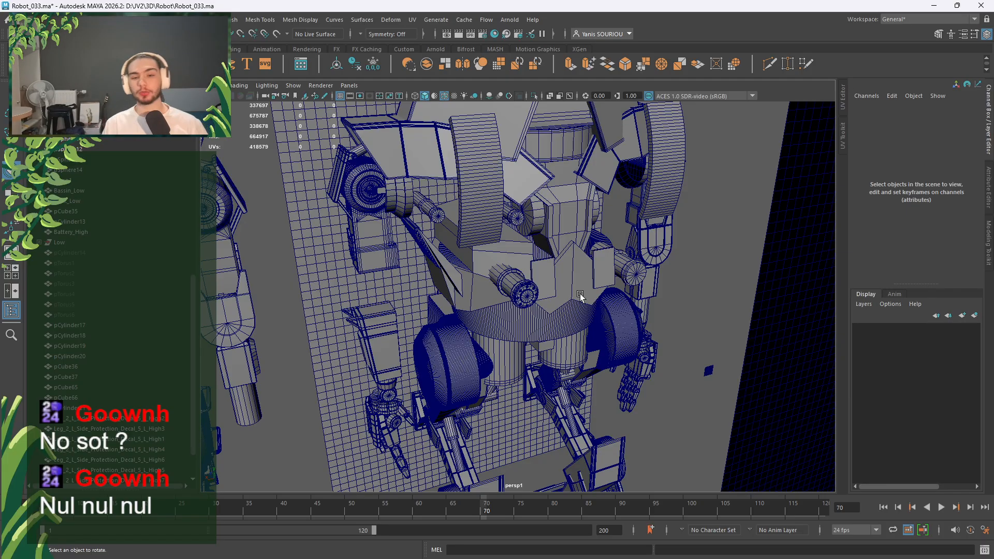
right_click_drag(582, 294, 210, 248, "alt")
middle_click_drag(260, 256, 507, 270, "alt")
left_click_drag(523, 270, 493, 270, "alt")
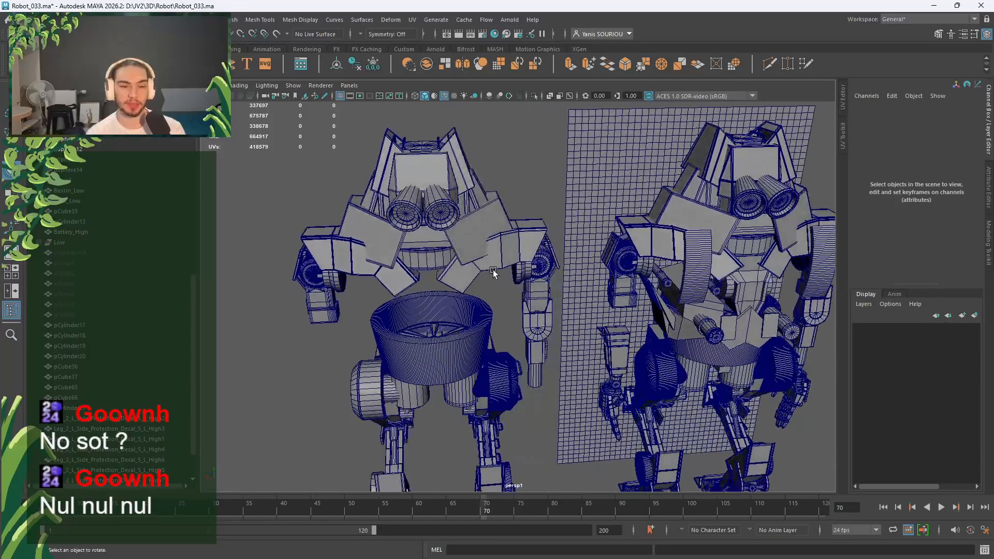
right_click_drag(493, 269, 526, 304, "alt")
middle_click_drag(527, 305, 420, 334, "alt")
middle_click_drag(635, 347, 590, 357, "alt")
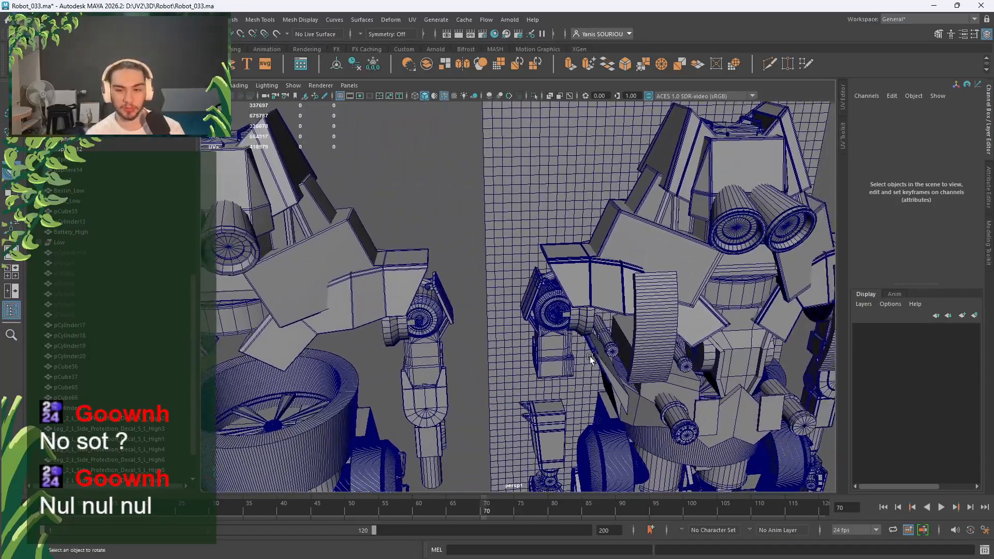
middle_click_drag(267, 301, 422, 306, "alt")
middle_click_drag(589, 332, 437, 333, "alt")
left_click_drag(634, 381, 613, 358, "alt")
right_click_drag(612, 357, 590, 347, "alt")
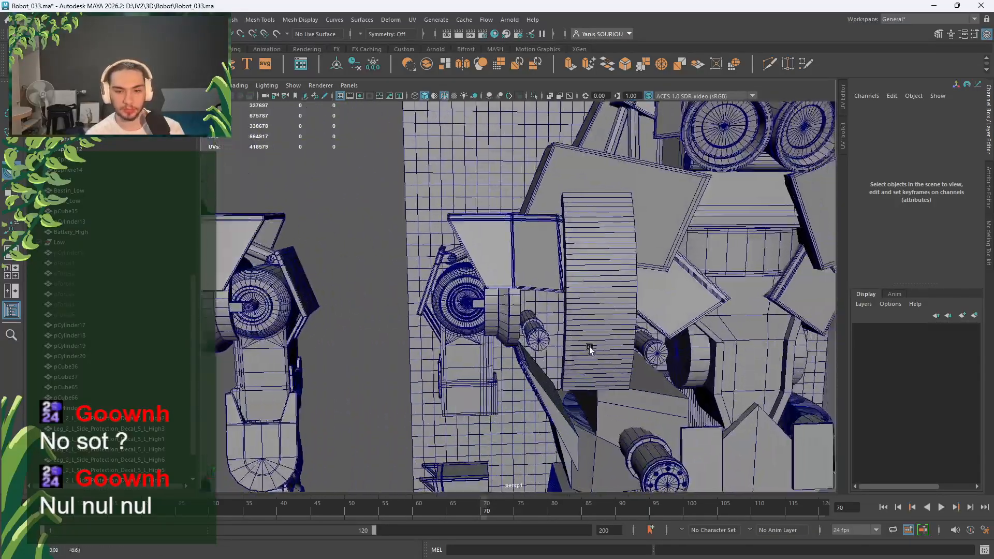
middle_click_drag(589, 347, 476, 314, "alt")
left_click(573, 226)
key("f")
right_click_drag(535, 285, 489, 320, "alt")
left_click_drag(490, 320, 453, 359, "alt")
right_click_drag(452, 360, 492, 410, "alt")
left_click_drag(492, 411, 514, 316, "alt")
left_click(524, 331)
key("w")
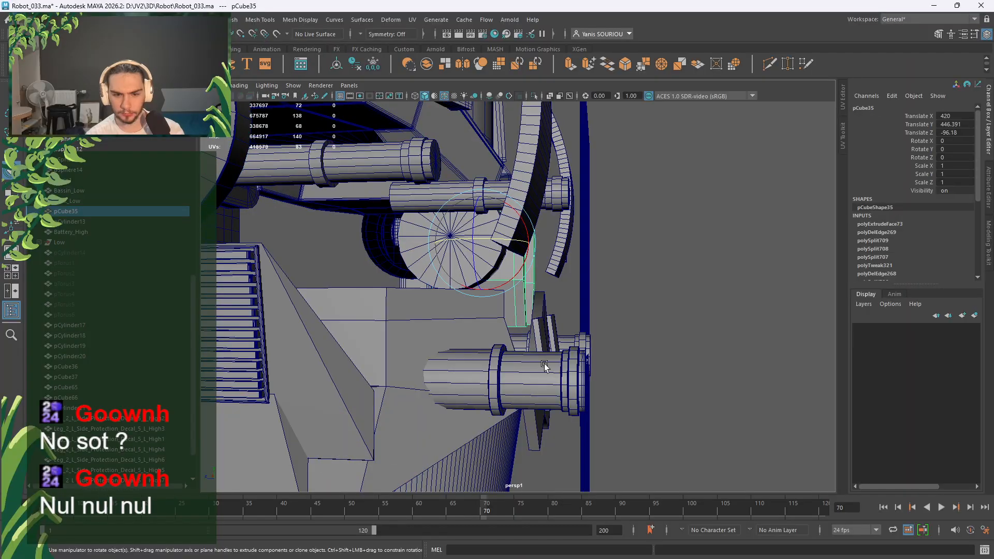
left_click_drag(544, 366, 651, 343, "alt")
Select a face loop around the Bassin_High pelvis ring and delete it.
left_click(650, 344)
mouse_move(651, 344)
right_mouse_down()
mouse_move(649, 334)
mouse_move(650, 352)
right_mouse_up()
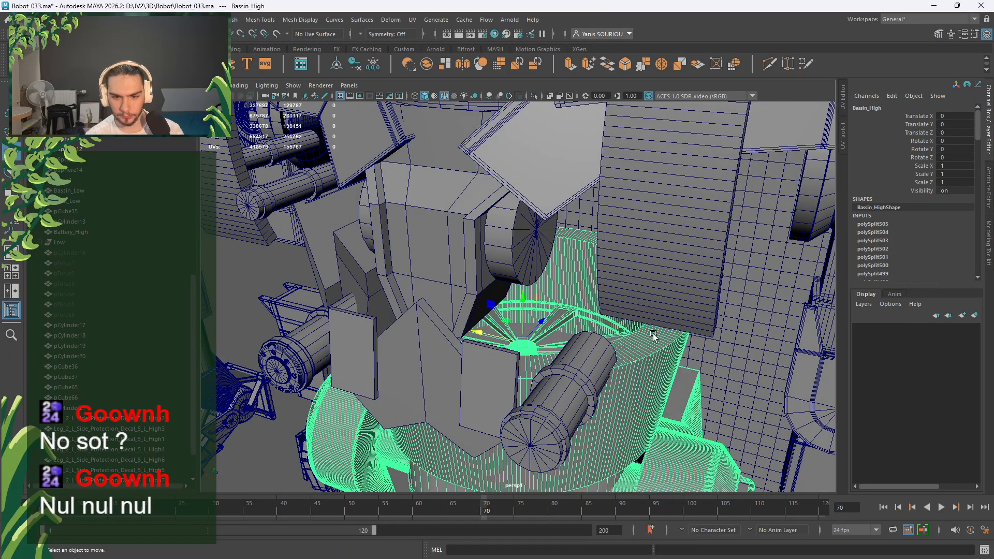
left_click(651, 345)
key("f")
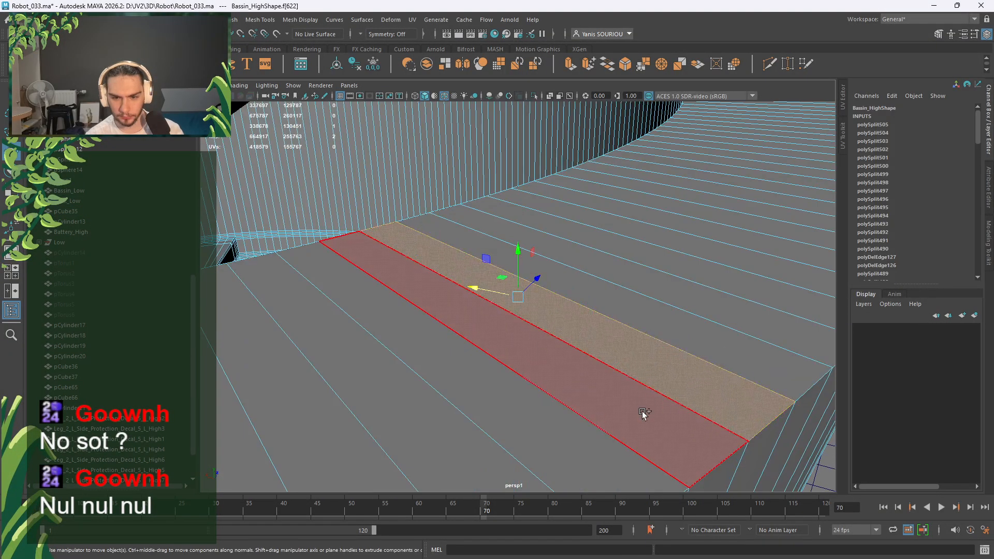
double_click(643, 413)
key("Delete")
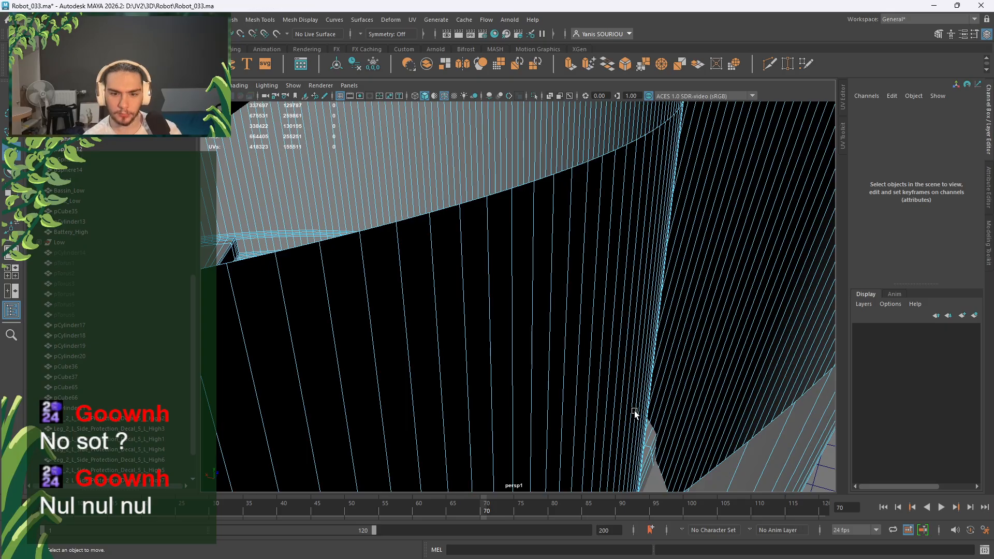
scroll(632, 412, "down", 12)
scroll(517, 312, "up", 10)
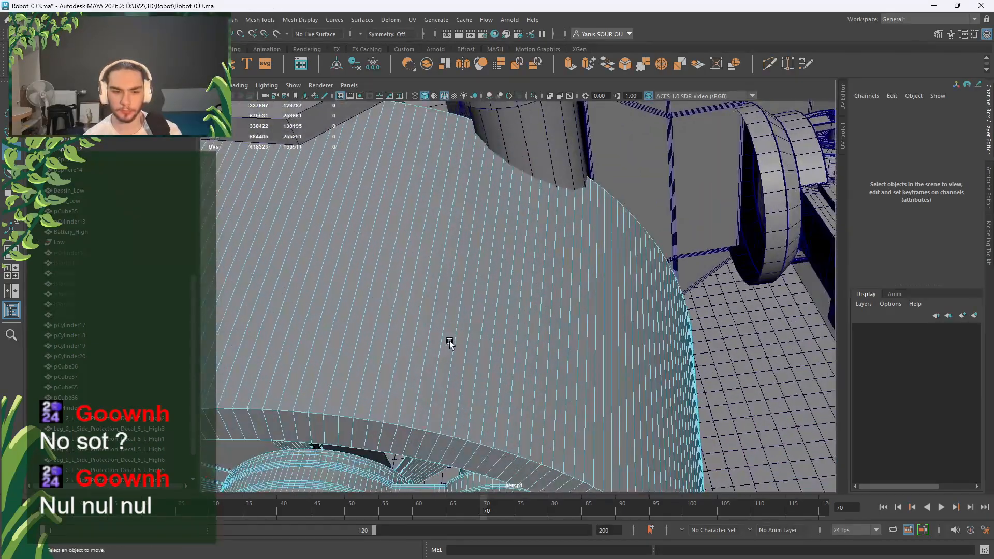
Bevel the pelvis rim's 256-edge loop with Chamfer off and 3 segments.
right_click_drag(440, 263, 440, 291)
scroll(511, 306, "down", 3)
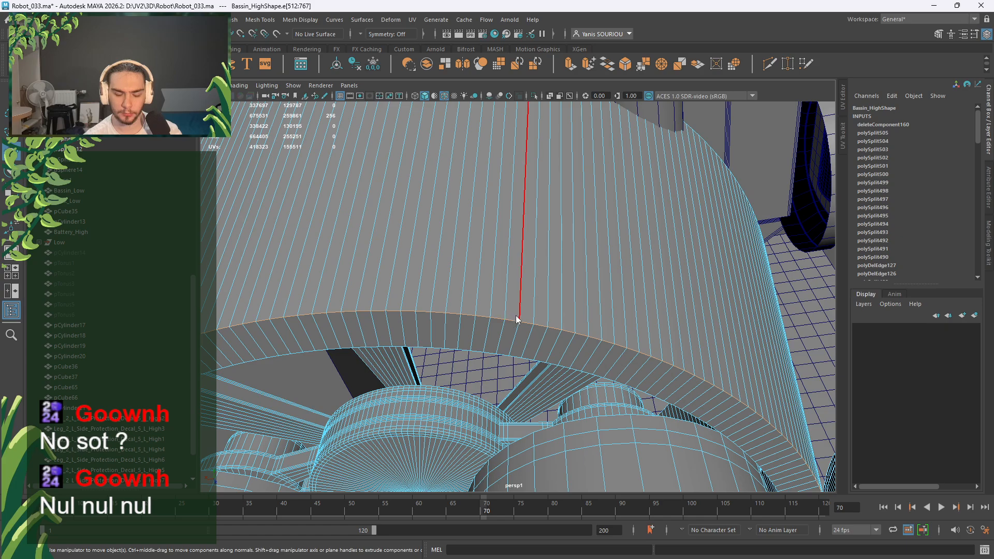
right_click_drag(509, 320, 515, 328)
scroll(514, 327, "down", 5)
right_click_drag(473, 299, 482, 247)
scroll(492, 300, "up", 5)
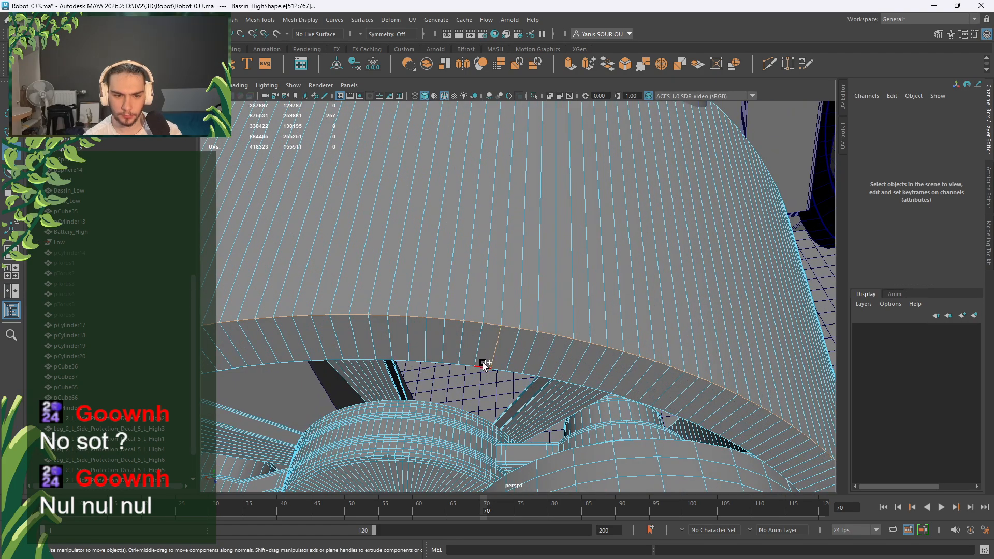
right_click_drag(484, 369, 544, 357, "shift")
left_click(735, 351)
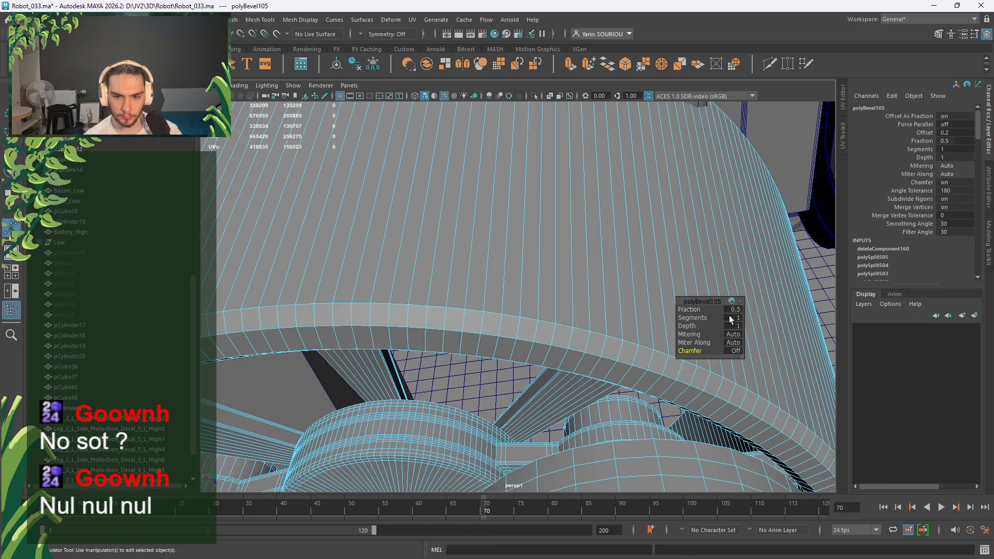
left_click(730, 318)
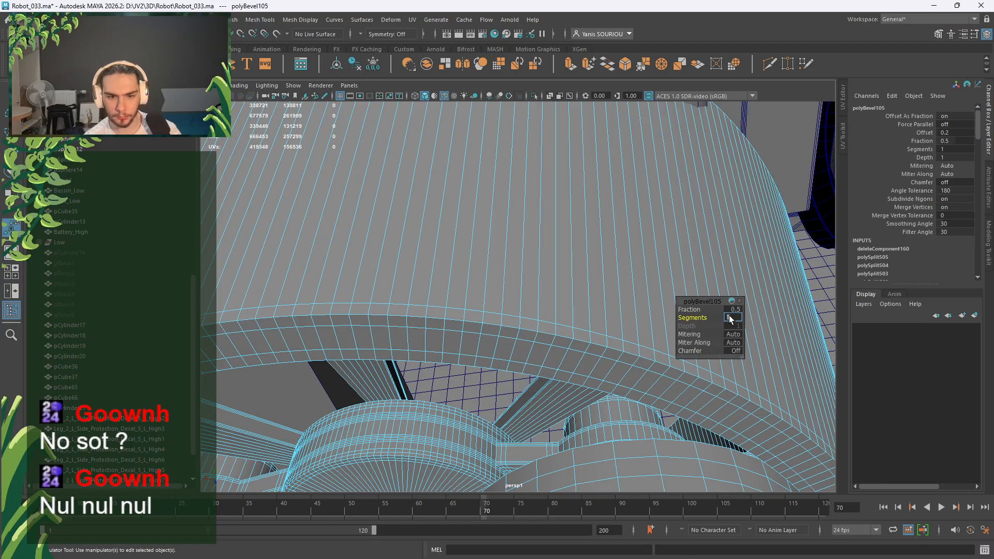
type("3")
key("Return")
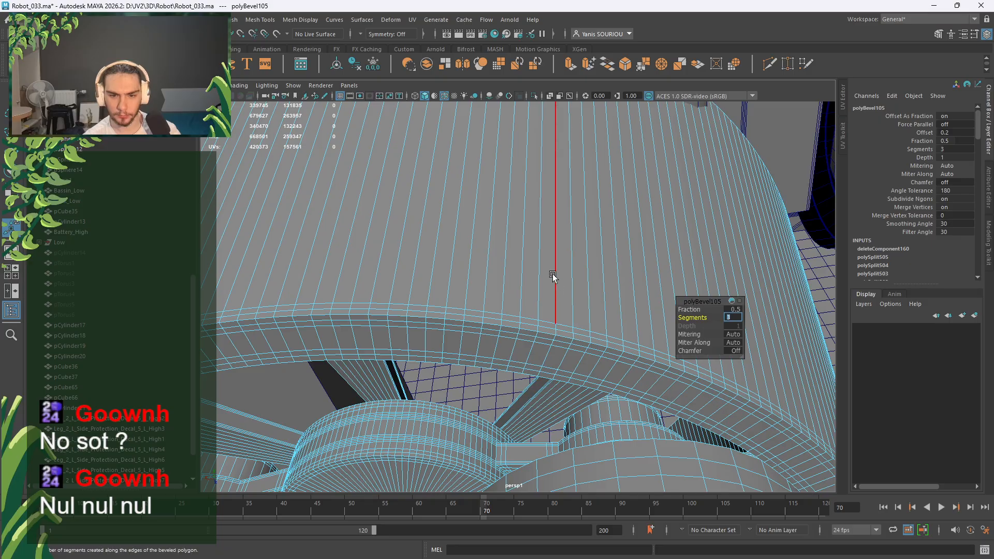
Return to object mode, deselect the pelvis and orbit to view the robot's front and underside.
right_click_drag(553, 264, 605, 235)
scroll(604, 235, "down", 6)
left_click_drag(585, 238, 728, 313, "alt")
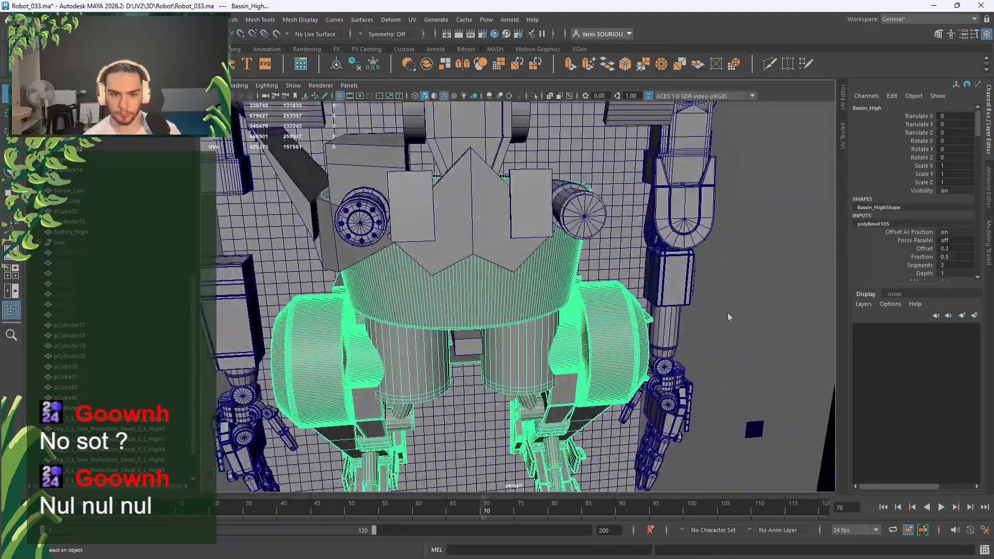
left_click(728, 313)
left_click_drag(515, 269, 467, 384, "alt")
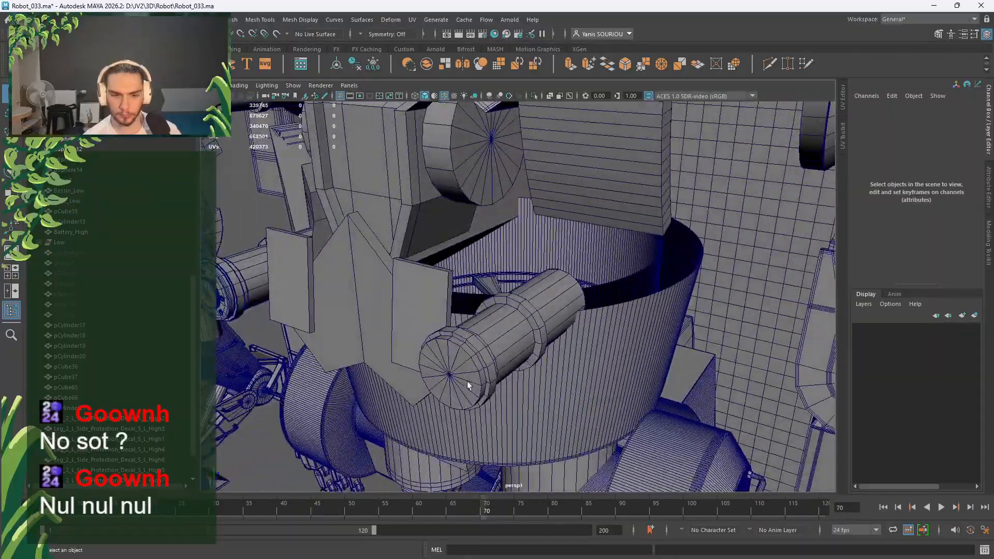